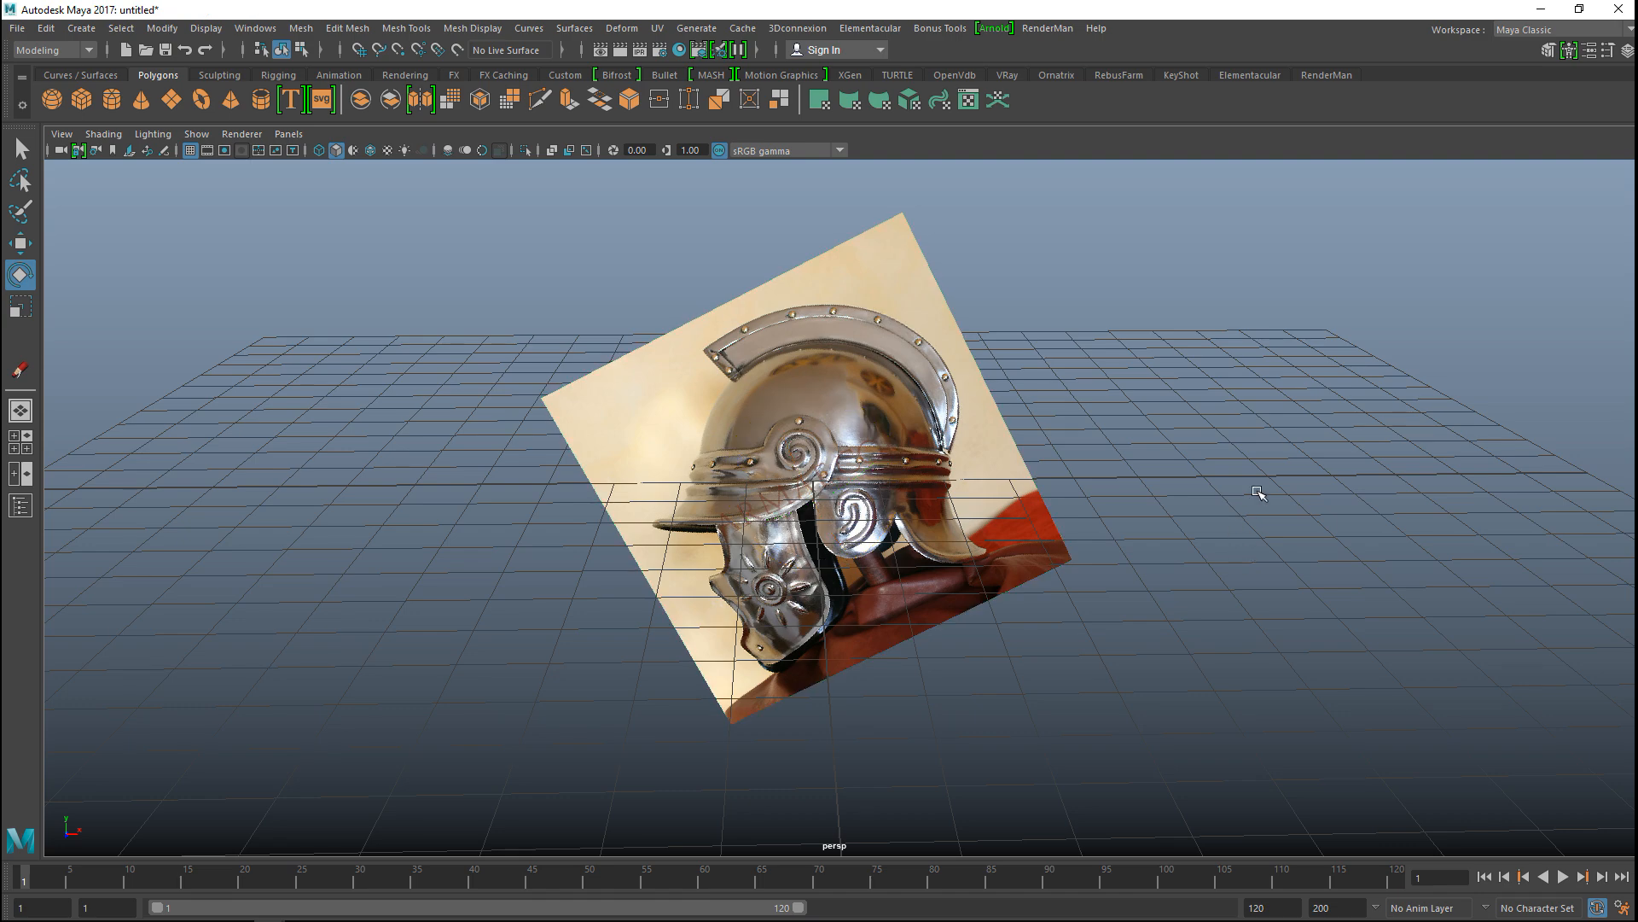
Step: Examine the helmet reference image from several angles and distances in the perspective view
scroll(1217, 651, "up", 5)
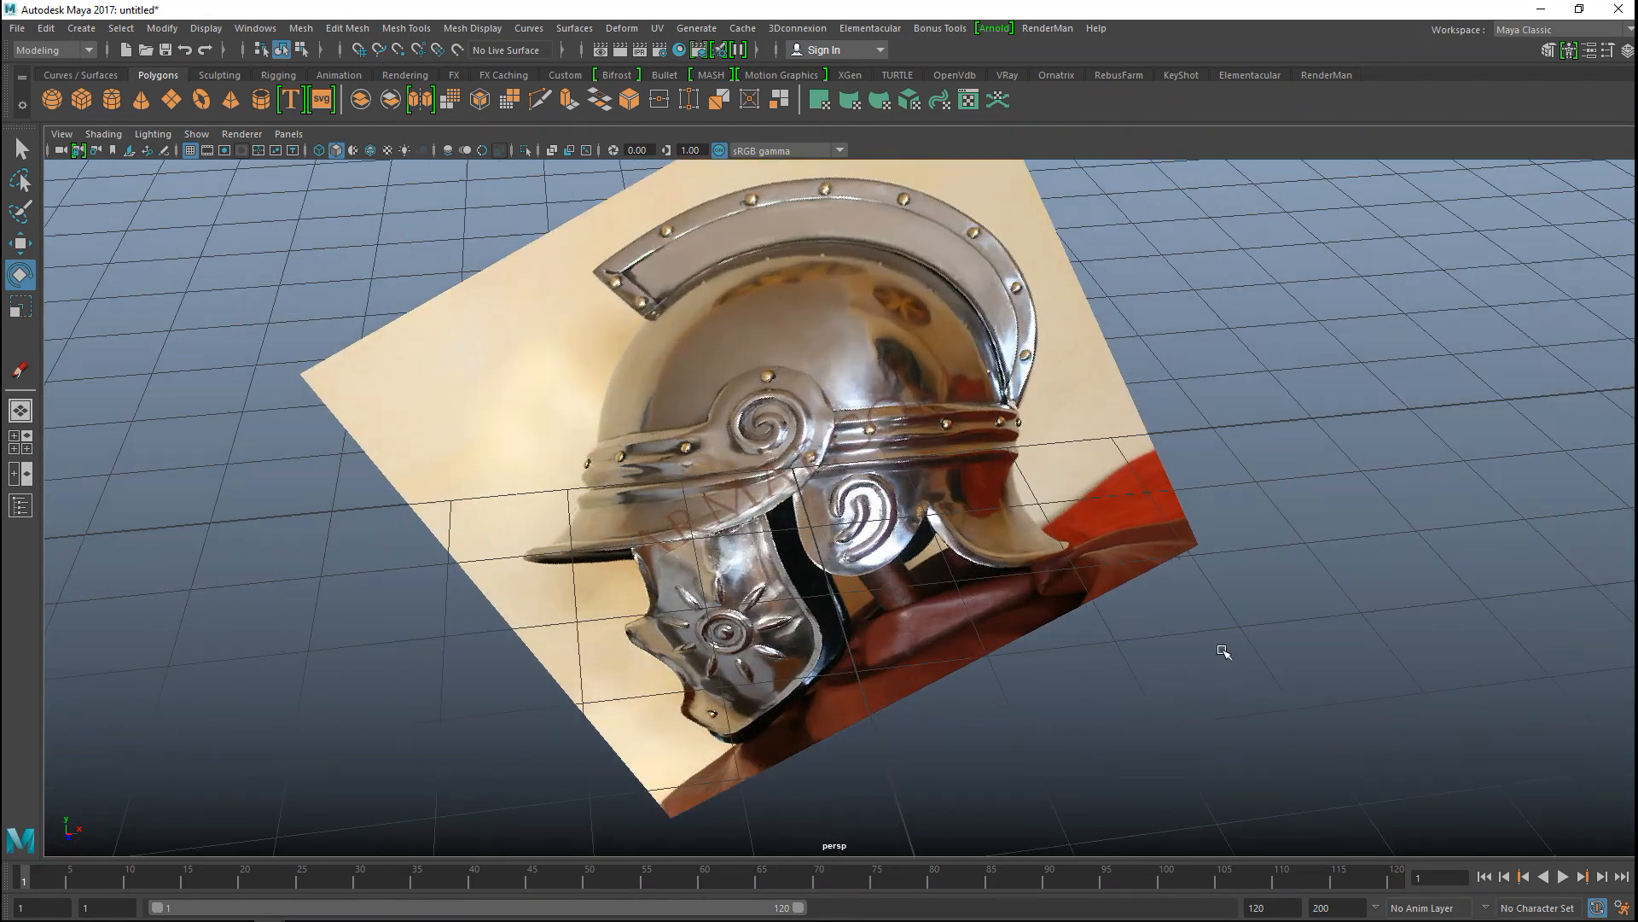
middle_click_drag(1246, 702, 1310, 657, "alt")
left_click_drag(1310, 657, 1270, 628, "alt")
scroll(1337, 655, "down", 4)
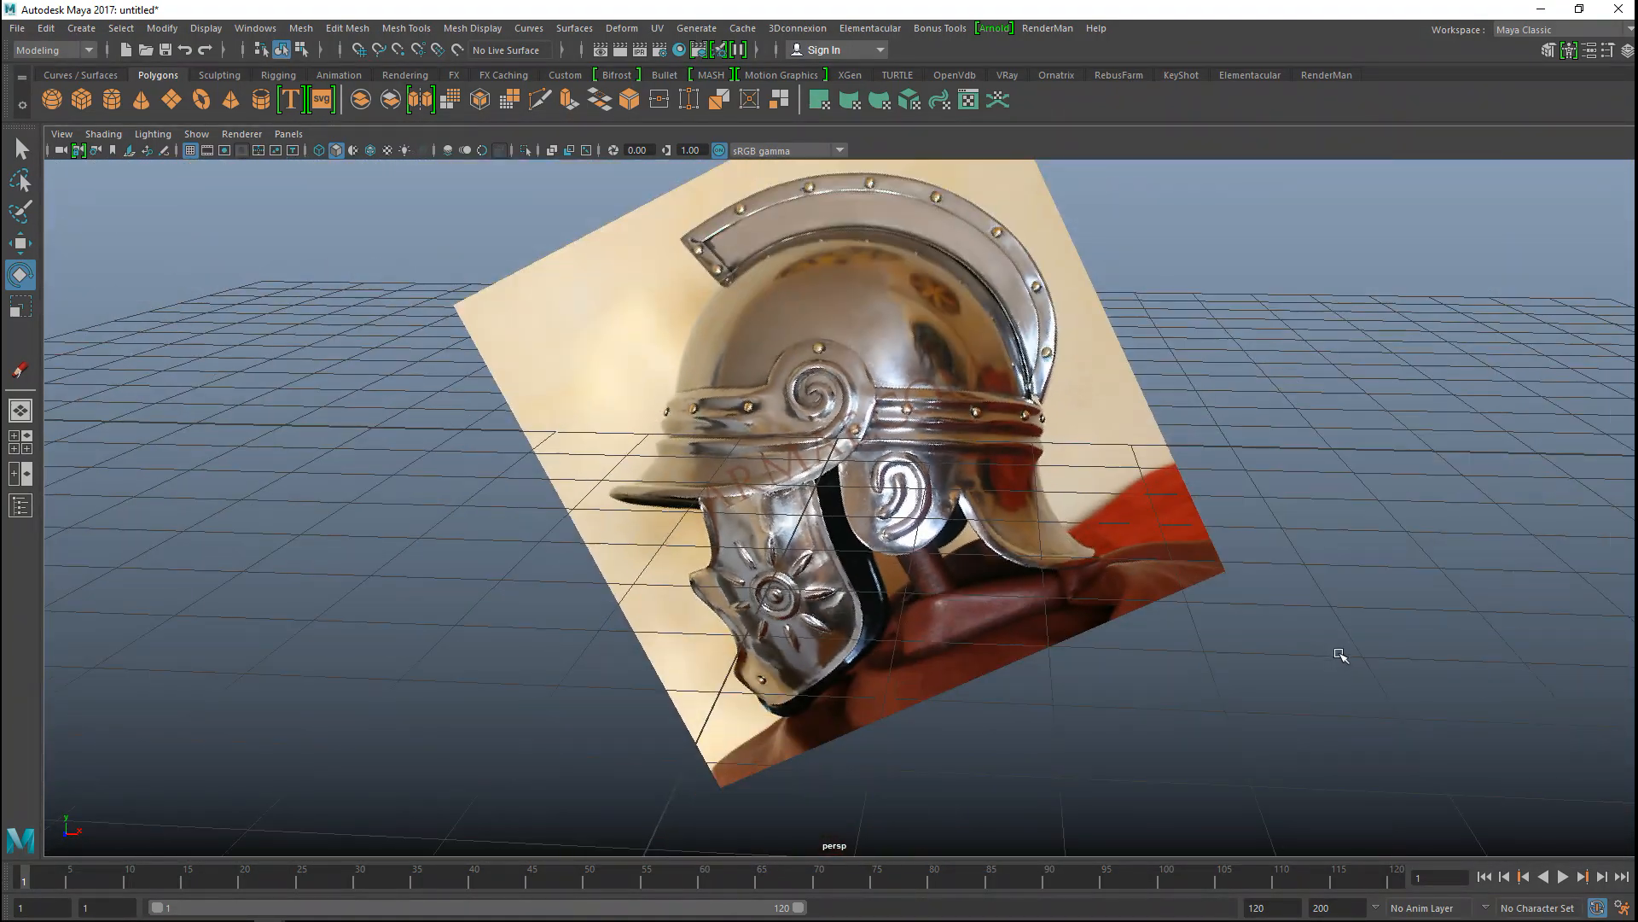
left_click_drag(1339, 583, 1321, 680, "alt")
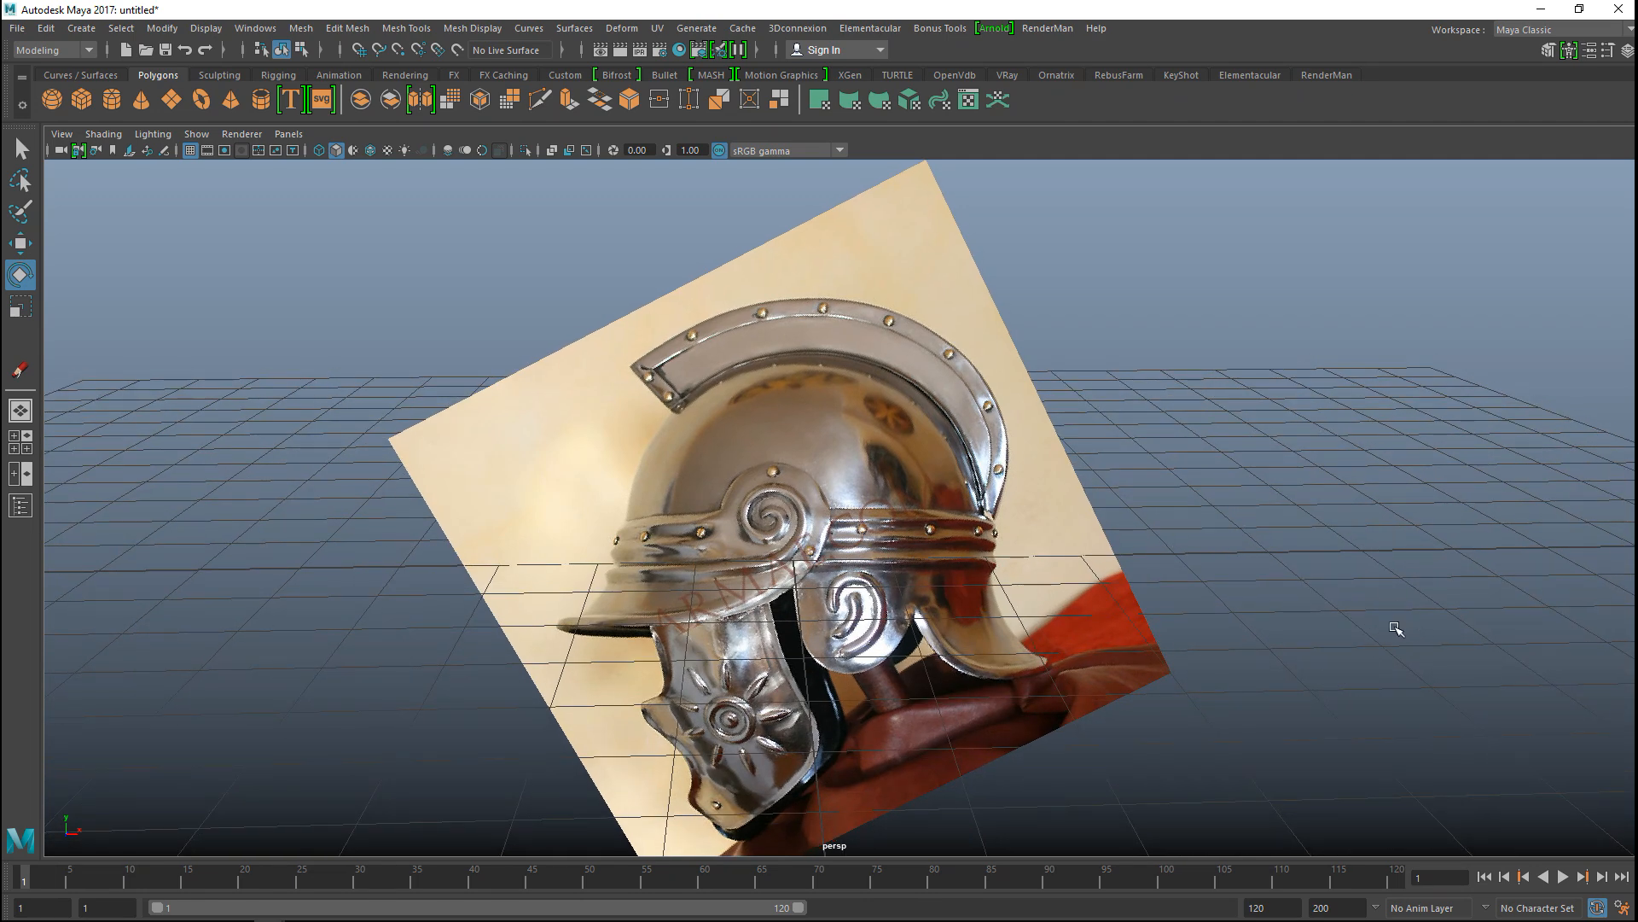
scroll(1371, 640, "down", 3)
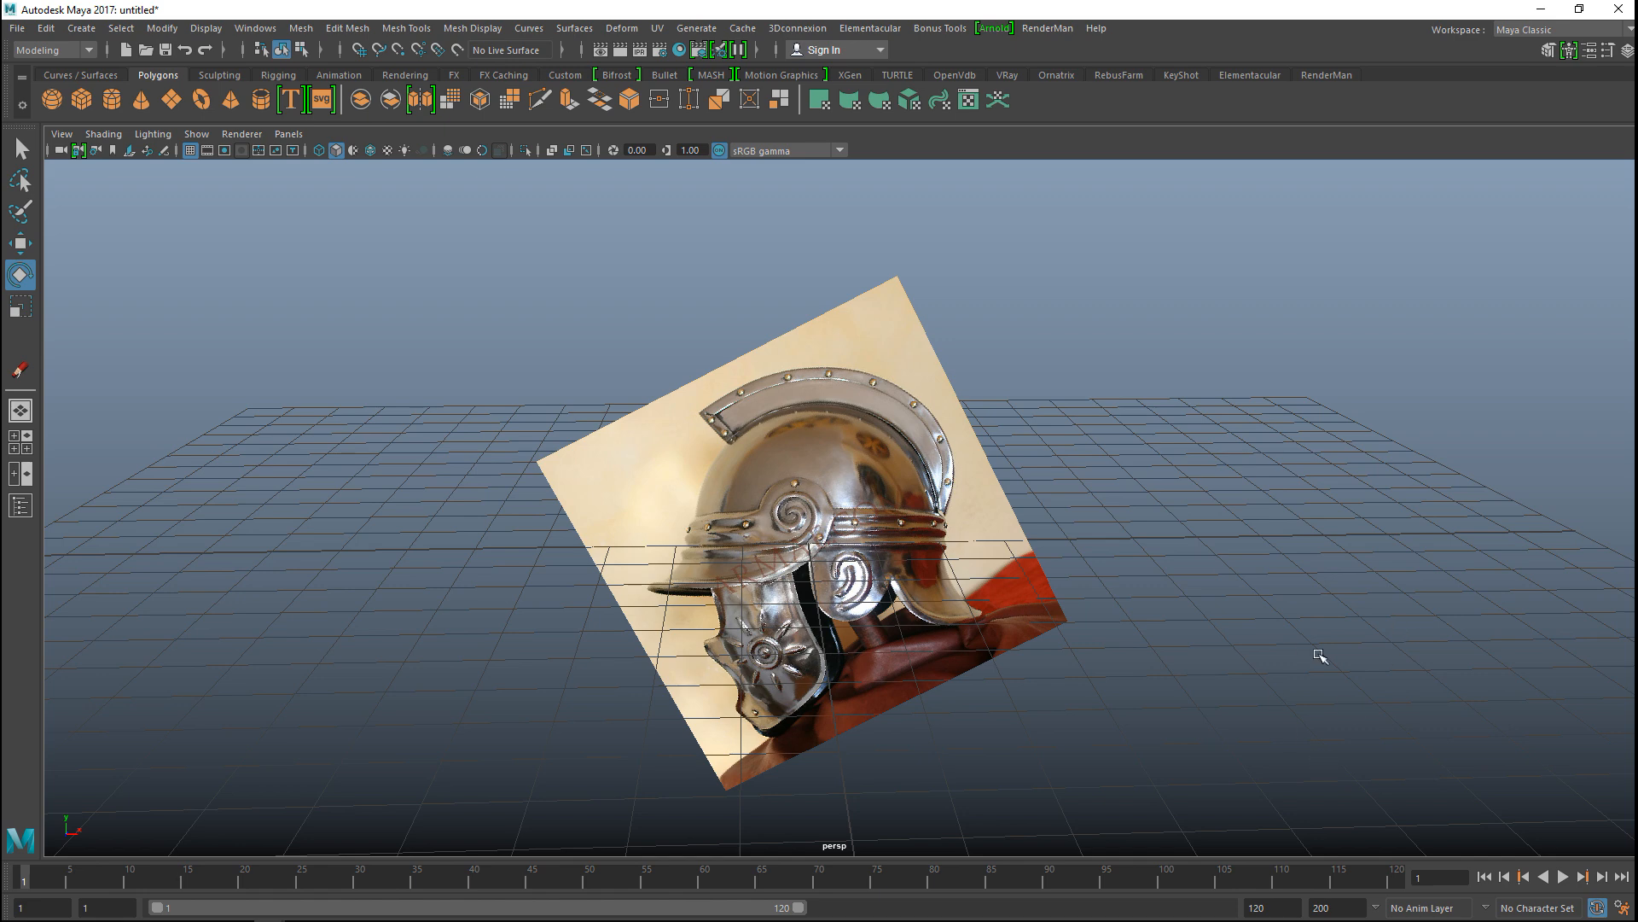
scroll(1297, 636, "up", 2)
scroll(1275, 640, "up", 3)
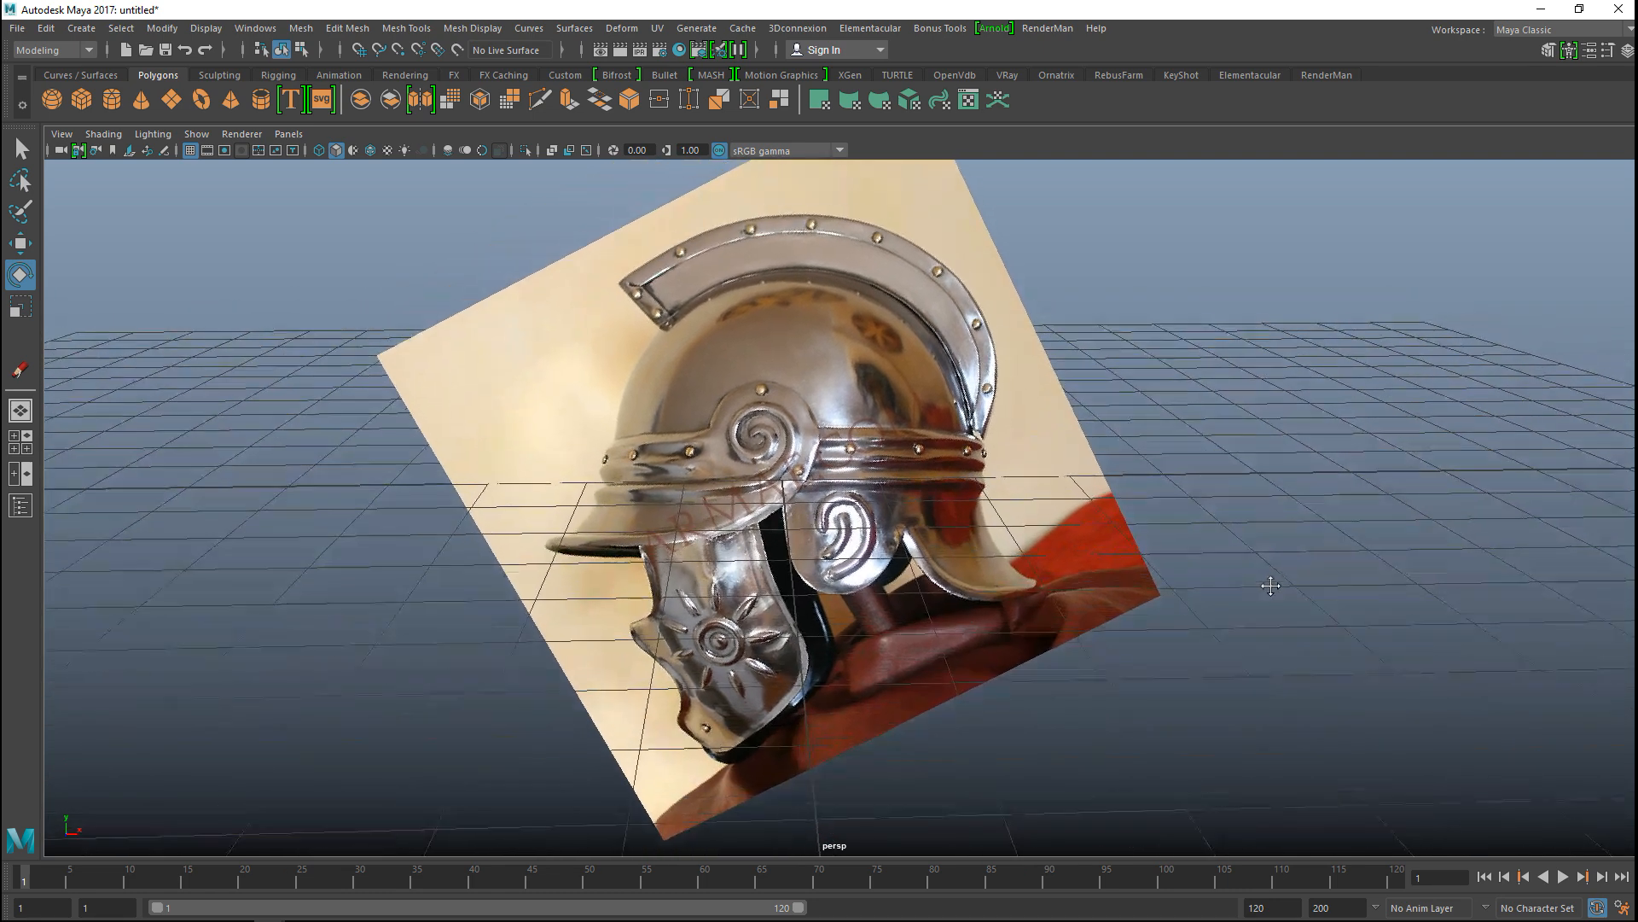
scroll(1271, 586, "up", 1)
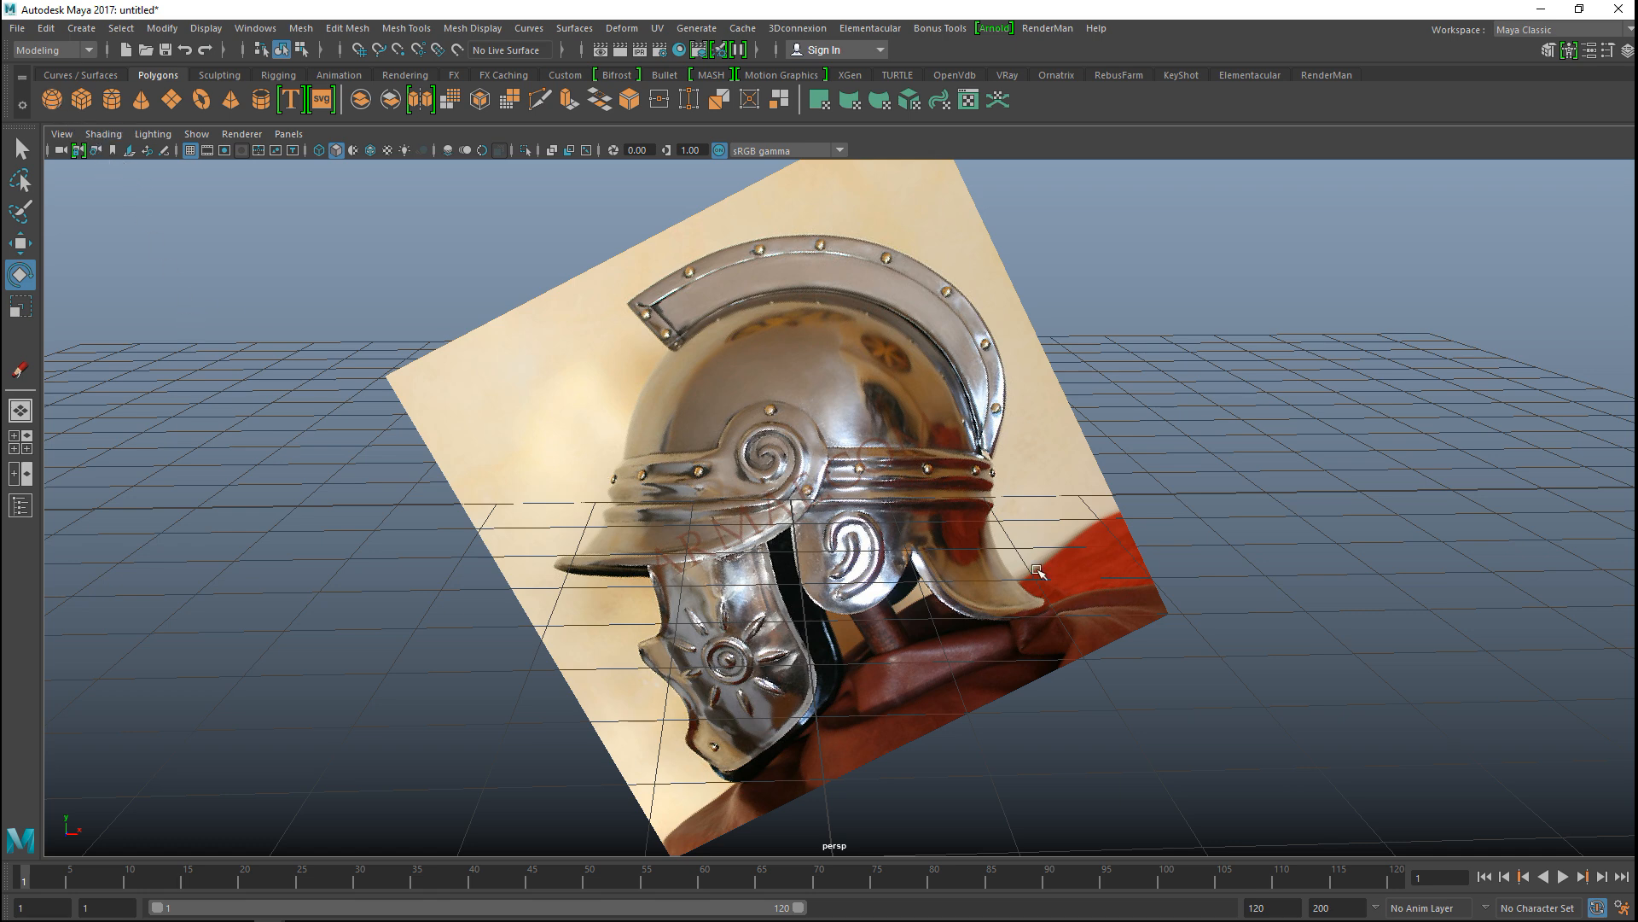
Step: Create a polygon sphere and scale it up uniformly in the front view to roughly the size of the helmet dome
right_click_drag(1037, 570, 1124, 636, "shift")
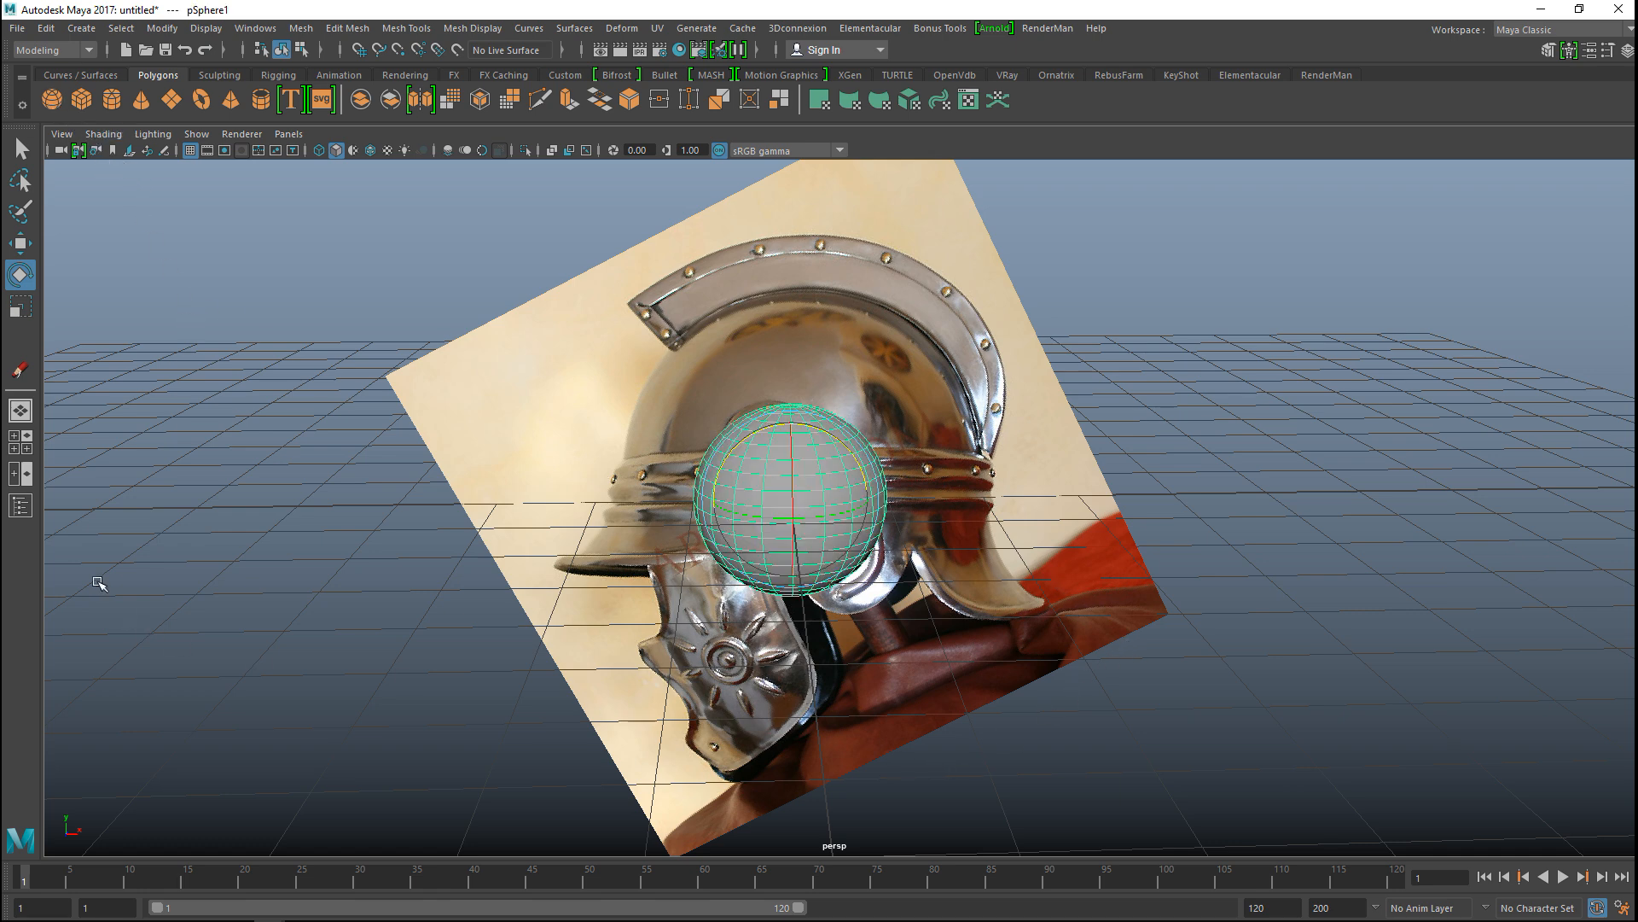
left_click(16, 444)
key("space")
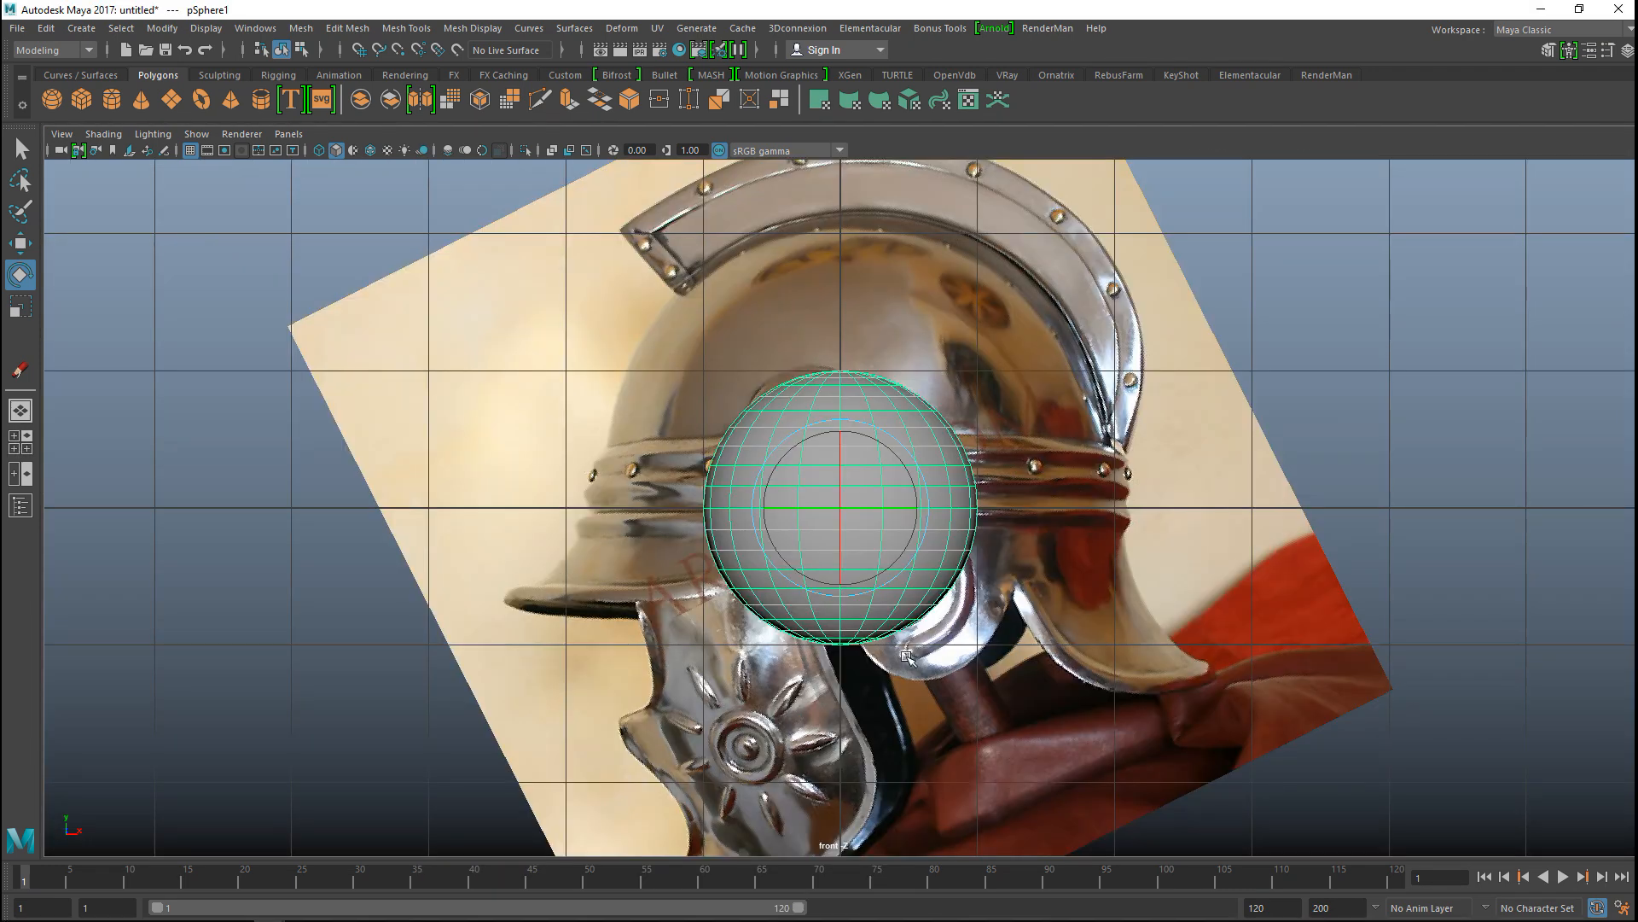
key("r")
left_click_drag(841, 509, 1037, 540)
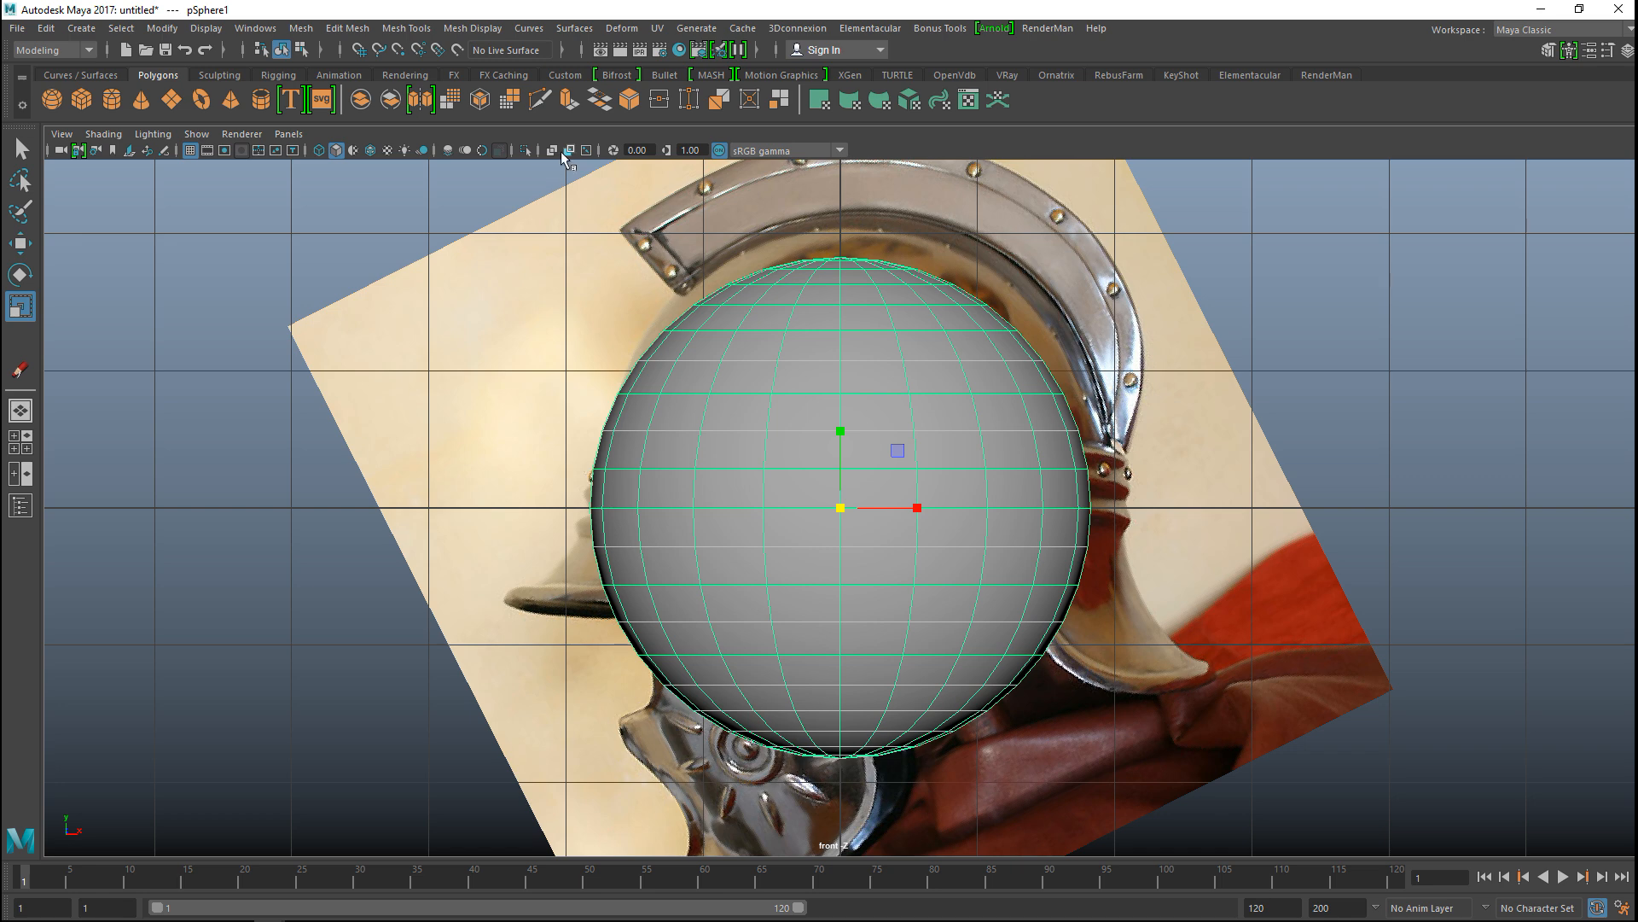
Step: Turn on X-ray shading and move and scale the sphere so its upper half fits the helmet dome in the reference image
left_click(553, 150)
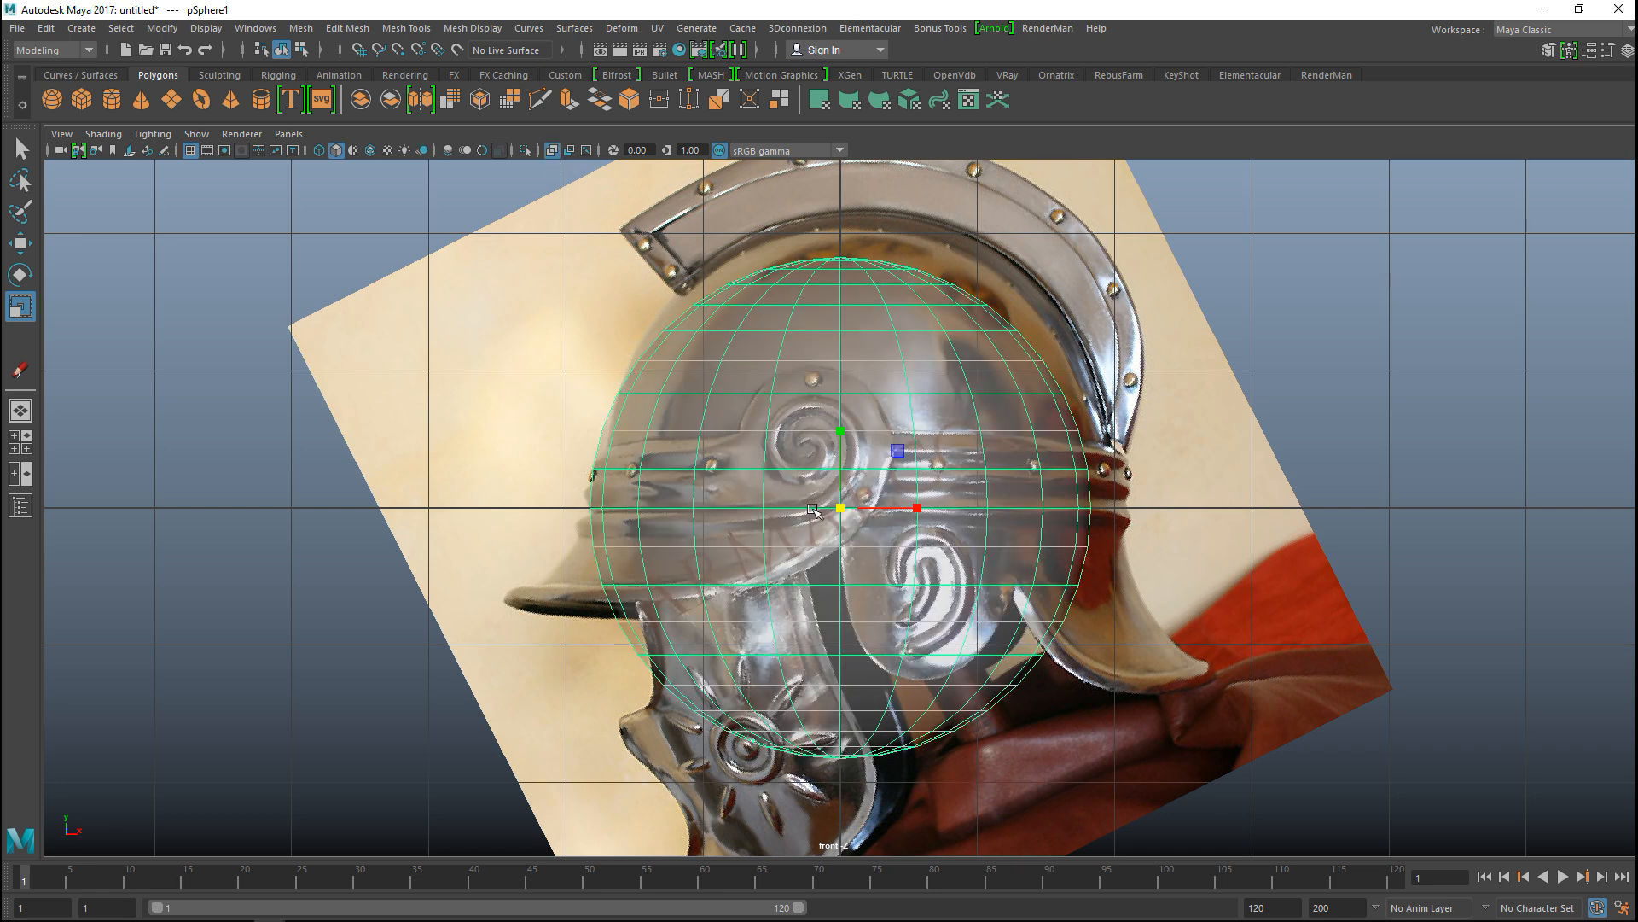
key("w")
left_click_drag(843, 512, 872, 494)
key("r")
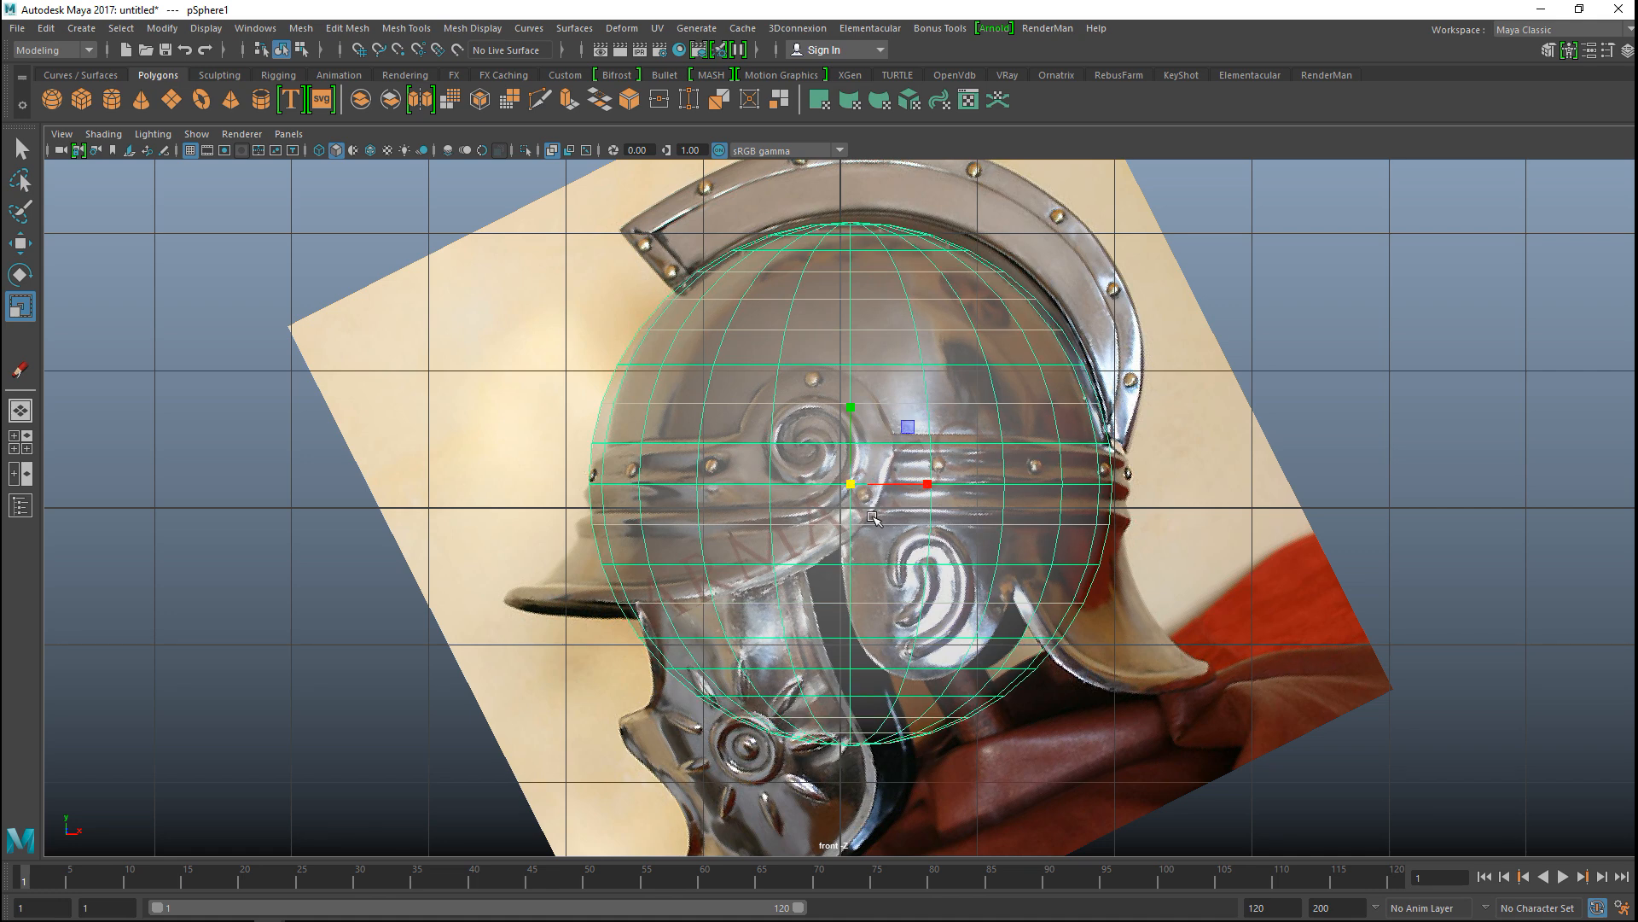
key("w")
left_click_drag(934, 484, 949, 487)
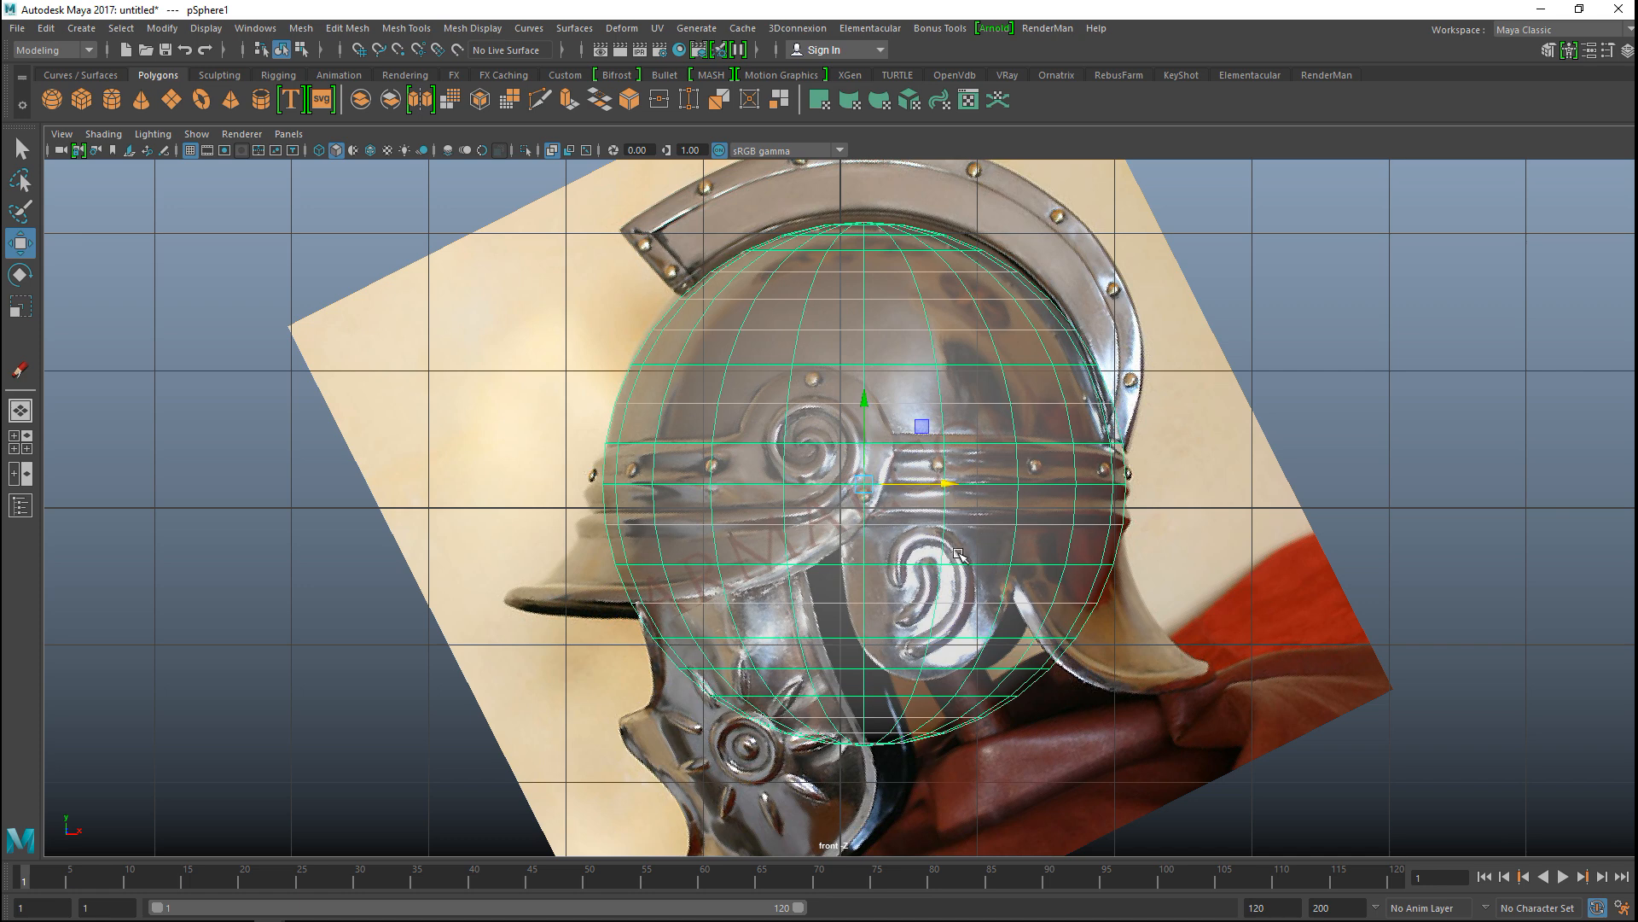
Step: Delete the sphere's faces below the helmet band, leaving only the open dome
right_click_drag(963, 552, 962, 453)
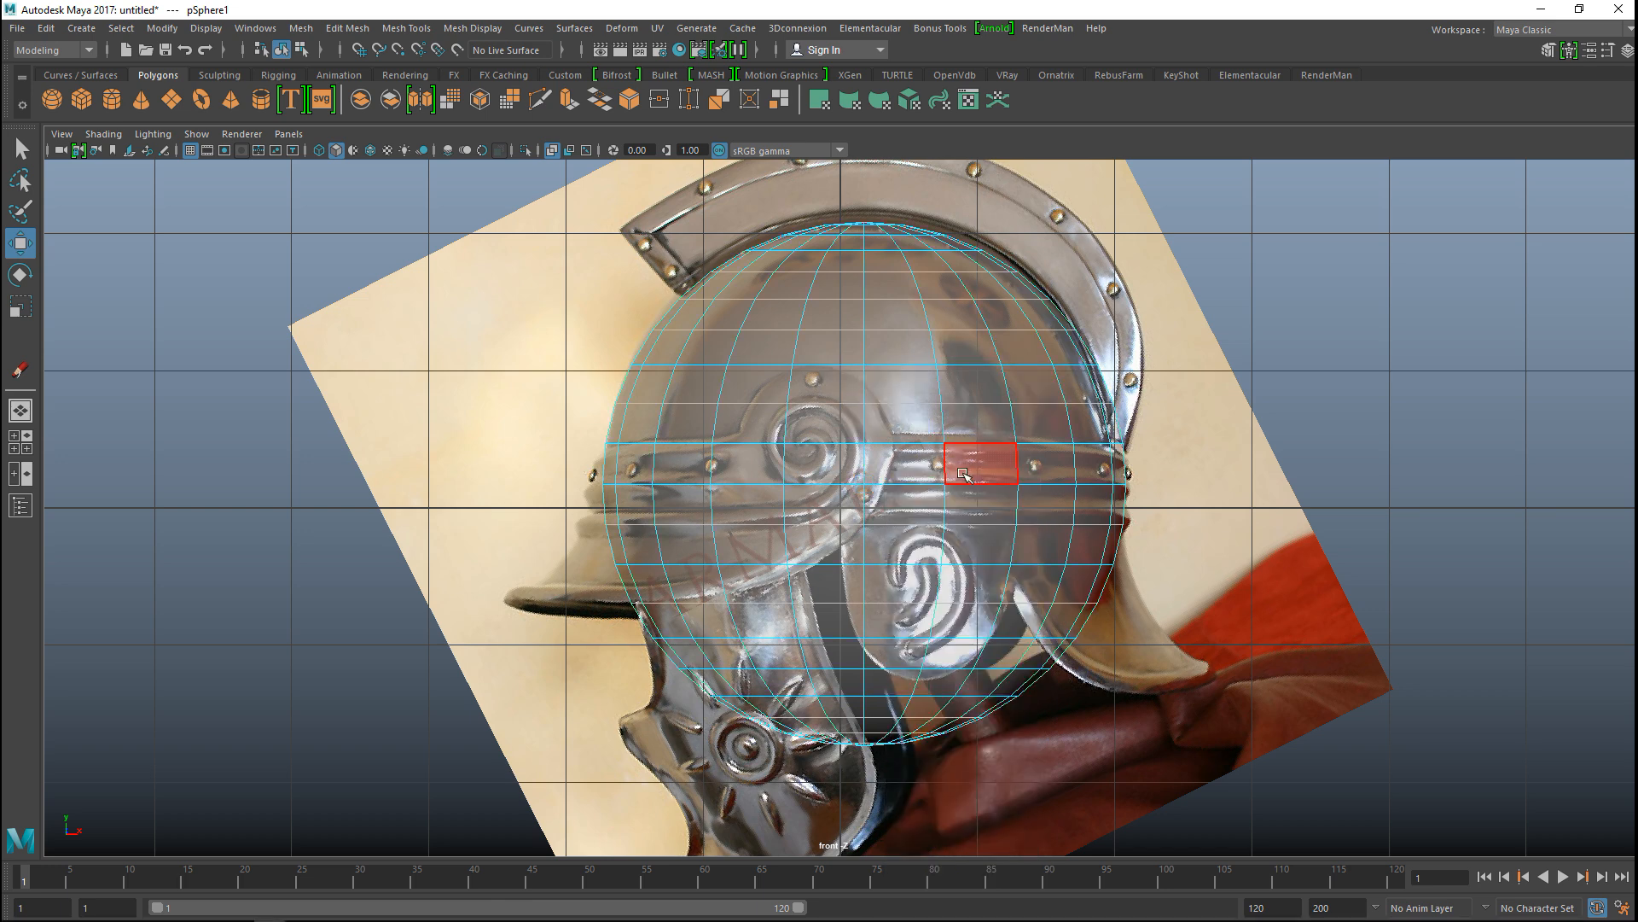
left_click_drag(580, 530, 1401, 808)
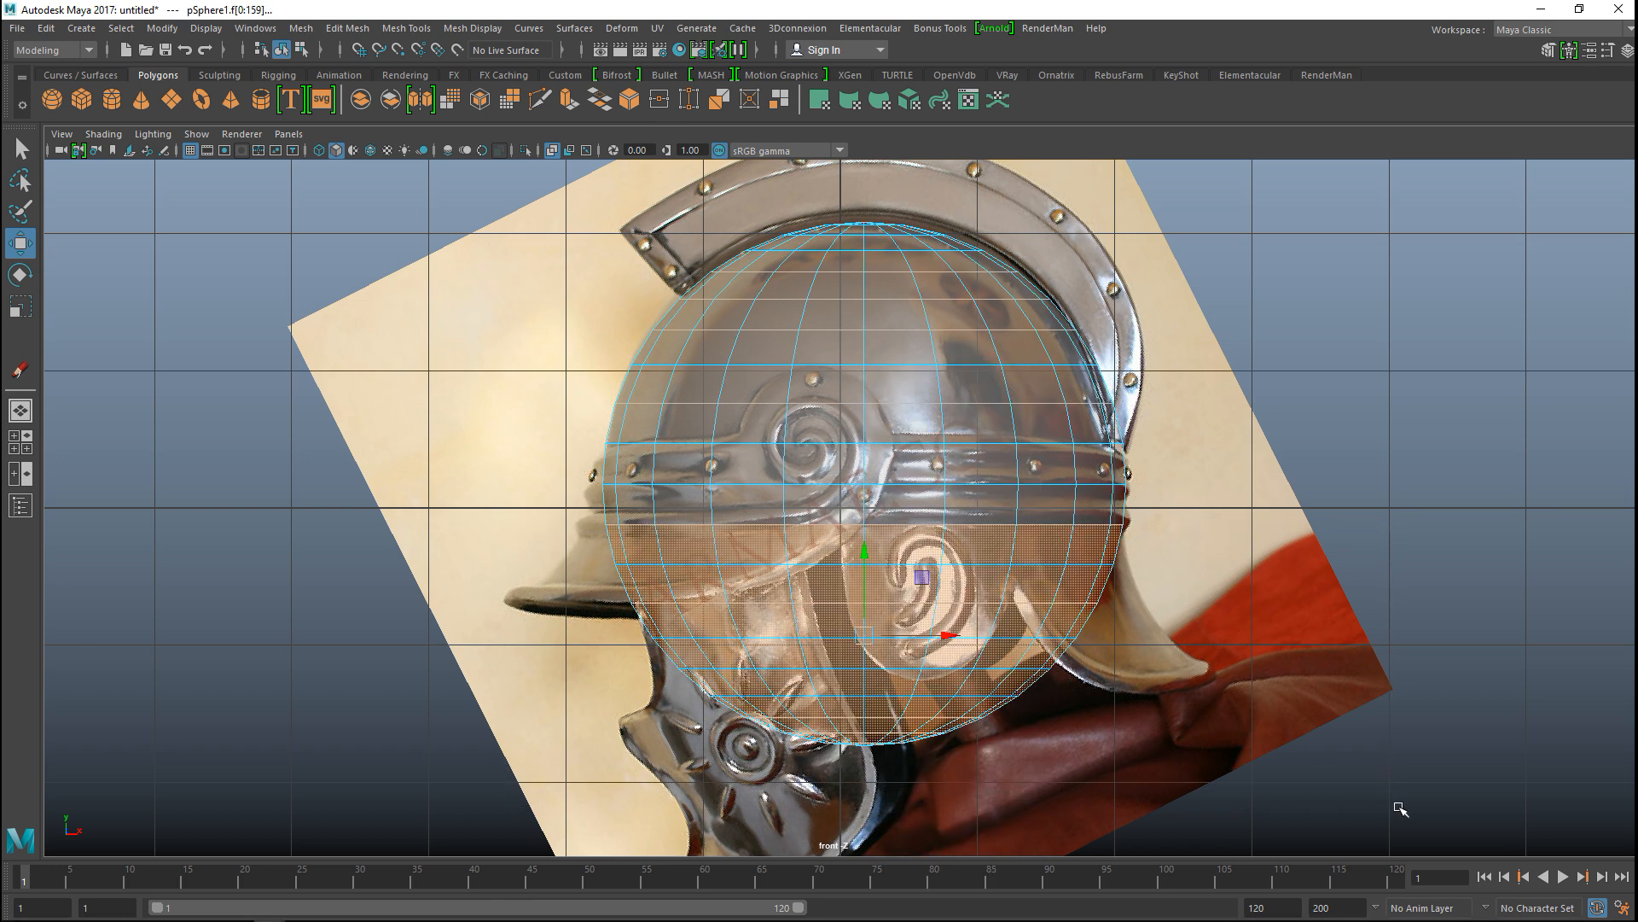
key("Delete")
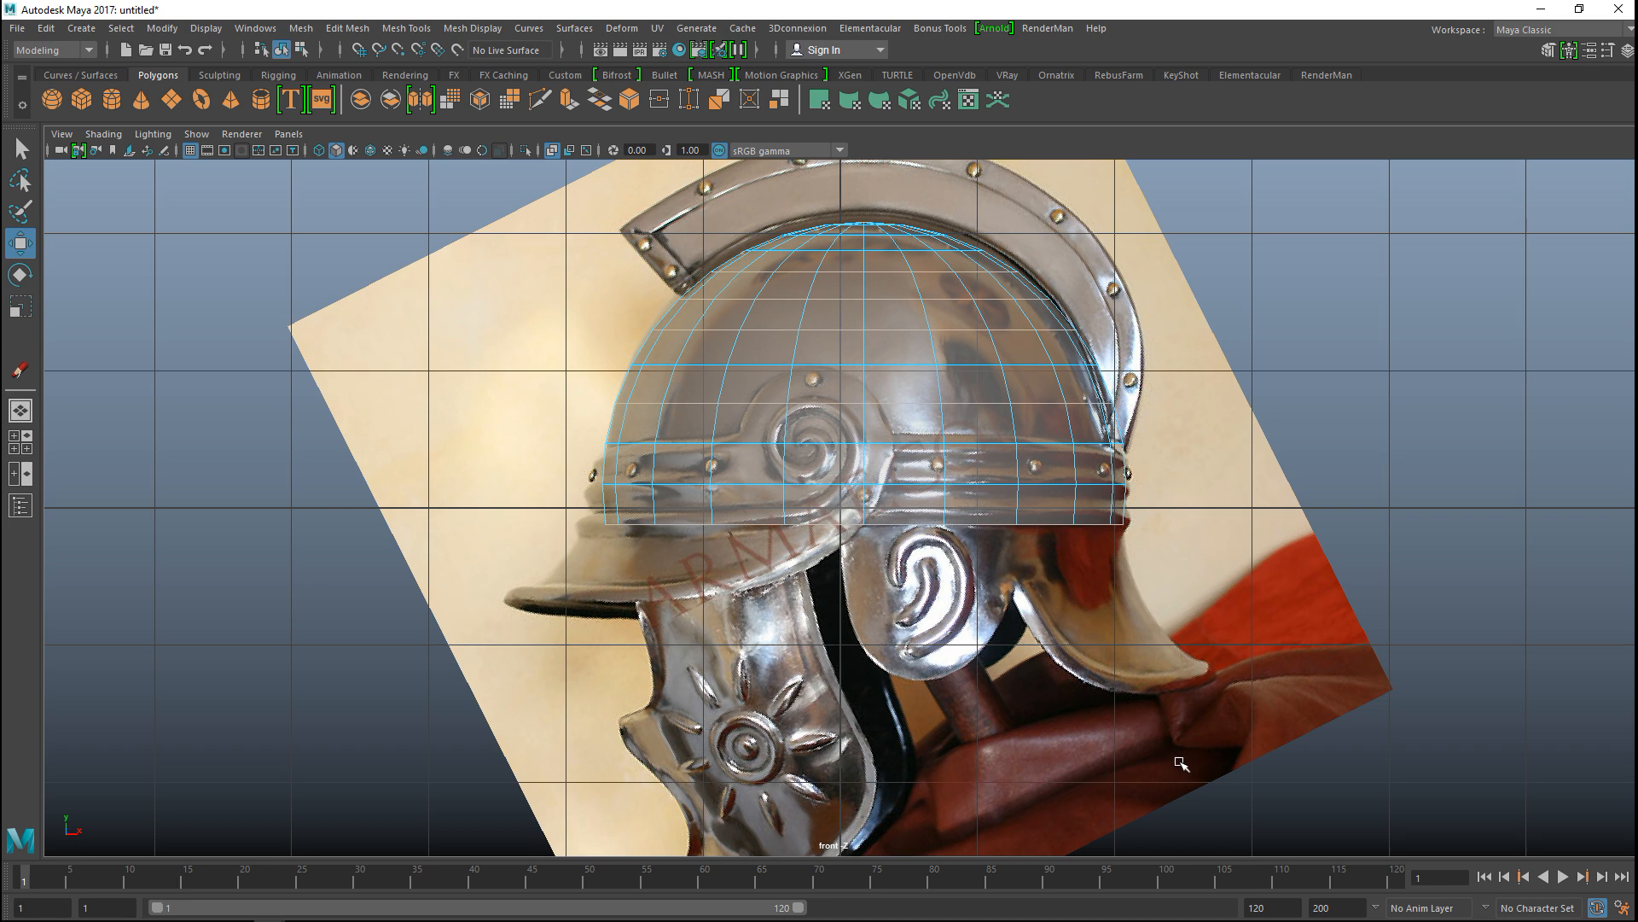
Step: Bevel the two horizontal edge loops along the helmet band and the dome's bottom border loop with a fraction of 0.1
scroll(1178, 742, "up", 1)
scroll(1176, 741, "up", 1)
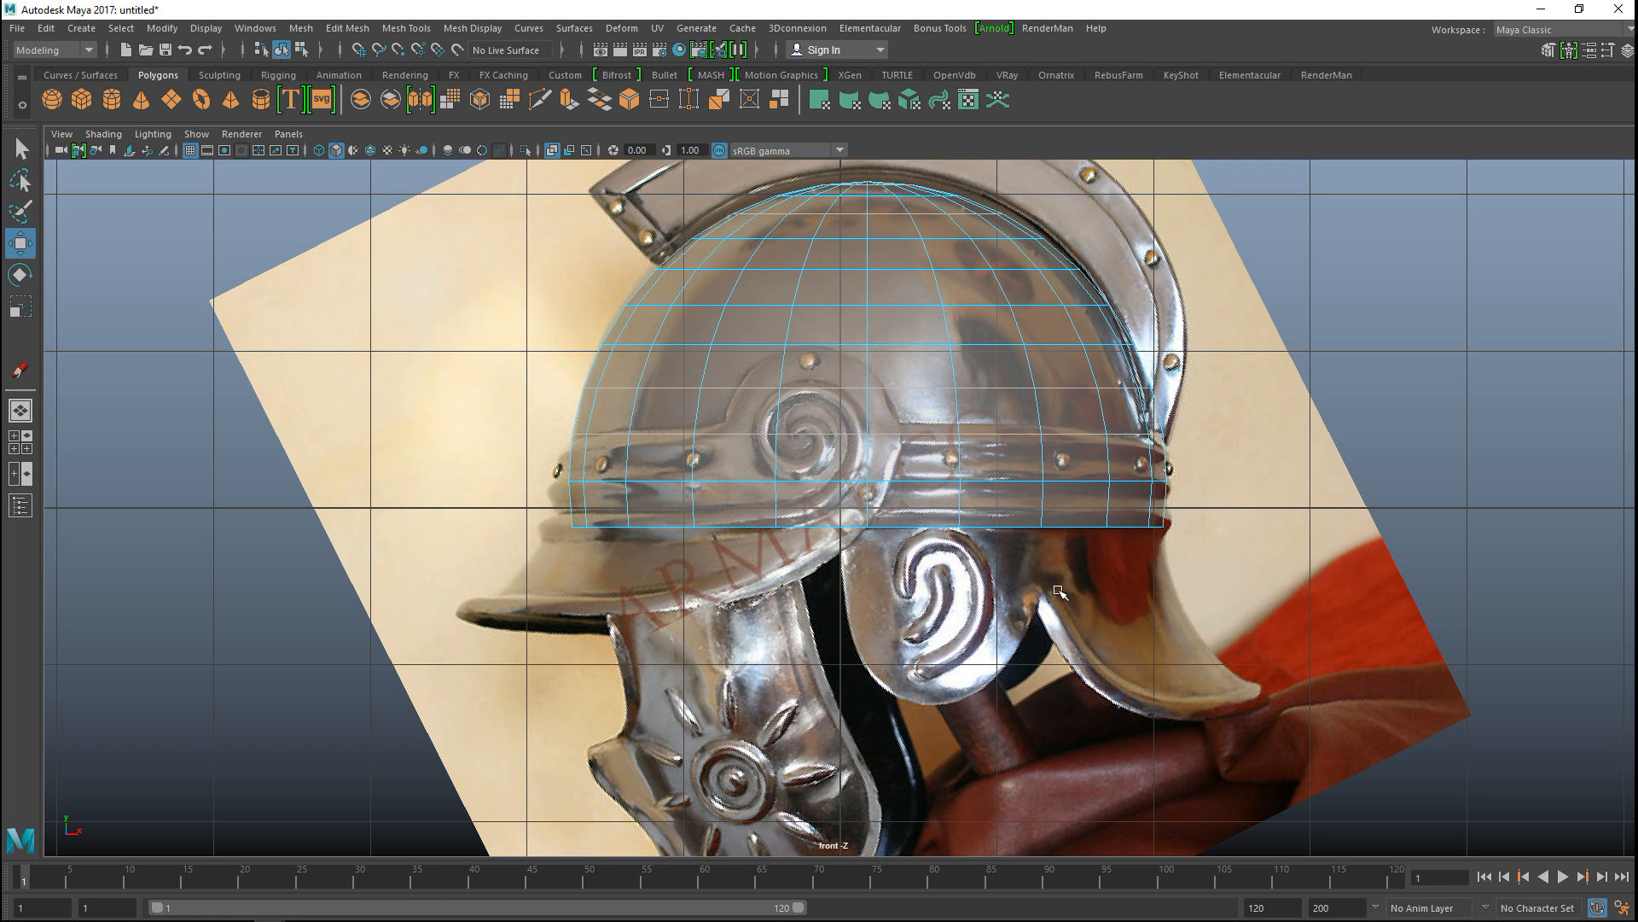
scroll(1062, 590, "up", 4)
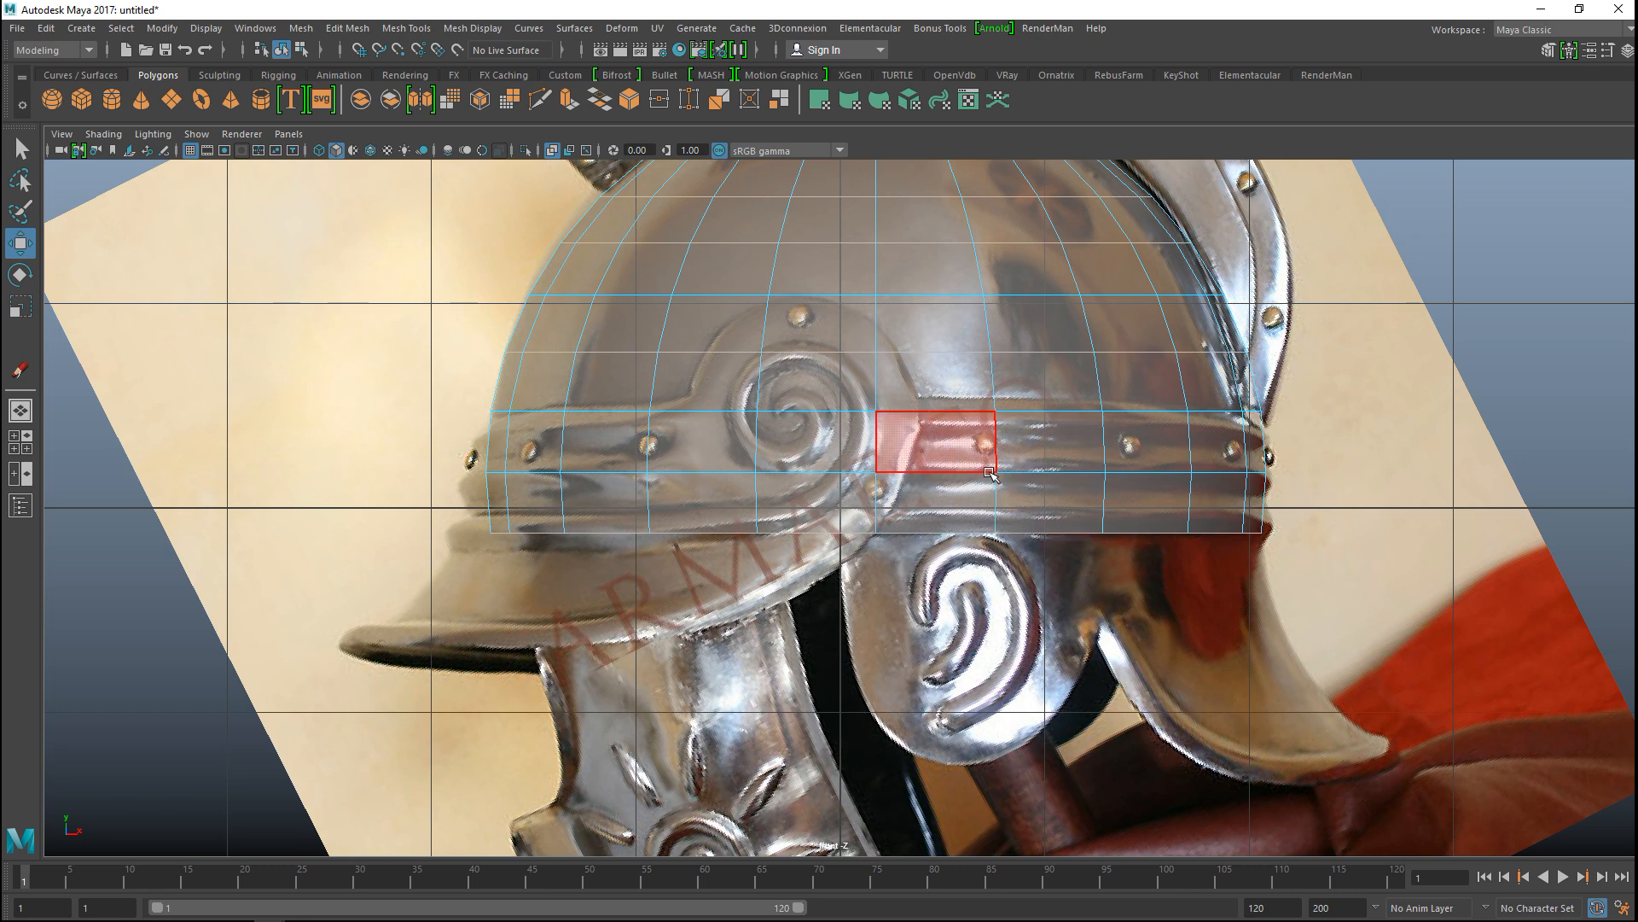
key("q")
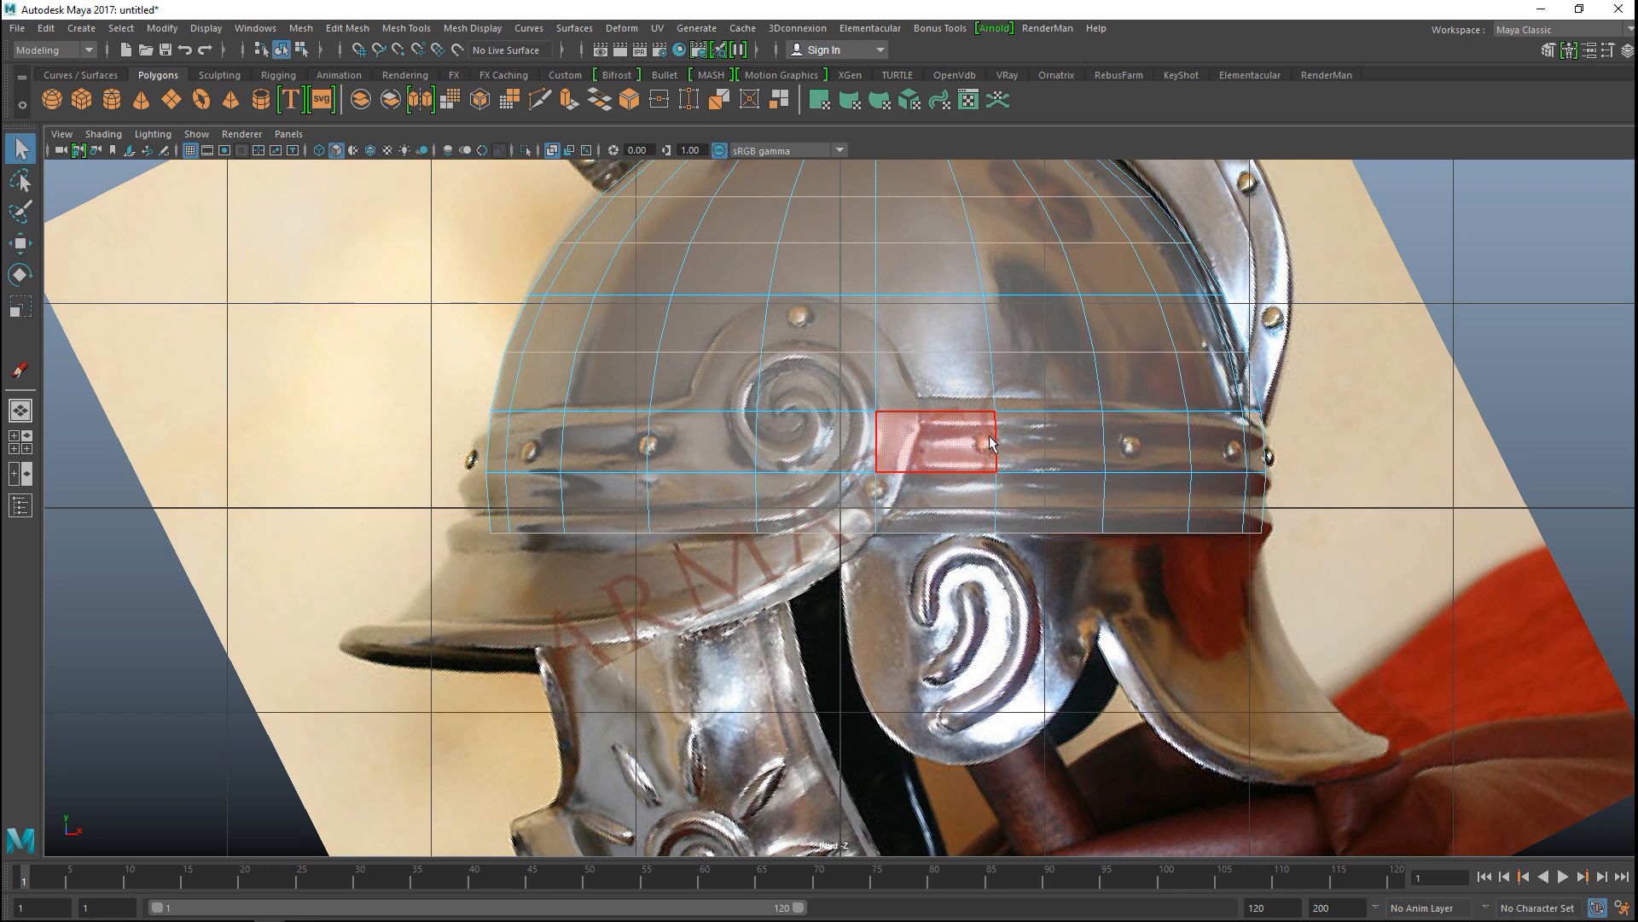
right_click(1031, 397)
right_click_drag(1032, 397, 1034, 350)
double_click(1048, 412)
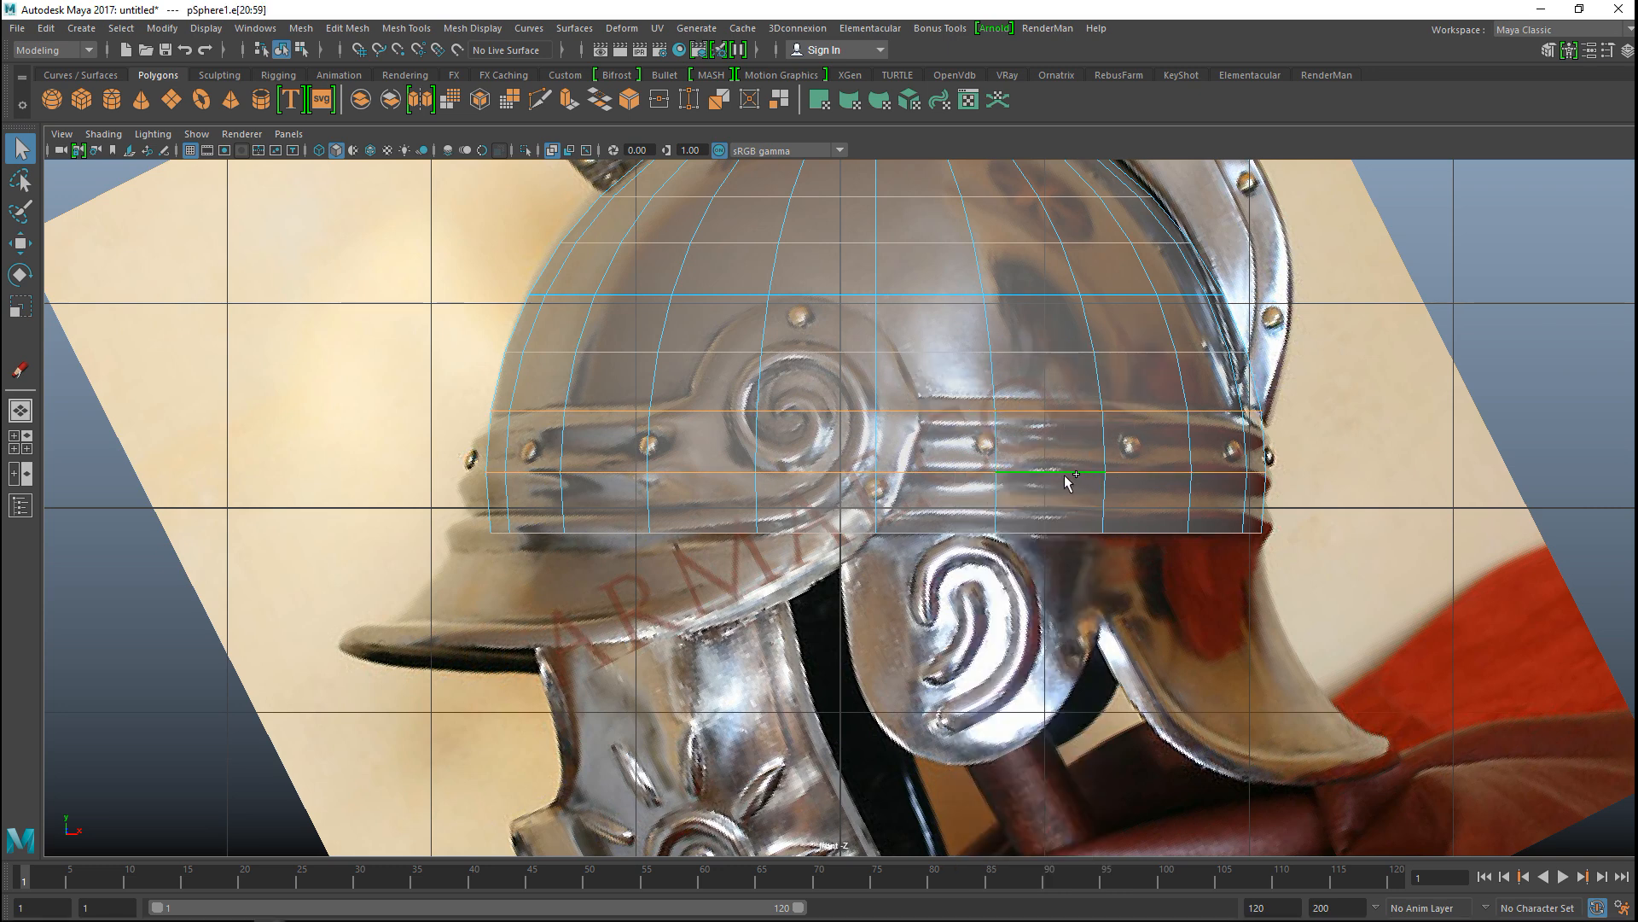
double_click(1084, 534, "shift")
left_click(355, 29)
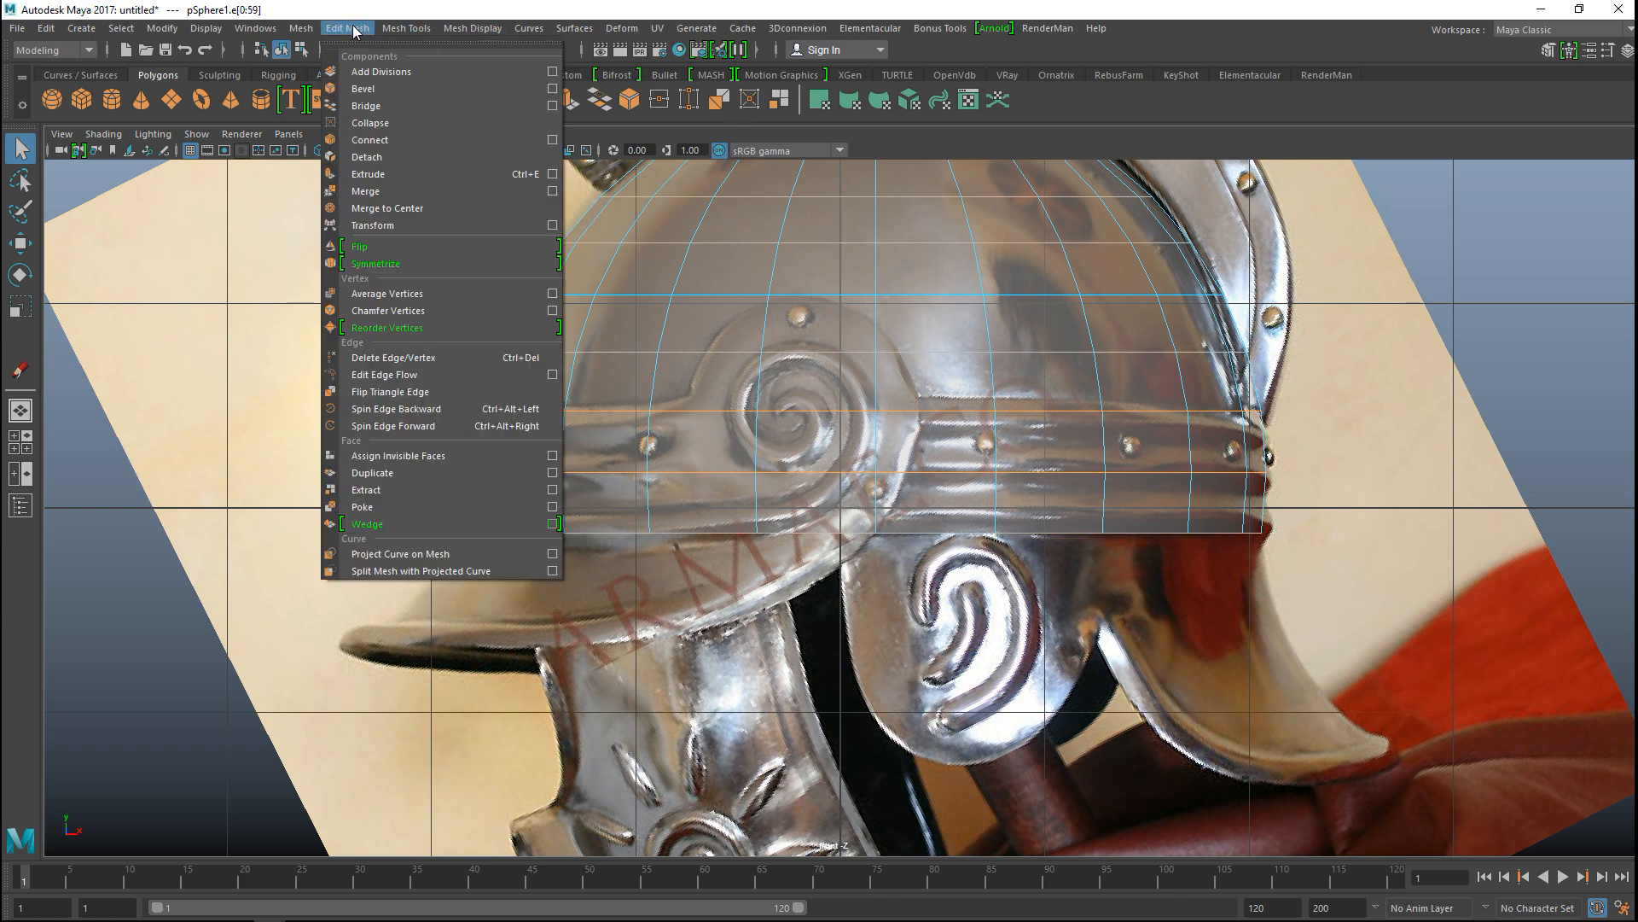
left_click(394, 91)
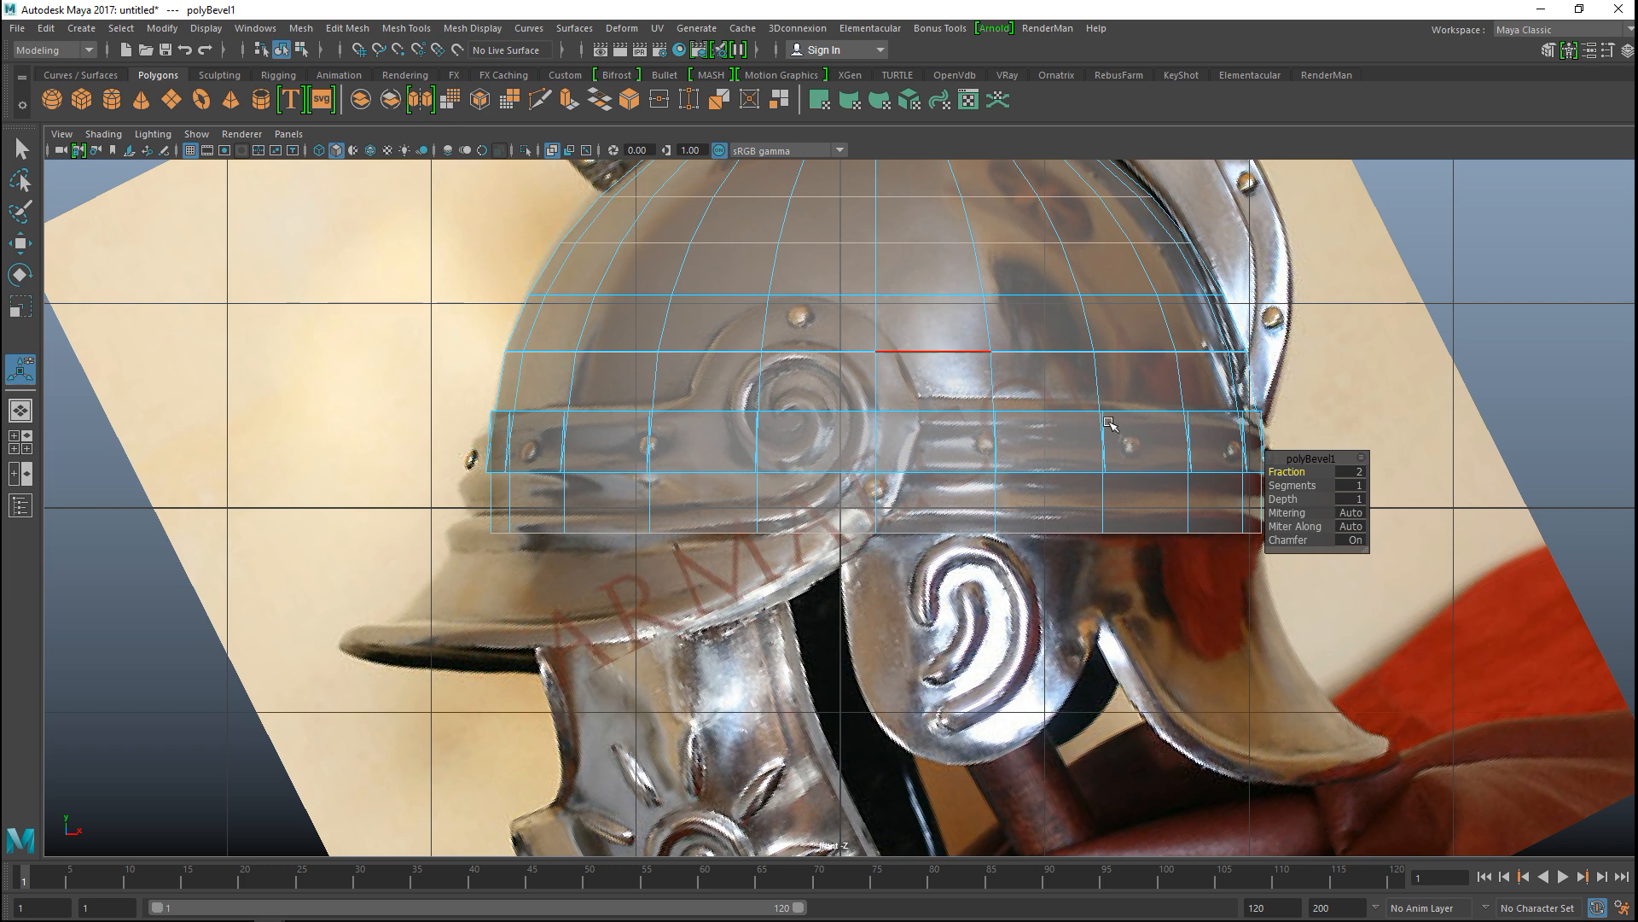
left_click(1354, 472)
type("0.1")
key("Return")
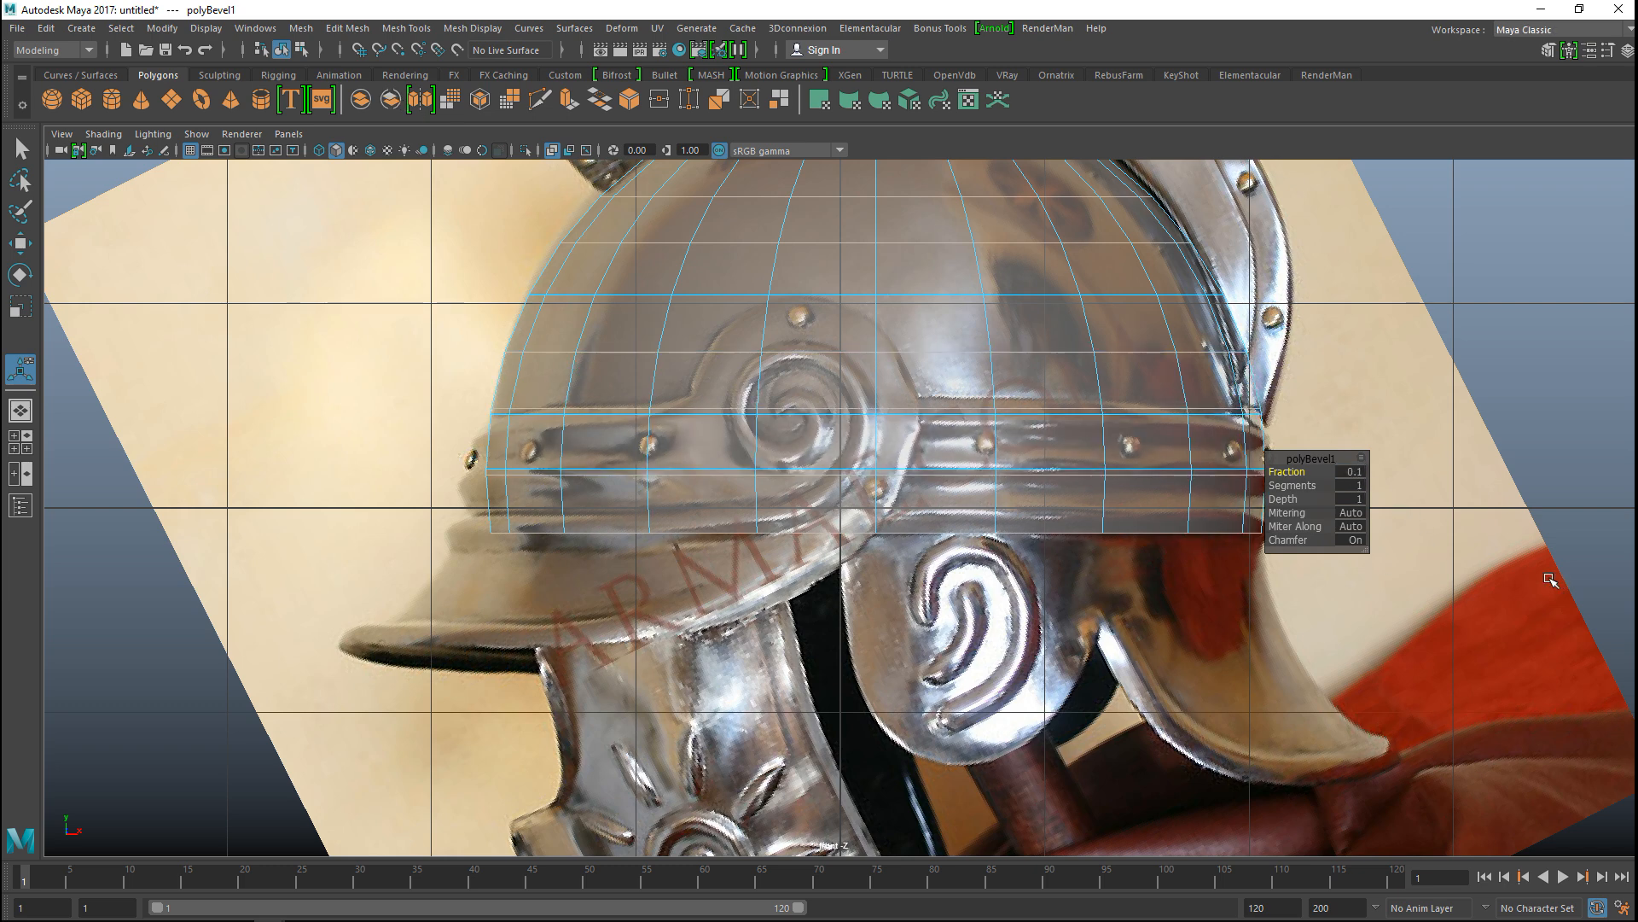
Step: Try to bevel the dome's open bottom border in the perspective view, seen from below
left_click(21, 441)
key("space")
scroll(1173, 471, "up", 5)
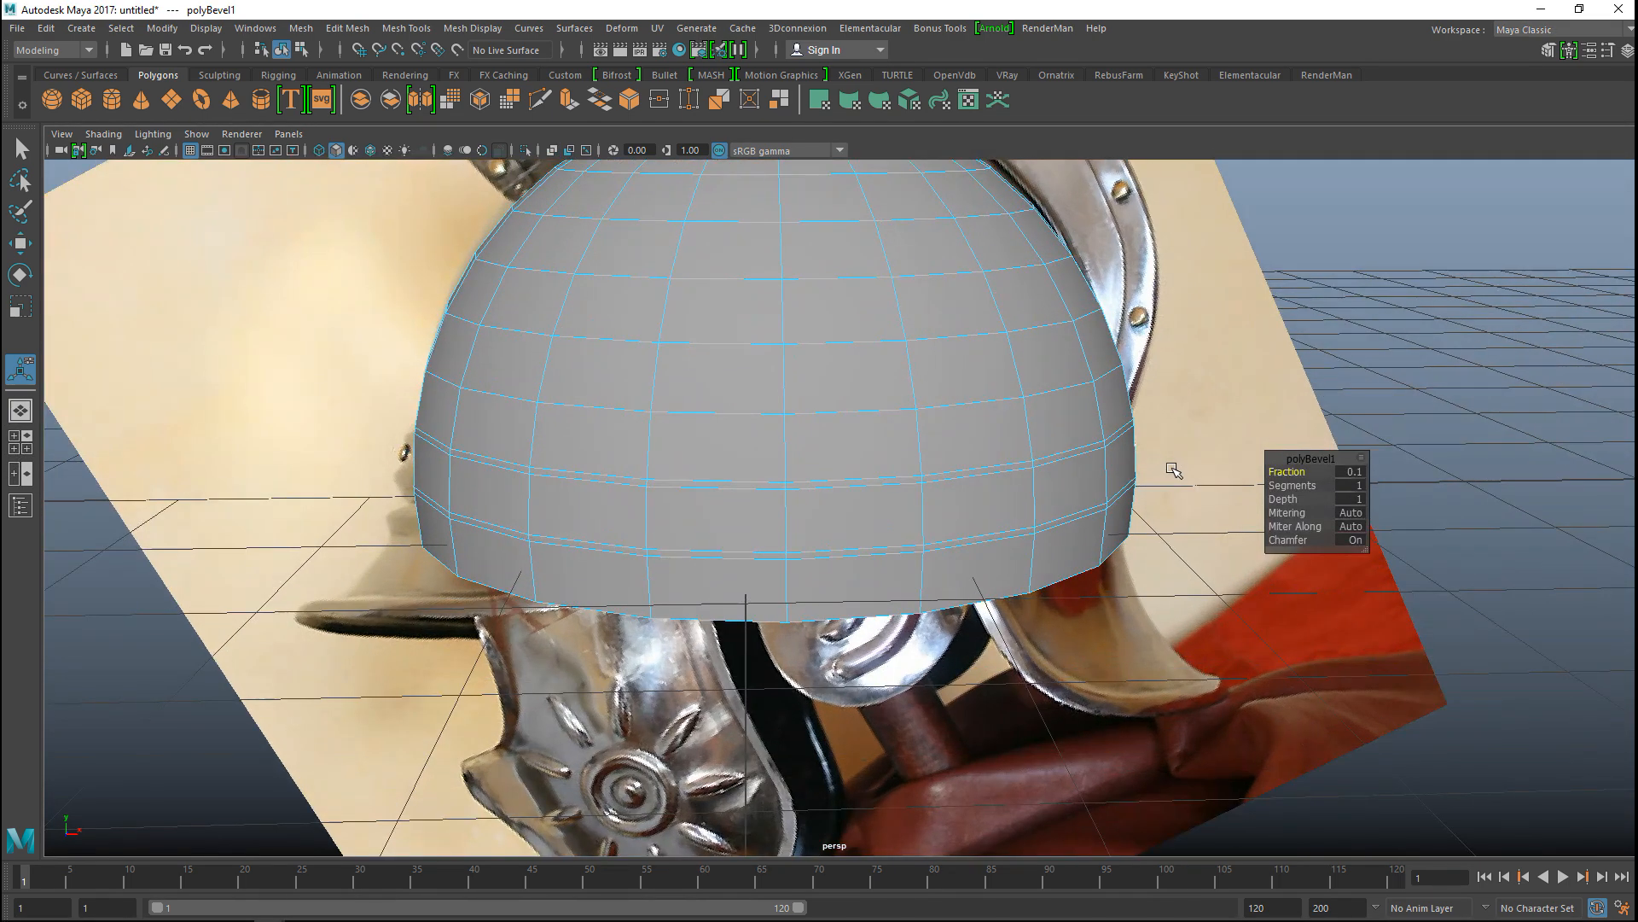
left_click_drag(1151, 517, 1309, 335, "alt")
left_click(1323, 309)
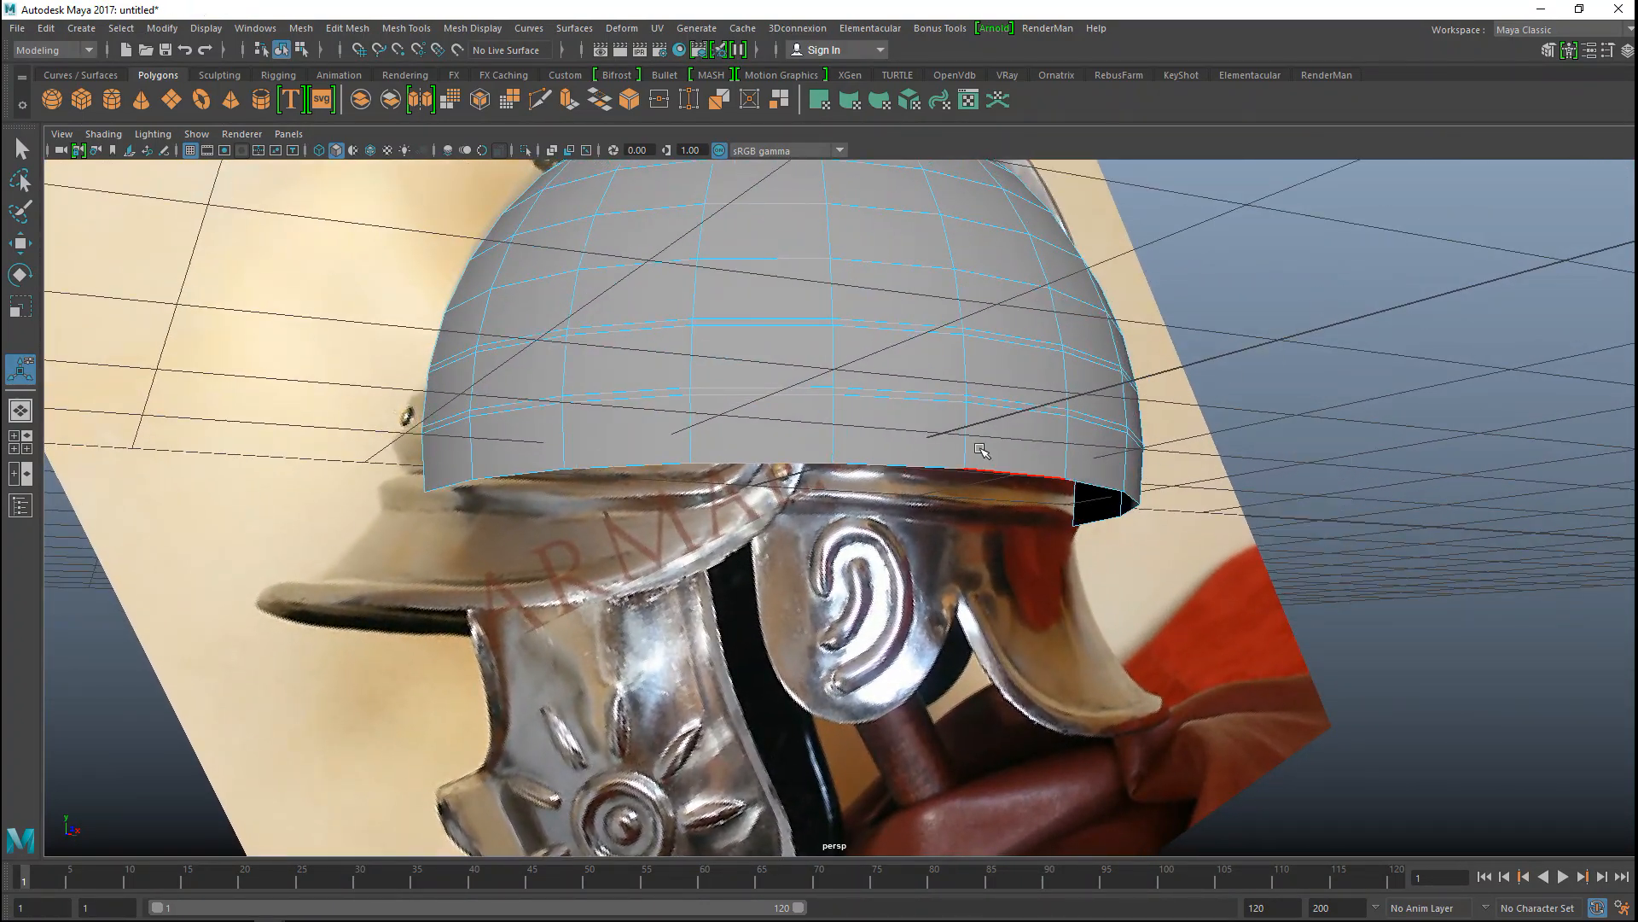
left_click(896, 464)
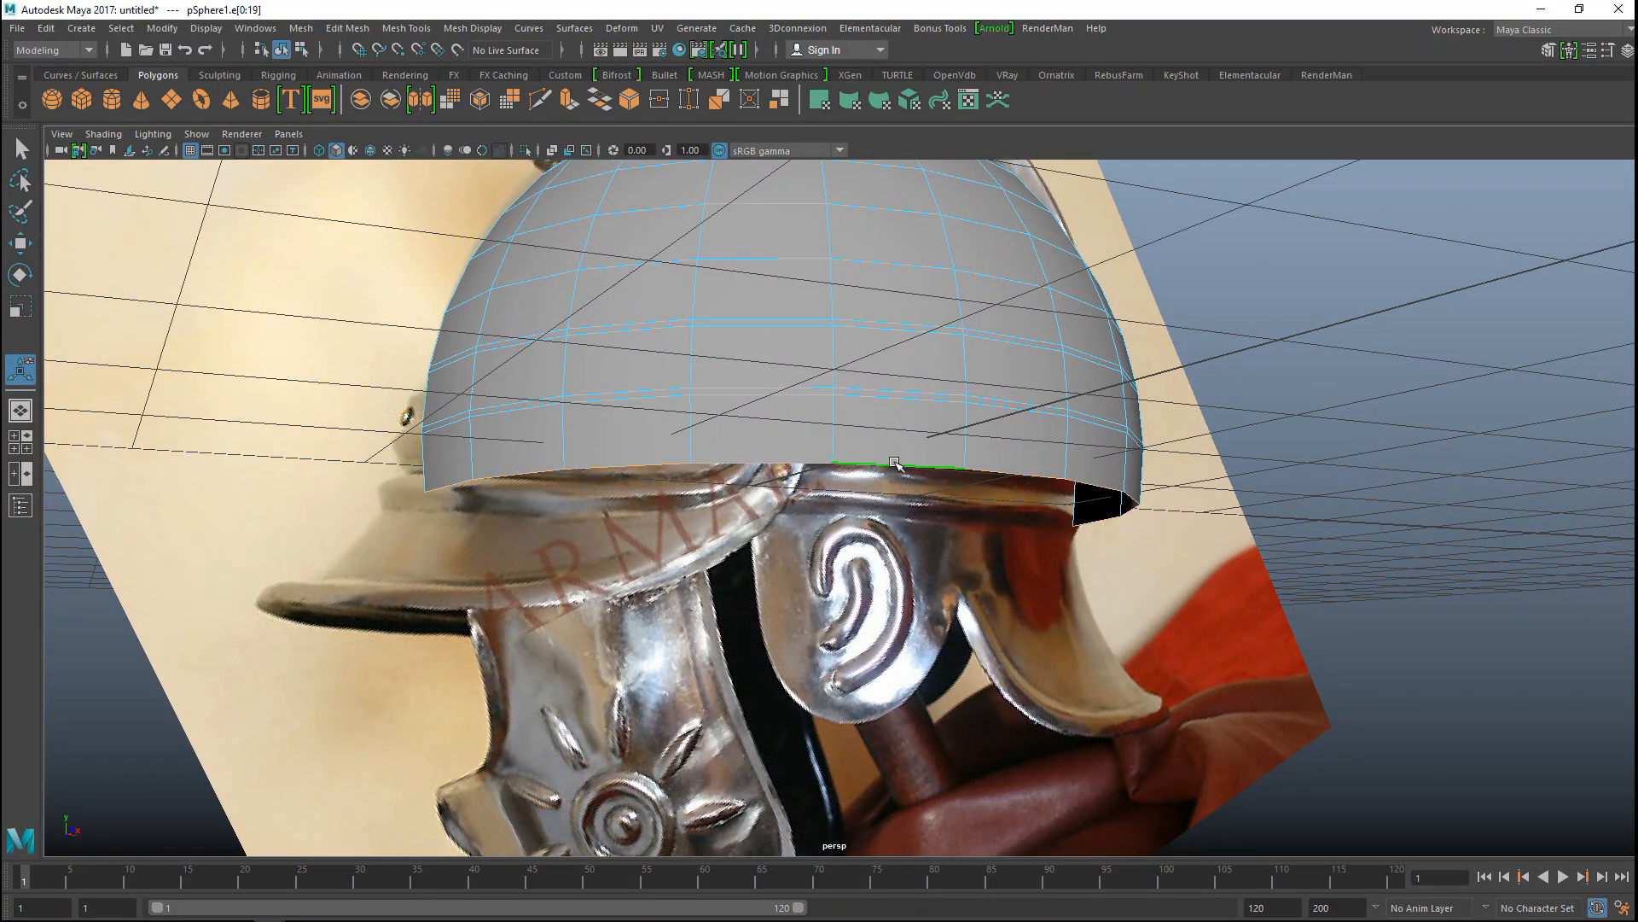
key("ctrl+b")
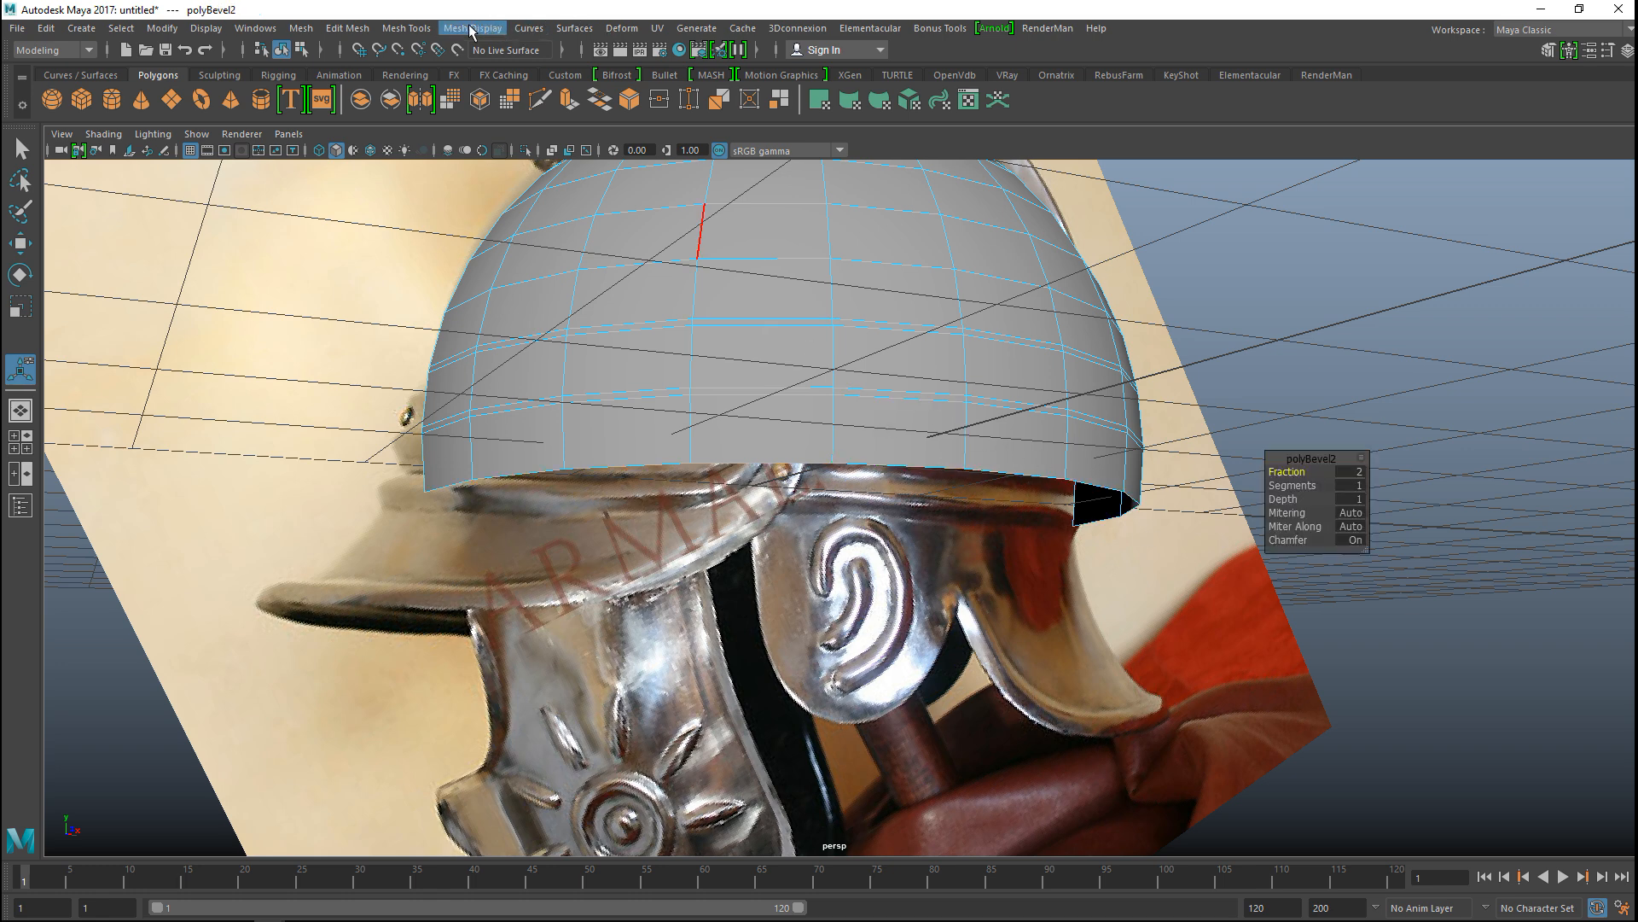
Step: Insert an edge loop around the dome just above its open bottom border
left_click(406, 28)
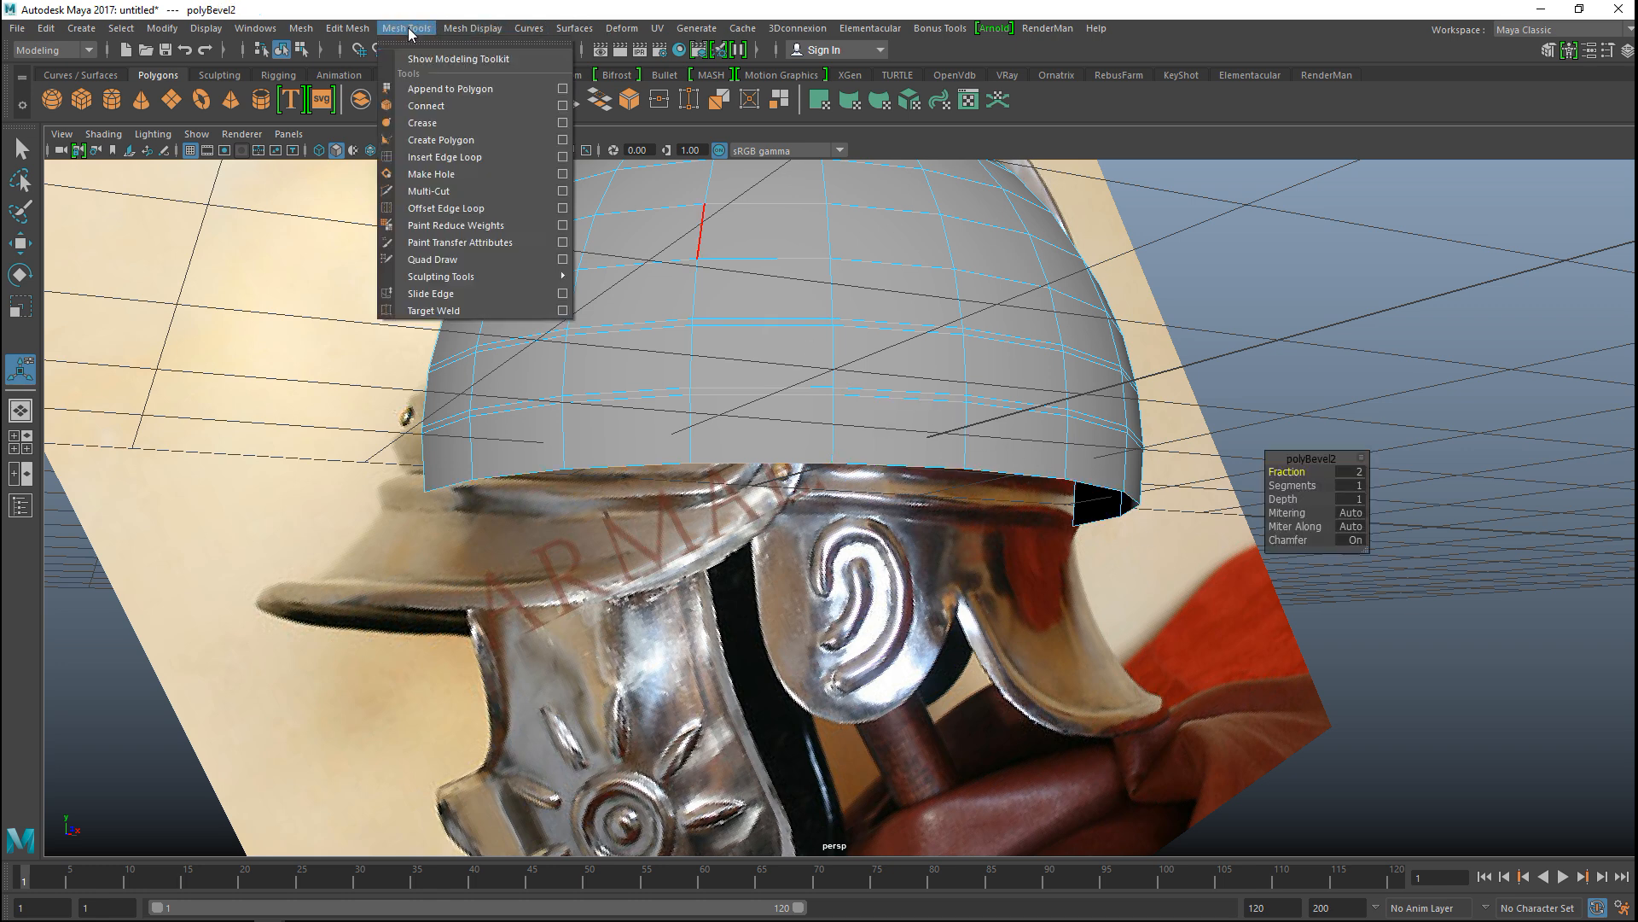
left_click(525, 157)
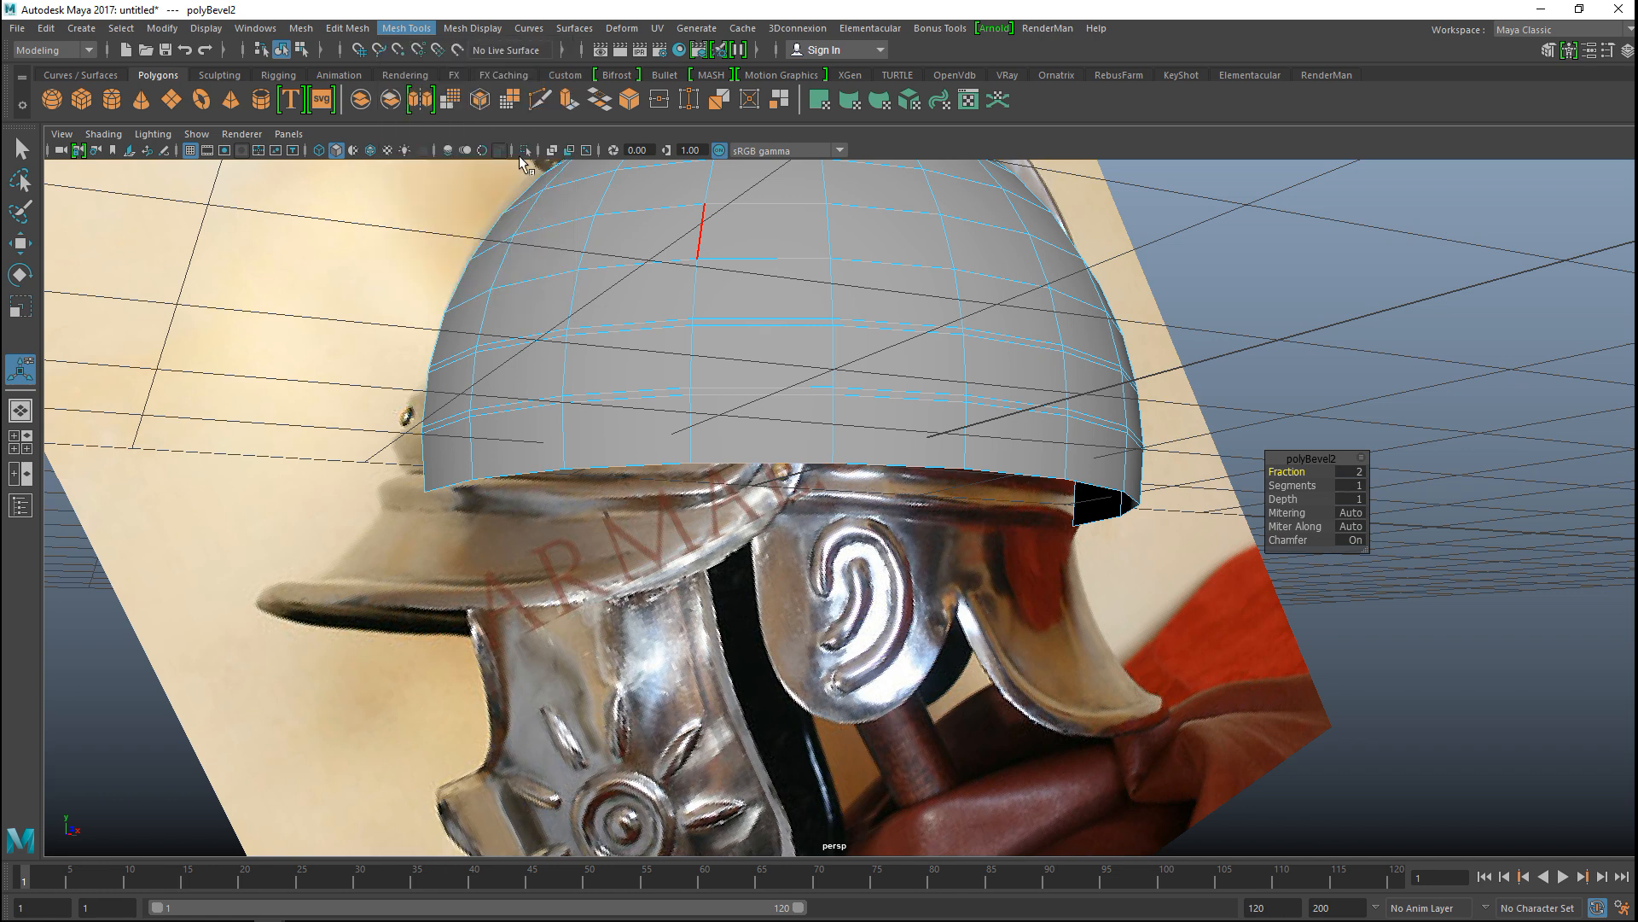
left_click(843, 456)
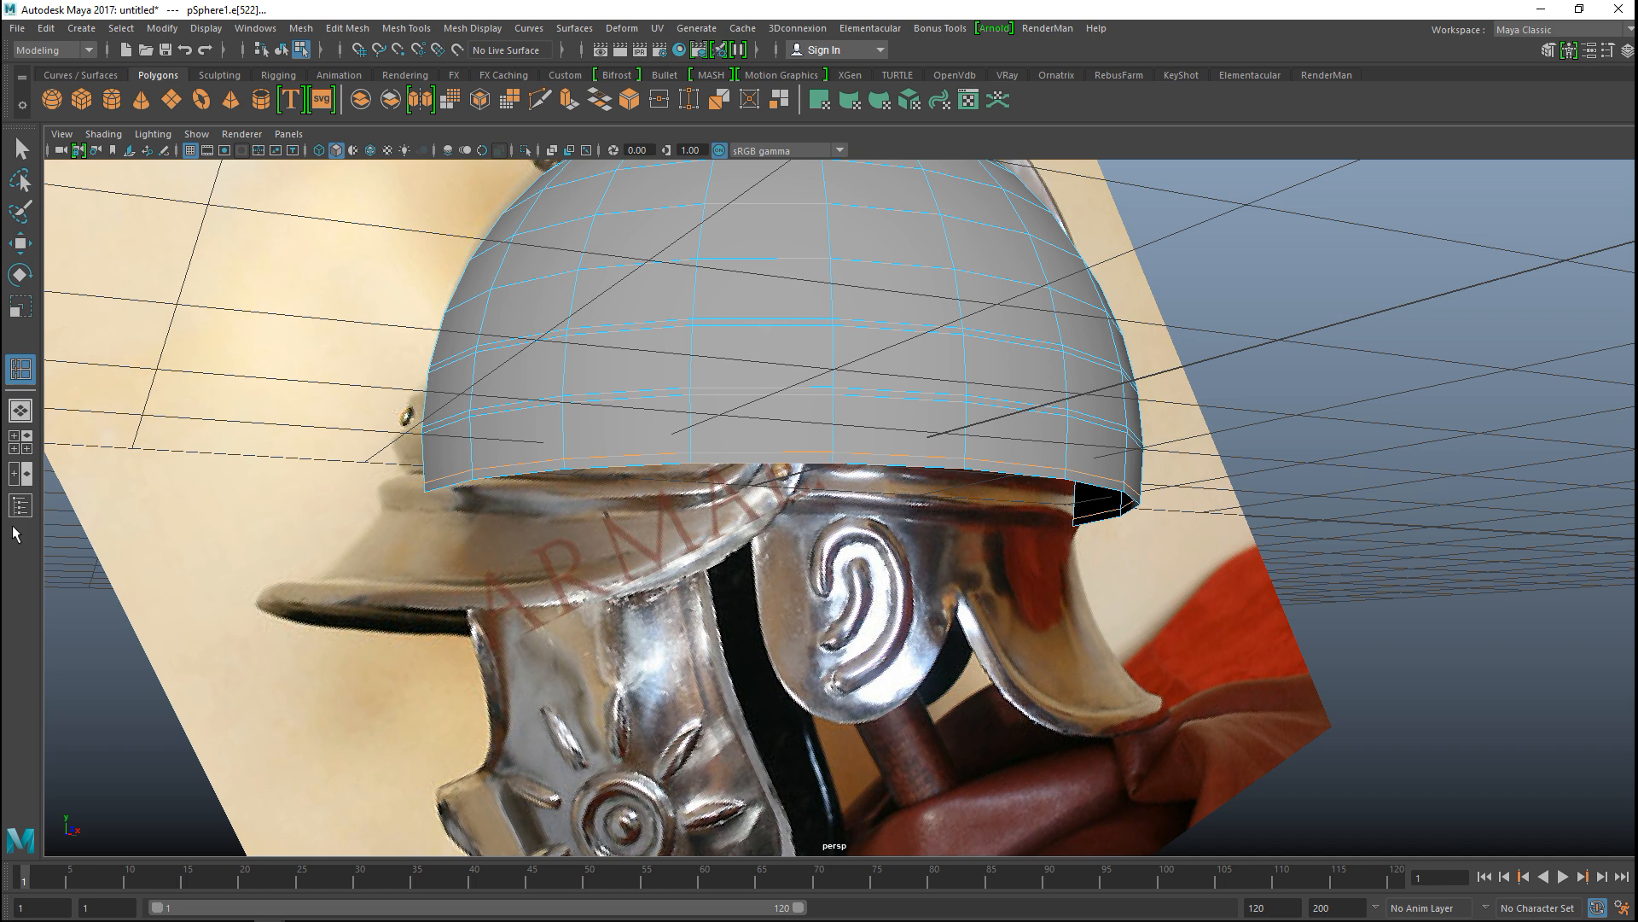
Step: Select the three narrow face loops around the dome, two along the helmet band and one at the open bottom border
left_click(20, 410)
key("space")
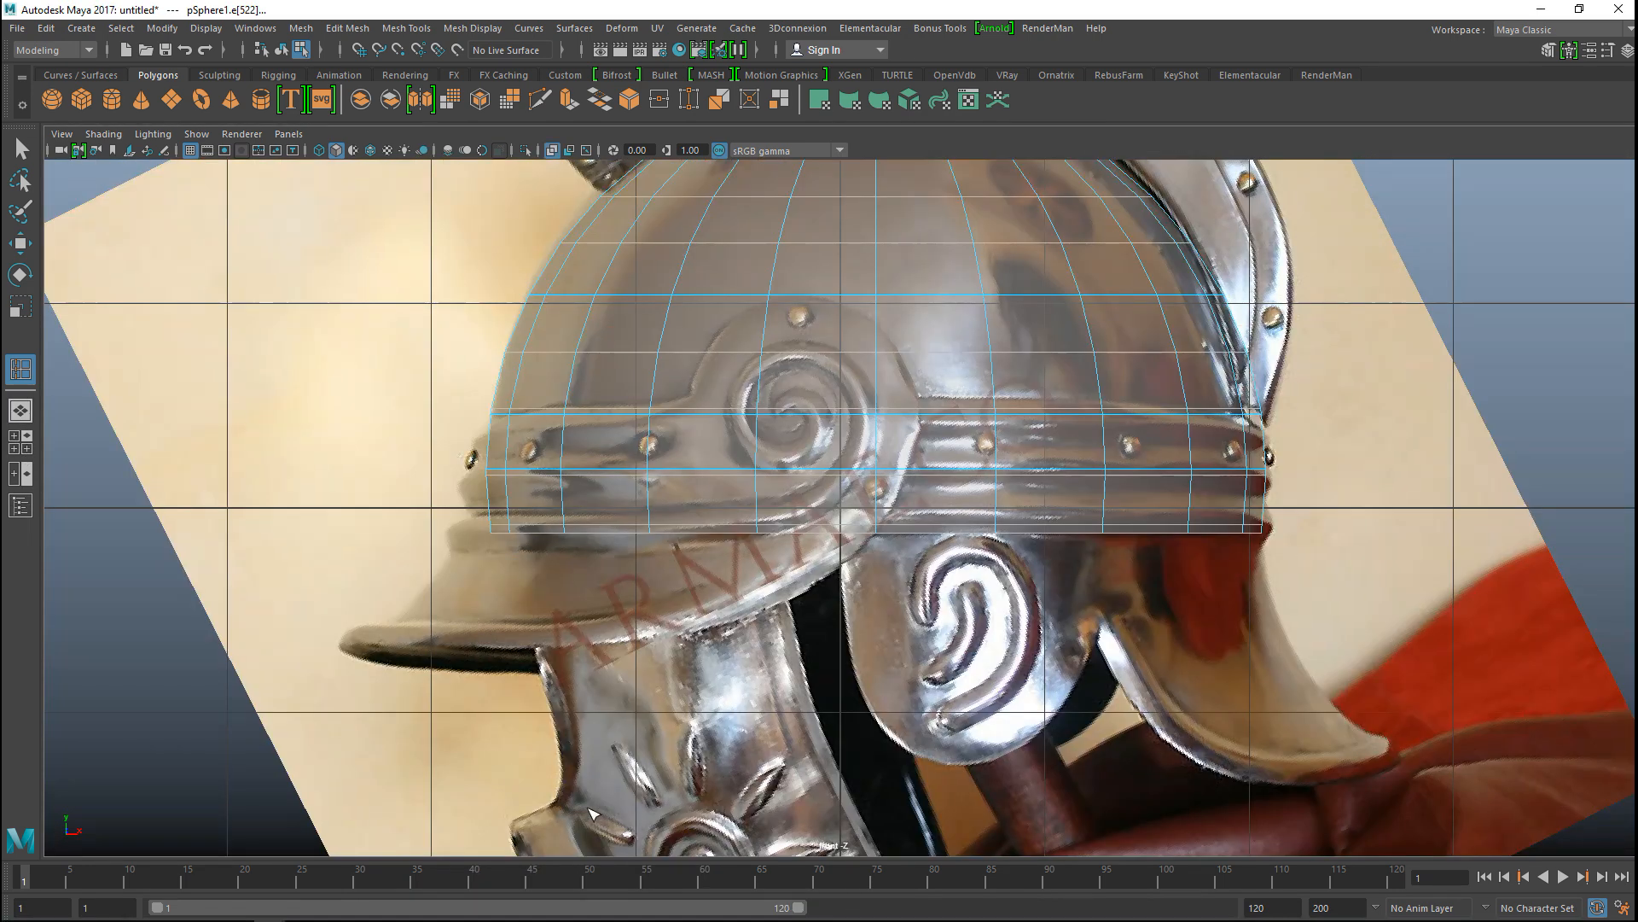
scroll(1015, 734, "up", 3)
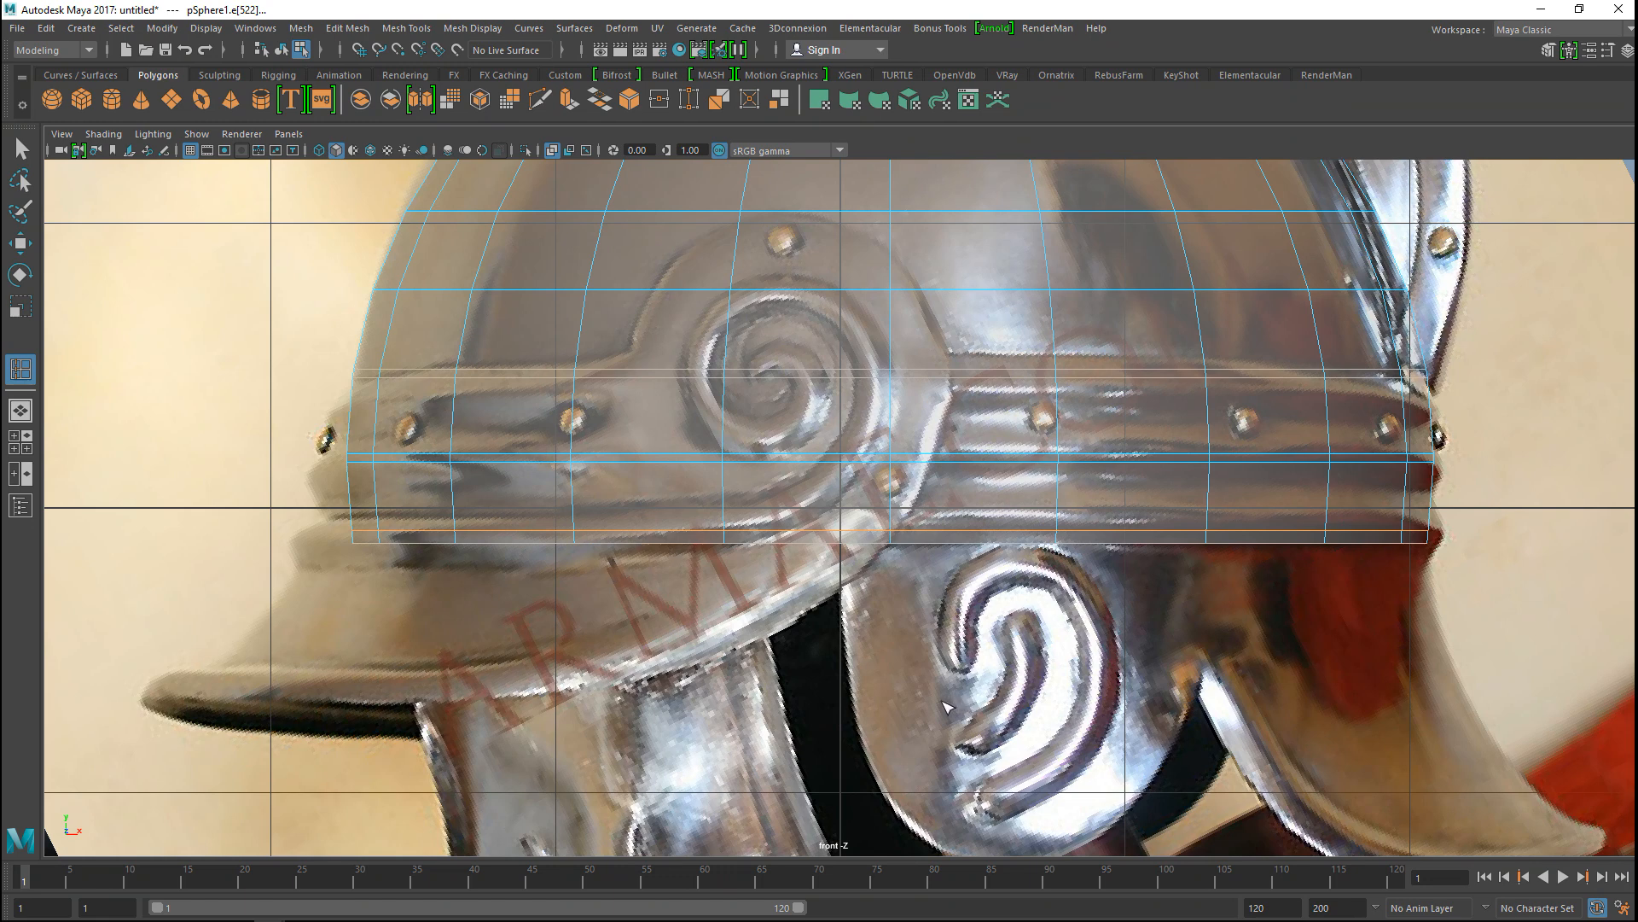
key("q")
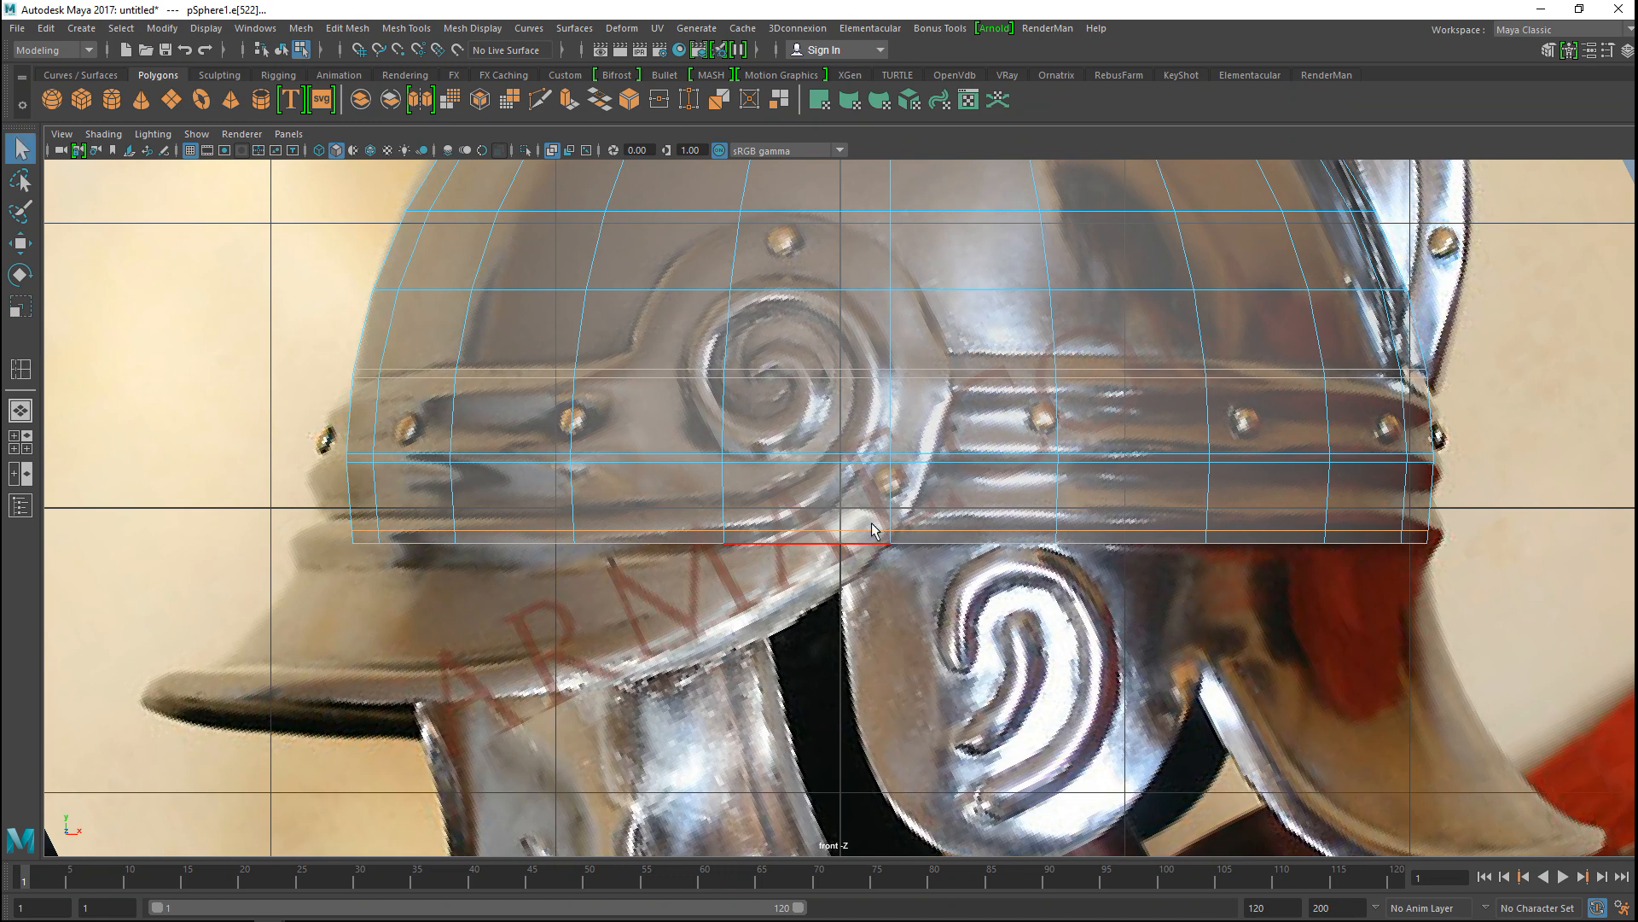
right_click(837, 383)
right_click_drag(826, 384, 835, 424)
left_click(827, 381)
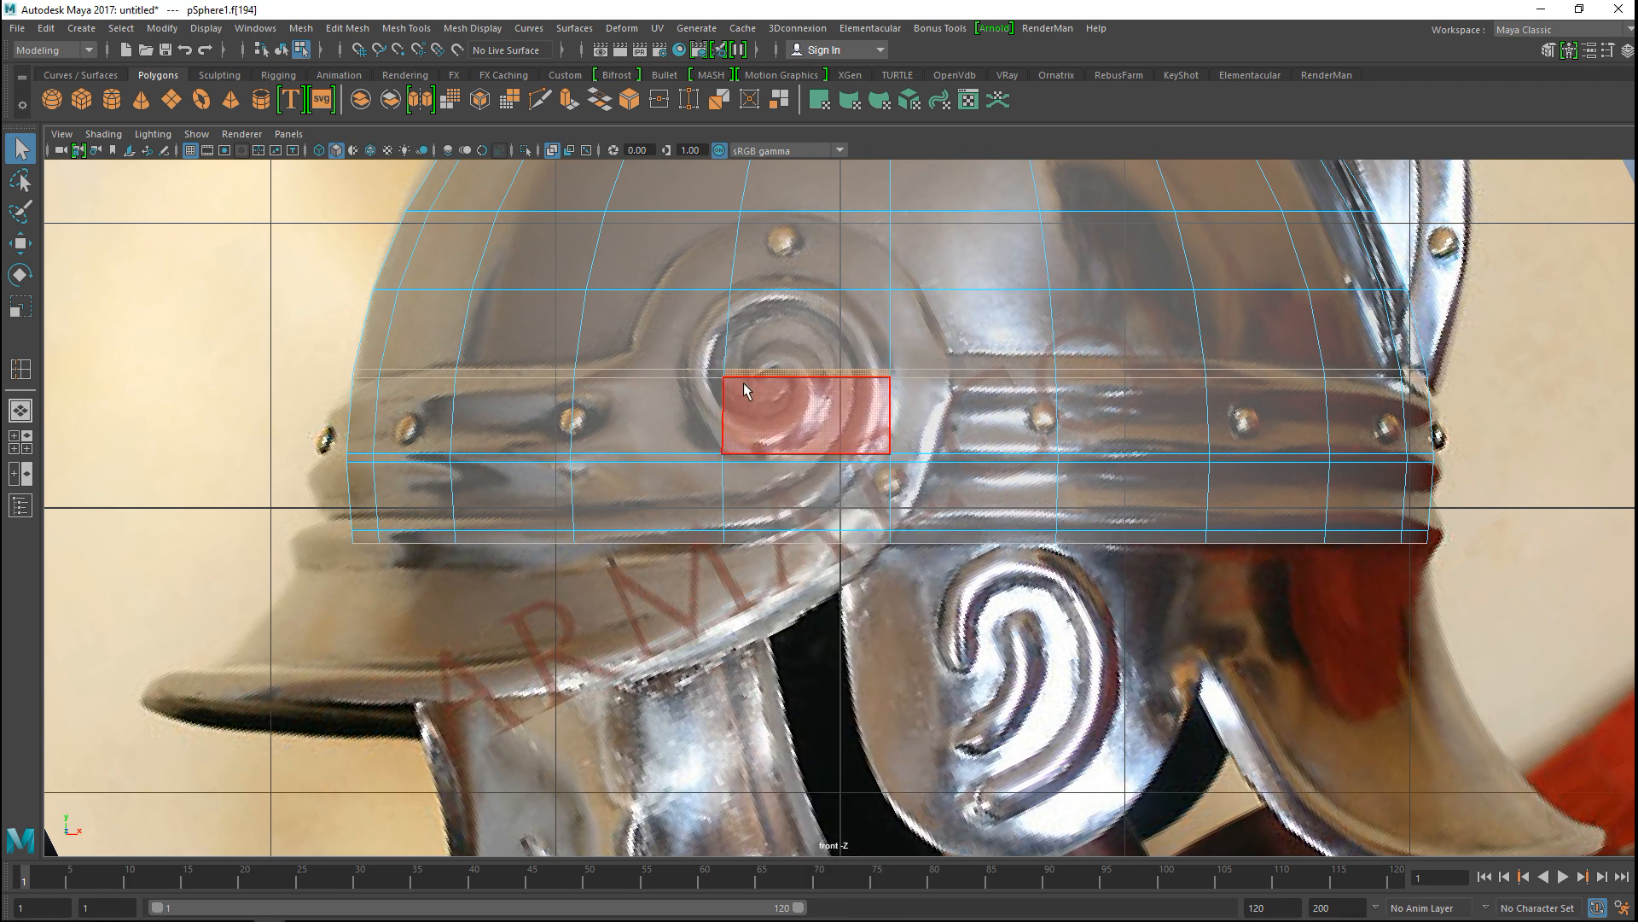
double_click(699, 375, "shift")
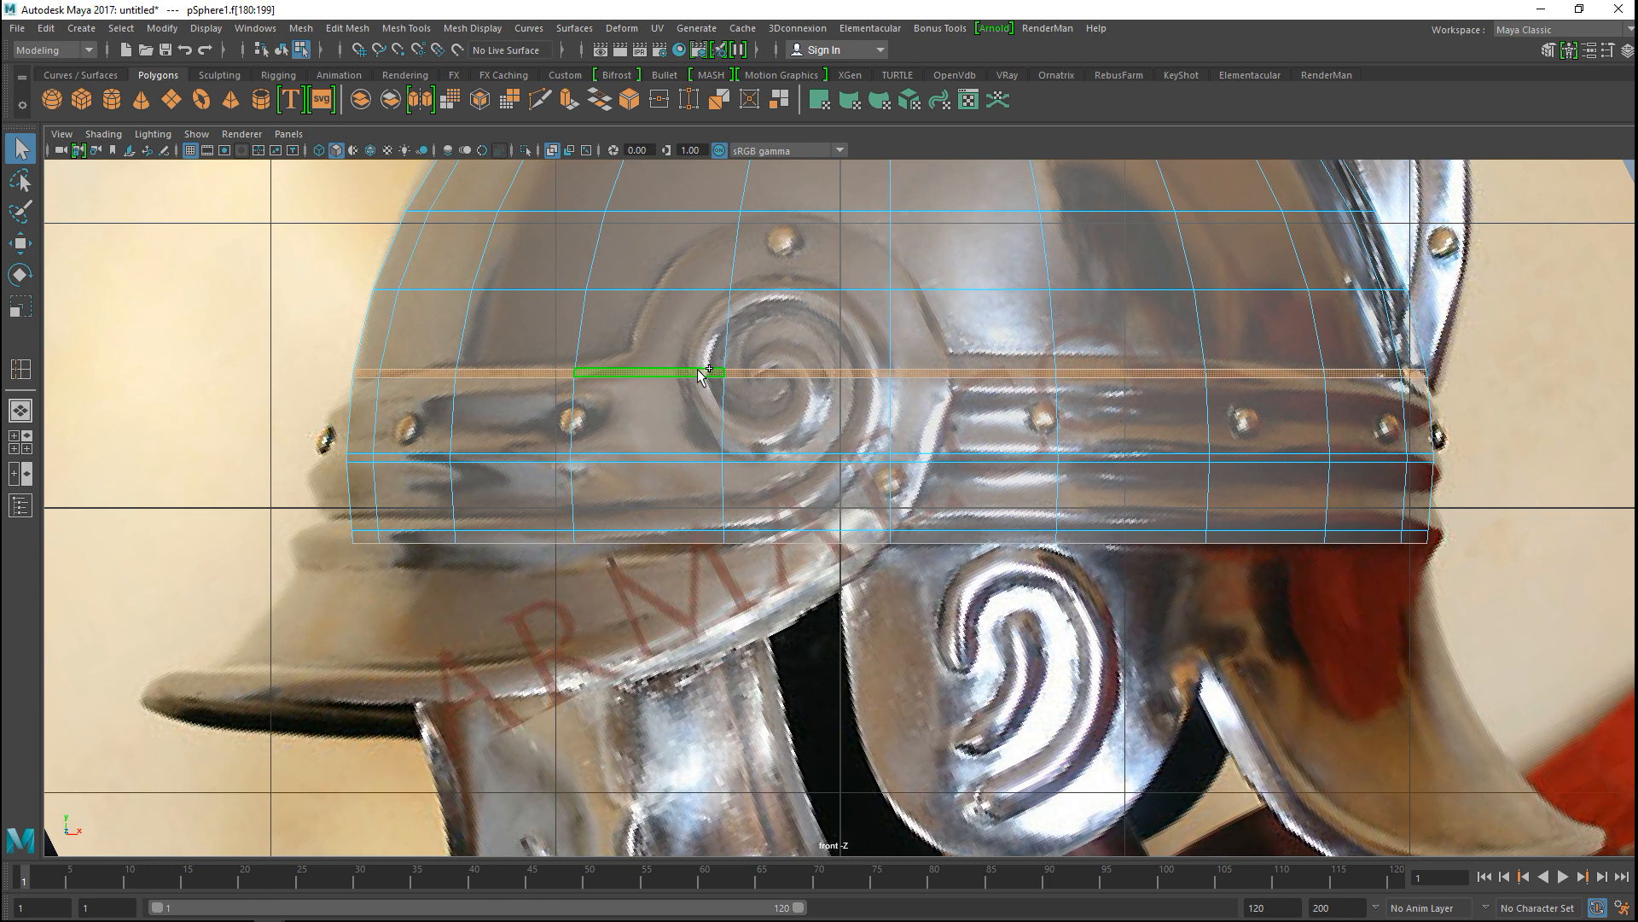
left_click(764, 457, "shift")
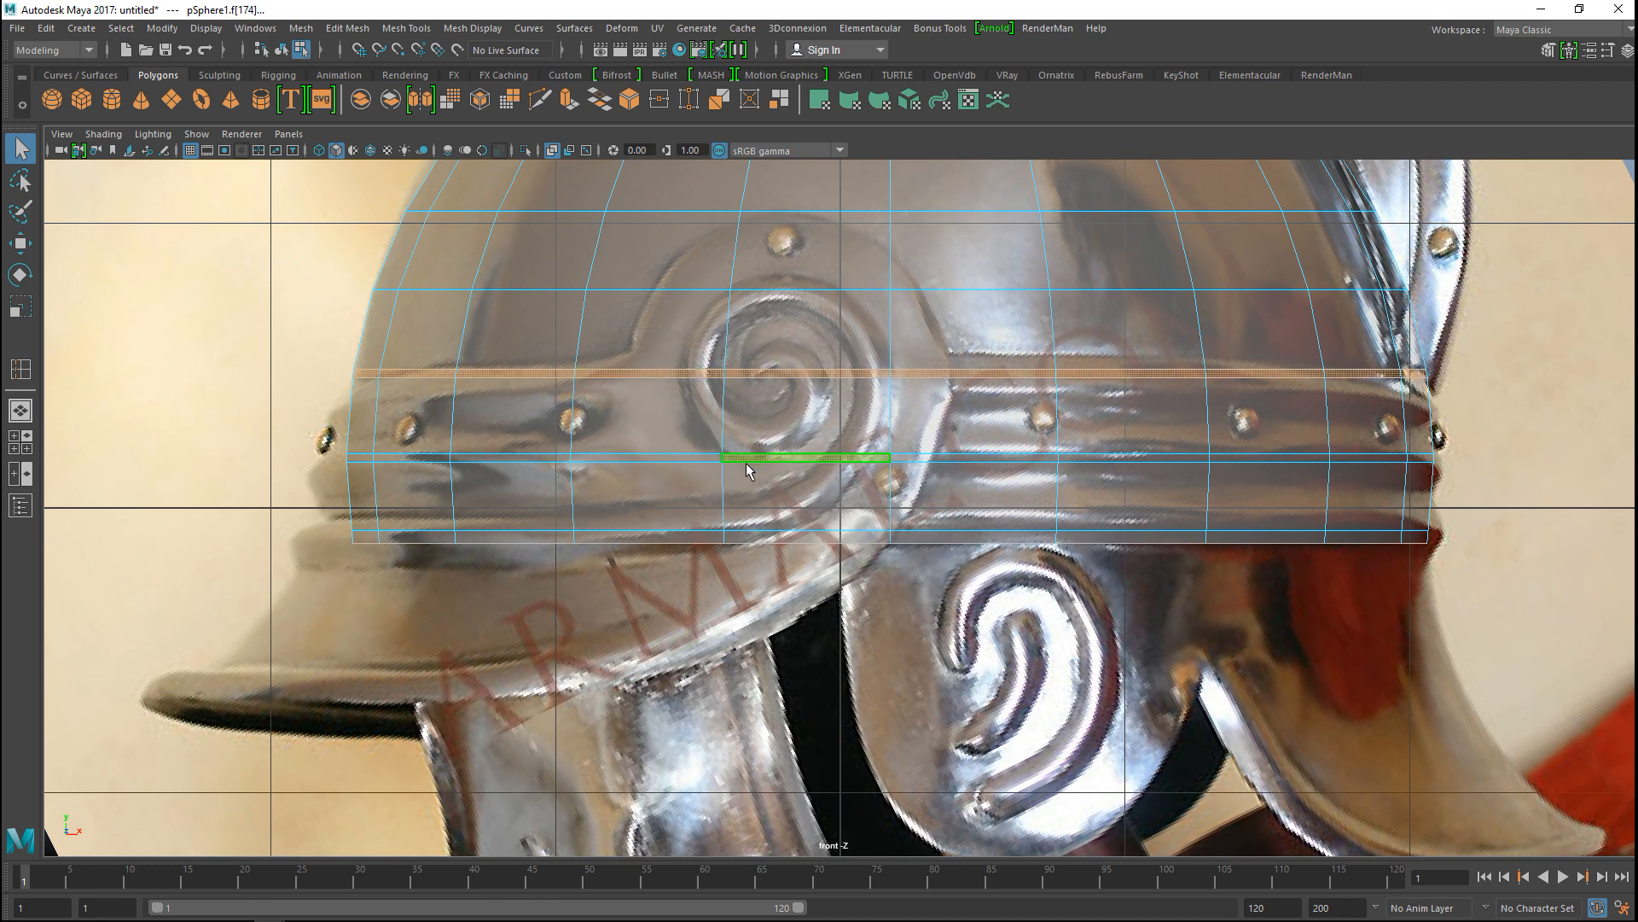
double_click(698, 456, "shift")
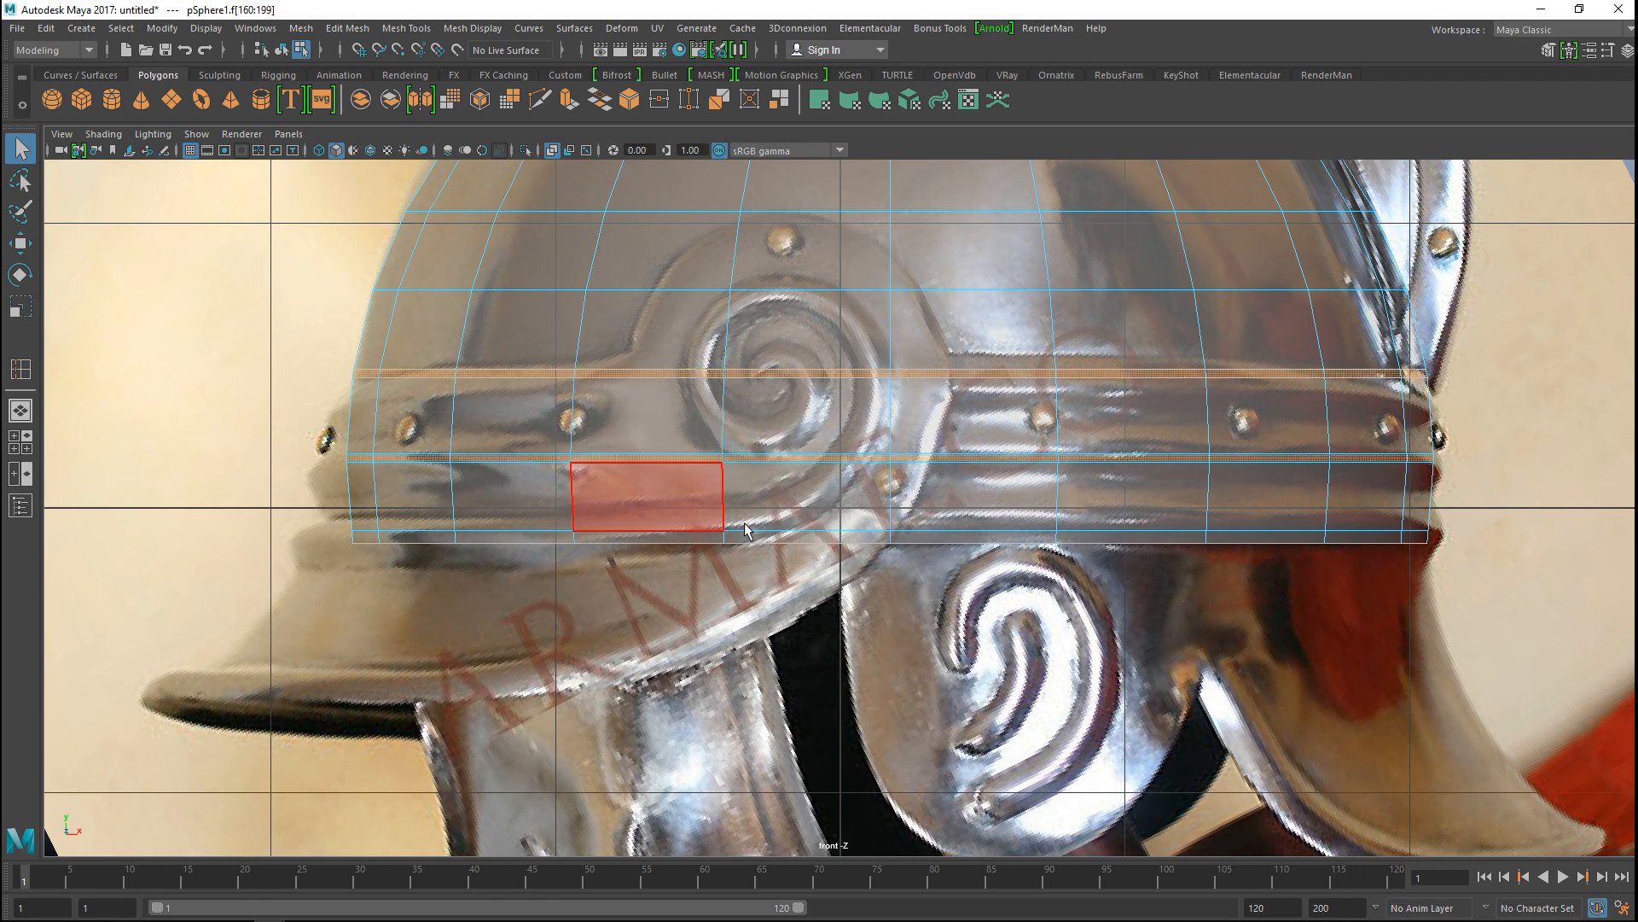
double_click(701, 536, "shift")
key("space")
key("space")
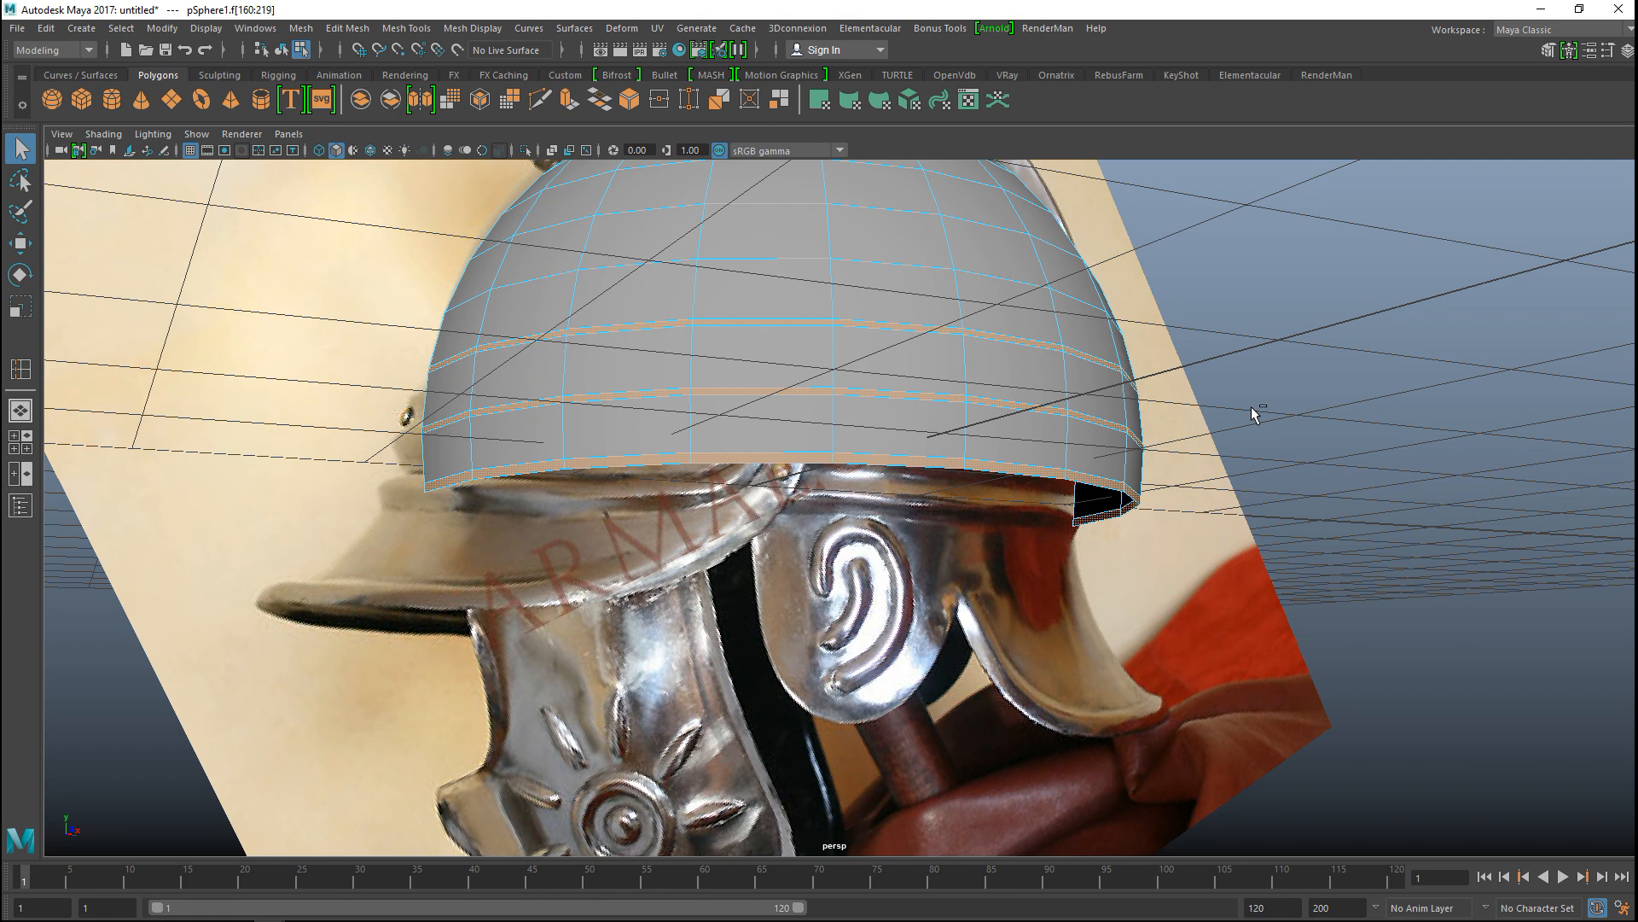
Step: Extrude the three selected face loops outward with a thickness of 0.05 to form raised ridges
key("ctrl+e")
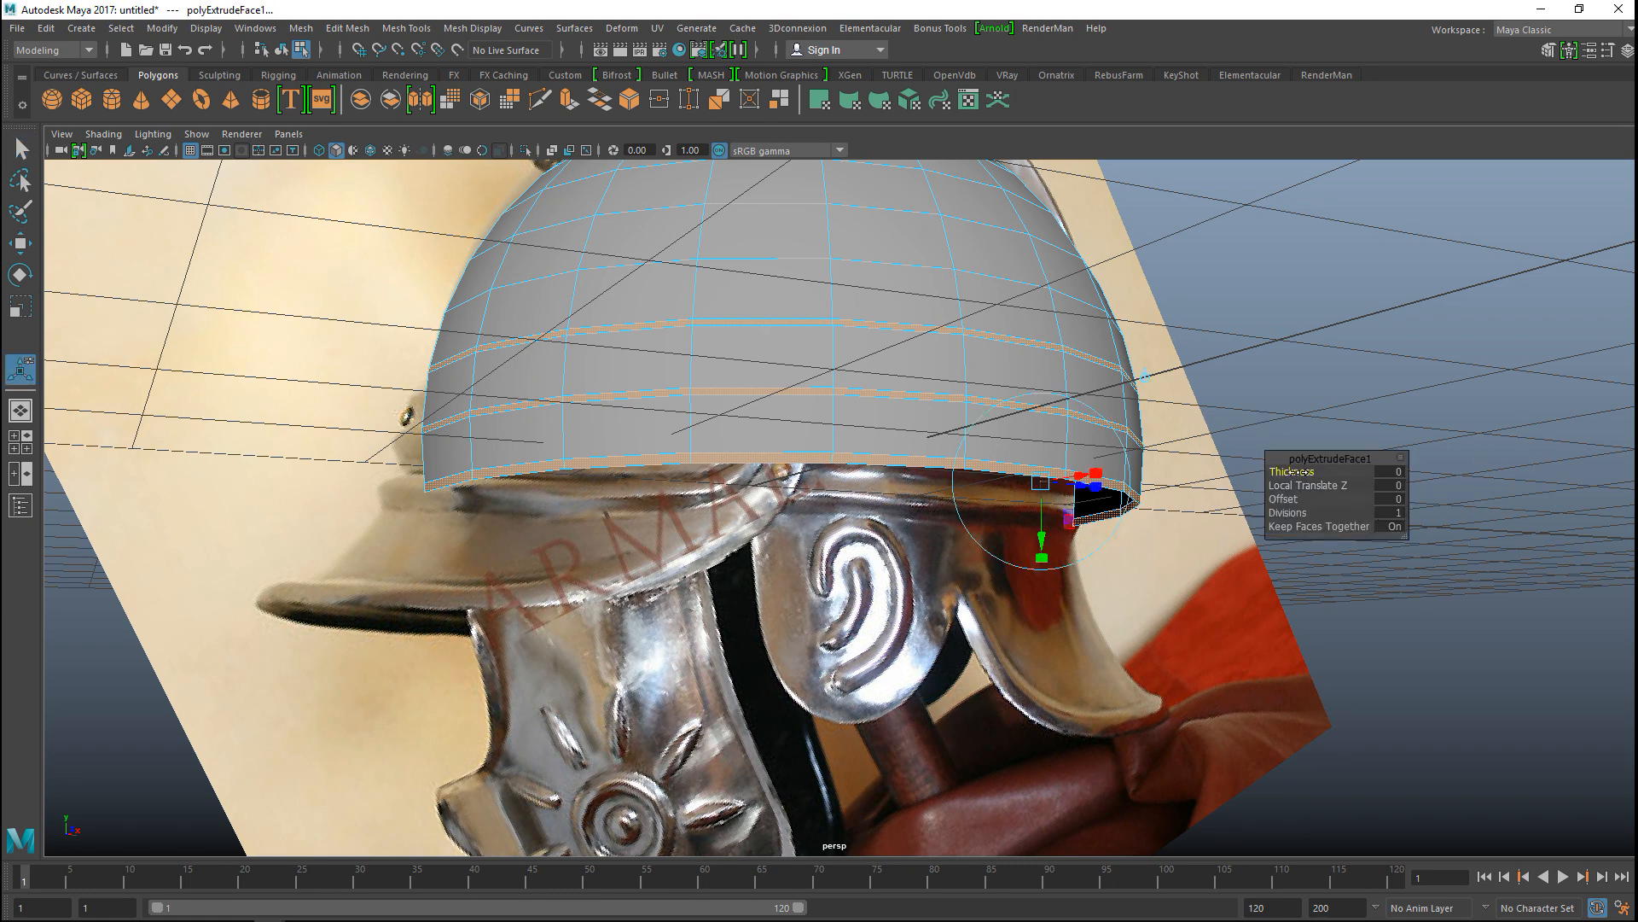
left_click_drag(1299, 472, 1335, 472)
left_click(1389, 473)
type("0.2")
key("Return")
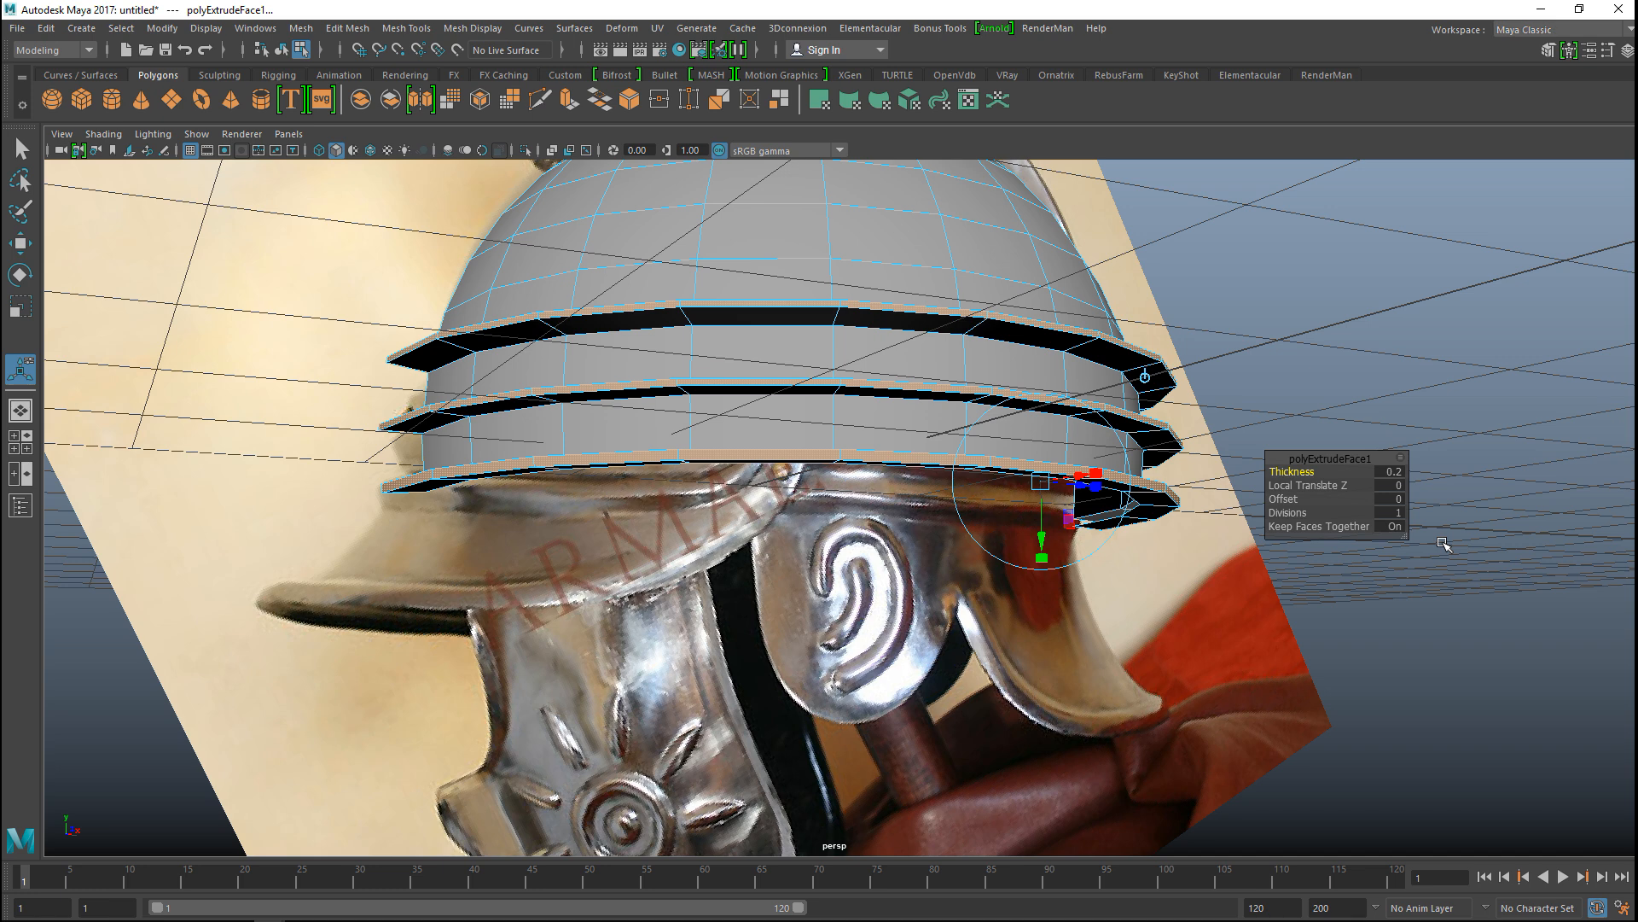
left_click(1393, 471)
key("Return")
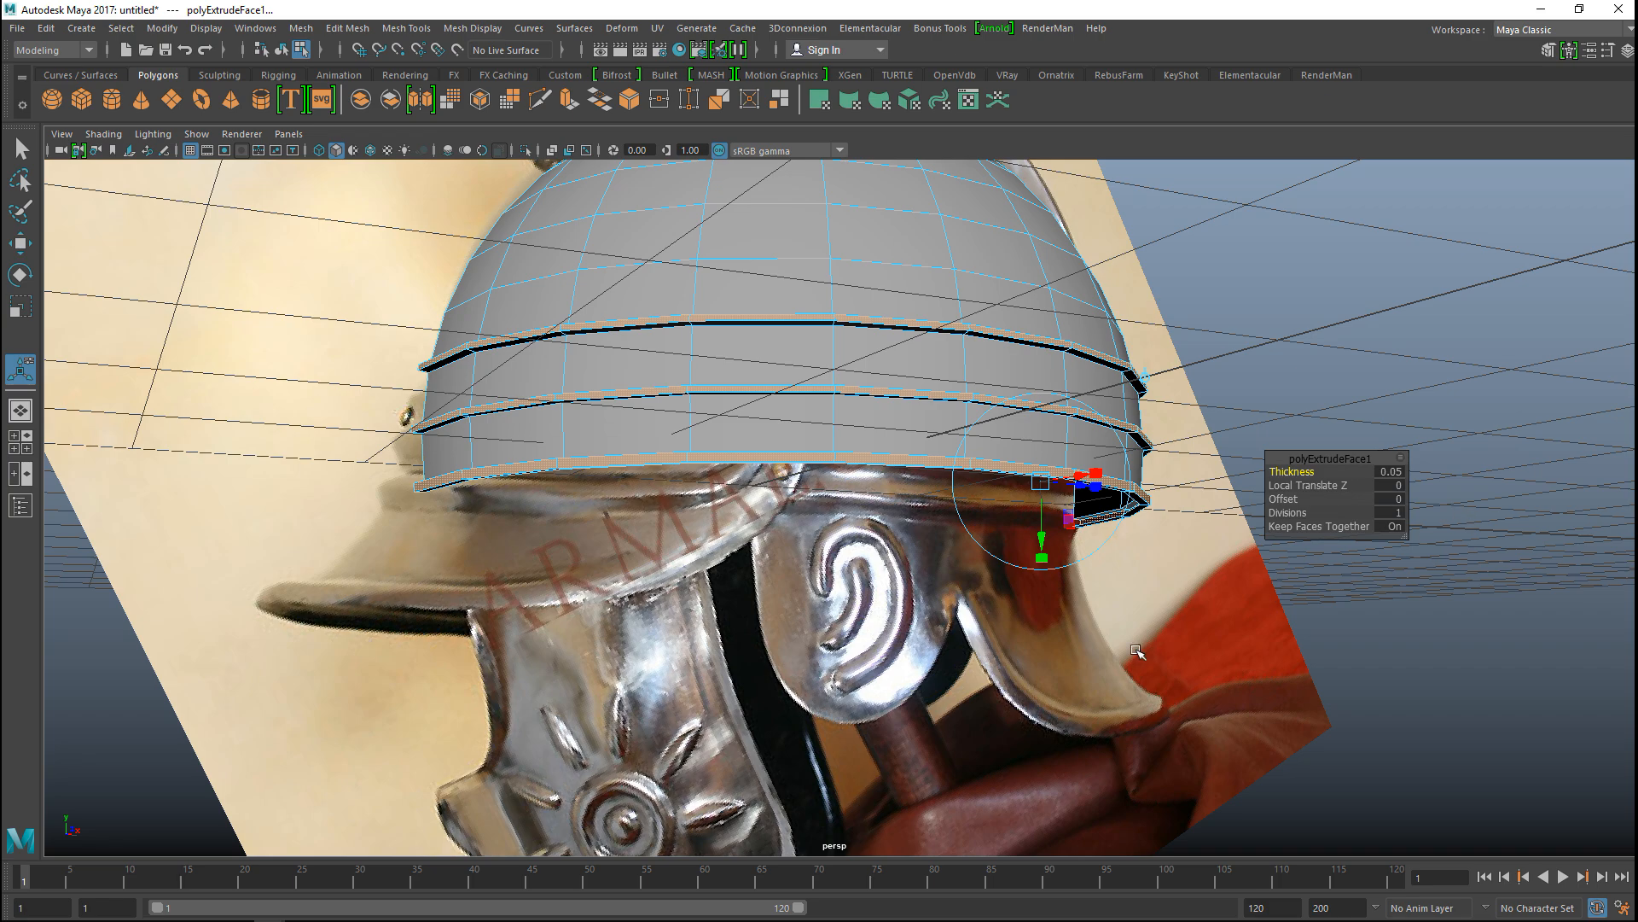
left_click_drag(1223, 597, 1221, 668, "alt")
left_click(1501, 670)
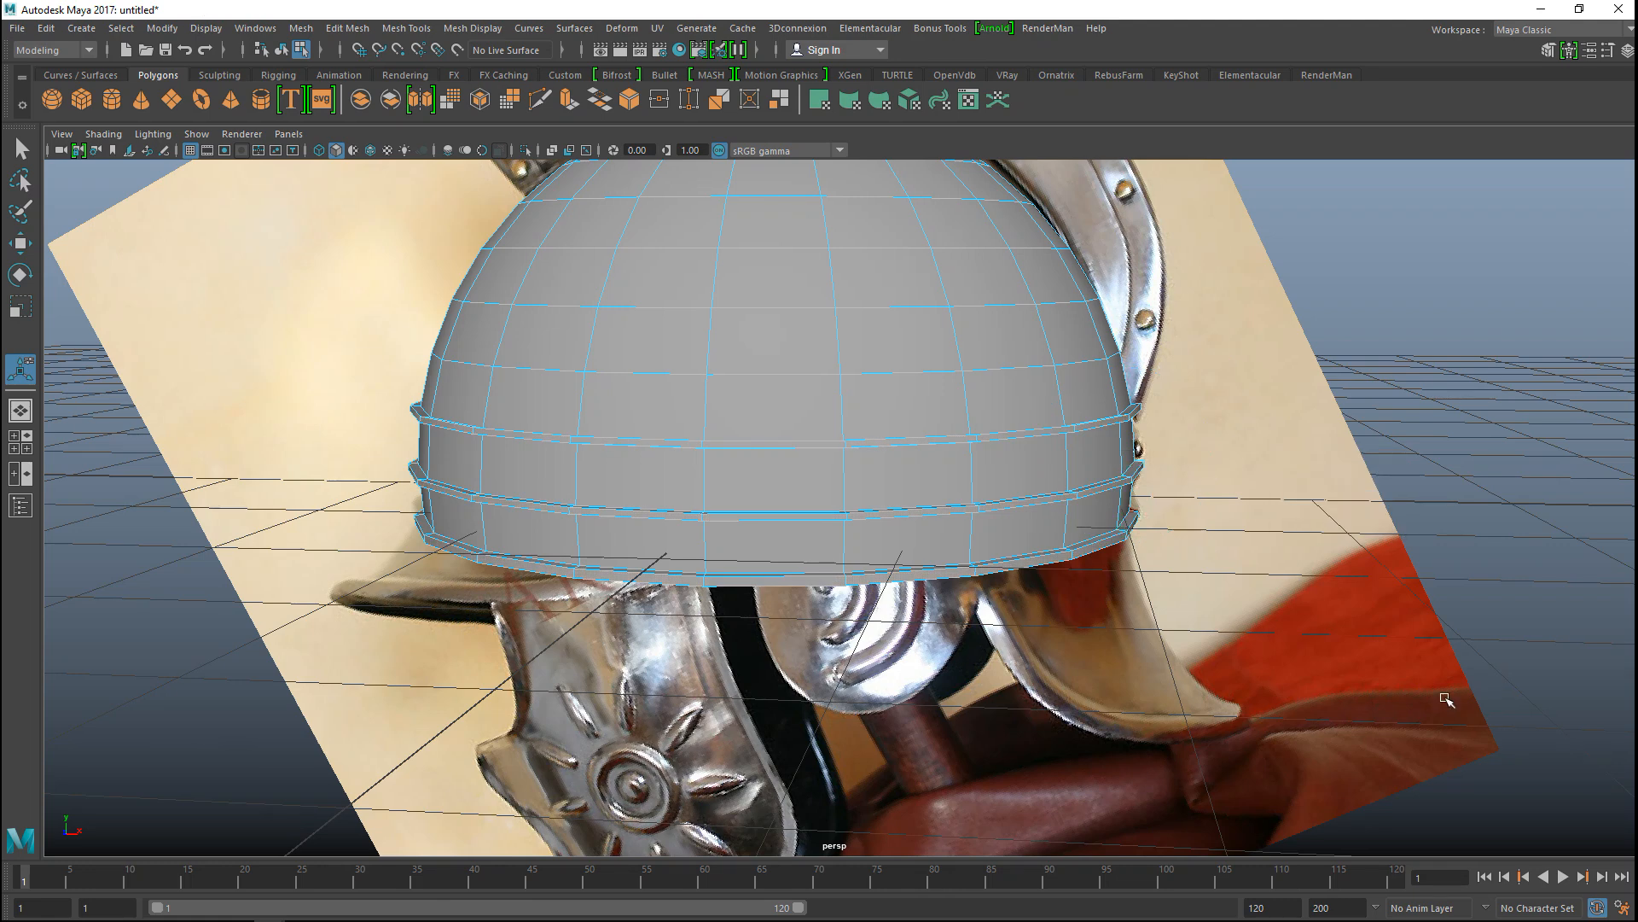
Step: Return the dome to object selection and display it with smooth mesh preview
scroll(1433, 700, "up", 2)
left_click_drag(1401, 688, 1427, 705, "alt")
left_click(663, 346)
right_click_drag(663, 345, 746, 324)
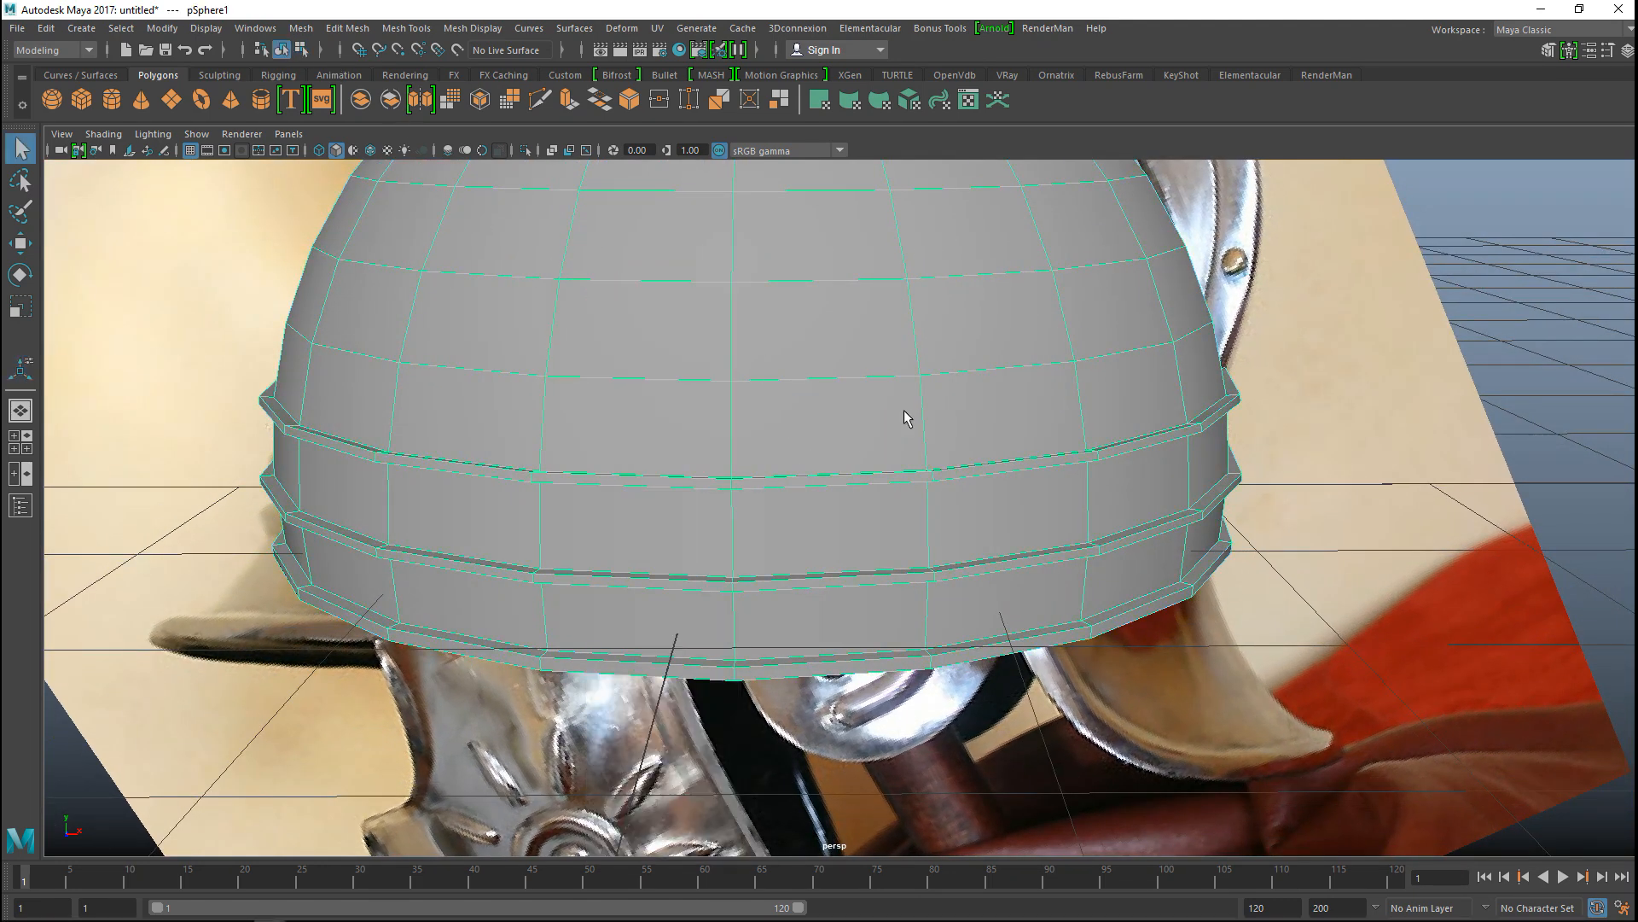
key("3")
left_click(1348, 517)
key("f")
left_click_drag(1370, 512, 1282, 578, "alt")
left_click(862, 460)
key("3")
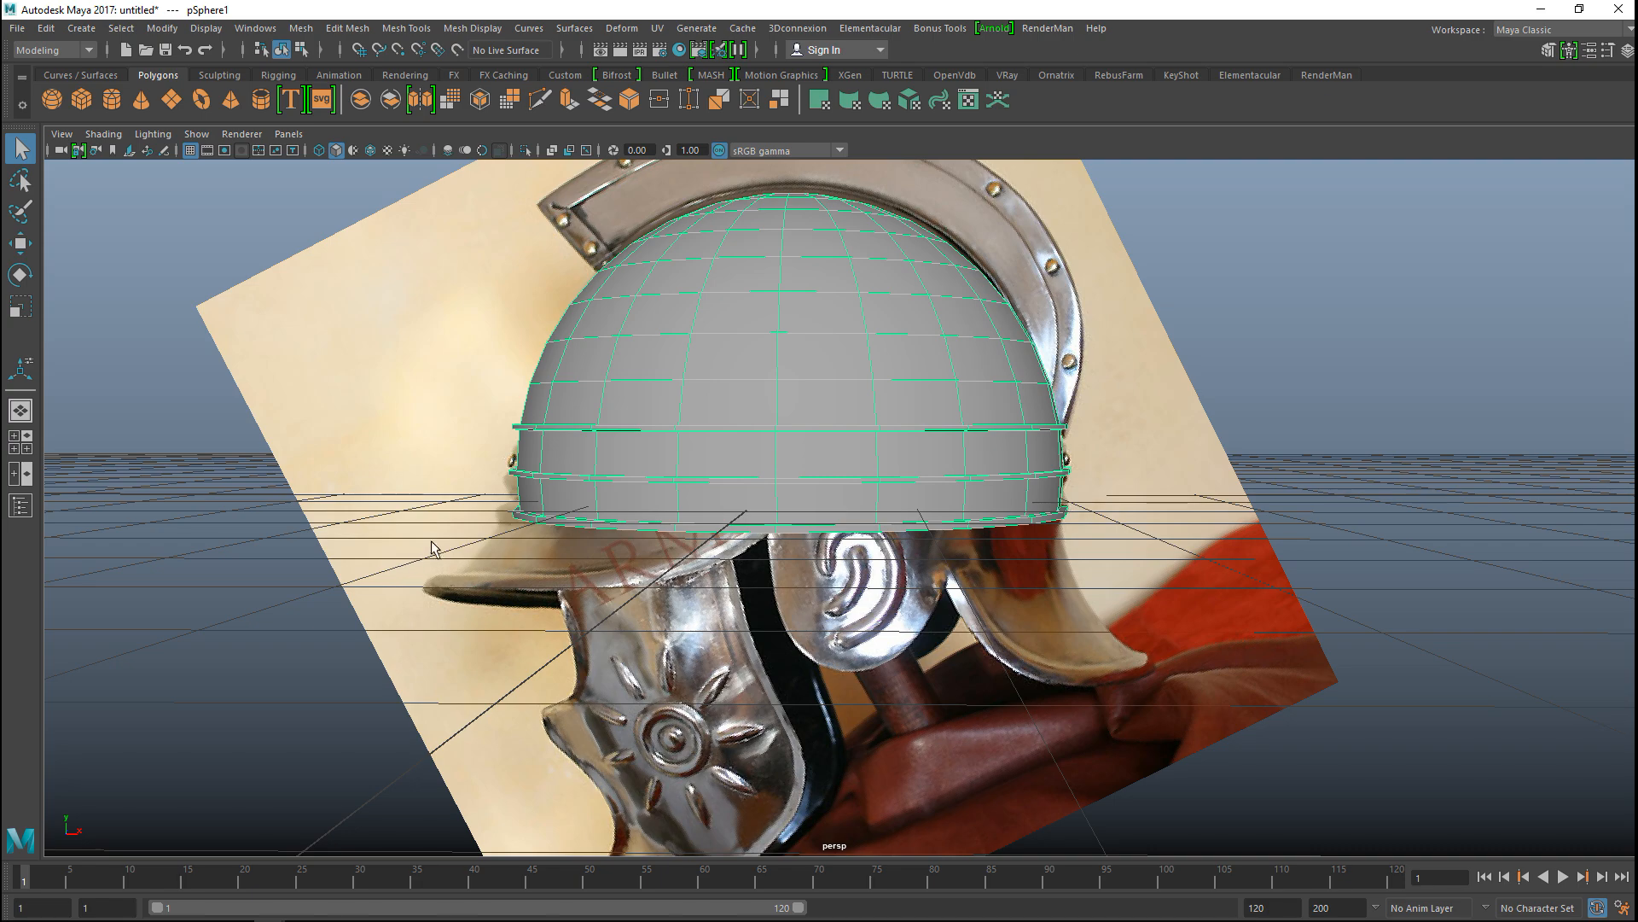
Step: Move the reference image plane back along its depth axis so it stands clear behind the dome
left_click_drag(382, 546, 588, 493, "alt")
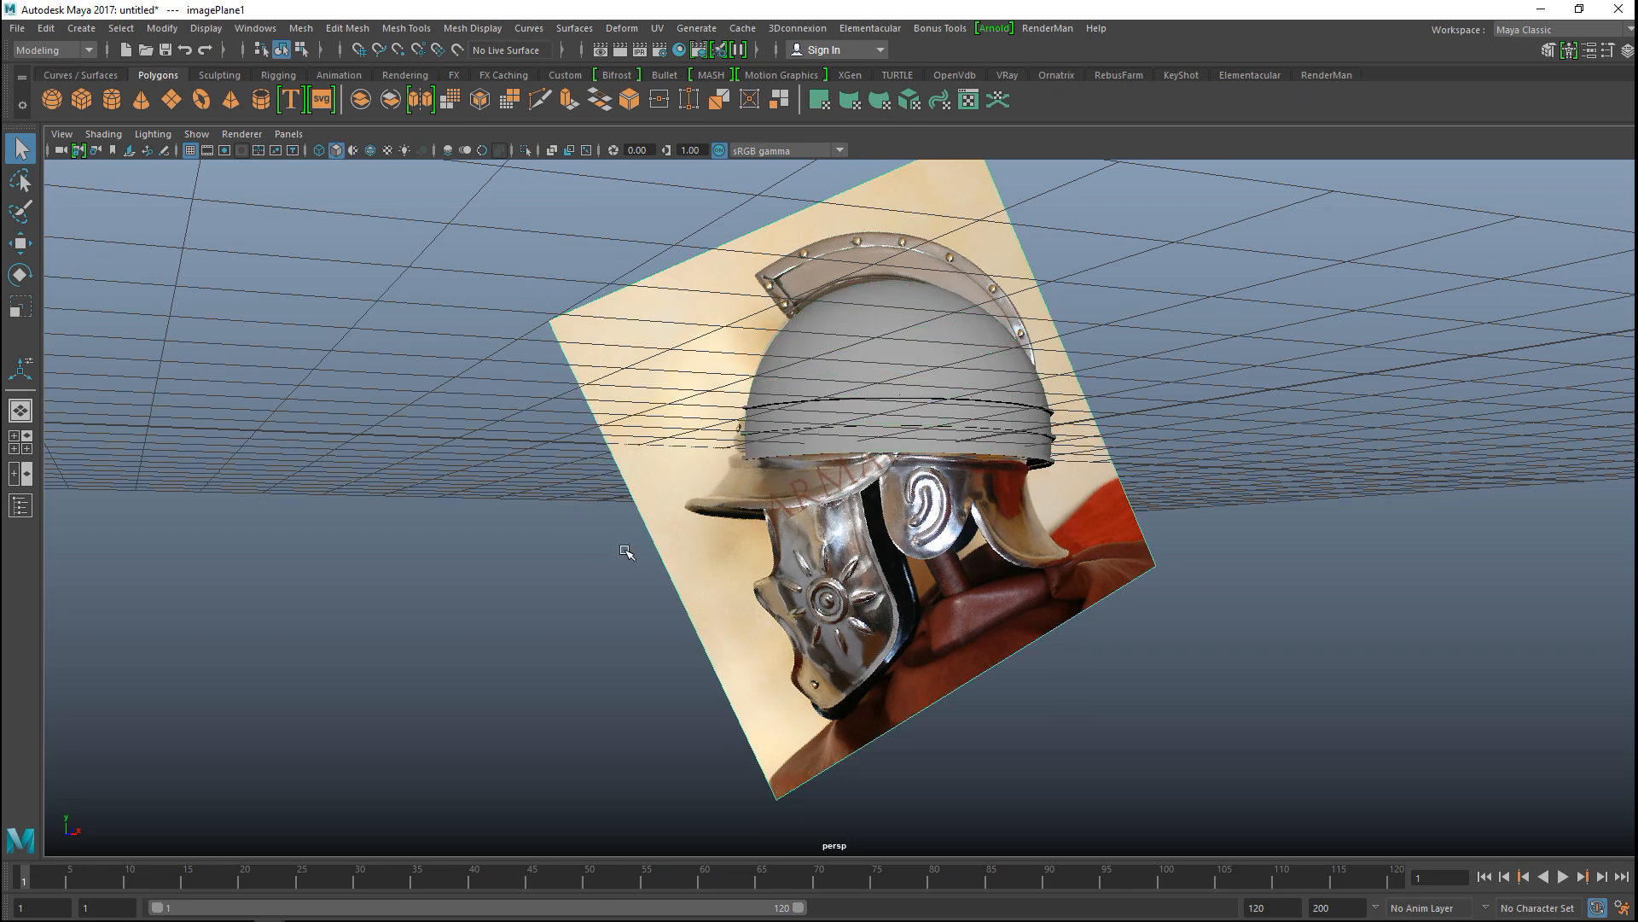
key("w")
left_click_drag(622, 560, 829, 530, "alt")
left_click_drag(938, 450, 800, 562)
left_click_drag(707, 574, 803, 660, "alt")
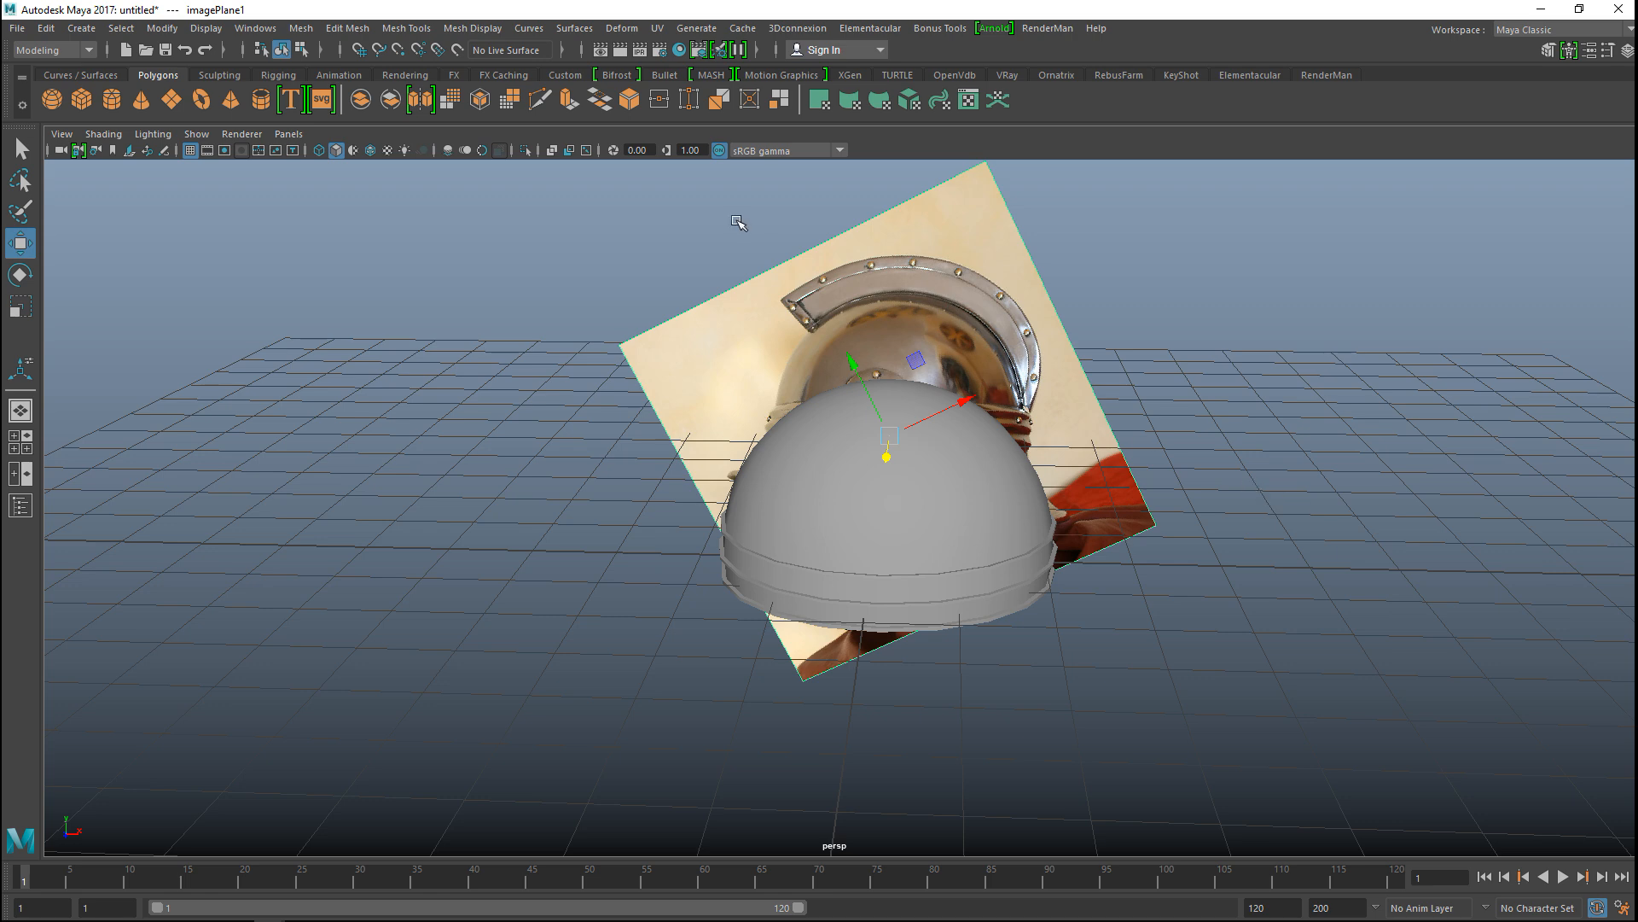
Step: Create a polygon cube as the starting block for the helmet's crest
scroll(1228, 693, "up", 2)
left_click_drag(1277, 583, 1246, 688, "alt")
middle_click_drag(1247, 688, 1203, 801, "alt")
scroll(1140, 666, "up", 4)
scroll(1140, 665, "up", 3)
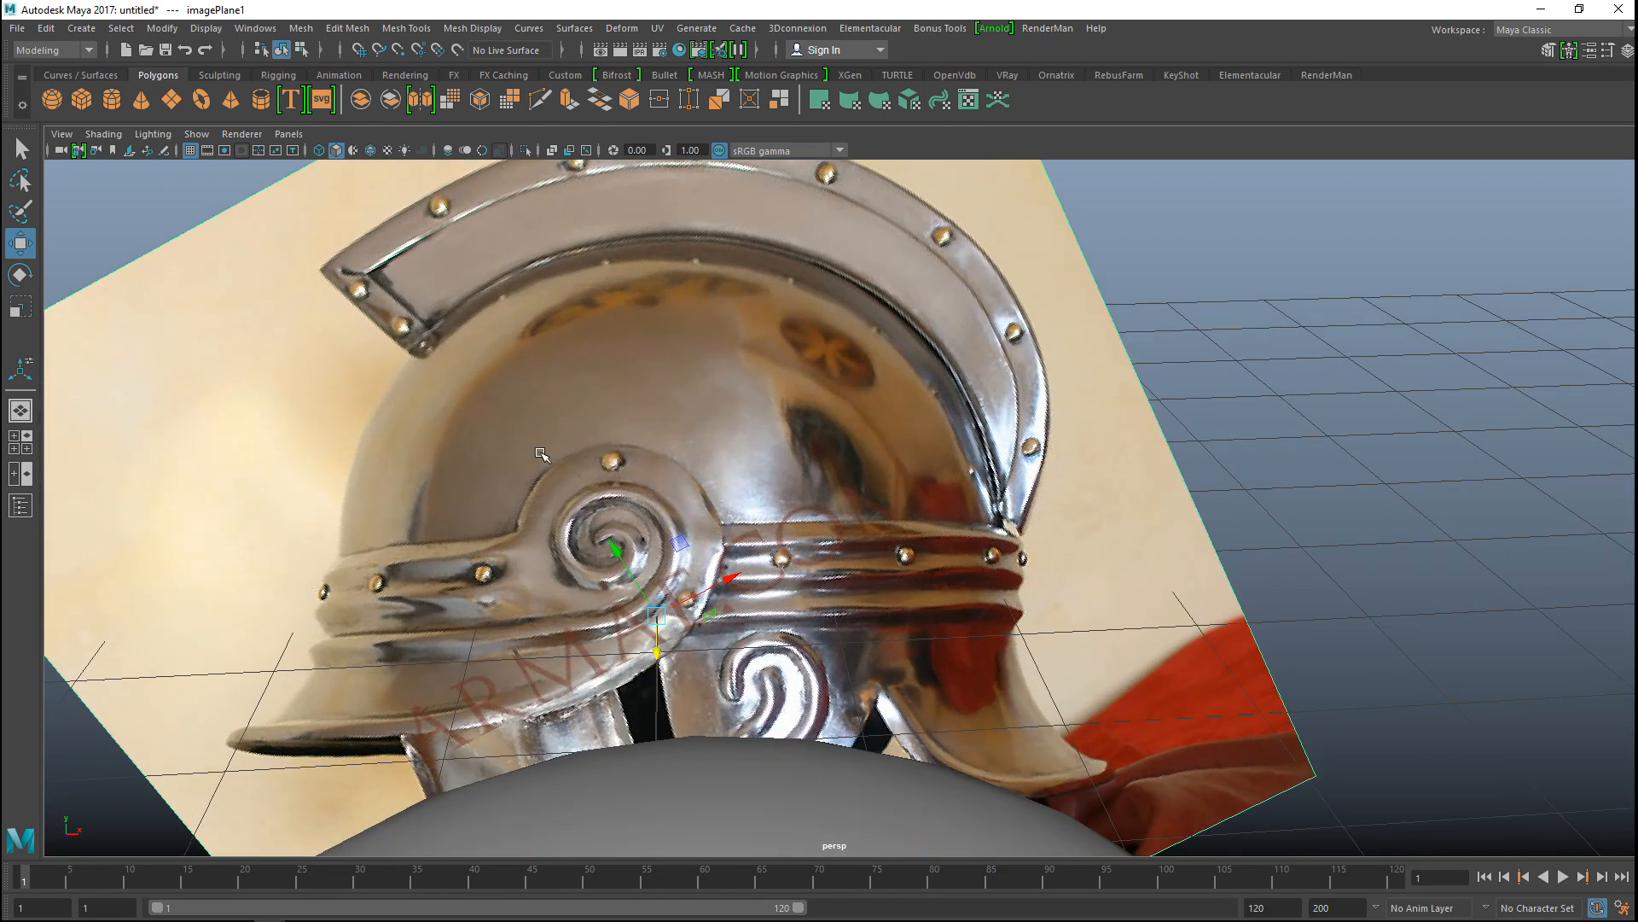
scroll(550, 452, "down", 5)
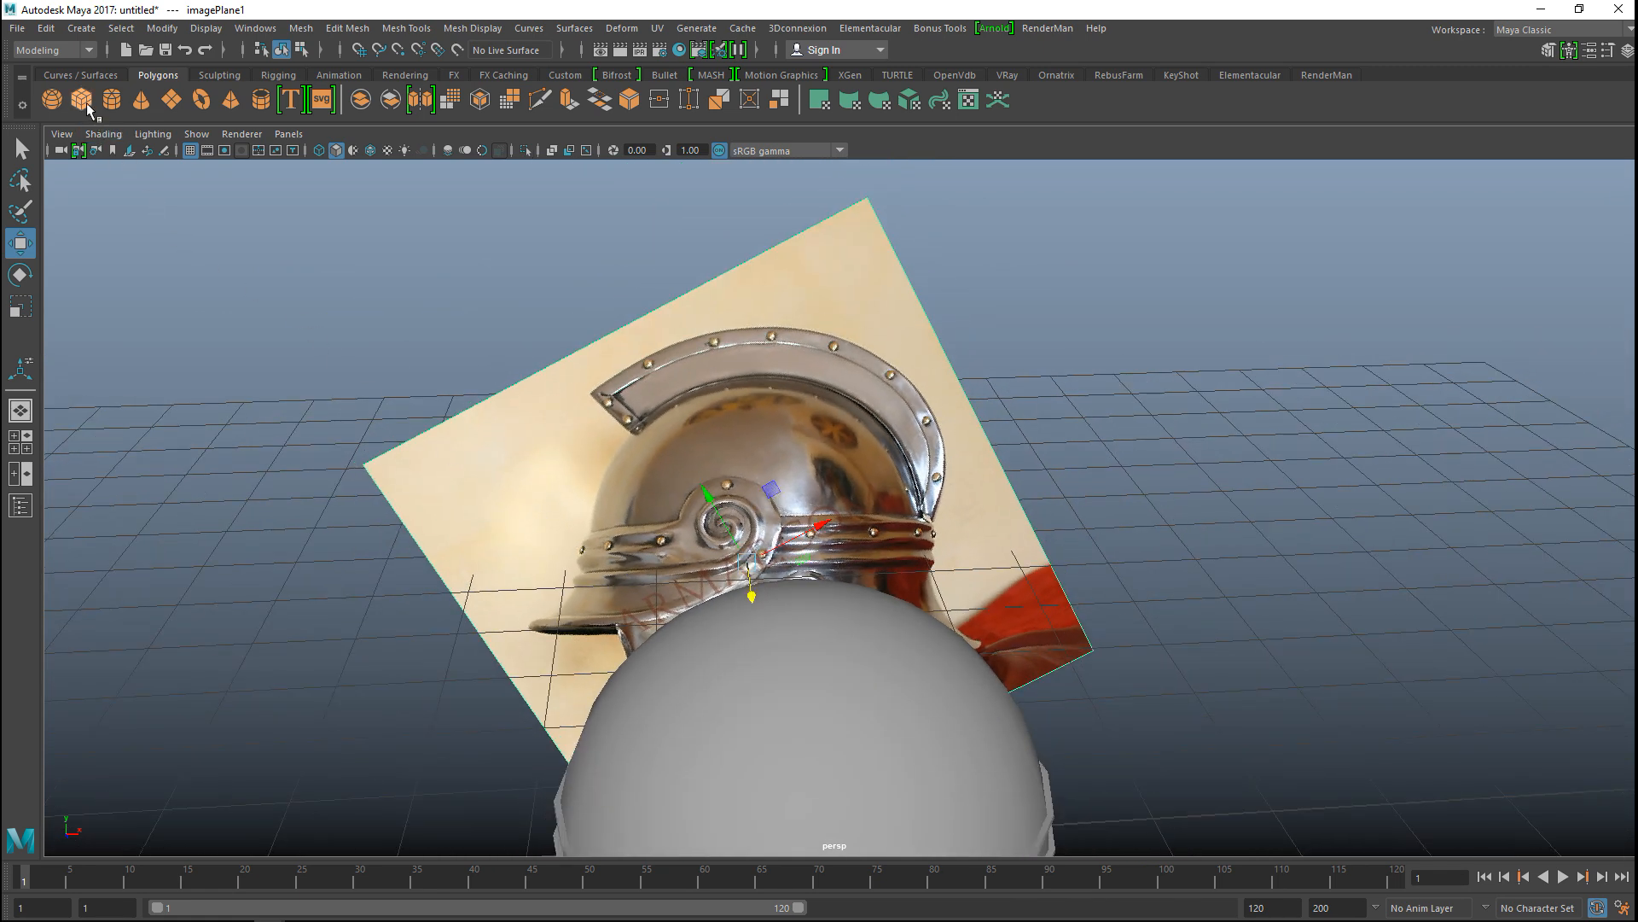
left_click(768, 700)
left_click(14, 442)
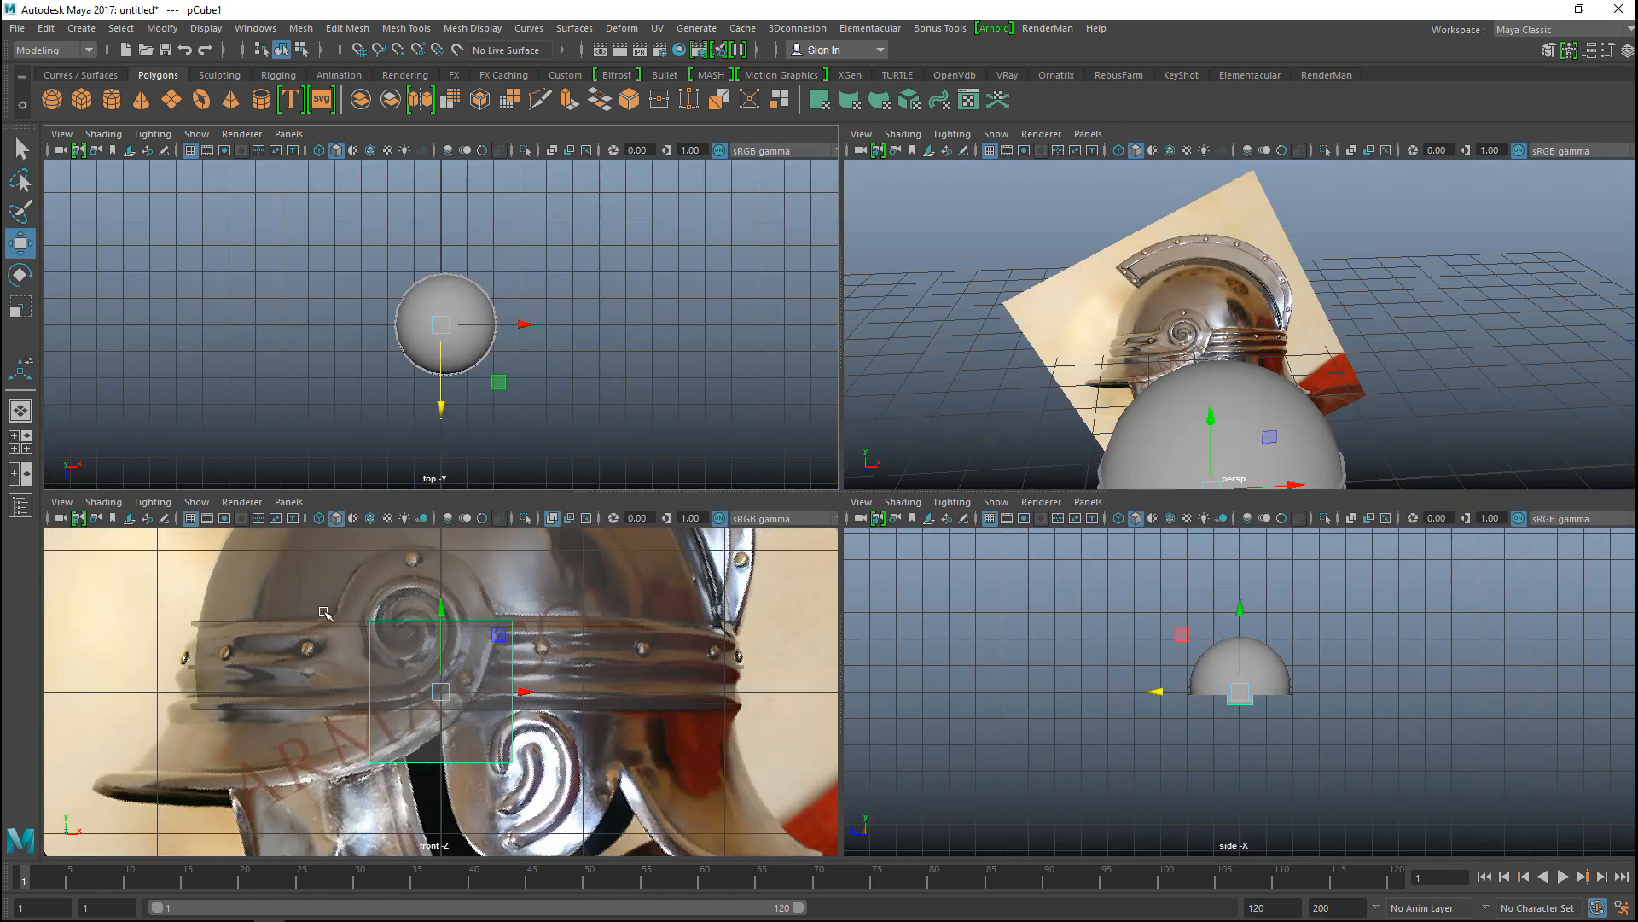
Step: Move the cube in the front view up to the front end of the crest in the reference image
key("space")
scroll(821, 676, "down", 5)
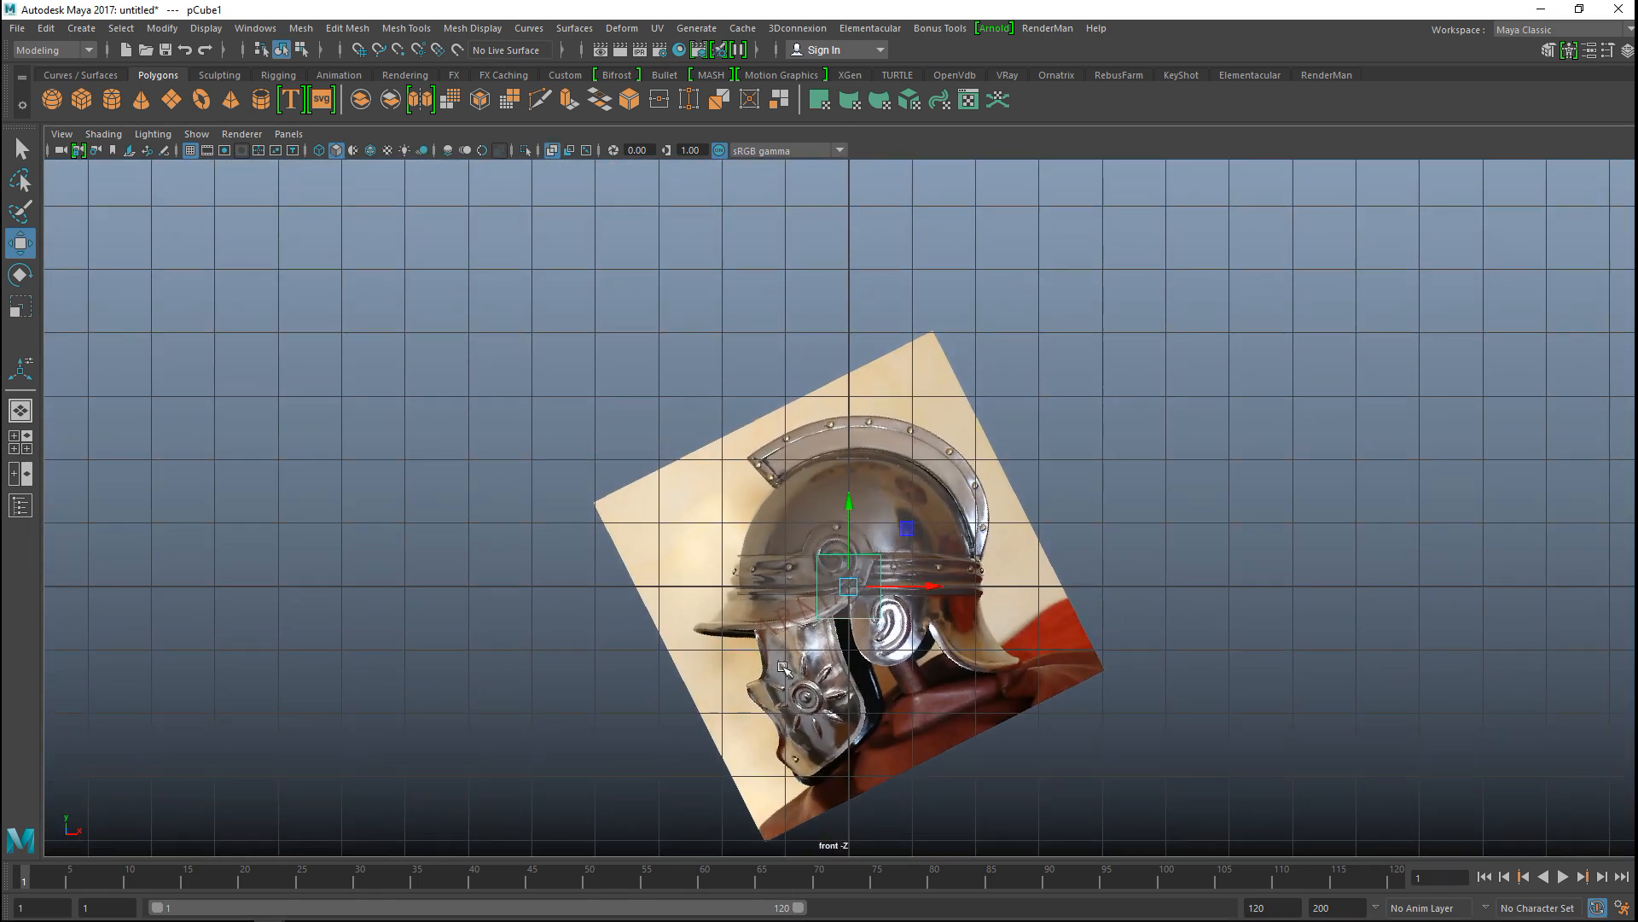
scroll(867, 571, "up", 2)
left_click_drag(856, 547, 871, 293)
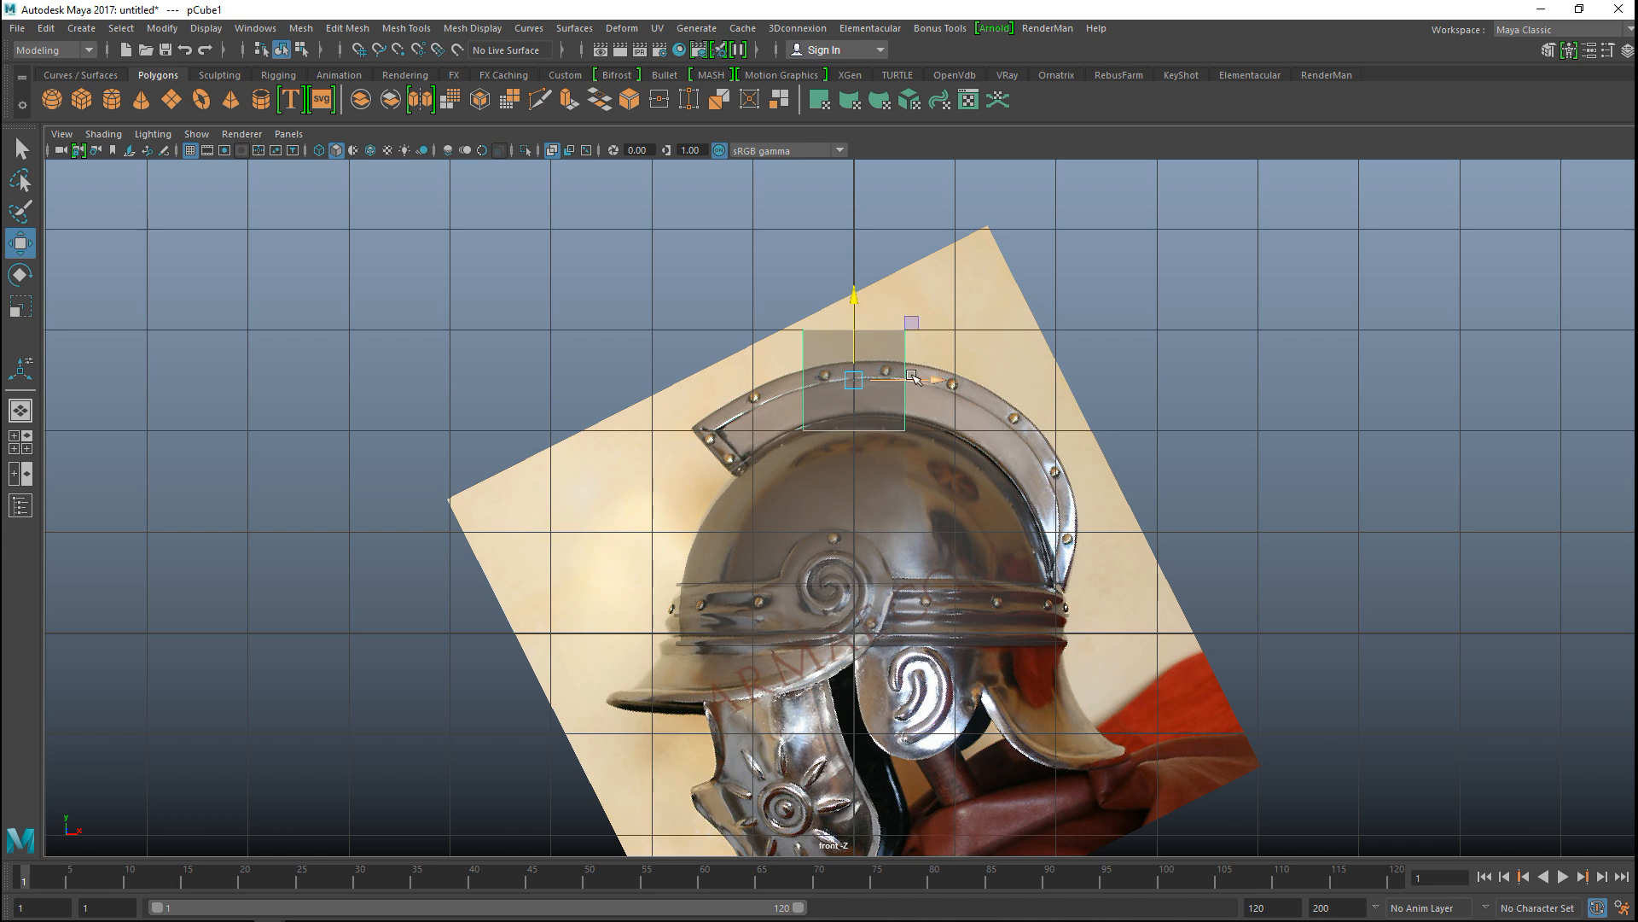
left_click_drag(937, 378, 839, 389)
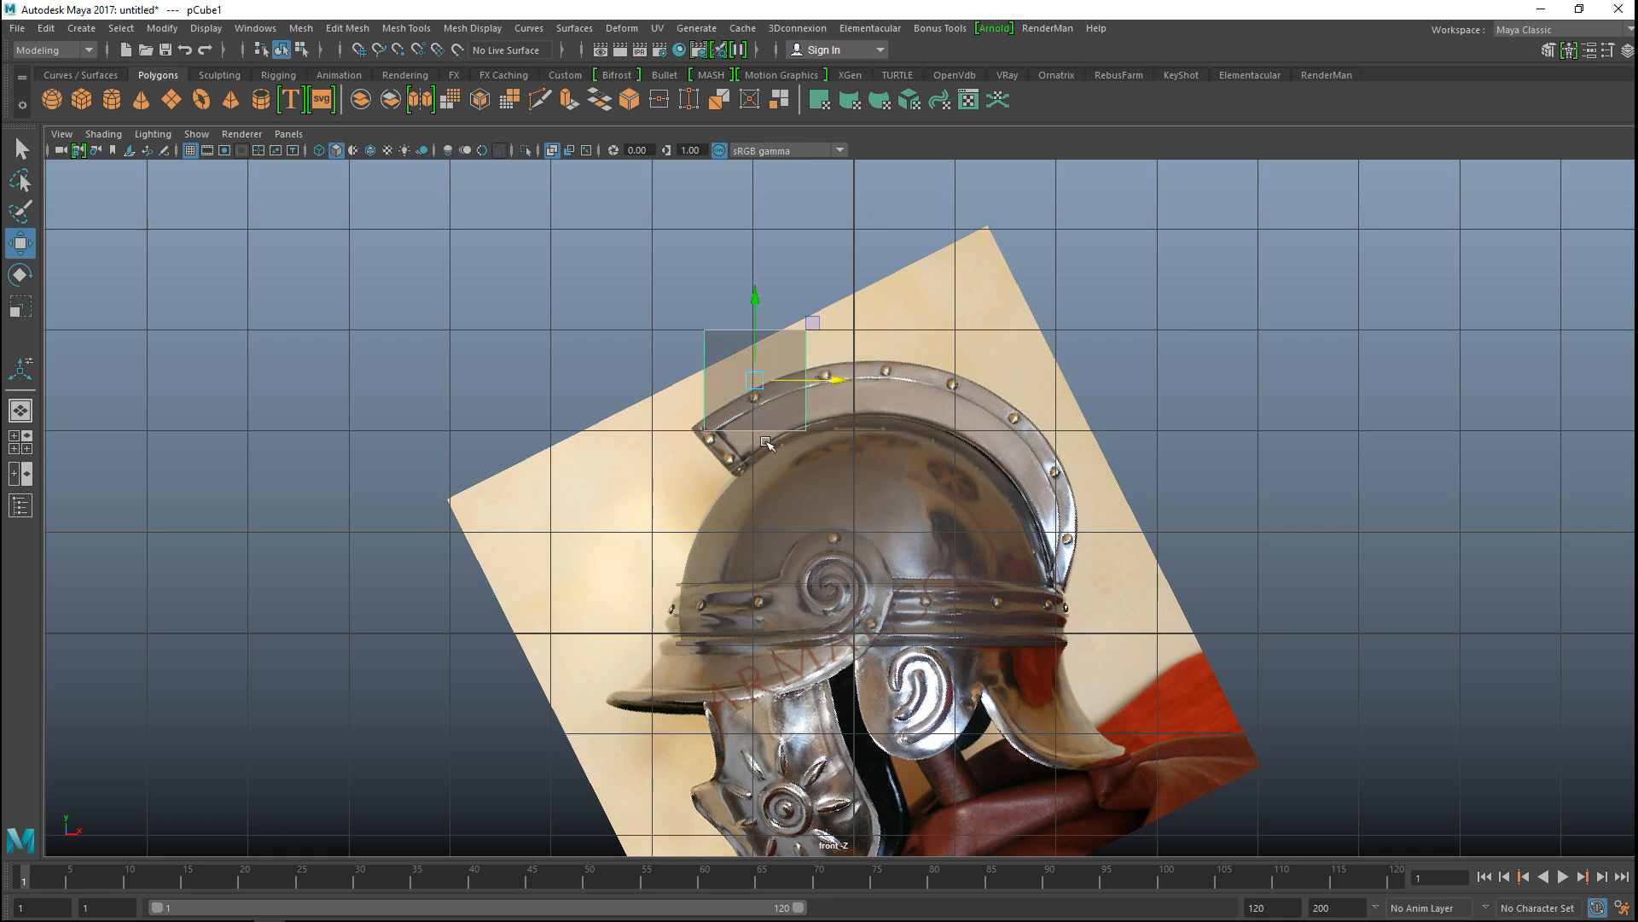
Step: Turn off X-ray display and move the cube's outer vertex pairs onto the two corners of the crest's front edge
key("f")
key("5")
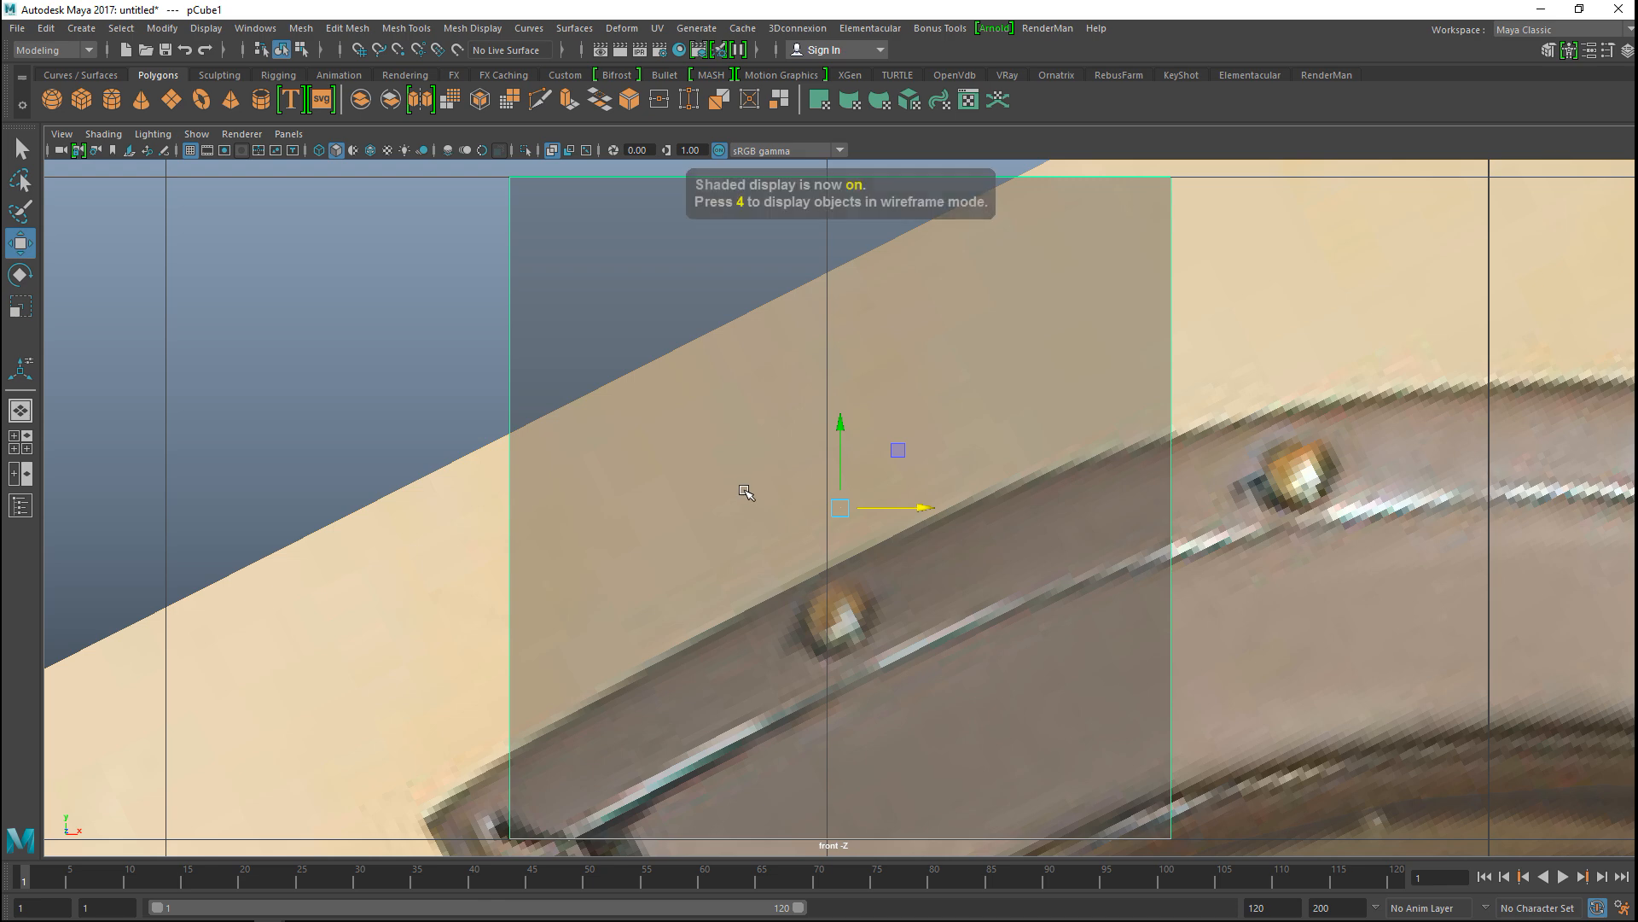
left_click(555, 152)
scroll(598, 529, "down", 8)
scroll(658, 629, "up", 4)
scroll(660, 630, "up", 2)
right_click_drag(756, 564, 672, 396)
left_click_drag(773, 638, 827, 704)
left_click_drag(742, 606, 804, 699)
left_click_drag(762, 440, 713, 600)
Step: Move the cube's remaining upper and lower vertex pairs onto the crest's outer and inner curves, making a narrow end block
left_click(935, 413)
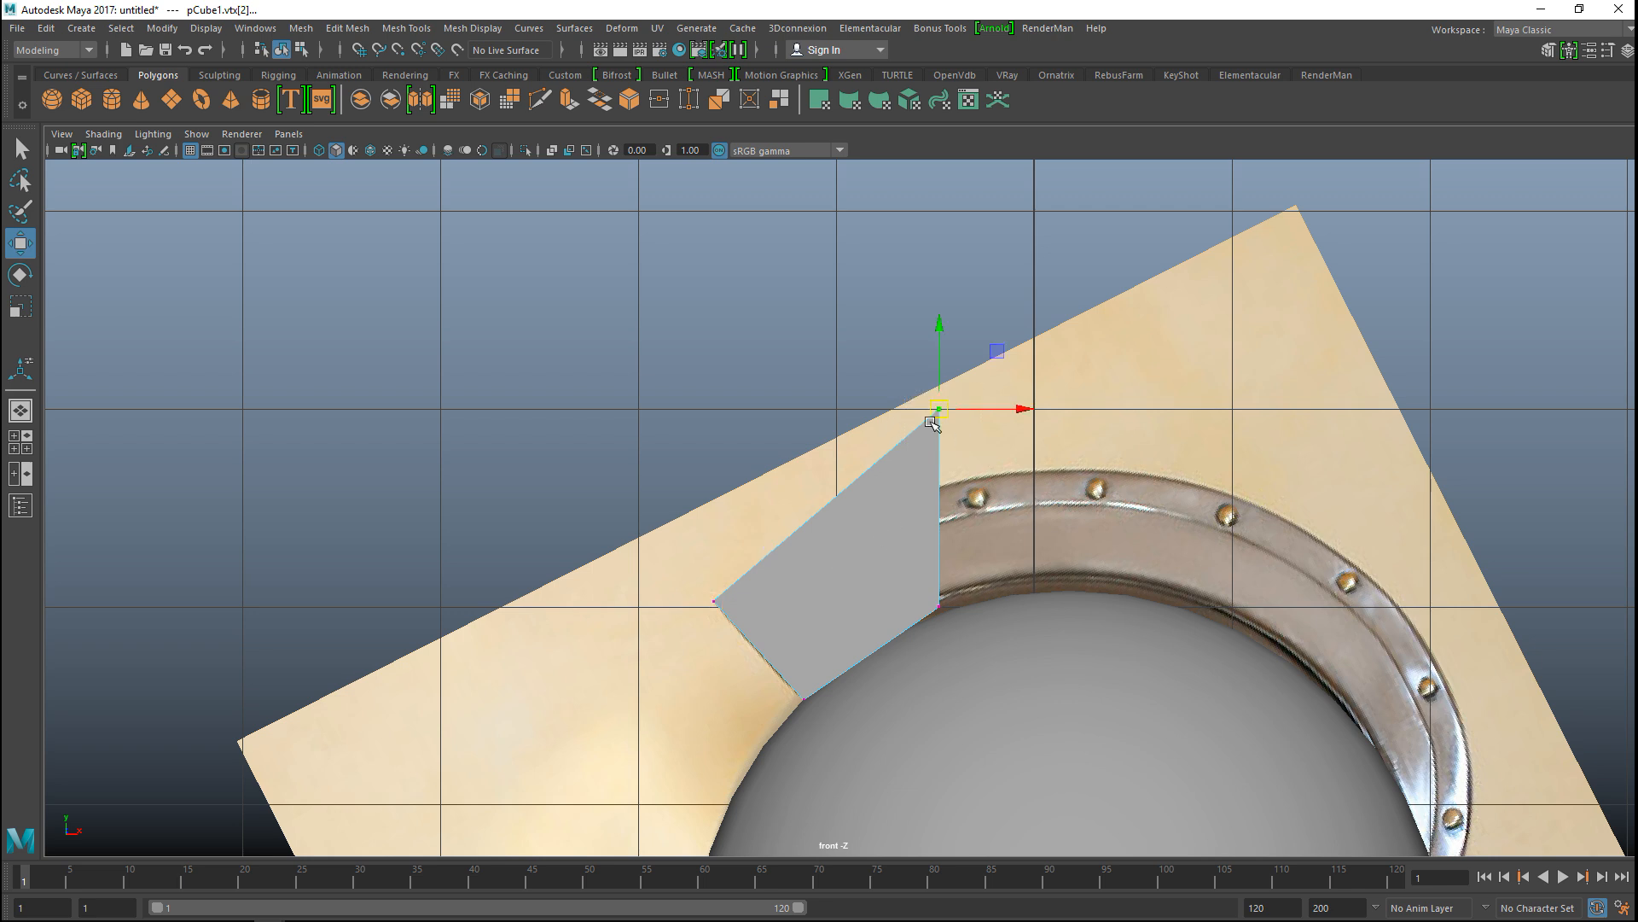
left_click_drag(942, 413, 764, 573)
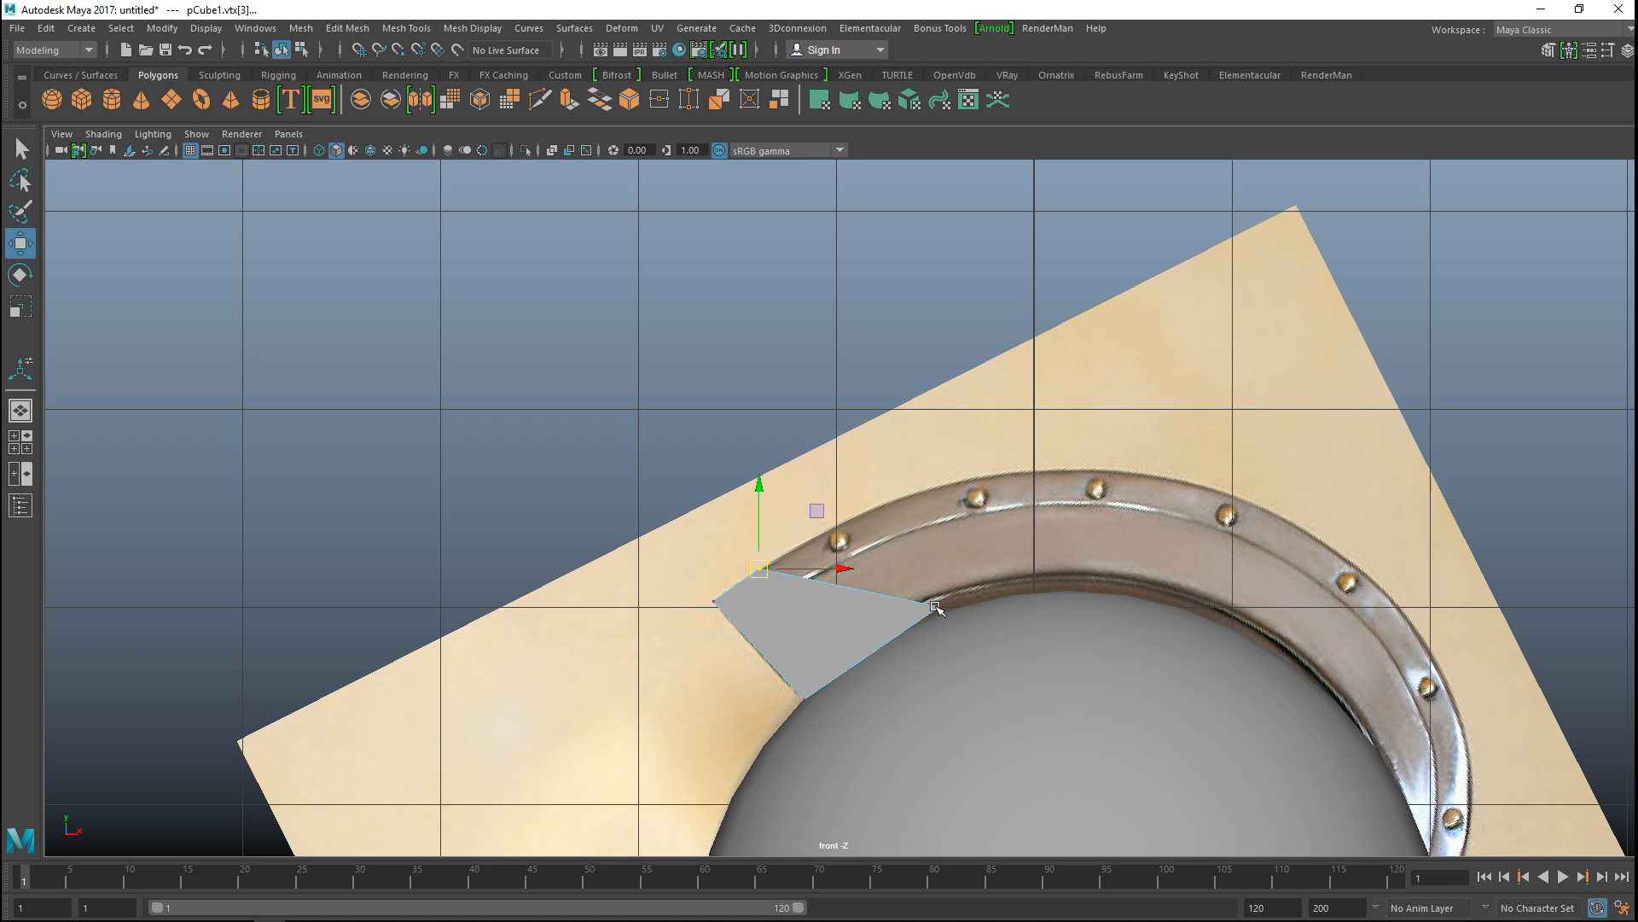
left_click_drag(953, 626, 844, 673)
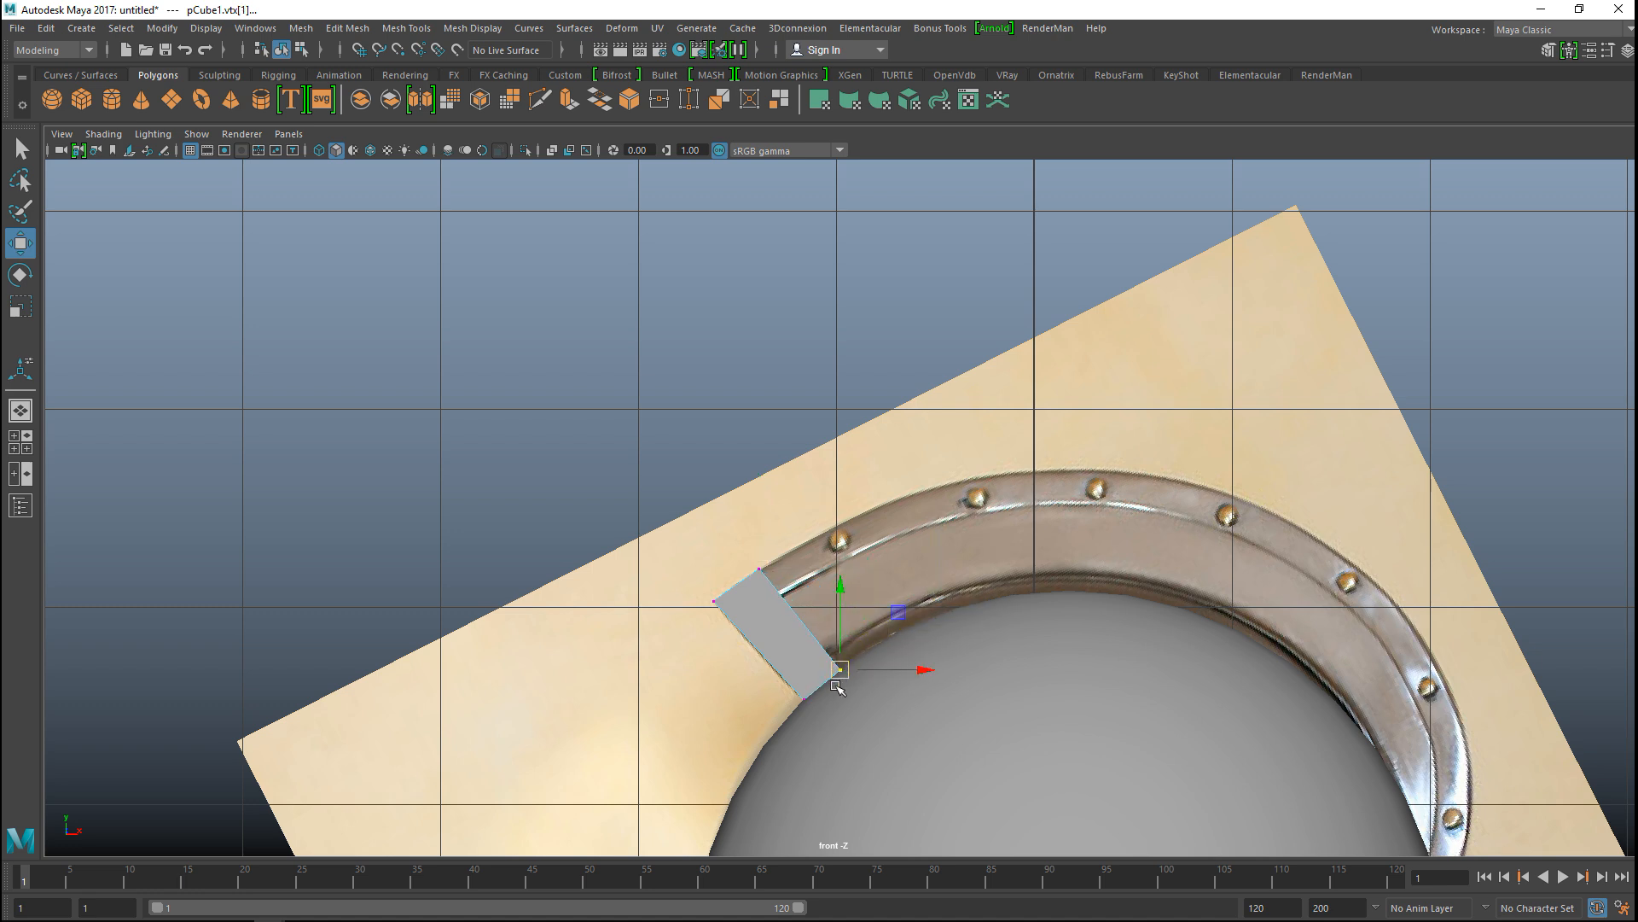
Step: Check the block against the reference in wireframe and nudge its lower front vertices onto the crest's corner
key("4")
scroll(855, 689, "up", 5)
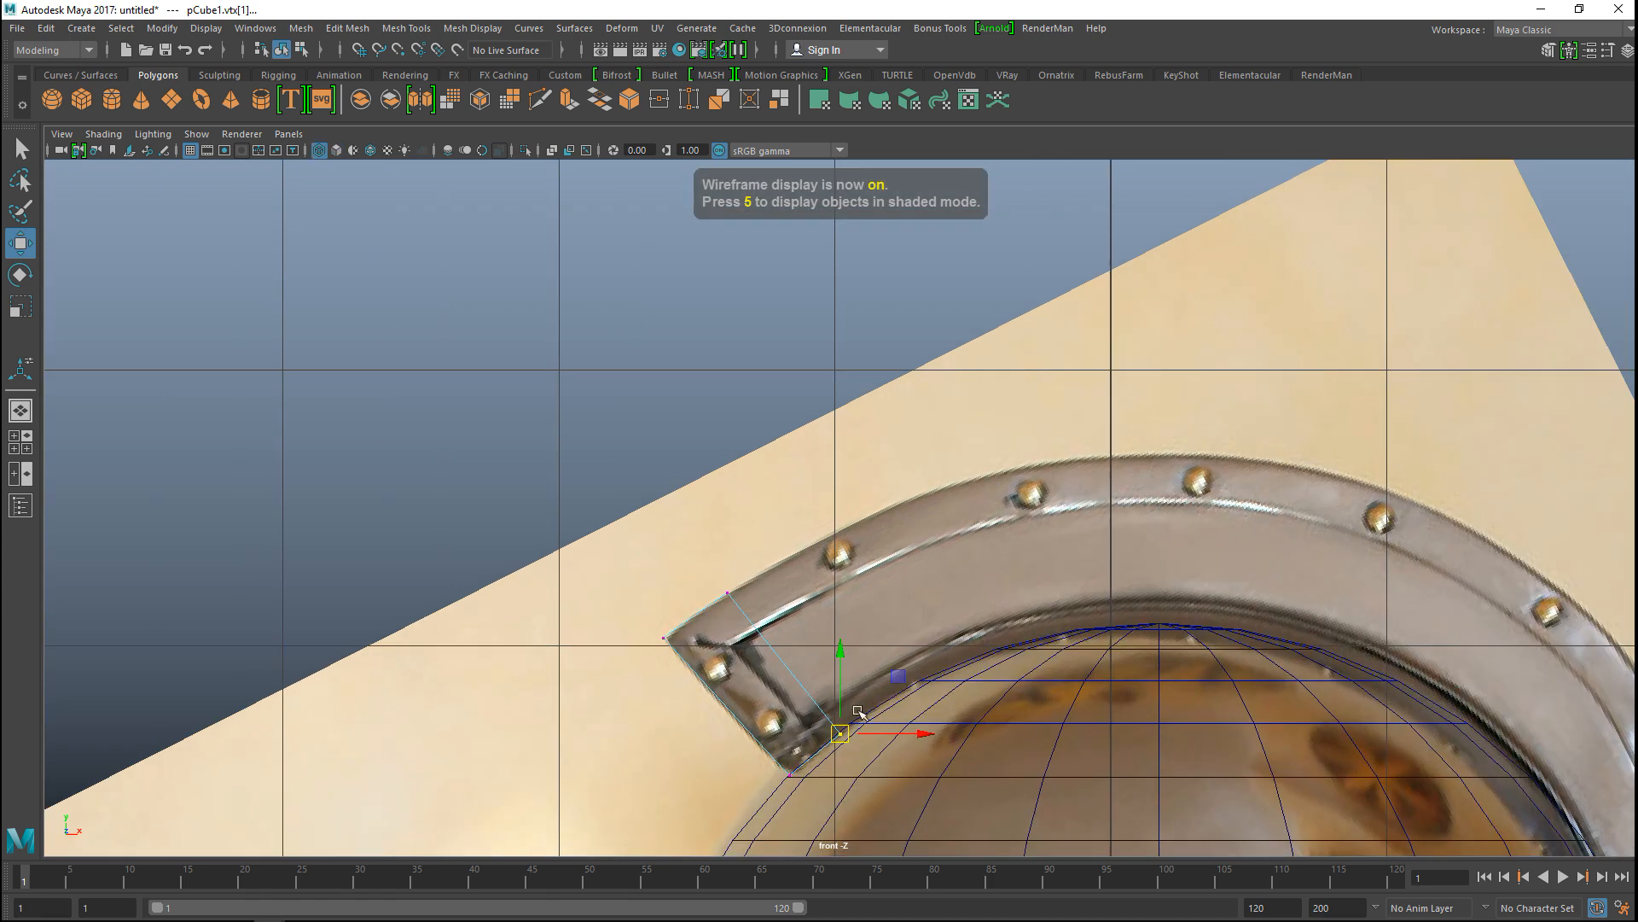
middle_click_drag(858, 721, 822, 525, "alt")
right_click_drag(834, 564, 862, 603, "alt")
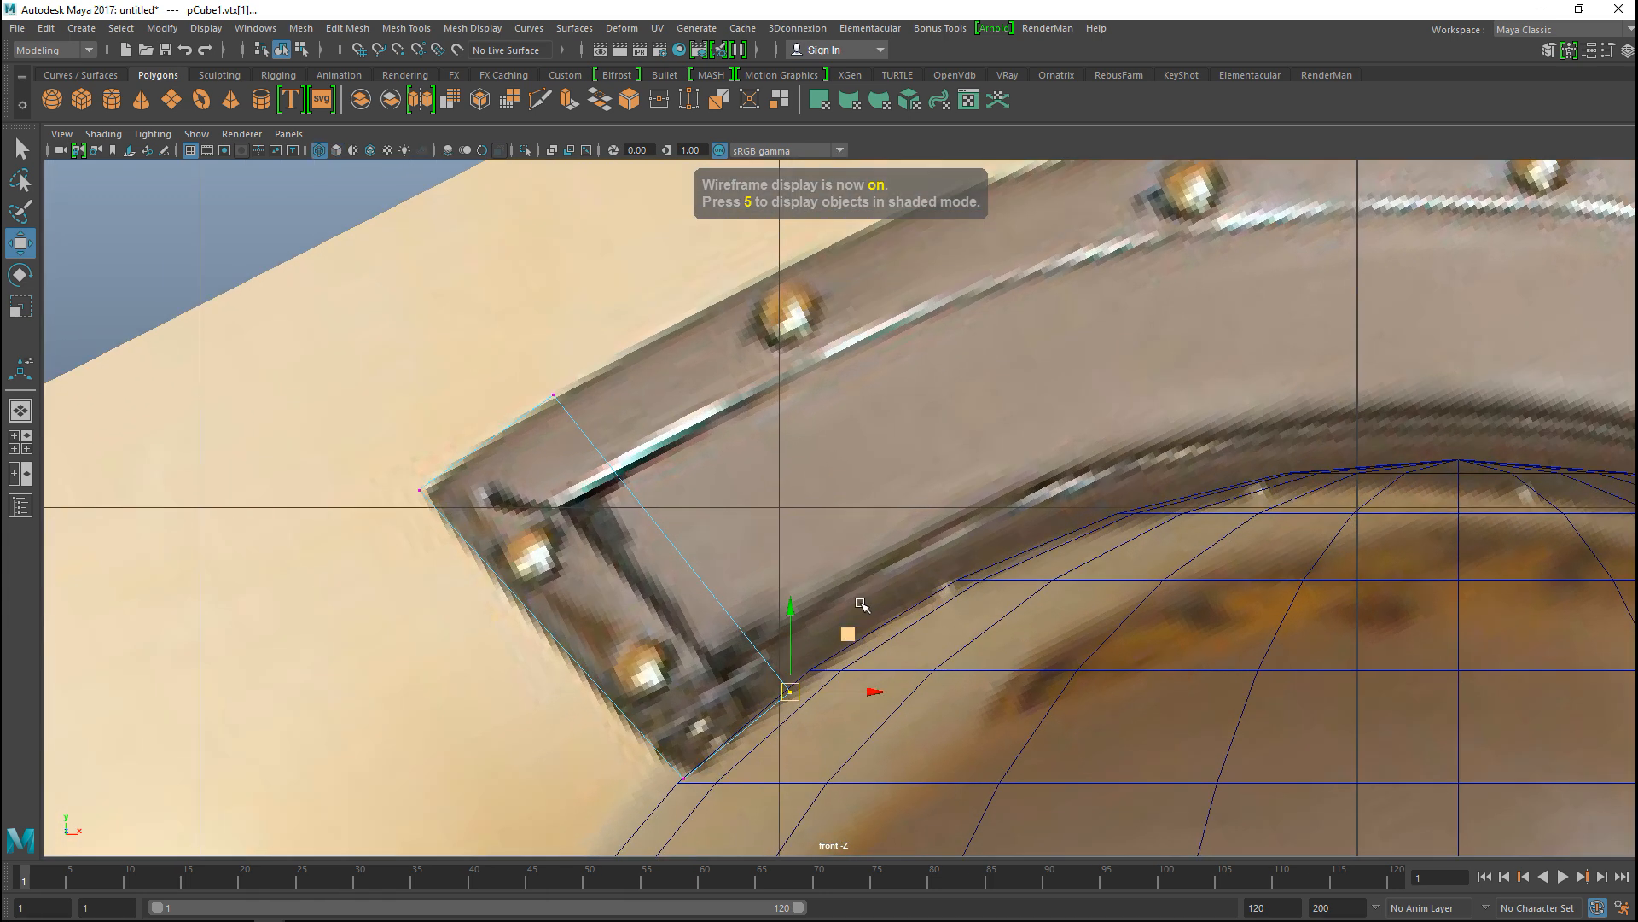
key("5")
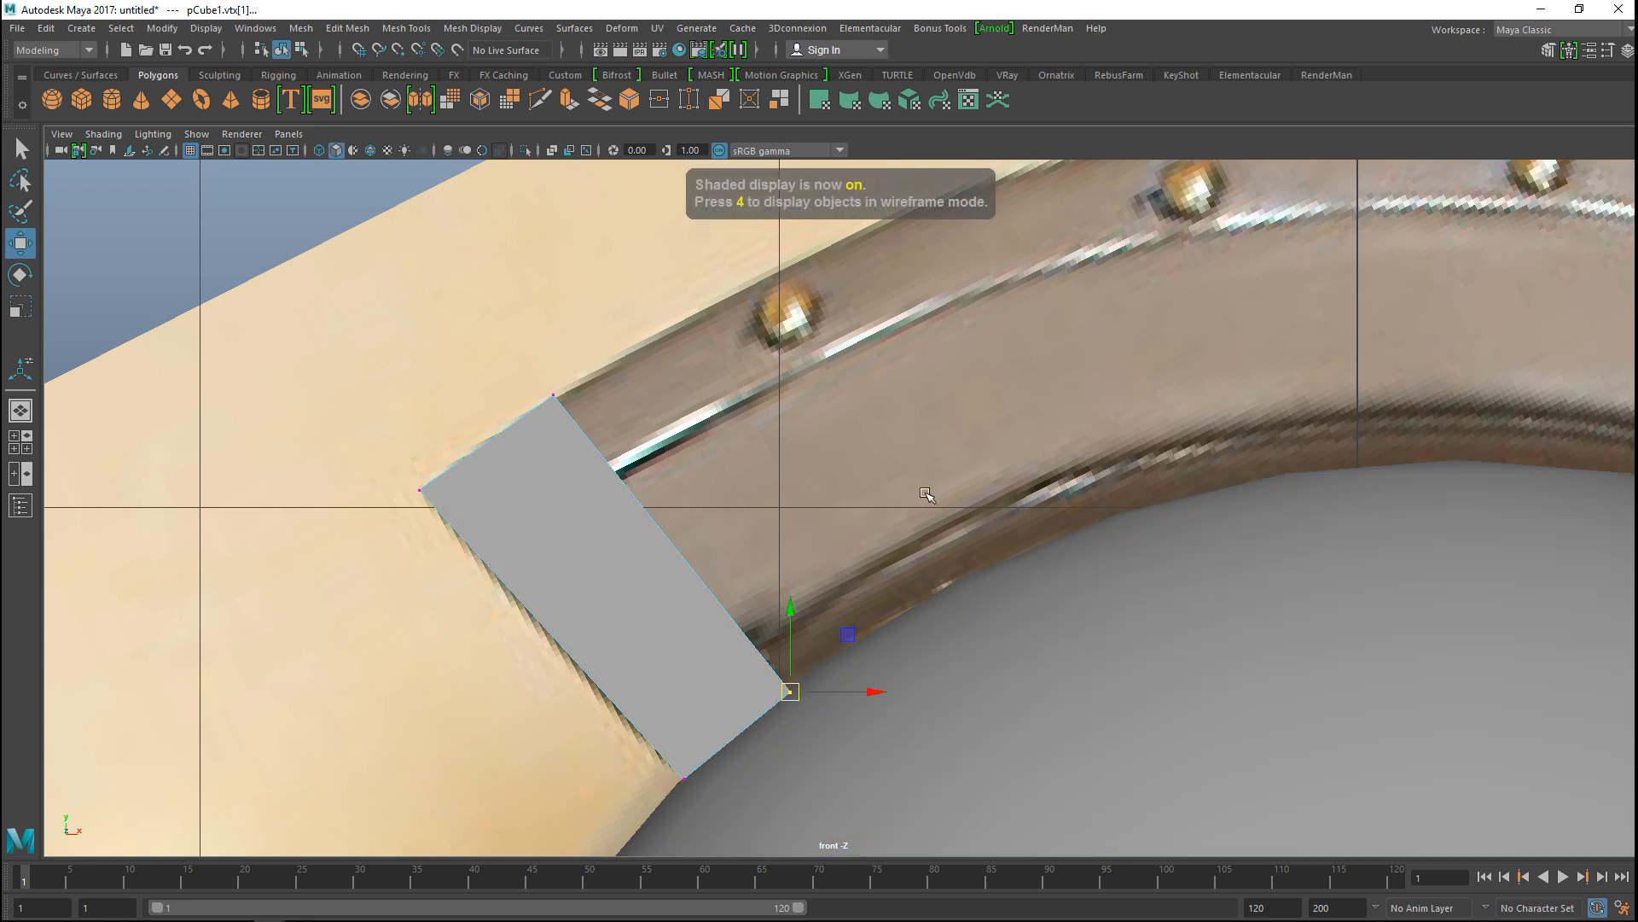
middle_click_drag(904, 542, 981, 506, "alt")
middle_click_drag(847, 540, 769, 564, "alt")
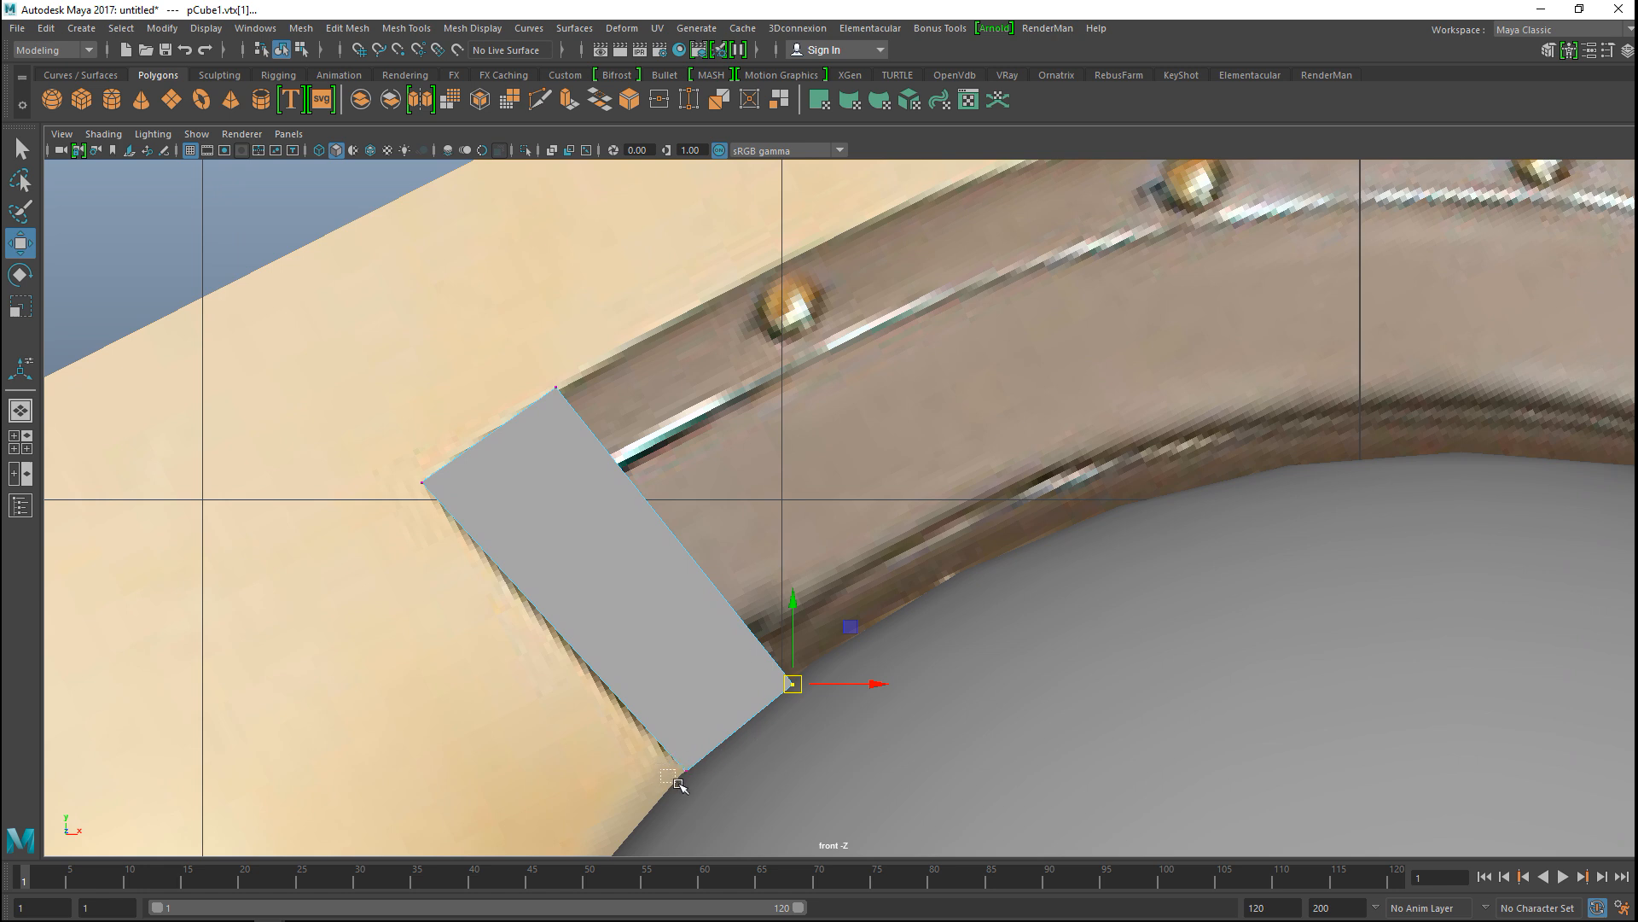
mouse_move(678, 783)
left_mouse_down()
mouse_move(704, 798)
mouse_move(682, 788)
left_mouse_up()
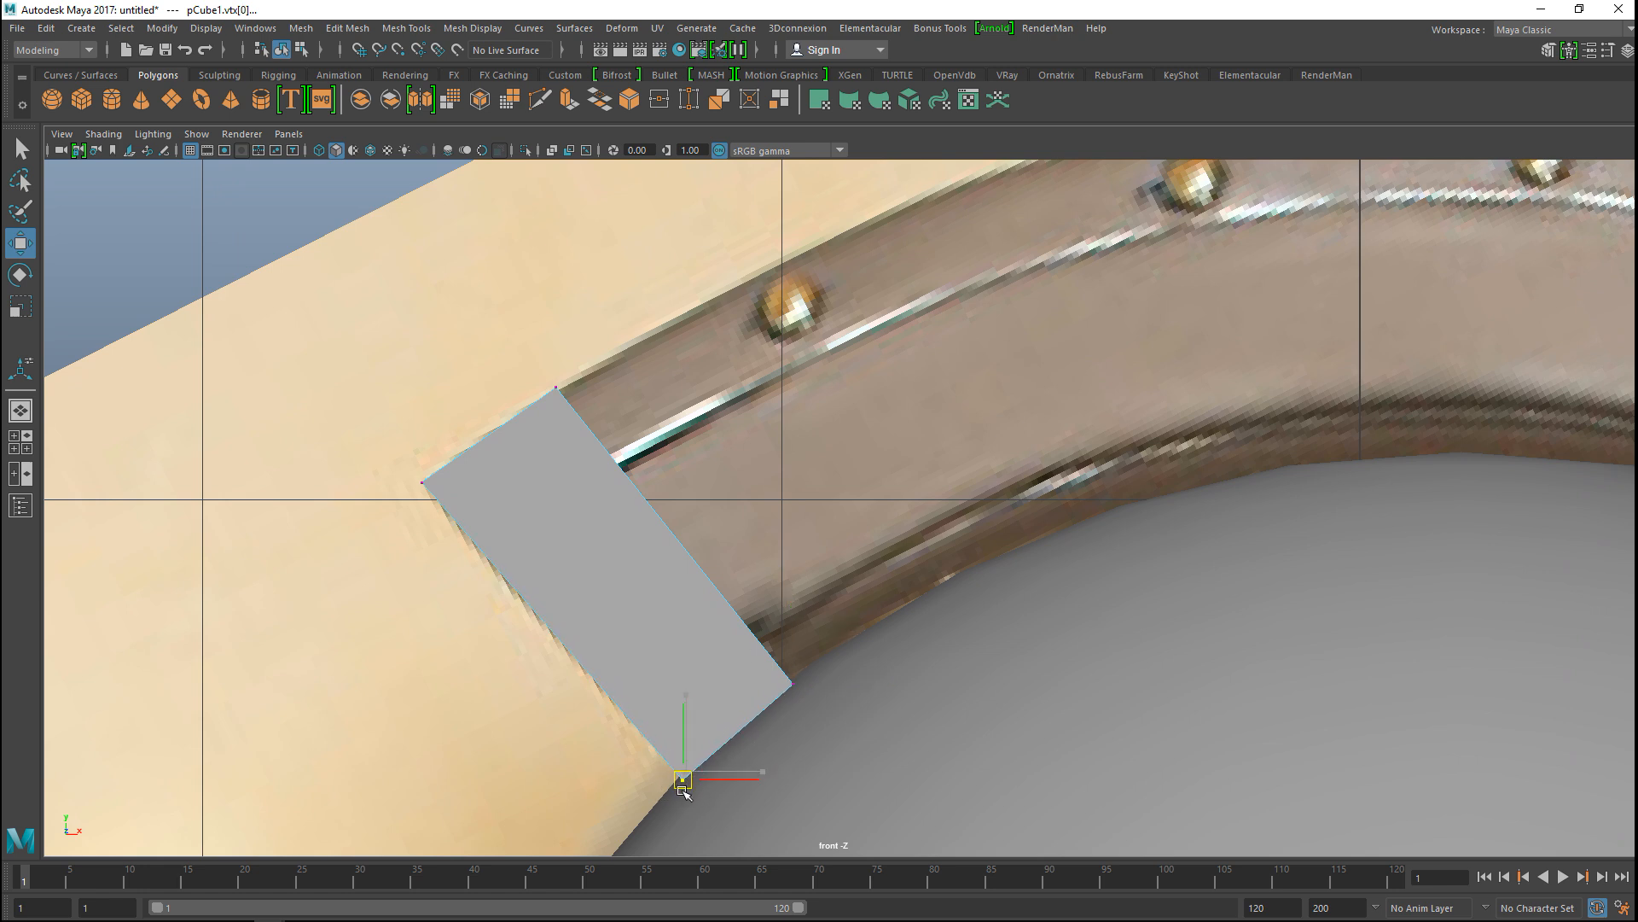
Step: Extrude the block's rear face and move the new end in the front view onto the crest's outer and inner curves
left_click(26, 450)
key("space")
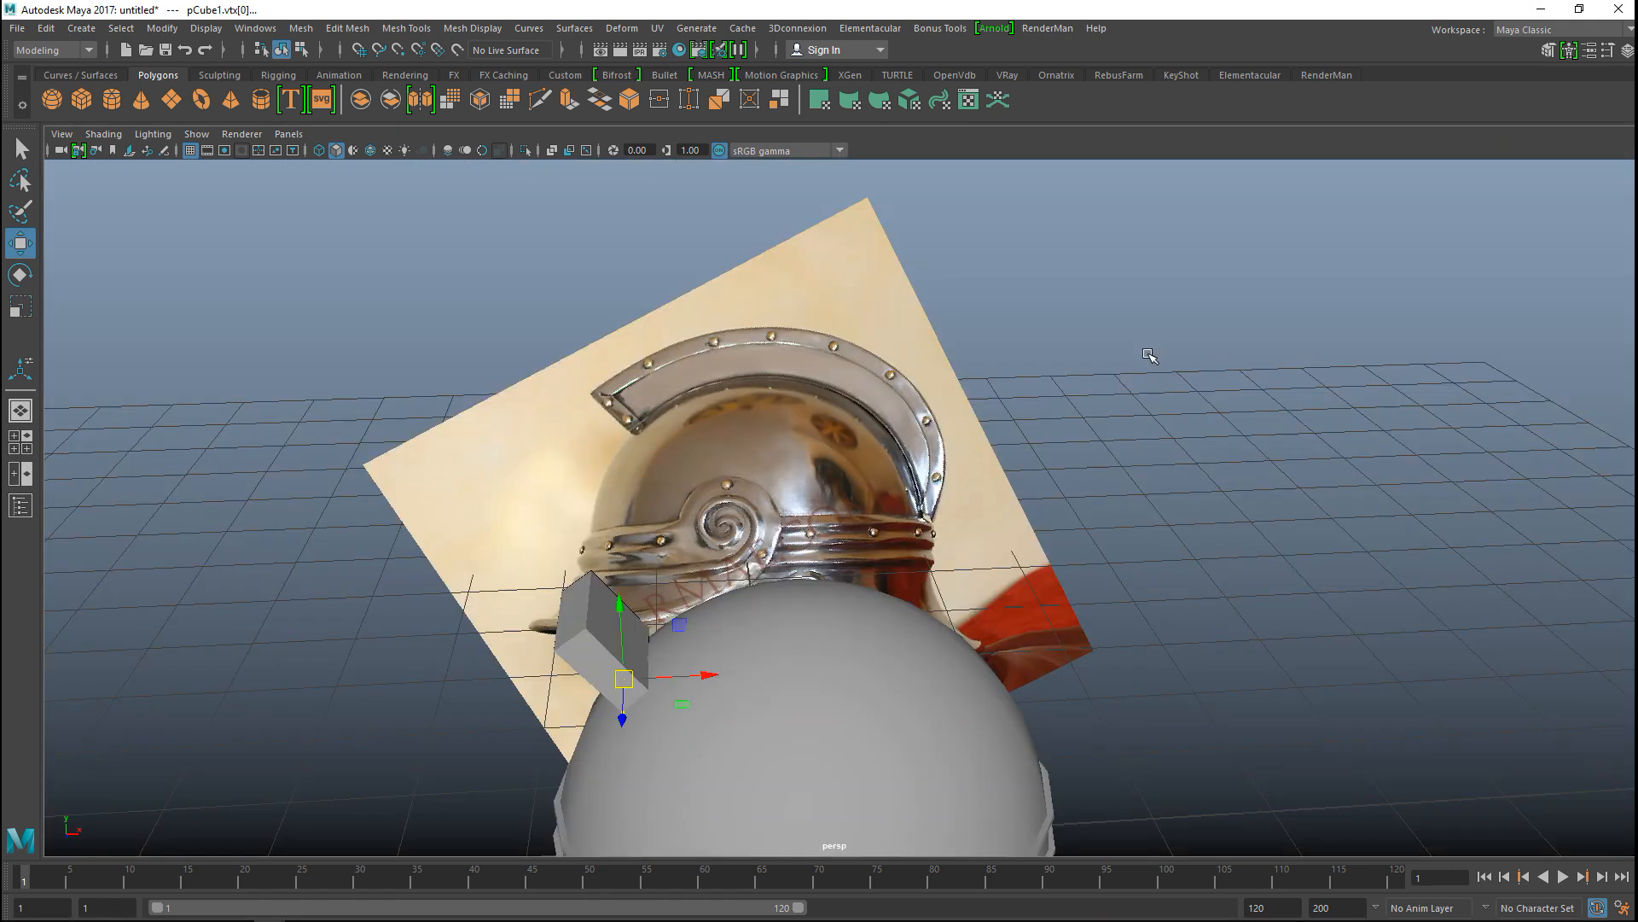
left_click_drag(1071, 512, 888, 538, "alt")
right_click(717, 442)
left_click(687, 452)
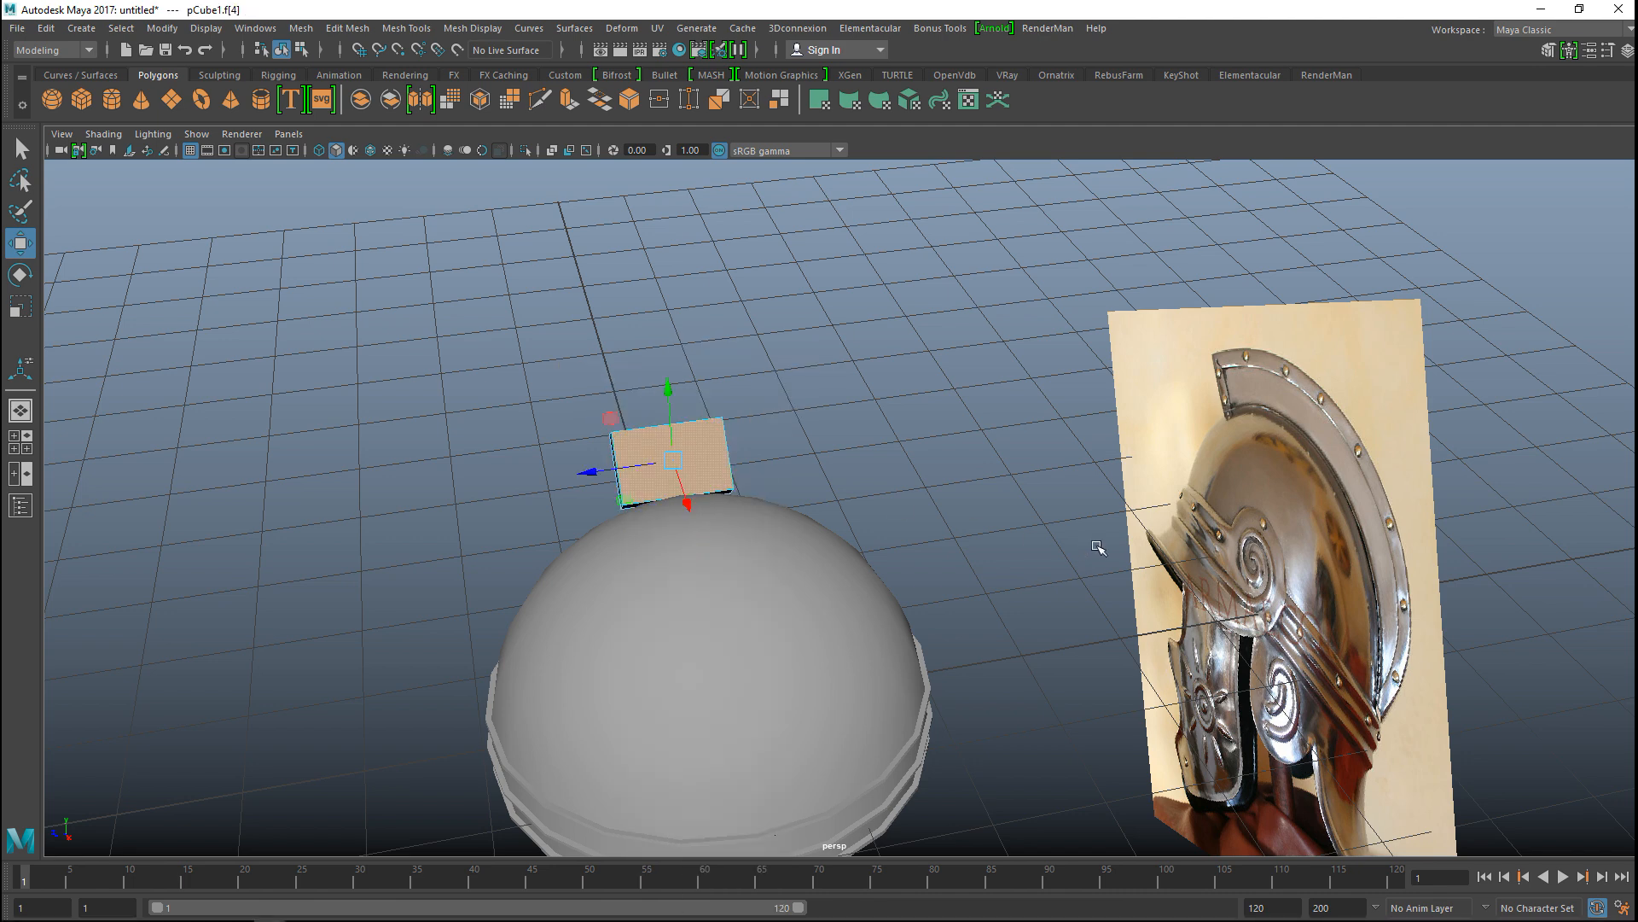
key("ctrl+e")
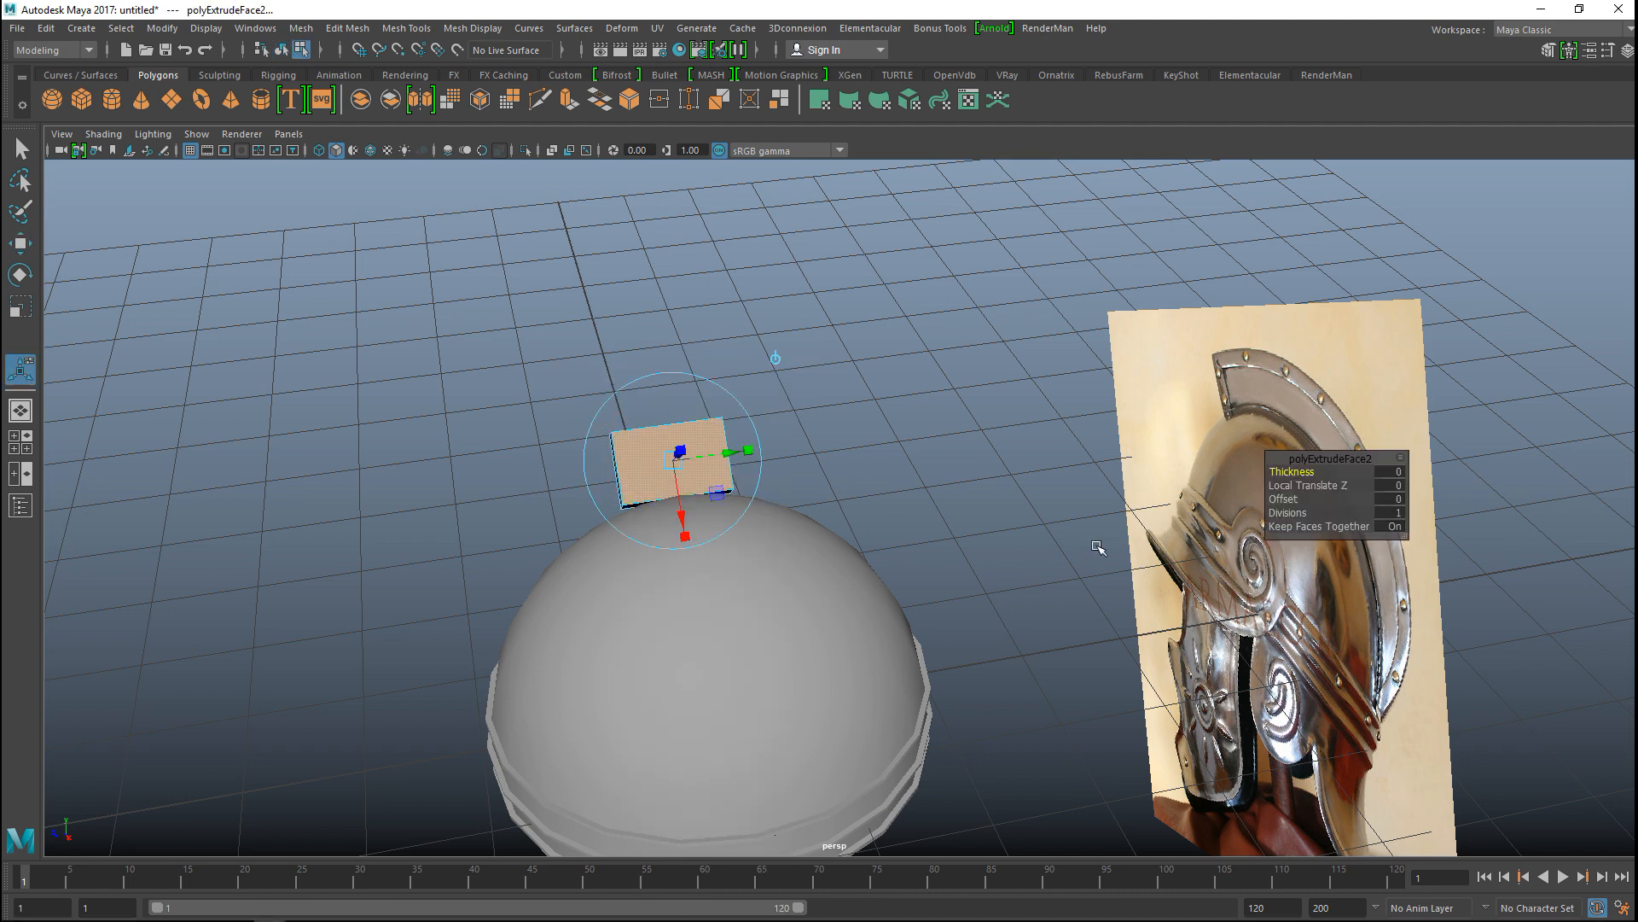
key("w")
left_click_drag(742, 510, 869, 490, "alt")
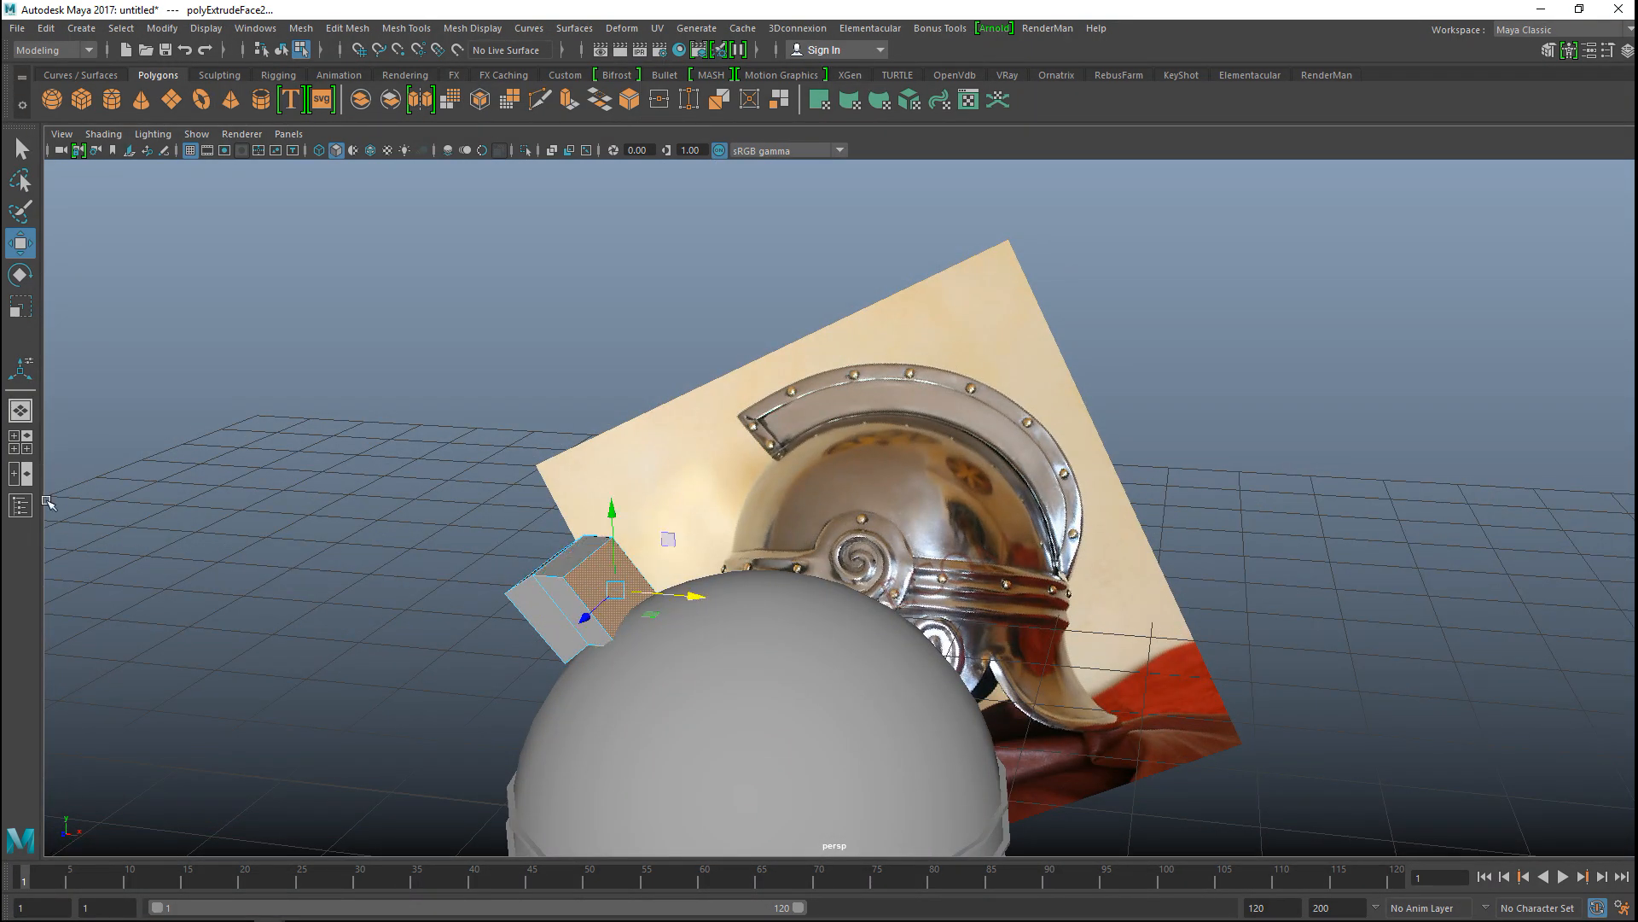
left_click(19, 441)
key("space")
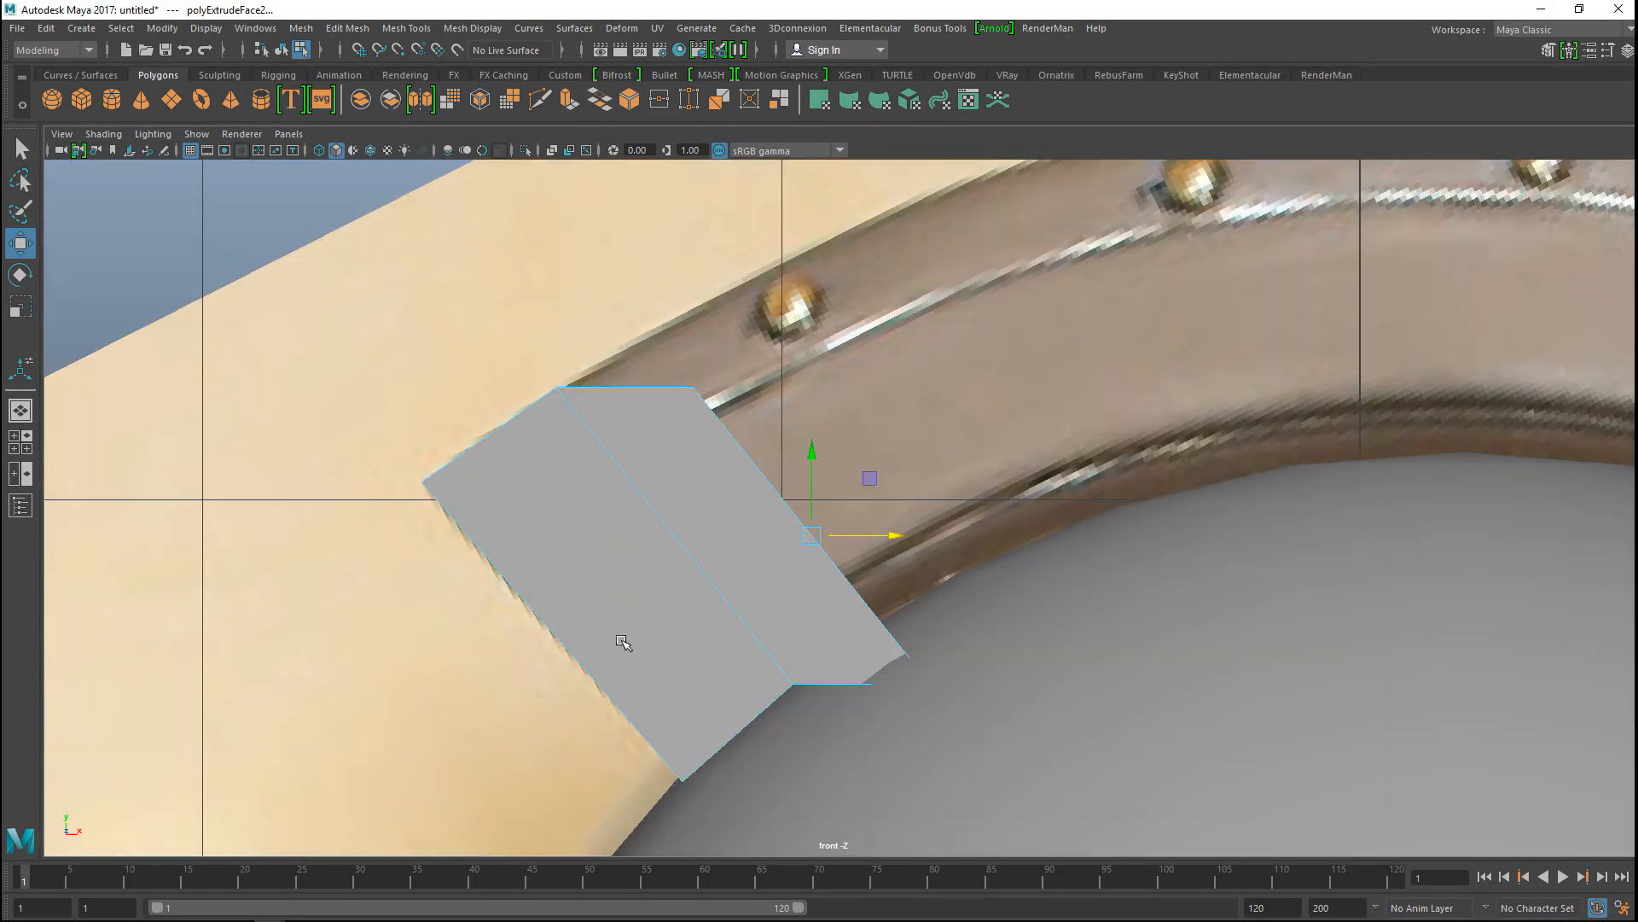
left_click_drag(822, 522, 789, 468)
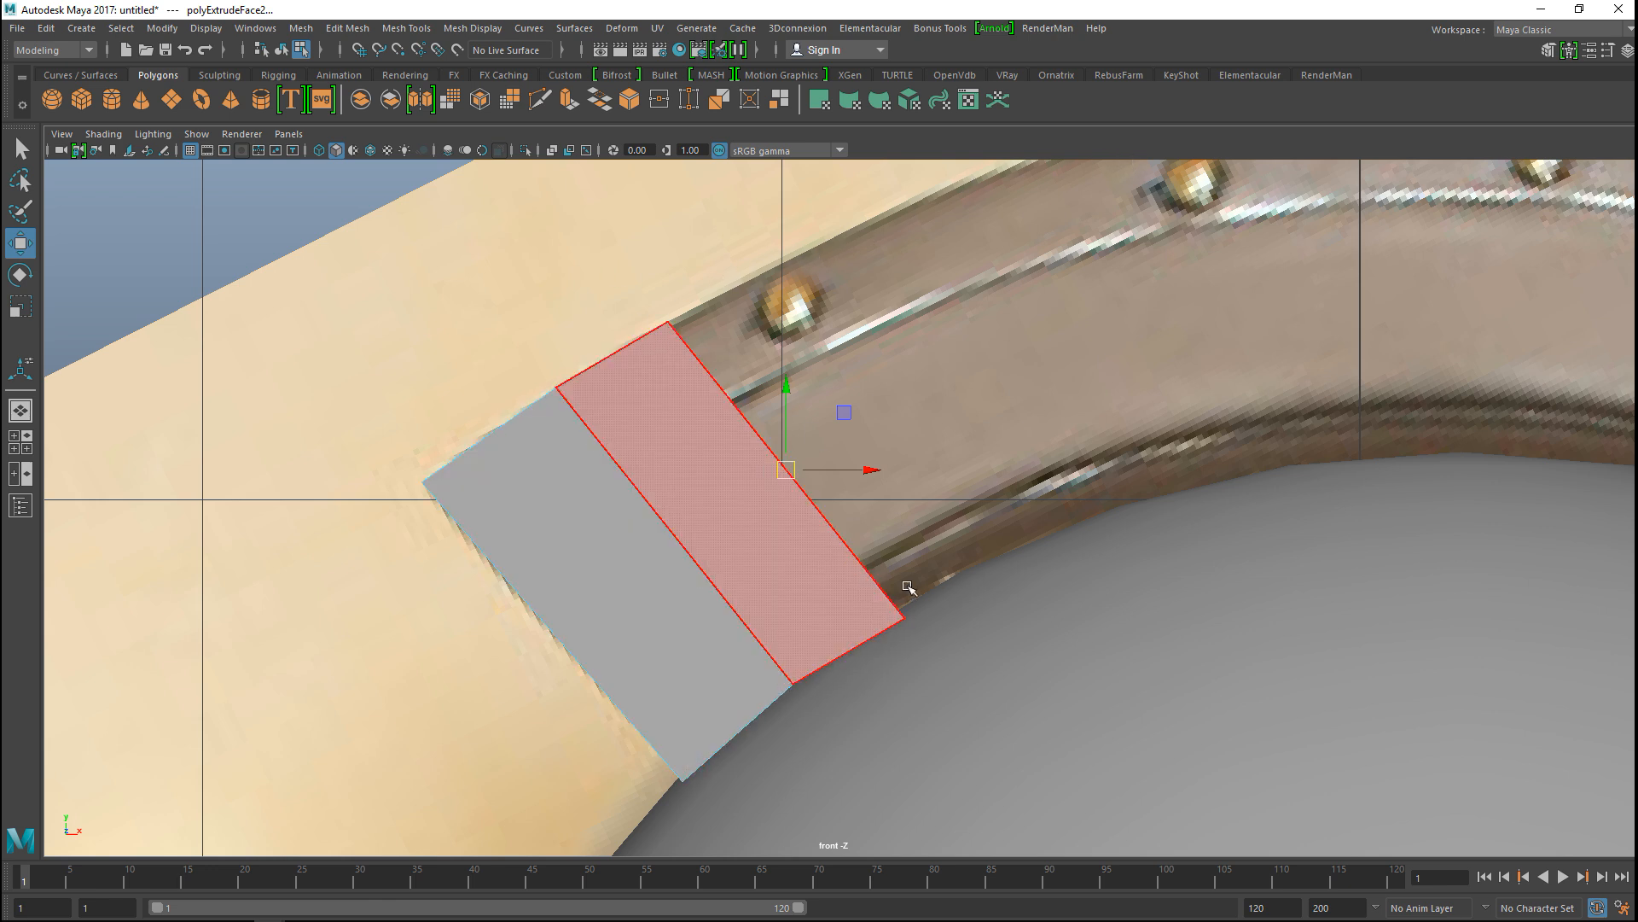
Step: Extrude more crest segments from the end face past the front rivet, moving each end up along the reference curve
key("ctrl+e")
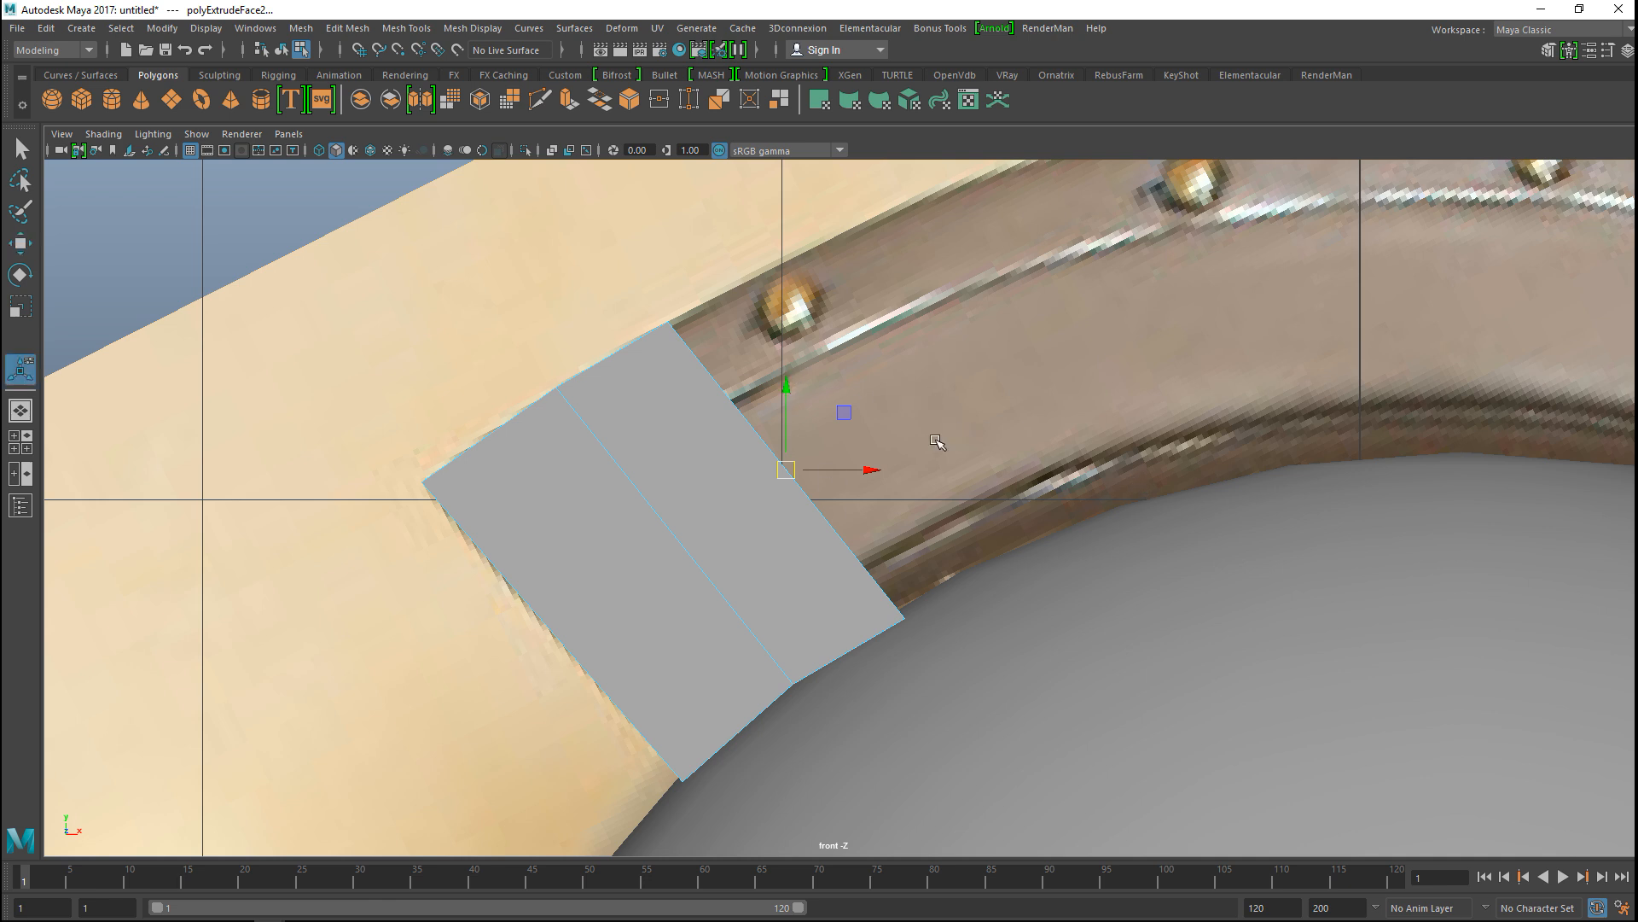
key("w")
left_click_drag(786, 469, 926, 394)
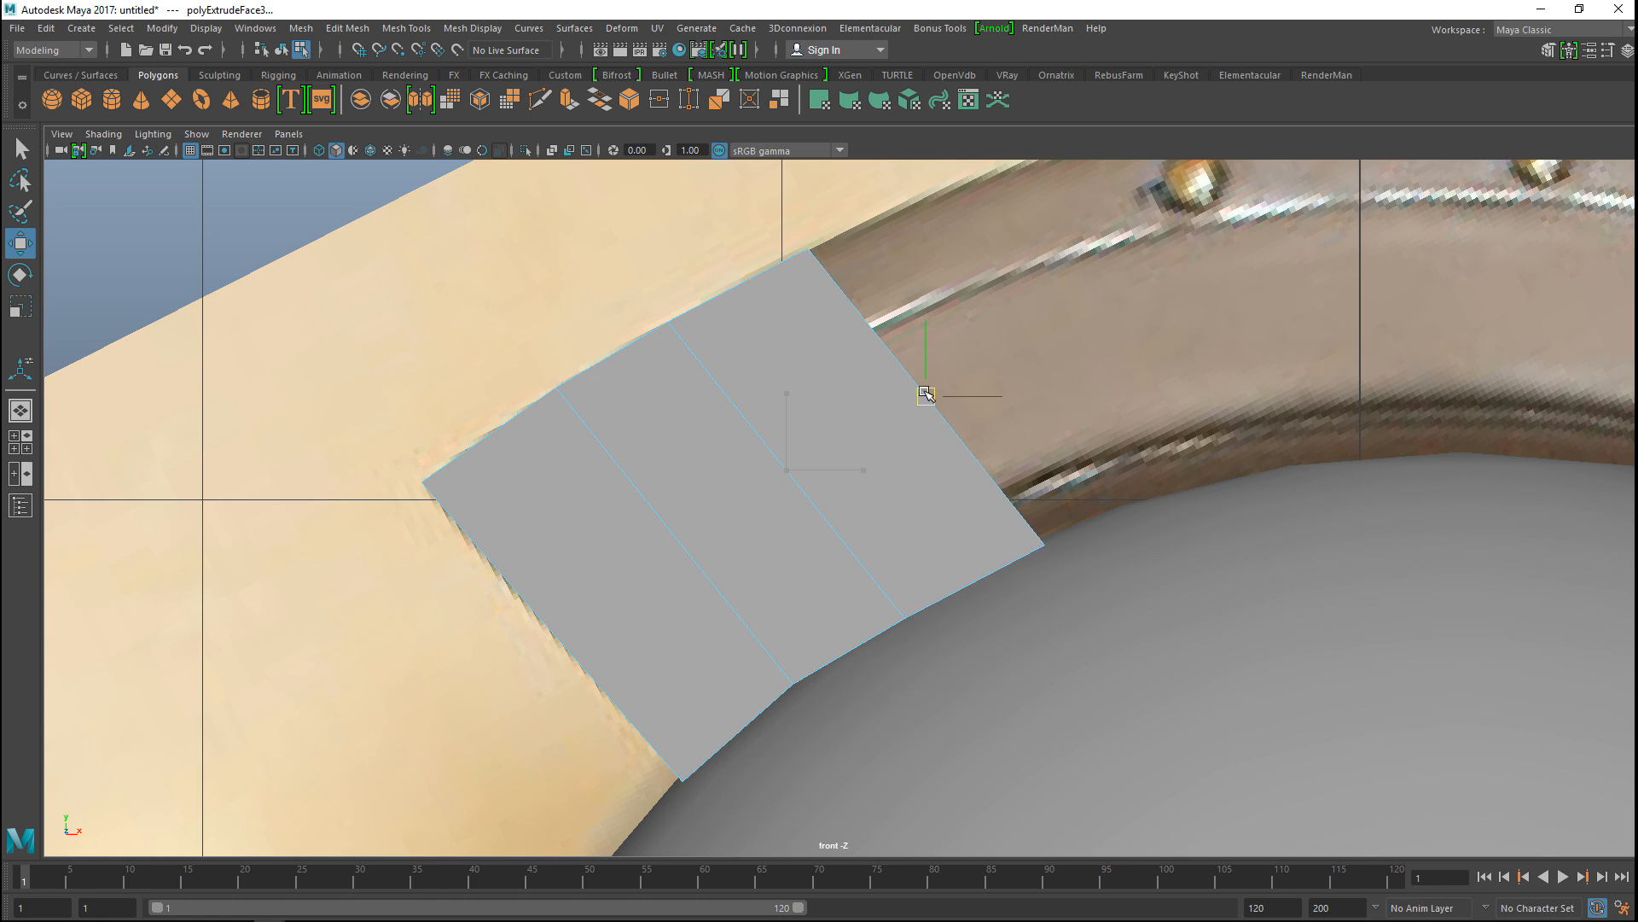
key("ctrl+e")
key("w")
mouse_move(926, 396)
left_mouse_down()
mouse_move(987, 354)
mouse_move(1135, 342)
mouse_move(1109, 329)
mouse_move(1191, 306)
left_mouse_up()
Step: Adjust the end face's rotation and extrude another crest segment, ending just before the second rivet of the upper rim
key("e")
key("ctrl+e")
key("w")
middle_click_drag(1111, 432, 867, 560, "alt")
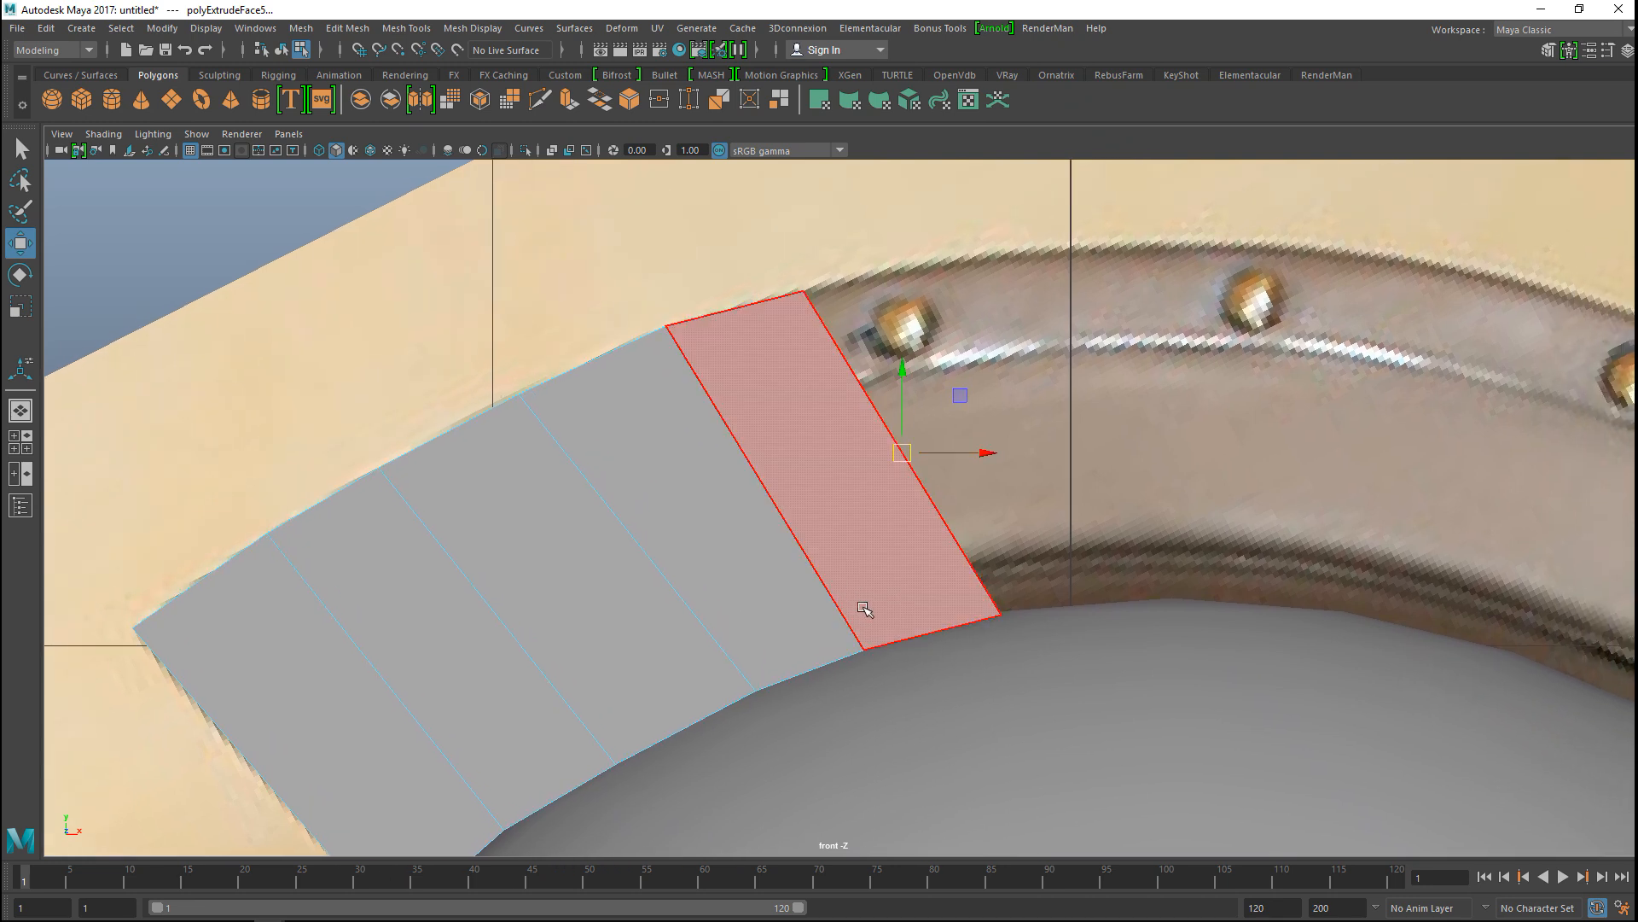
Step: Extrude the crest over the second rivet and rotate its end face clockwise until nearly vertical near the crest's peak
key("e")
left_click_drag(988, 469, 1067, 430)
key("w")
key("ctrl+e")
key("w")
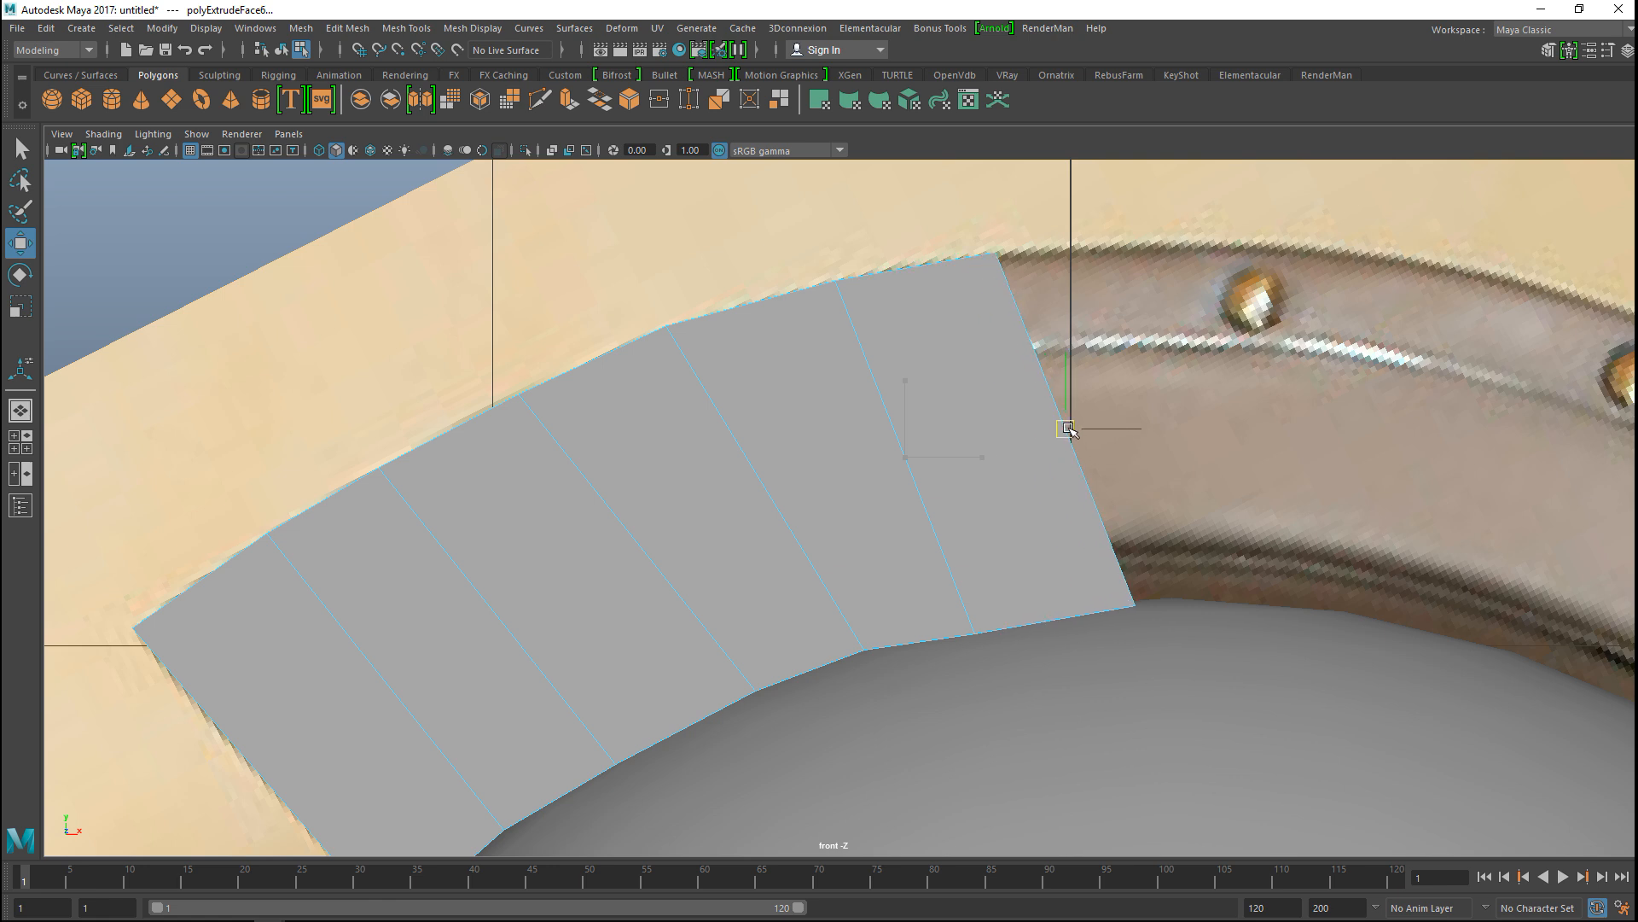
key("e")
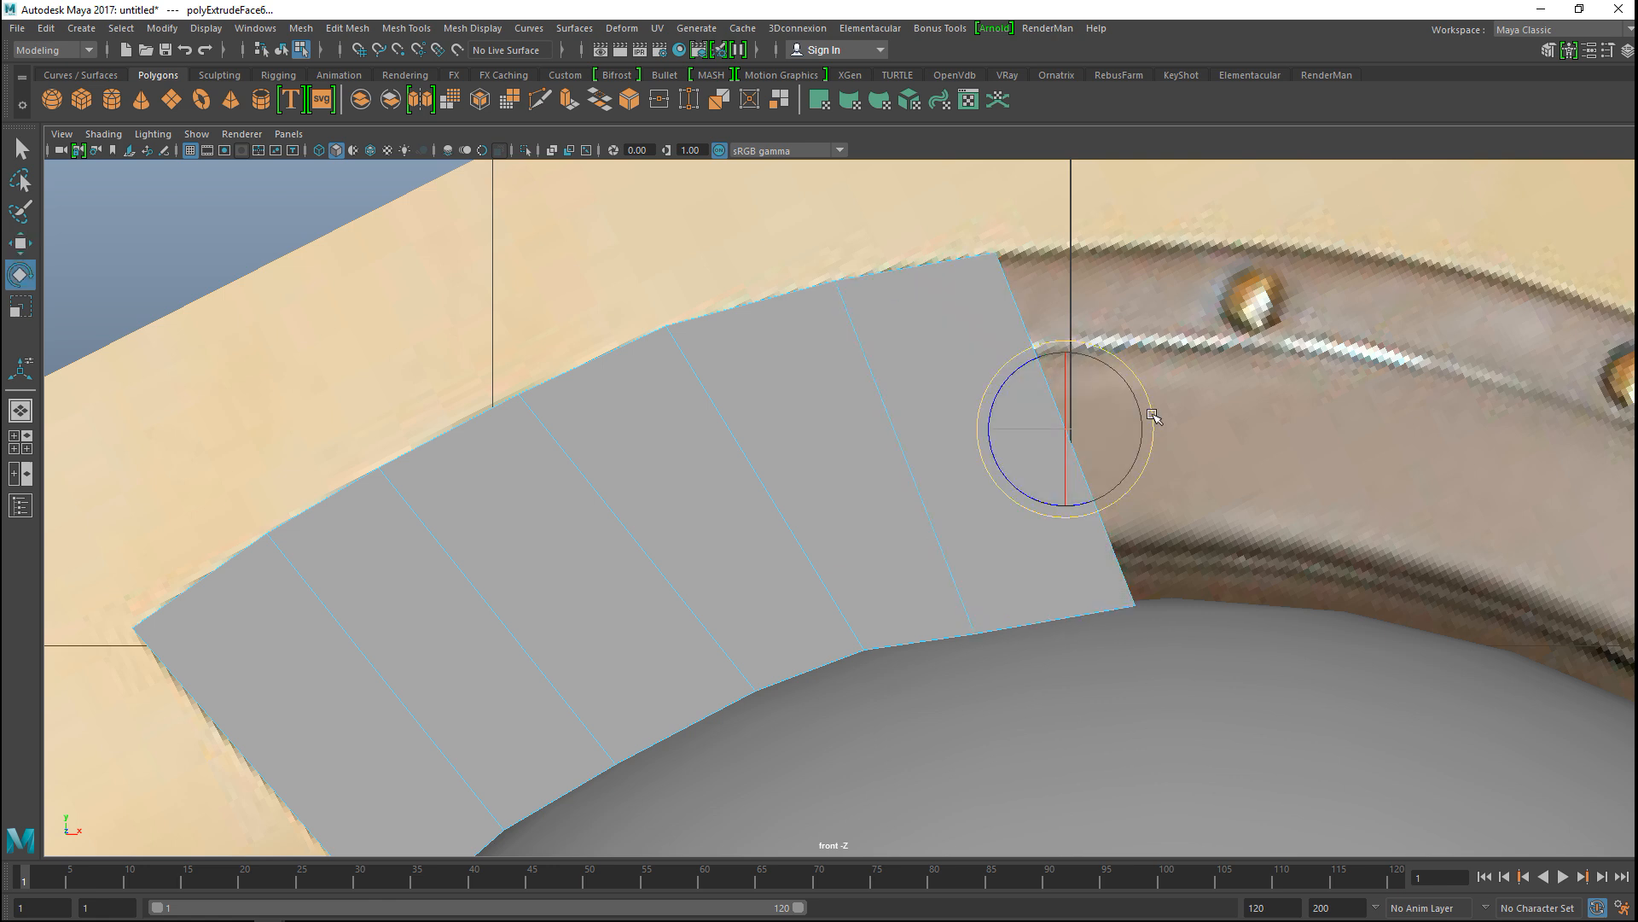
left_click_drag(1152, 420, 1067, 437)
key("w")
Step: Extrude two segments across the crest's highest part and rotate the last end face slightly clockwise to follow the curve
key("ctrl+e")
key("w")
left_click_drag(1067, 438, 1212, 434)
key("ctrl+e")
key("w")
left_click_drag(1205, 430, 1346, 437)
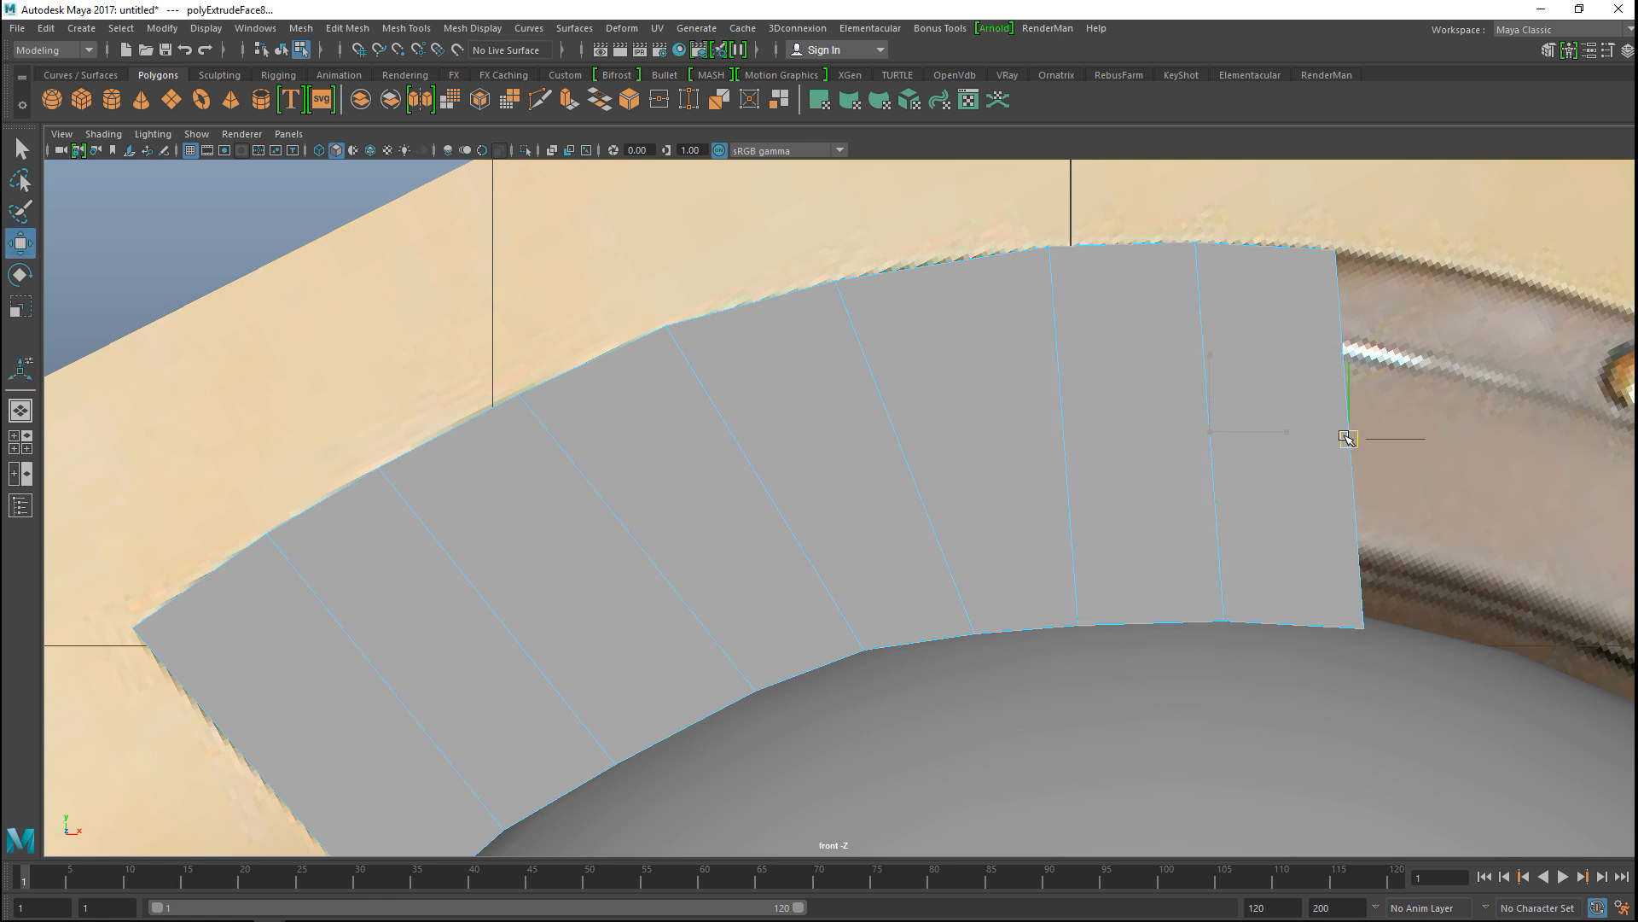
key("e")
left_click_drag(1433, 443, 1433, 456)
Step: Extrude one segment behind the crest's peak and rotate its end face clockwise towards the descending curve
middle_click_drag(1382, 577, 810, 578, "alt")
key("ctrl+e")
key("w")
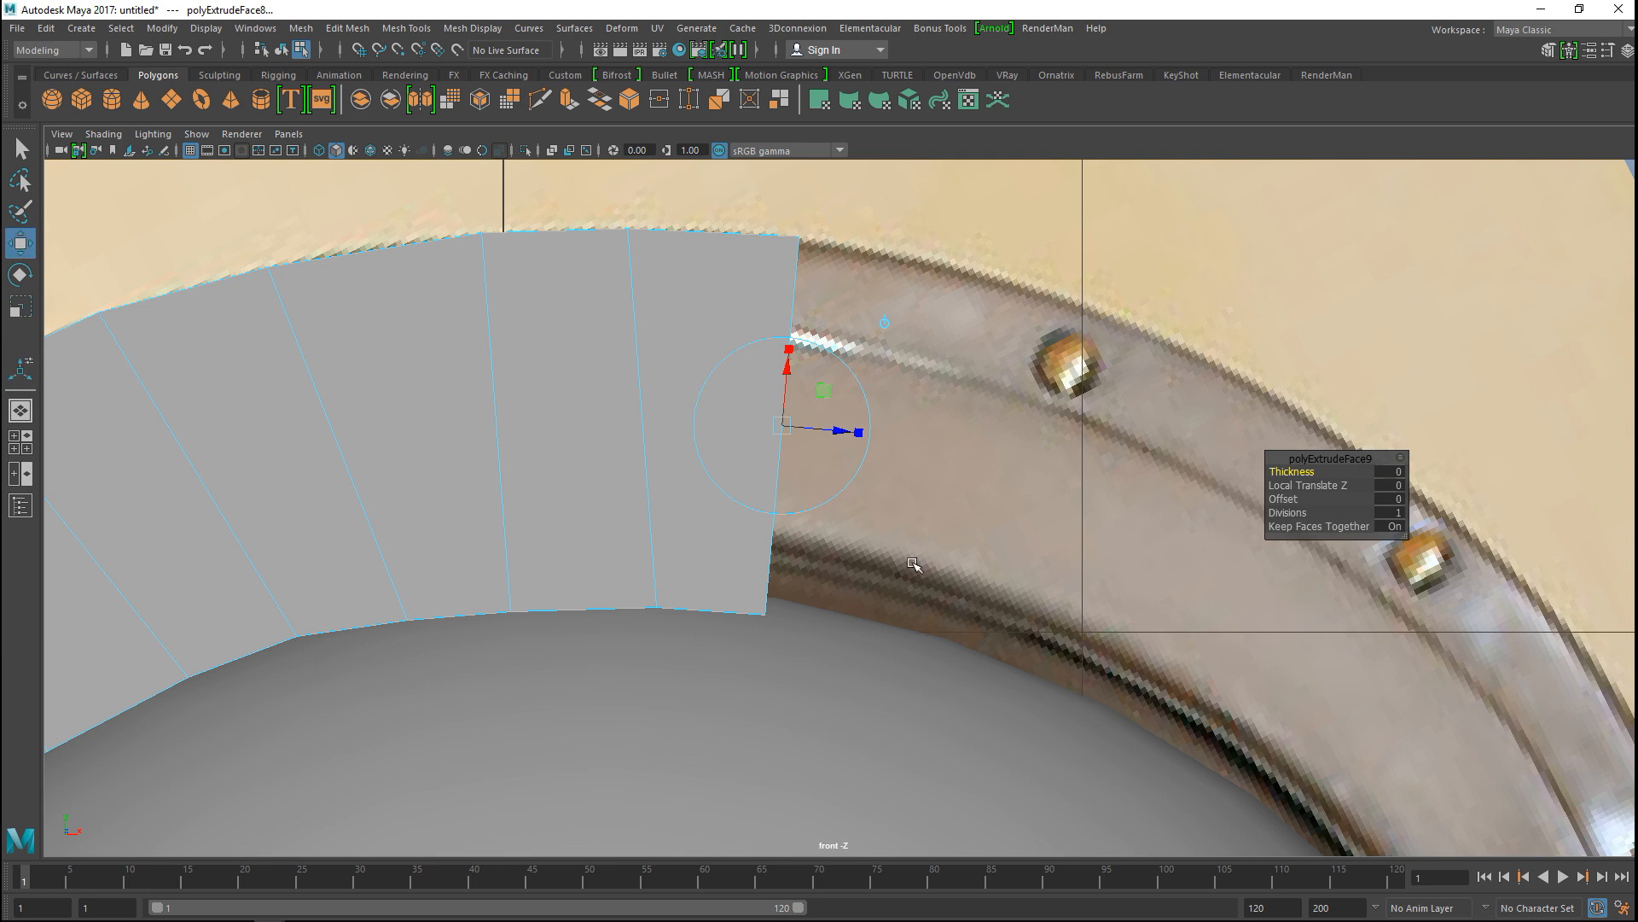
left_click_drag(796, 427, 931, 450)
key("e")
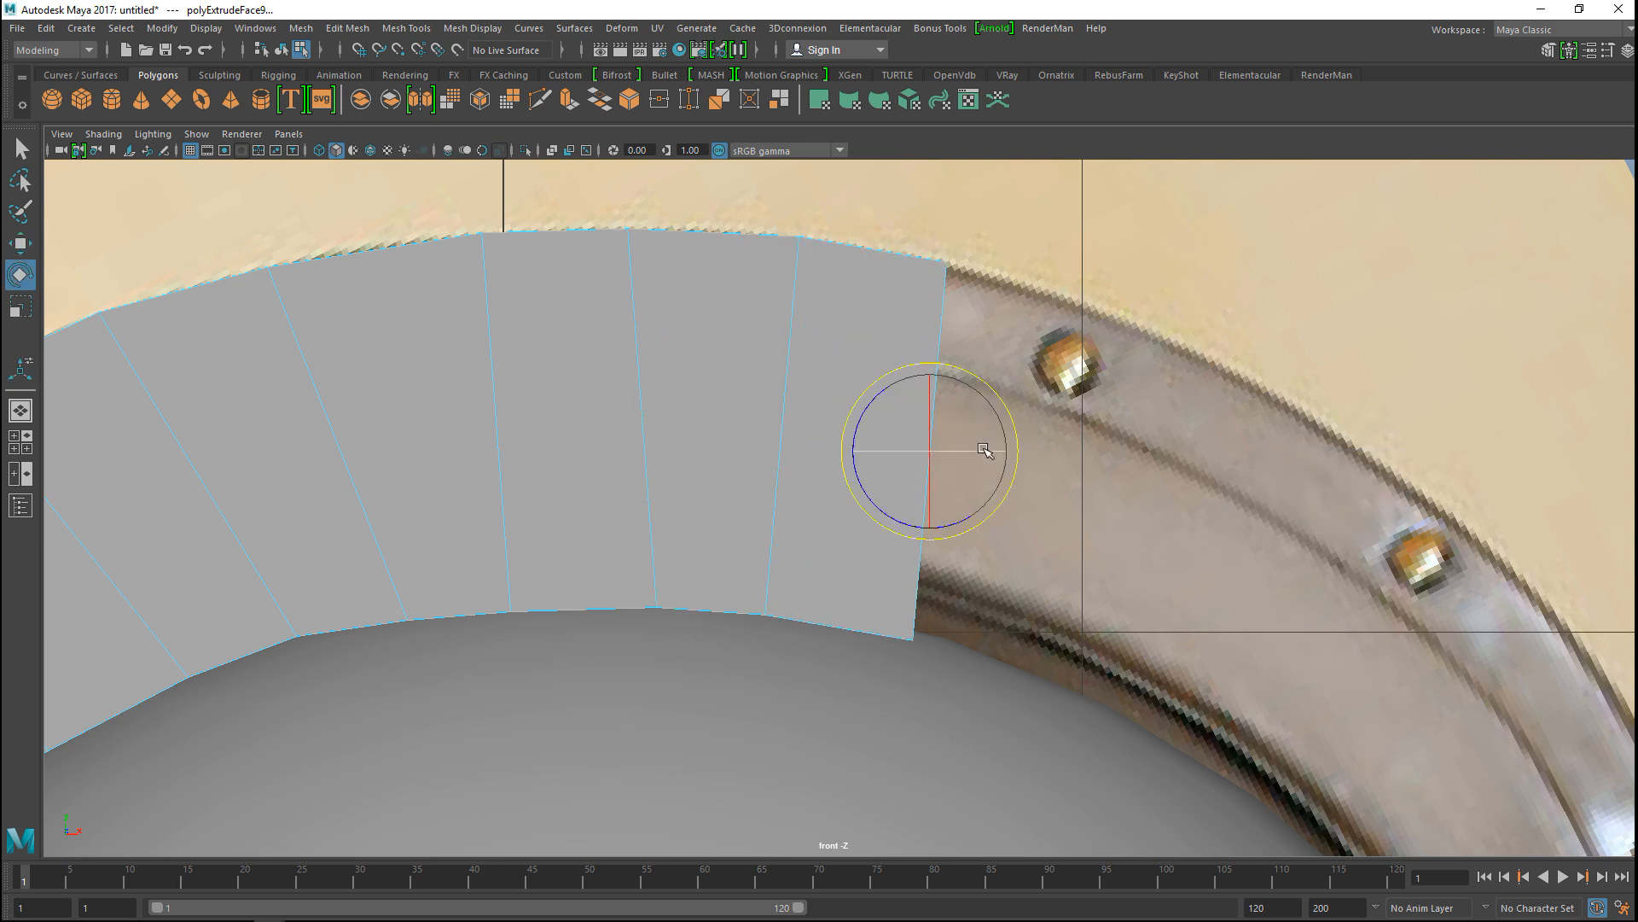
left_click_drag(1020, 457, 1016, 475)
key("w")
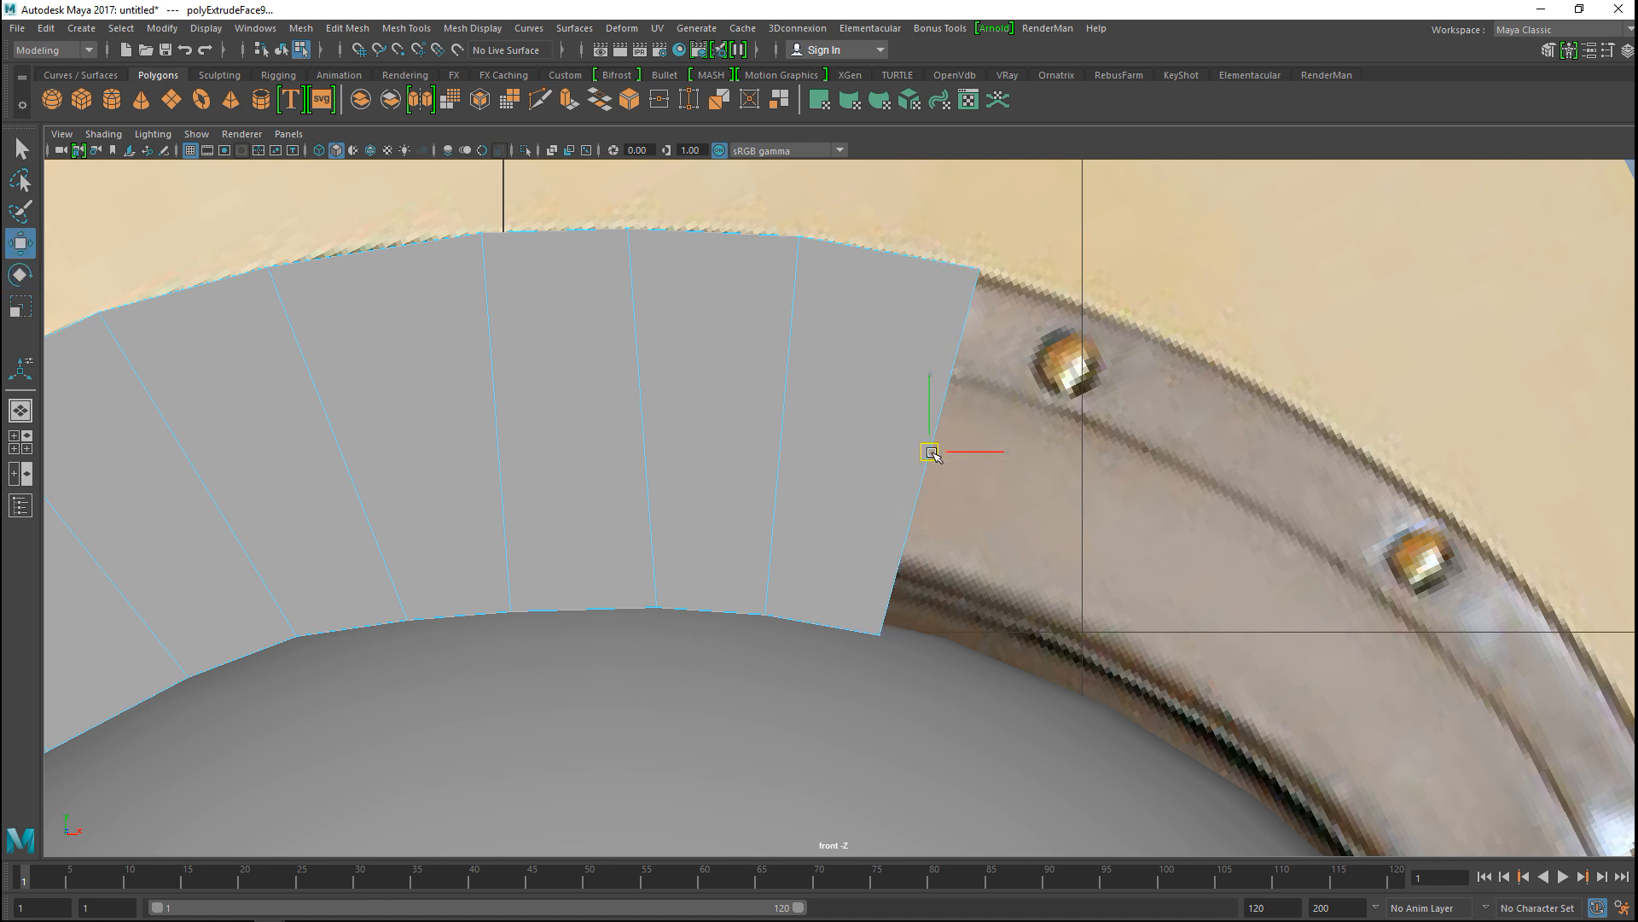
Step: Extrude two segments down the rear slope past the fourth rivet and rotate the end face to match the crest
key("ctrl+e")
left_click_drag(932, 455, 1222, 582)
key("e")
key("ctrl+e")
key("w")
key("e")
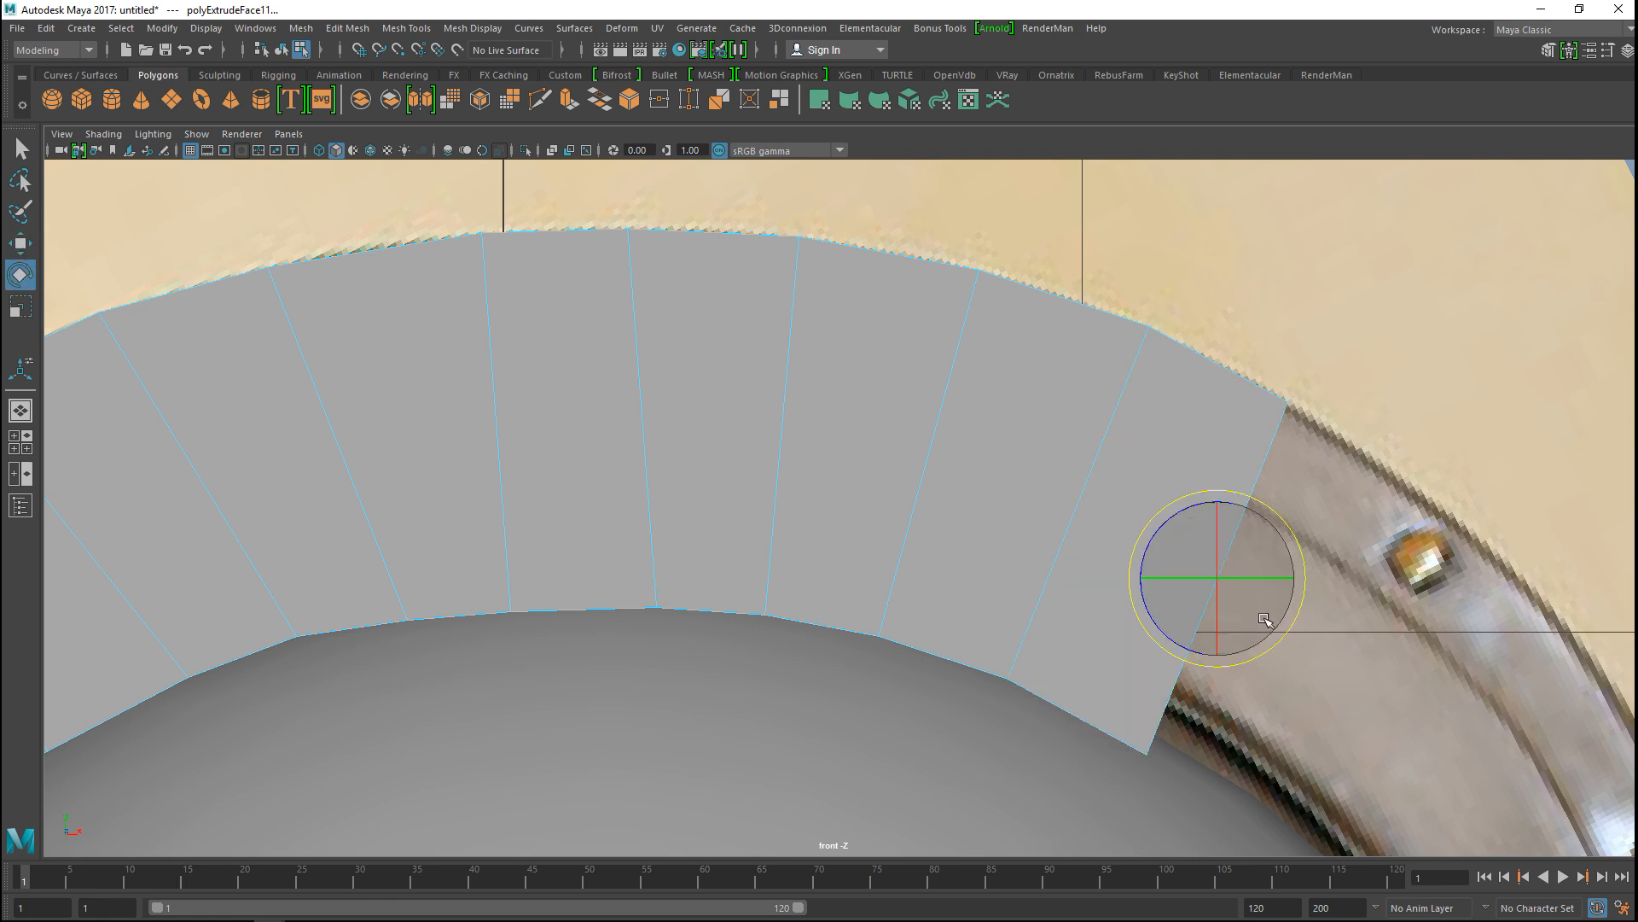
left_click_drag(1285, 632, 1270, 638)
Step: Extrude a segment down to the fifth rivet and rotate its end face clockwise to stay square to the curve
middle_click_drag(1292, 719, 924, 471, "alt")
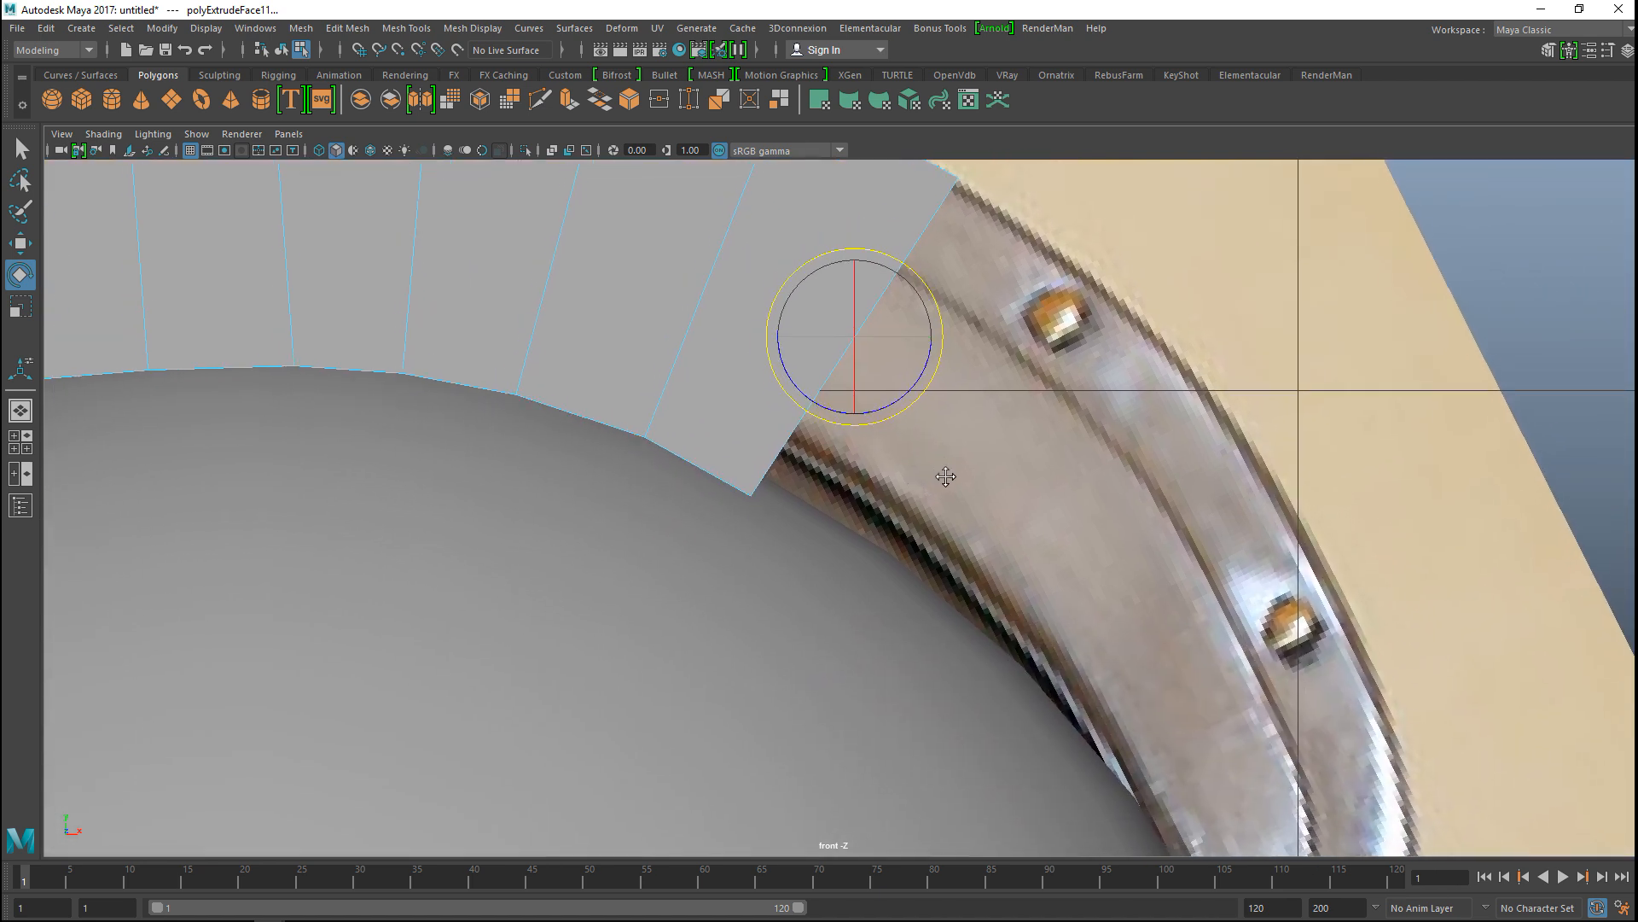
key("ctrl+e")
key("w")
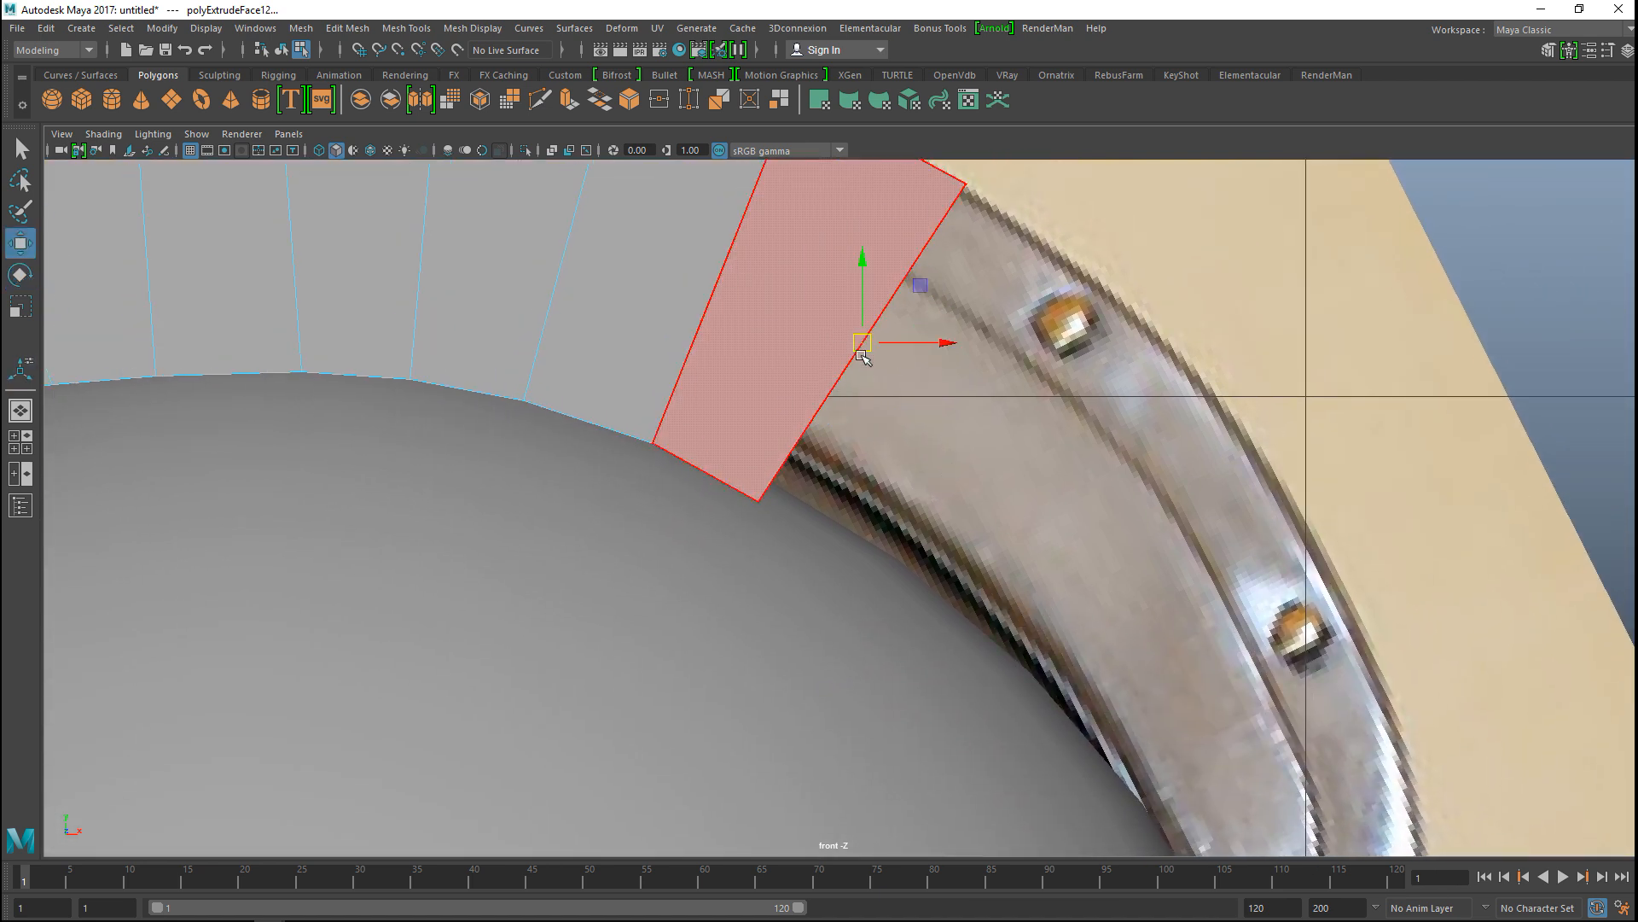
left_click_drag(879, 351, 992, 440)
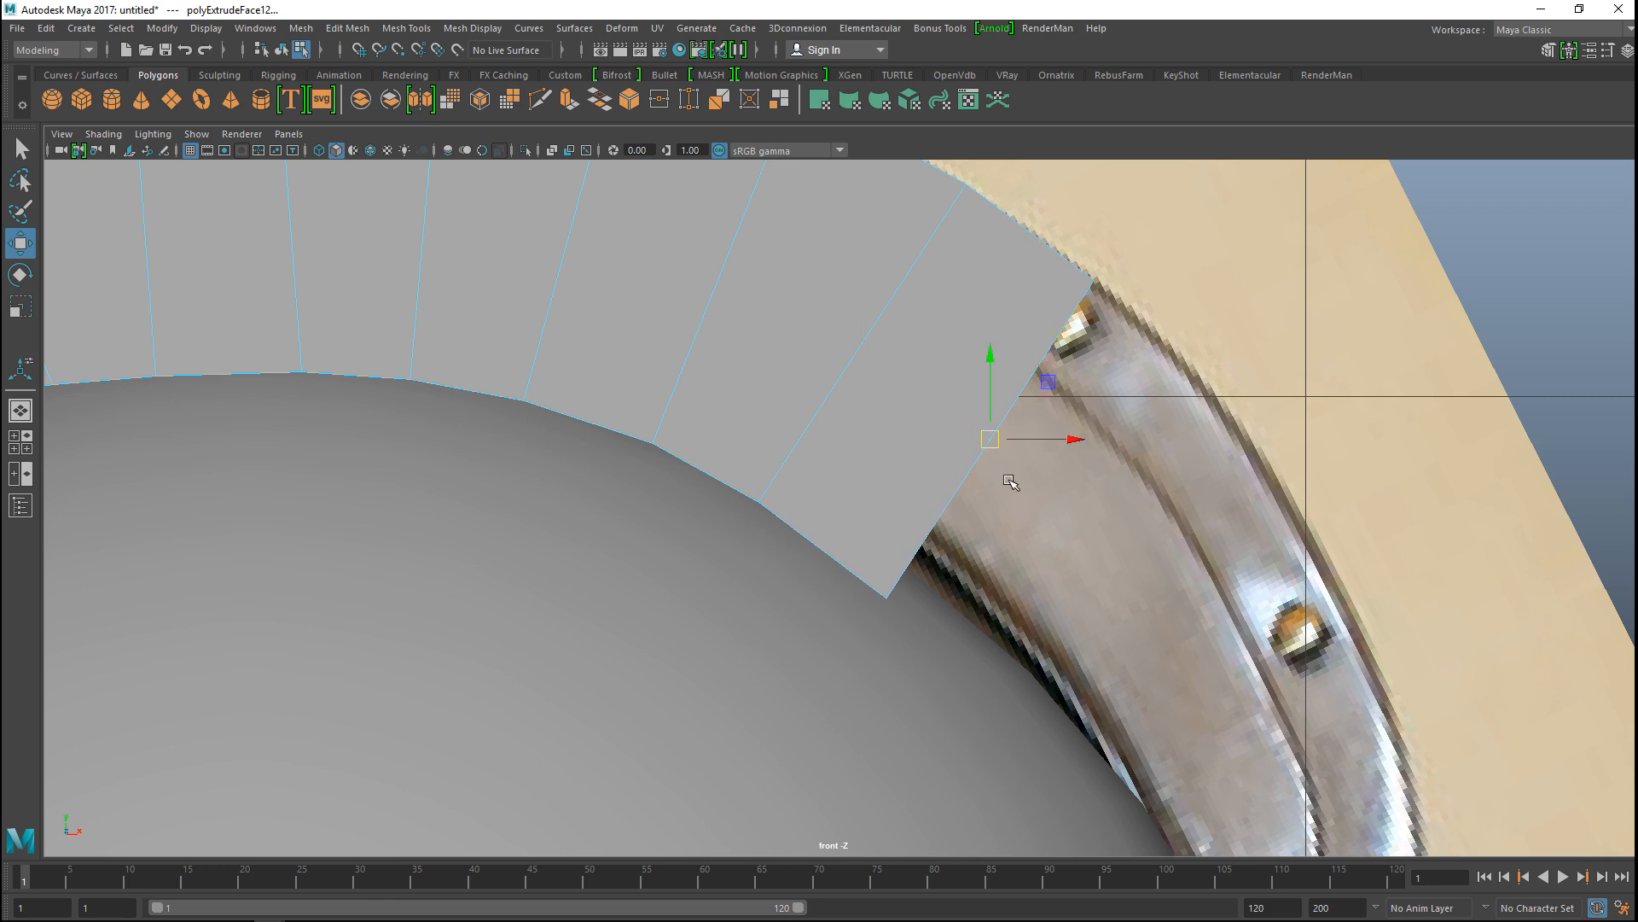
key("e")
left_click_drag(1064, 487, 1054, 495)
Step: Extrude the next segment beyond the fifth rivet and rotate its end face to line up with the crest's edges
key("ctrl+e")
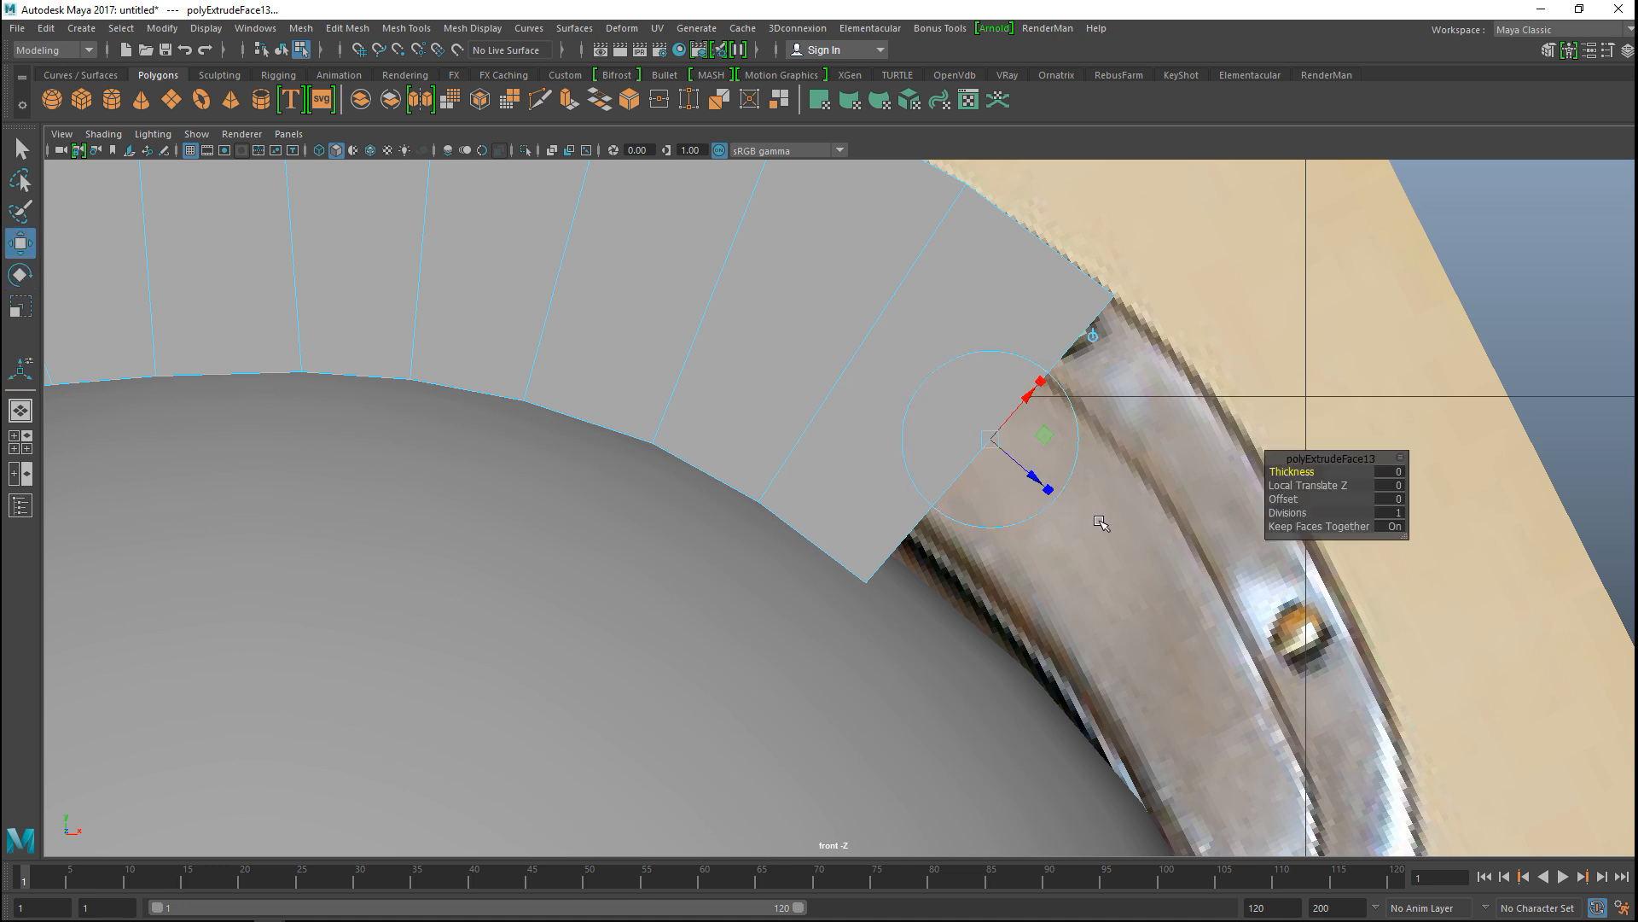
left_click_drag(996, 445, 1119, 576)
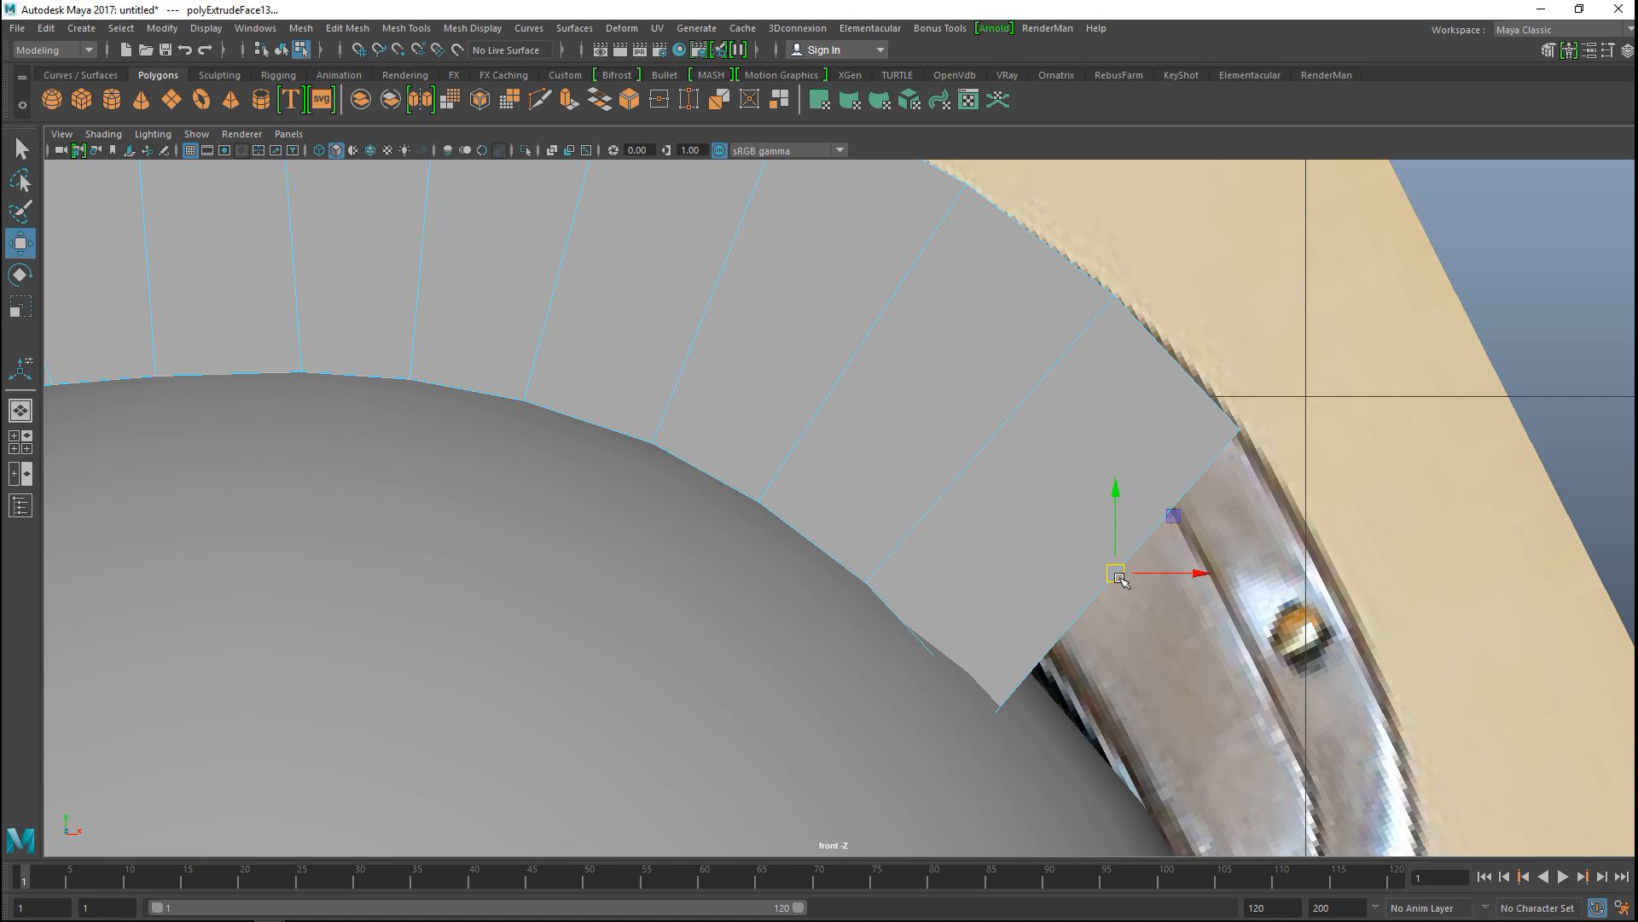
key("e")
left_click_drag(1202, 595, 1193, 607)
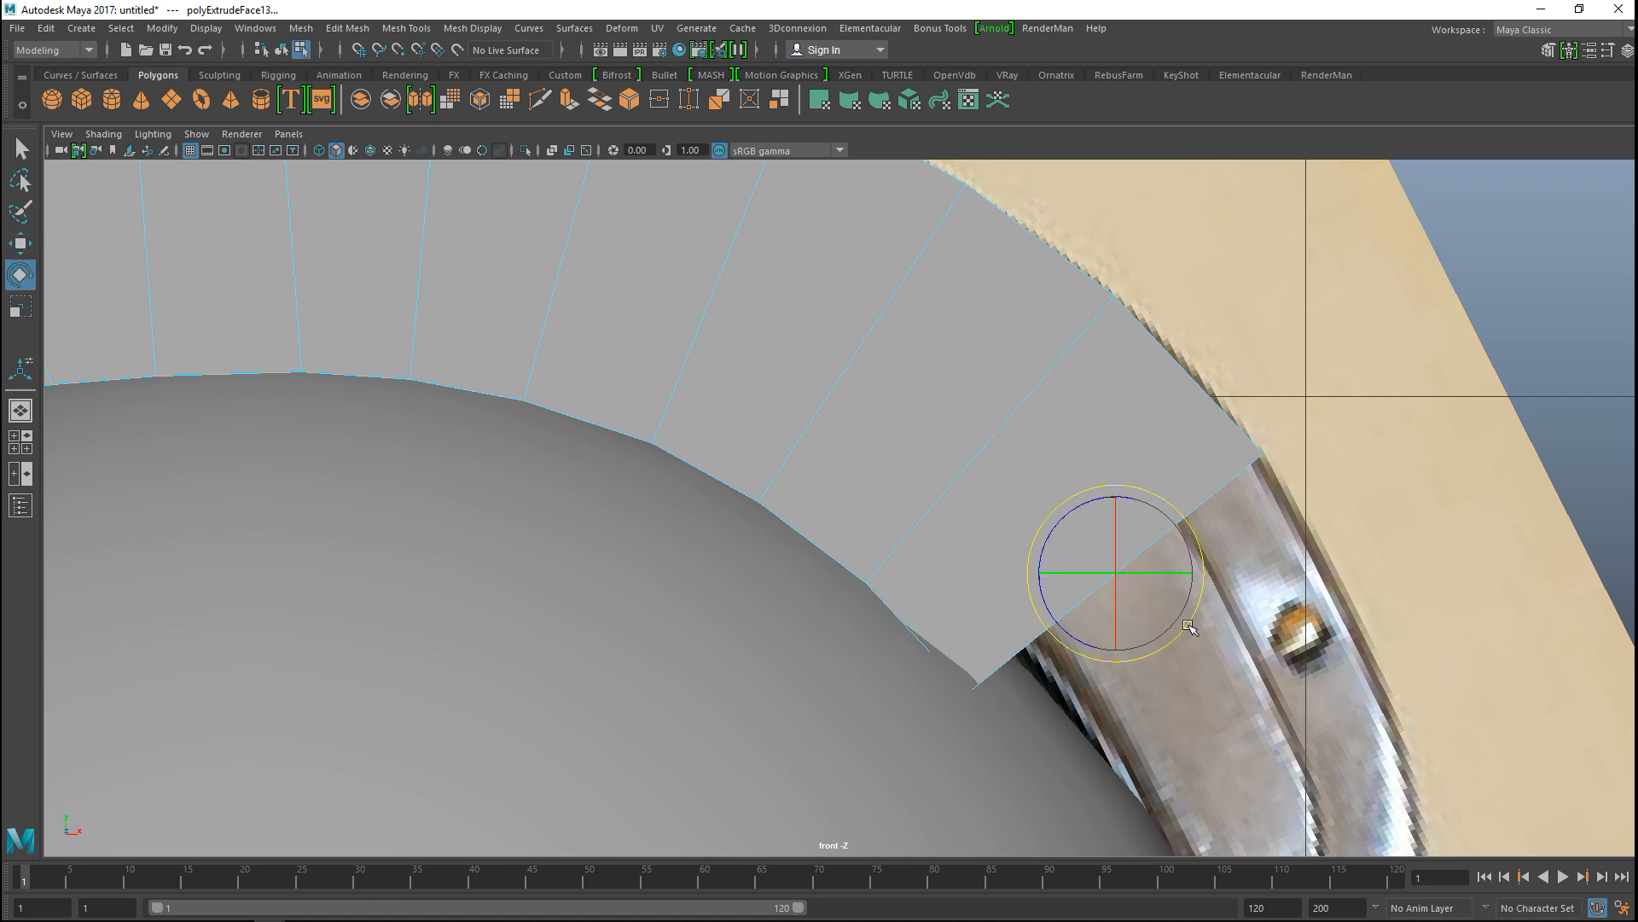
Step: Extrude a segment down the crest's back to the sixth rivet and rotate its end face clockwise
middle_click_drag(1212, 666, 1067, 480, "alt")
key("ctrl+e")
key("w")
left_click_drag(961, 399, 1036, 482)
left_click_drag(1053, 519, 1055, 540)
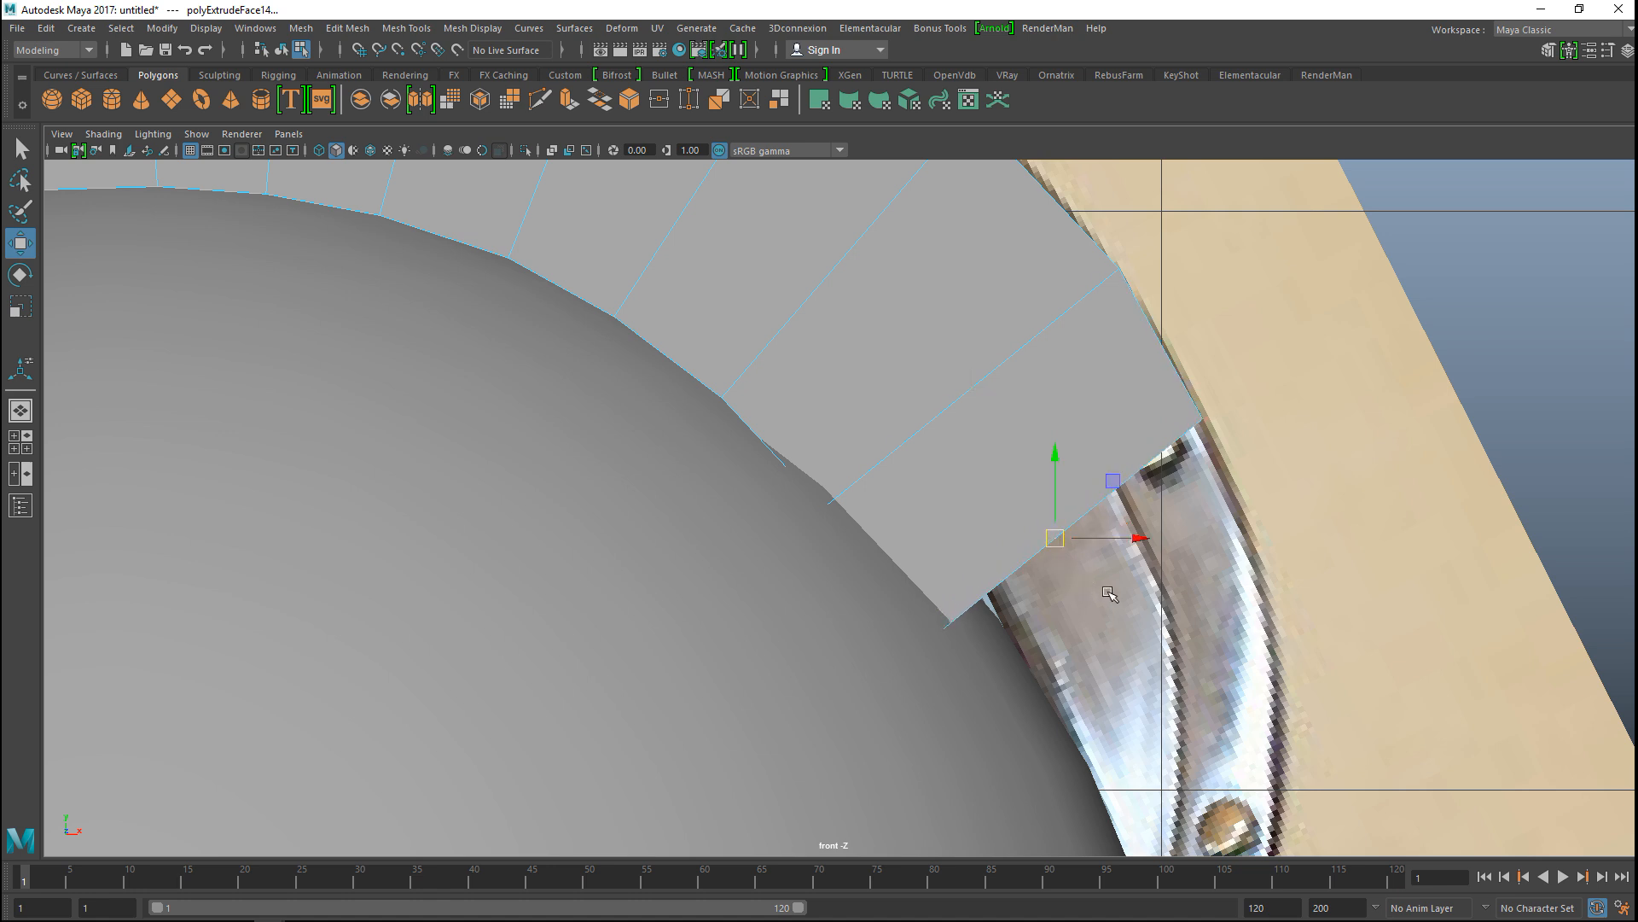
key("e")
left_click_drag(1137, 577, 1128, 589)
Step: Extrude the crest past the sixth rivet, compare it with the reference, and rotate its end face onto the outer curve
scroll(1135, 597, "down", 10)
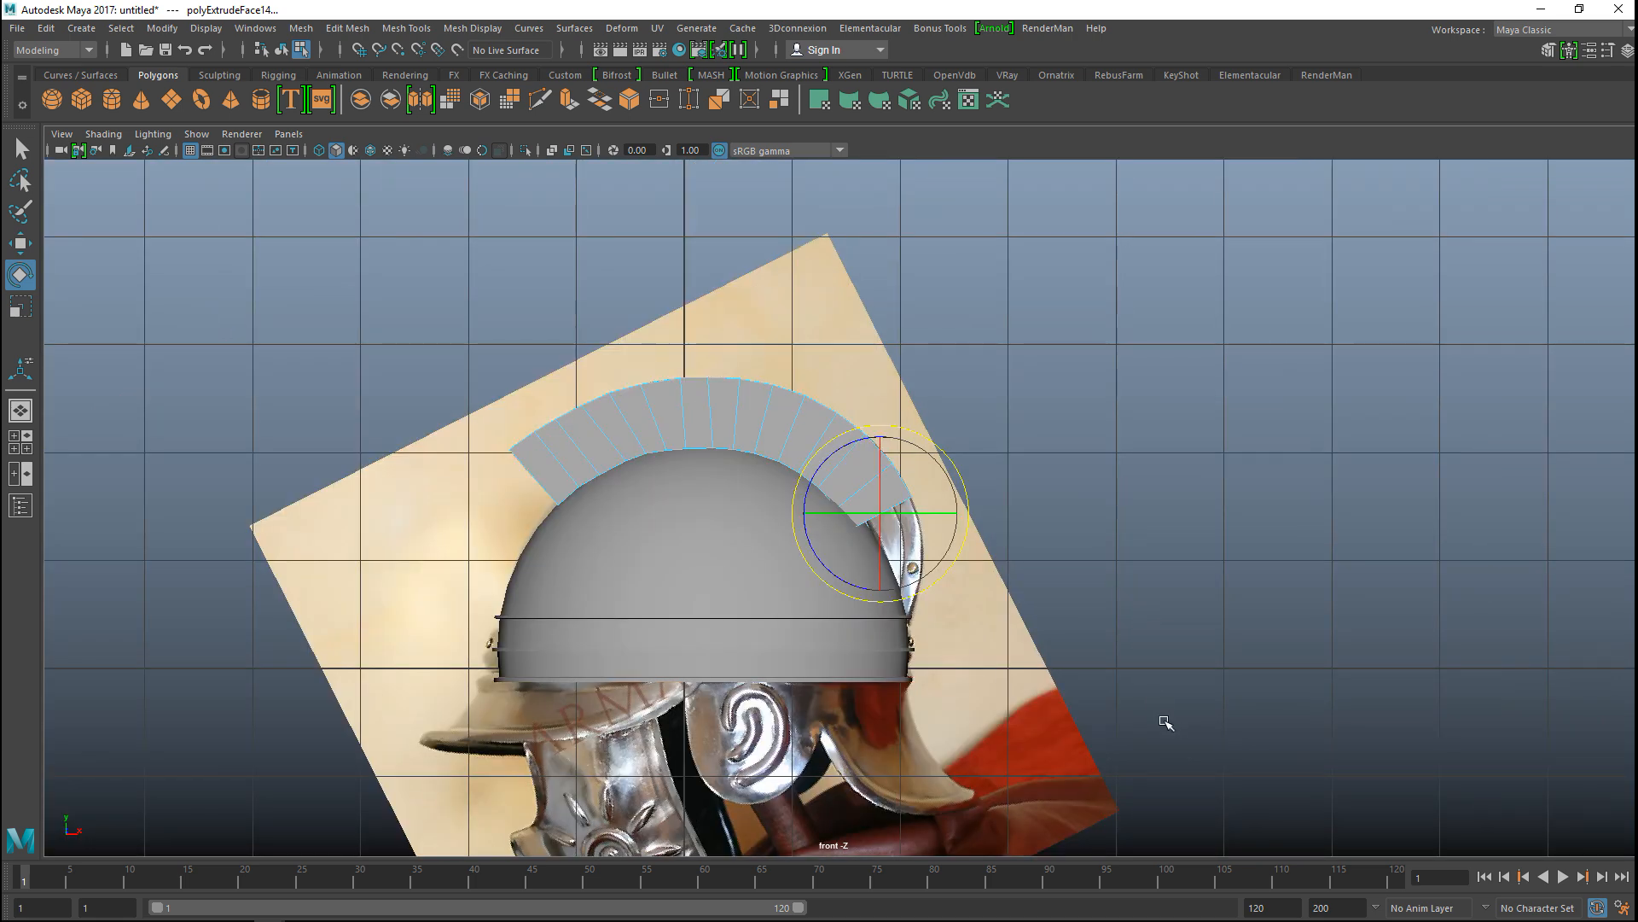
scroll(1225, 572, "up", 4)
scroll(1217, 540, "up", 2)
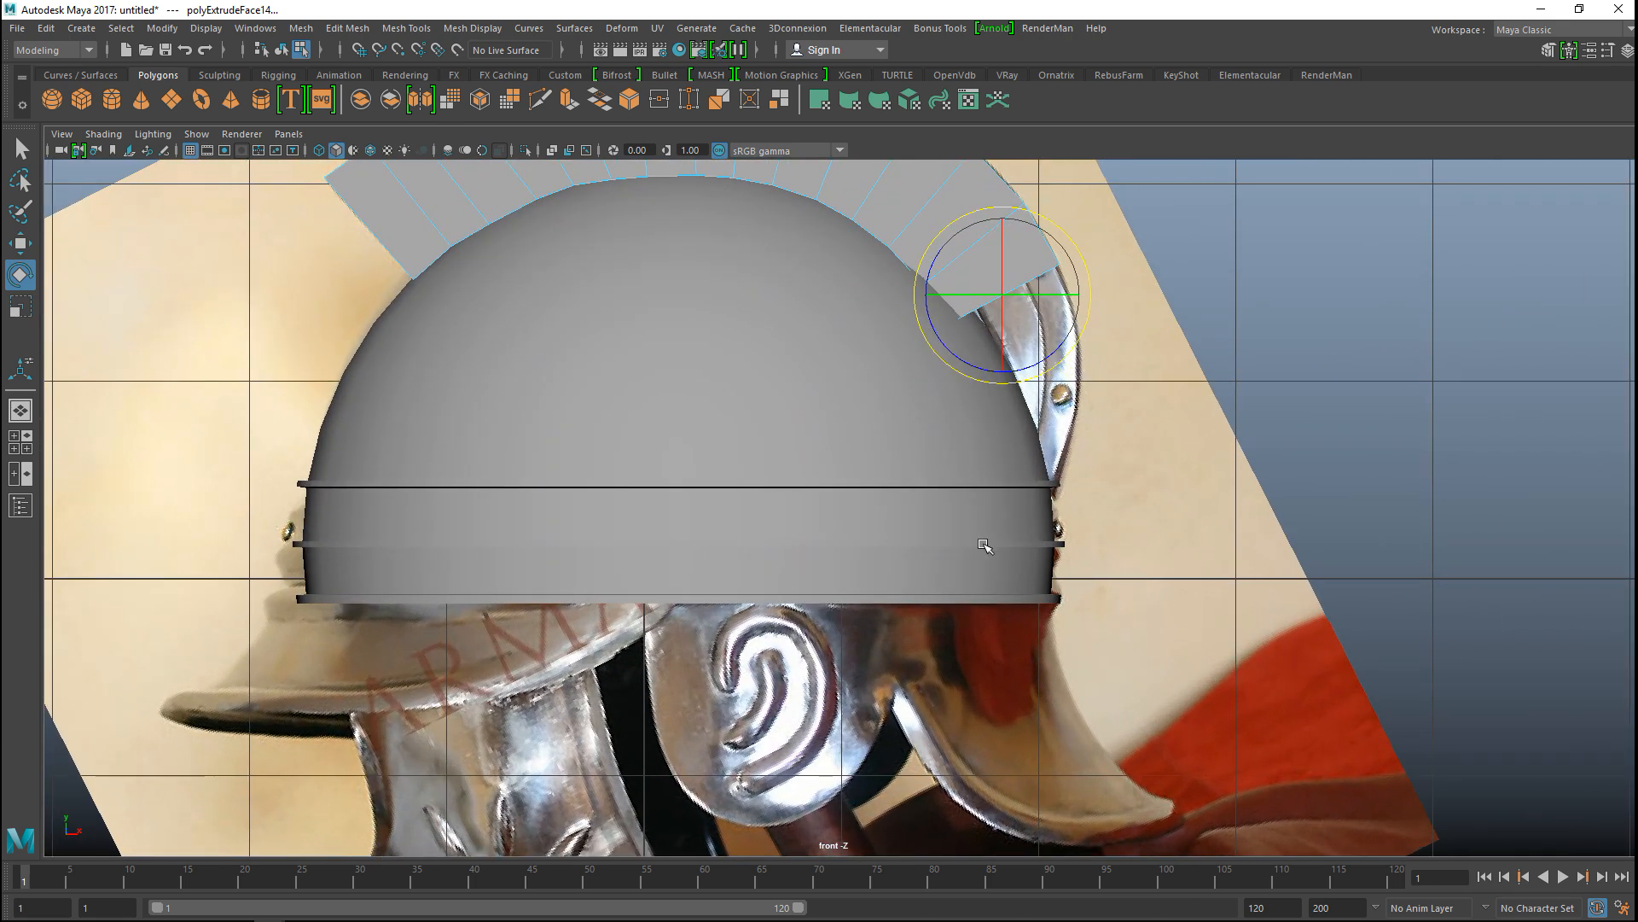
key("ctrl+e")
key("w")
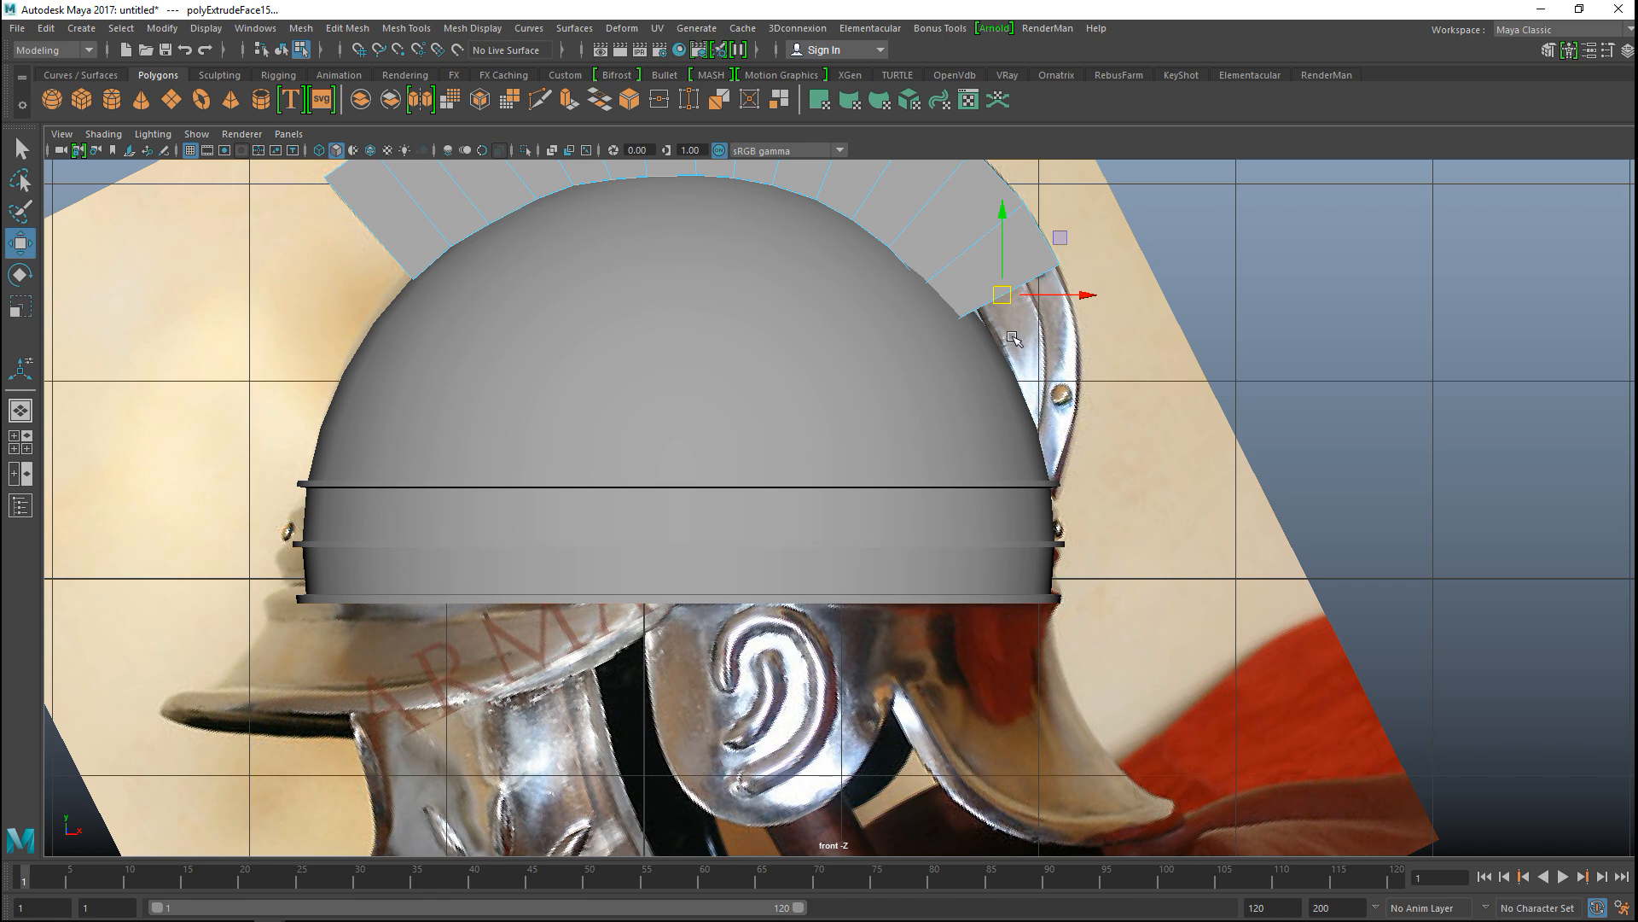
left_click_drag(1000, 295, 1019, 350)
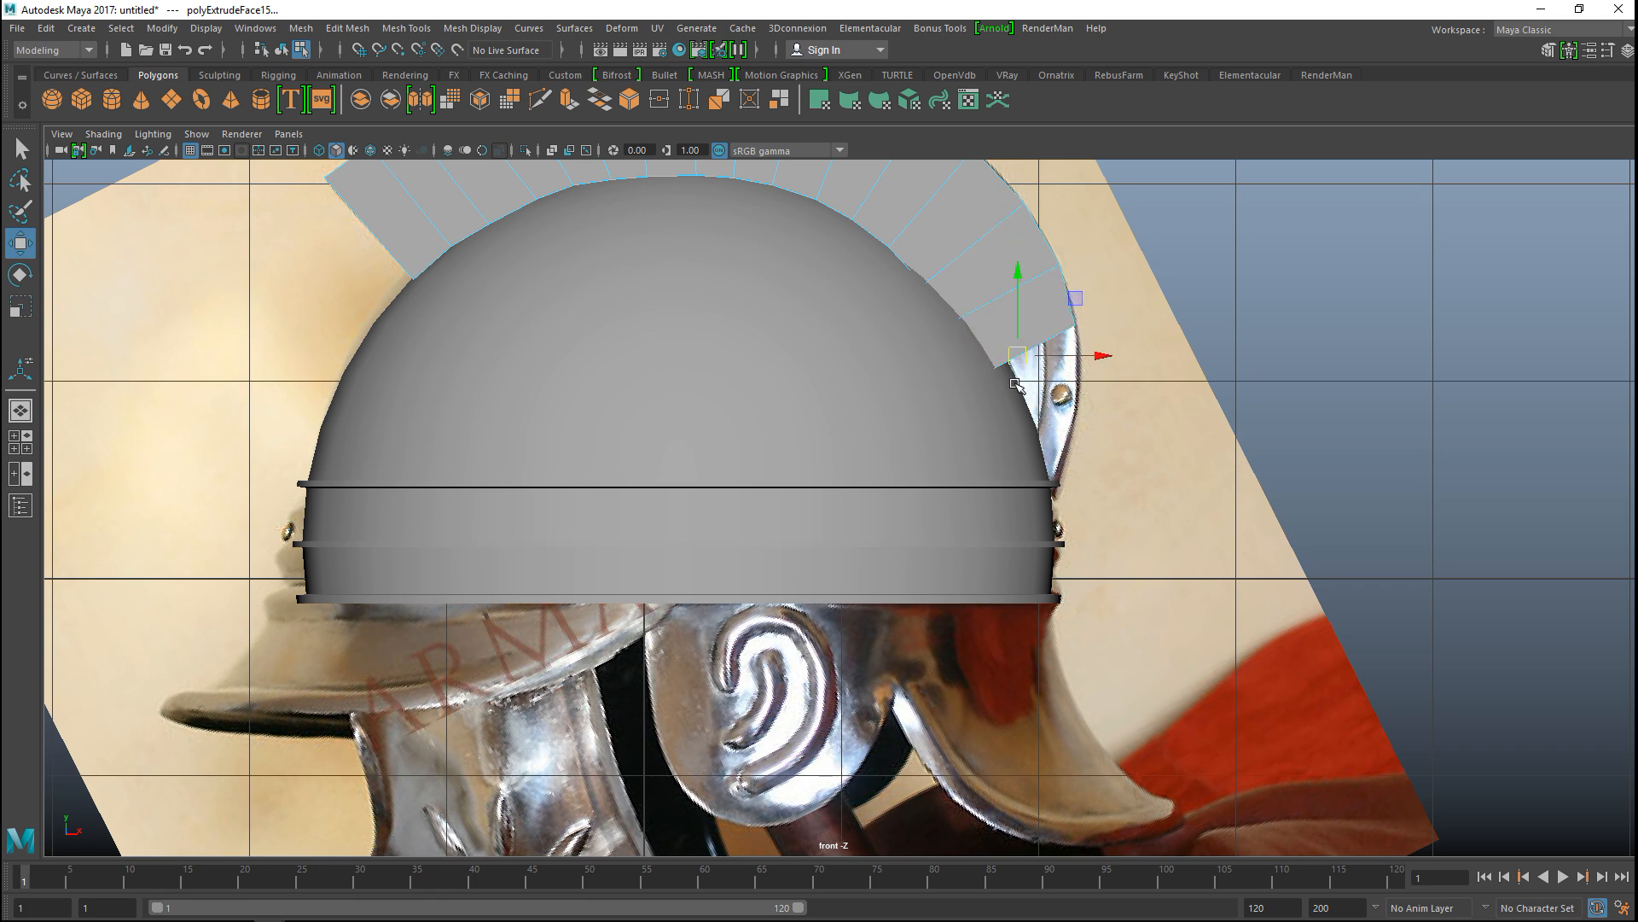
scroll(1018, 384, "up", 5)
scroll(1018, 384, "down", 5)
scroll(1013, 385, "up", 6)
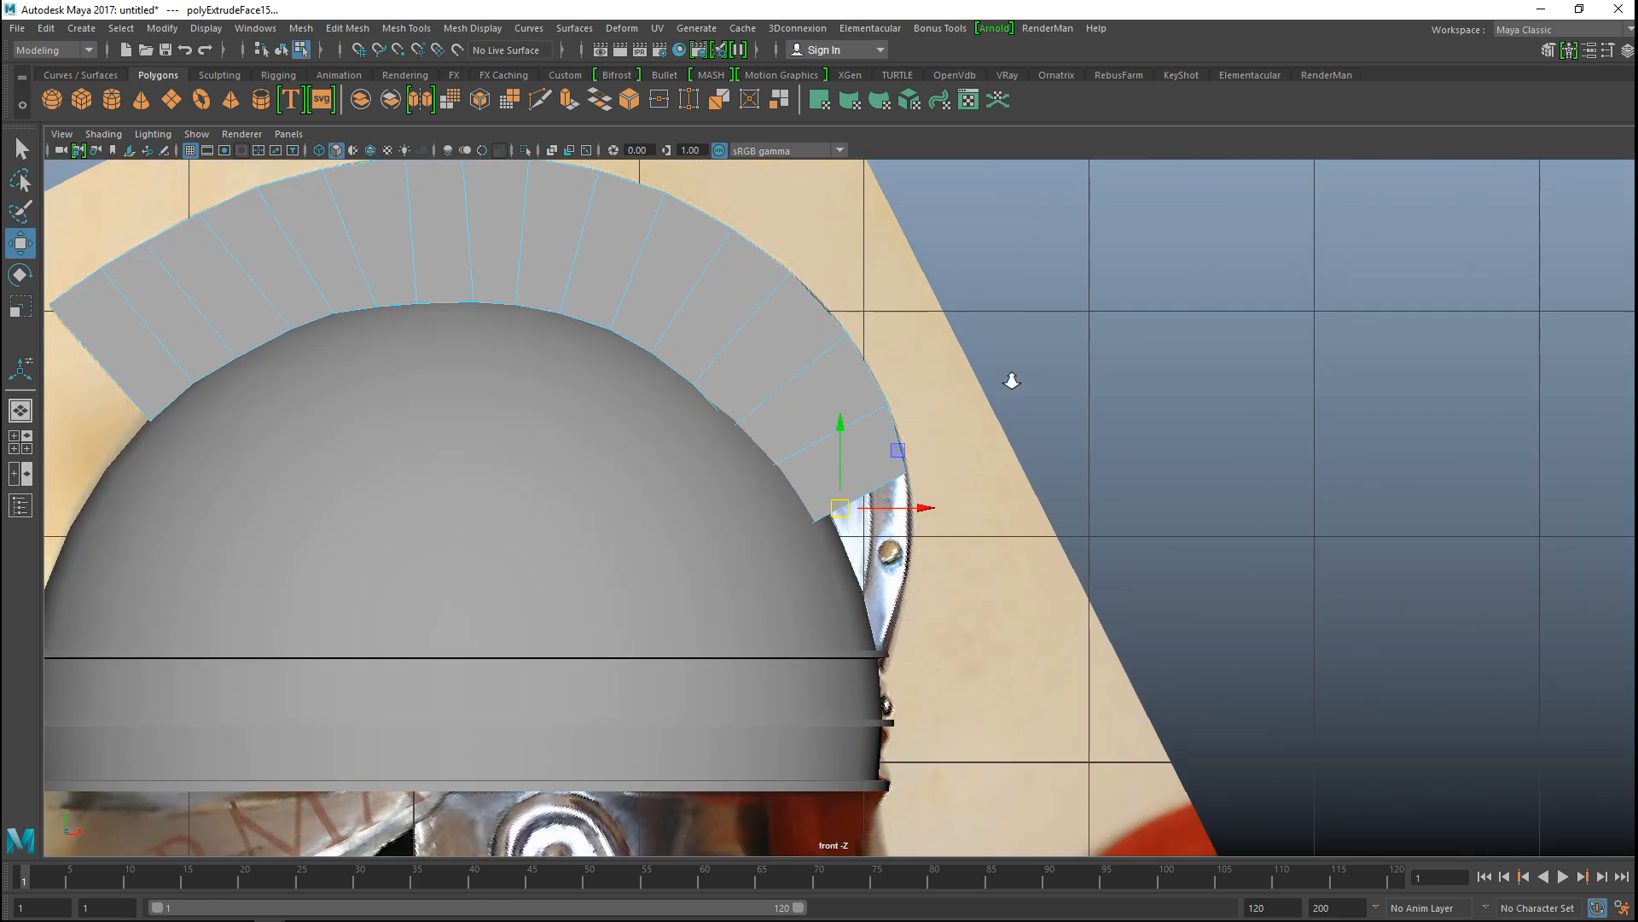
key("e")
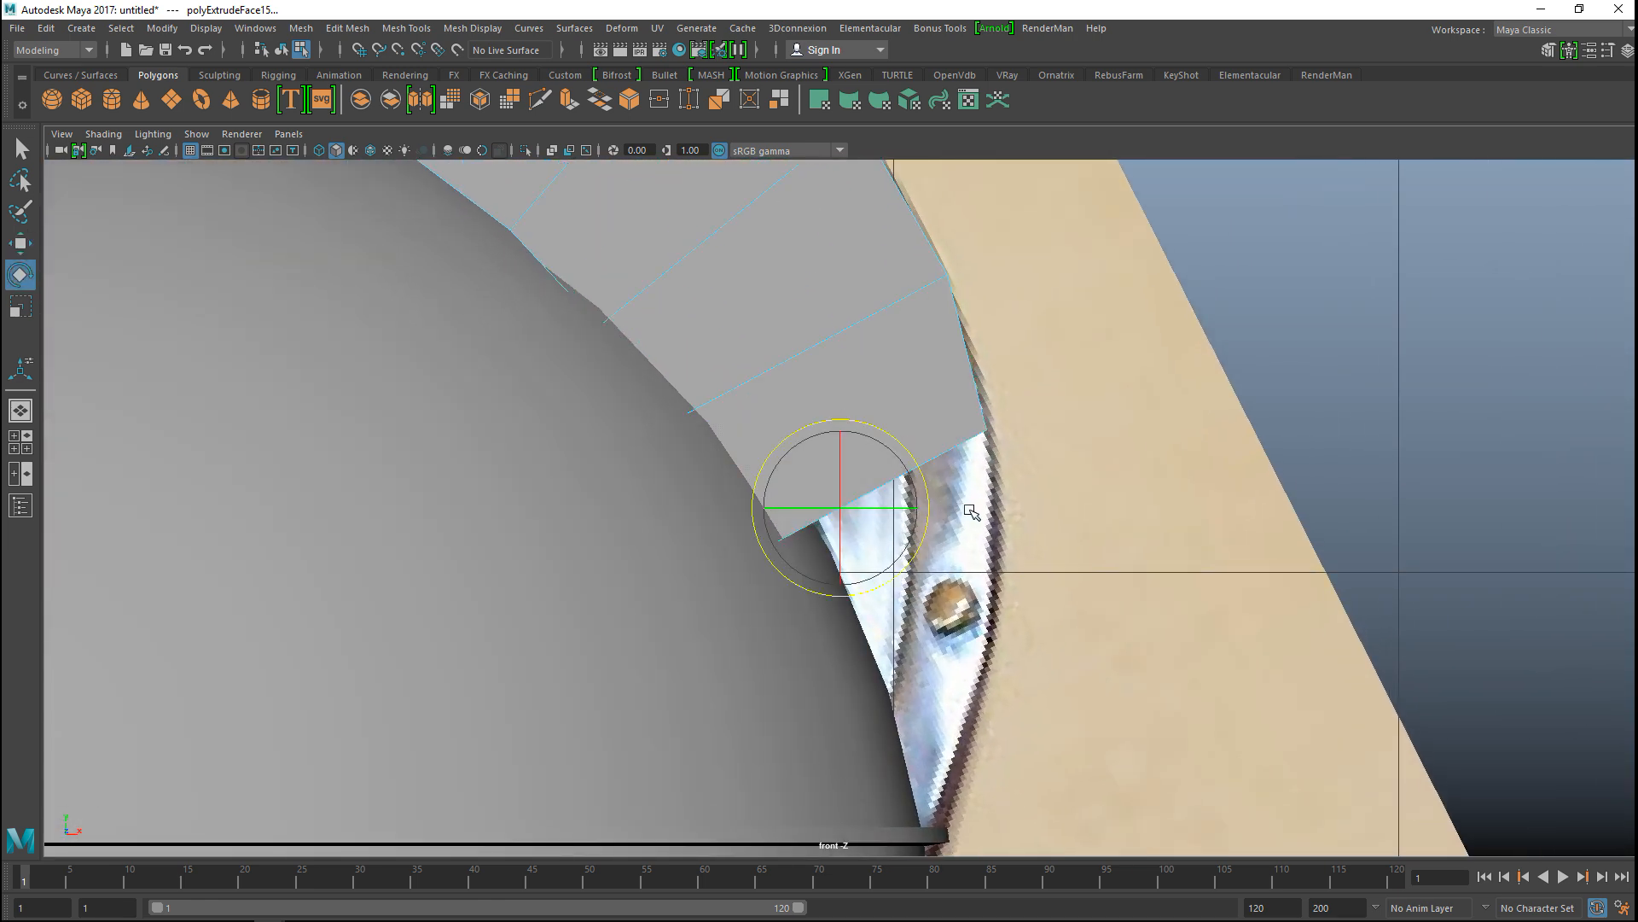
left_click_drag(921, 535, 917, 556)
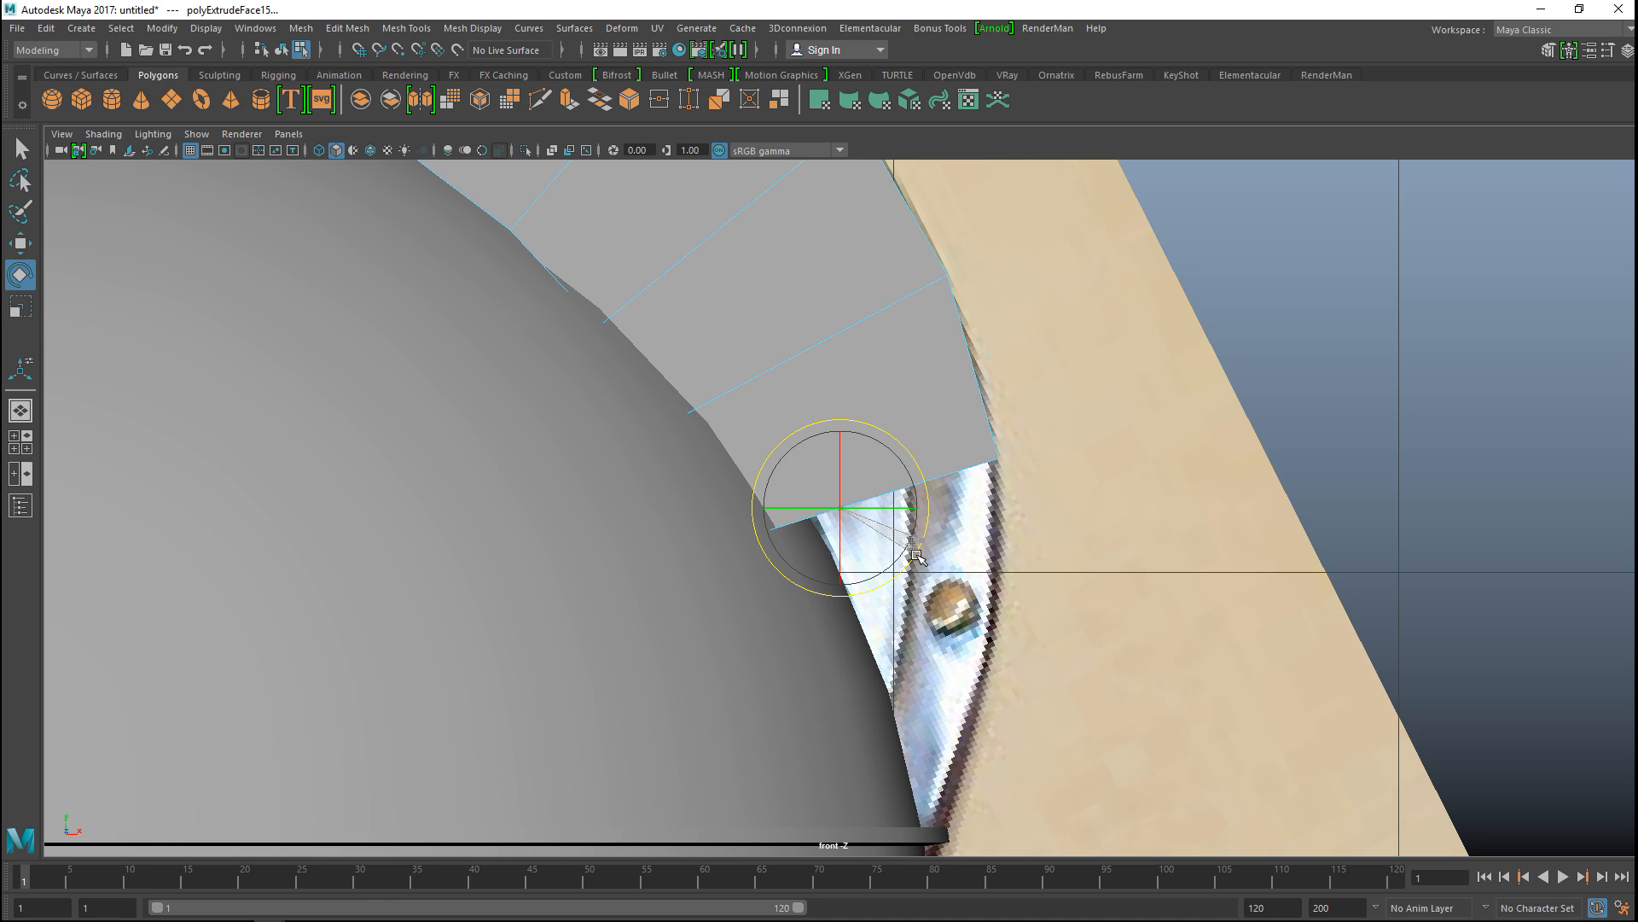
Step: Extrude a short segment straight down to the lowest rivet and rotate its end face until almost horizontal
key("ctrl+e")
key("w")
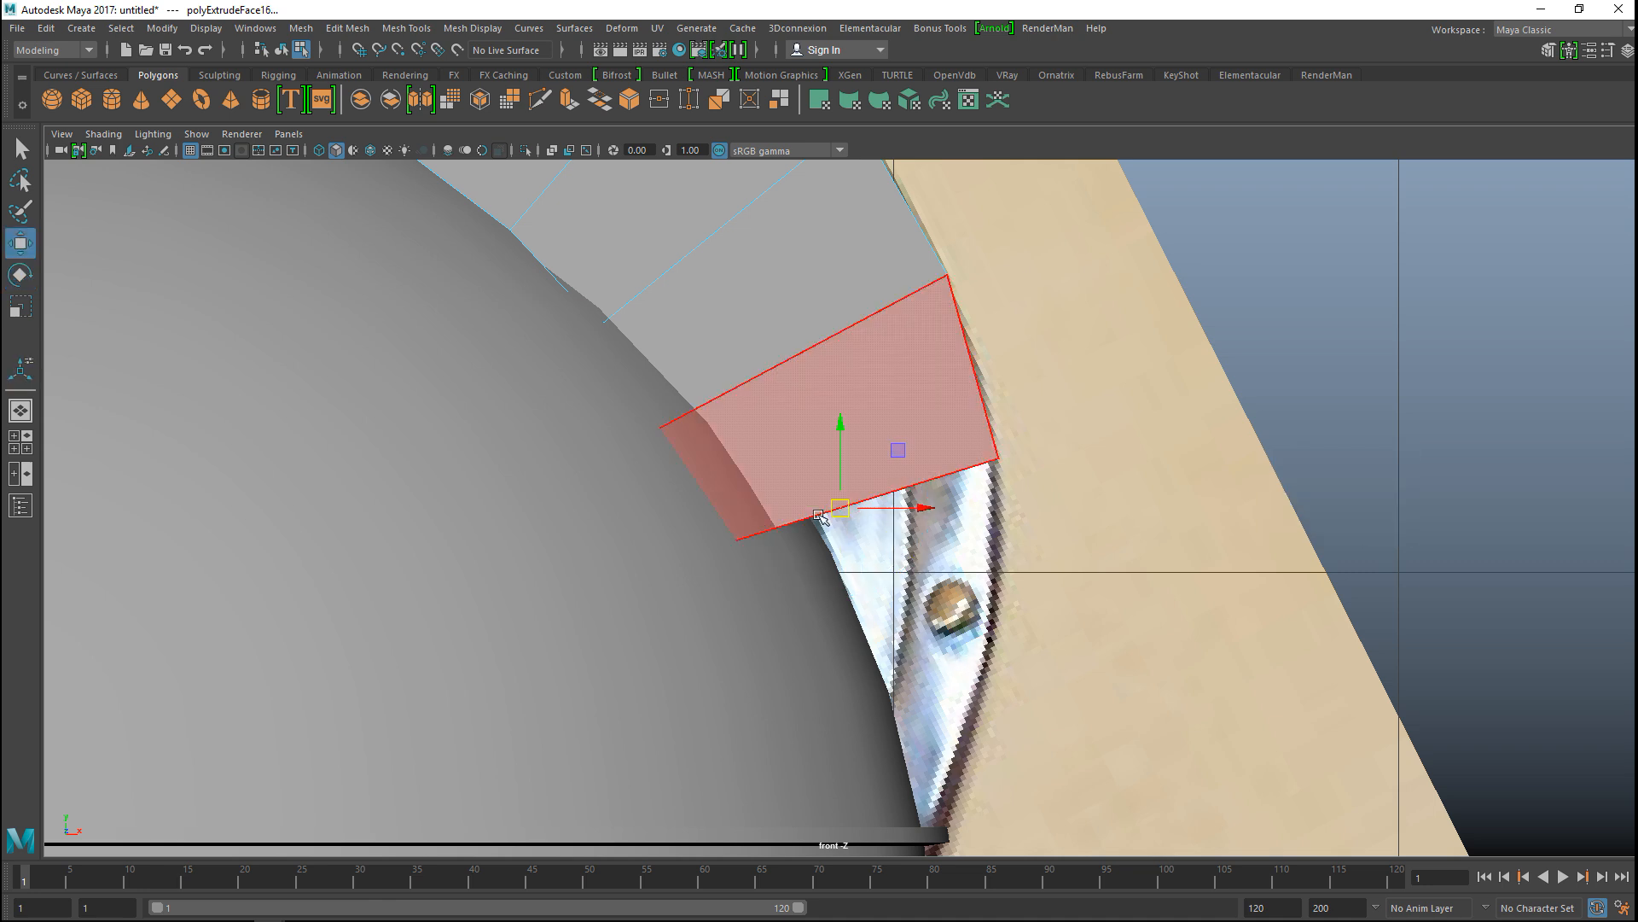
left_click_drag(842, 510, 843, 627)
key("e")
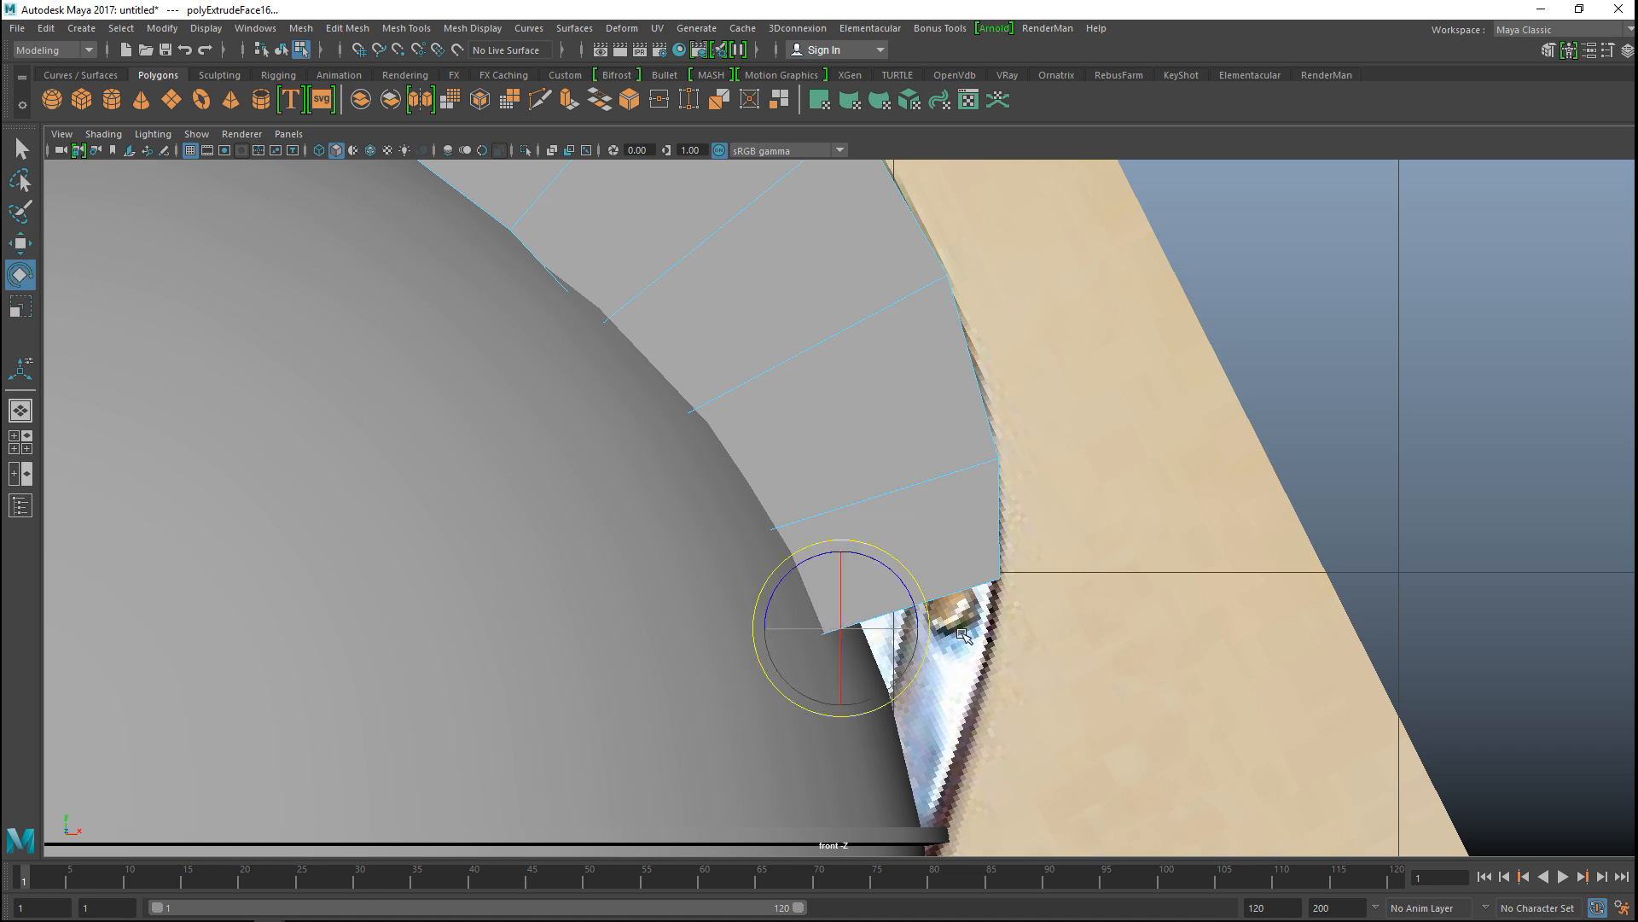
left_click_drag(918, 674, 911, 841)
Step: Extrude a segment below the lowest rivet and shift its end inward along the crest's narrowing tail
key("ctrl+e")
key("w")
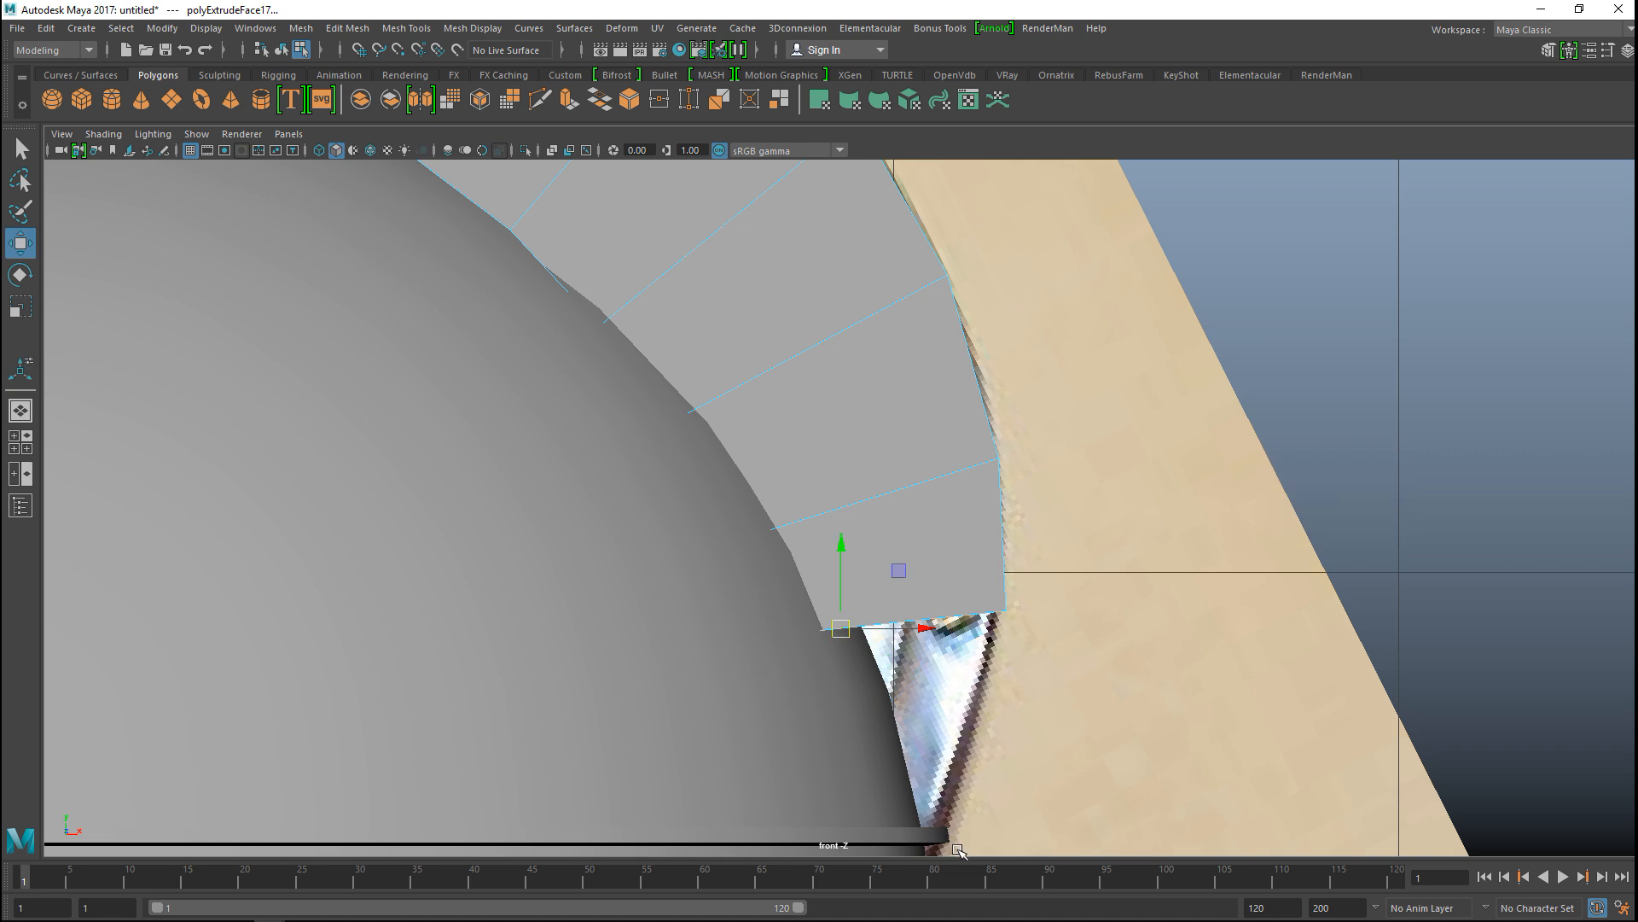
left_click_drag(841, 630, 812, 756)
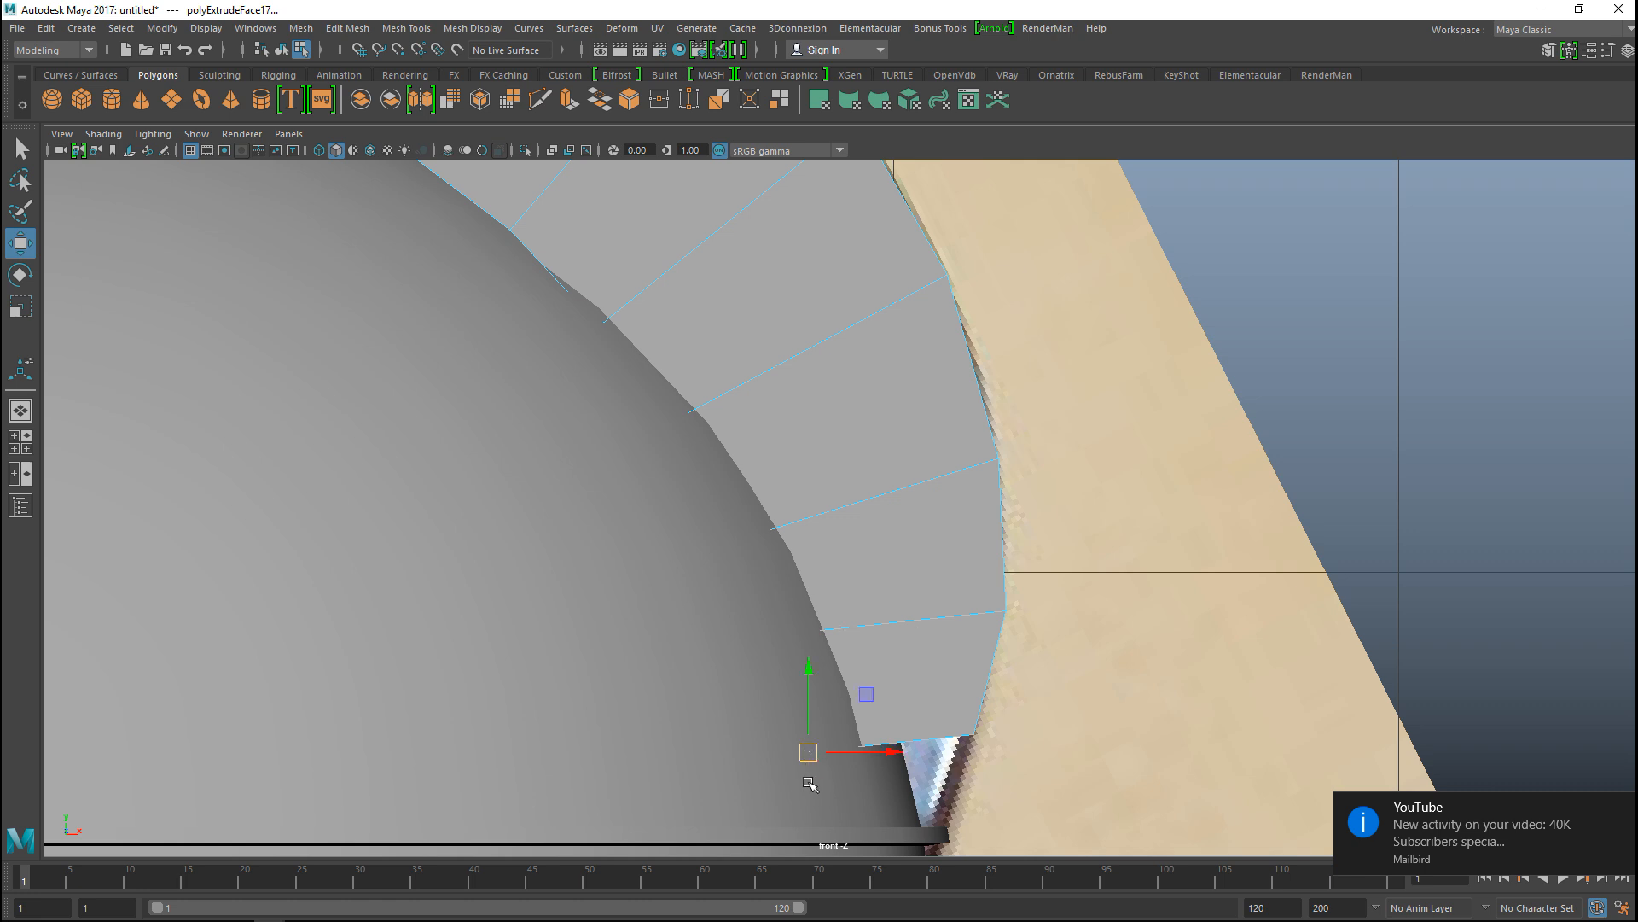
Step: Extrude a final crest segment down to the helmet's upper band, level its end face horizontally and raise it onto the band
key("ctrl+e")
key("w")
left_click_drag(808, 755, 782, 838)
key("e")
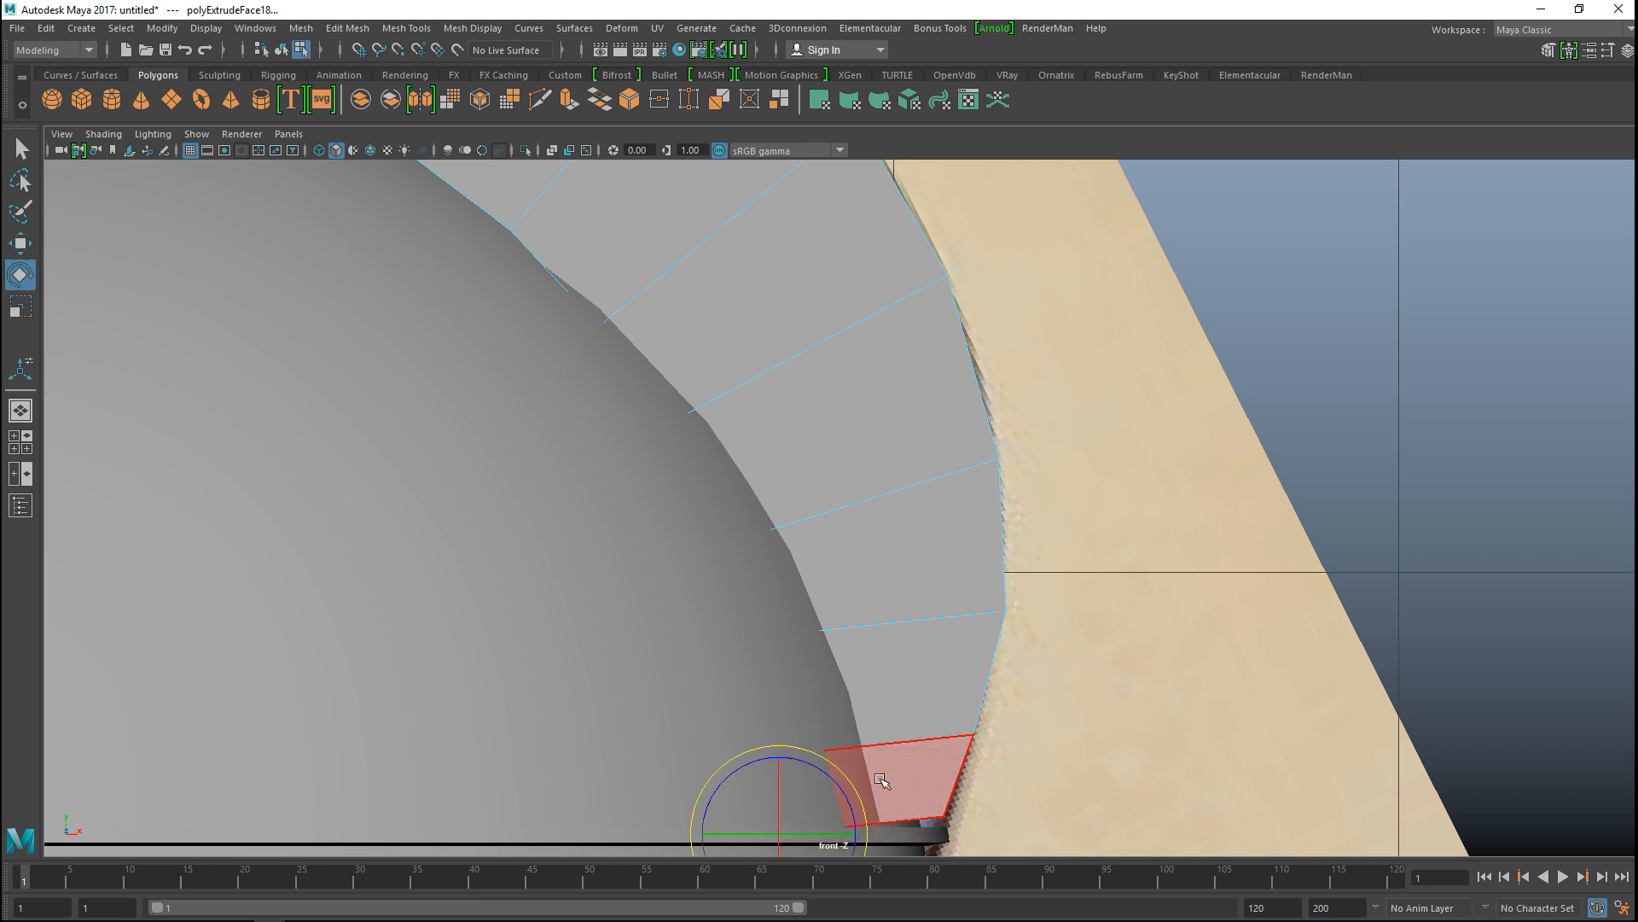
left_click_drag(856, 789, 859, 806)
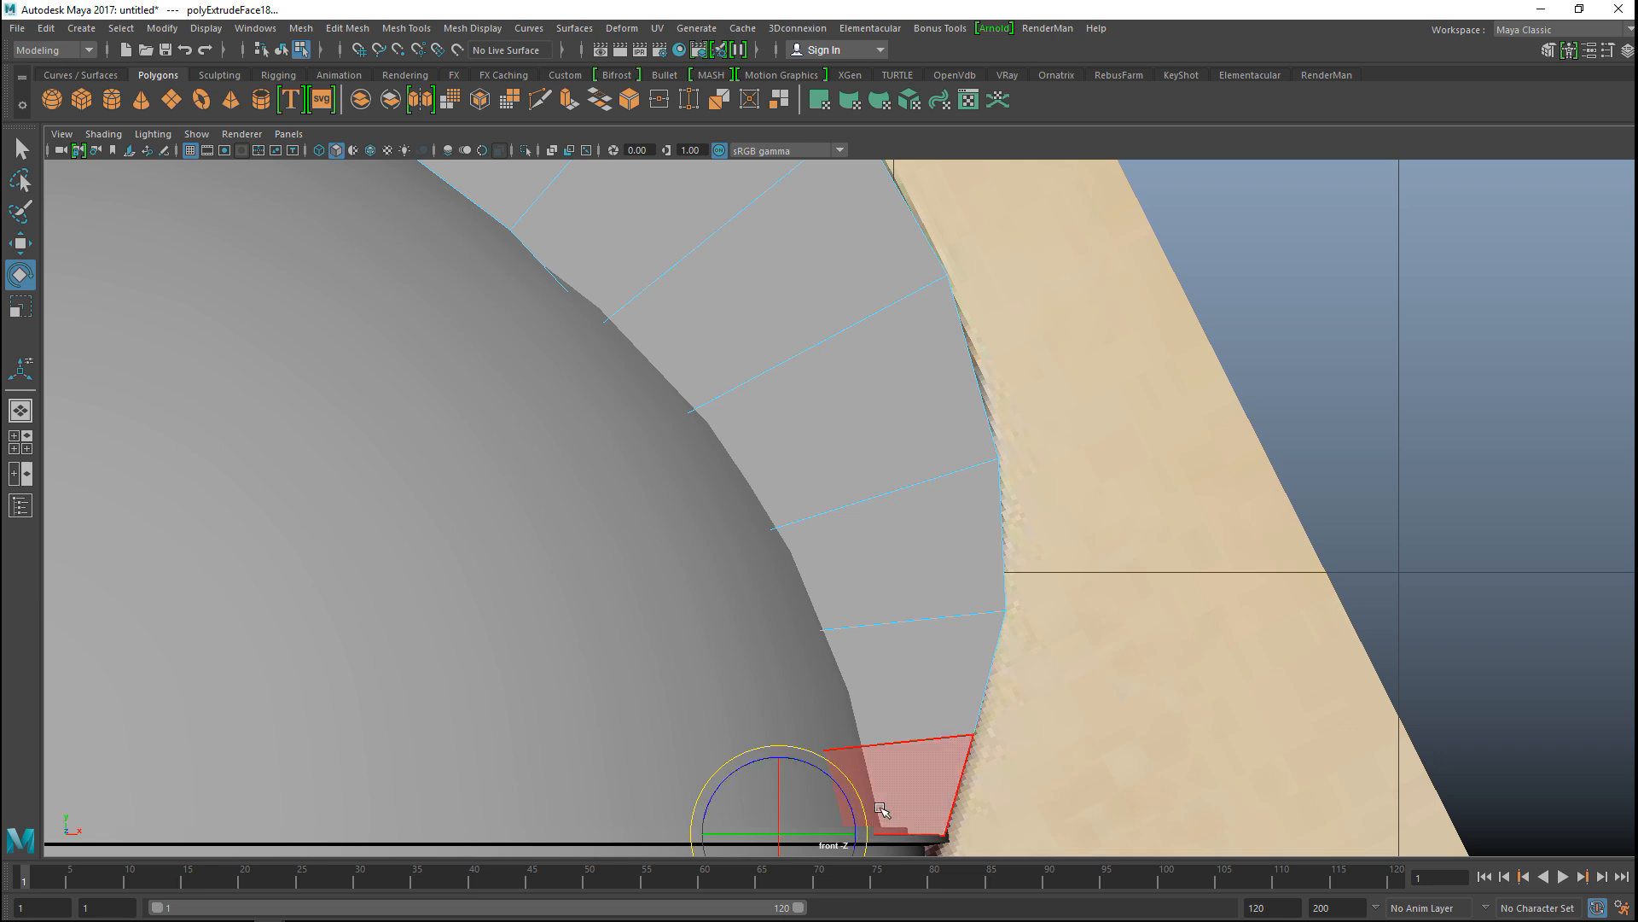
key("w")
left_click_drag(778, 760, 784, 749)
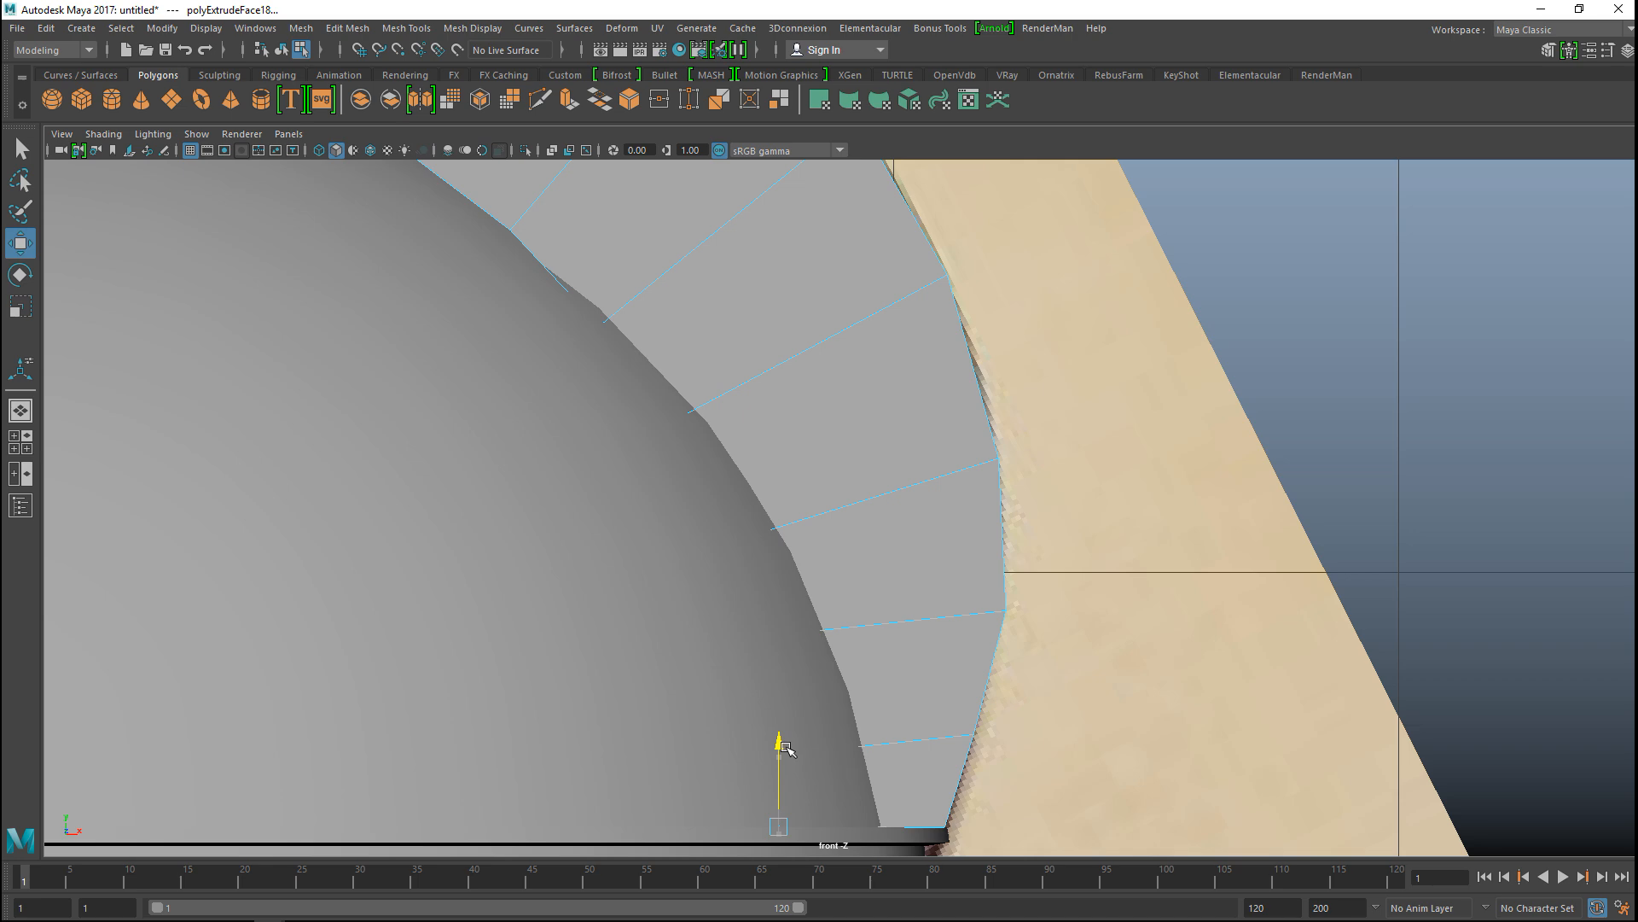
Step: In wireframe display, move the inner vertices of the crest's front end and the adjacent inner pair onto the dome's outline
scroll(787, 749, "down", 5)
scroll(775, 751, "up", 4)
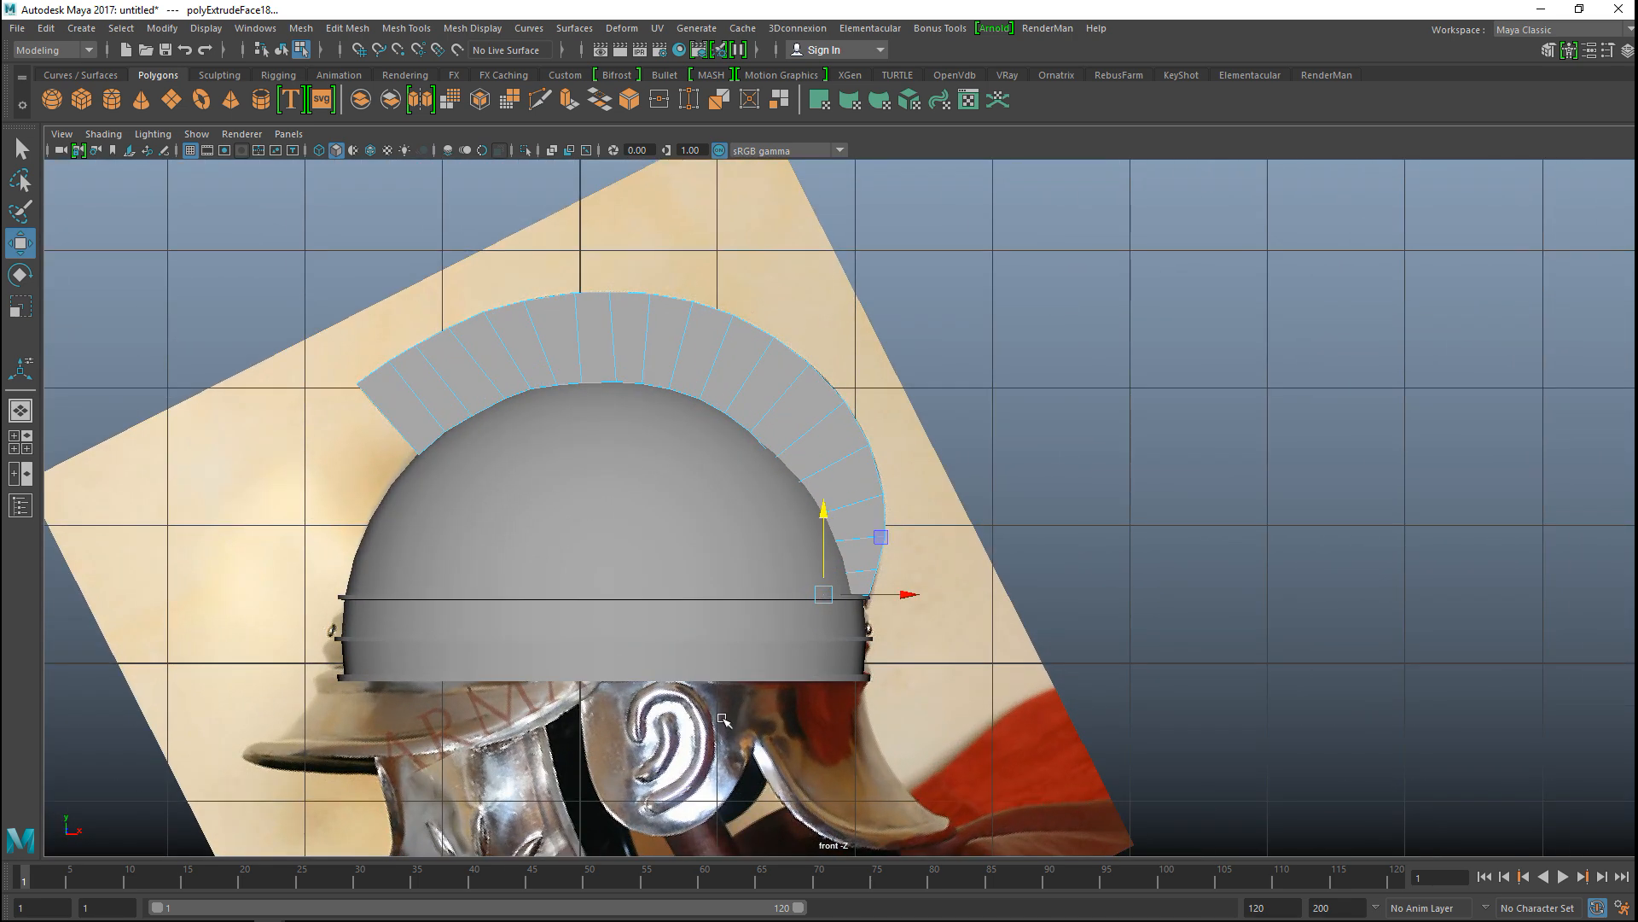
middle_click_drag(724, 719, 855, 759, "alt")
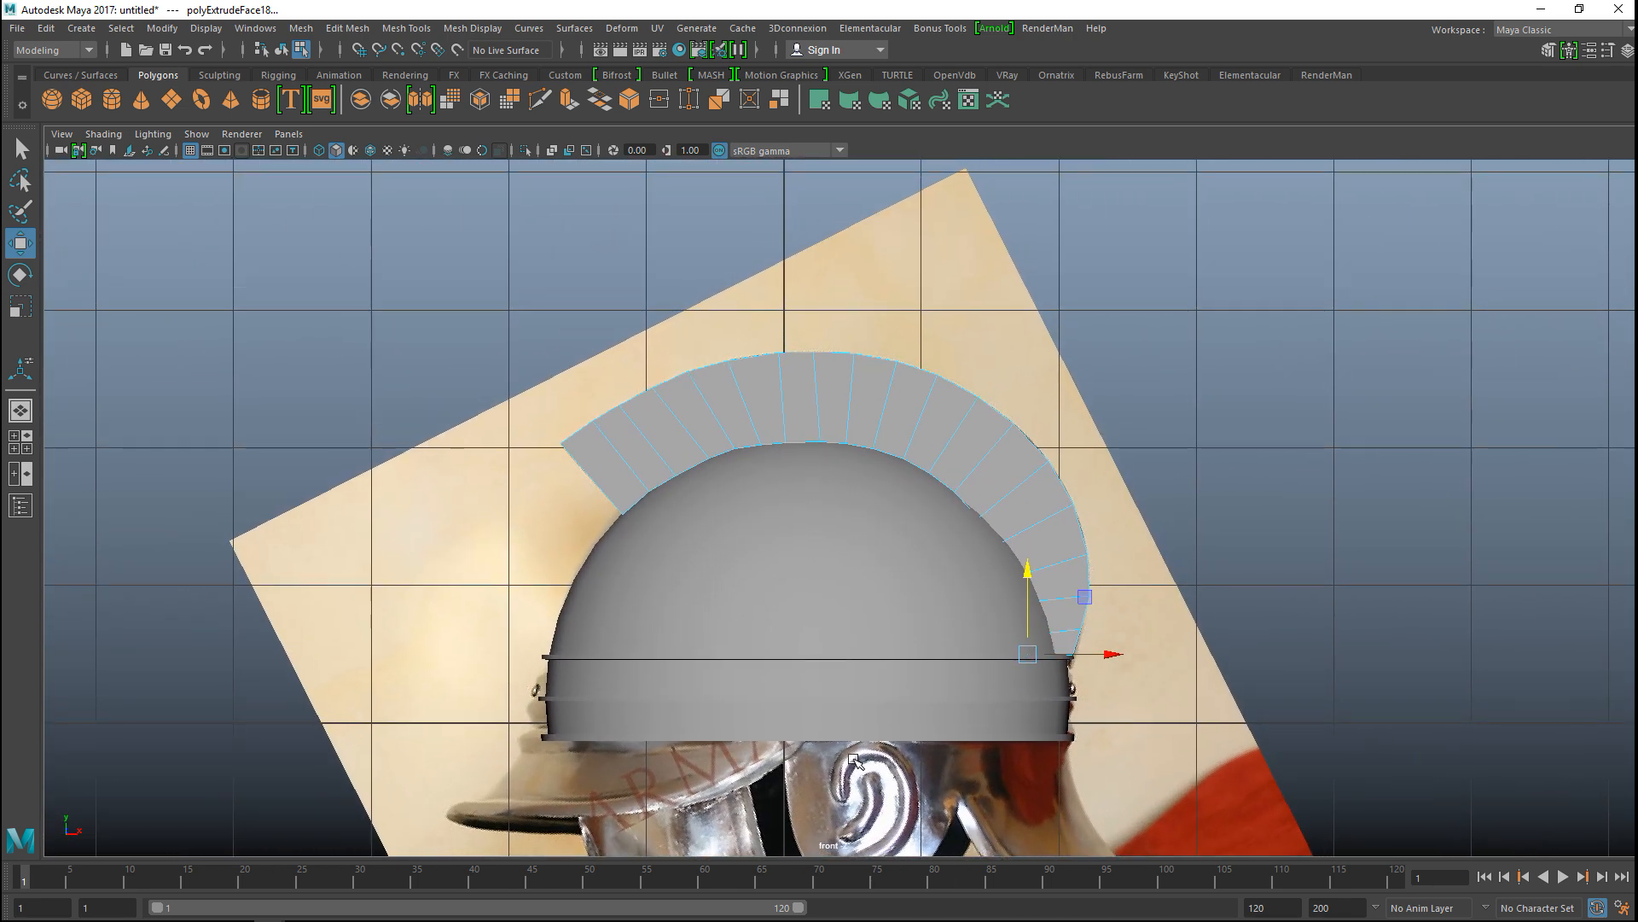
key("4")
scroll(742, 642, "up", 5)
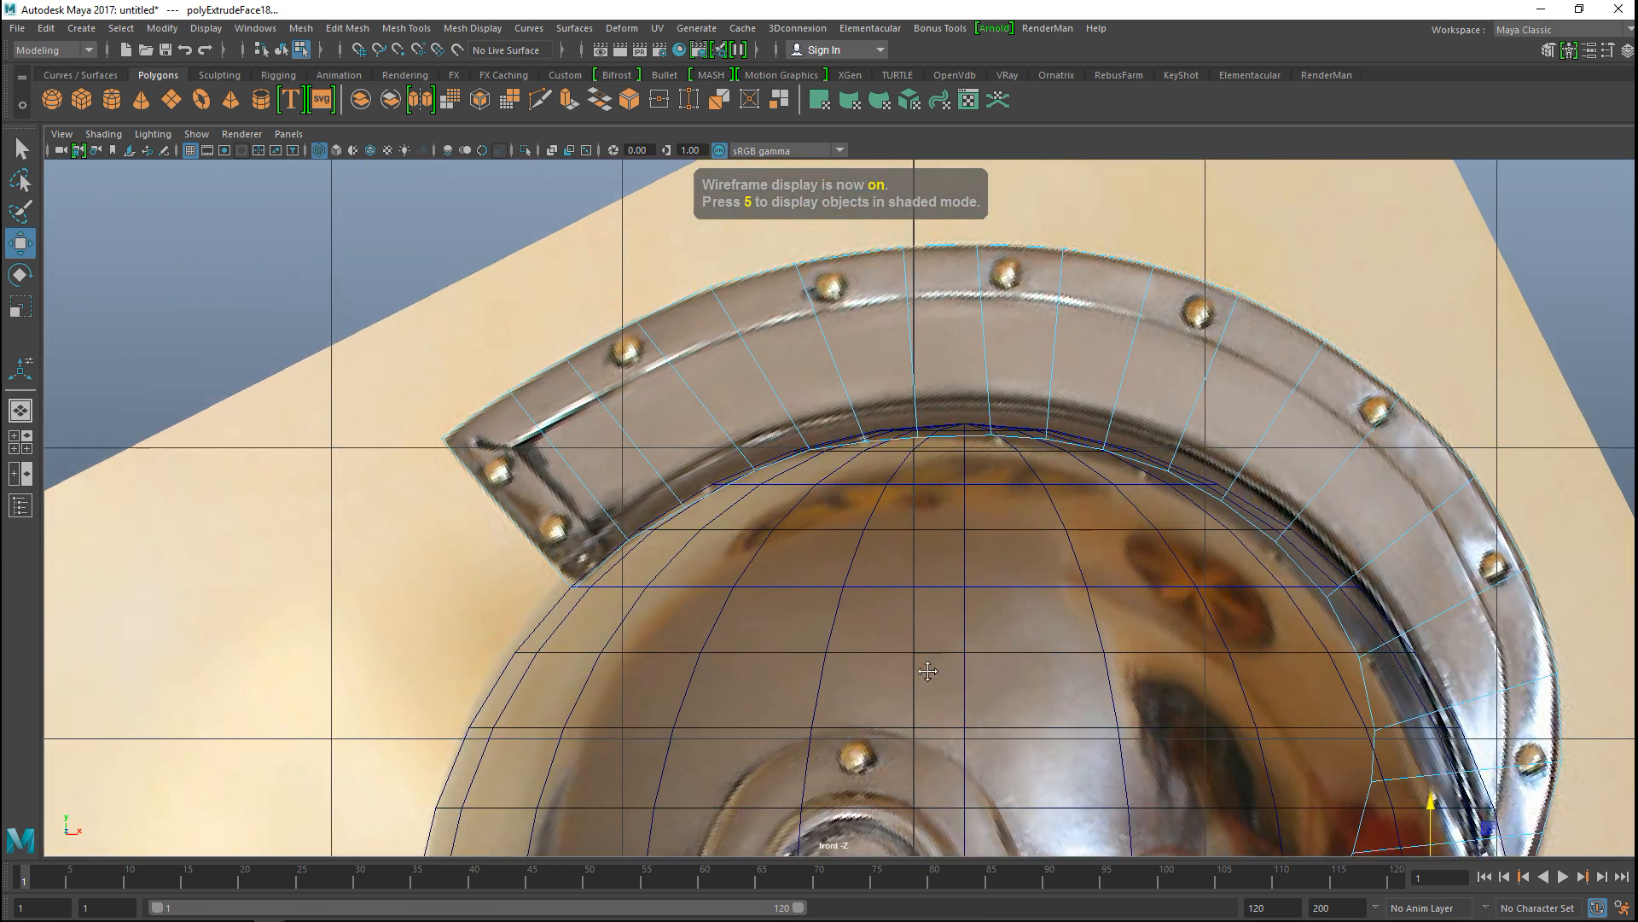
scroll(930, 661, "up", 5)
middle_click_drag(768, 644, 888, 629, "alt")
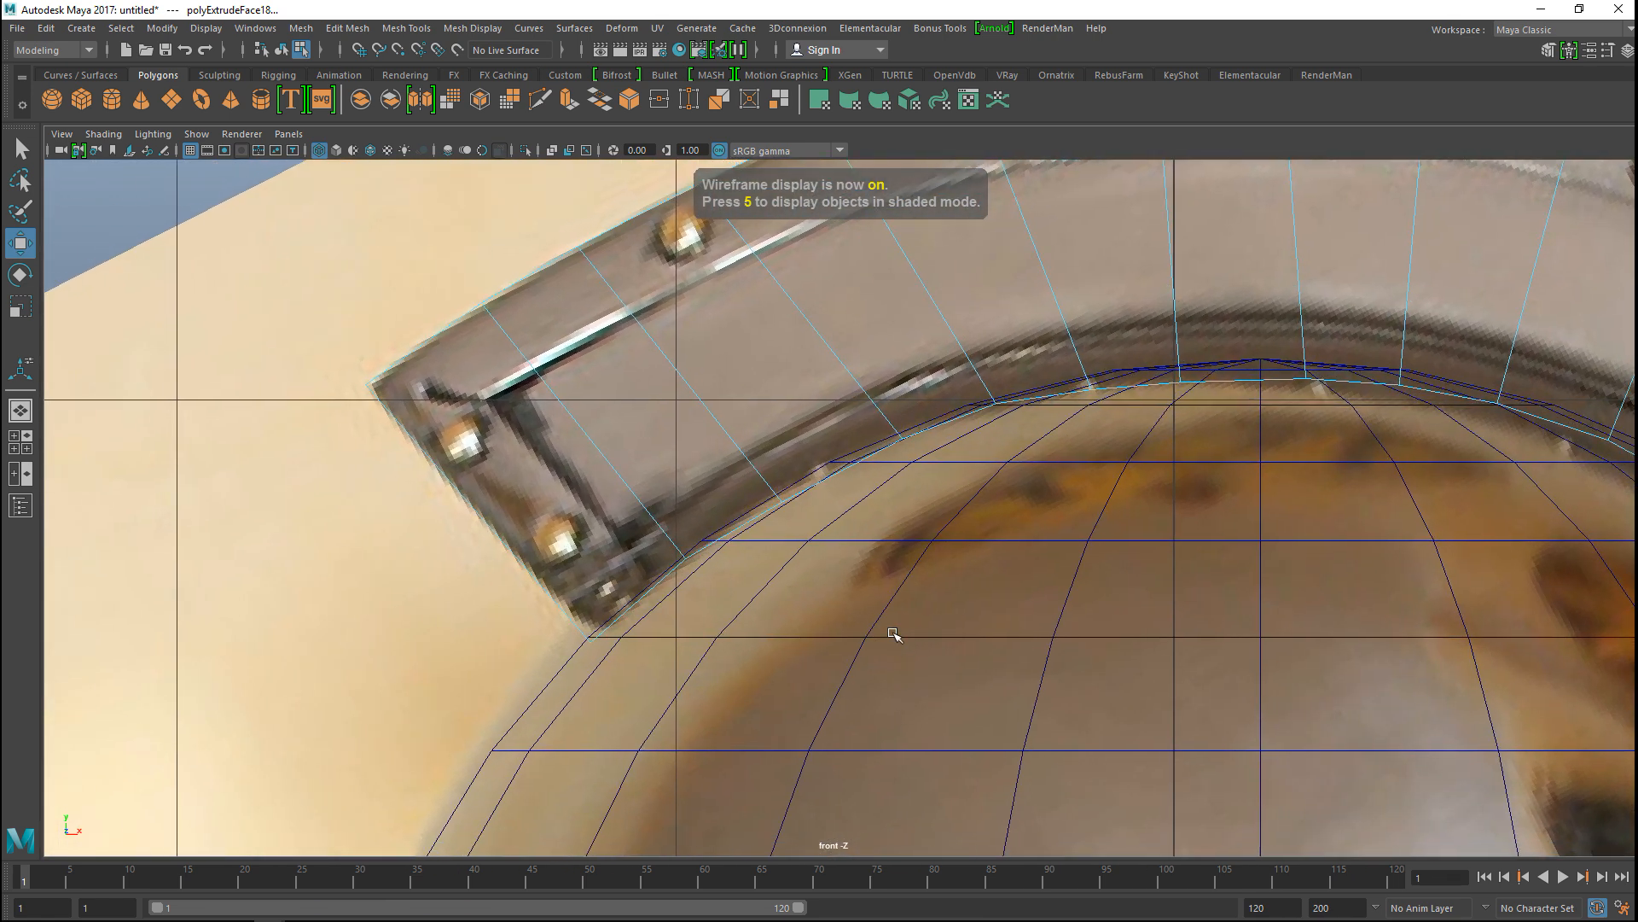
right_click_drag(568, 550, 568, 405)
left_click(585, 644)
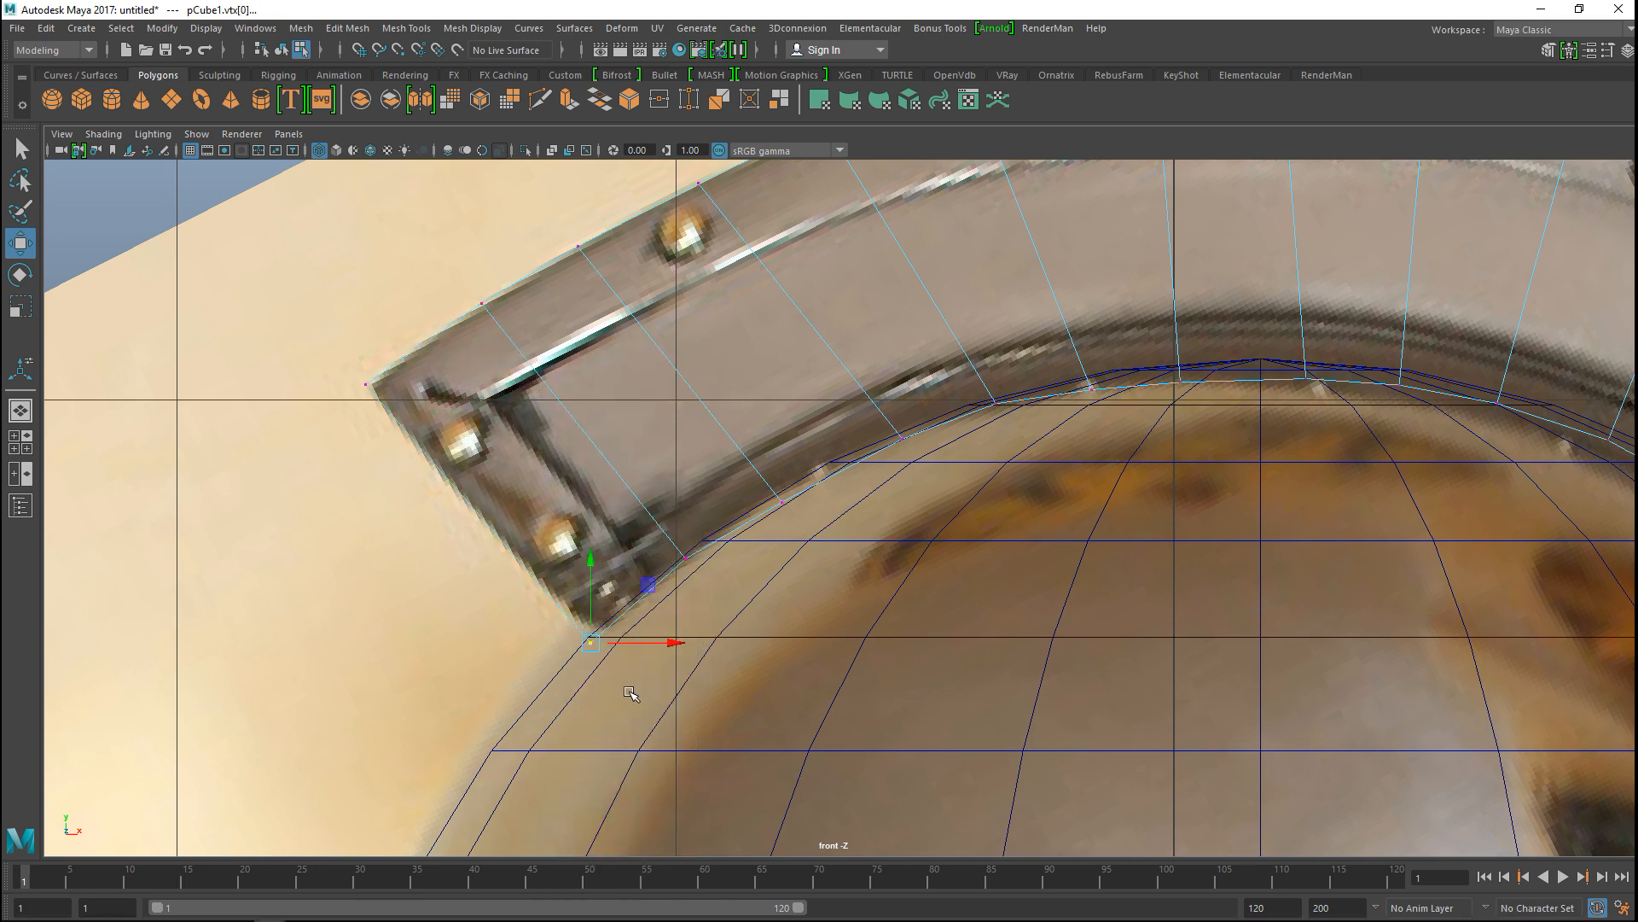
scroll(623, 680, "up", 5)
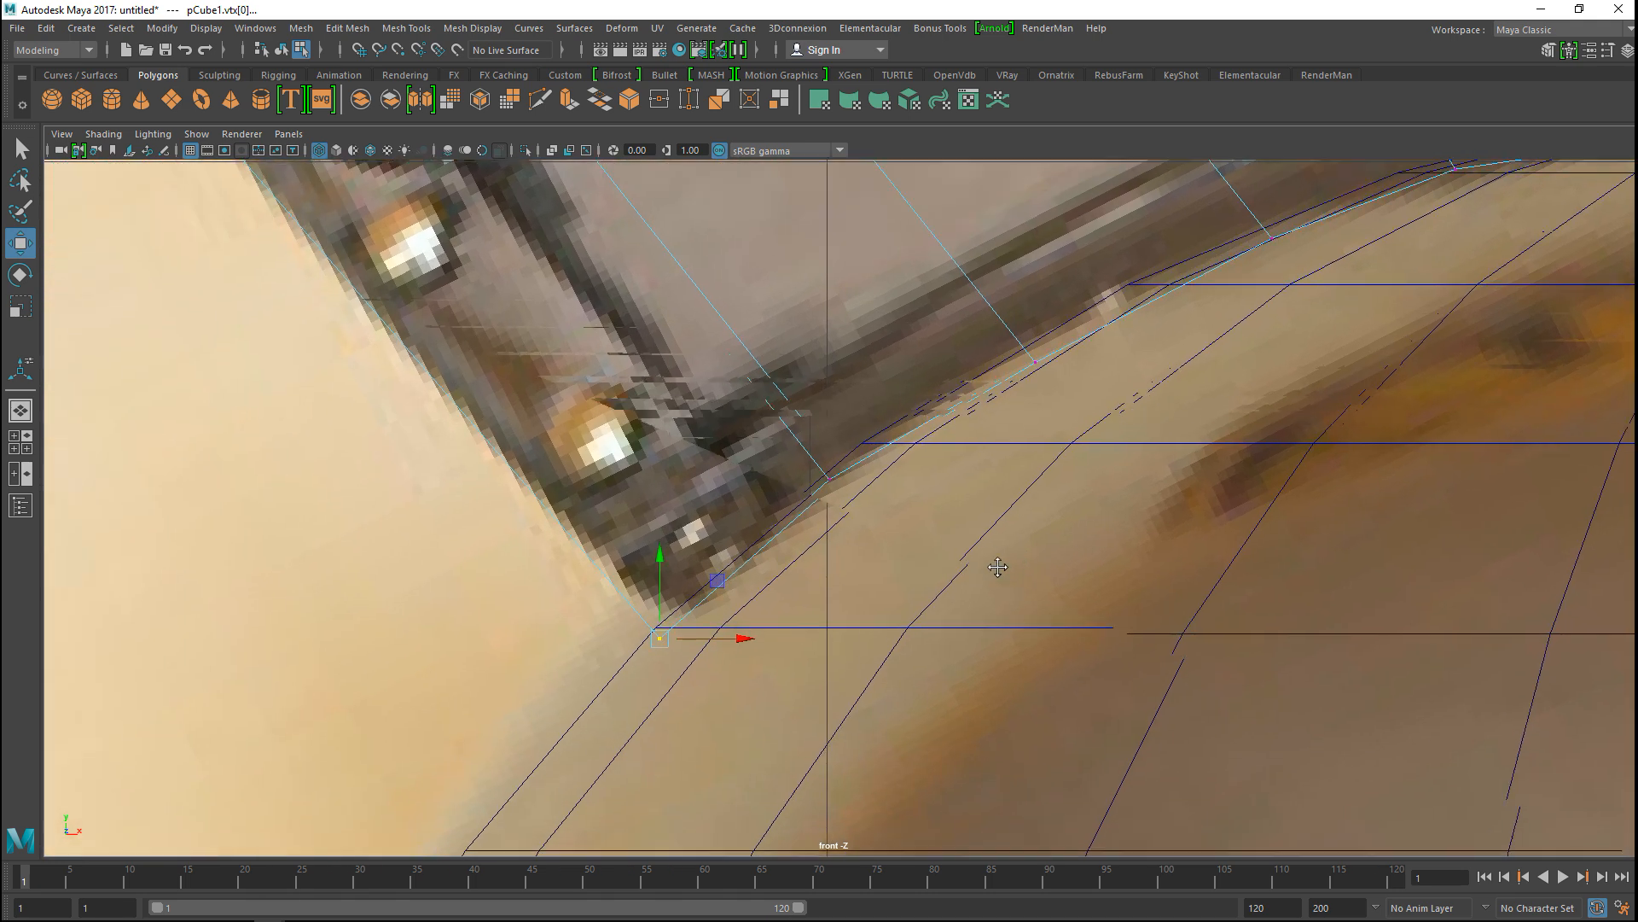
left_click_drag(700, 628, 694, 616)
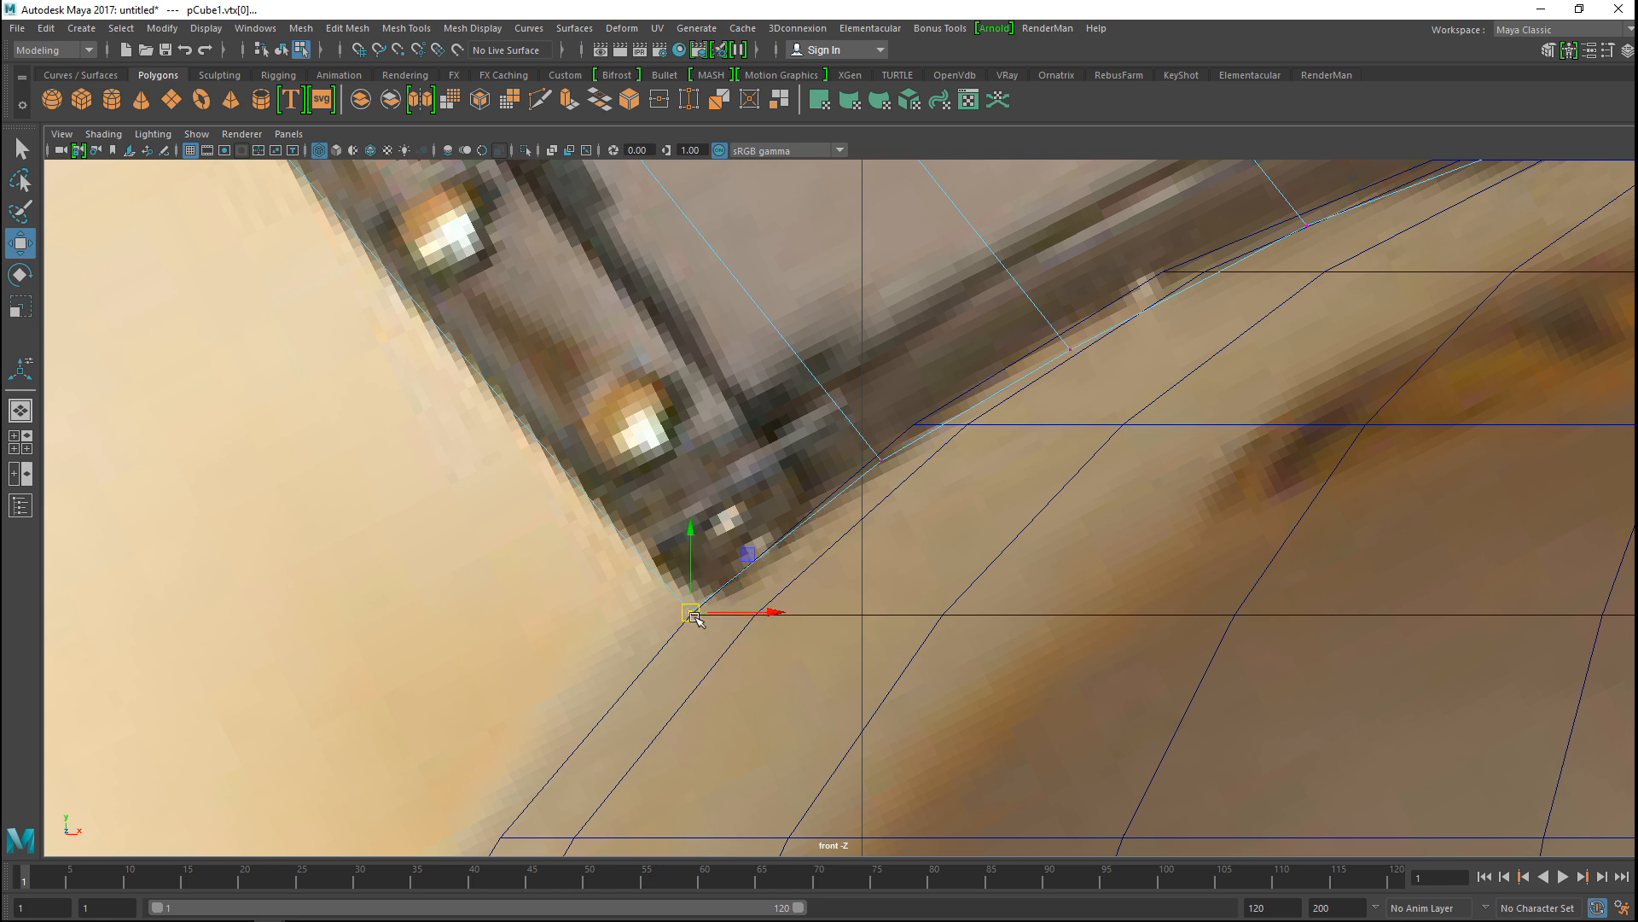
left_click(886, 462)
left_click_drag(884, 459, 879, 456)
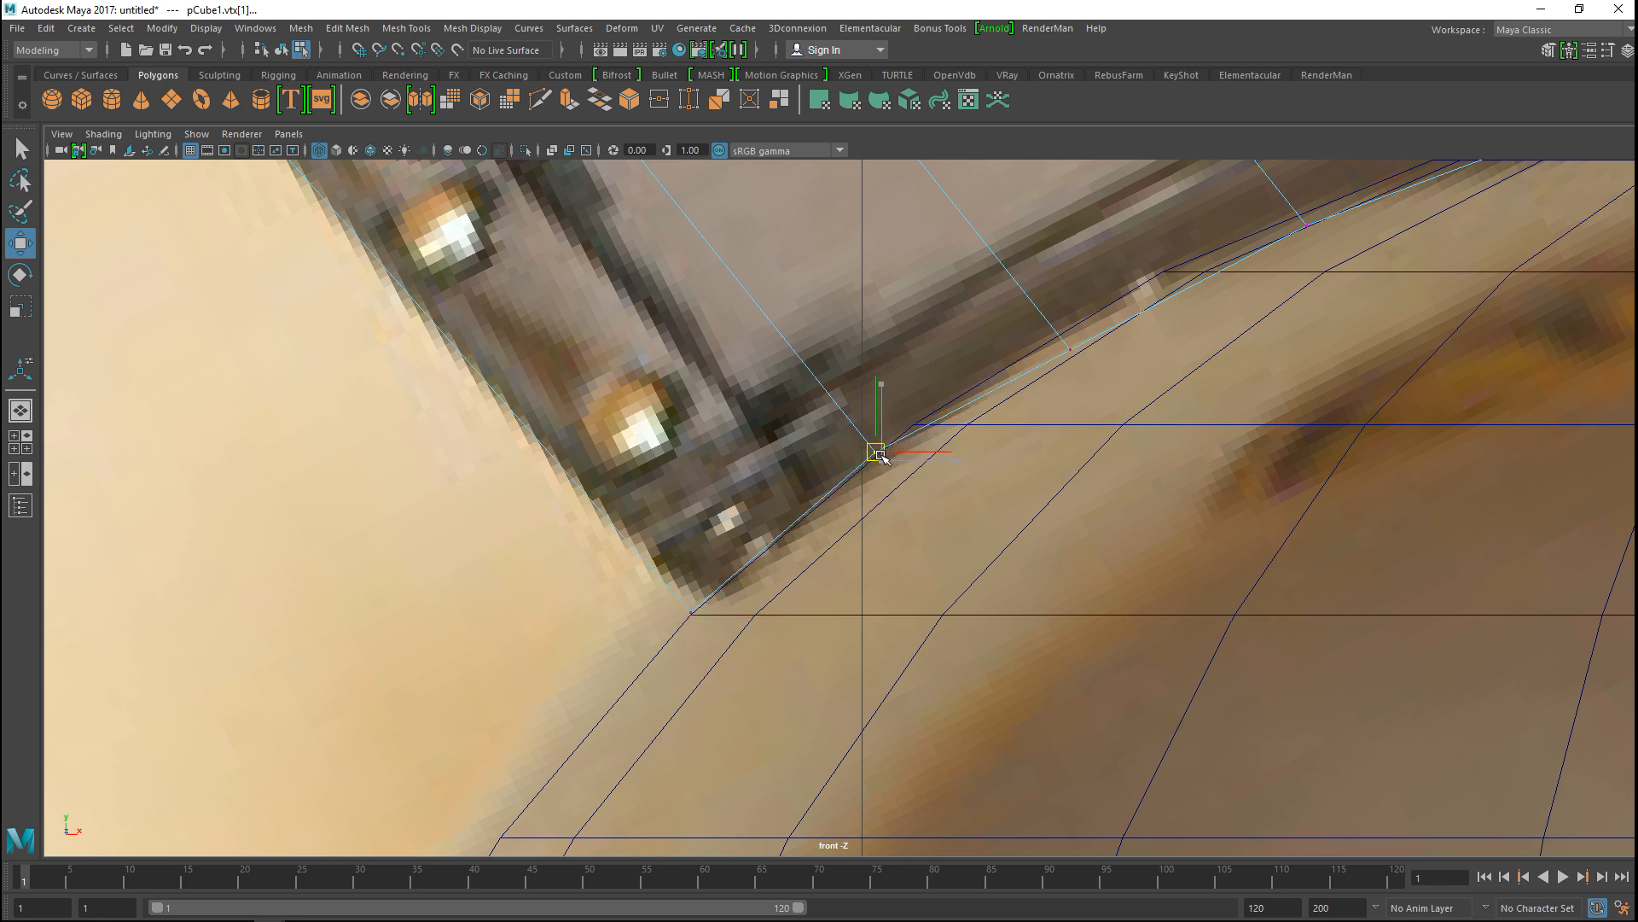
Step: Move the third and fourth inner vertex pairs from the crest's front end up onto the dome's outline
middle_click_drag(954, 514, 773, 822, "alt")
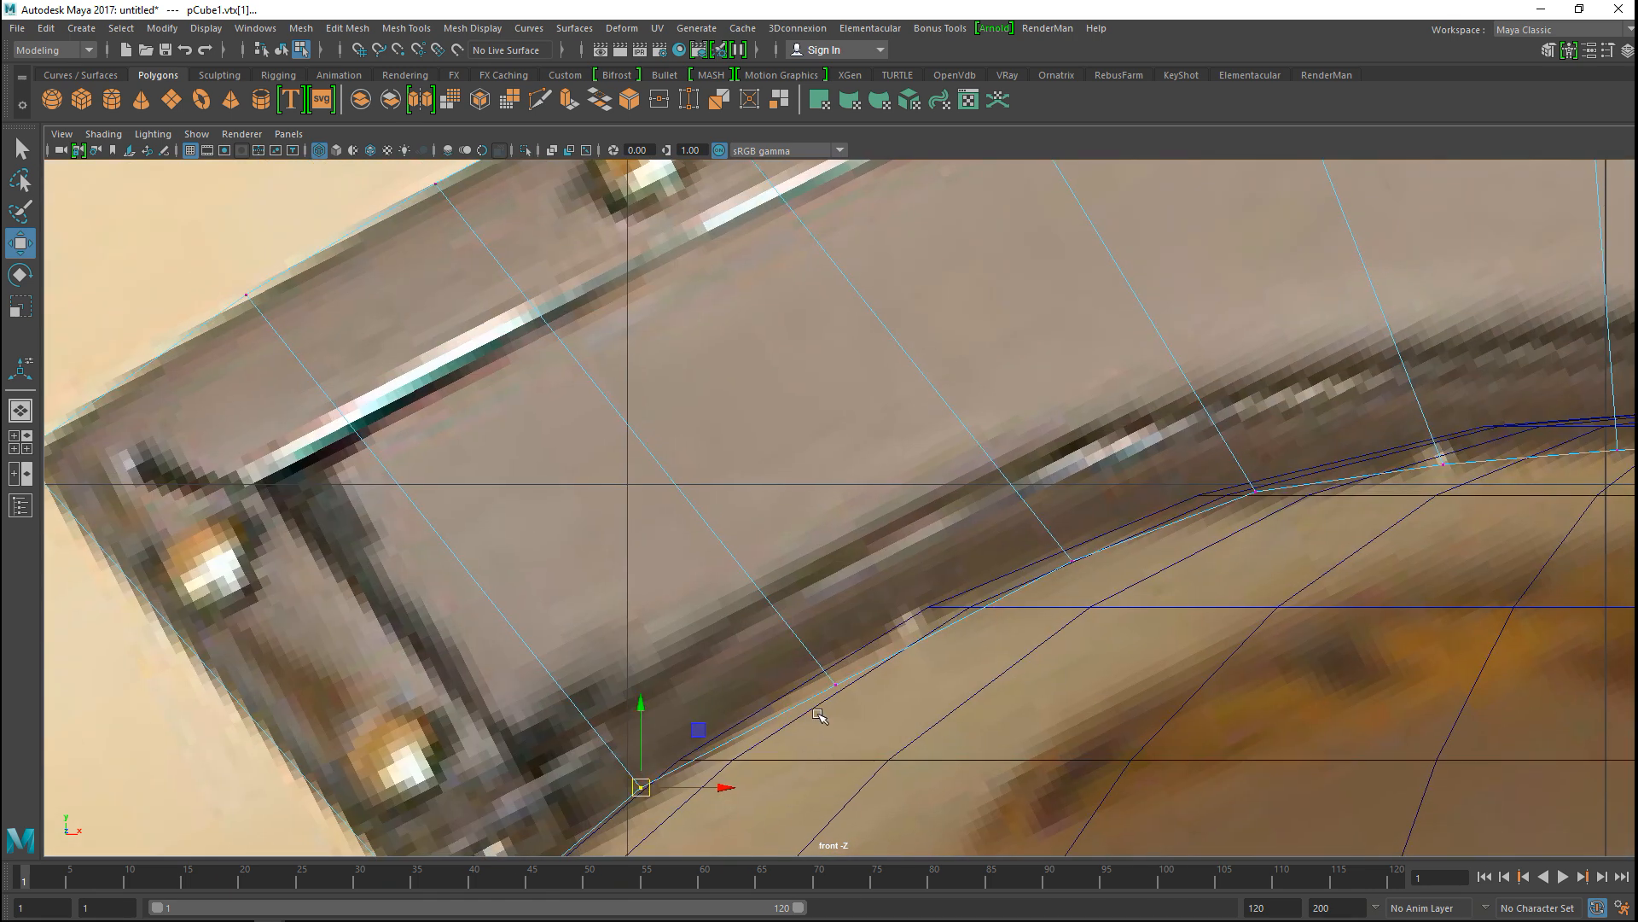
mouse_move(823, 682)
left_mouse_down()
mouse_move(859, 701)
mouse_move(821, 672)
left_mouse_up()
left_click_drag(1084, 570, 1057, 551)
middle_click_drag(1092, 640, 906, 692, "alt")
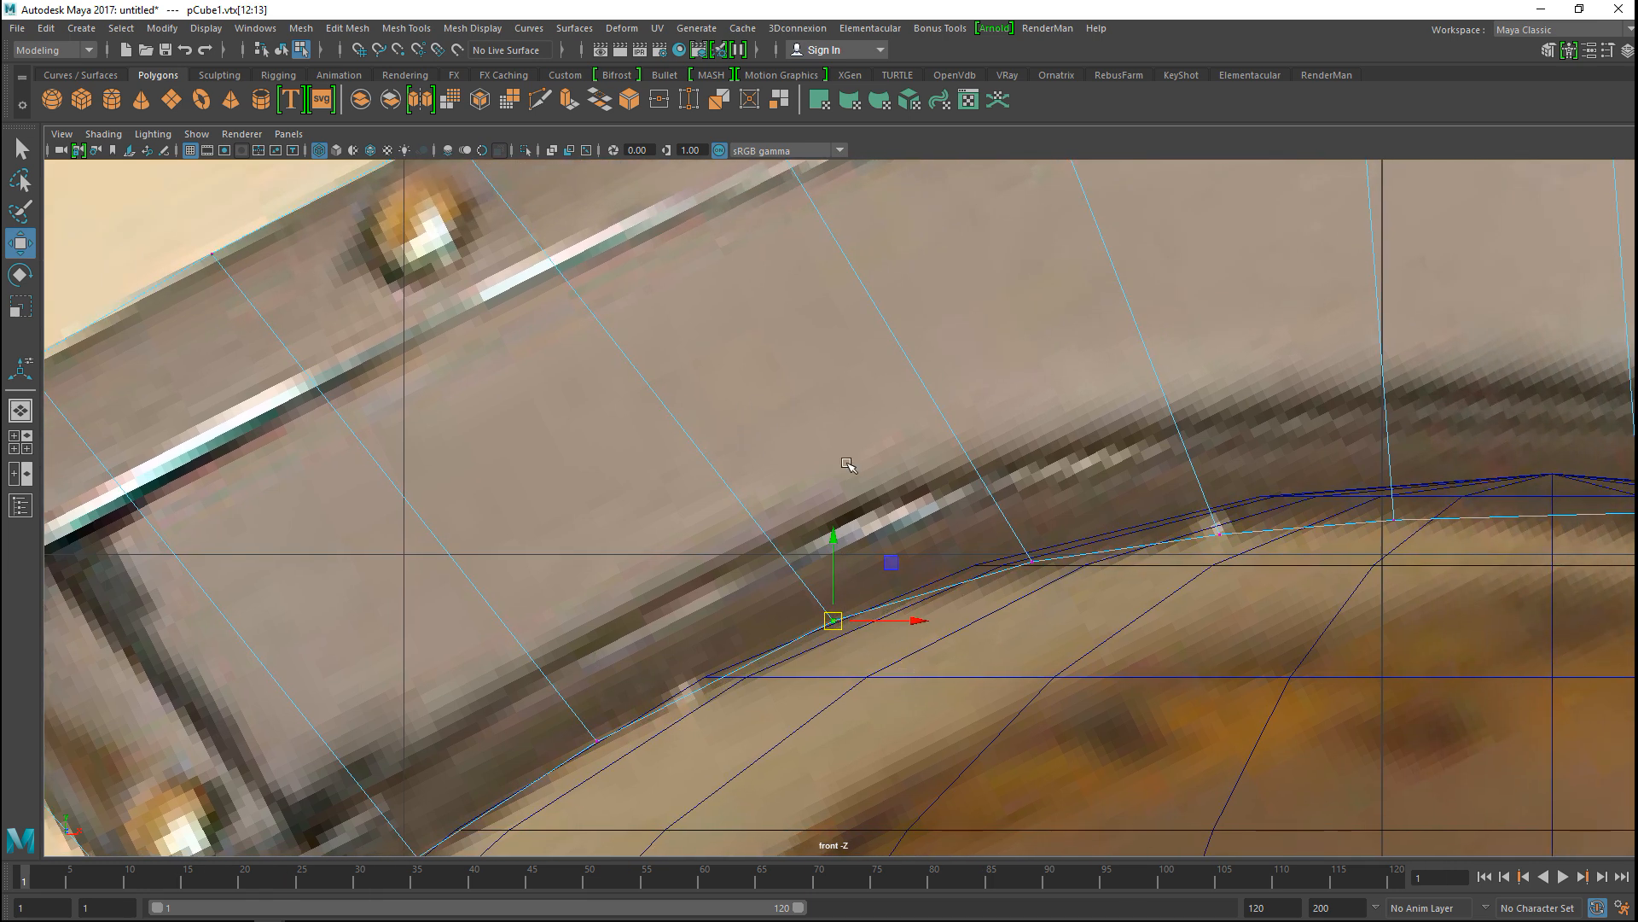
Step: Turn on X-Ray shading, raise the fifth and sixth inner vertex pairs toward the dome's outline, and return to wireframe display
key("5")
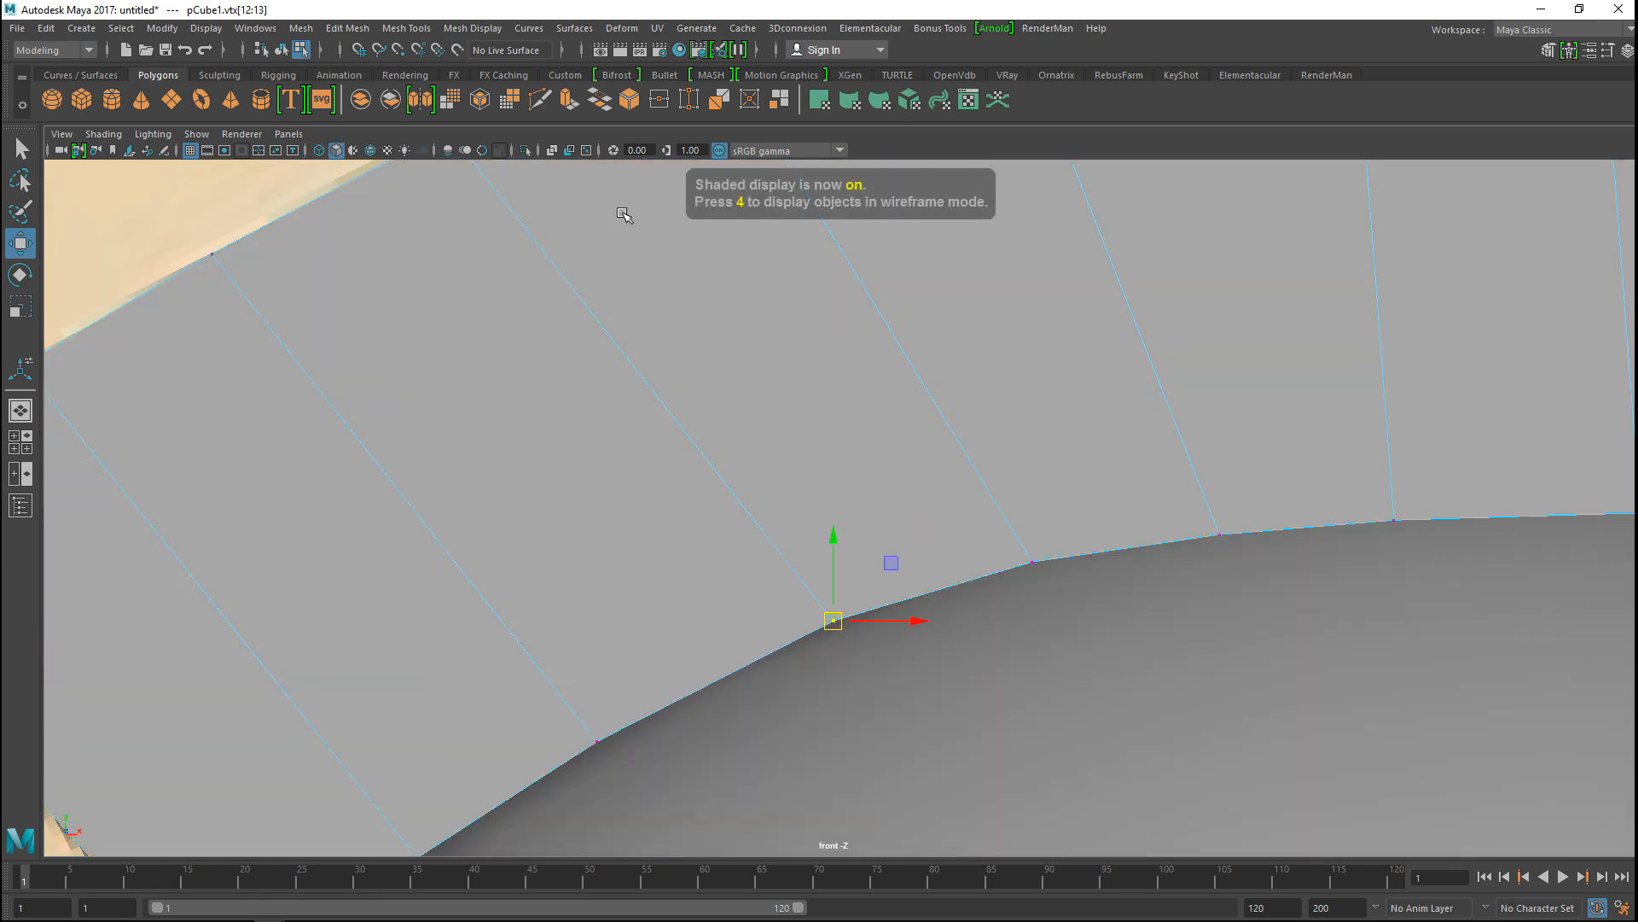
left_click(553, 148)
scroll(796, 623, "up", 2)
left_click(1094, 580)
left_click_drag(1098, 584, 1087, 572)
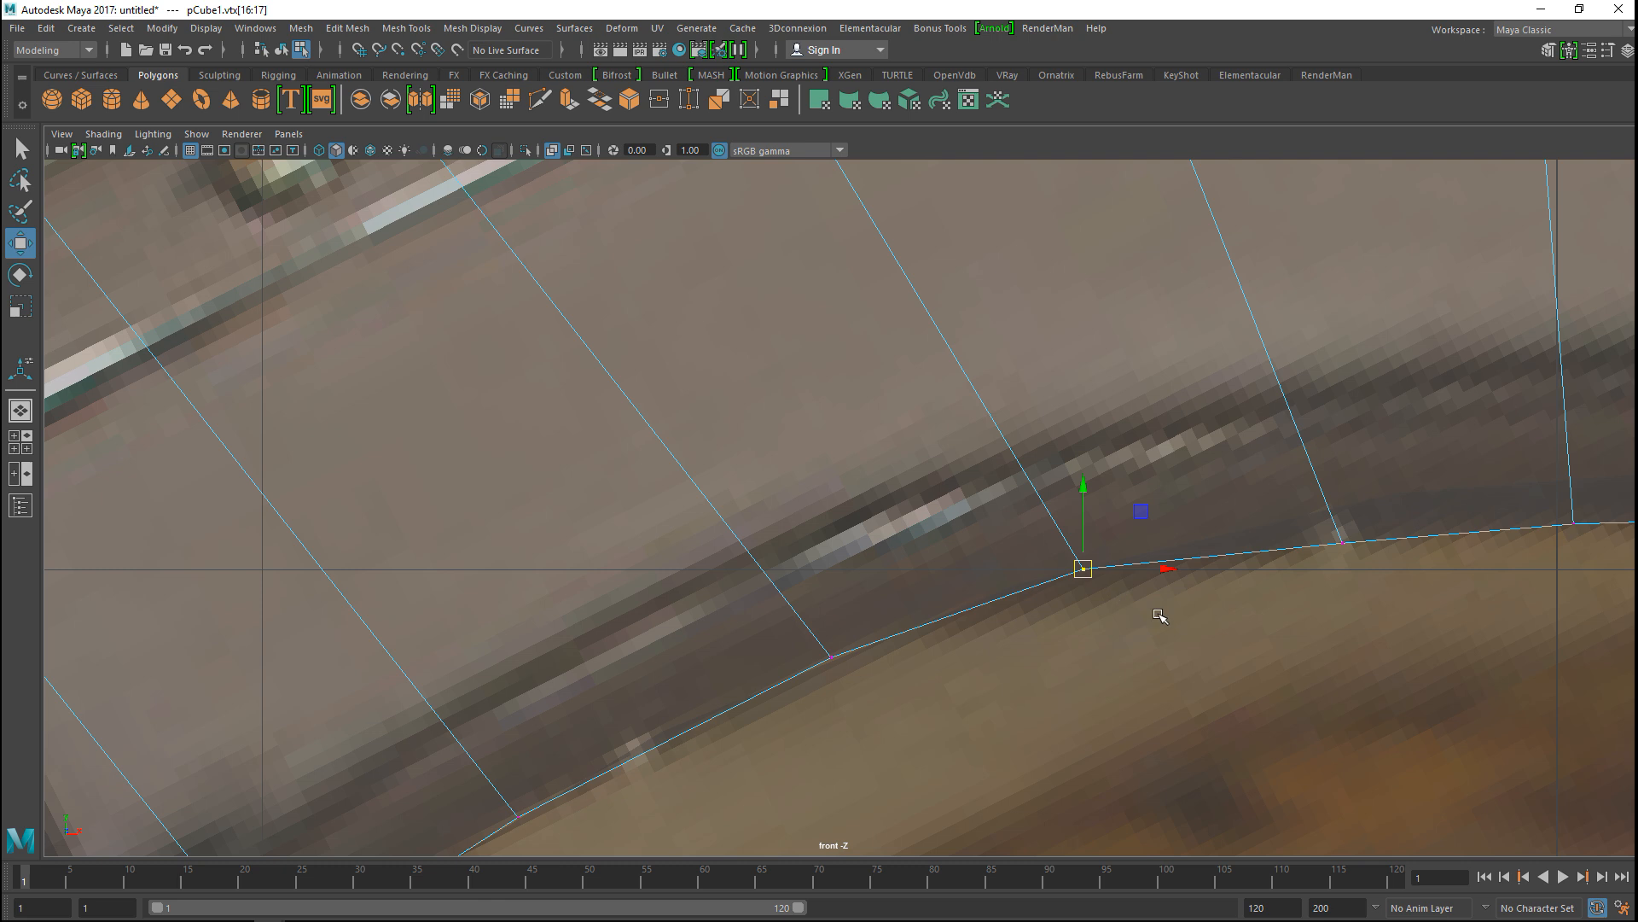
left_click(1342, 541)
left_click_drag(1344, 541, 1331, 510)
key("4")
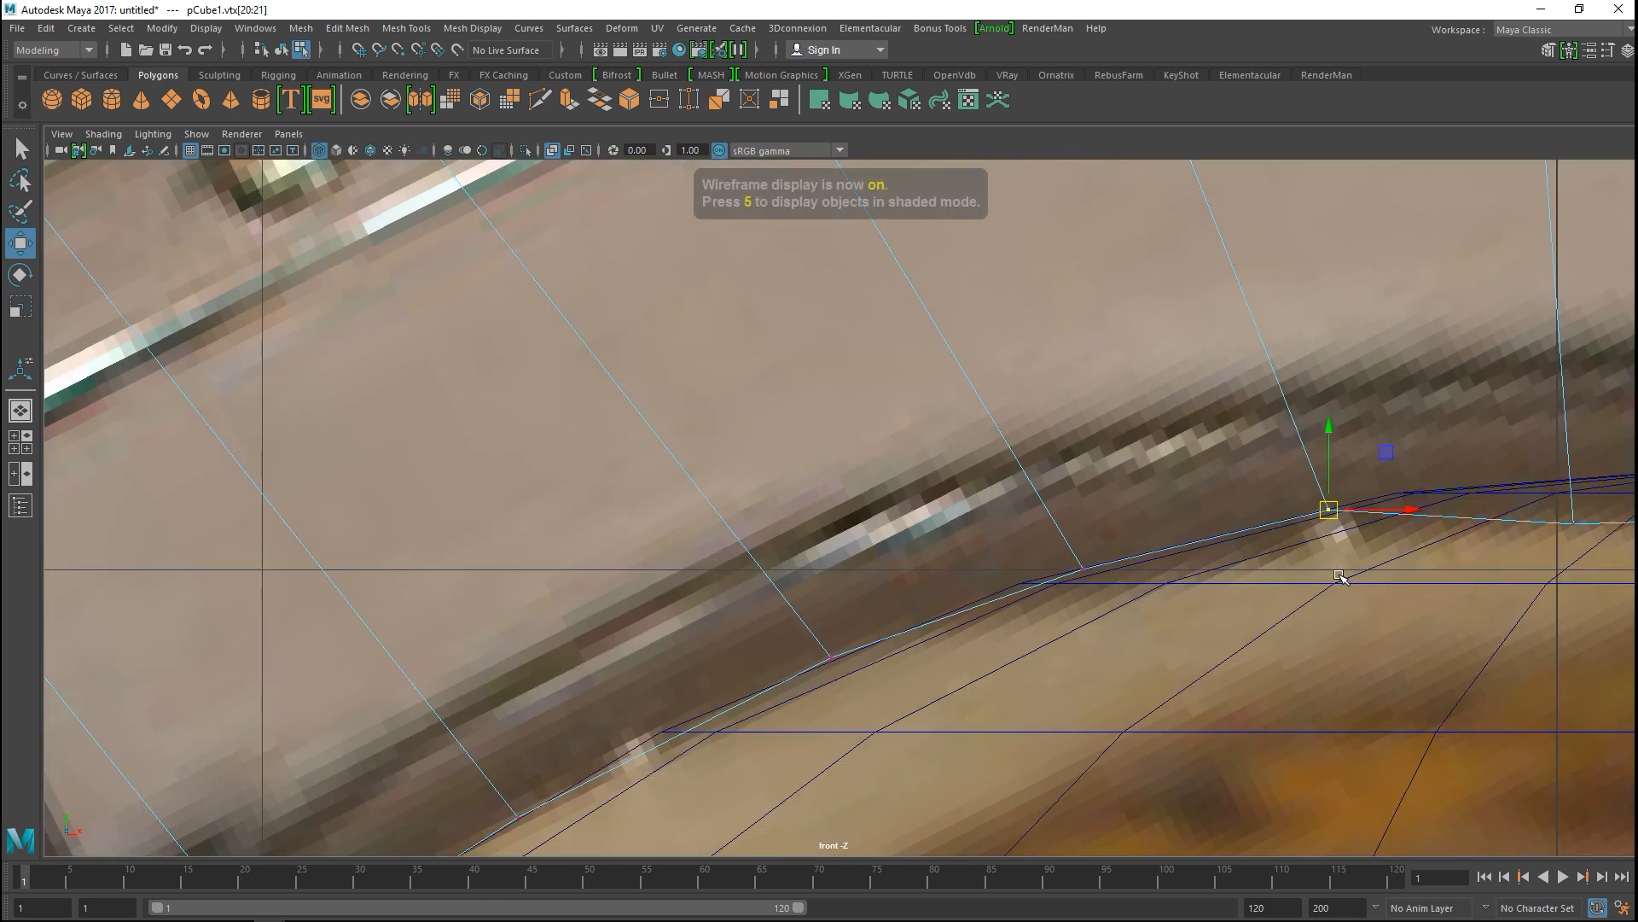
Step: Raise the three inner vertex pairs of the crest around the dome's apex onto the dome's upper outline
middle_click_drag(1334, 633, 880, 685, "alt")
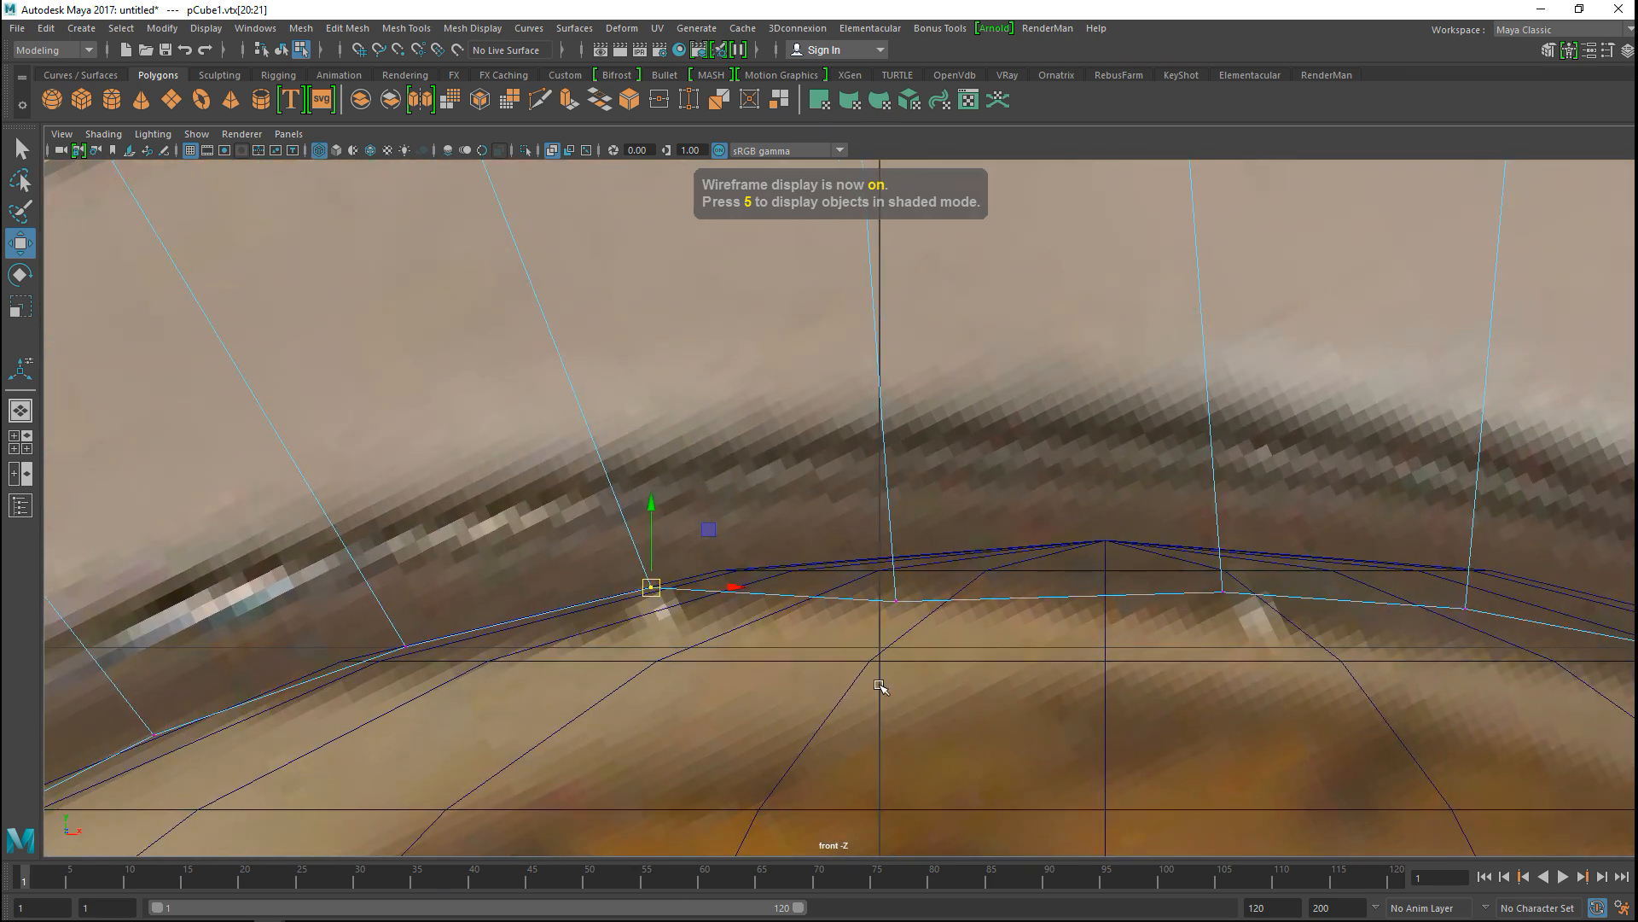
left_click(894, 599)
left_click_drag(896, 600, 887, 556)
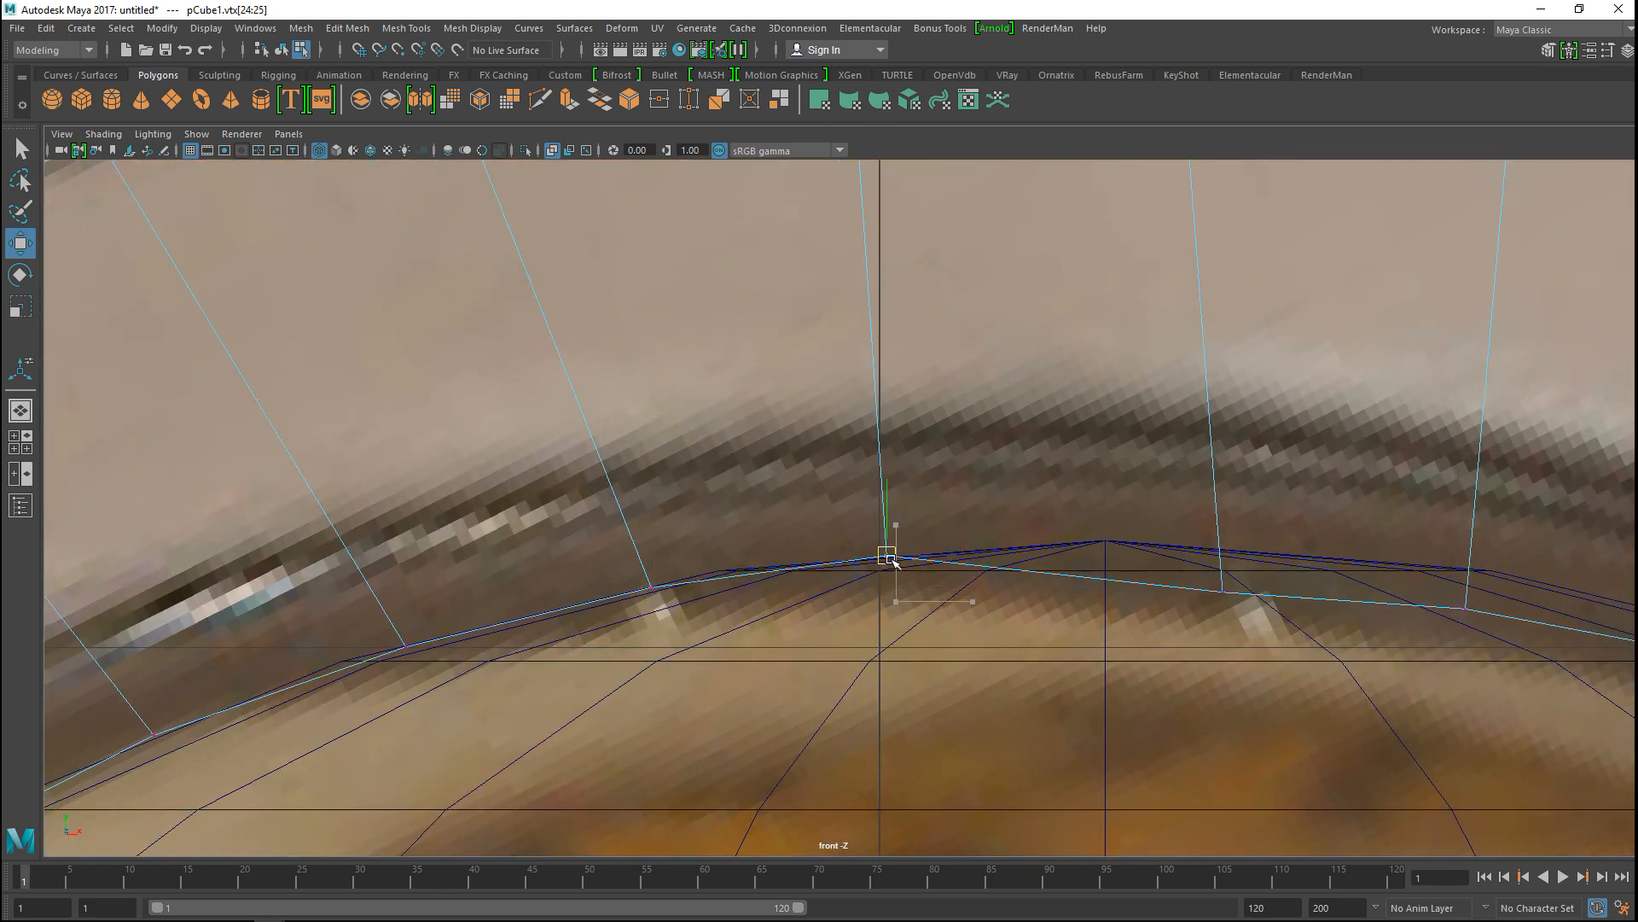
left_click(1232, 605)
left_click_drag(1232, 604, 1216, 561)
left_click(1464, 608)
left_click_drag(1465, 608, 1466, 565)
Step: Adjust the next two inner vertex pairs just behind the dome's apex to follow the dome's outline
middle_click_drag(1468, 682, 697, 610, "alt")
left_click_drag(927, 568, 971, 570)
left_click(1238, 680)
left_click_drag(1242, 678, 1245, 646)
Step: Move the next three inner vertex pairs down the dome's upper back slope outward onto its outline
scroll(1118, 674, "down", 8)
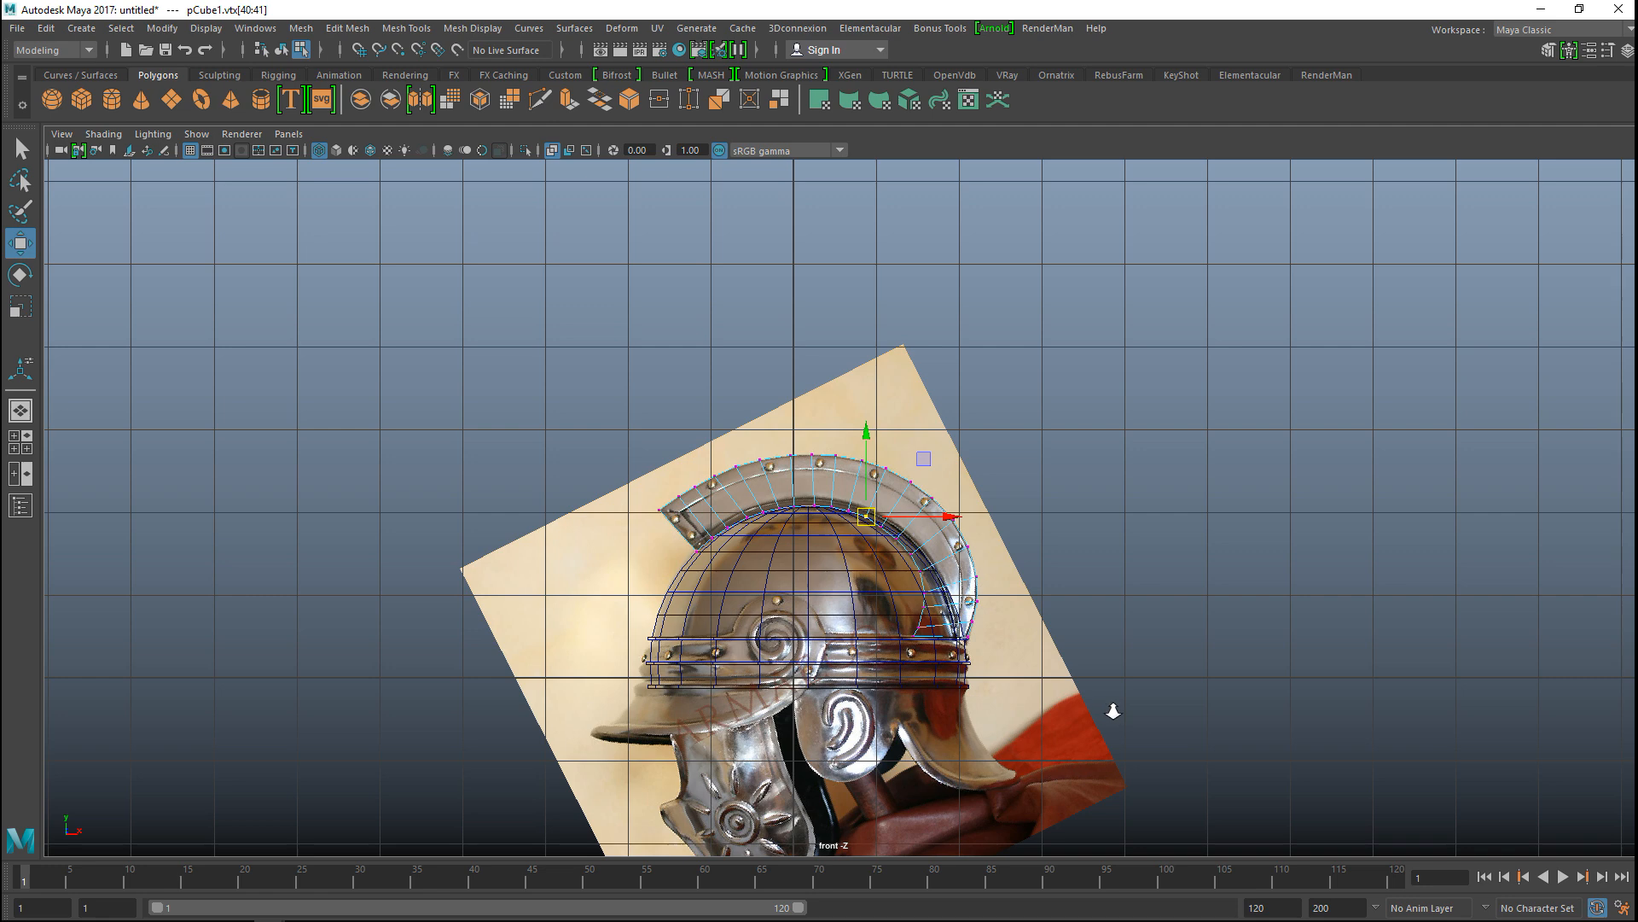
scroll(1109, 710, "up", 5)
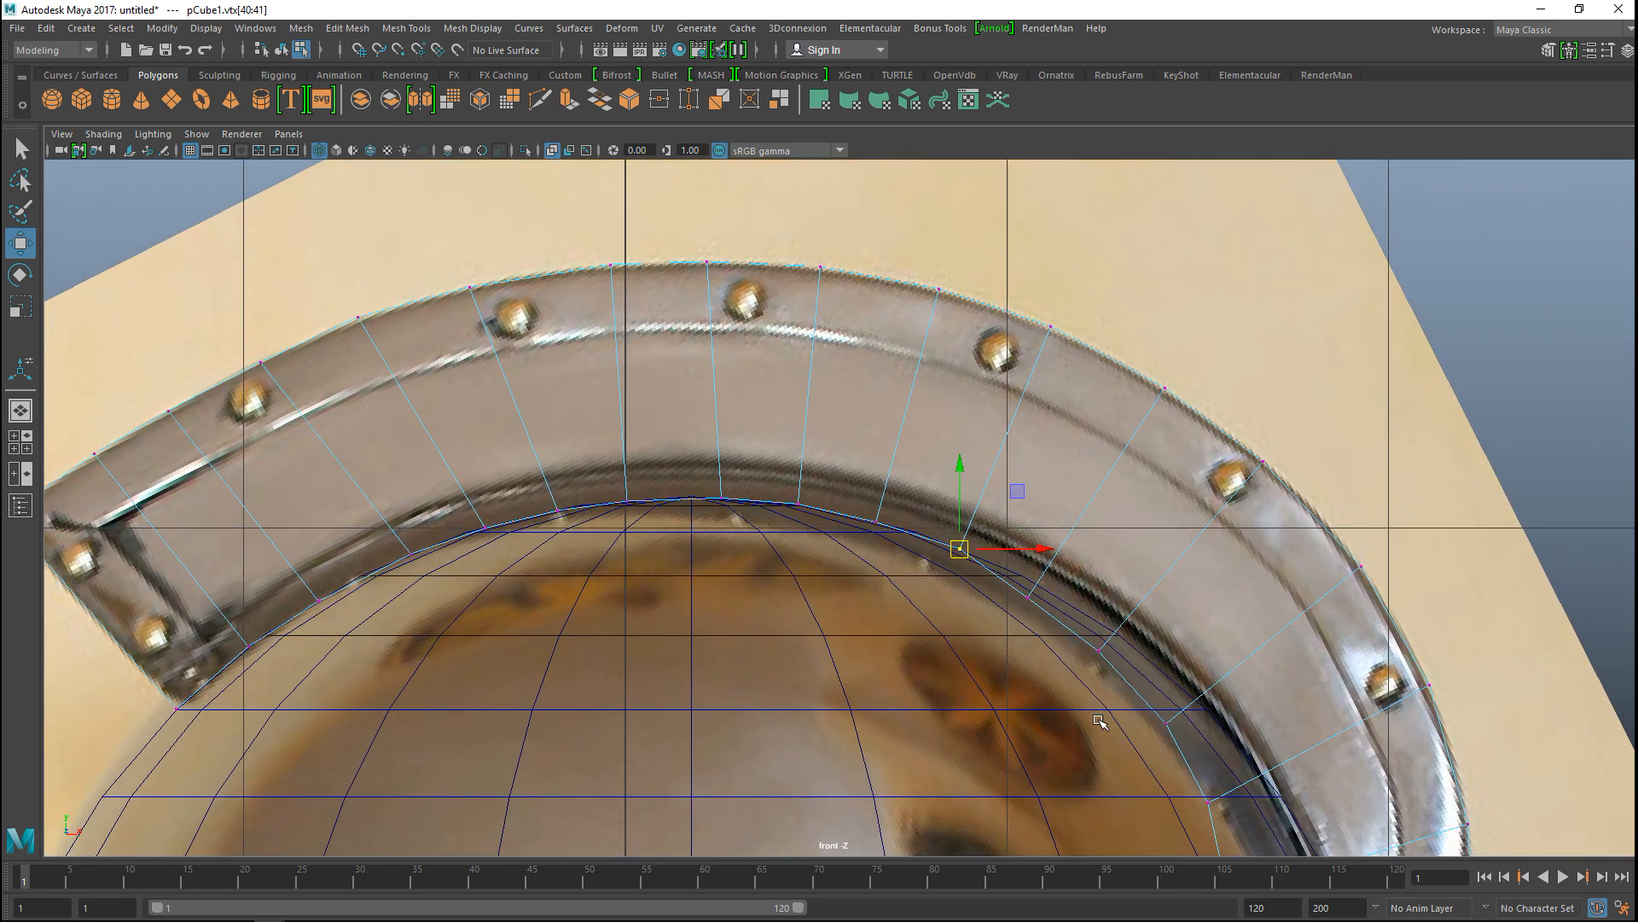
scroll(870, 651, "down", 3)
scroll(795, 555, "up", 3)
left_click(779, 512)
left_click_drag(780, 512, 795, 500)
left_click(853, 568)
left_click_drag(853, 568, 872, 550)
left_click(924, 640)
left_click_drag(924, 640, 952, 622)
Step: Pull the next three inner vertex pairs on the crest's lower back outward from inside the dome onto its outline
middle_click_drag(953, 621, 954, 495, "alt")
left_click(918, 488)
left_click_drag(917, 488, 968, 466)
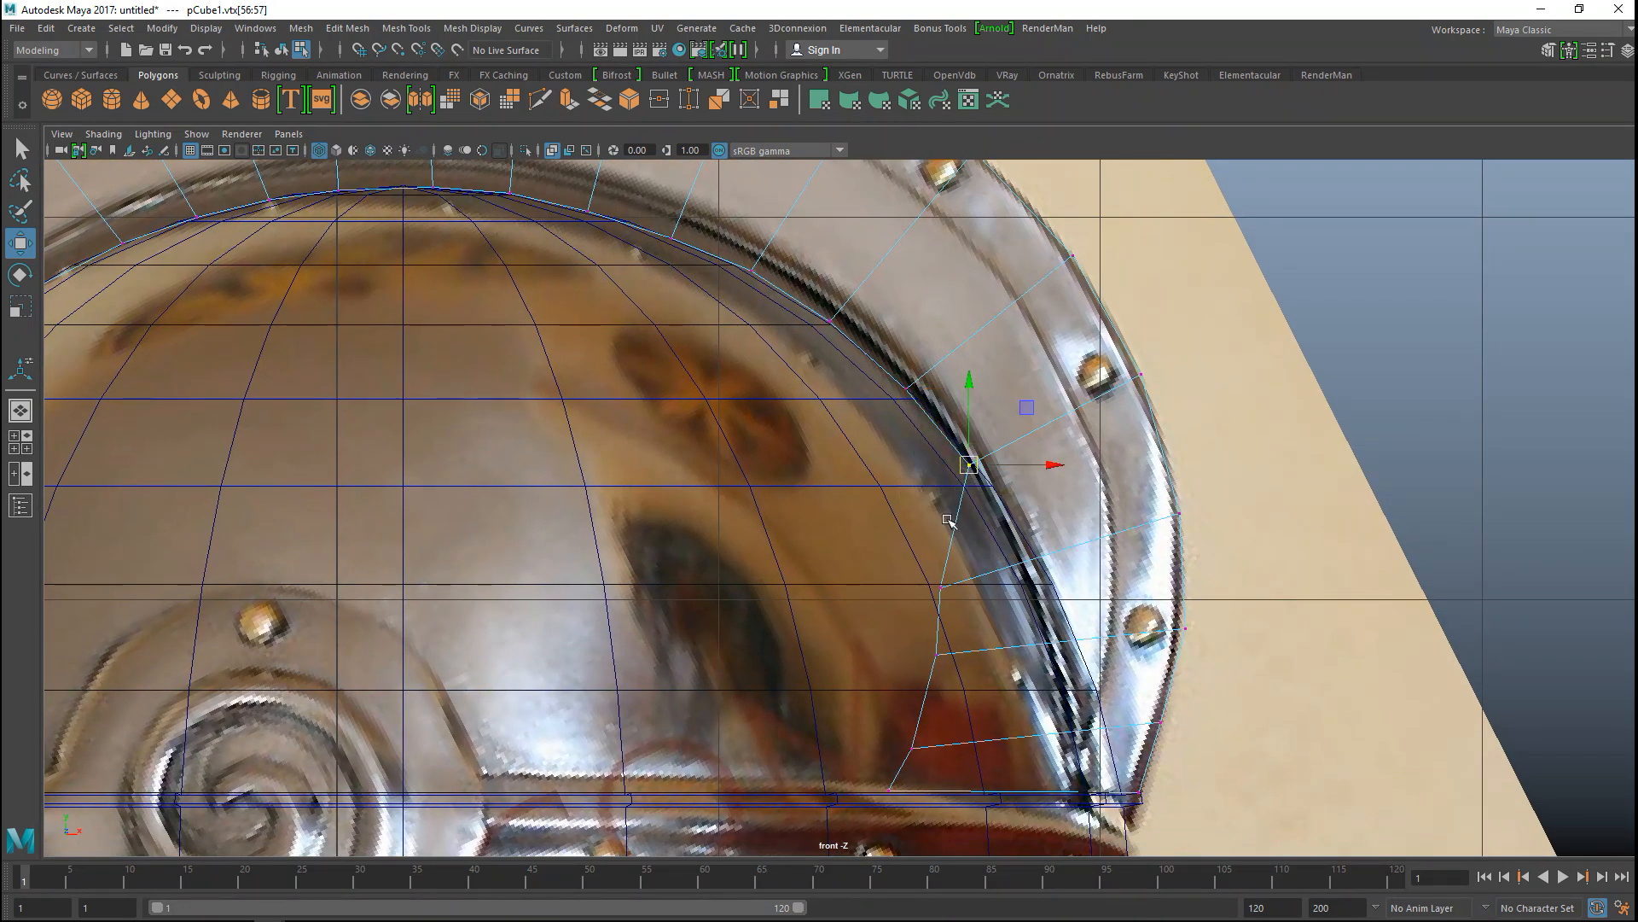
left_click(939, 585)
left_click_drag(939, 585, 1020, 559)
left_click(938, 655)
left_click_drag(938, 654, 1049, 633)
Step: Pull the crest's two lowest inner vertex pairs outward to the dome's back edge above the band
left_click(920, 760)
left_click_drag(920, 760, 1077, 722)
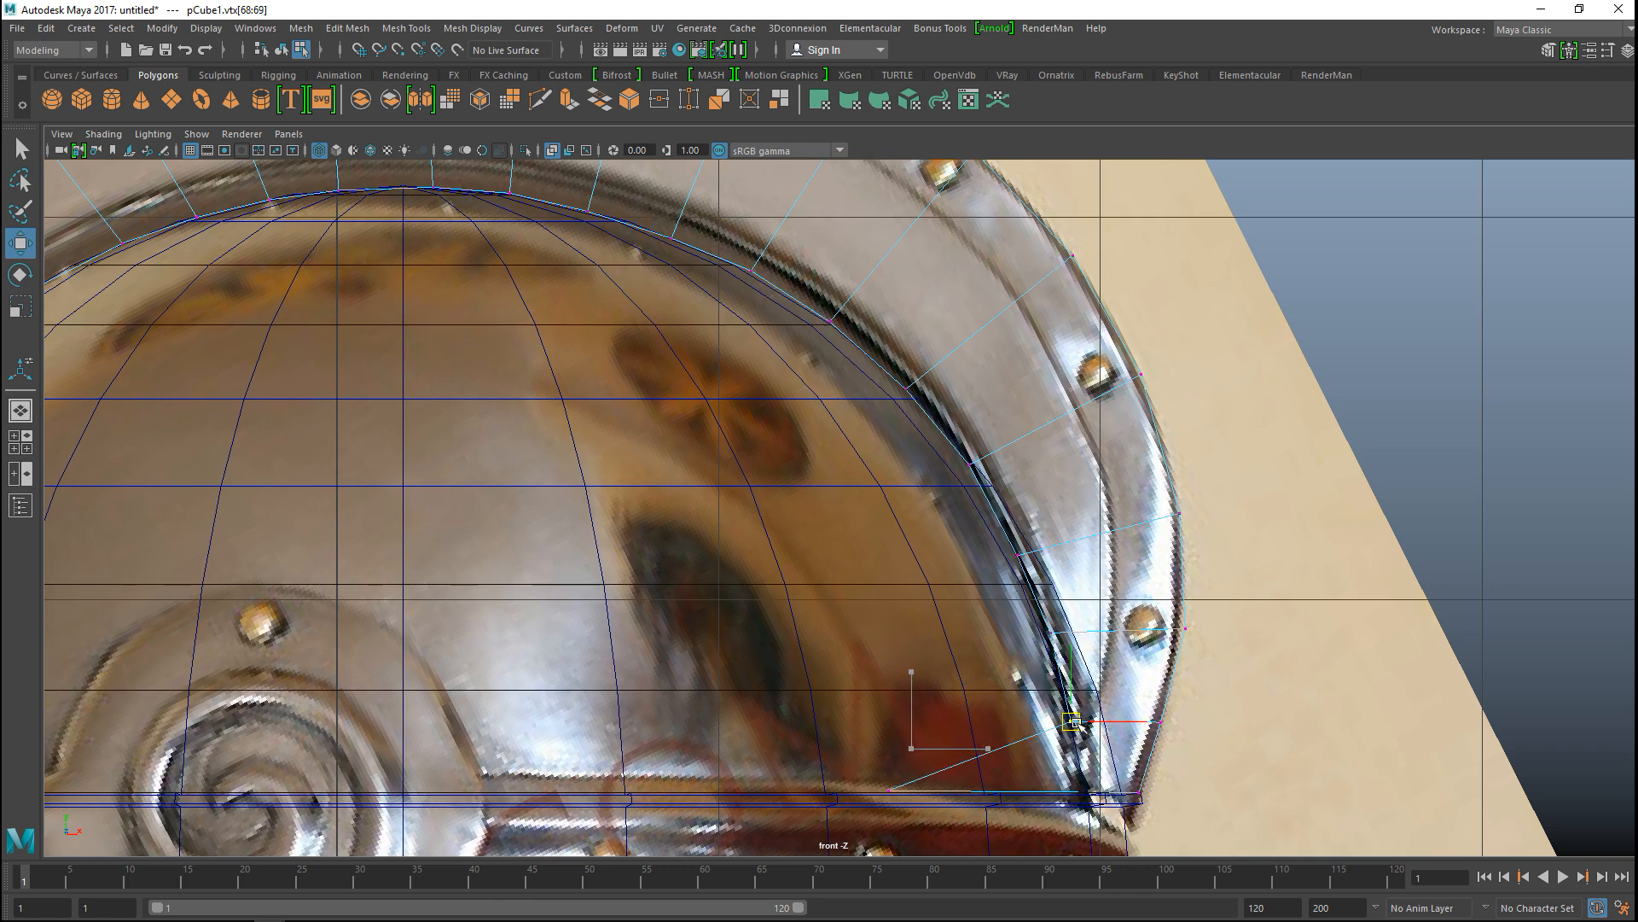
left_click(888, 795)
left_click_drag(888, 795, 1076, 793)
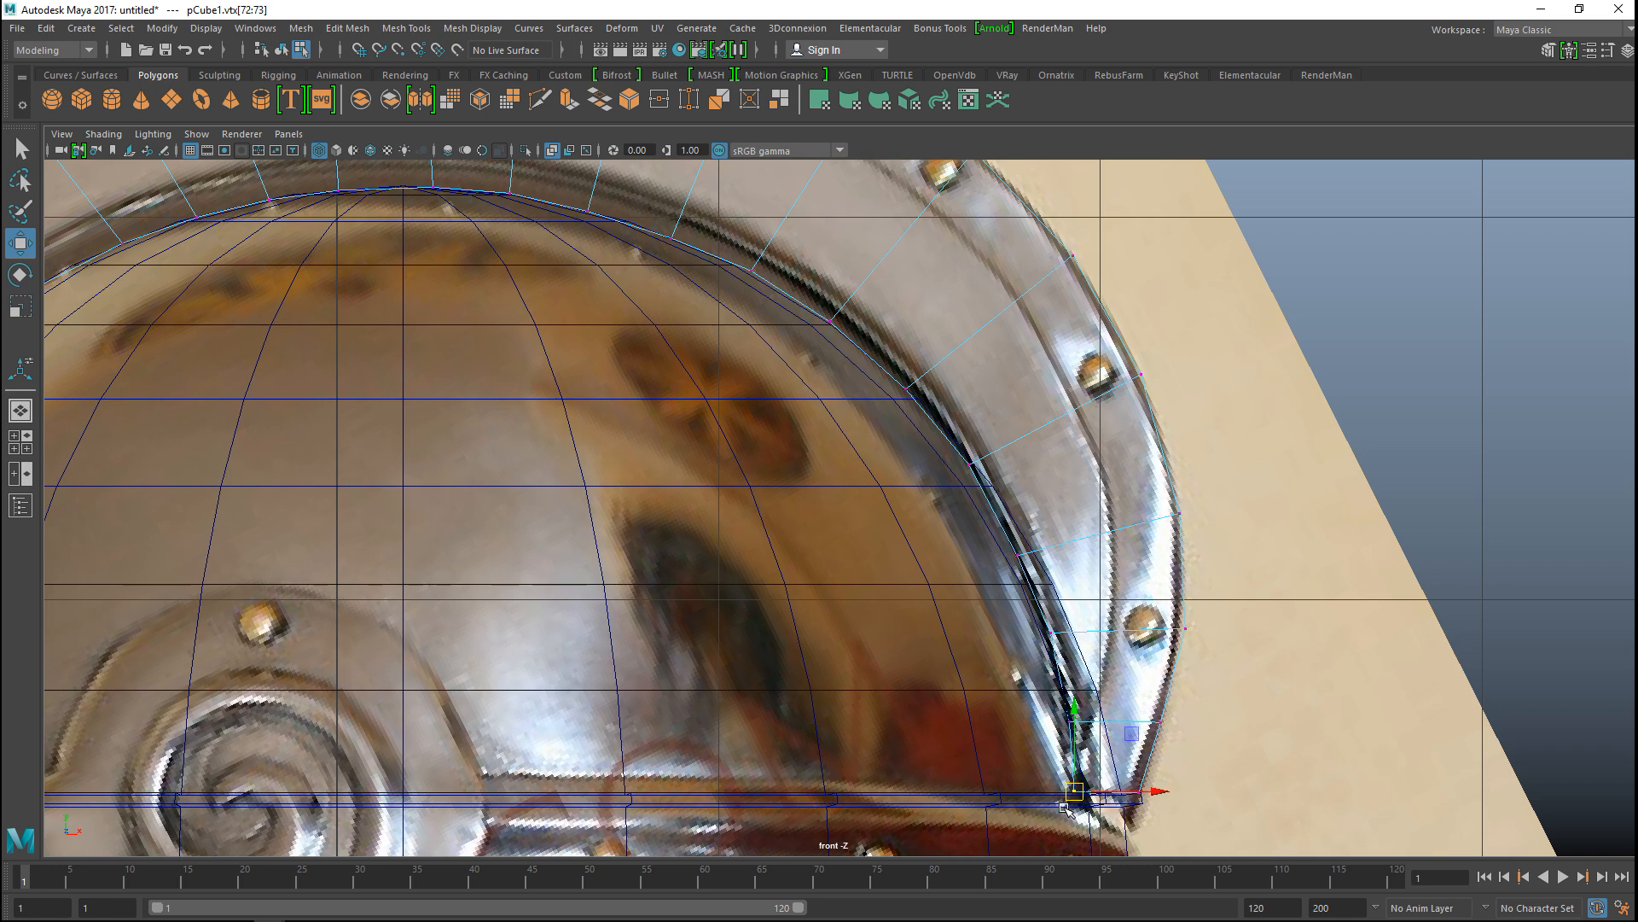
Step: Show the model shaded without X-Ray and shift the lowest inner vertex pair horizontally toward the dome's back edge
key("f")
key("5")
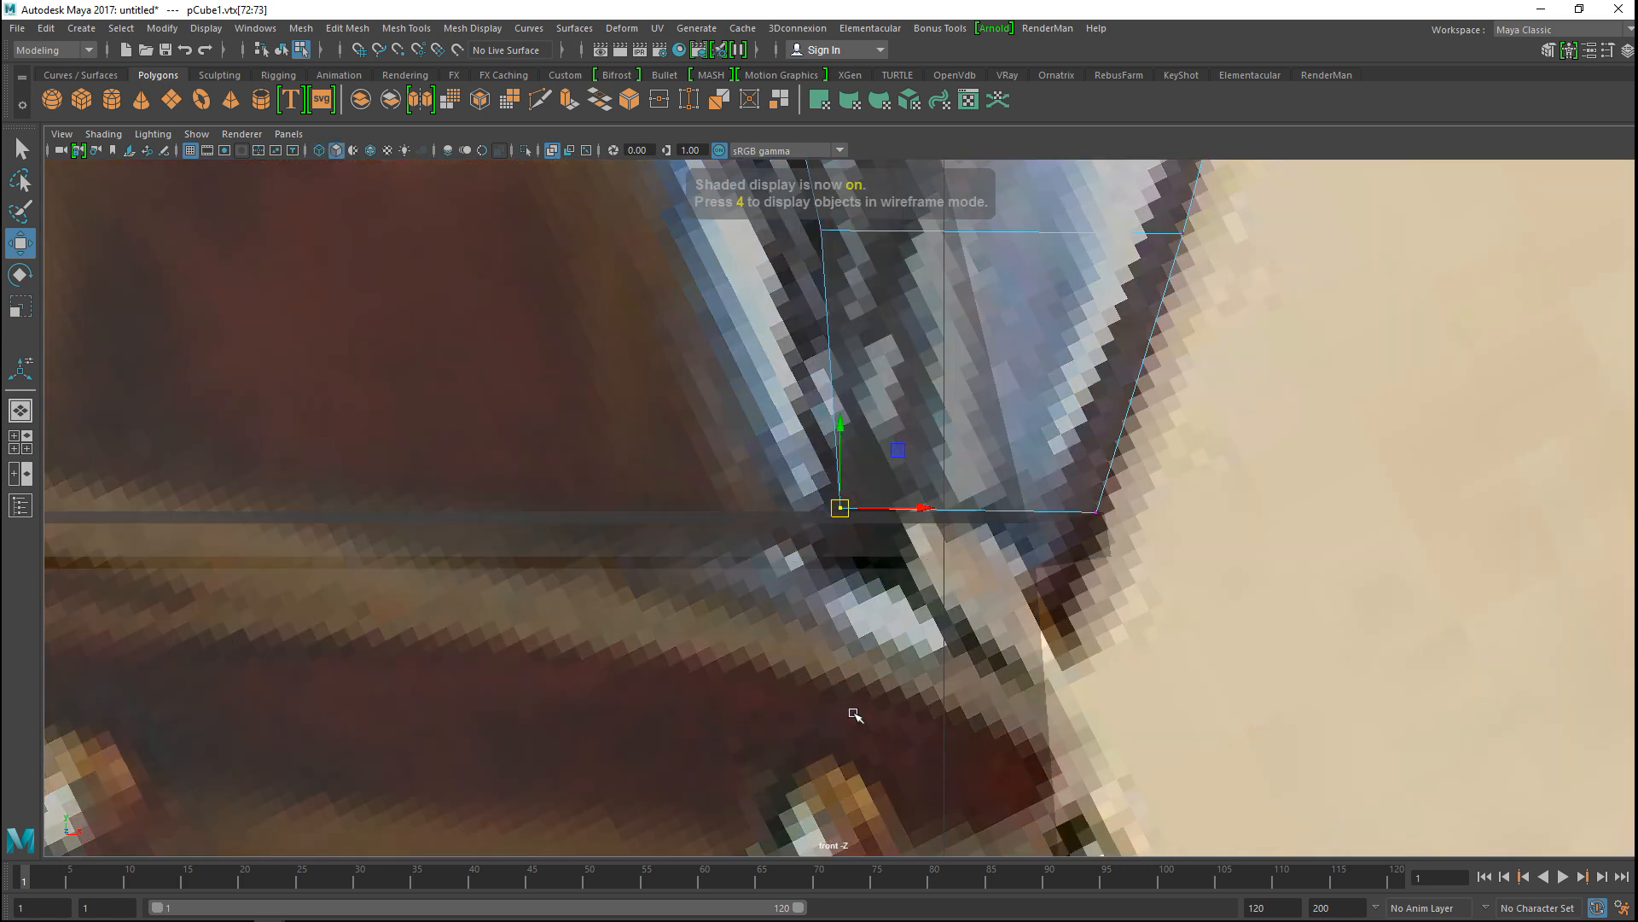
left_click(553, 150)
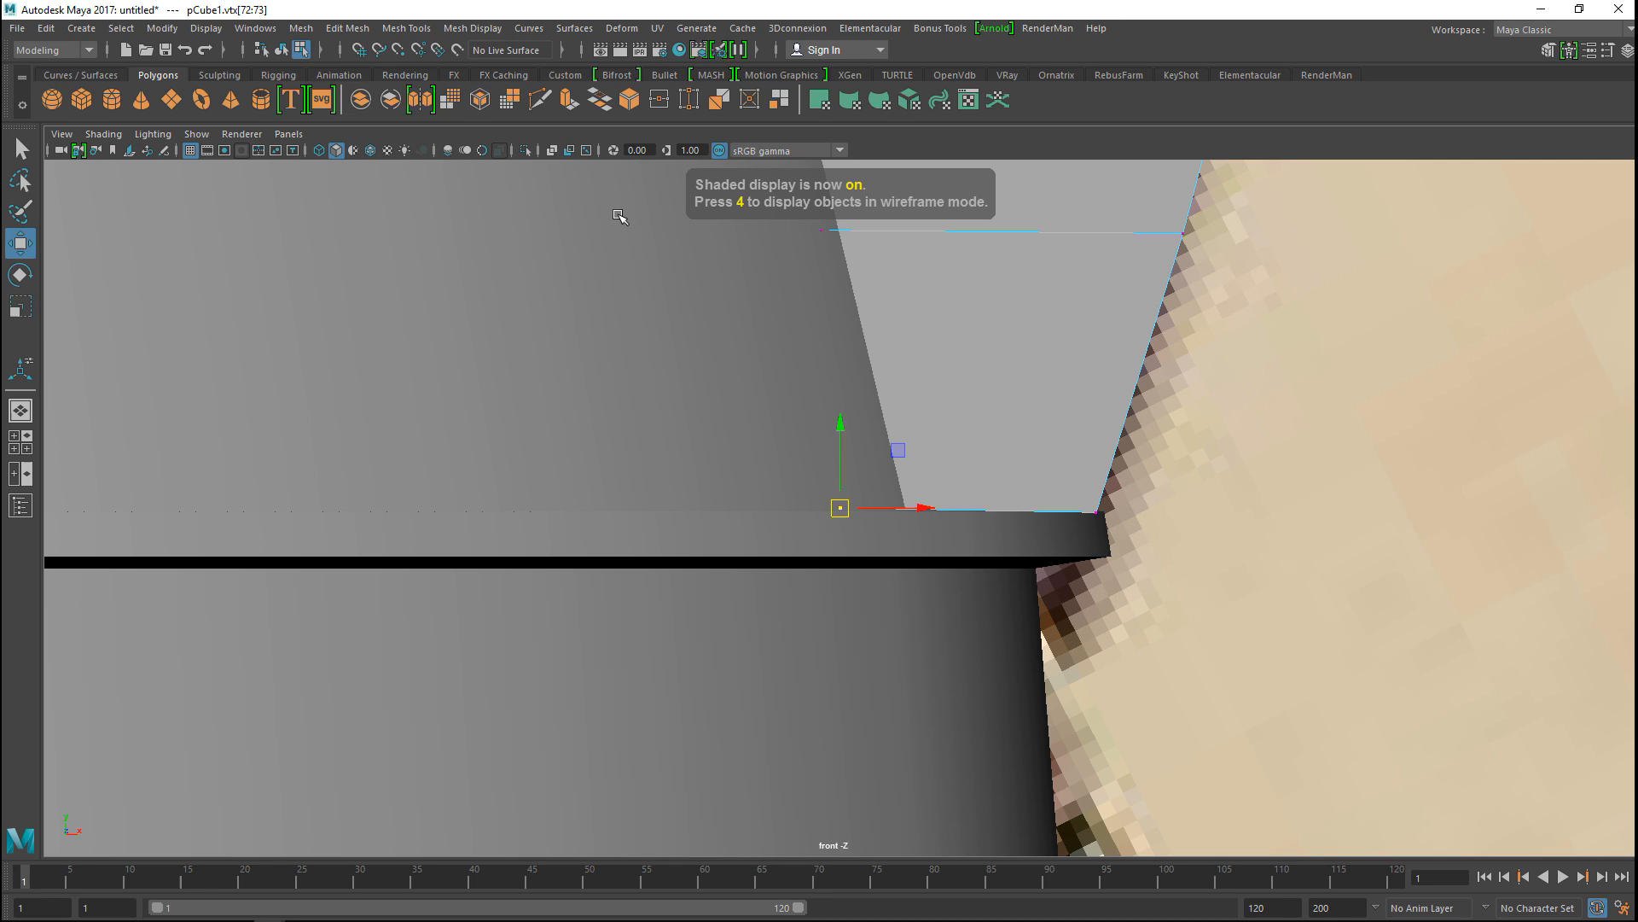
scroll(751, 406, "up", 3)
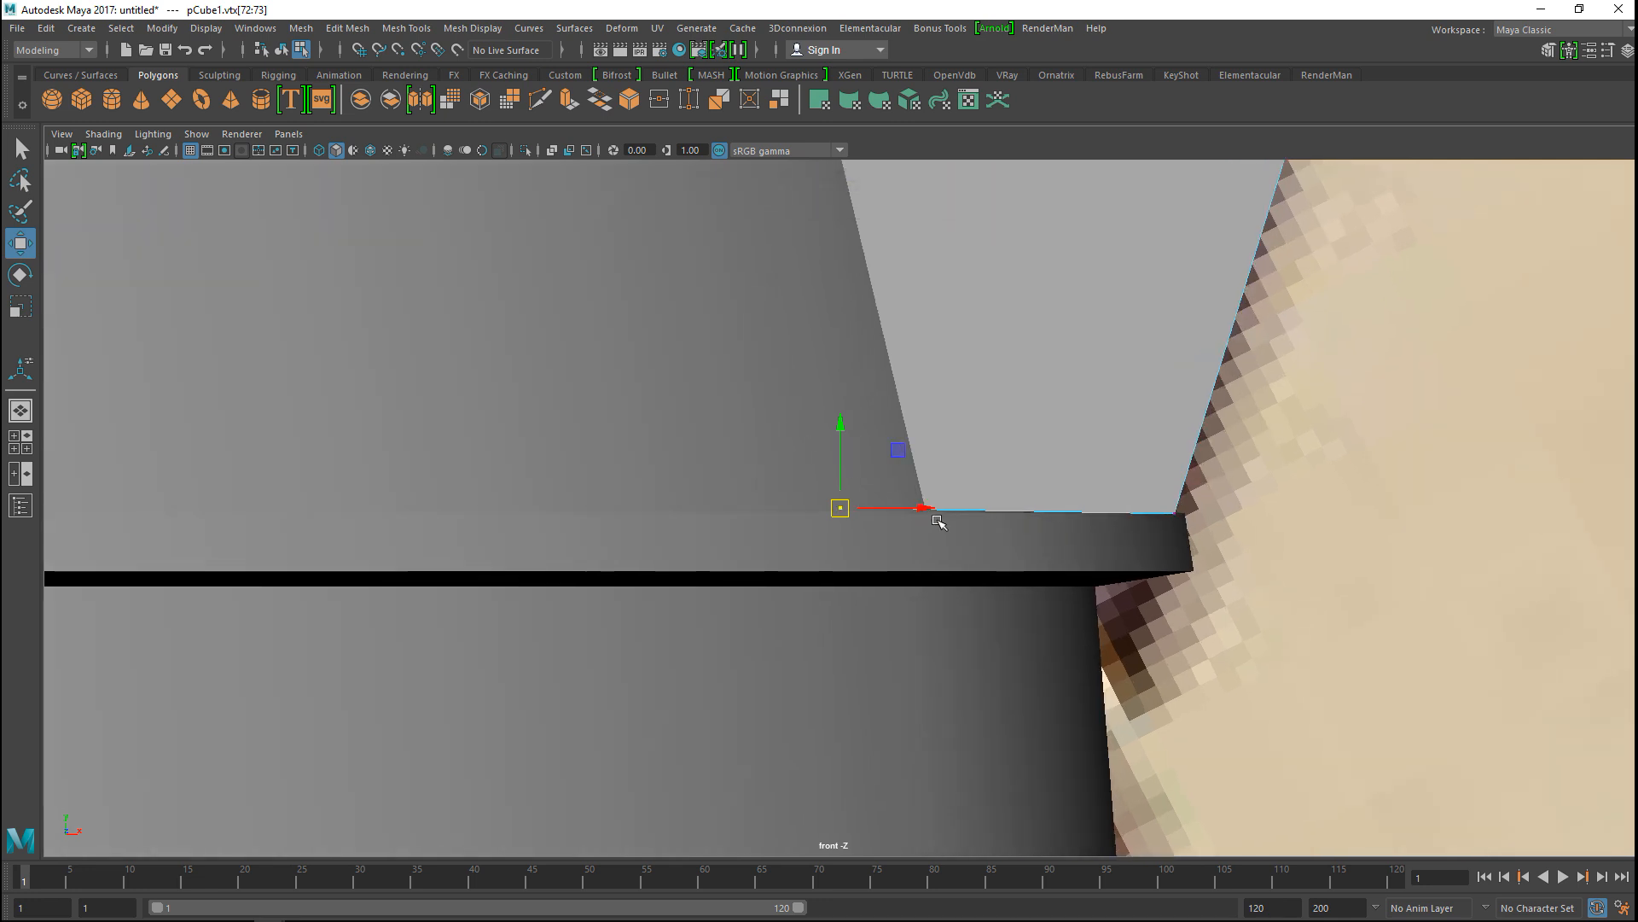
left_click_drag(928, 511, 995, 494)
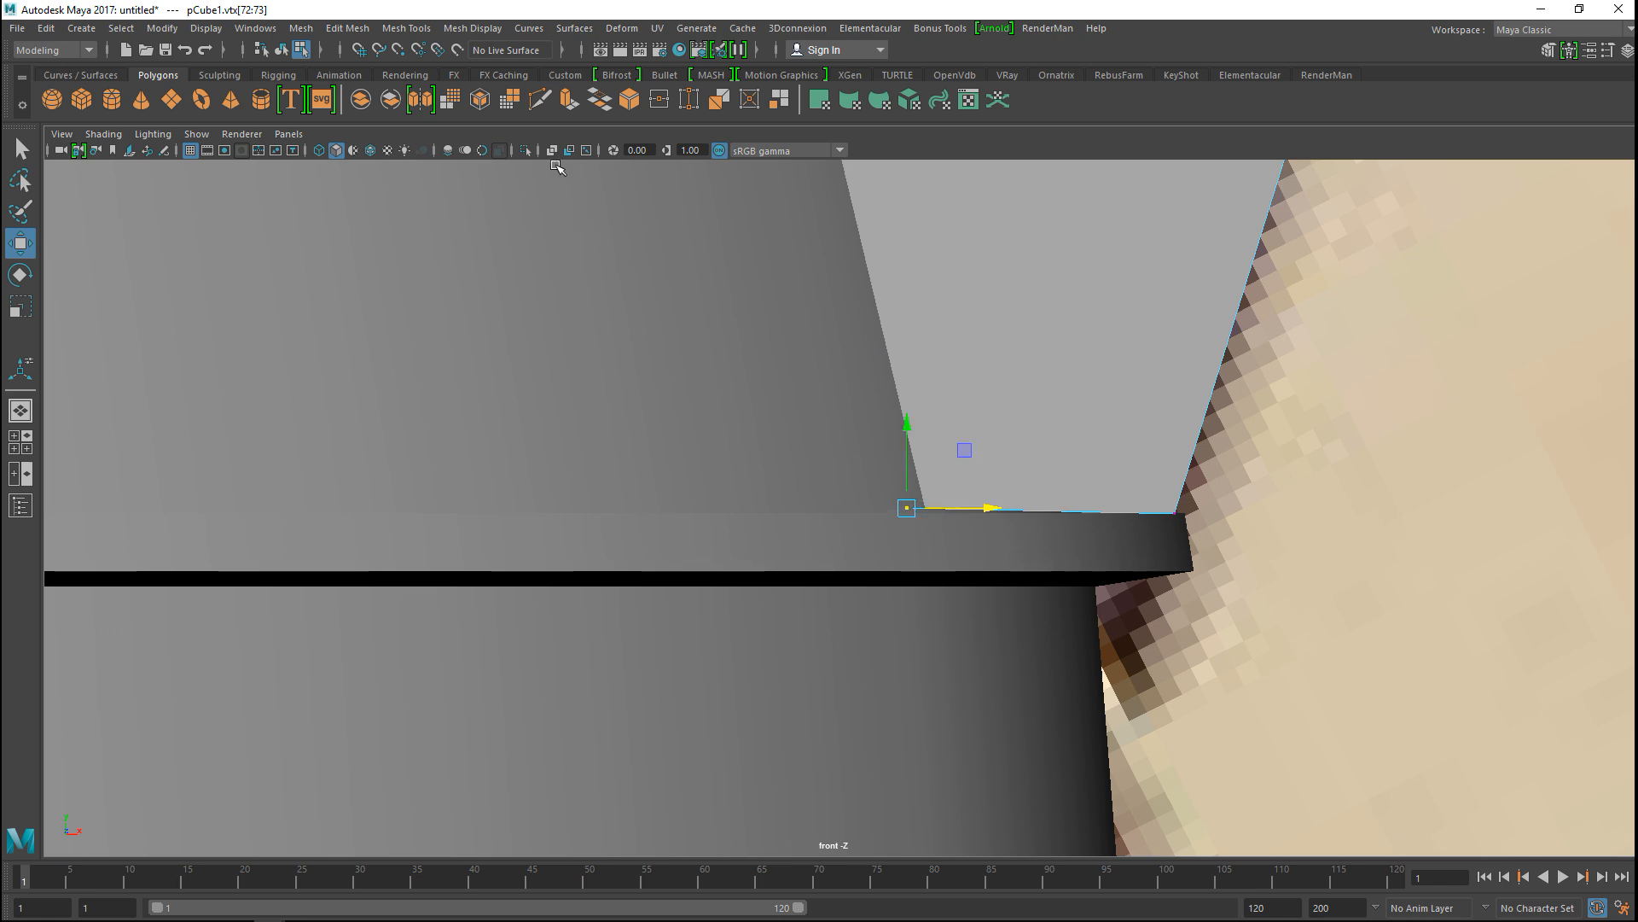
Step: Shift the crest's second-lowest inner vertex pair outward, checking with X-Ray on and off against the dome's silhouette
left_click(551, 150)
scroll(740, 335, "up", 1)
middle_click_drag(741, 334, 754, 693, "alt")
scroll(780, 649, "down", 6)
scroll(794, 589, "up", 8)
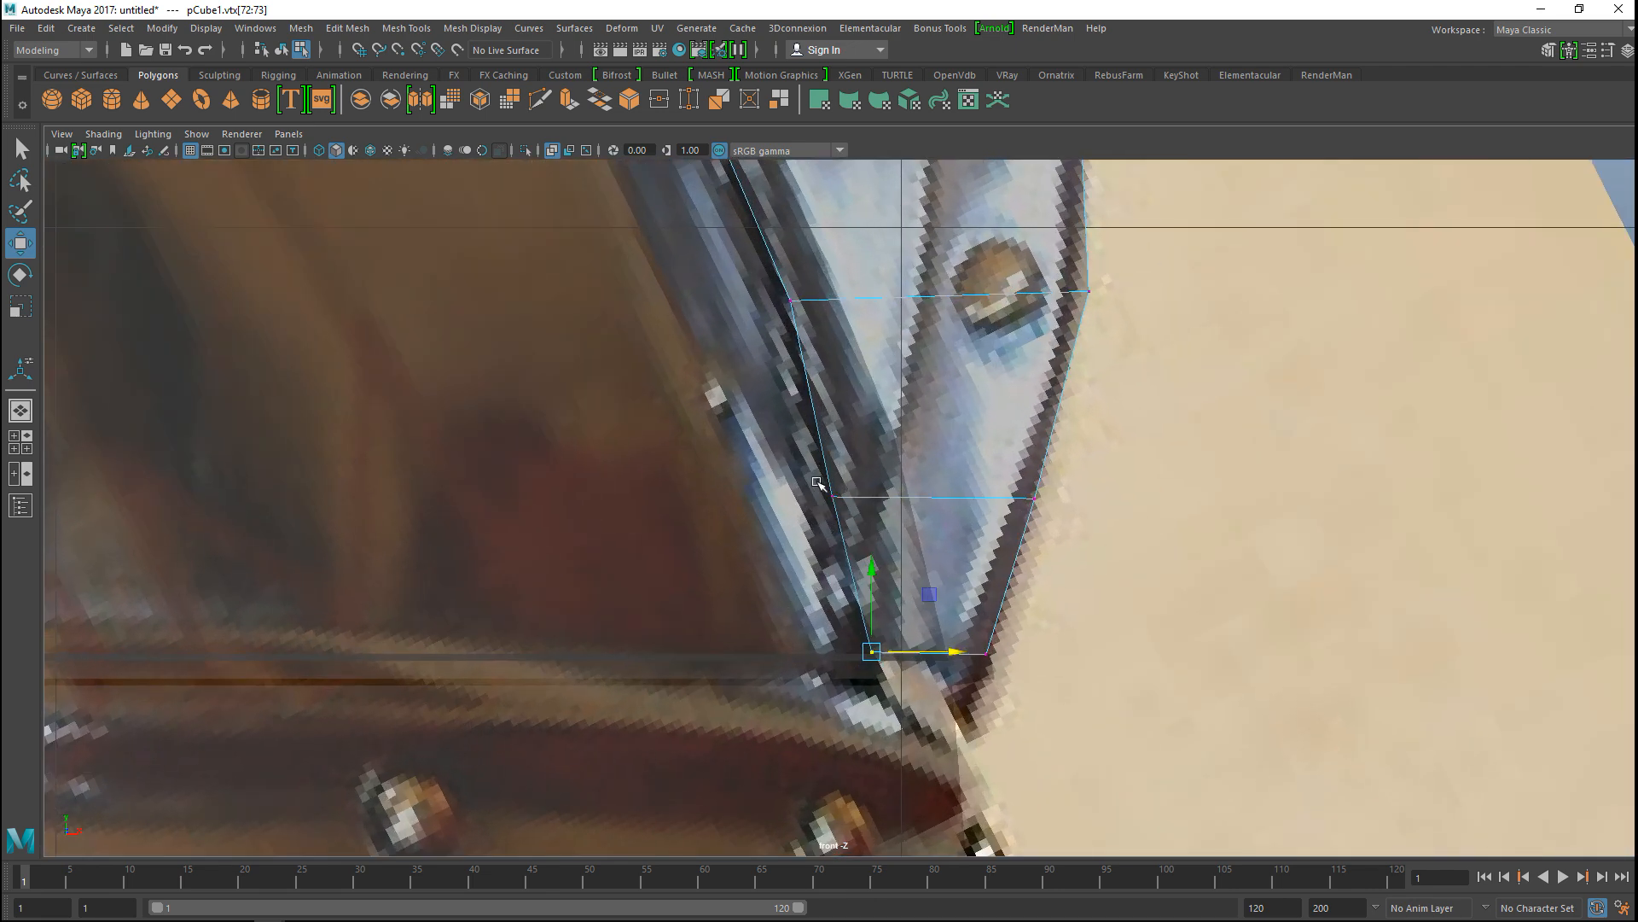
left_click_drag(816, 483, 971, 499)
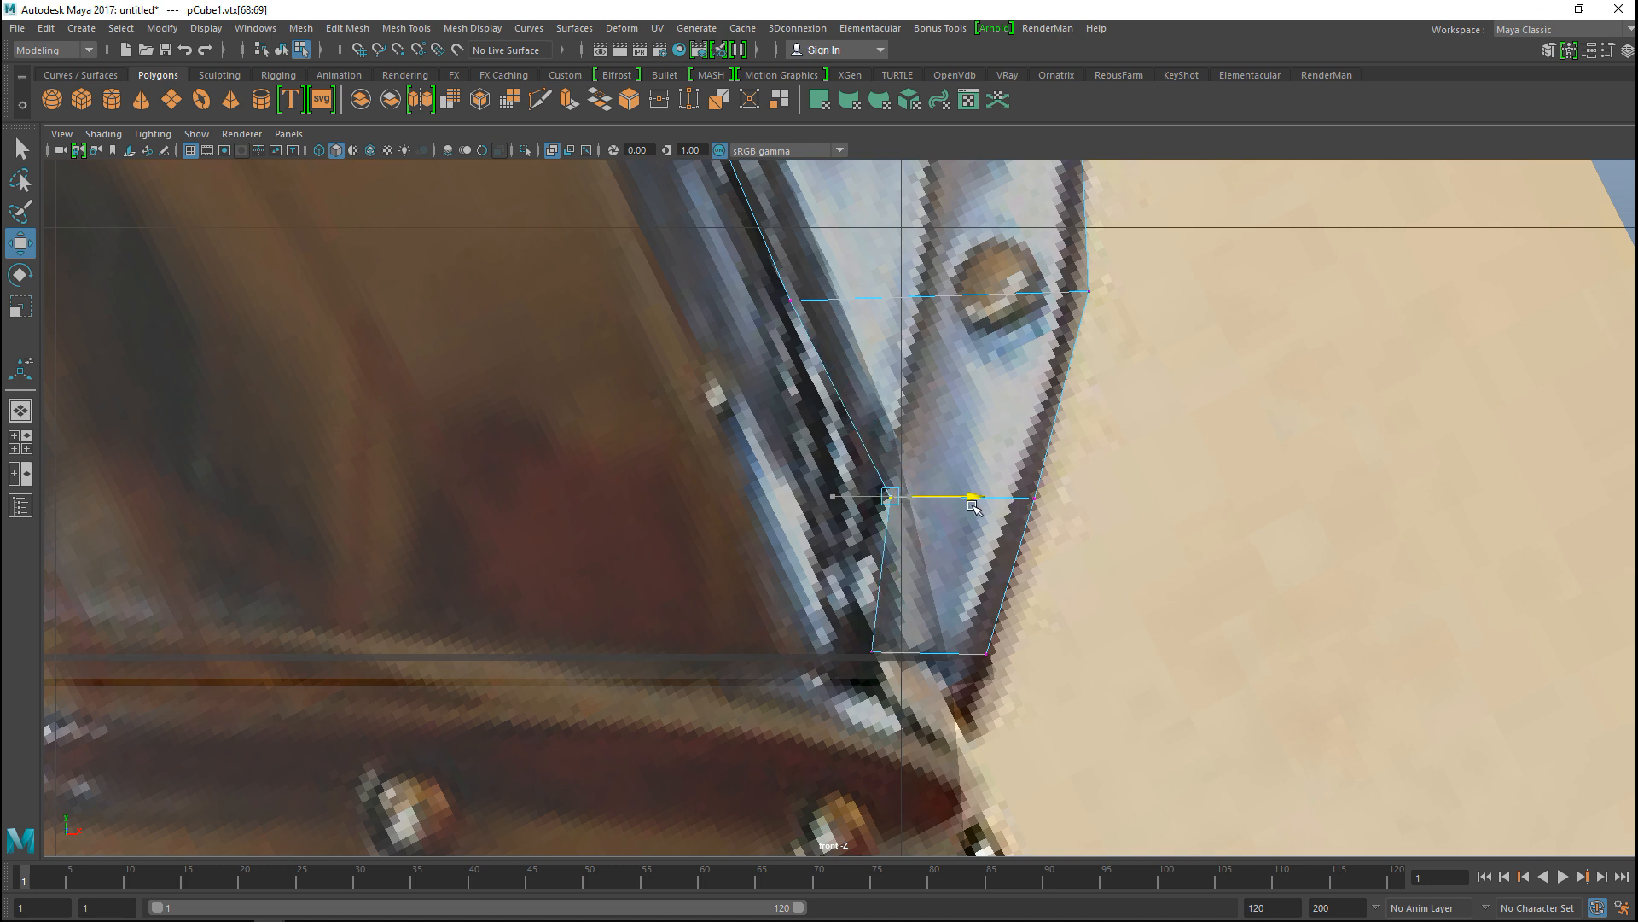
left_click(553, 151)
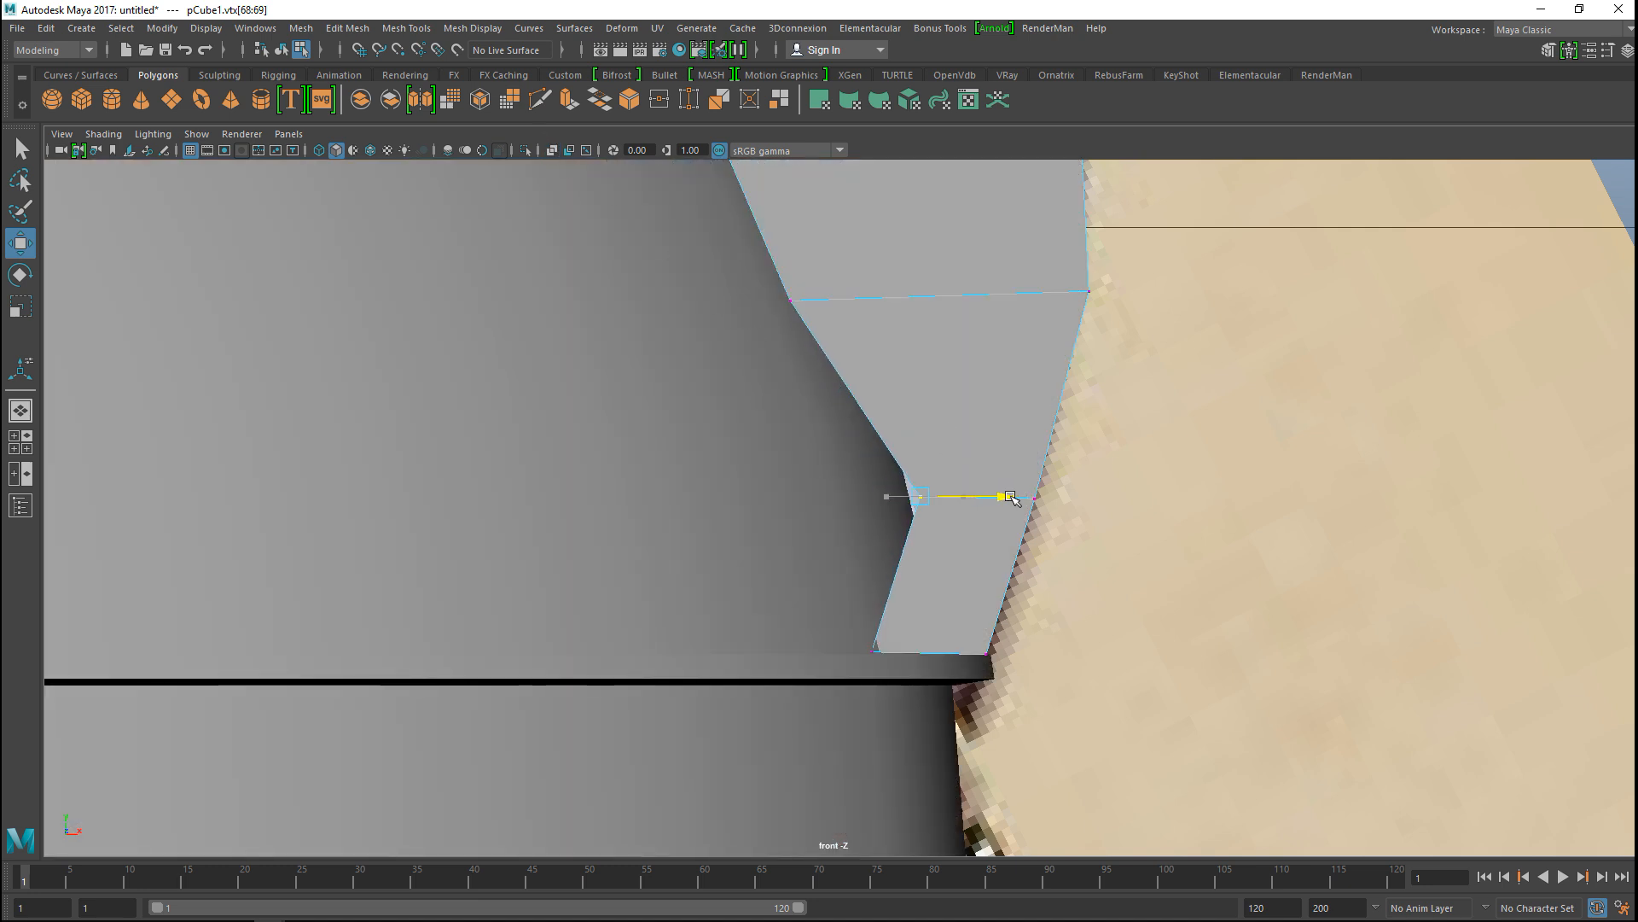
left_click_drag(974, 499, 995, 498)
Step: Shift the lowest, third-lowest and fourth-lowest inner vertex pairs of the crest outward to the dome's shaded silhouette
left_click_drag(850, 637, 1025, 649)
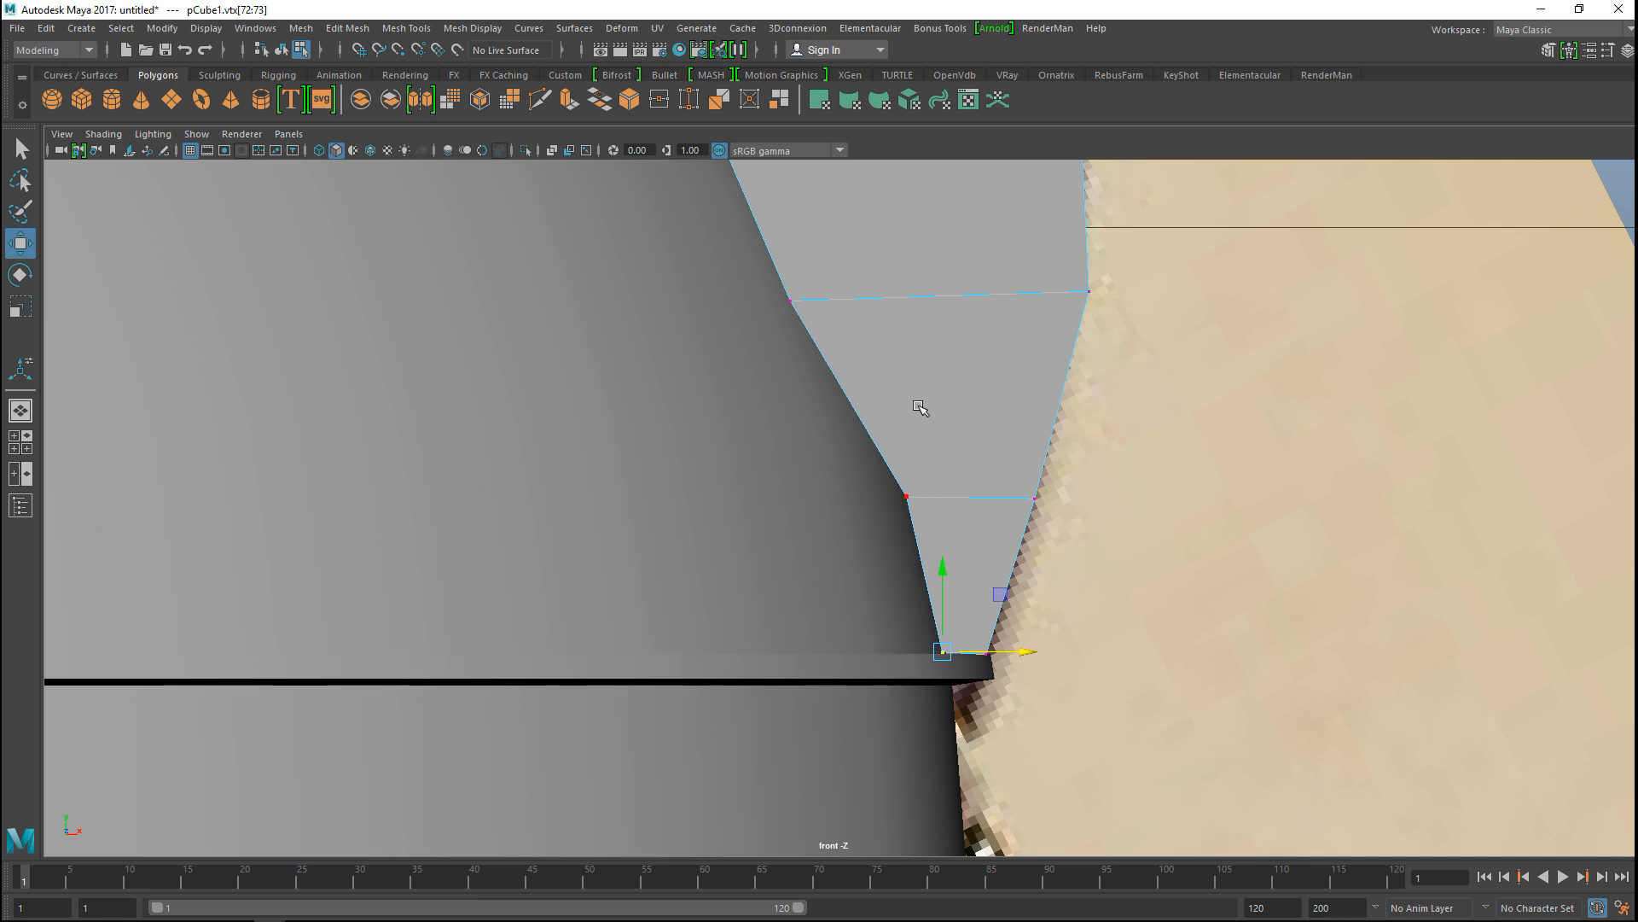
left_click_drag(757, 276, 918, 312)
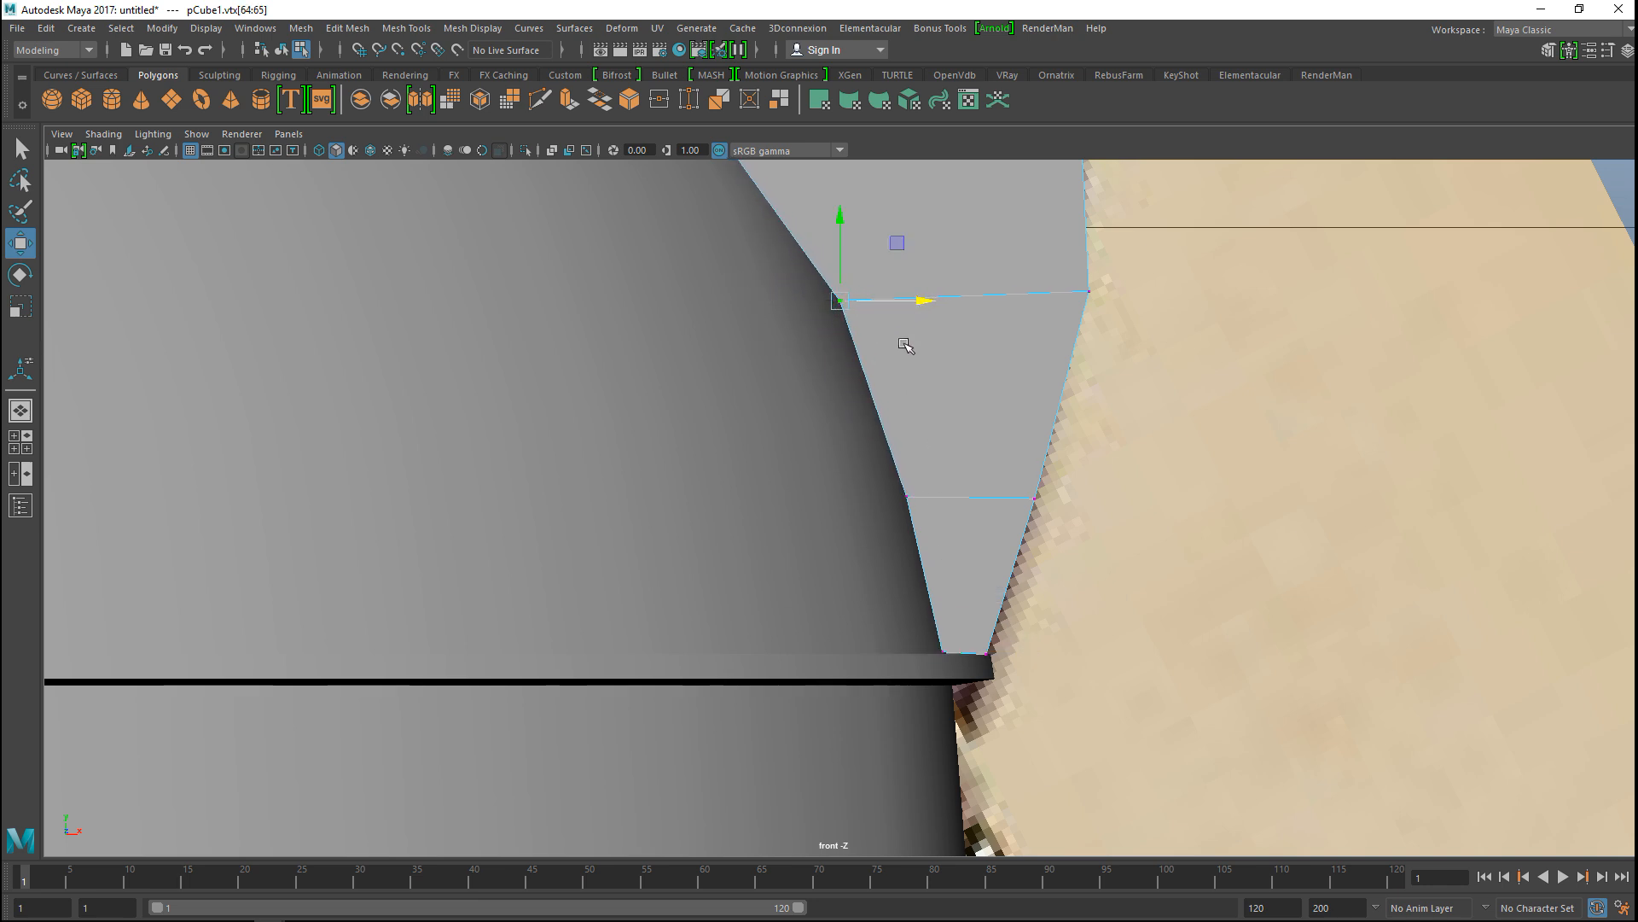
middle_click_drag(884, 351, 1007, 735, "alt")
left_click_drag(827, 510, 973, 520)
Step: Fine-tune the horizontal position of the next three inner vertex pairs up the crest's back against the dome's shaded silhouette
middle_click_drag(872, 503, 977, 698, "alt")
left_click_drag(841, 506, 926, 529)
middle_click_drag(771, 523, 836, 554, "alt")
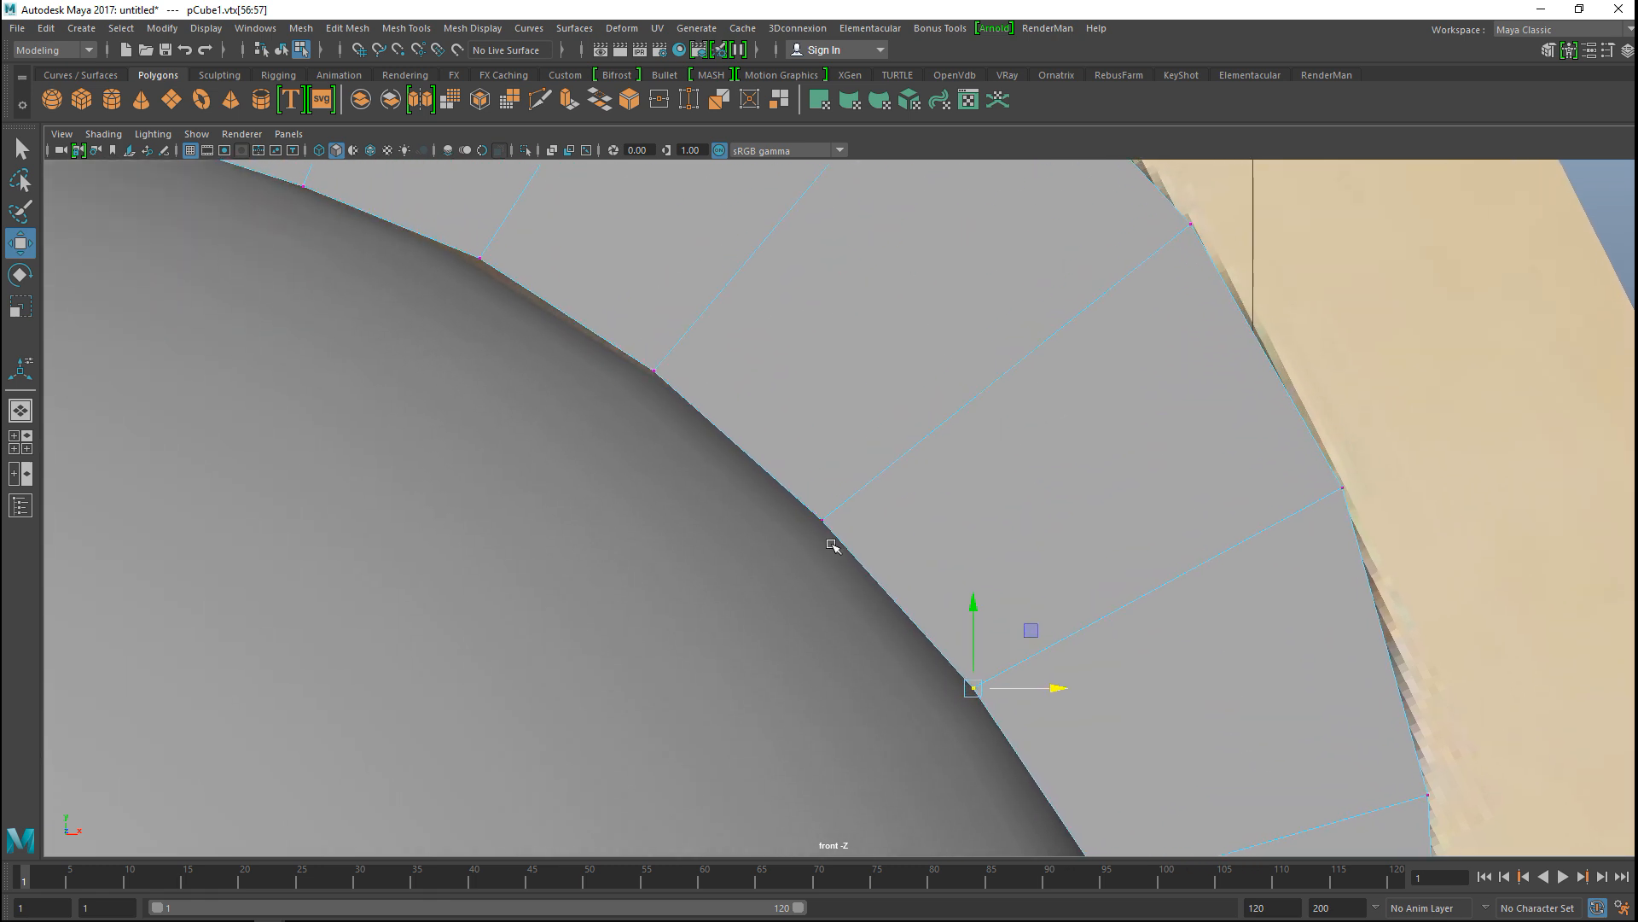
left_click_drag(847, 563, 905, 529)
left_click(637, 356)
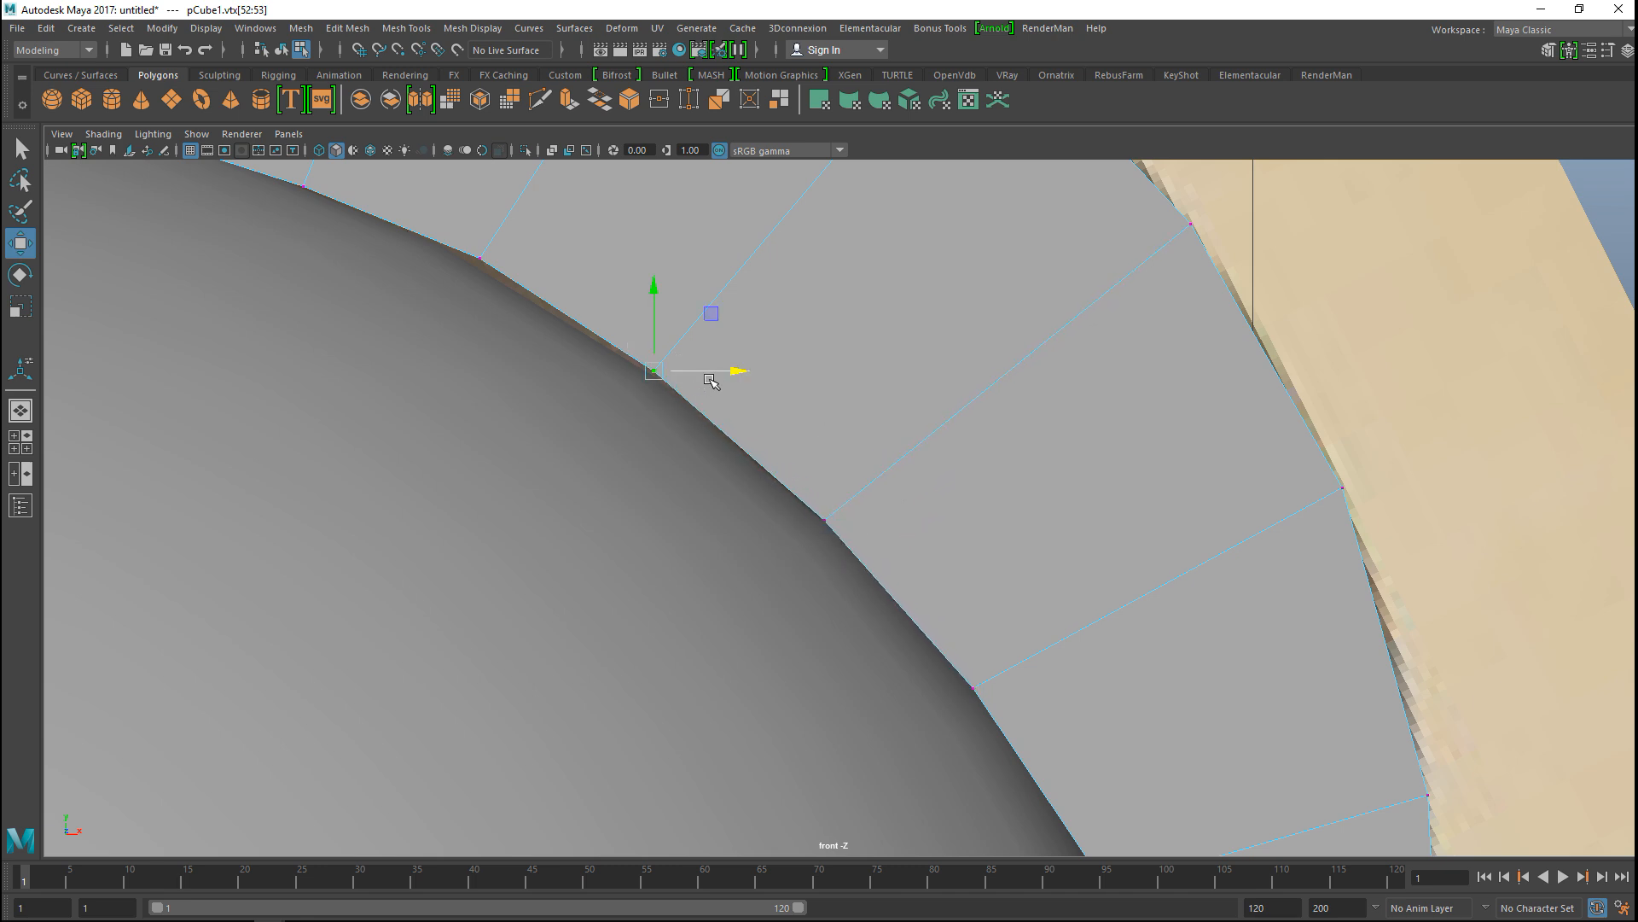
mouse_move(737, 370)
left_mouse_down()
mouse_move(761, 370)
mouse_move(727, 372)
left_mouse_up()
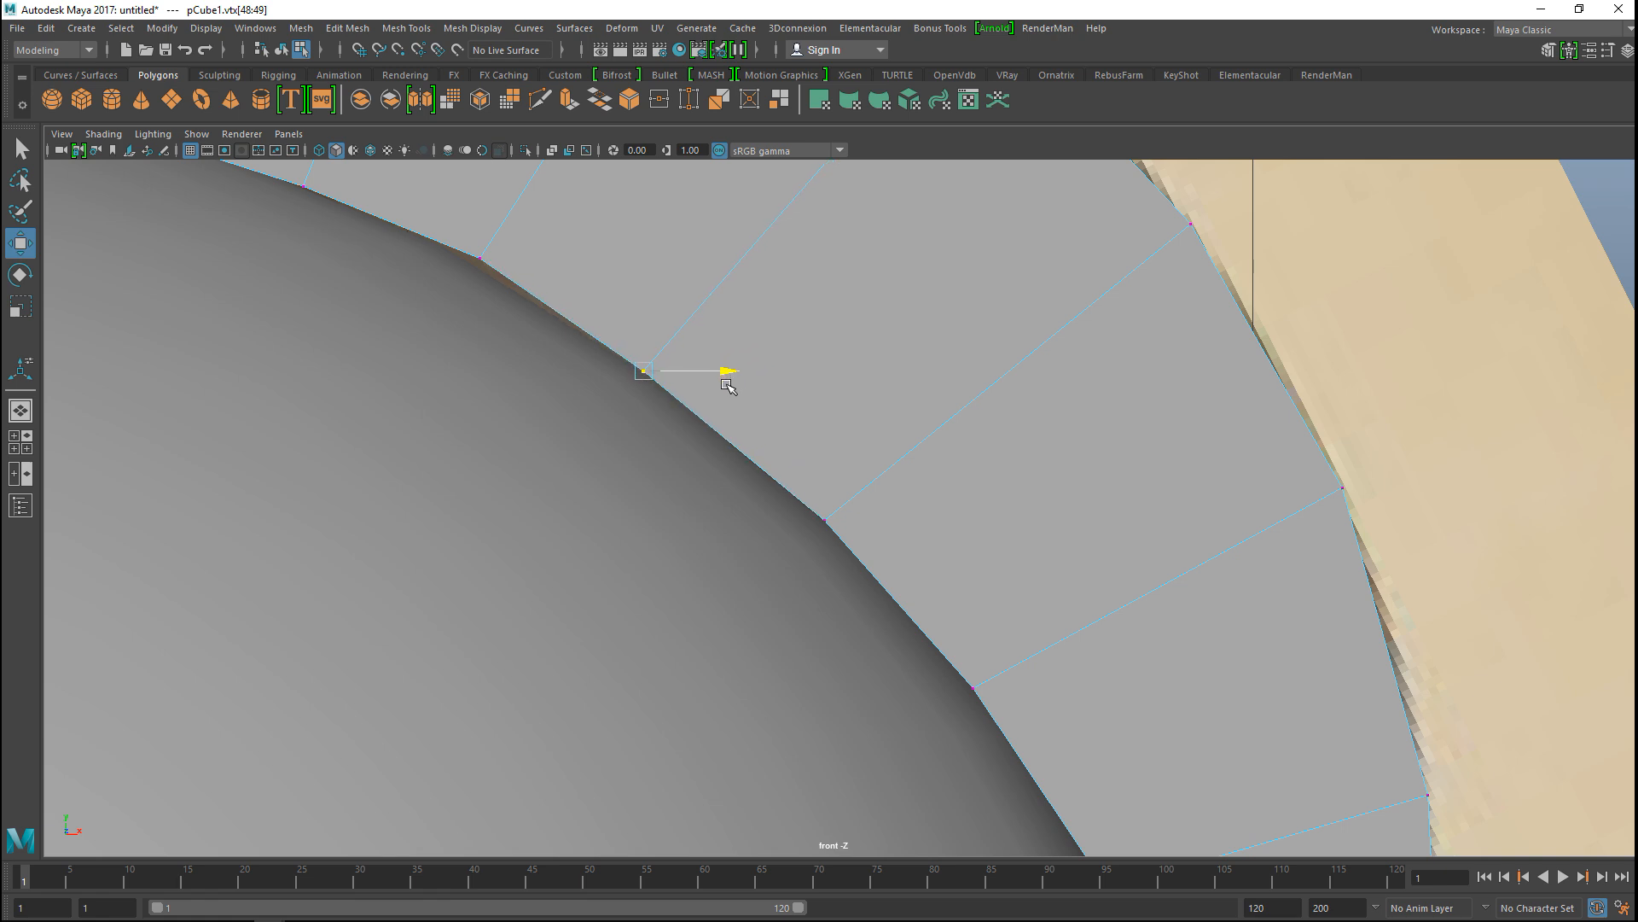
Step: Fine-tune the horizontal position of the next two inner vertex pairs toward the crest's top against the dome's shaded silhouette
middle_click_drag(522, 437, 961, 655, "alt")
left_click(906, 503)
left_click_drag(997, 497, 975, 498)
left_click_drag(721, 413, 771, 458)
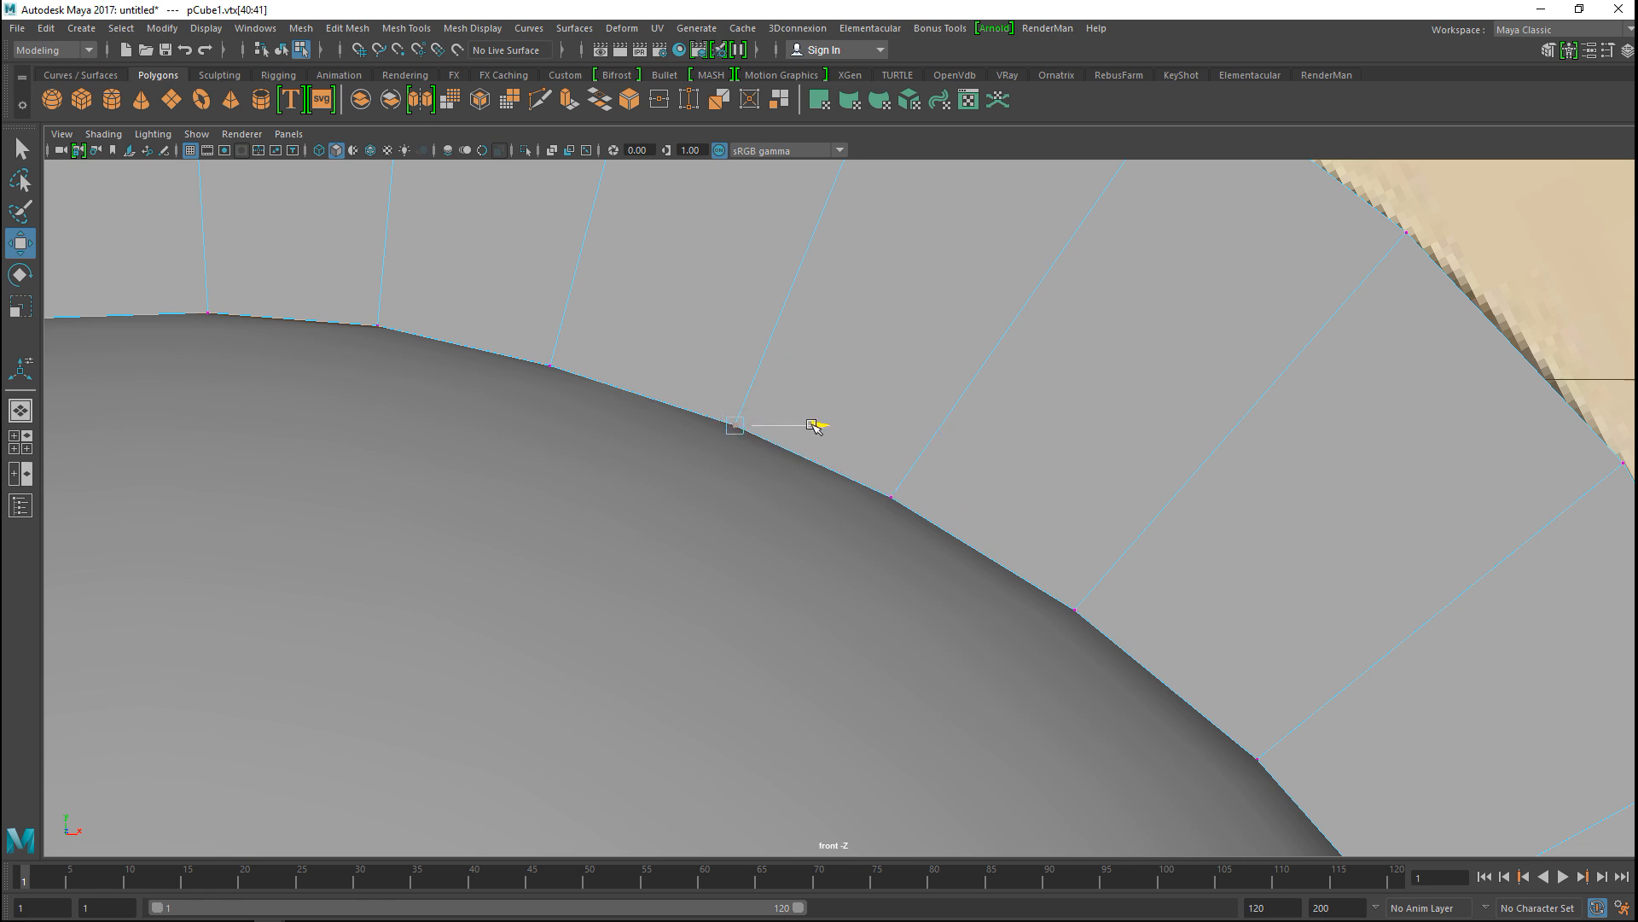
Step: Select the whole crest as an object in the perspective view and scale it down in depth to a narrow fin
scroll(467, 412, "down", 10)
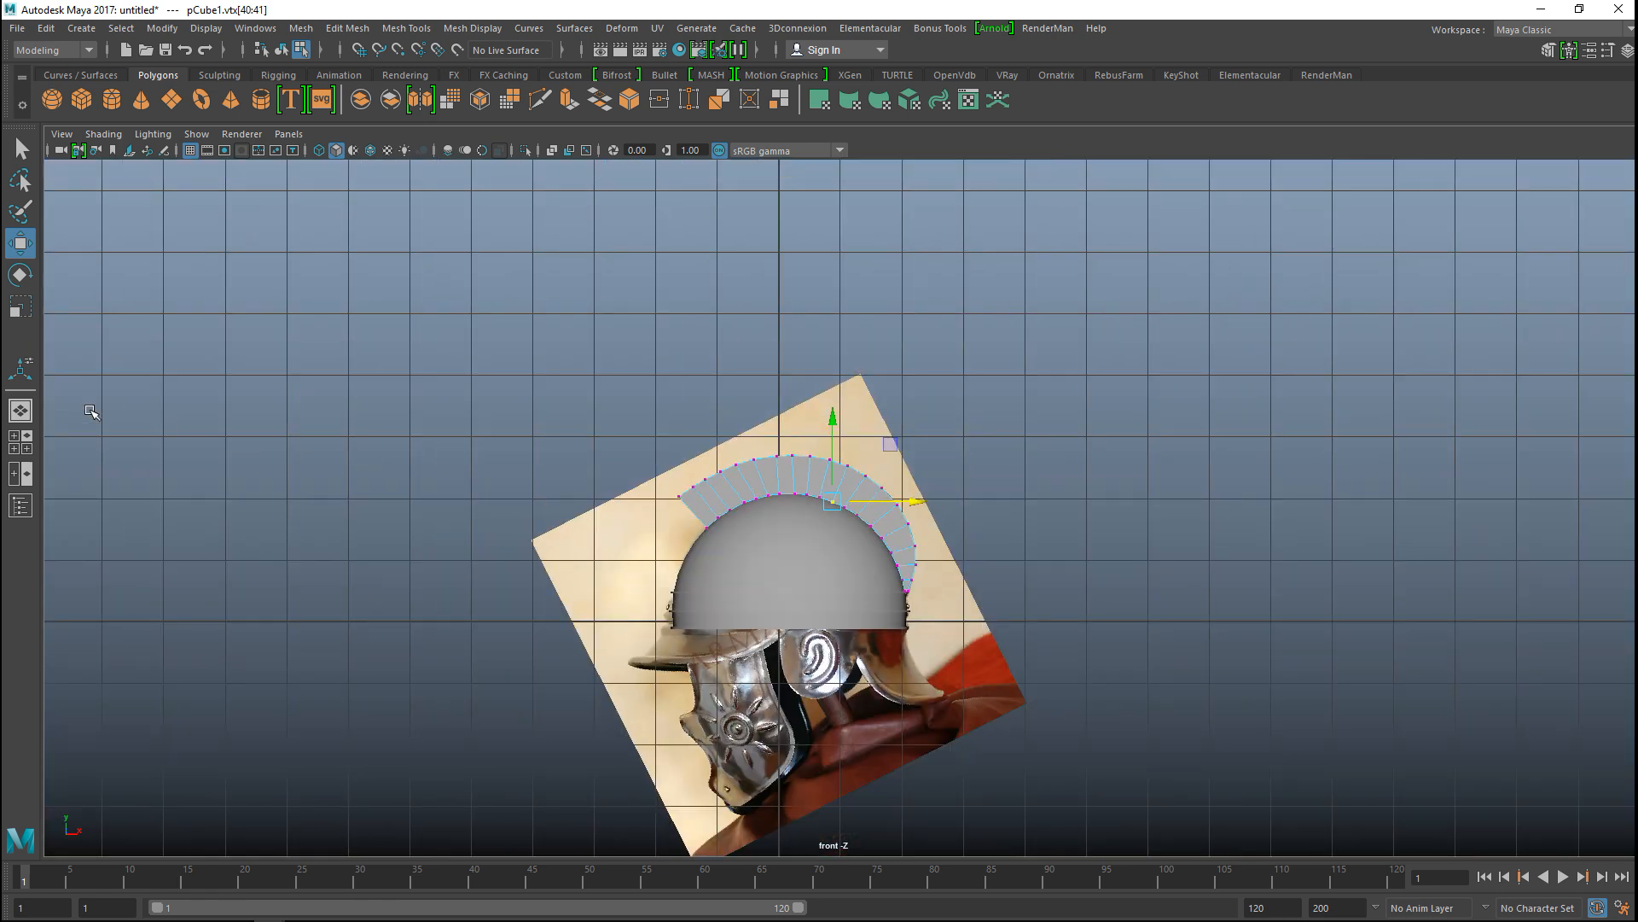
left_click(19, 449)
key("space")
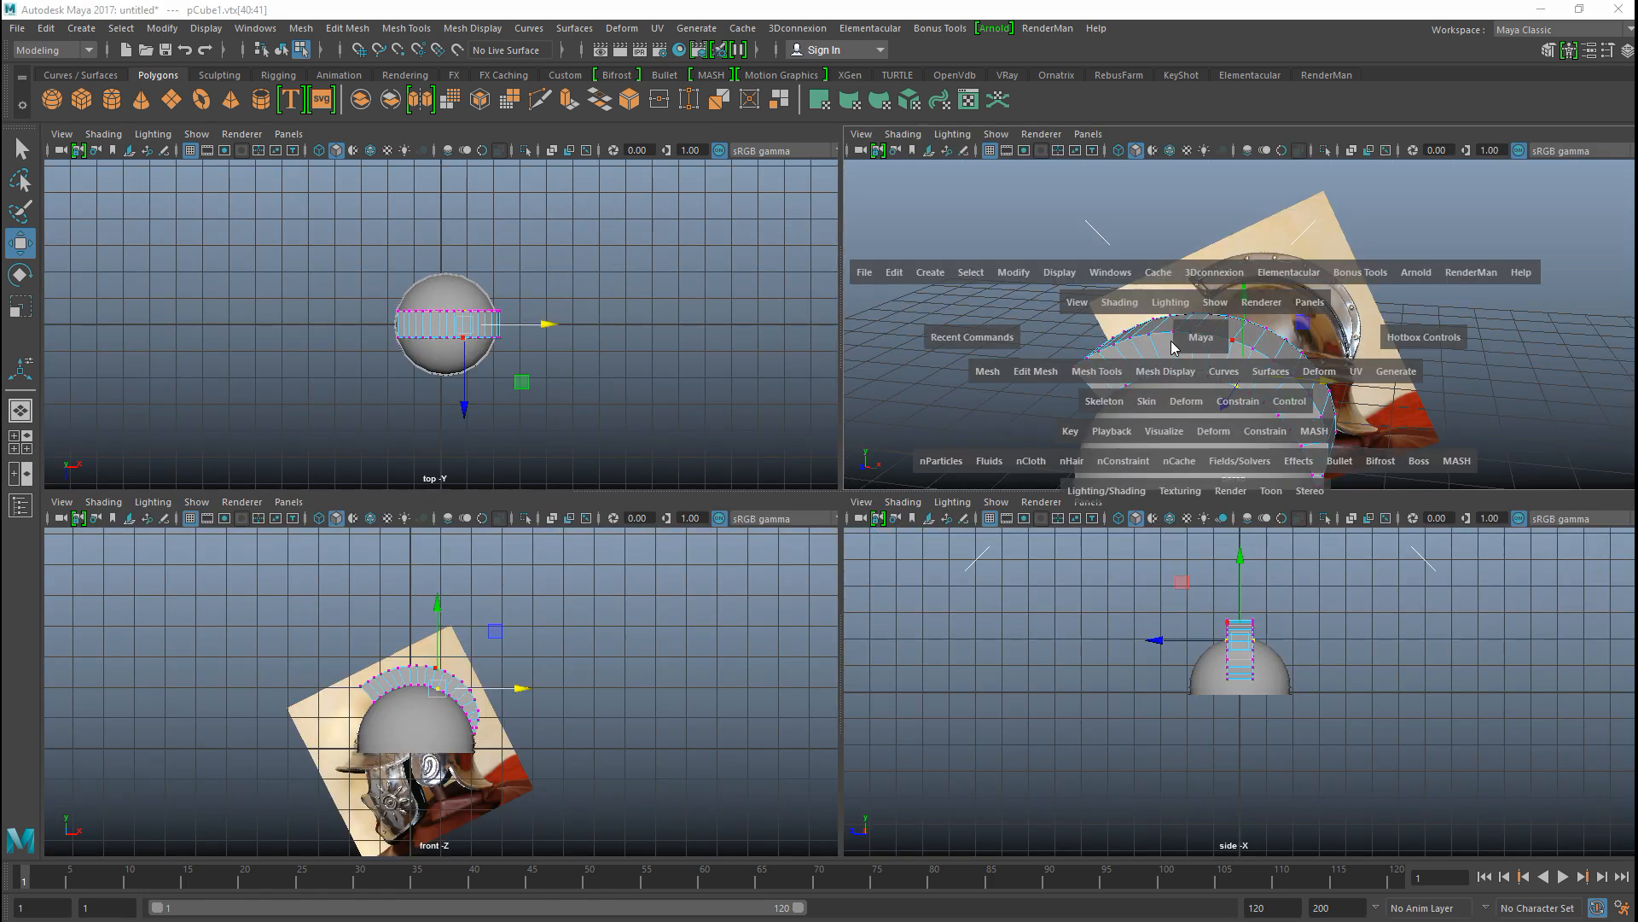
scroll(1143, 363, "up", 3)
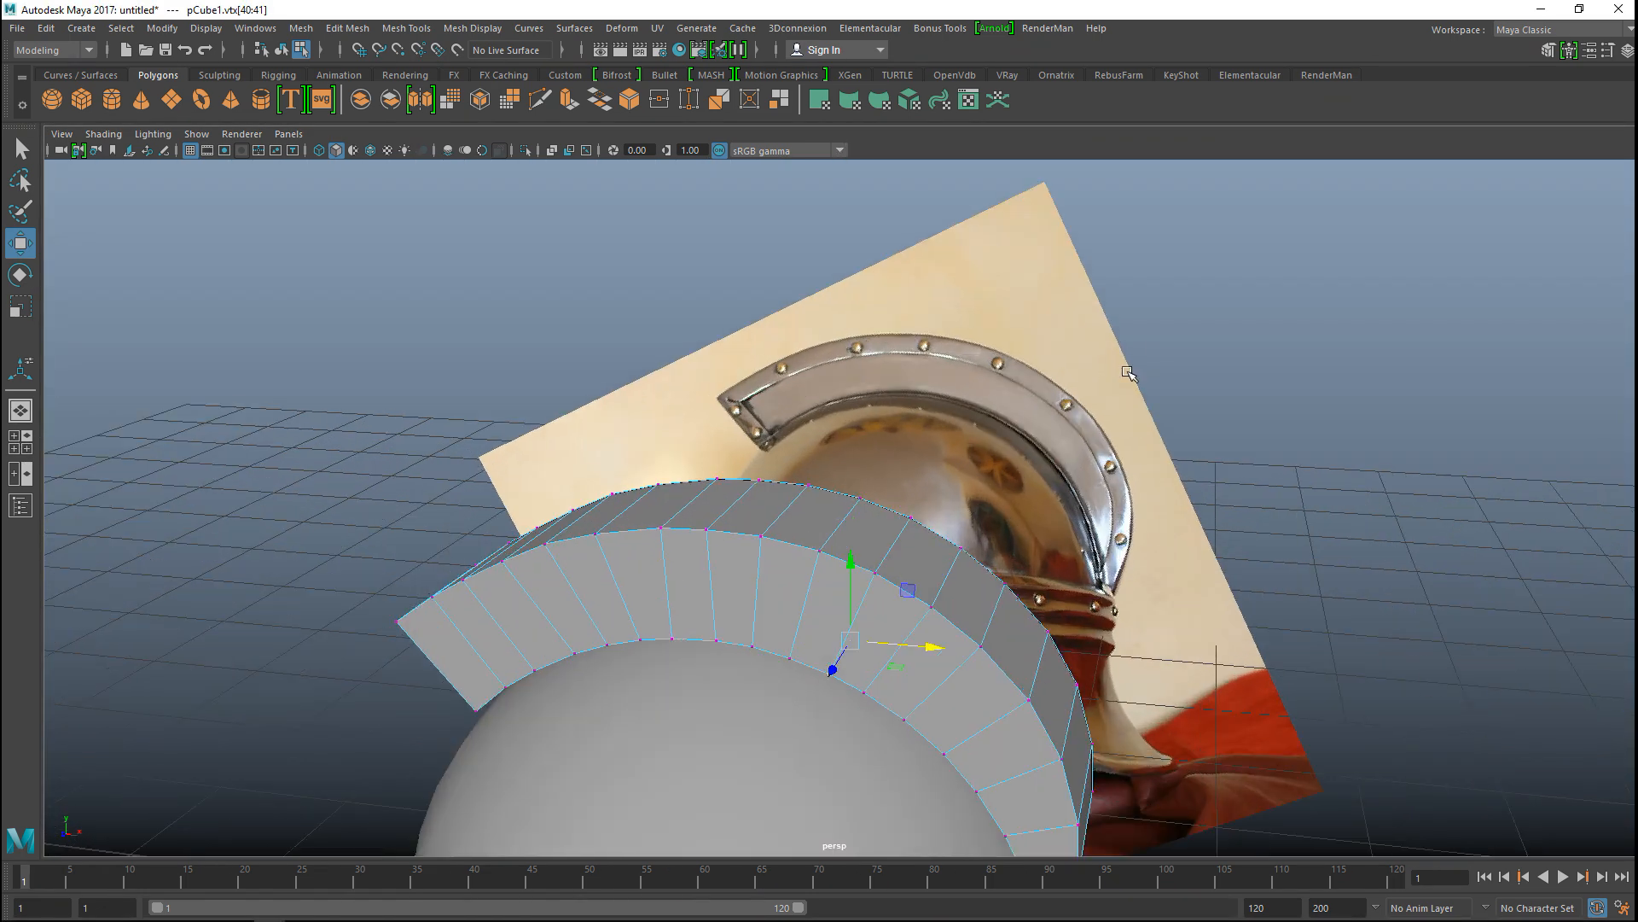
left_click_drag(1126, 373, 802, 390, "alt")
right_click_drag(766, 413, 853, 375)
key("r")
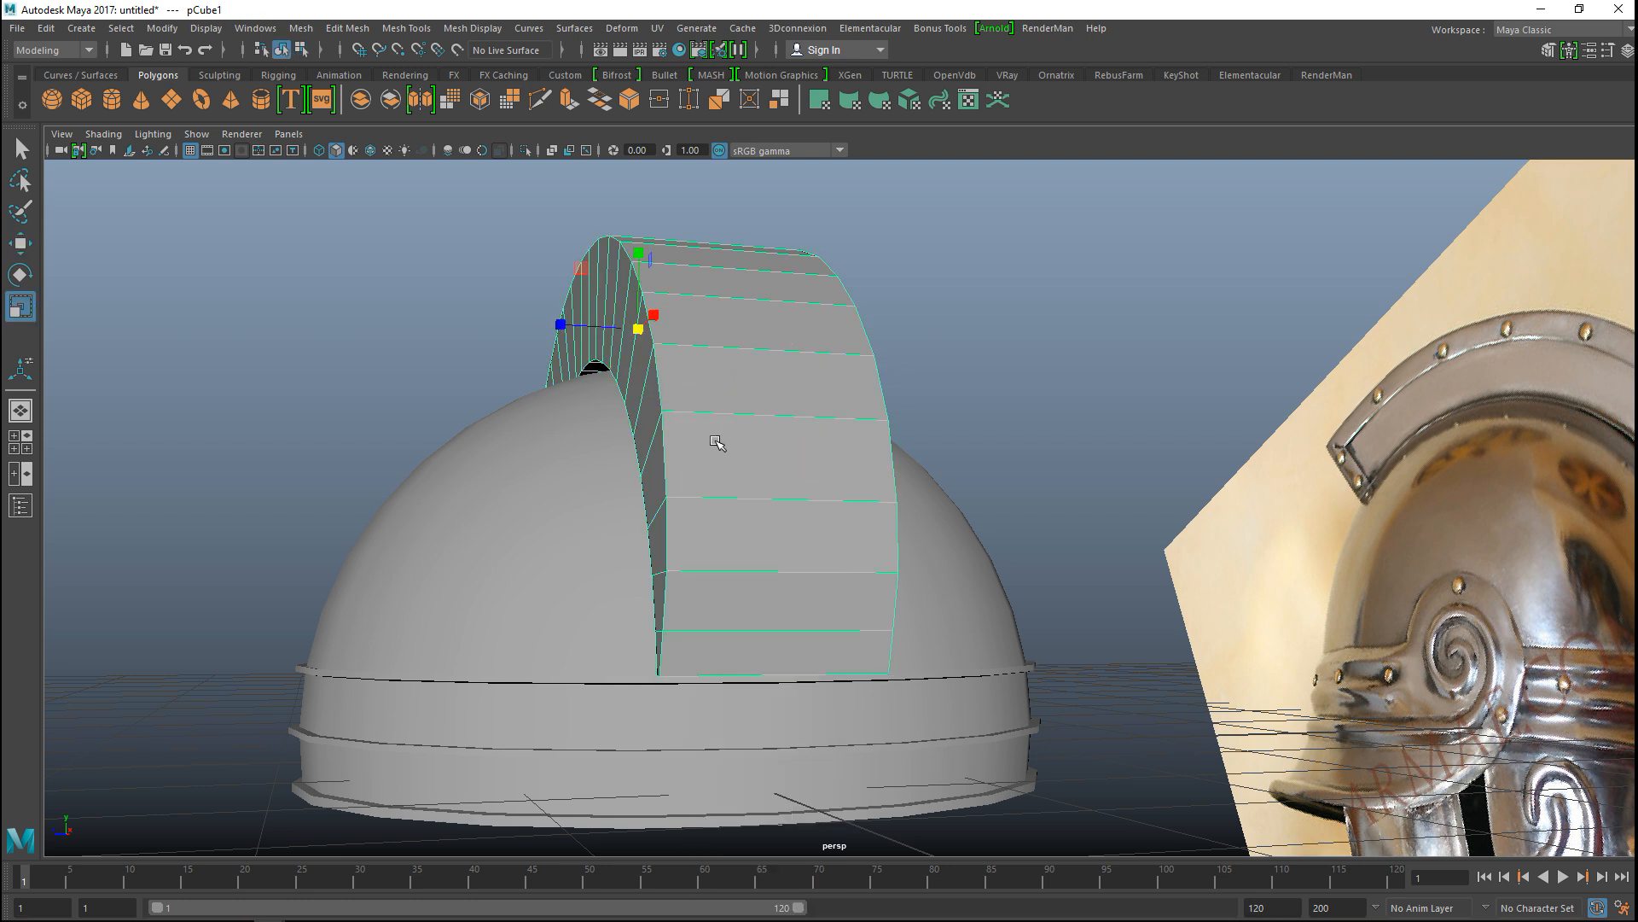
left_click_drag(560, 323, 633, 328)
scroll(1031, 463, "down", 3)
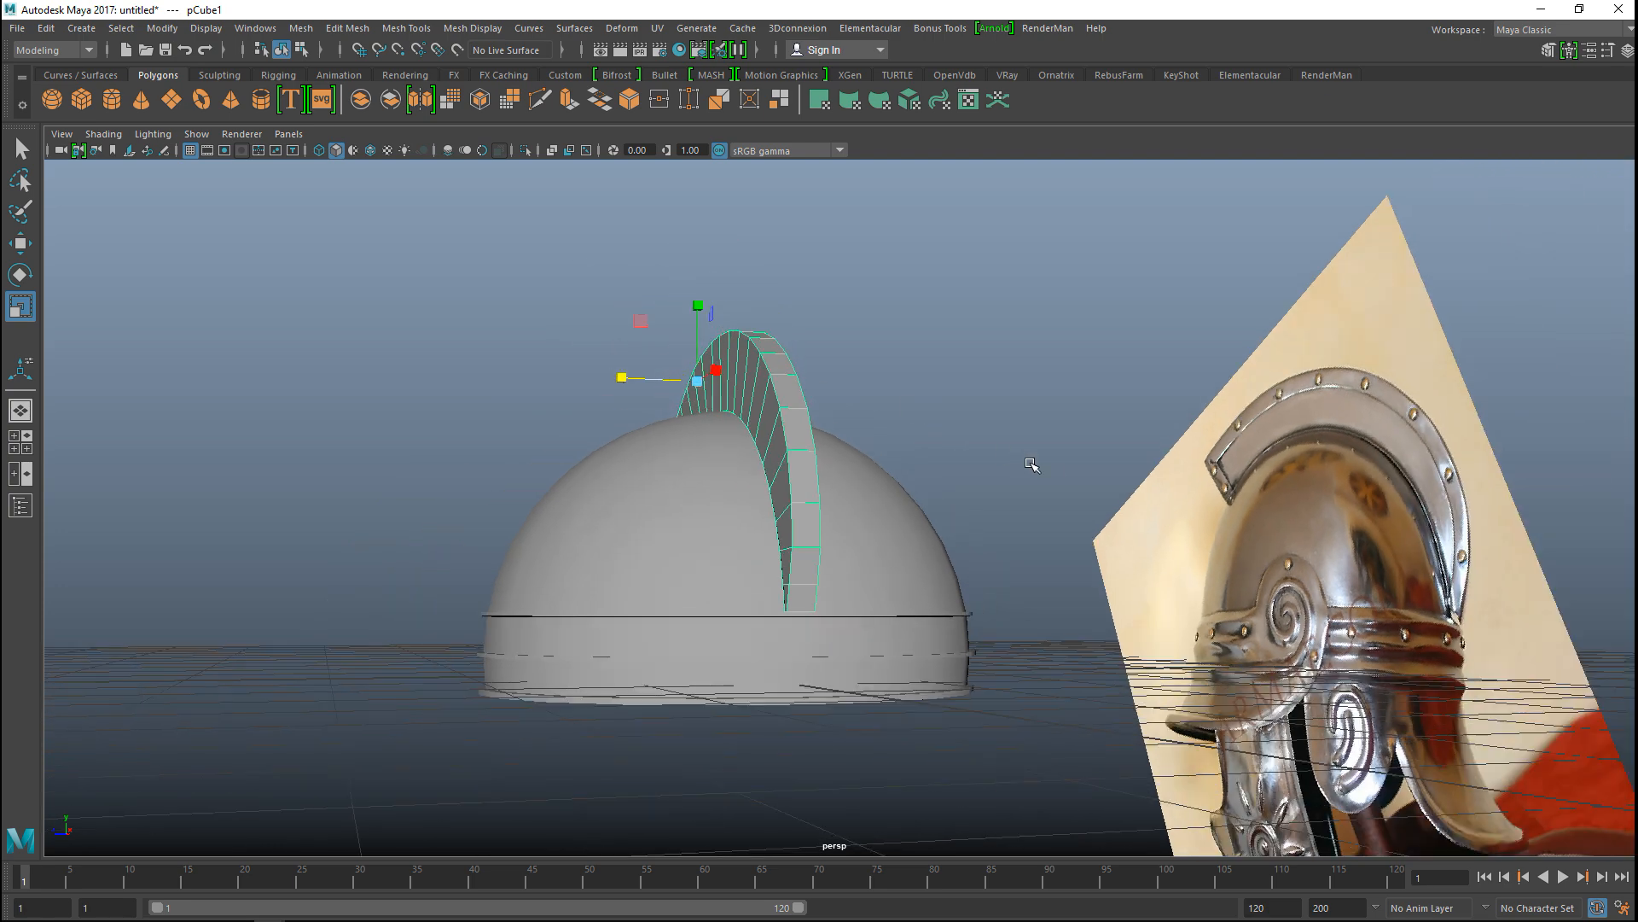
Step: Examine the narrowed crest's fit on the dome from several angles and compare it with the reference image
scroll(1086, 486, "up", 3)
left_click_drag(1086, 490, 1246, 531, "alt")
left_click(1319, 443)
scroll(1313, 443, "down", 2)
scroll(1293, 452, "up", 3)
middle_click_drag(1251, 471, 1277, 540, "alt")
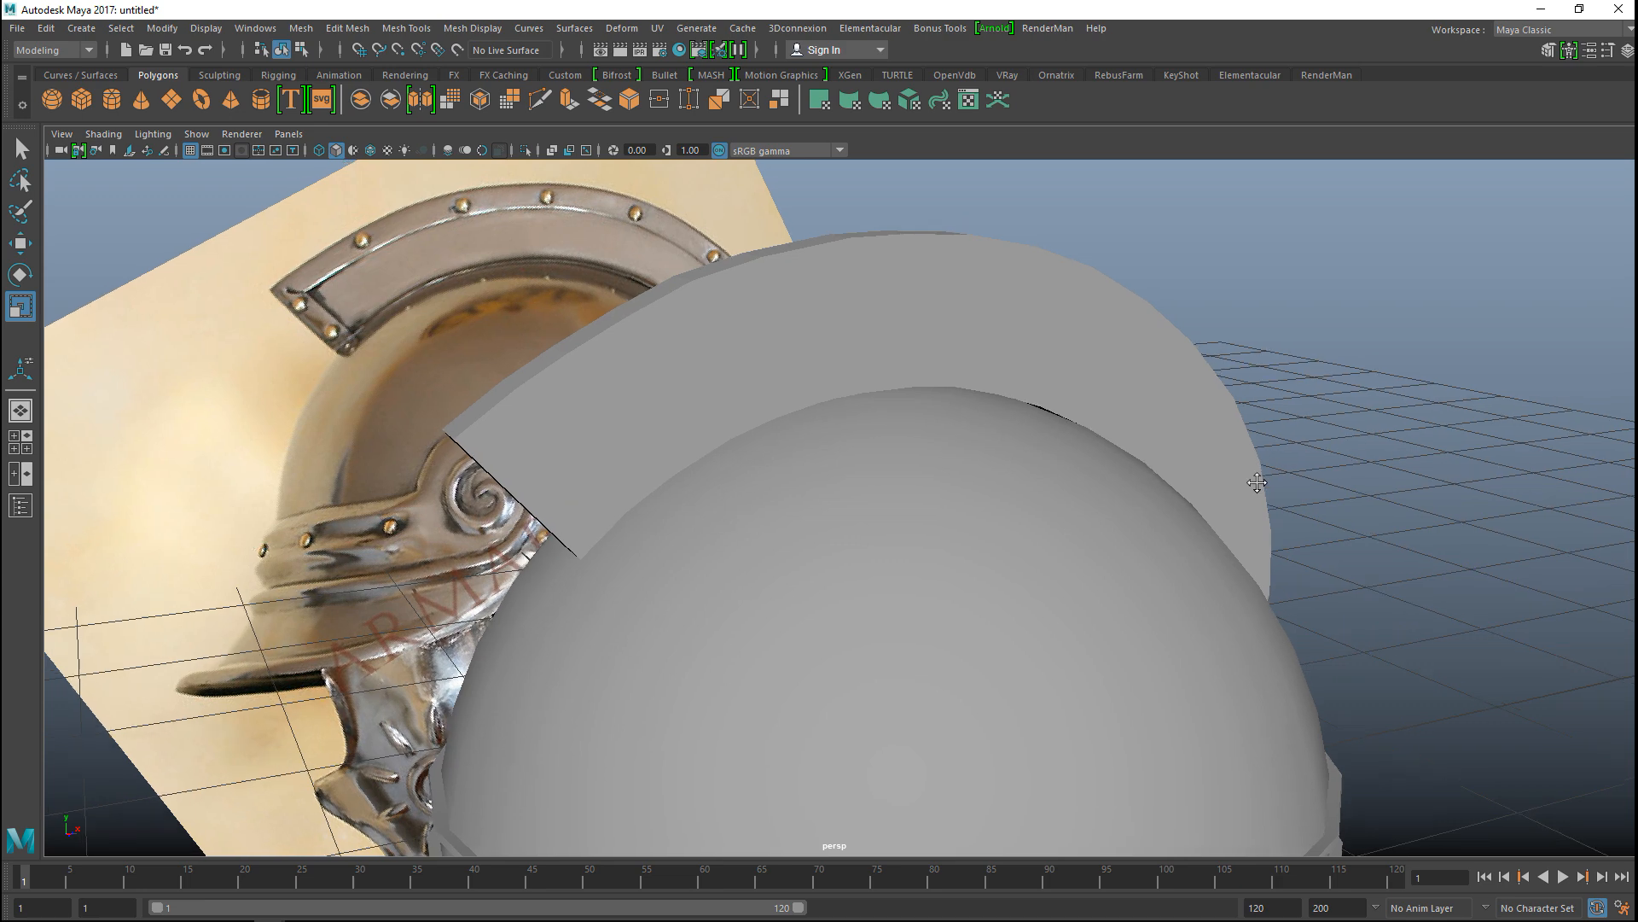
mouse_move(1276, 540)
left_mouse_down("alt")
mouse_move(1288, 527)
mouse_move(1263, 536)
left_mouse_up("alt")
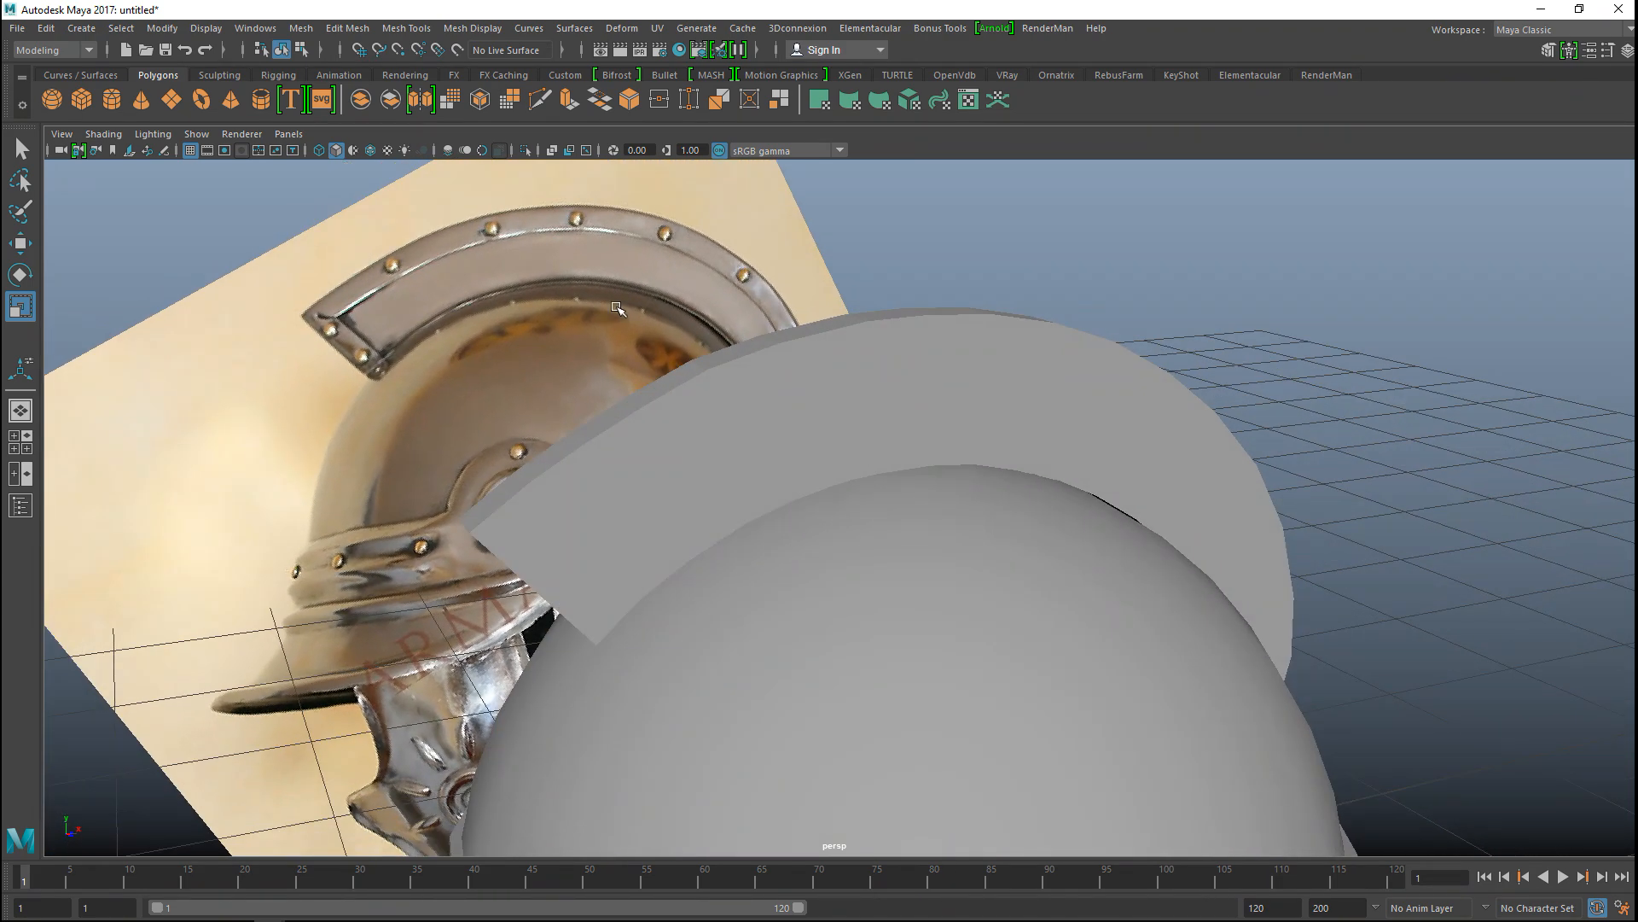
scroll(713, 446, "down", 3)
left_click_drag(809, 489, 800, 428, "alt")
left_click(792, 403)
right_click_drag(867, 468, 1138, 567, "alt")
middle_click_drag(1137, 566, 1190, 563, "alt")
left_click_drag(1190, 563, 1092, 563, "alt")
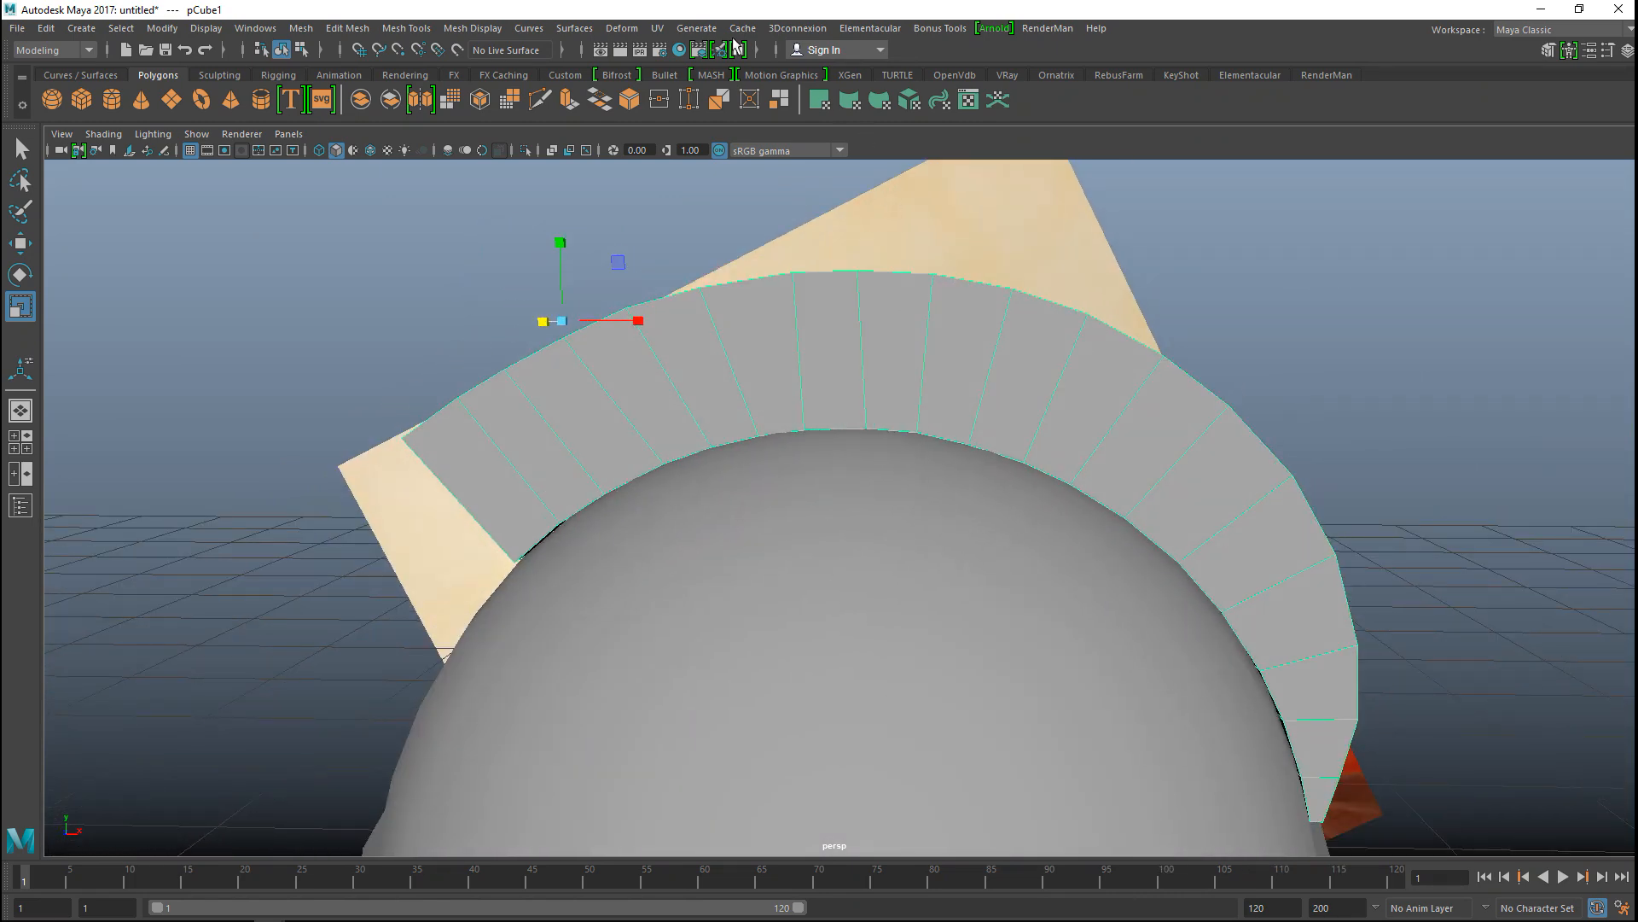
Step: Try to insert an edge loop along the crest's side close to its outer edge
left_click(474, 28)
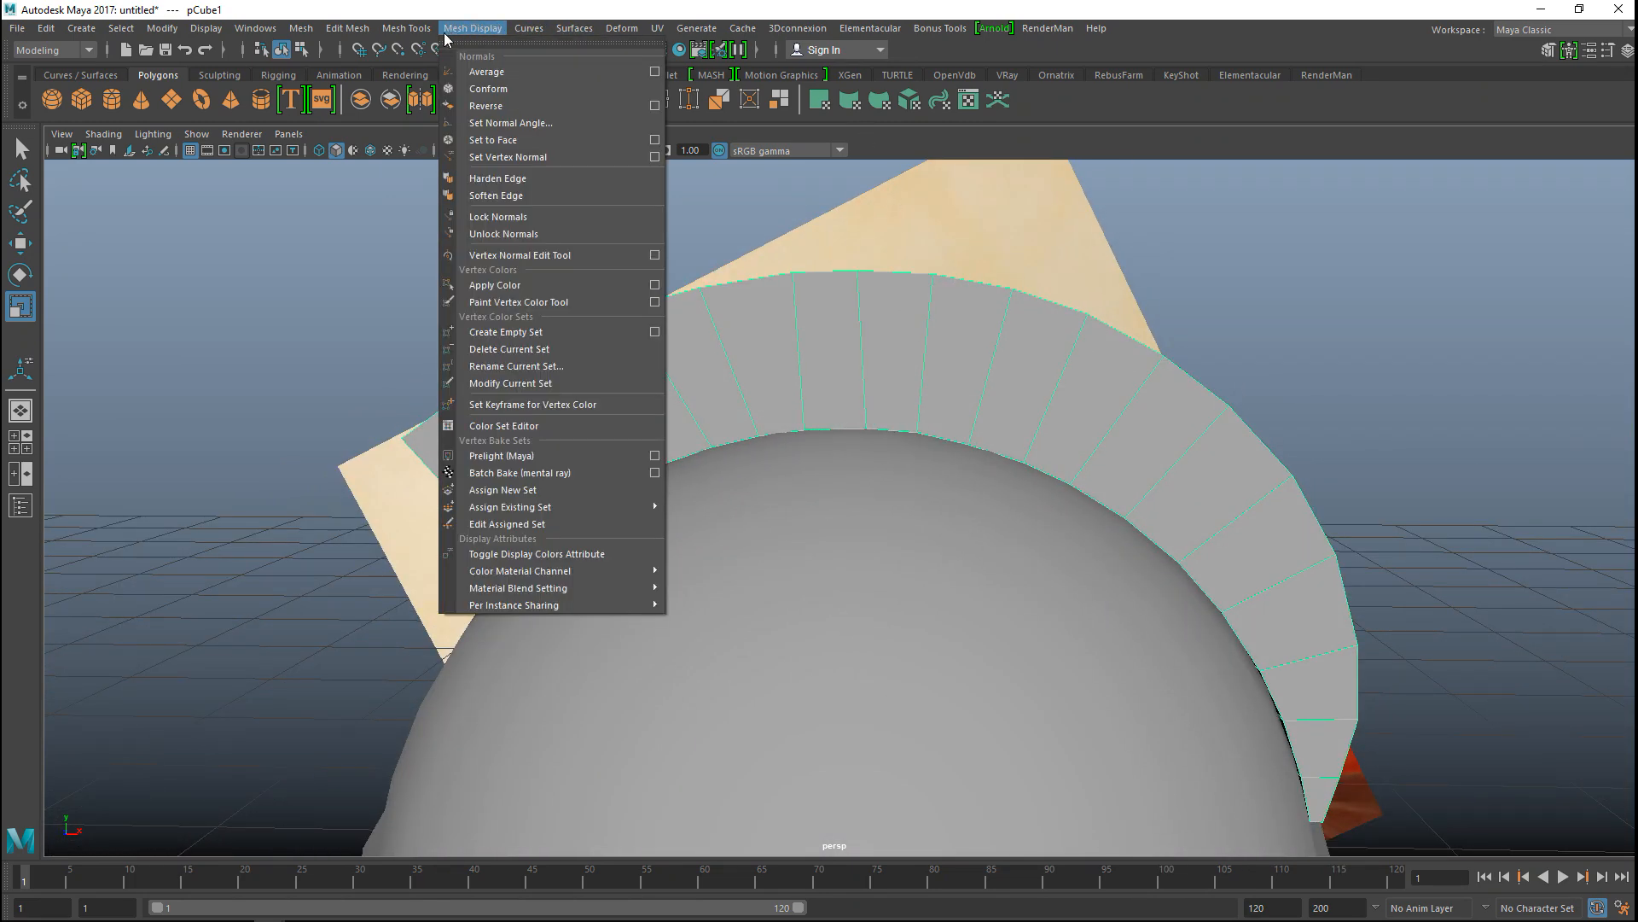
mouse_move(407, 28)
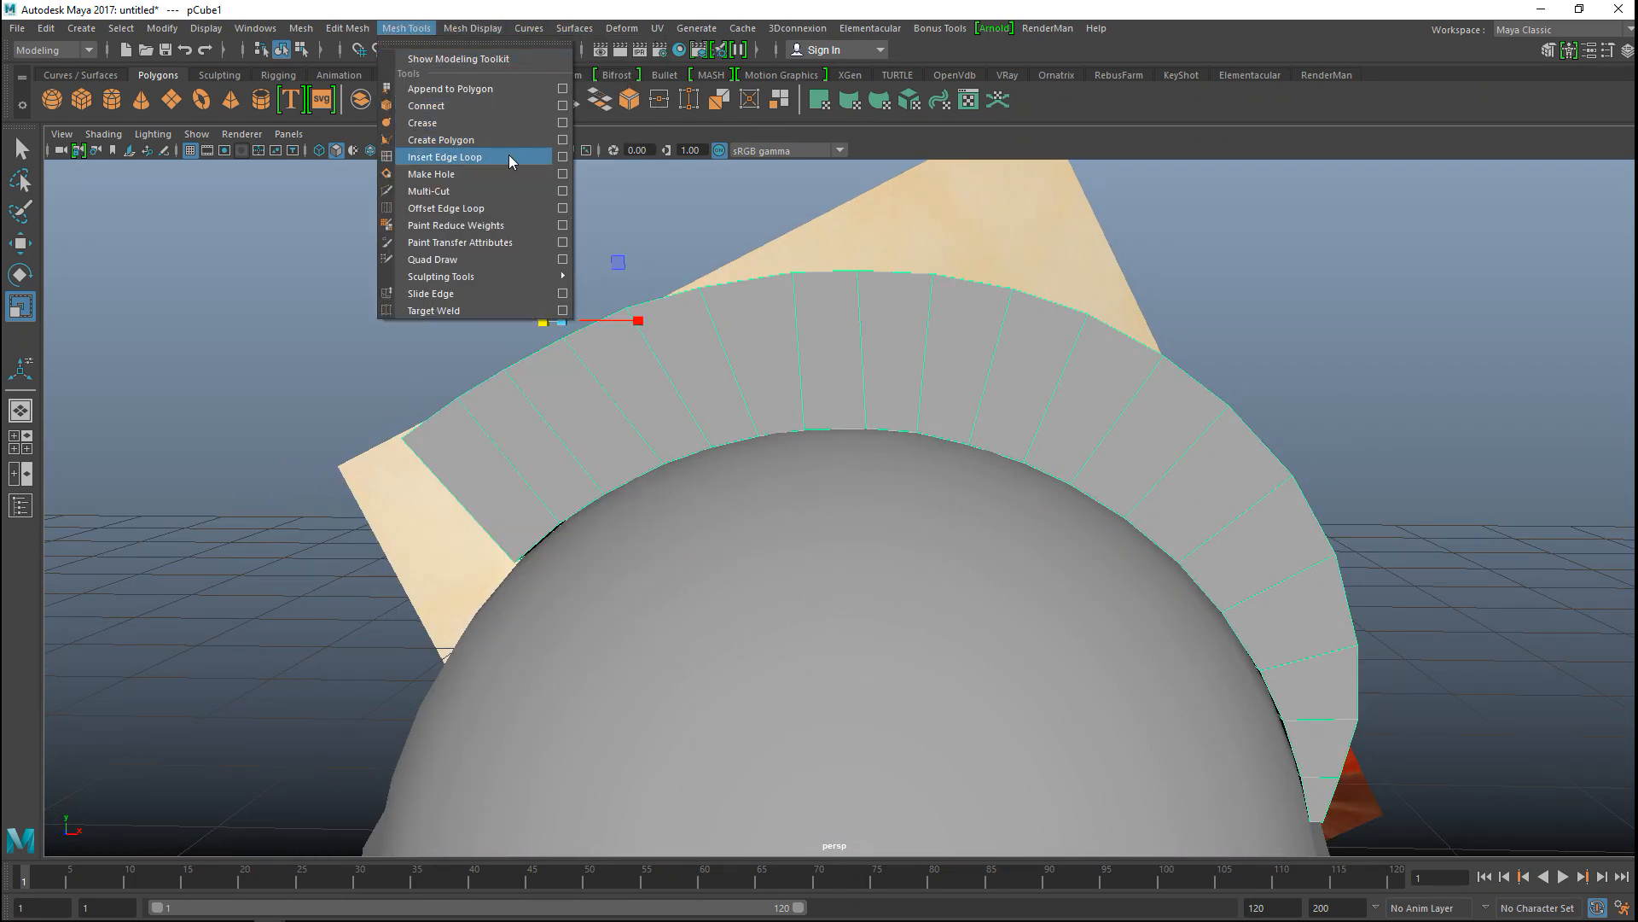
left_click(546, 157)
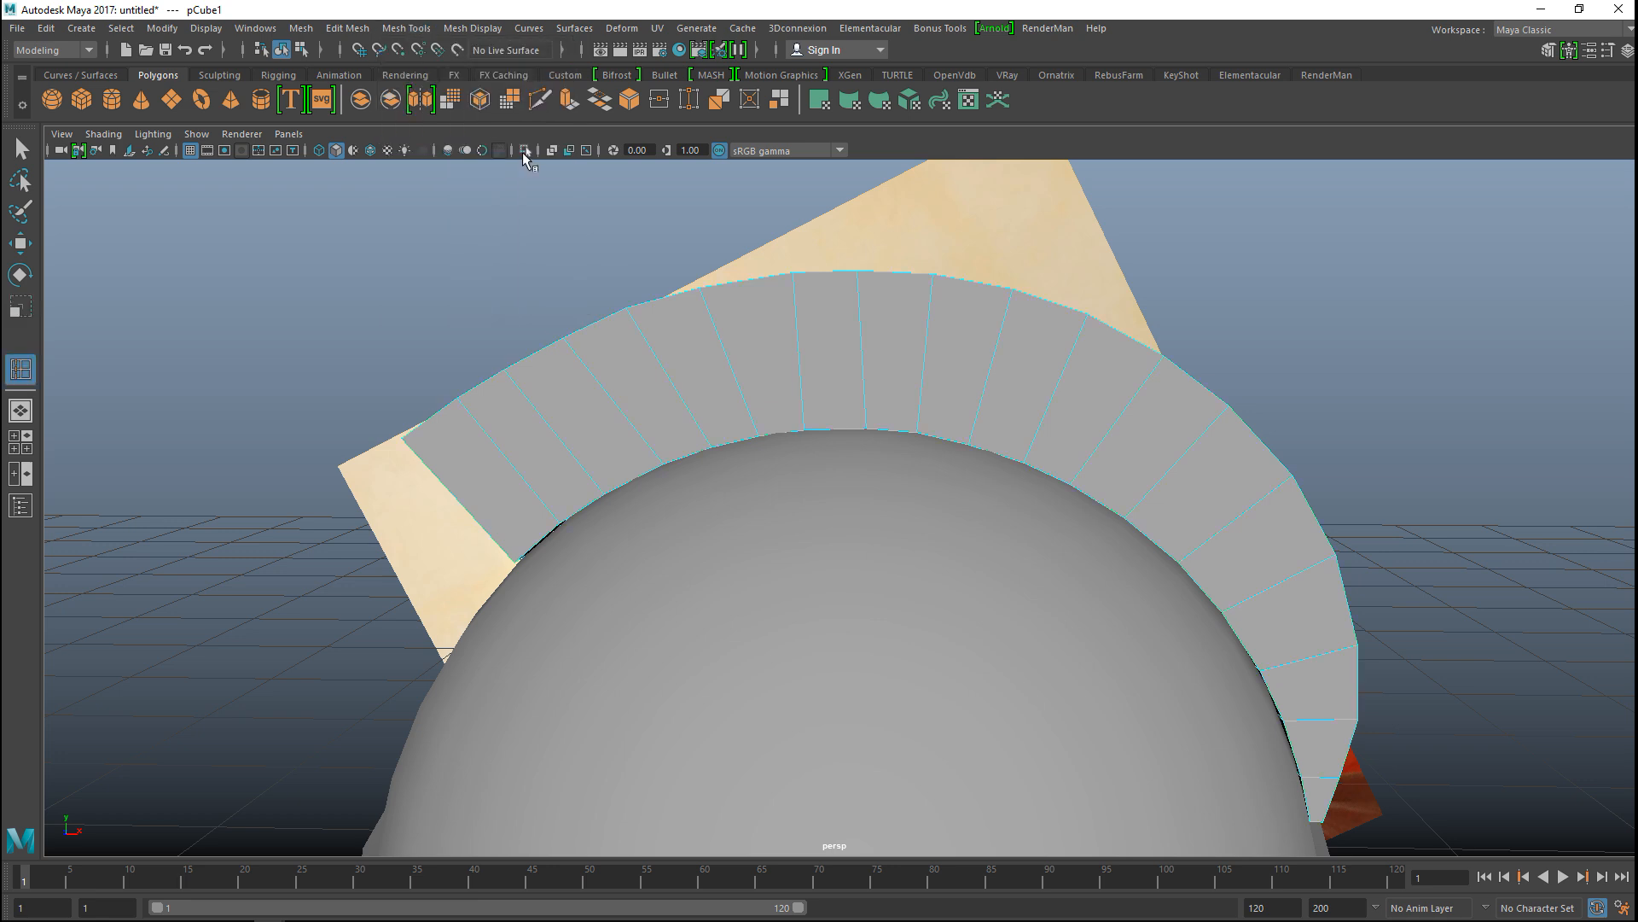
left_click(725, 352)
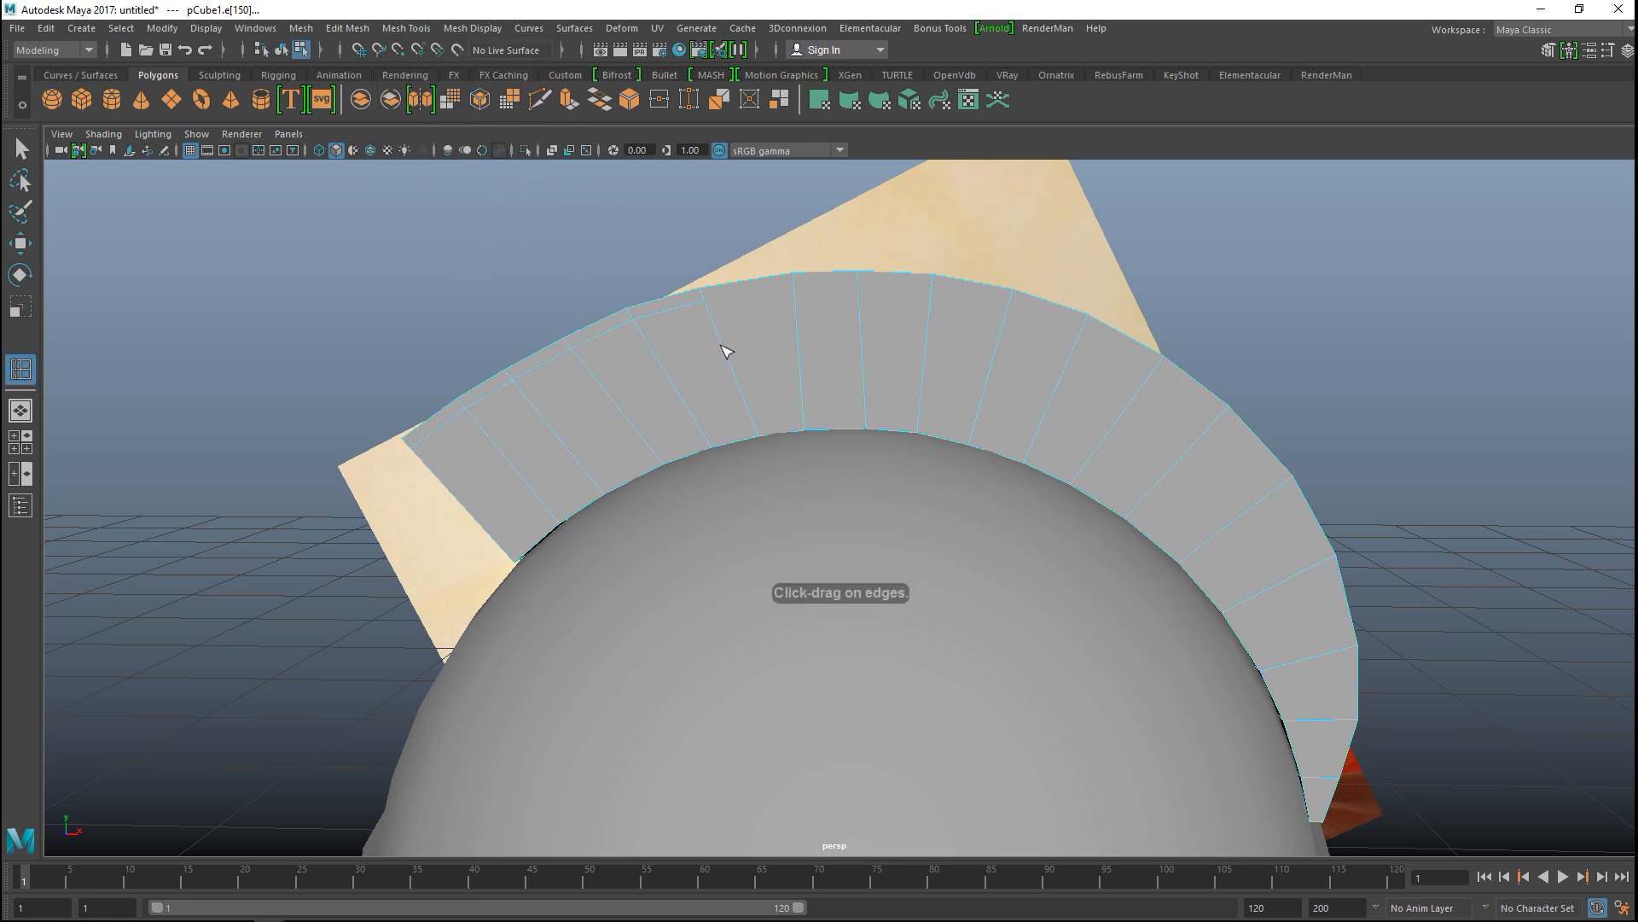
scroll(743, 359, "down", 3)
left_click_drag(785, 396, 843, 417, "alt")
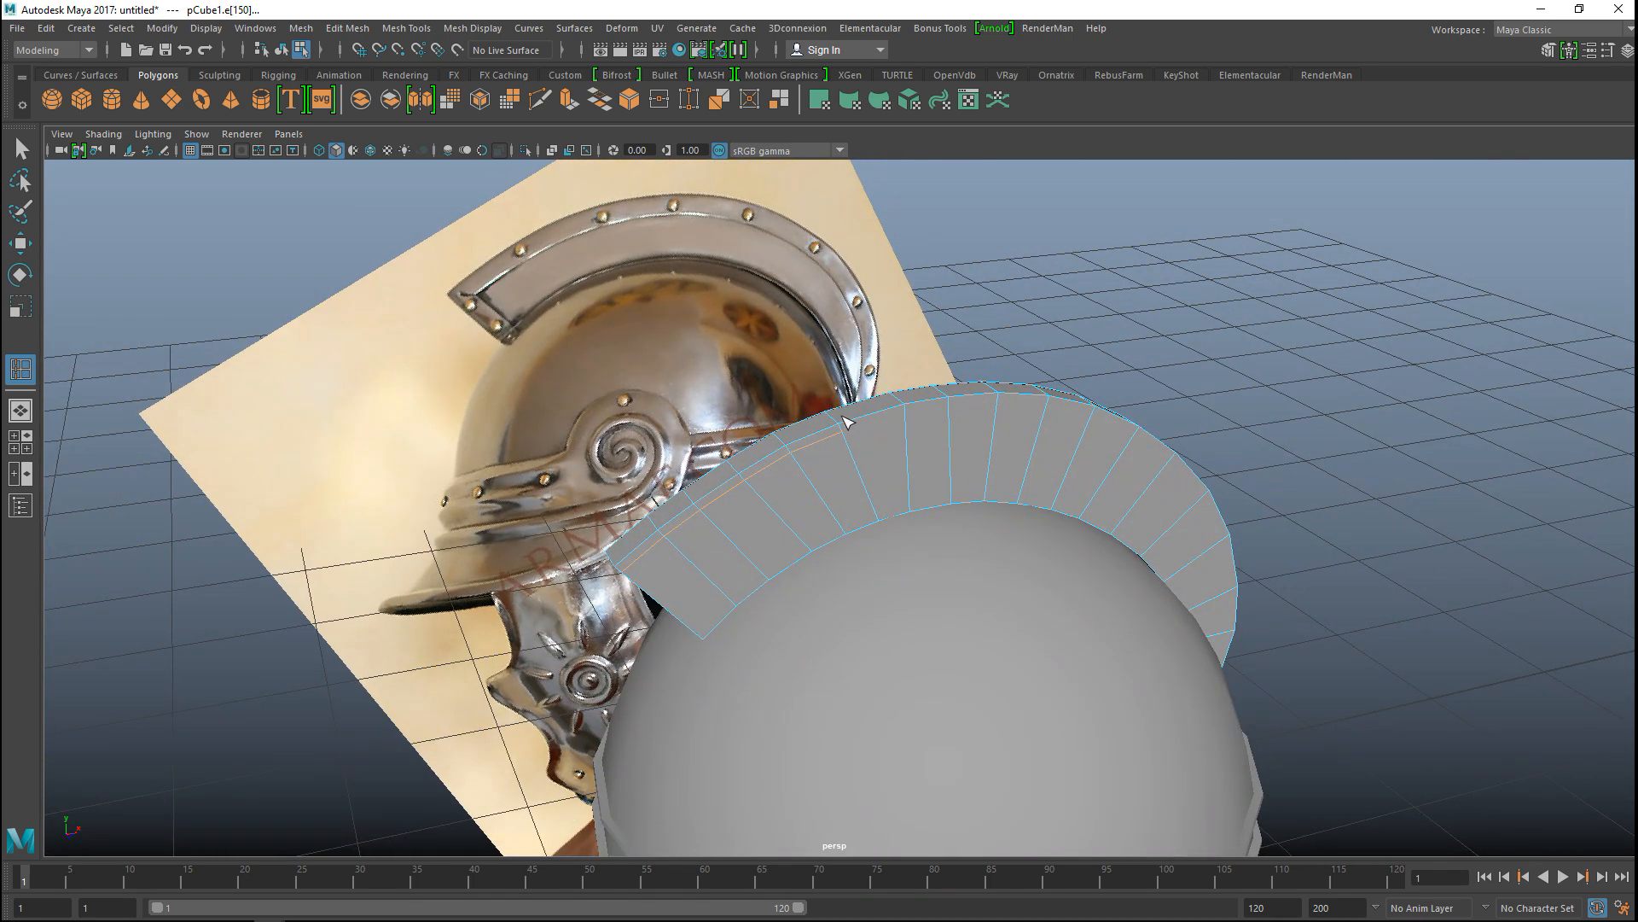
Step: Examine the riveted rim around the crest in the reference image
mouse_move(891, 498)
left_mouse_down("alt")
mouse_move(1029, 467)
mouse_move(896, 489)
left_mouse_up("alt")
middle_click_drag(751, 445, 799, 723, "alt")
scroll(826, 624, "up", 6)
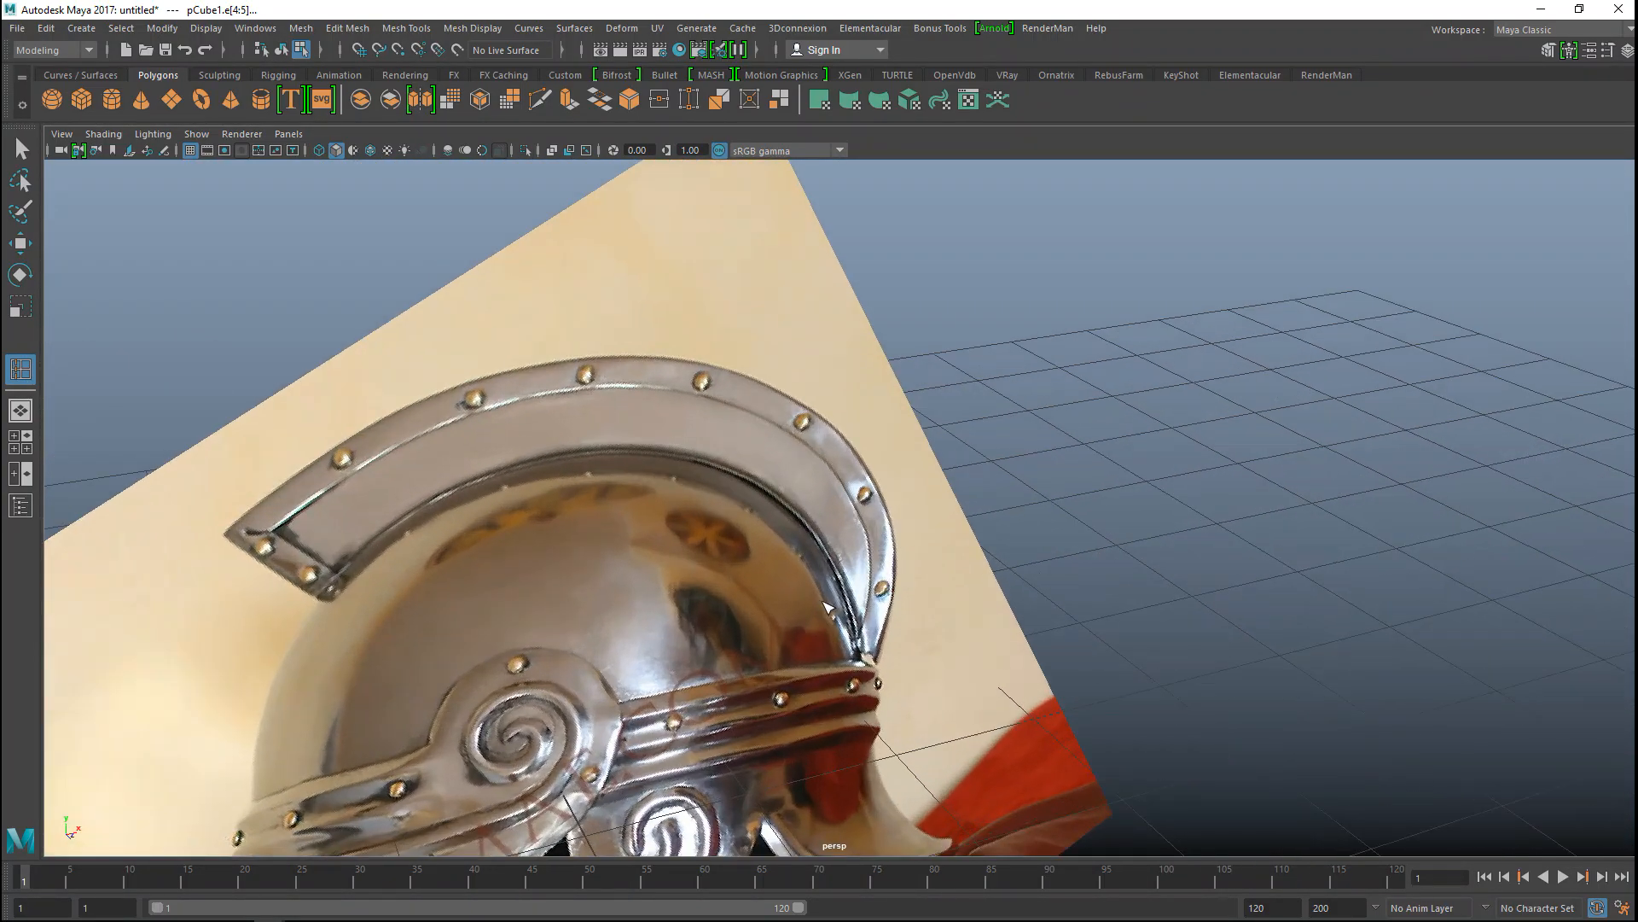
middle_click_drag(197, 355, 875, 294, "alt")
middle_click_drag(435, 458, 751, 395, "alt")
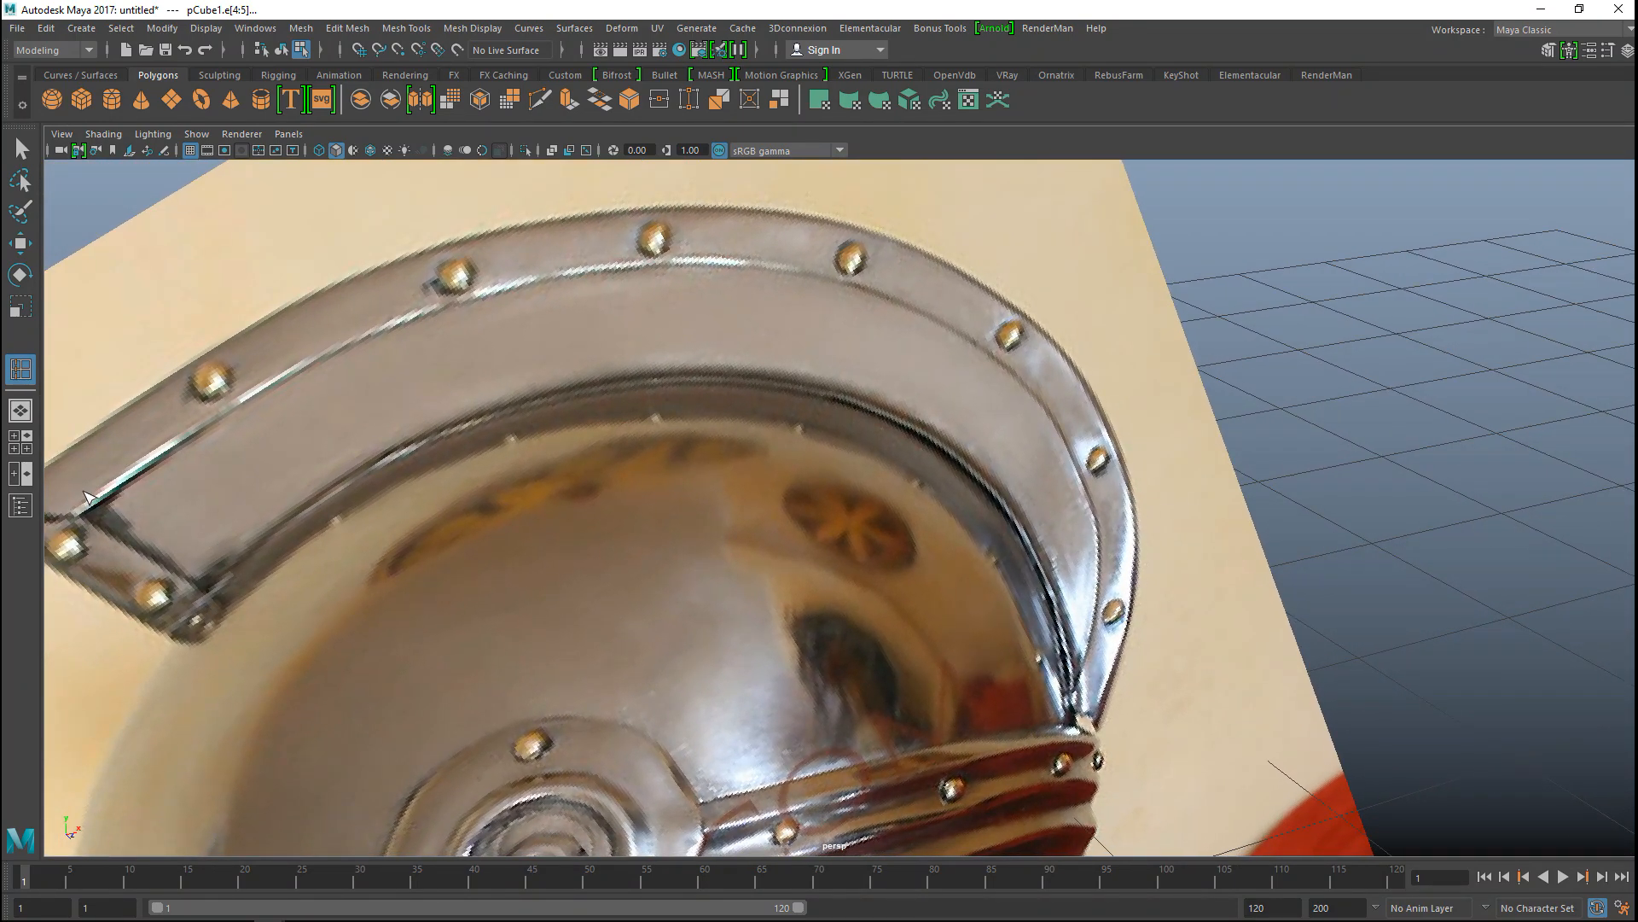
scroll(136, 504, "down", 8)
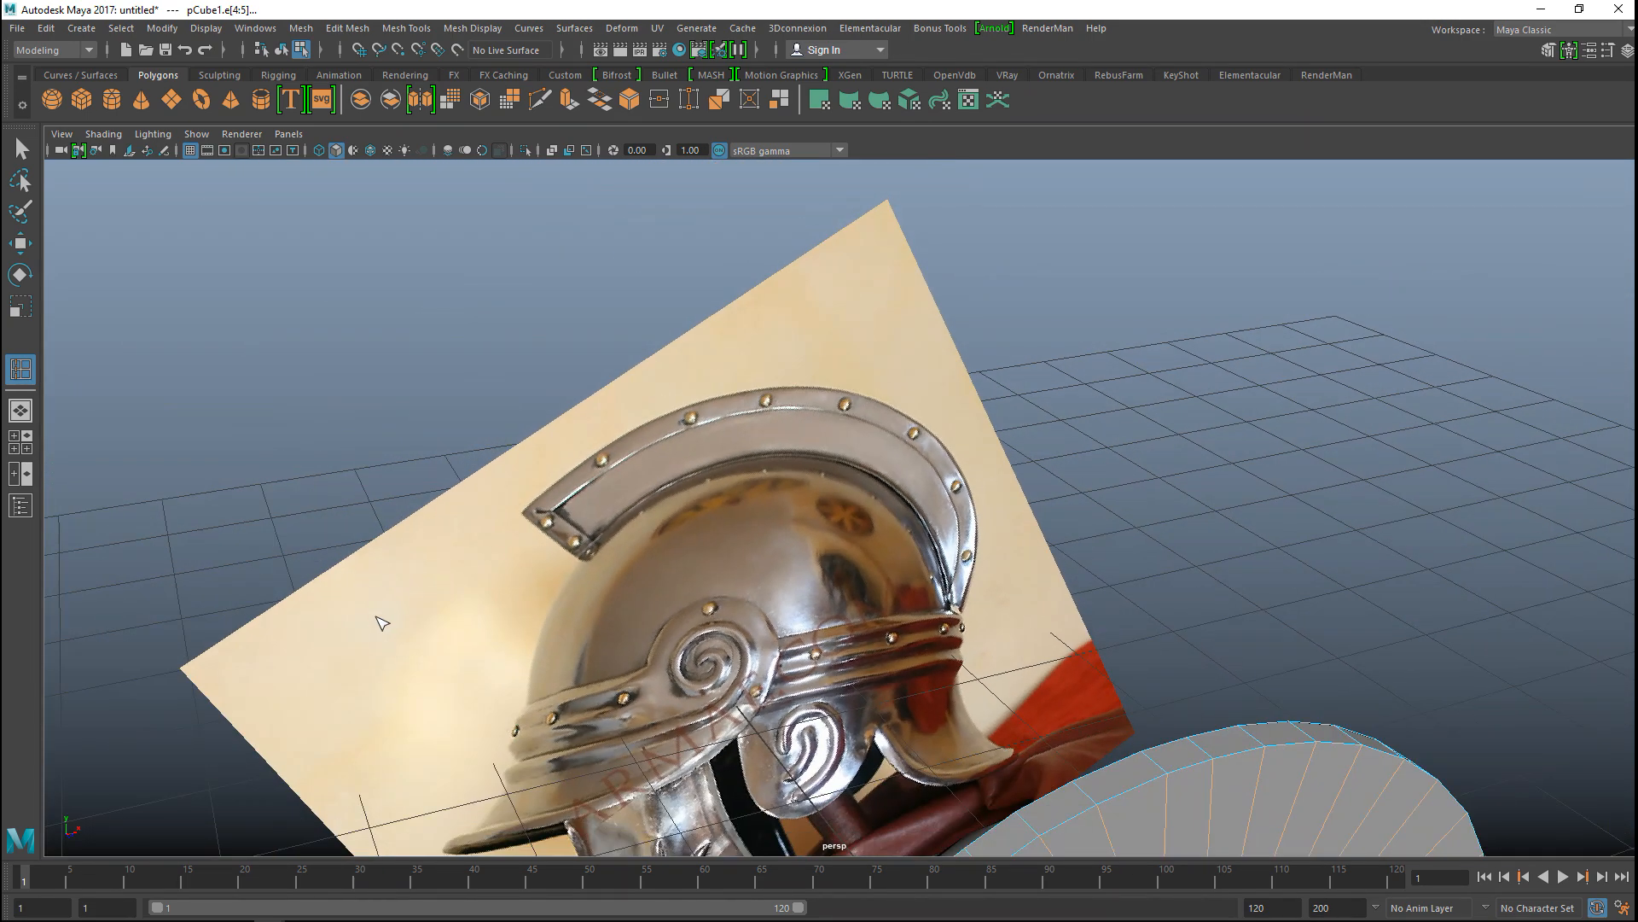
left_click_drag(380, 622, 269, 510, "alt")
Step: Select the full strip of faces along the crest's outer edge and extrude it
key("q")
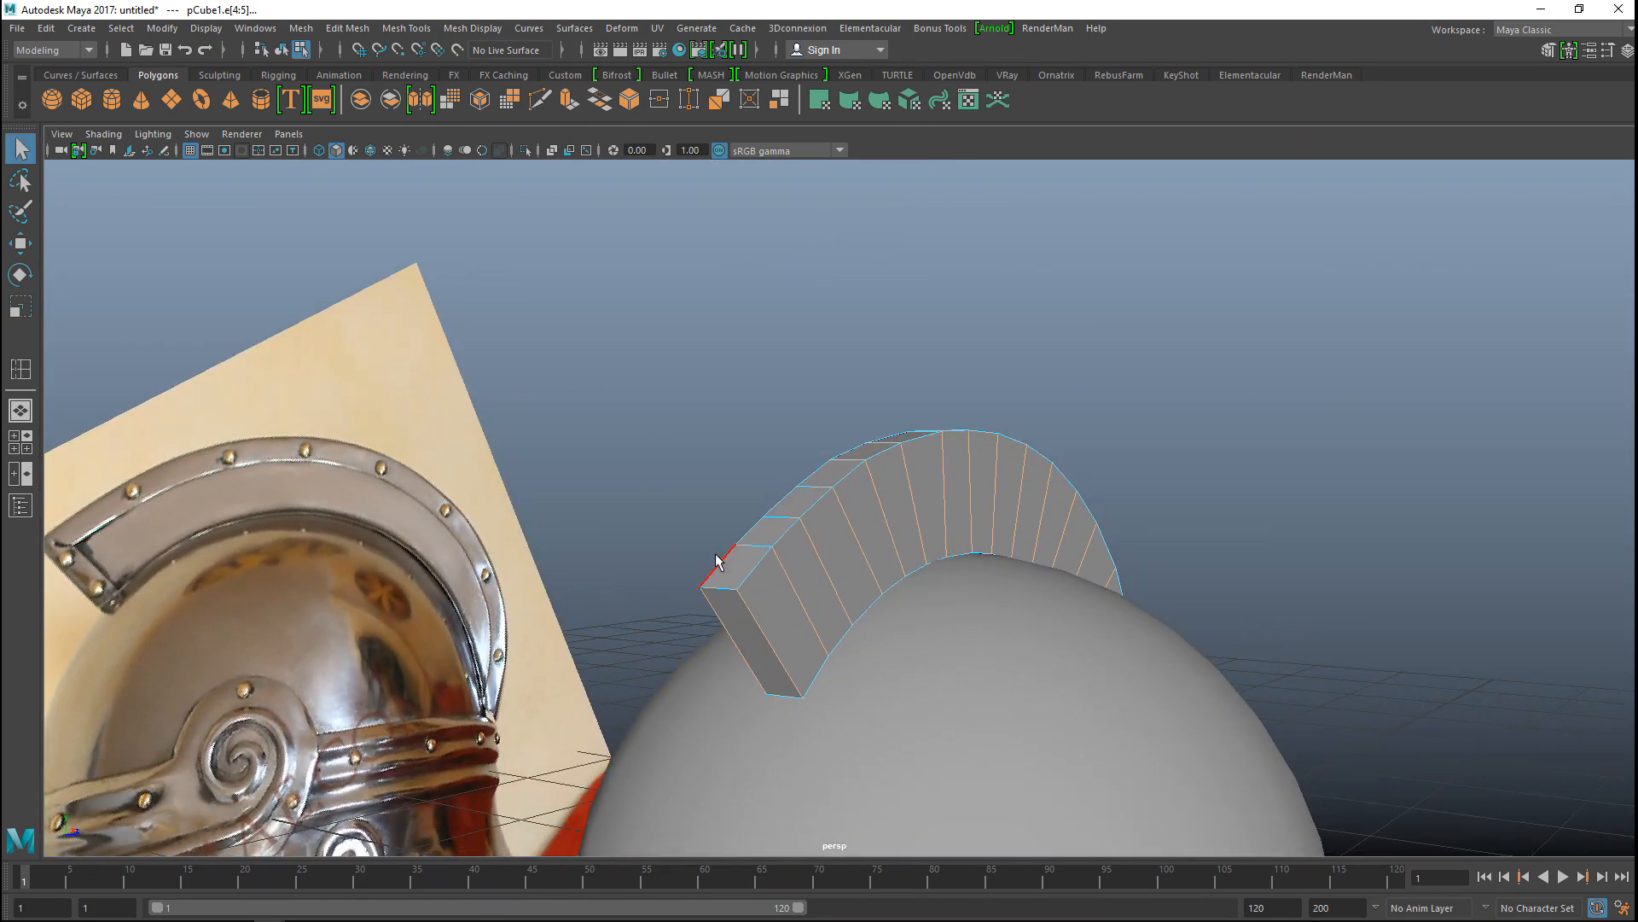
right_click_drag(730, 565, 736, 446)
left_click(739, 573)
left_click_drag(739, 573, 711, 653, "alt")
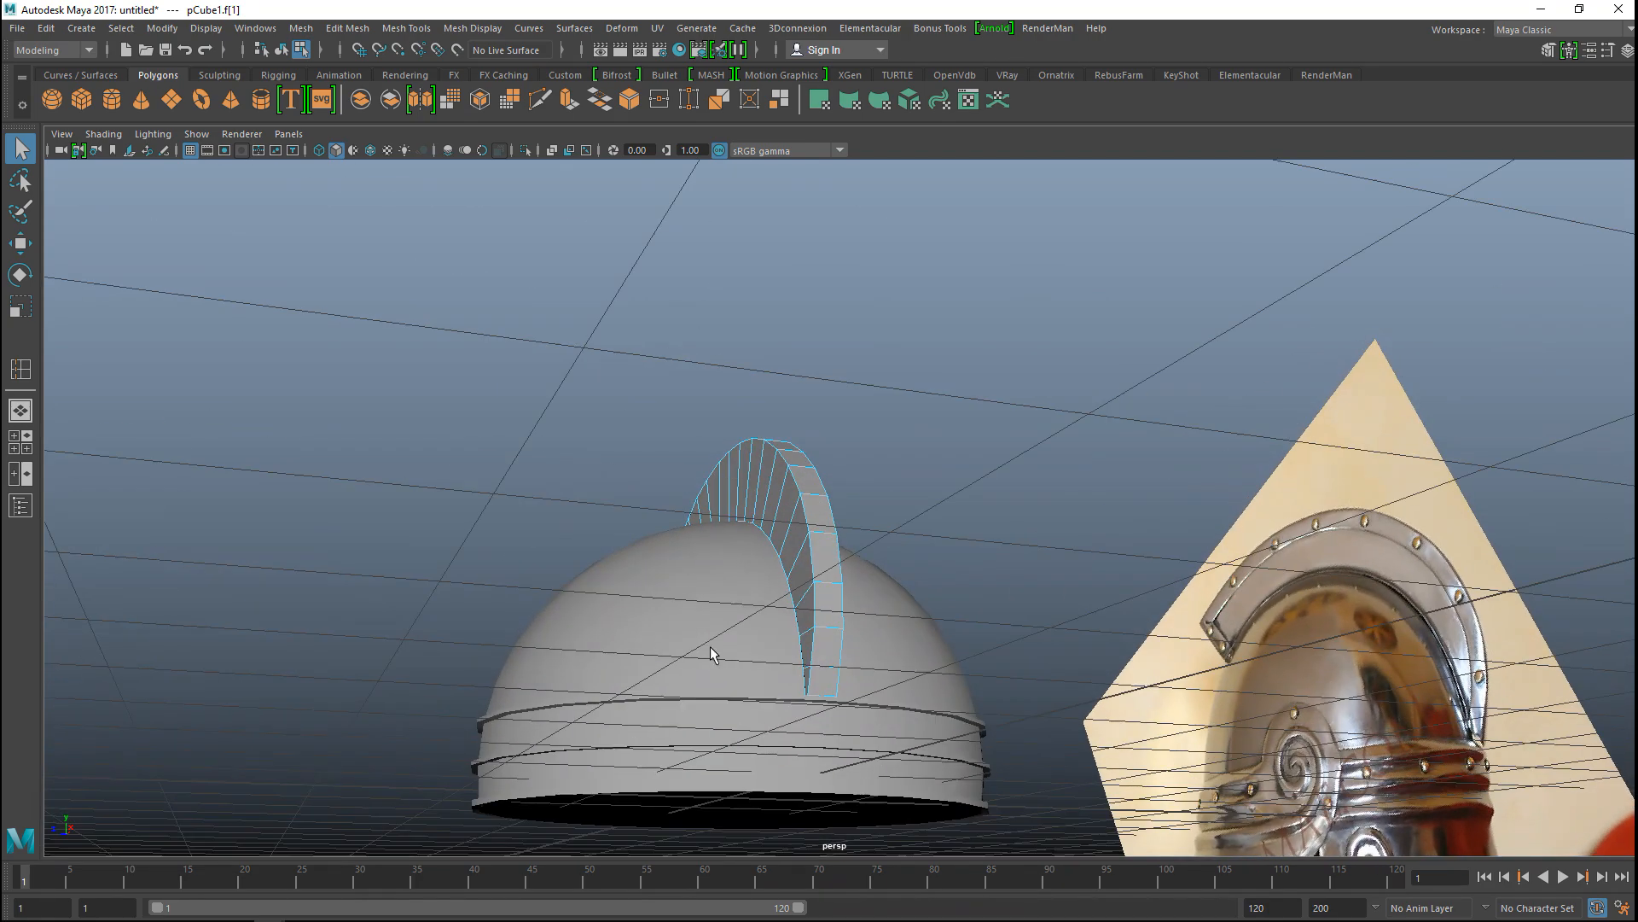
double_click(832, 687, "shift")
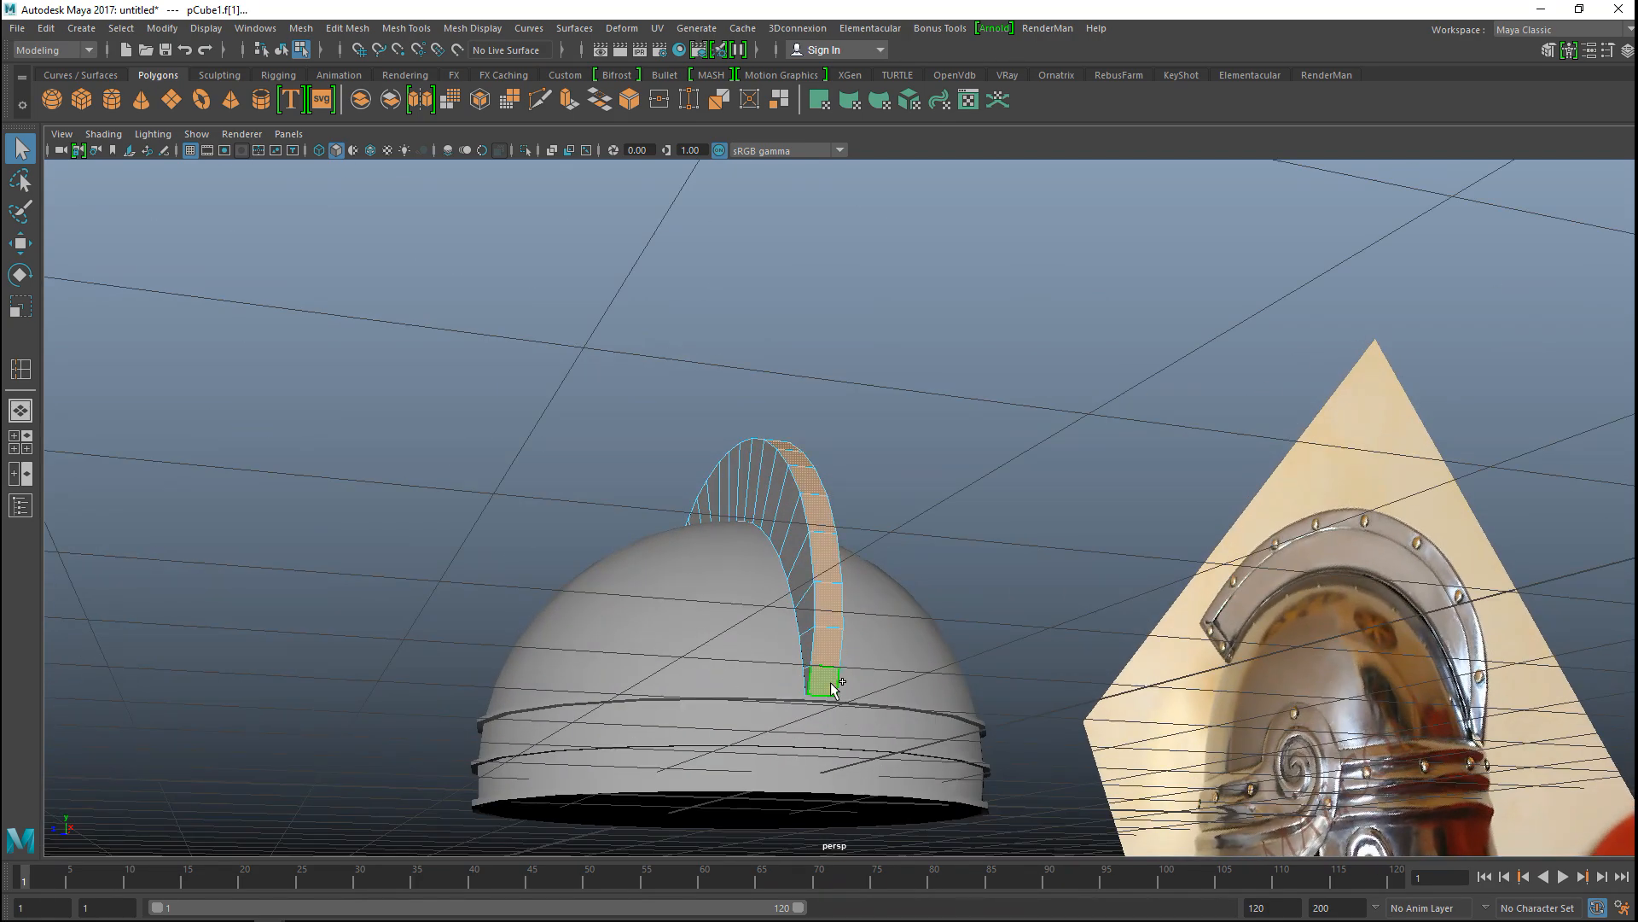
left_click_drag(566, 637, 841, 702, "alt")
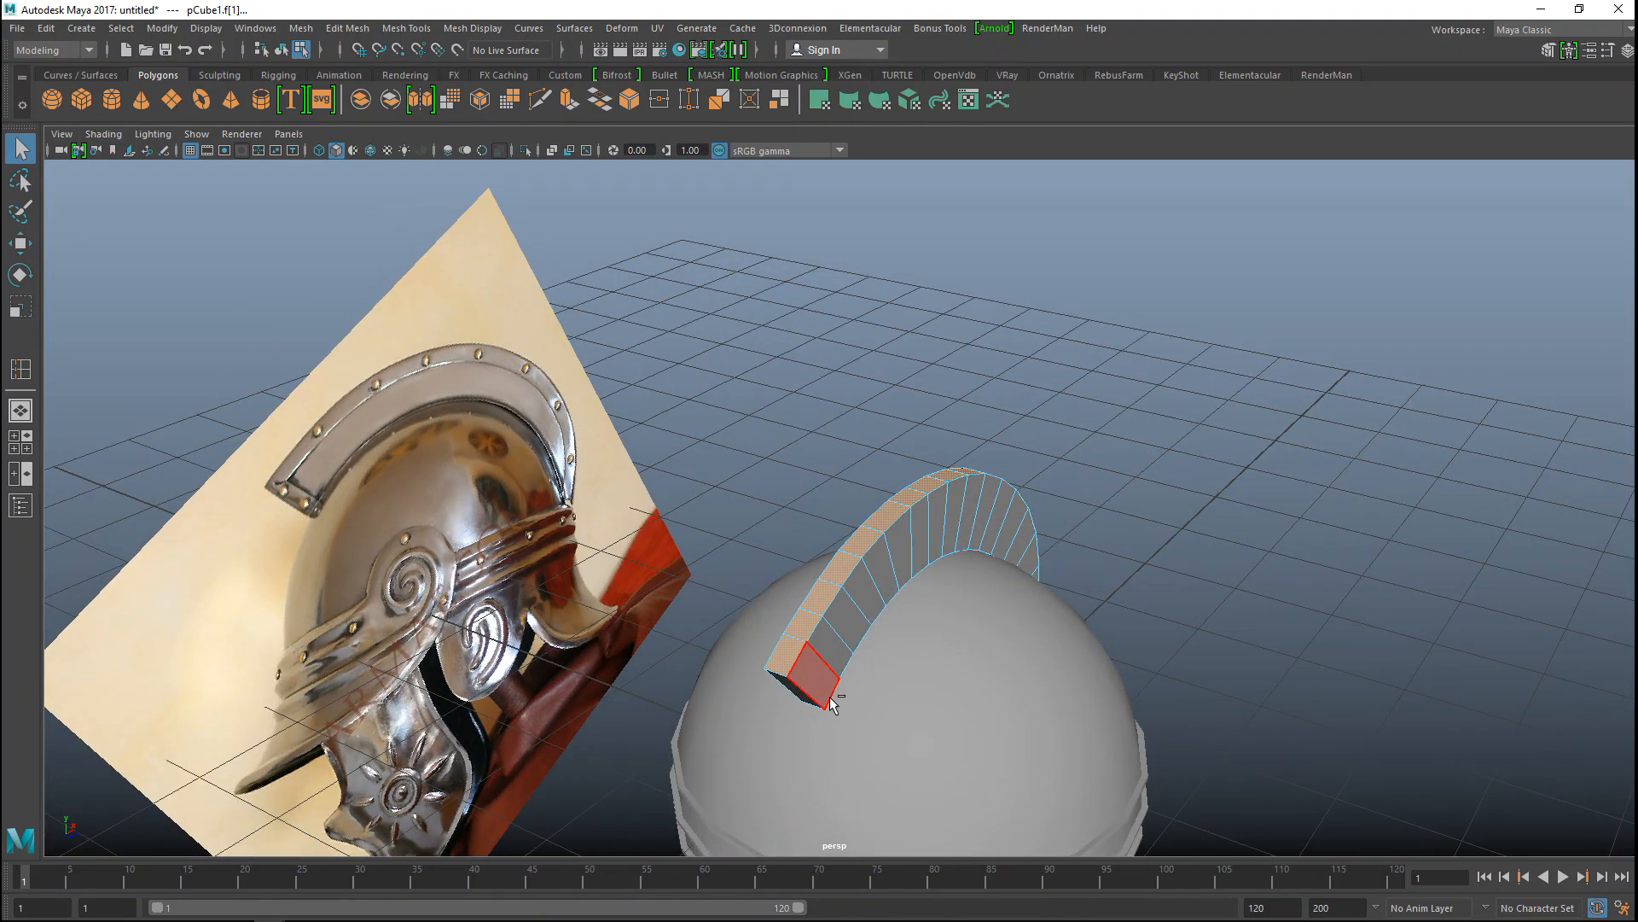
key("ctrl+e")
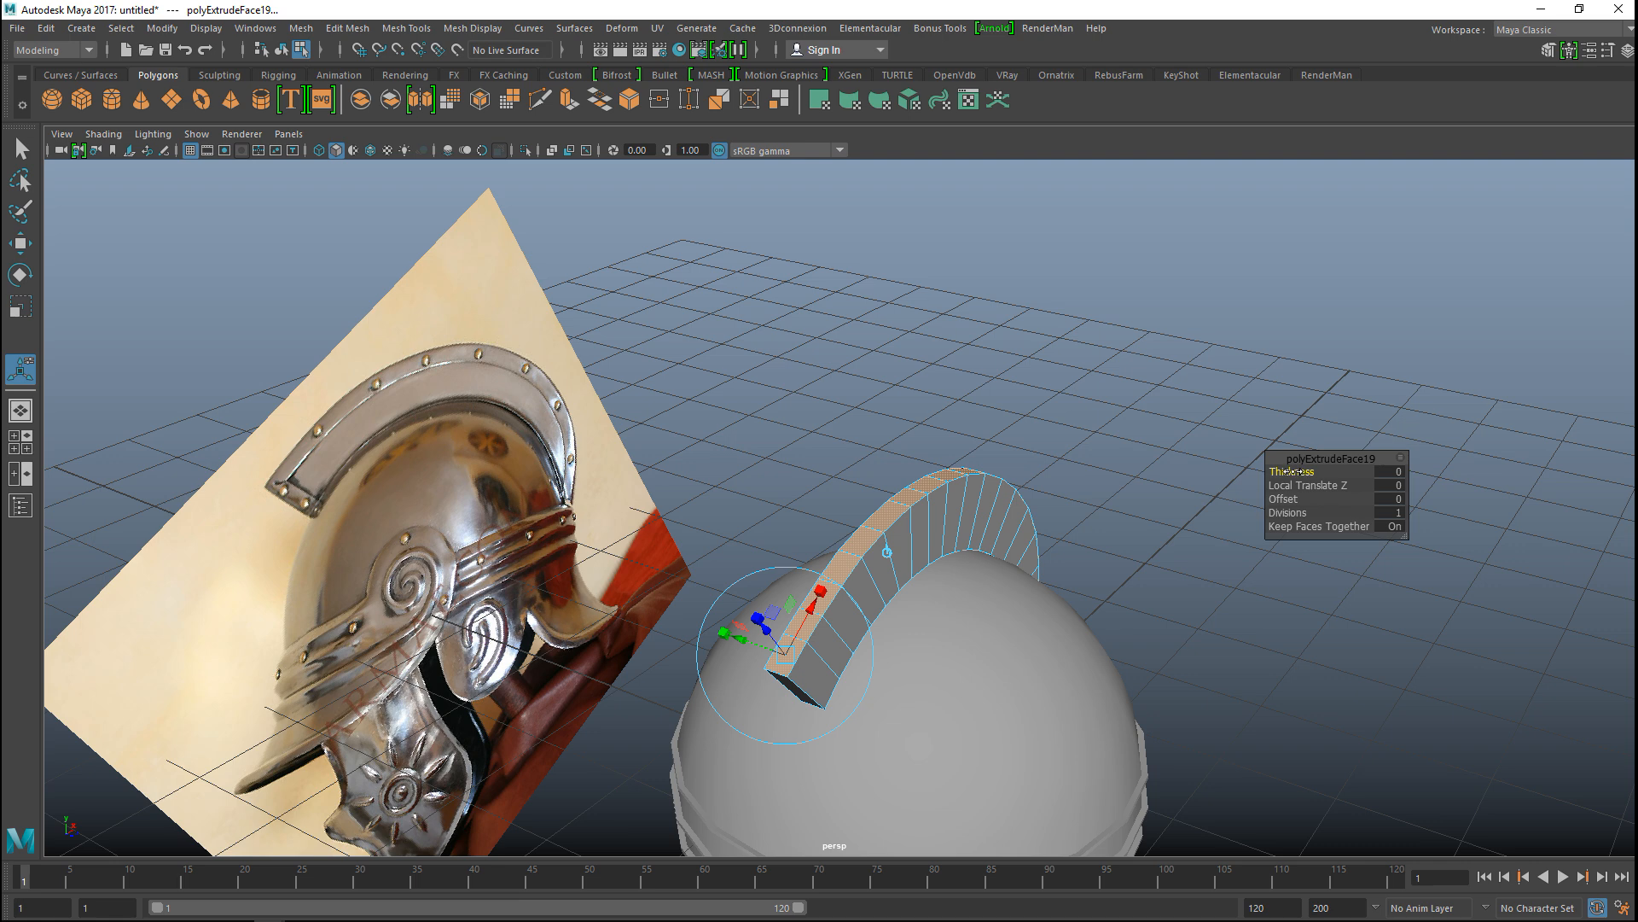
Step: Try an extrusion thickness of 0.2, undo it, and try an offset of 0.1 instead
left_click_drag(1290, 471, 1291, 471)
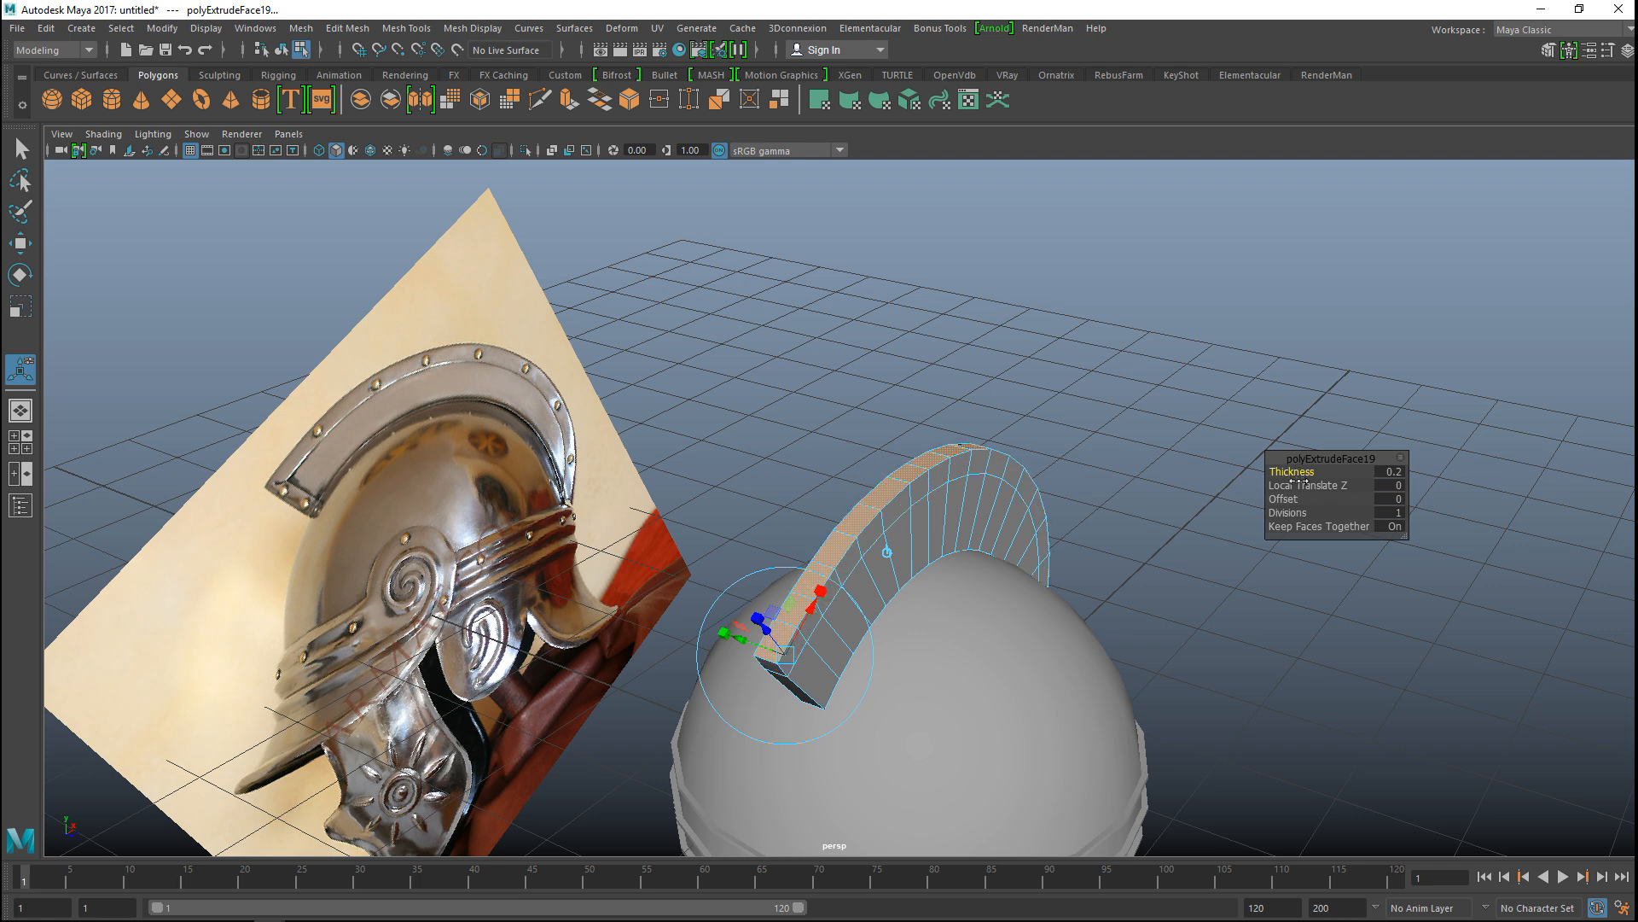
key("ctrl+z")
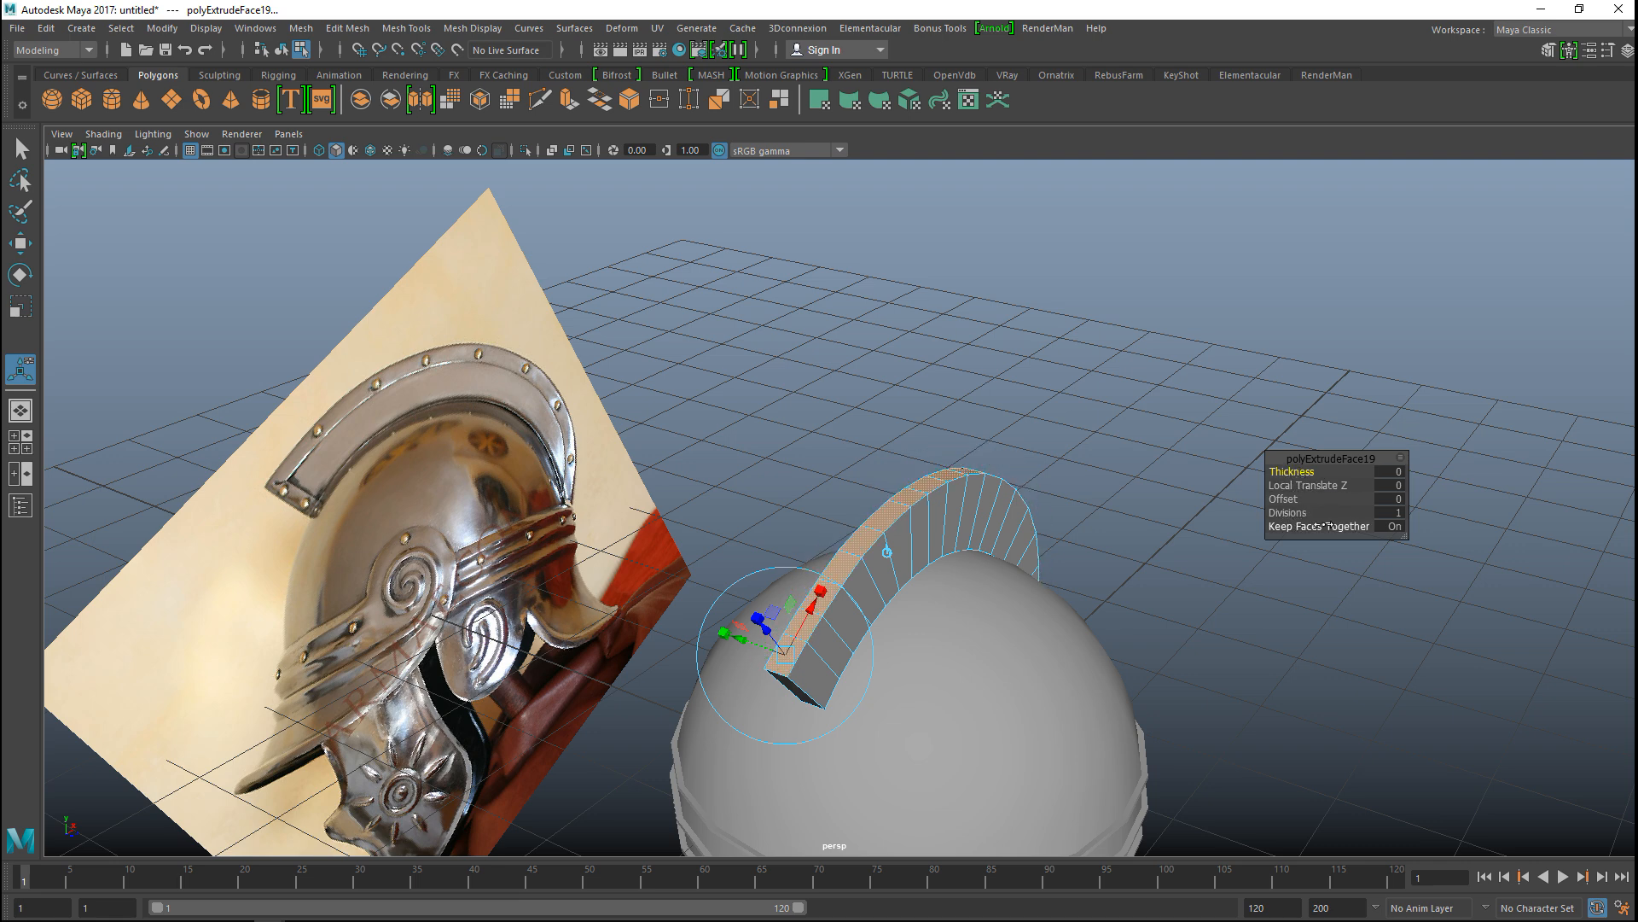
left_click_drag(1297, 499, 1296, 500)
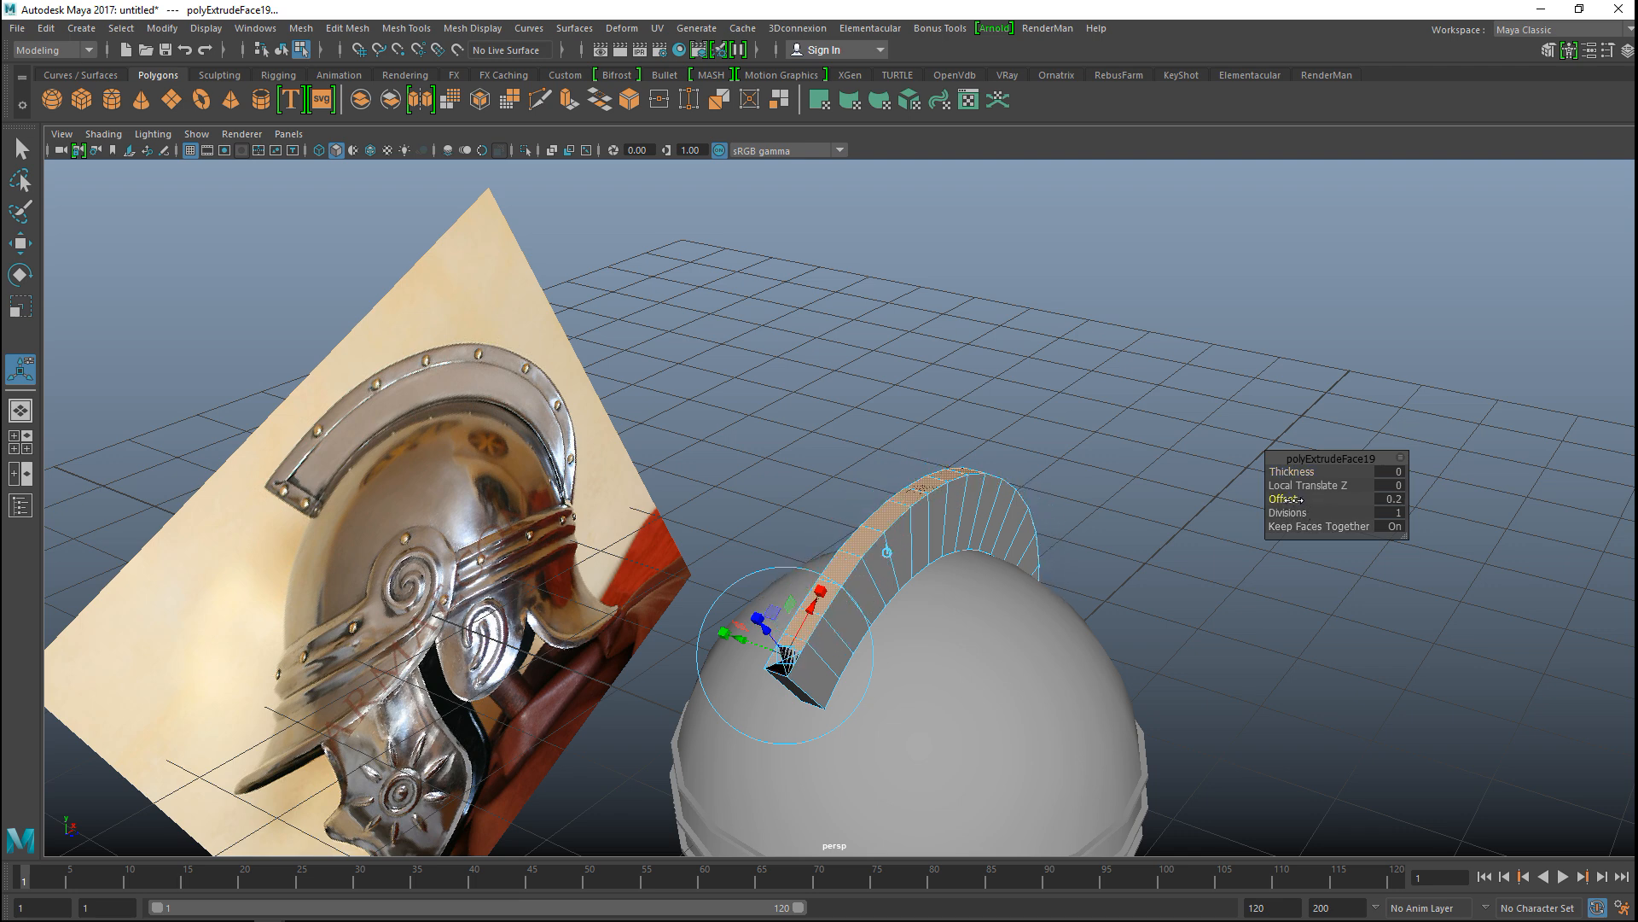
left_click(1388, 500)
type("0.1")
key("Return")
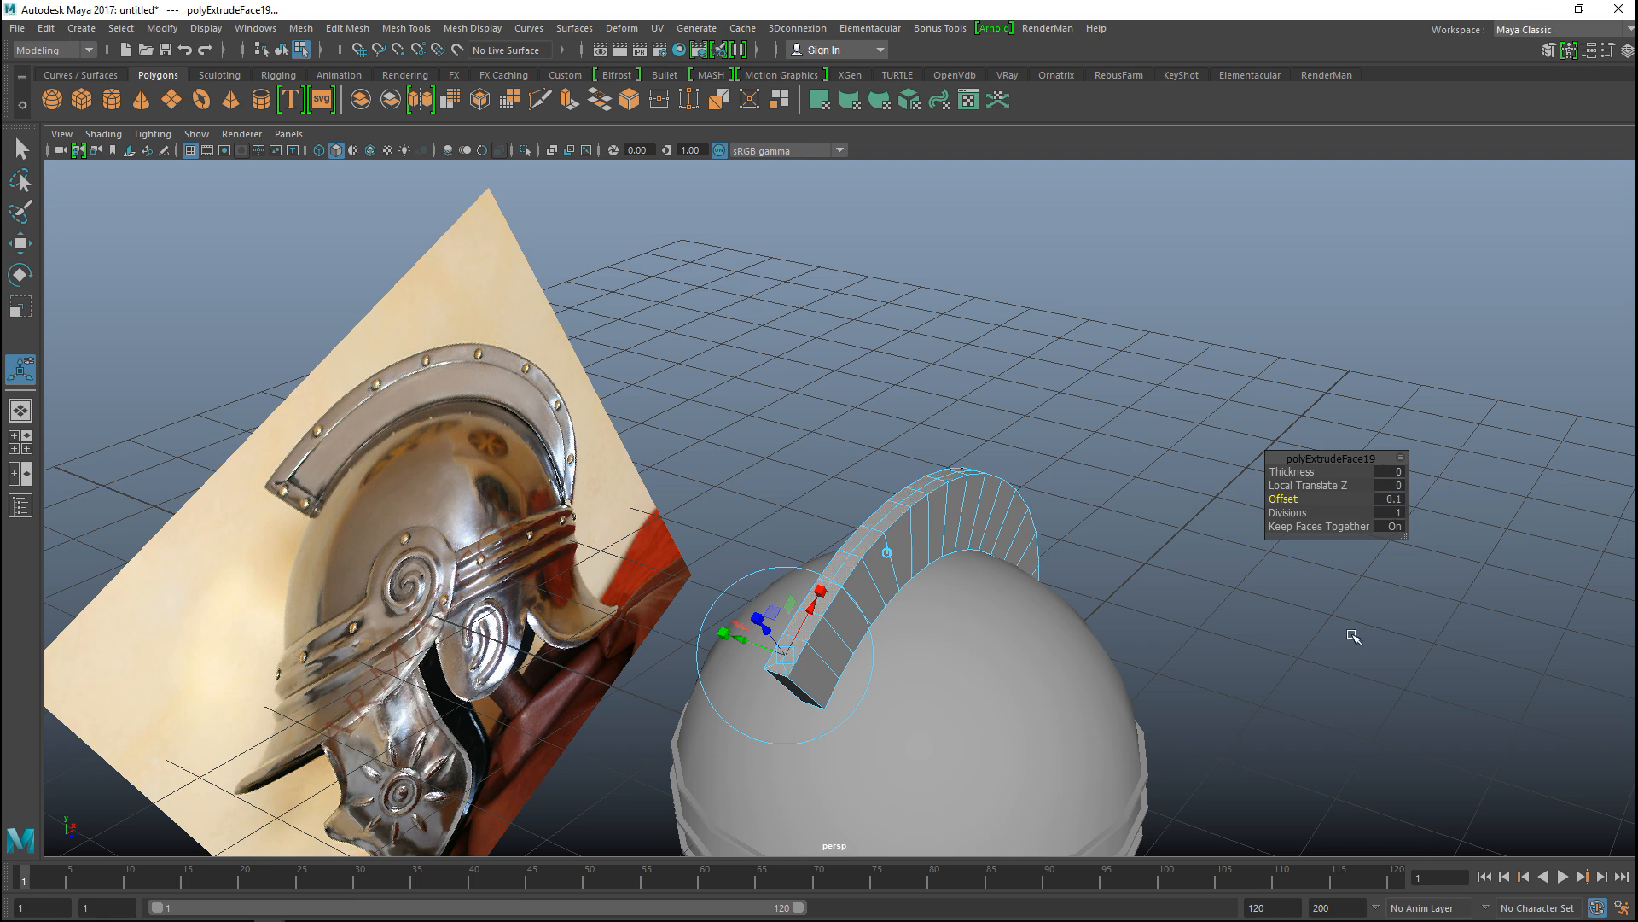
Step: Inspect the offset faces along the crest's outer edge and undo the extrusion's offset changes
scroll(849, 699, "up", 5)
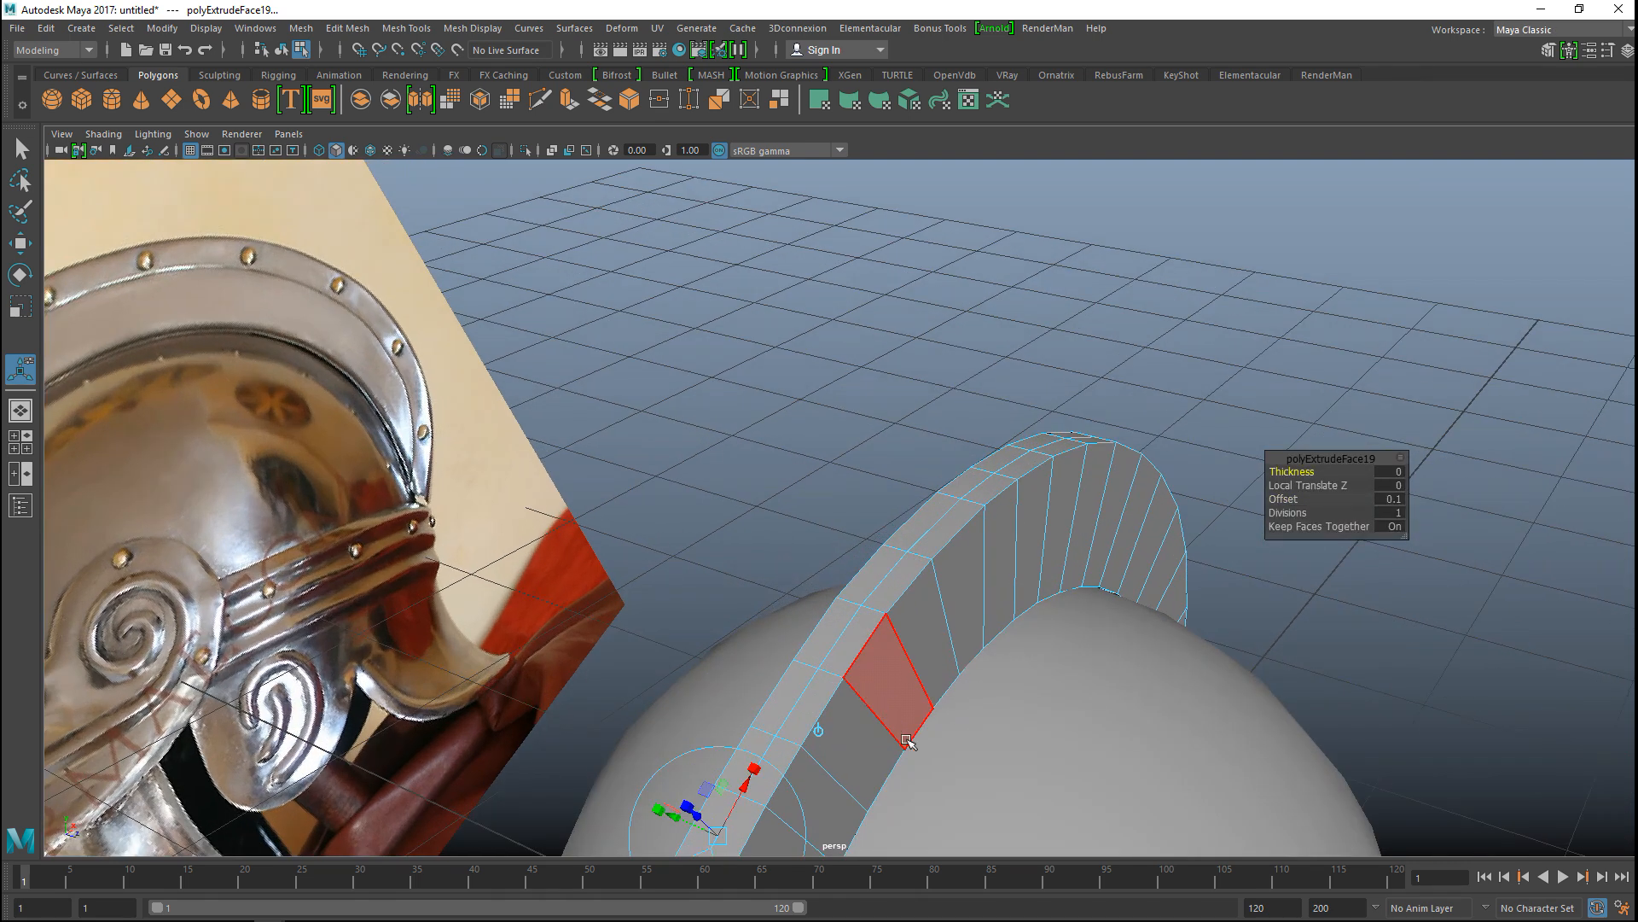
middle_click_drag(908, 739, 800, 583, "alt")
left_click_drag(800, 583, 907, 599, "alt")
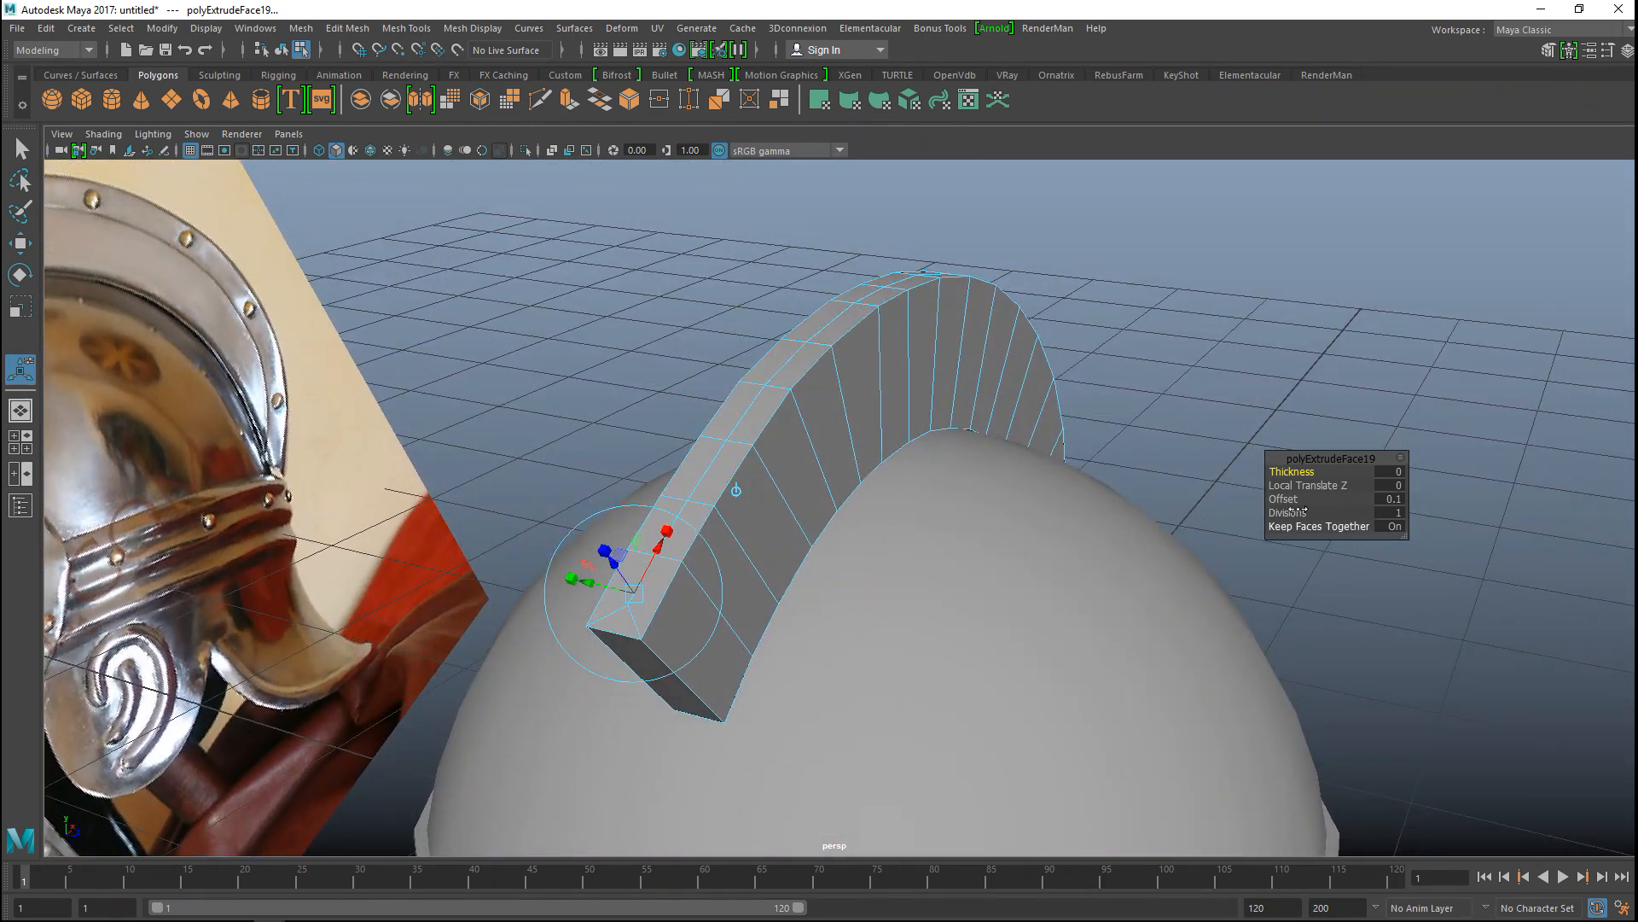
left_click_drag(1286, 500, 1294, 501)
left_click(1223, 332)
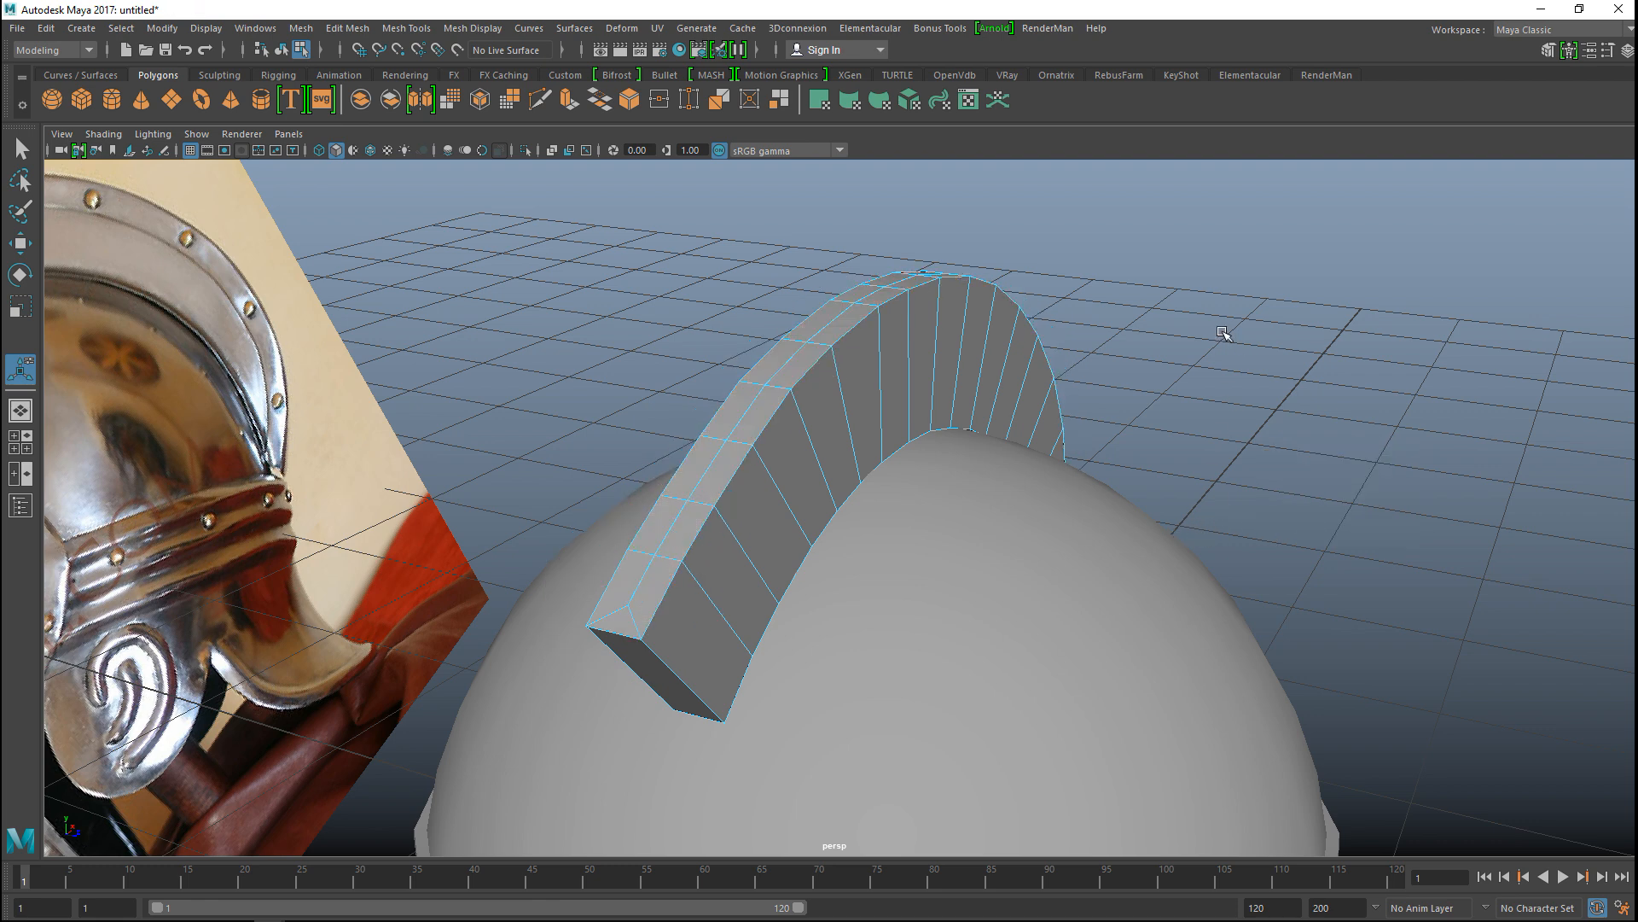
key("ctrl+z")
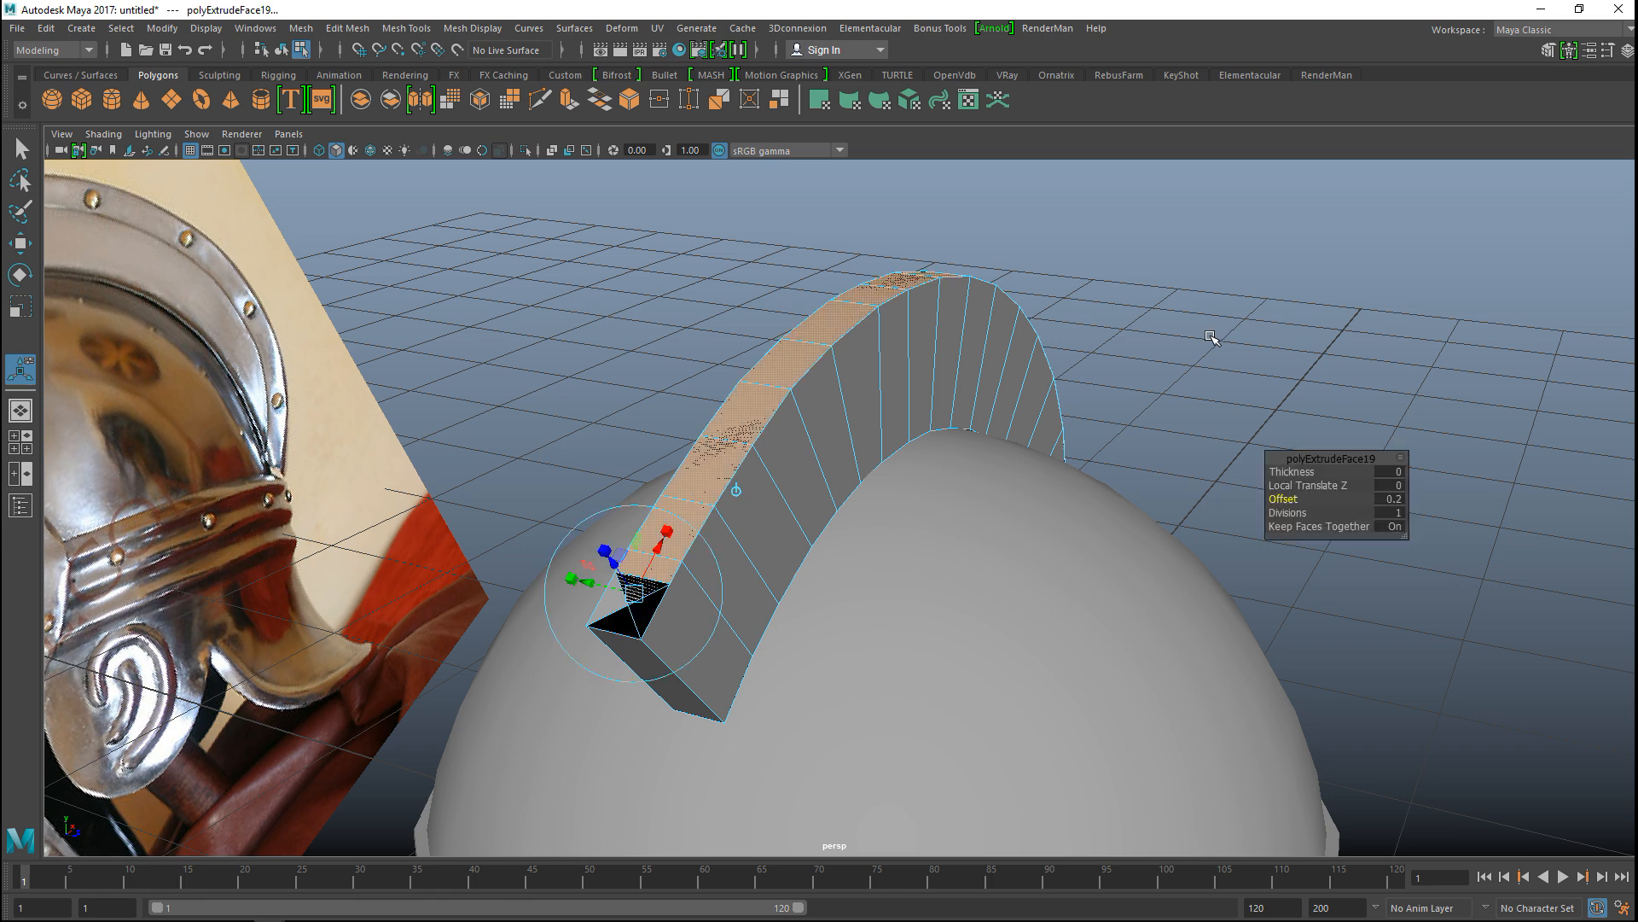
key("ctrl+z")
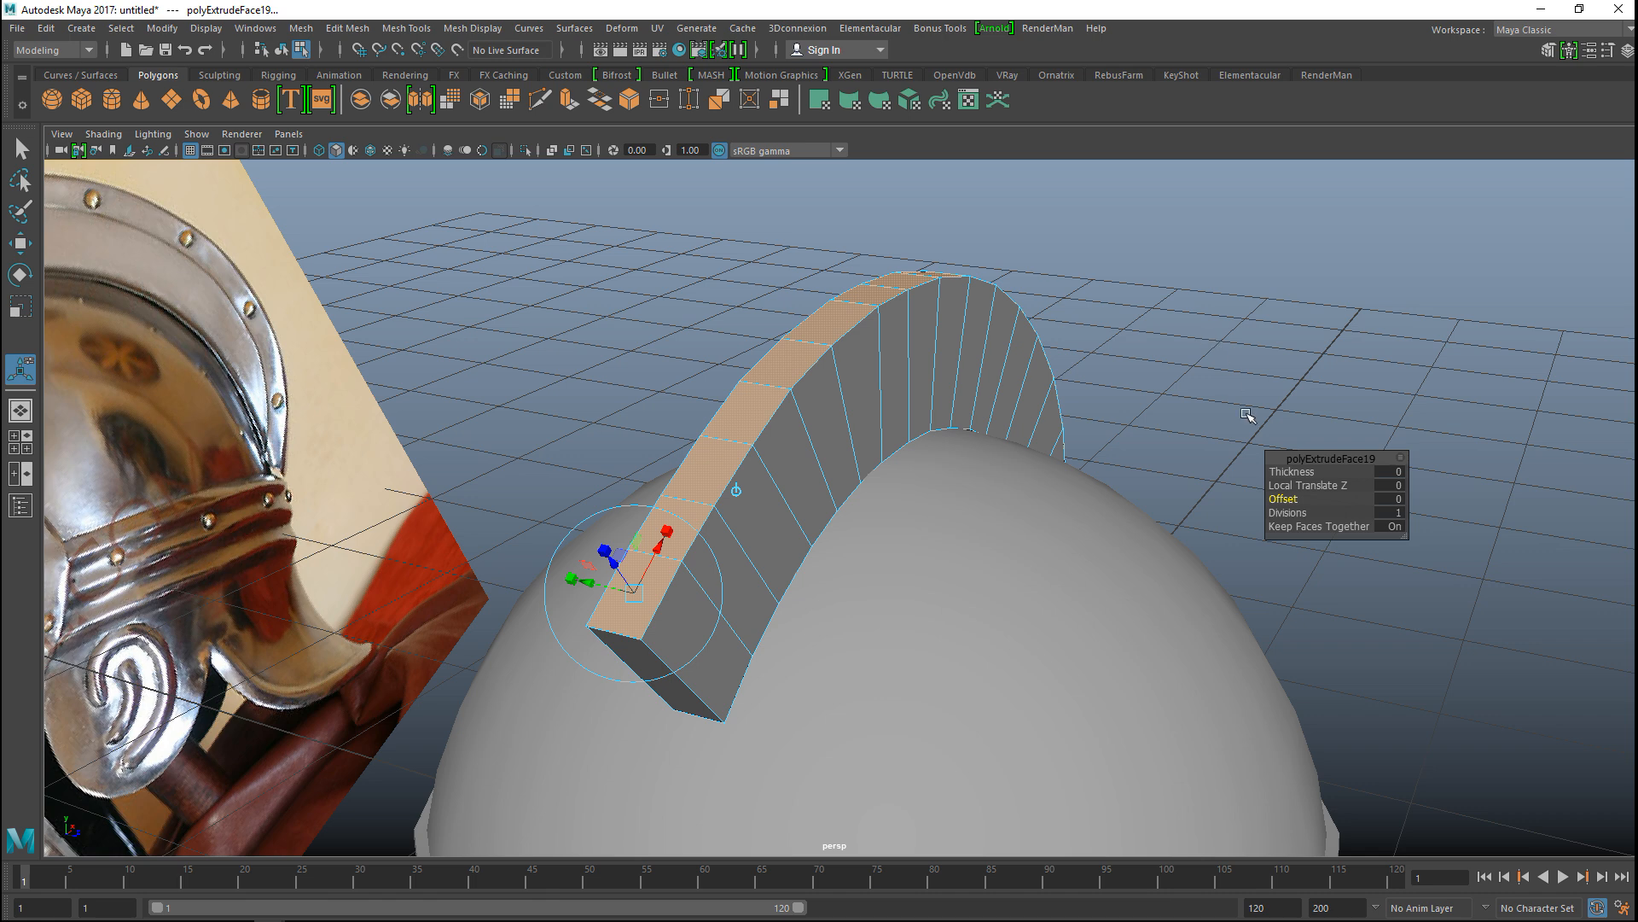
Step: Try a thickness of 0.1 for the outer strip's extrusion, reduce it to 0.03 and clear the selection
left_click(1388, 471)
key("Return")
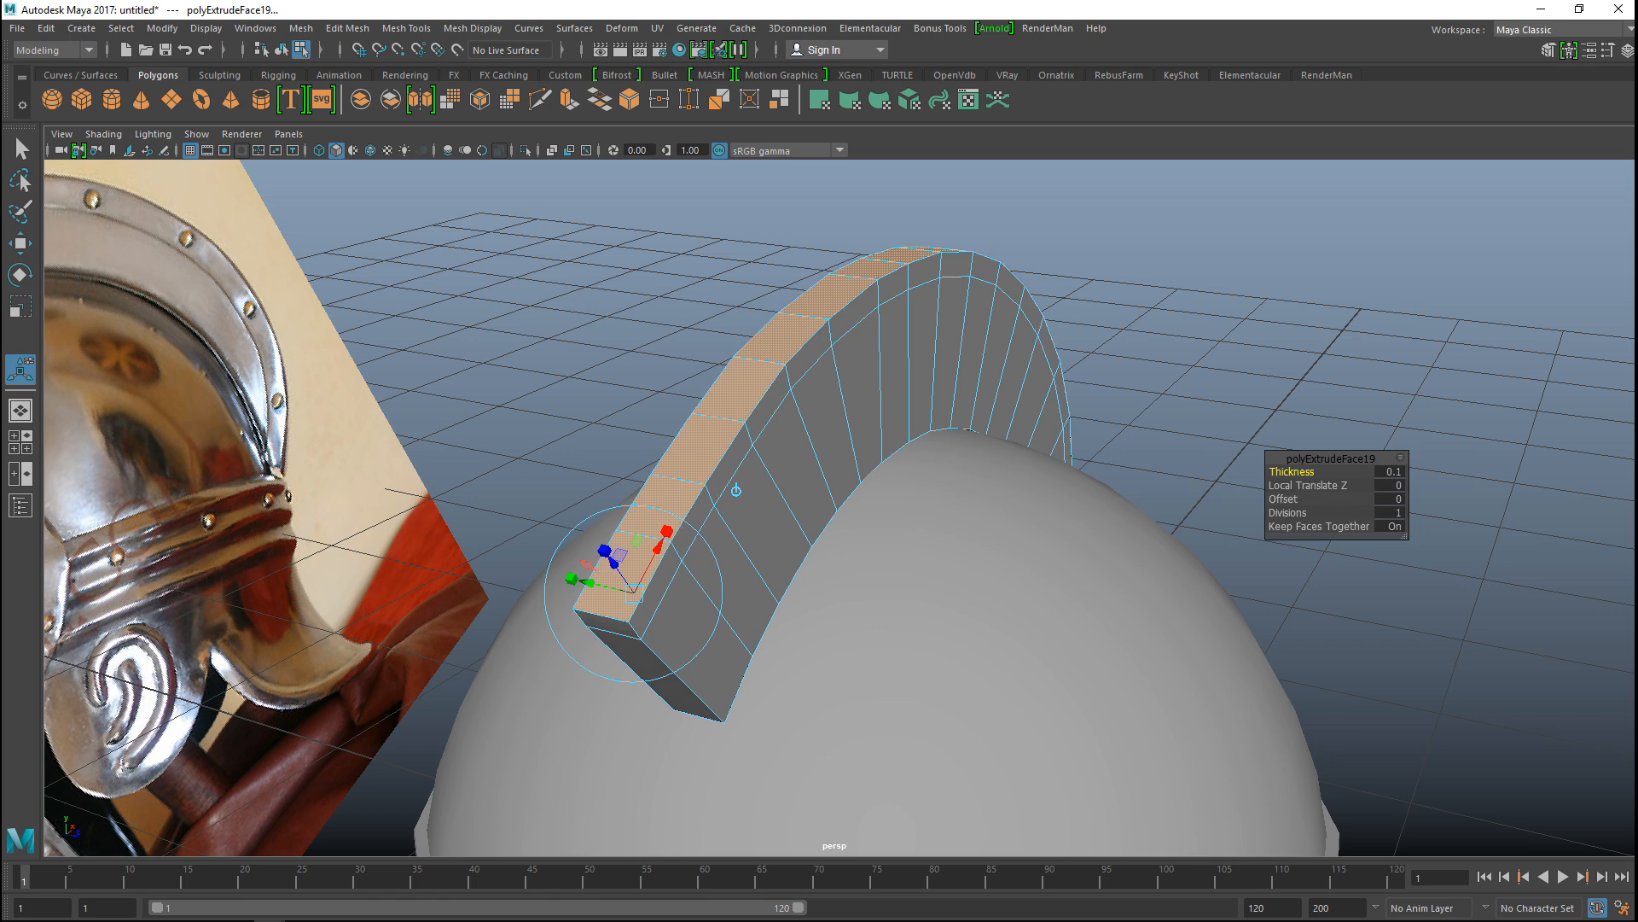
left_click(1383, 471)
key("Return")
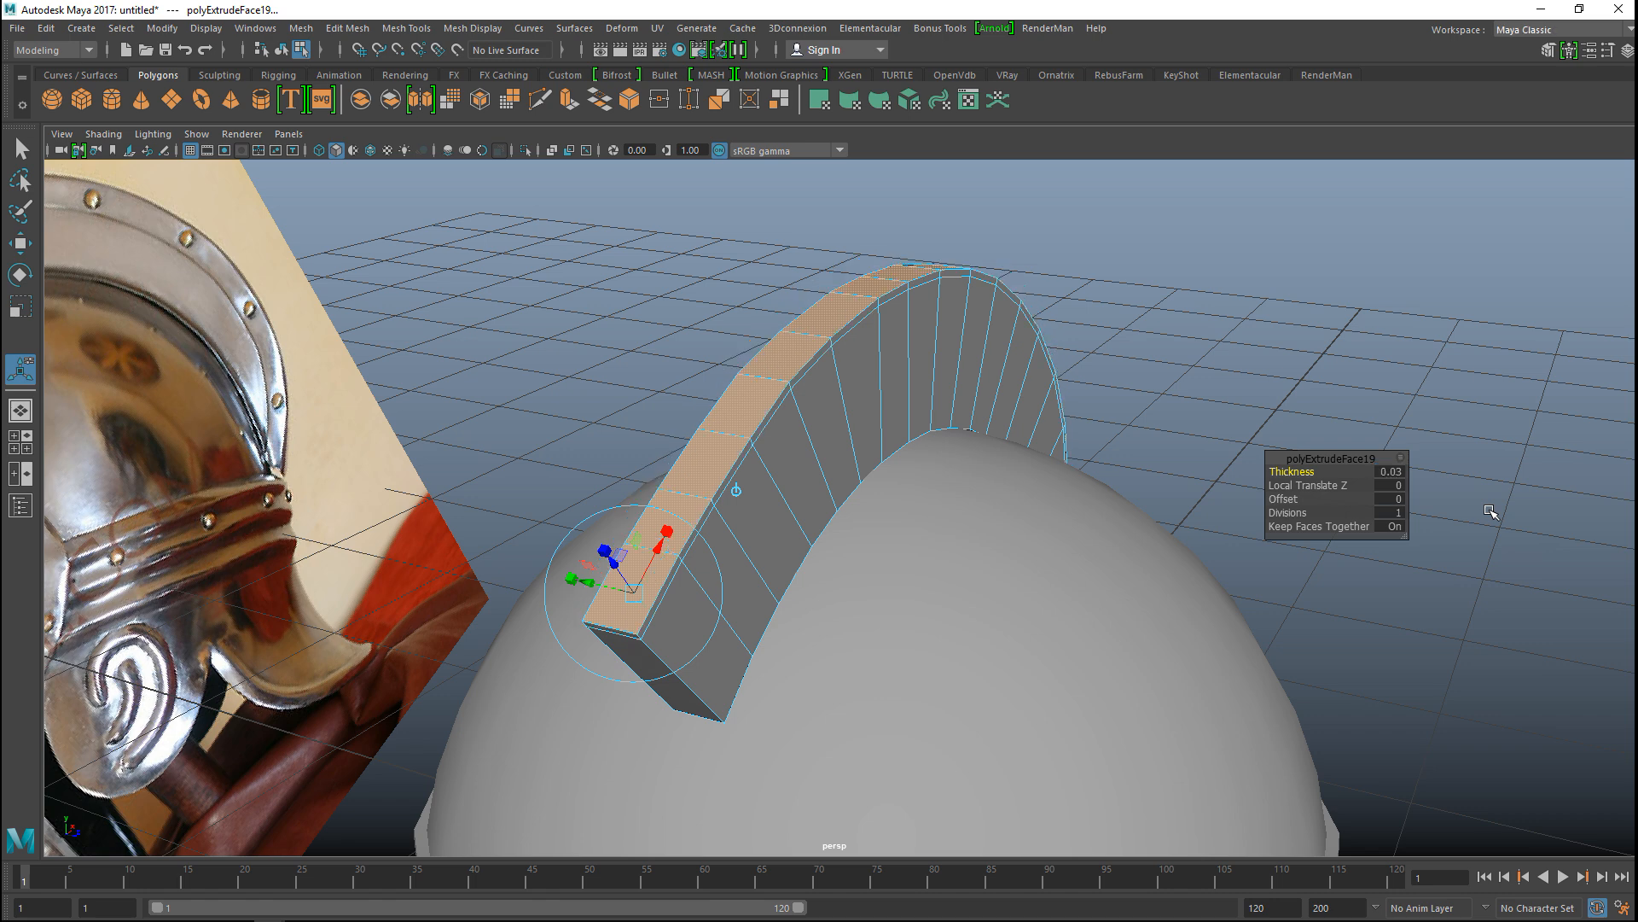
left_click(1246, 327)
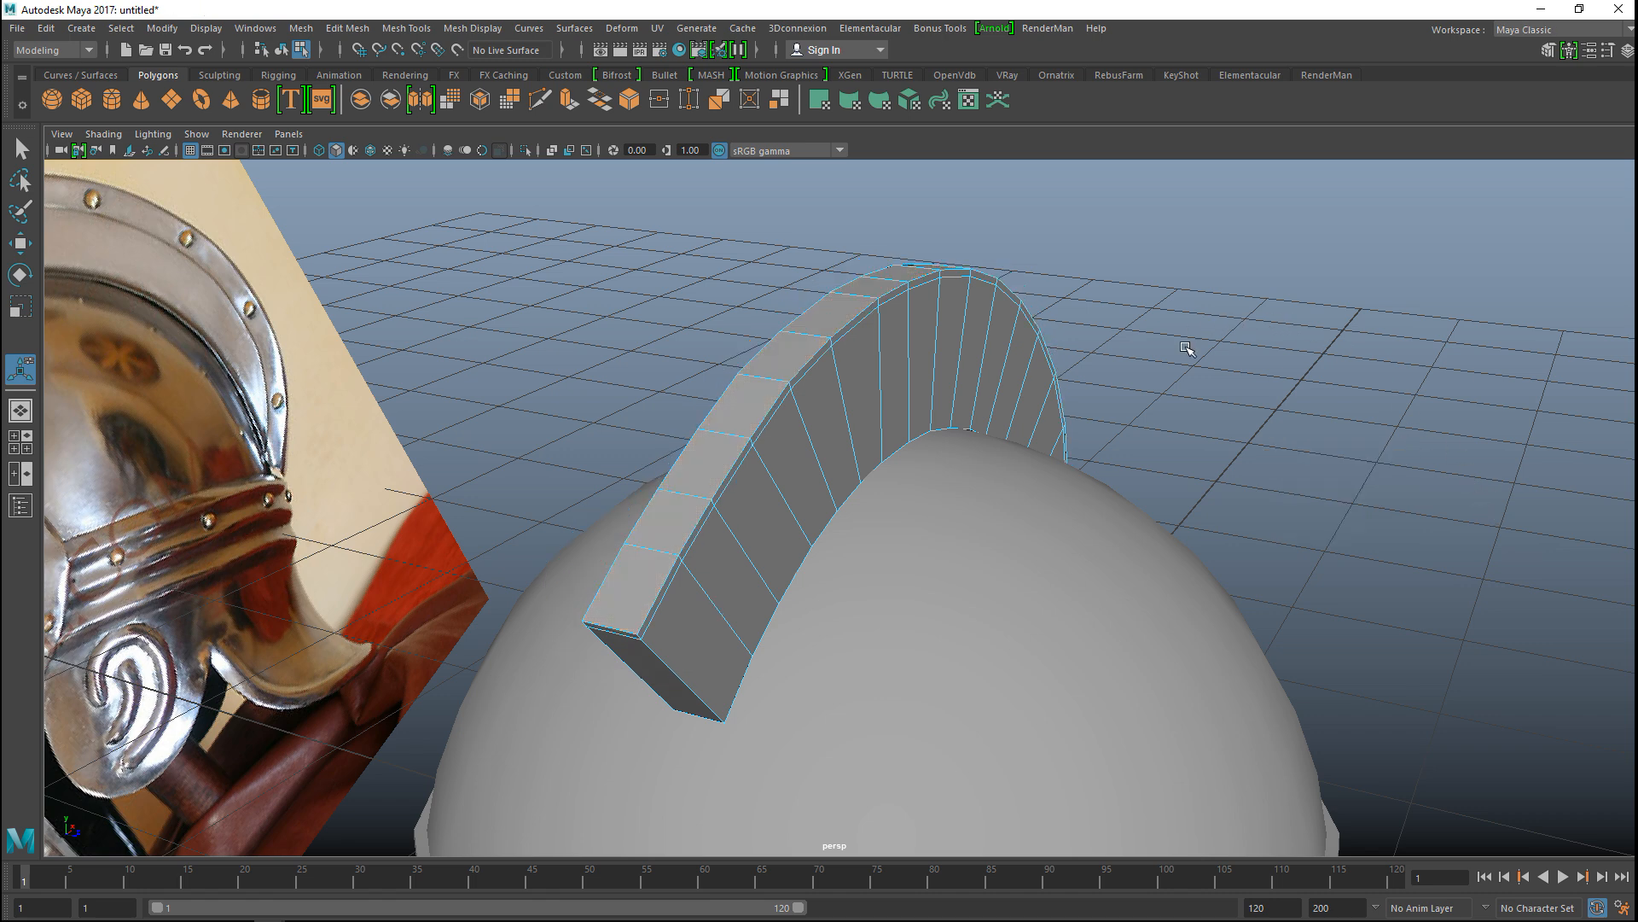
Step: Select the thin strip of side faces along the crest's outer edge, extrude it, then try an offset of -0.1 and undo it
left_click_drag(732, 541, 597, 545, "alt")
left_click(587, 538)
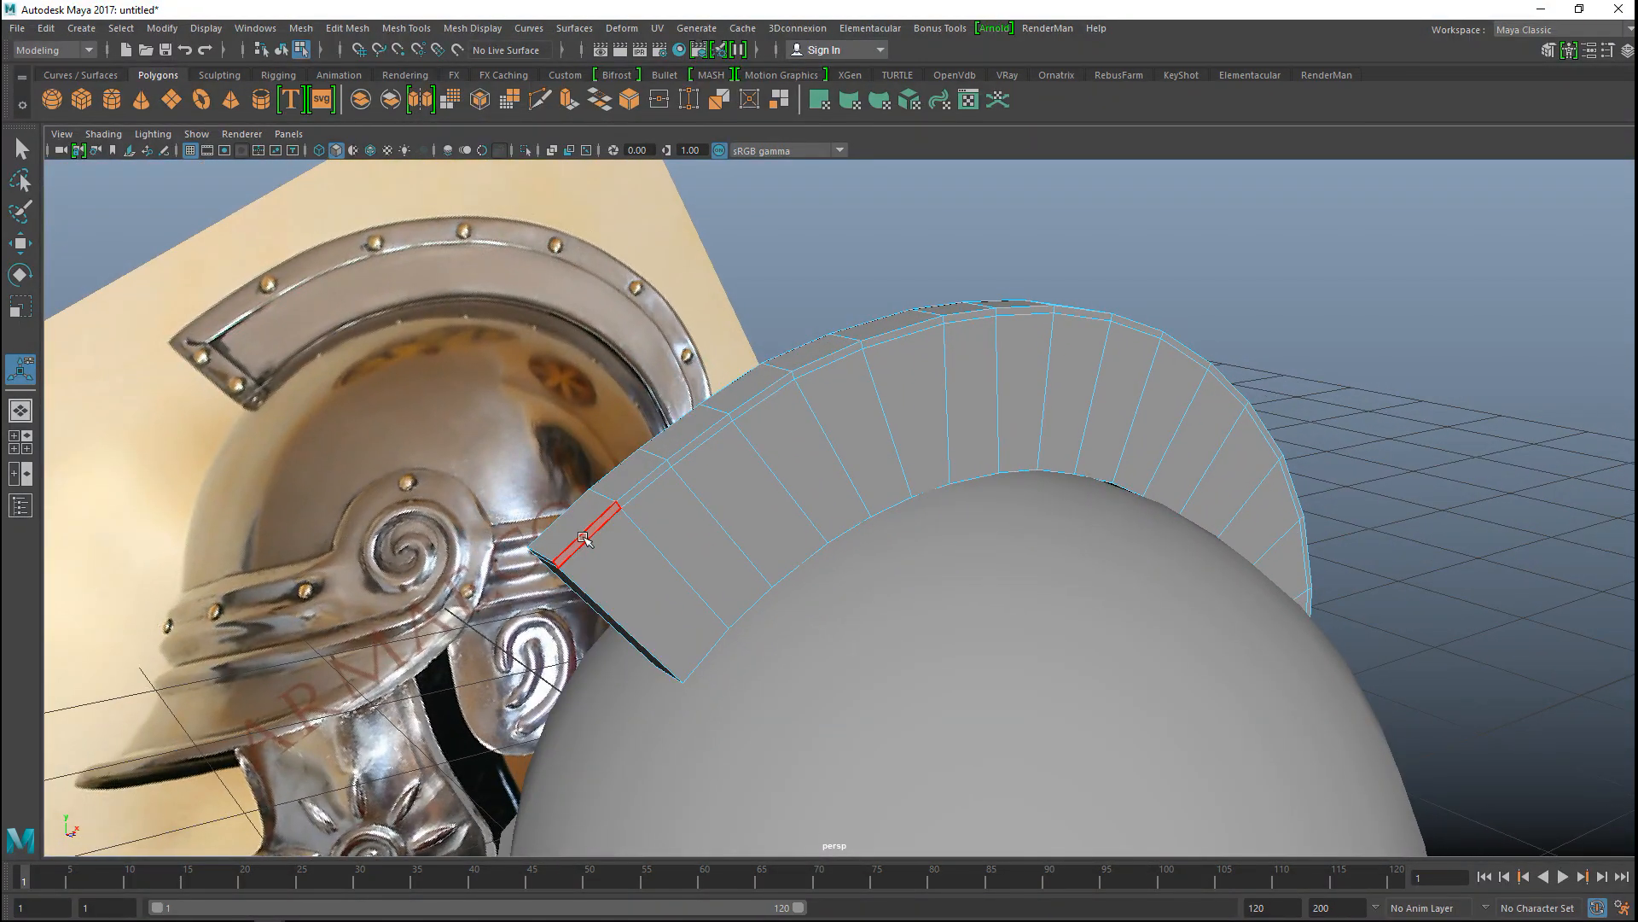
double_click(639, 491, "shift")
left_click_drag(638, 492, 493, 520, "alt")
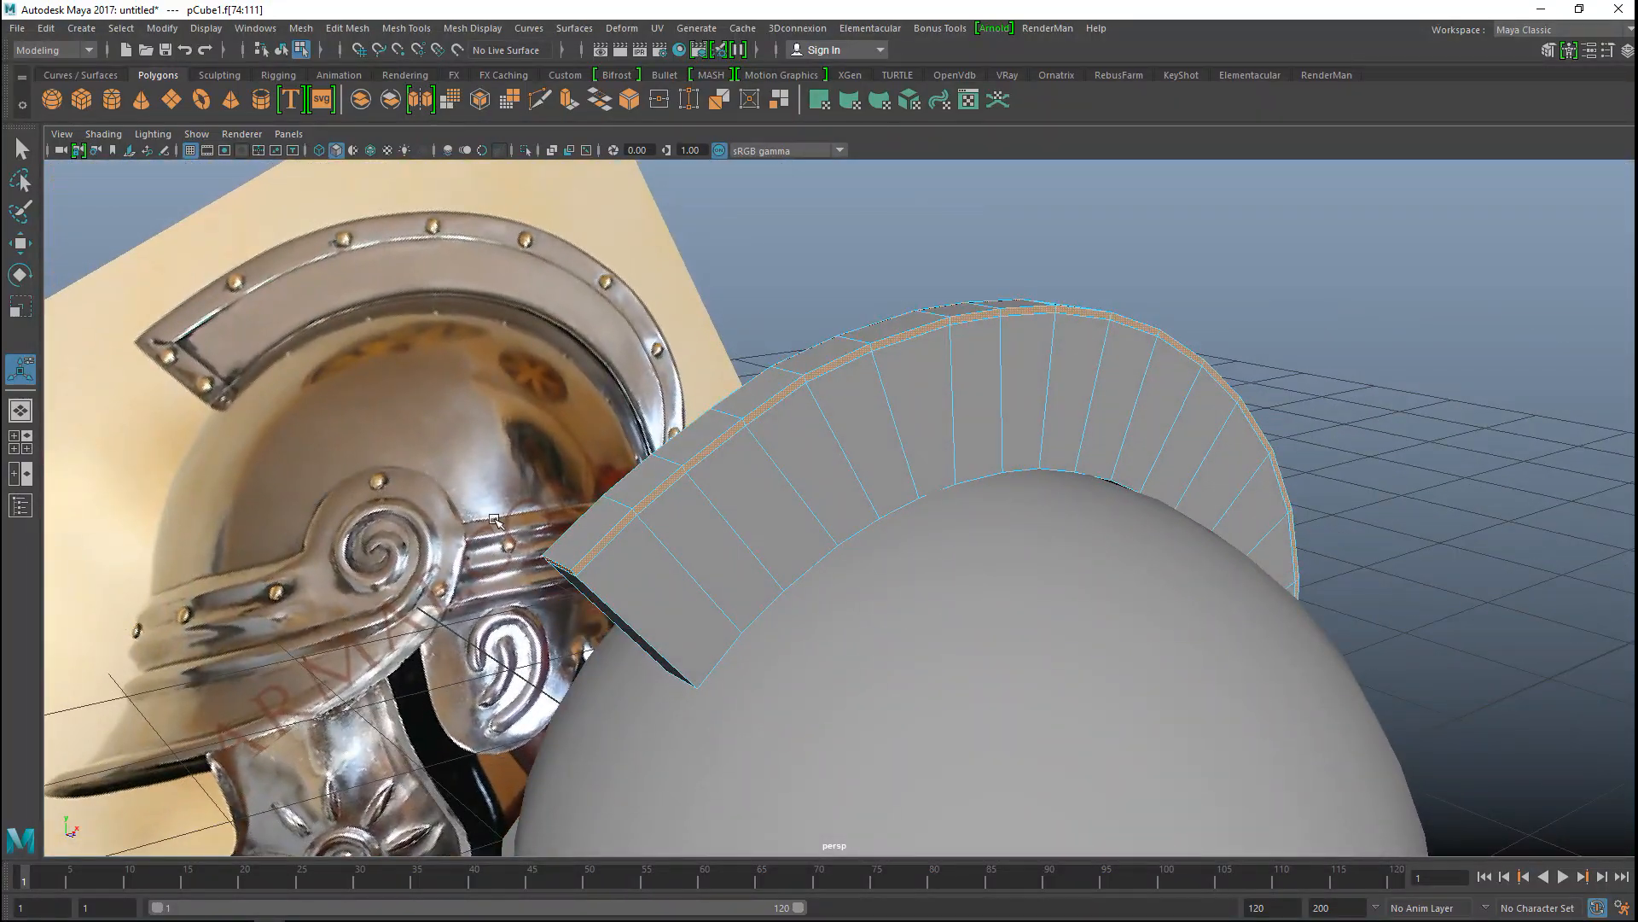
key("ctrl+e")
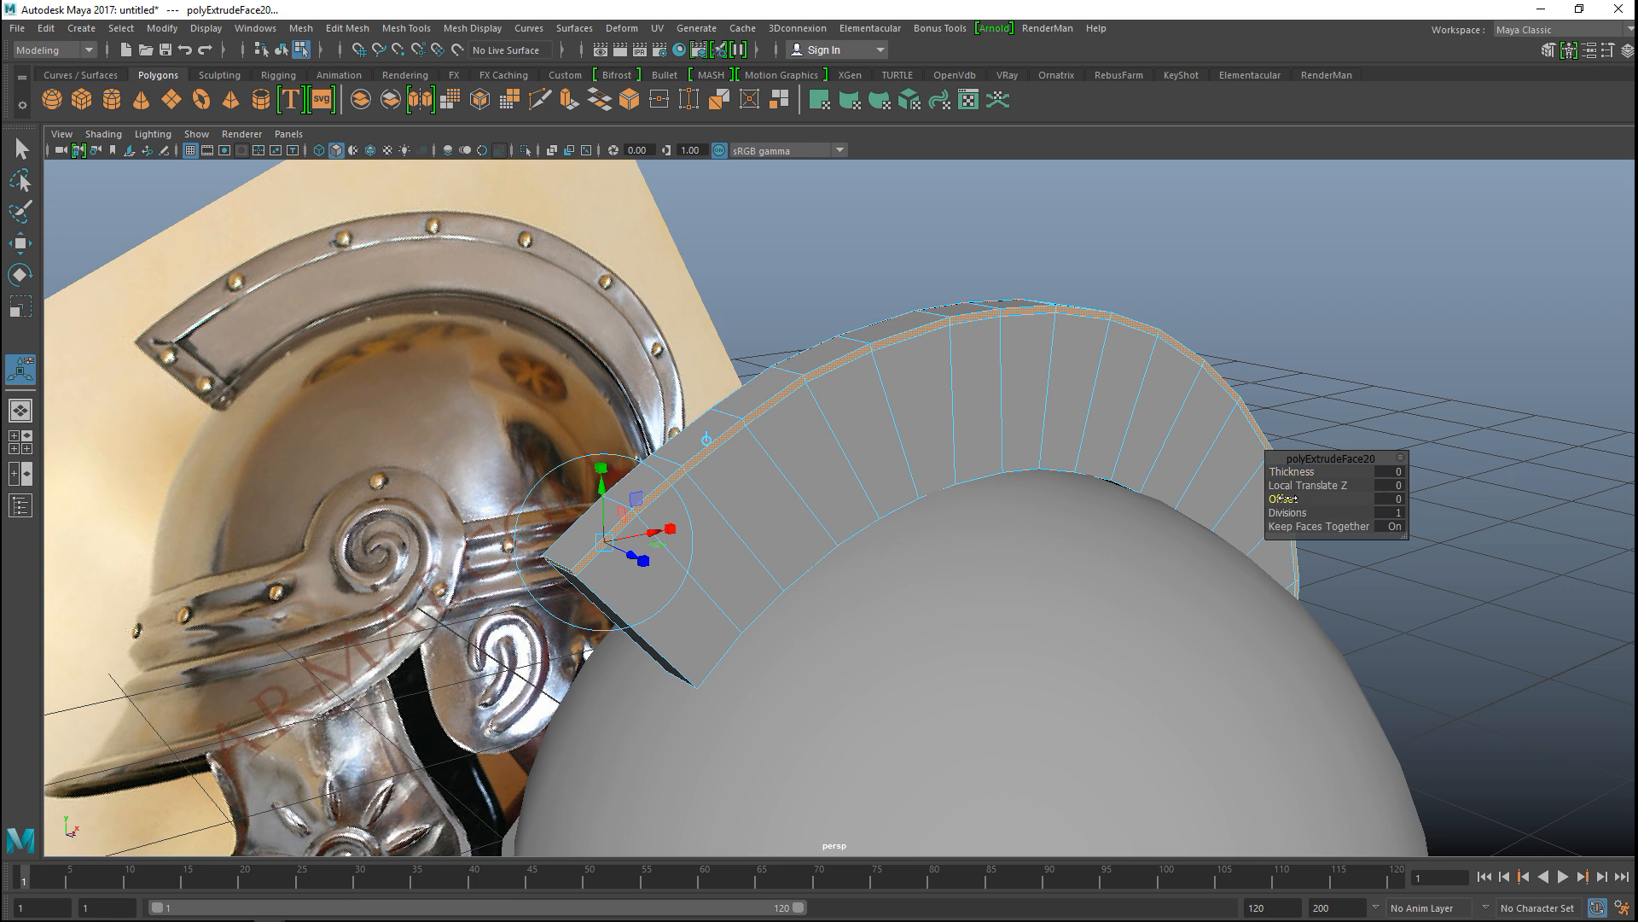
left_click_drag(1284, 498, 1286, 499)
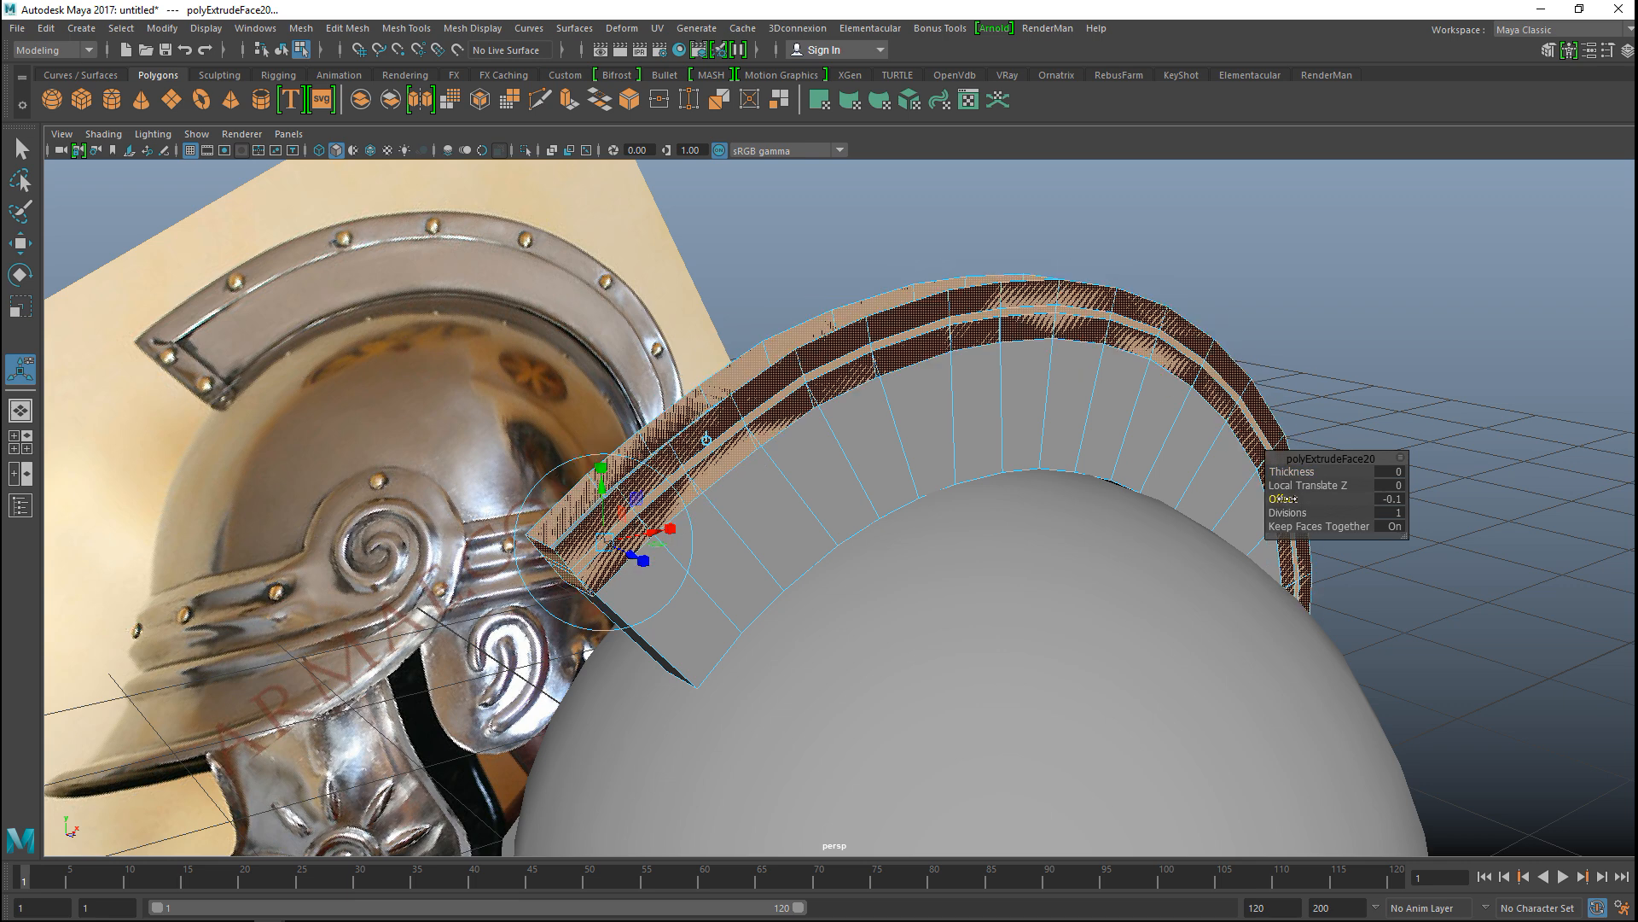
key("ctrl+z")
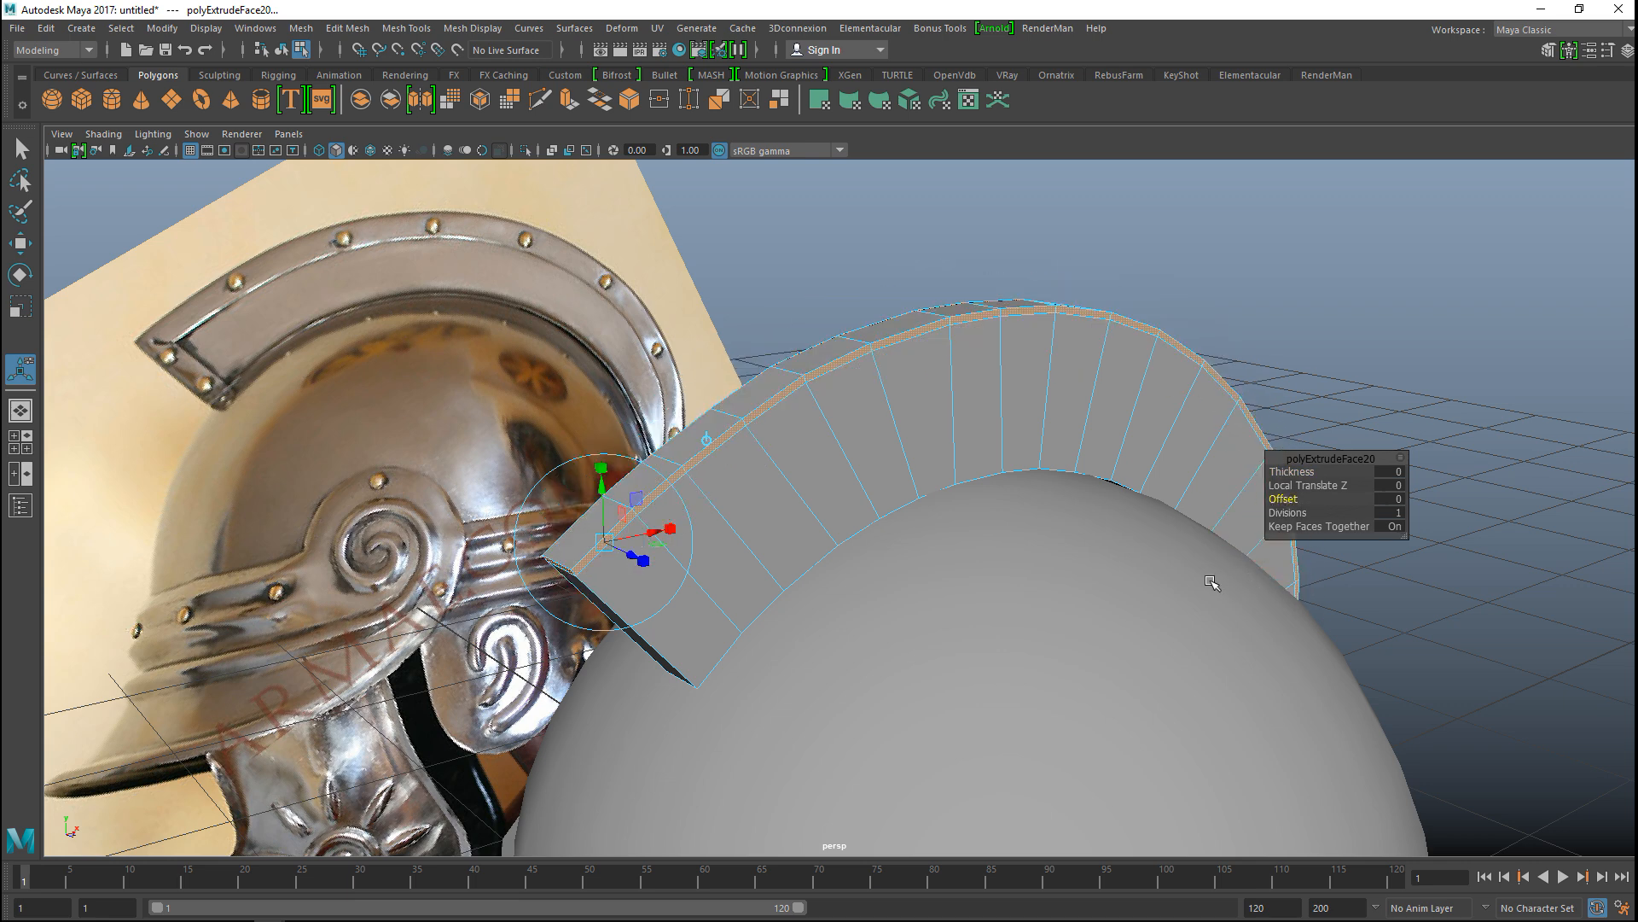
Step: Set the outer strip extrusion's thickness to 0.04 after trying 0.2, 0.02 and 0.03, and clear the selection
left_click_drag(1290, 471, 1296, 471)
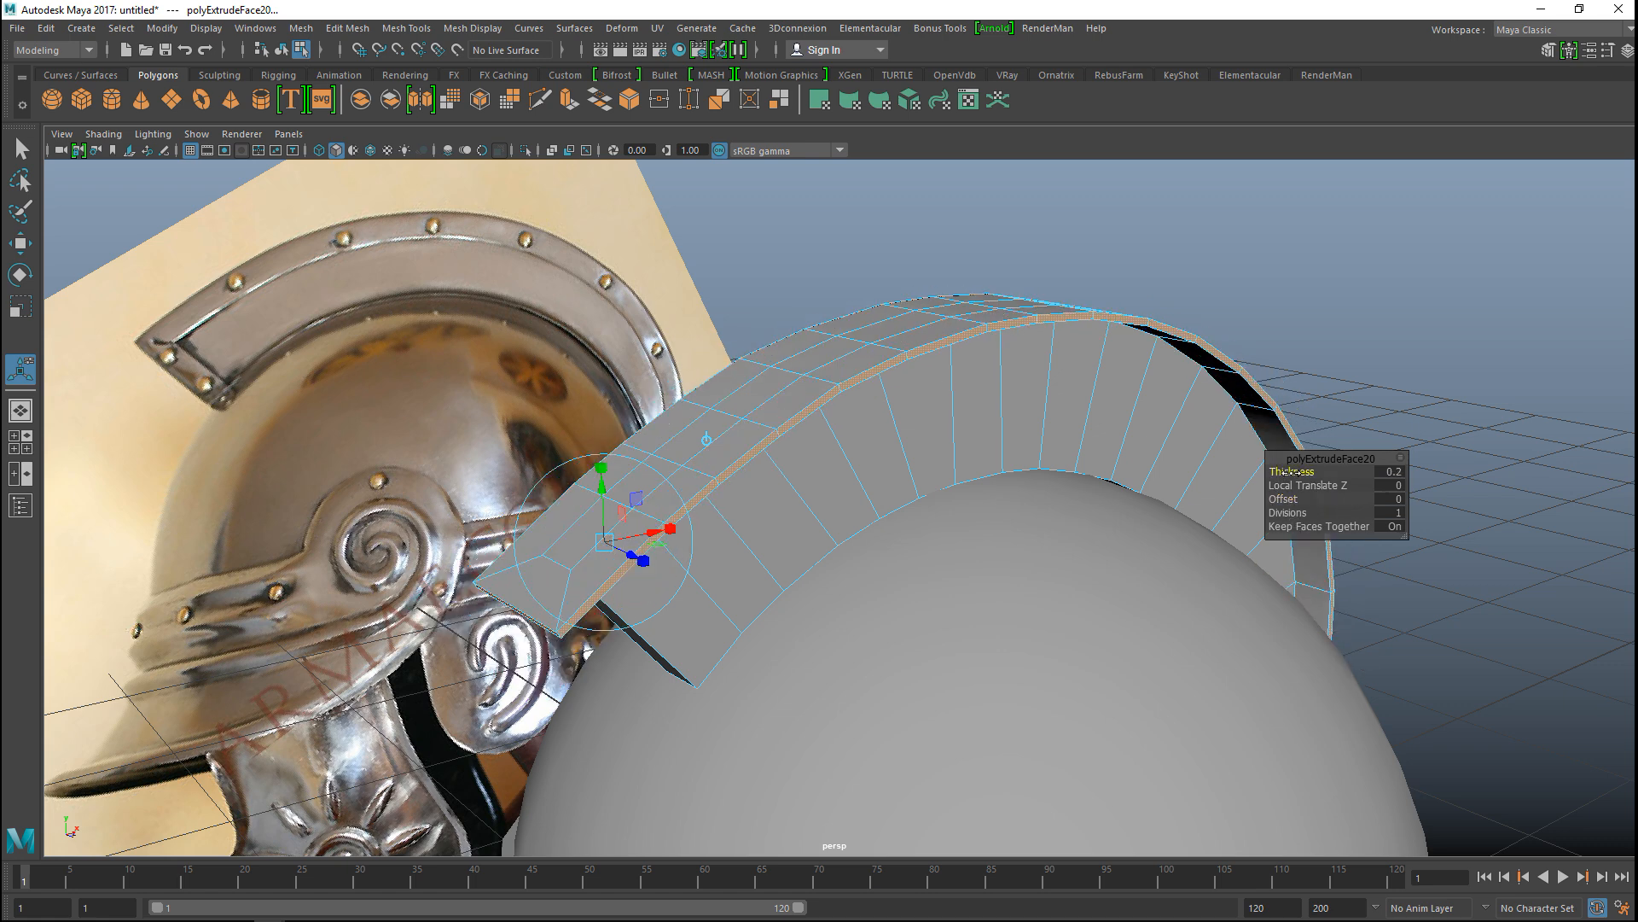
left_click(1391, 471)
type("0.02")
key("Return")
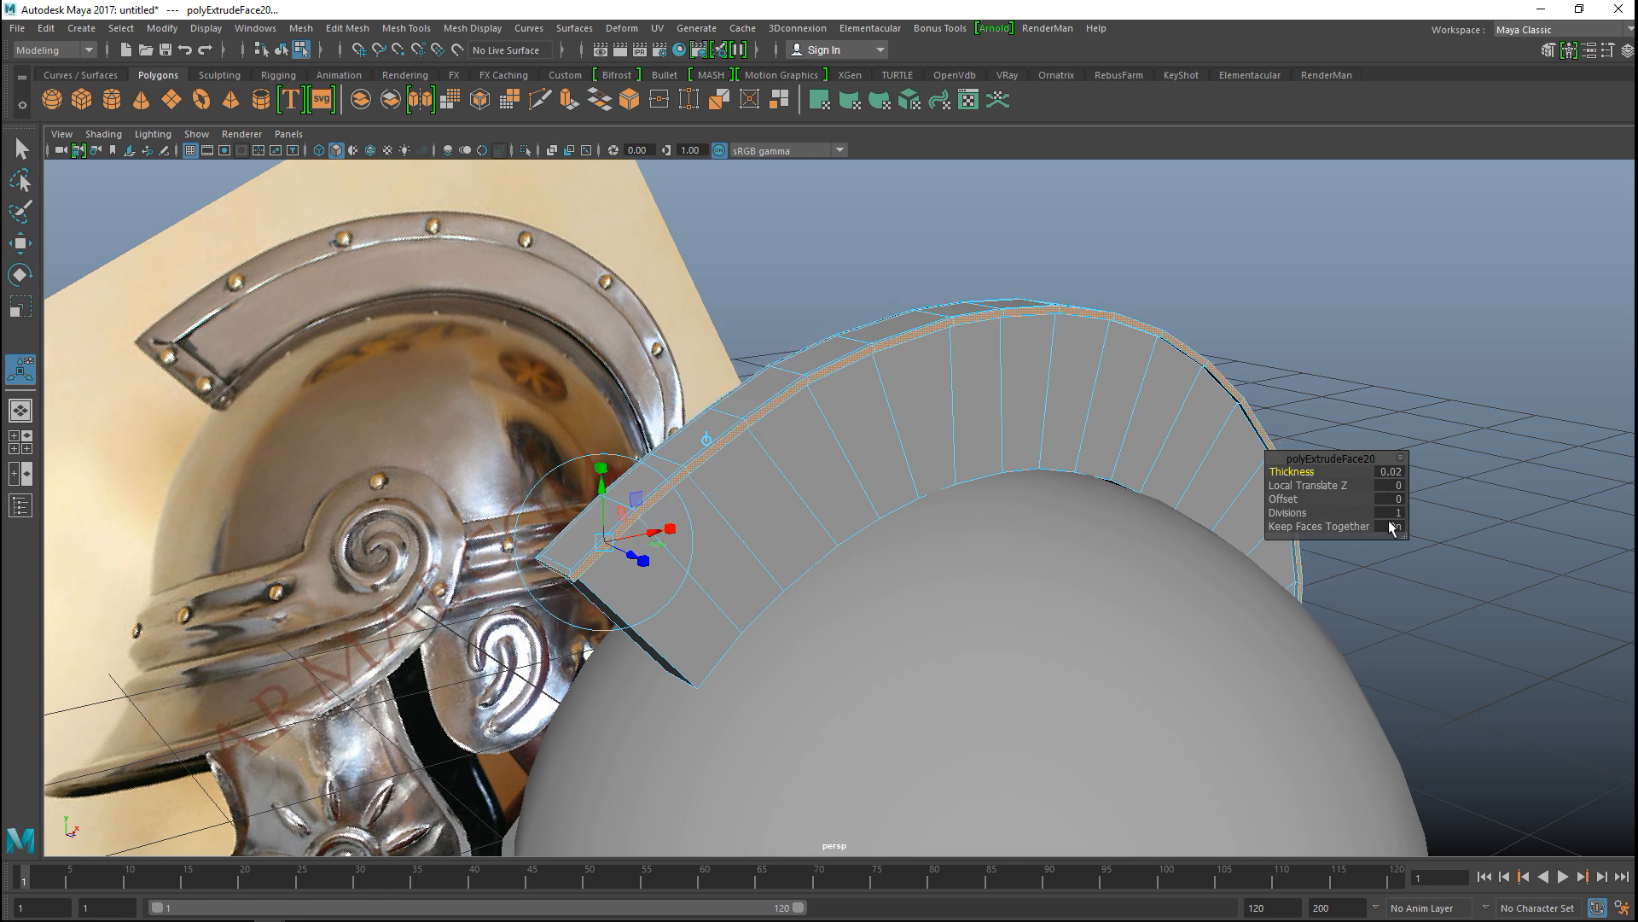
scroll(815, 448, "up", 3)
left_click_drag(816, 446, 988, 674, "alt")
left_click_drag(1022, 602, 981, 565, "alt")
left_click(1388, 478)
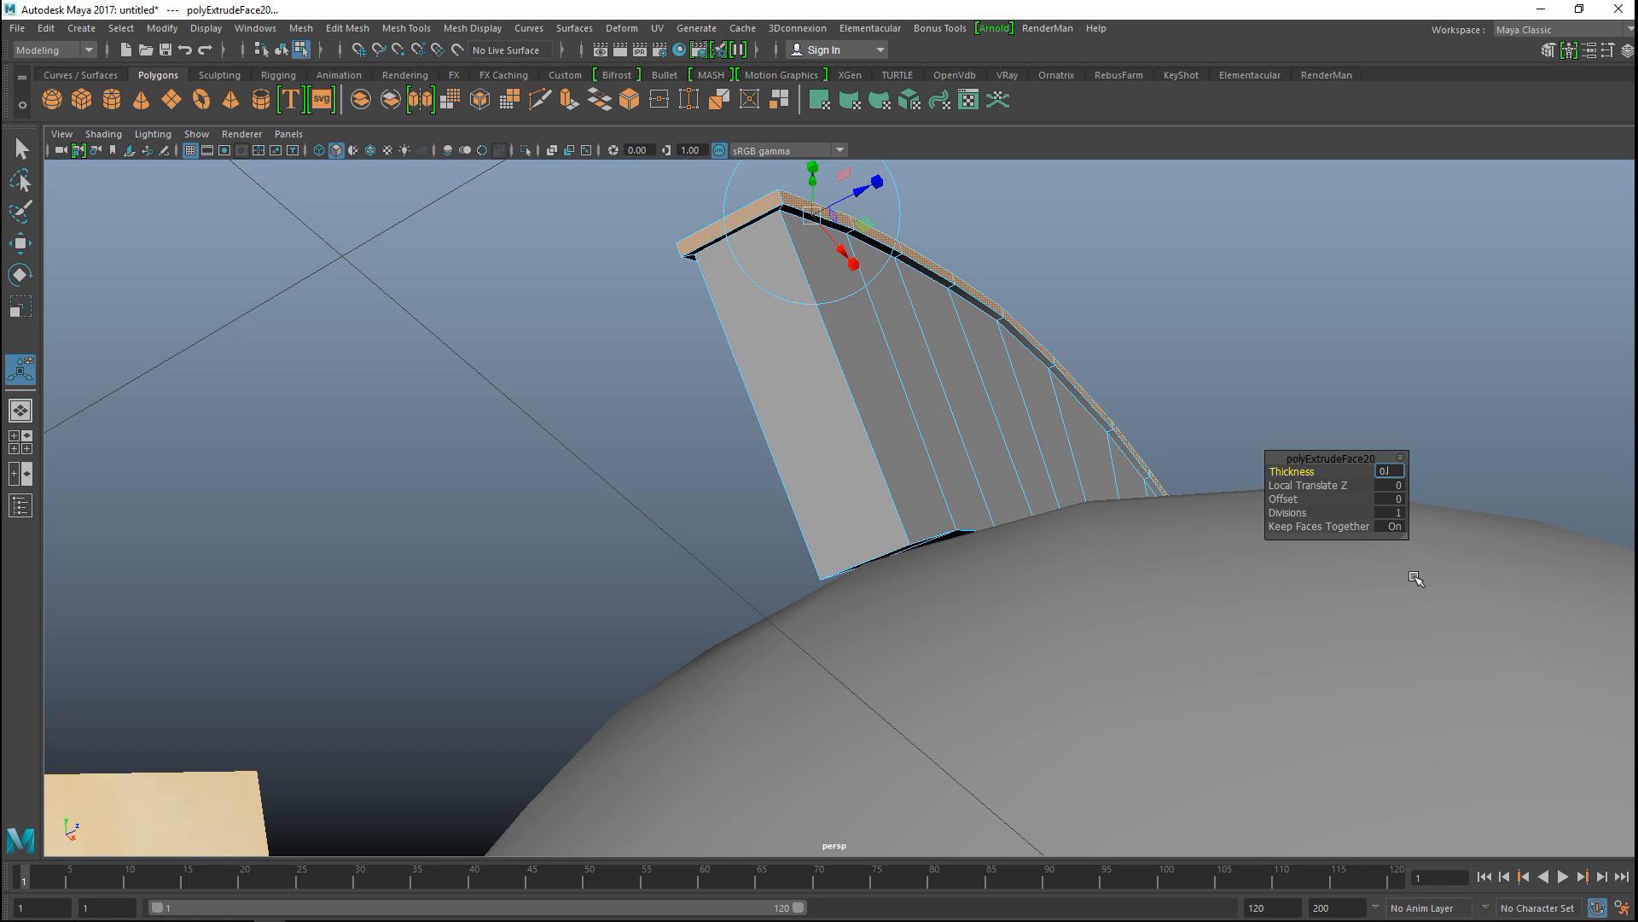
key("Return")
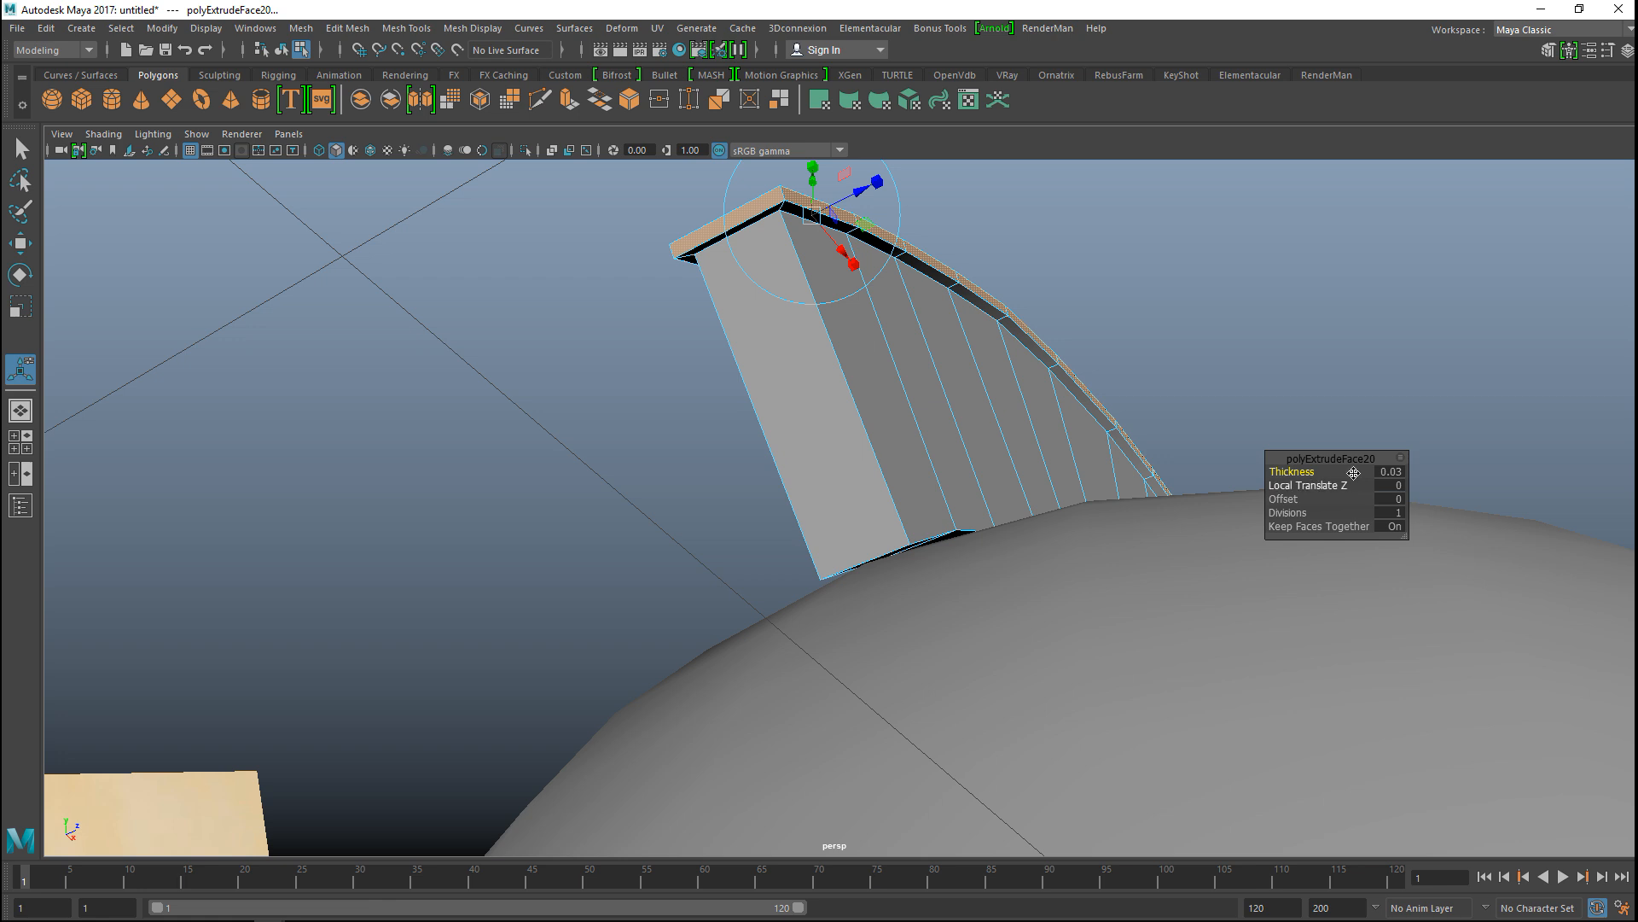
left_click(1388, 471)
key("Return")
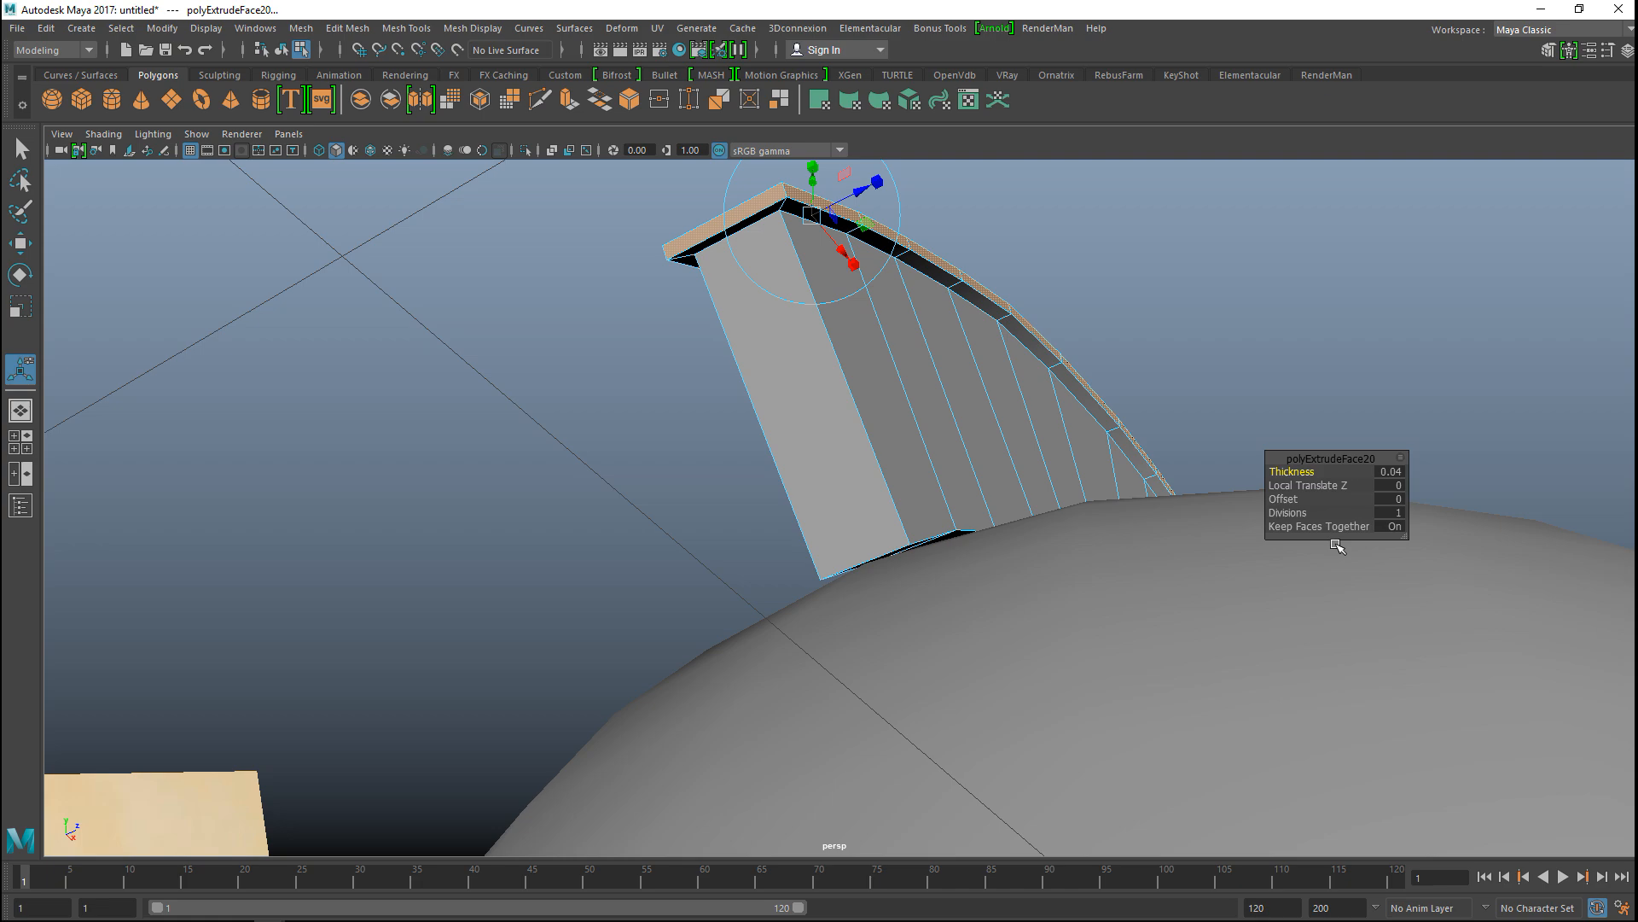
left_click(1239, 280)
Step: Select the full strip of underside faces along the crest's protruding rim and extrude it
left_click_drag(1236, 284, 825, 278, "alt")
left_click(680, 205)
double_click(736, 222, "shift")
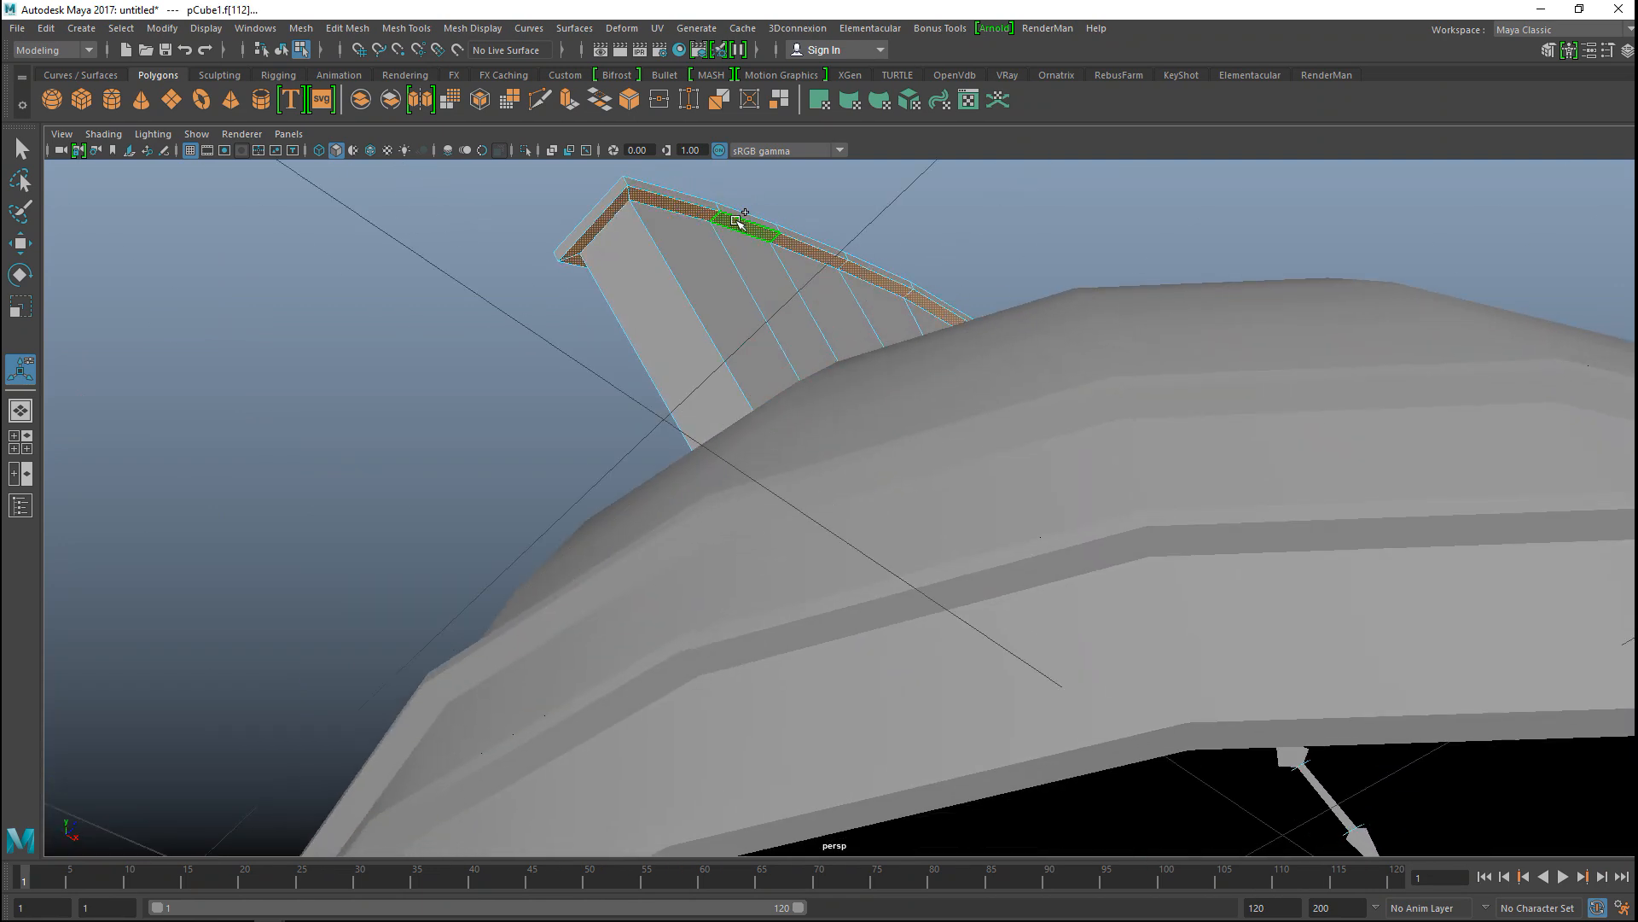
left_click_drag(541, 245, 411, 294, "alt")
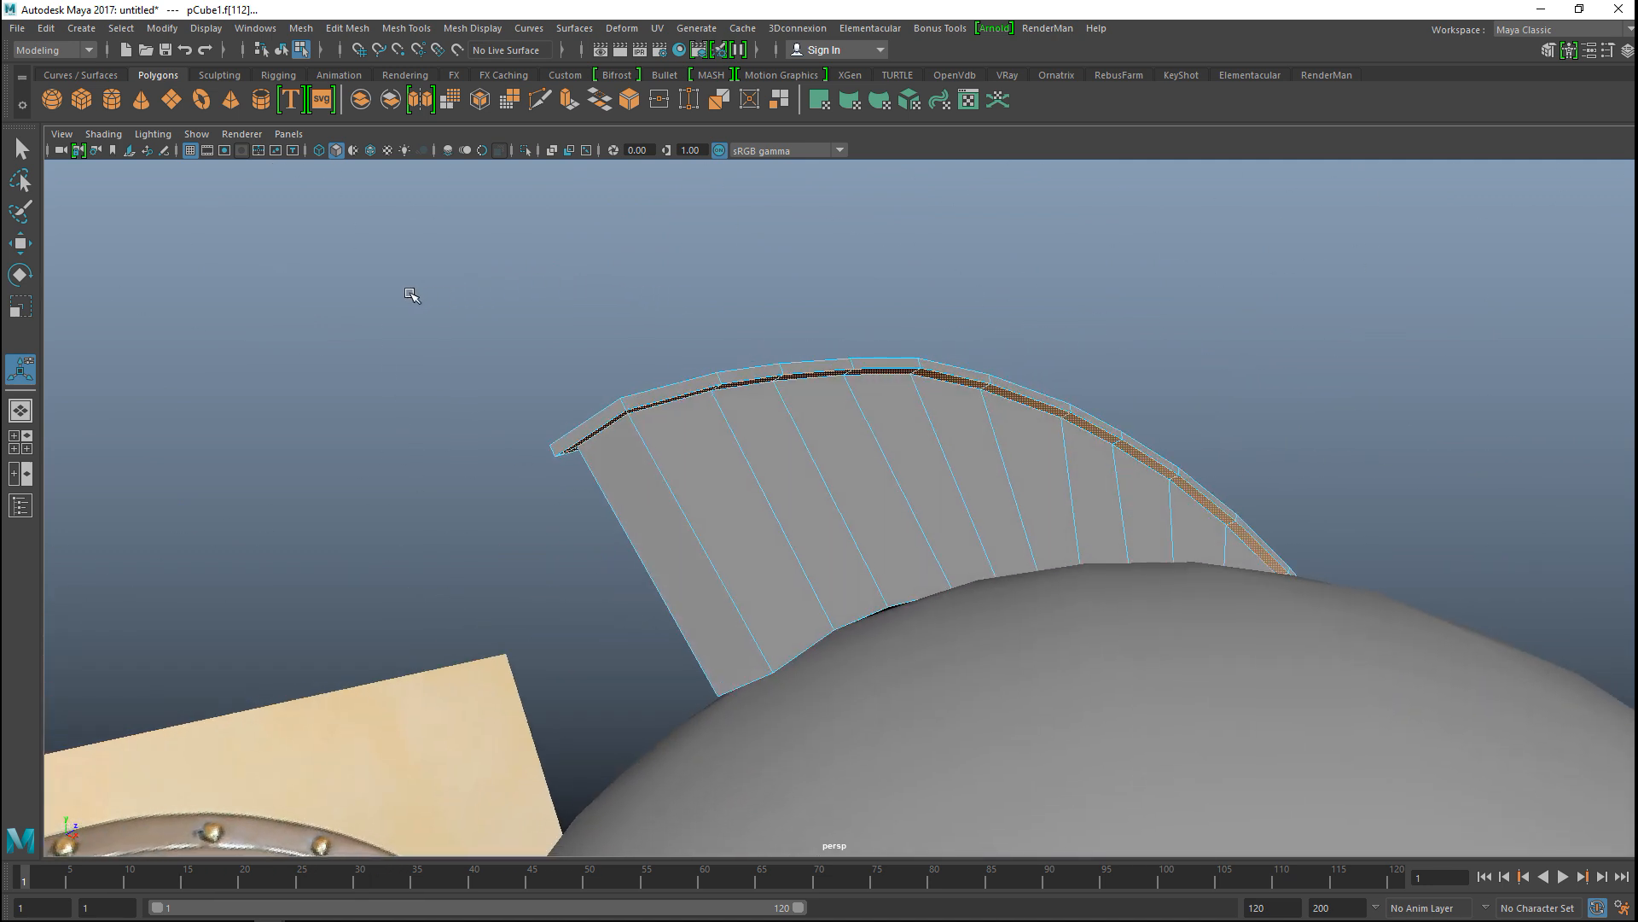
key("ctrl+e")
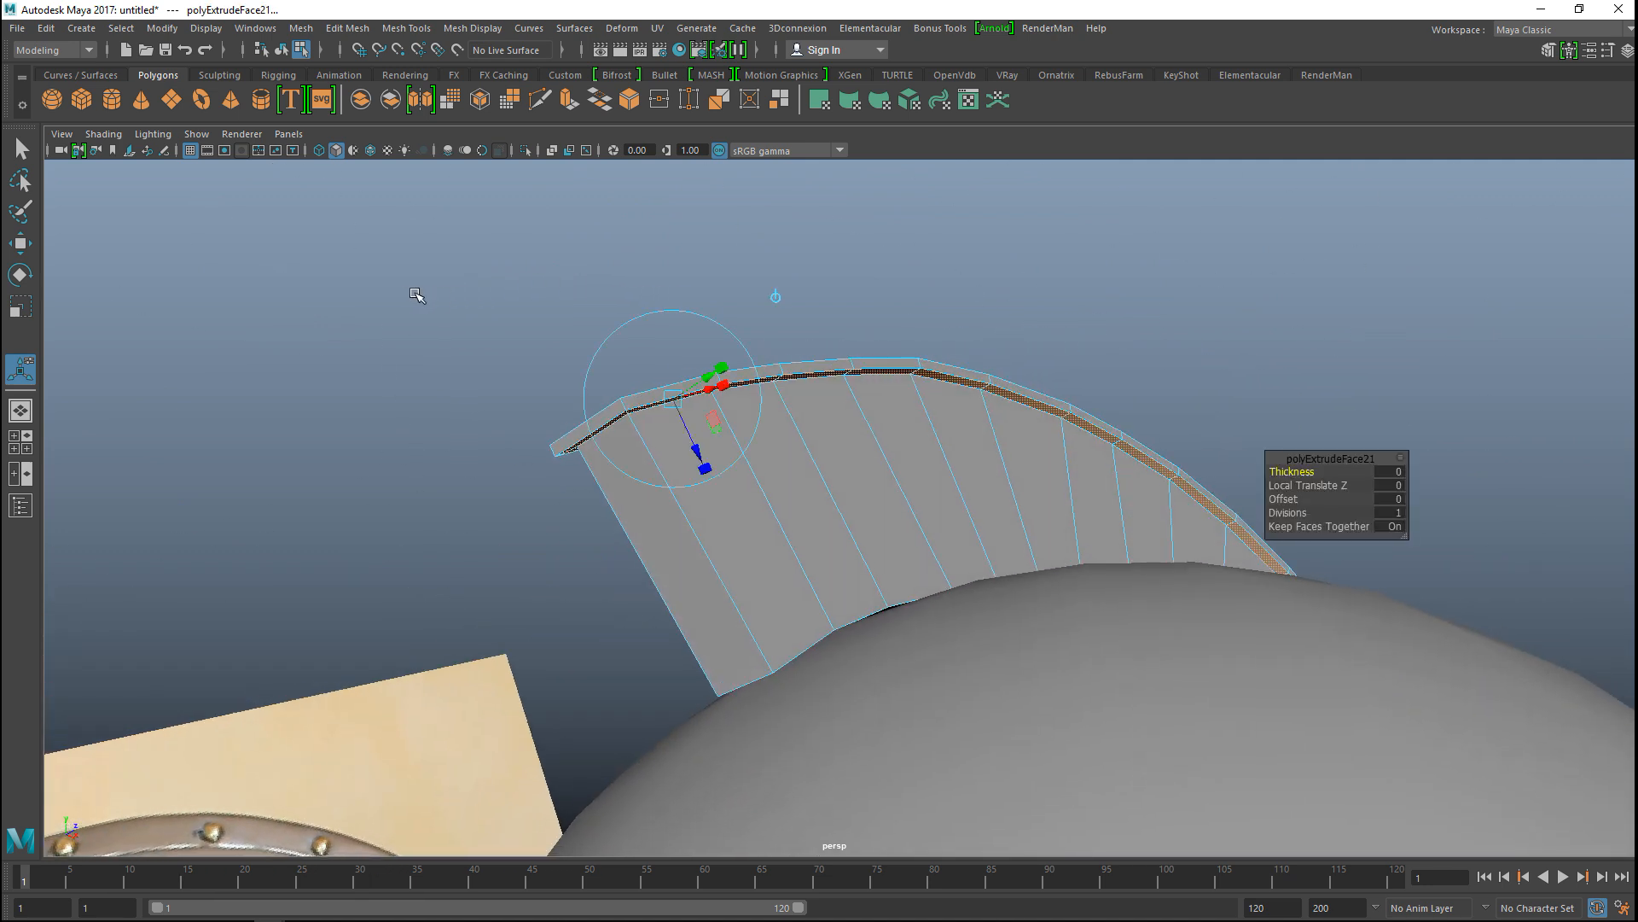
Step: Move the extruded underside faces straight down so the rim forms a wide band along the crest's side
key("w")
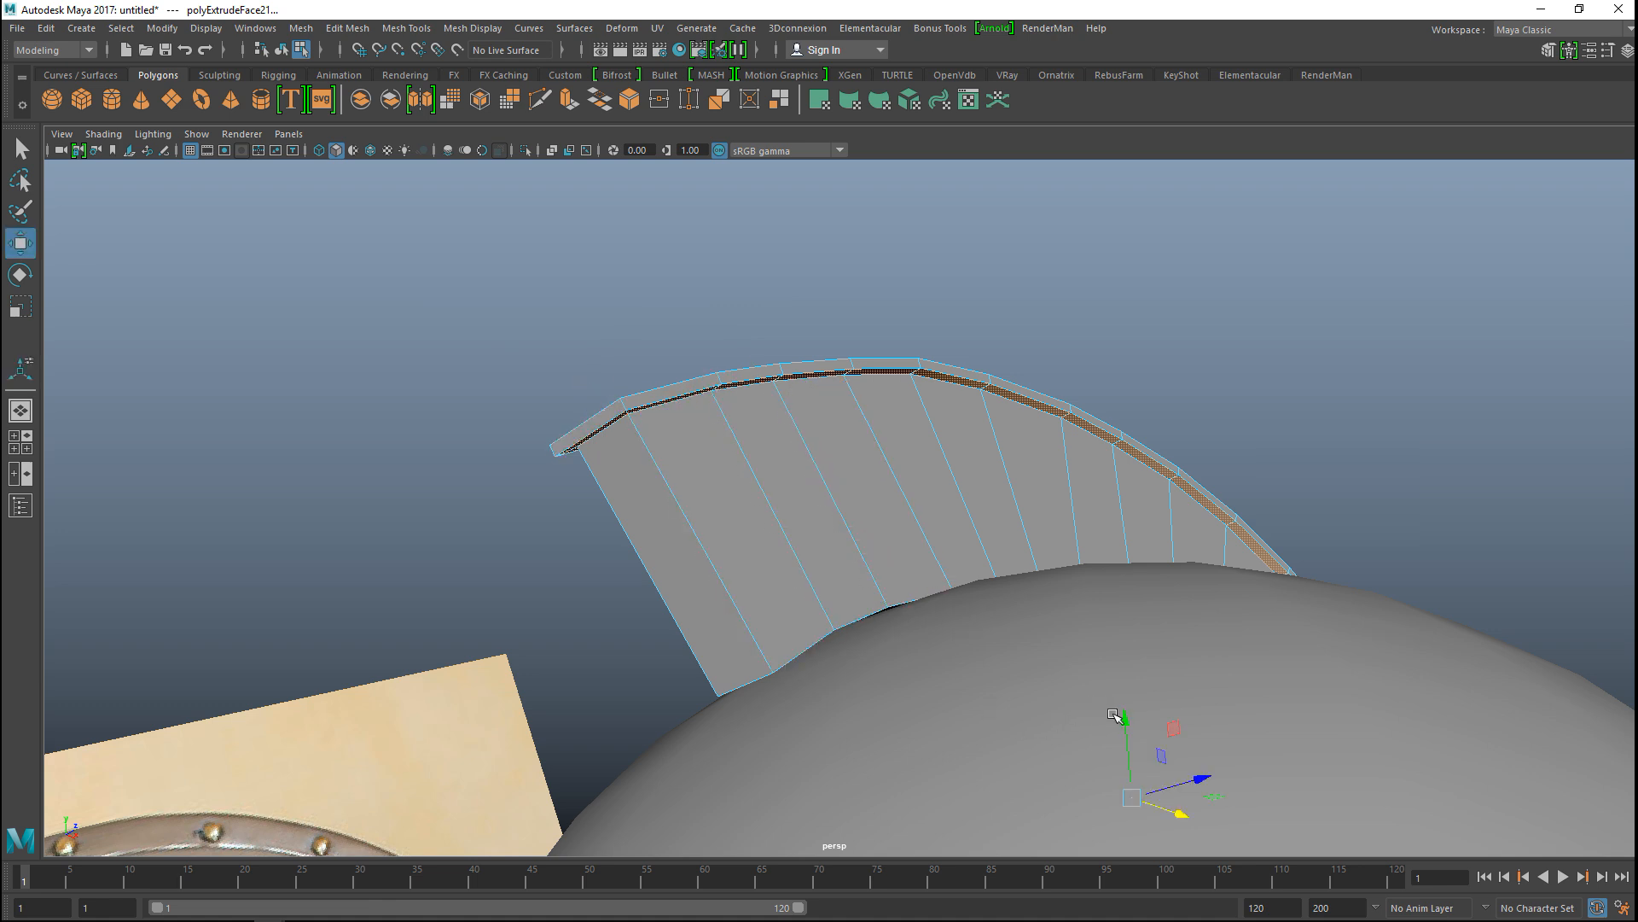
left_click_drag(1117, 721, 1130, 786)
right_click_drag(658, 646, 589, 630, "alt")
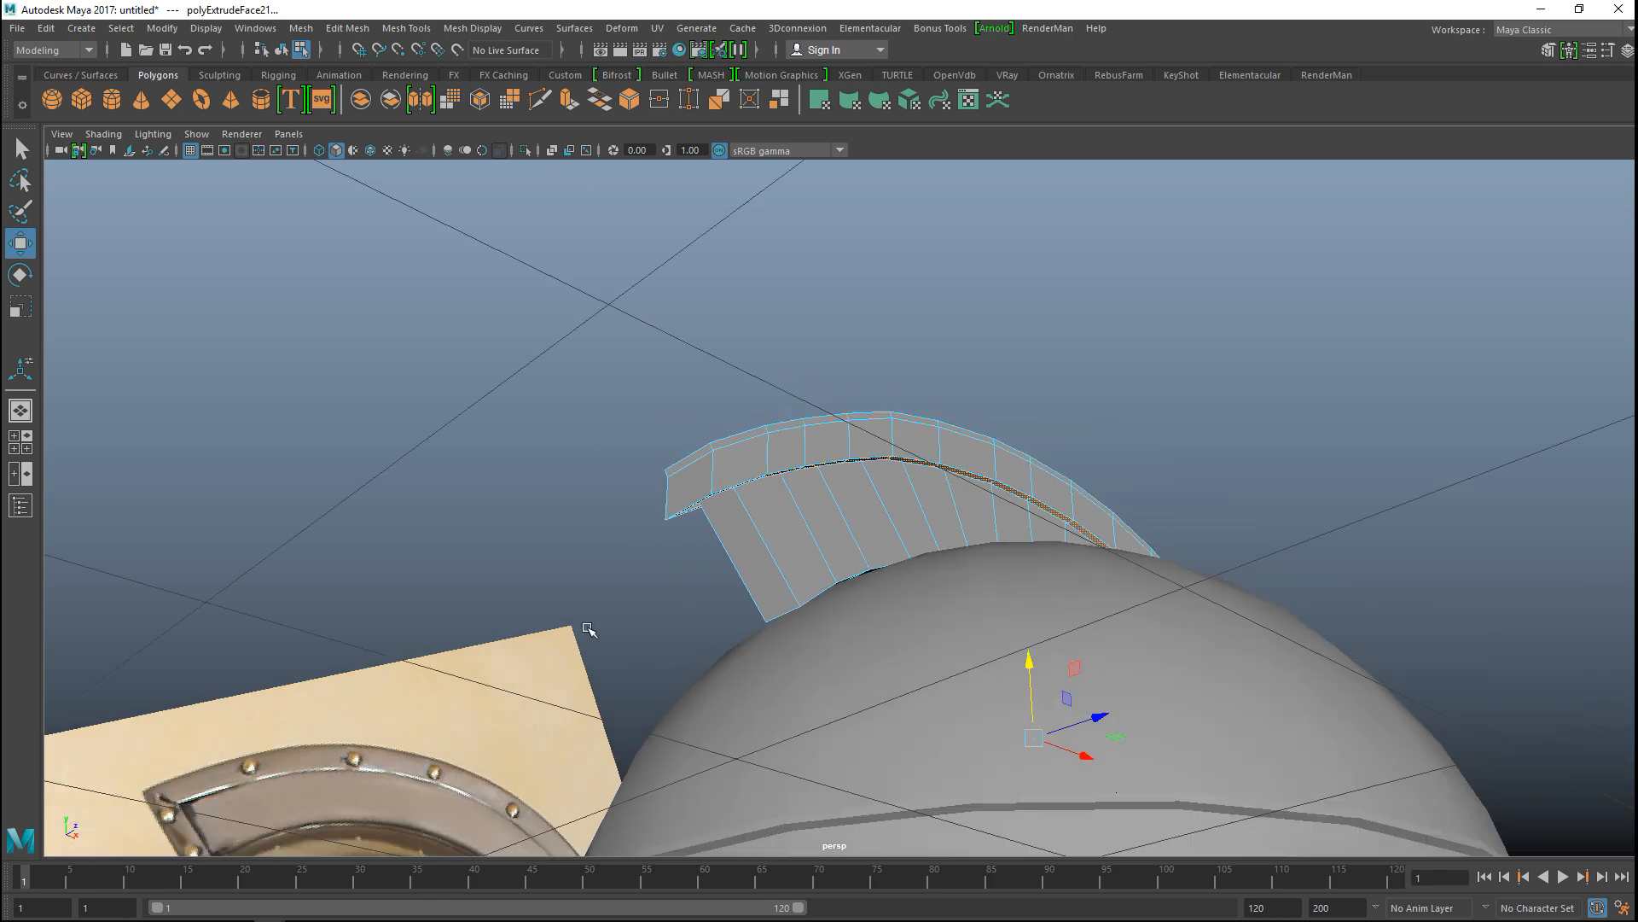
scroll(457, 585, "up", 3)
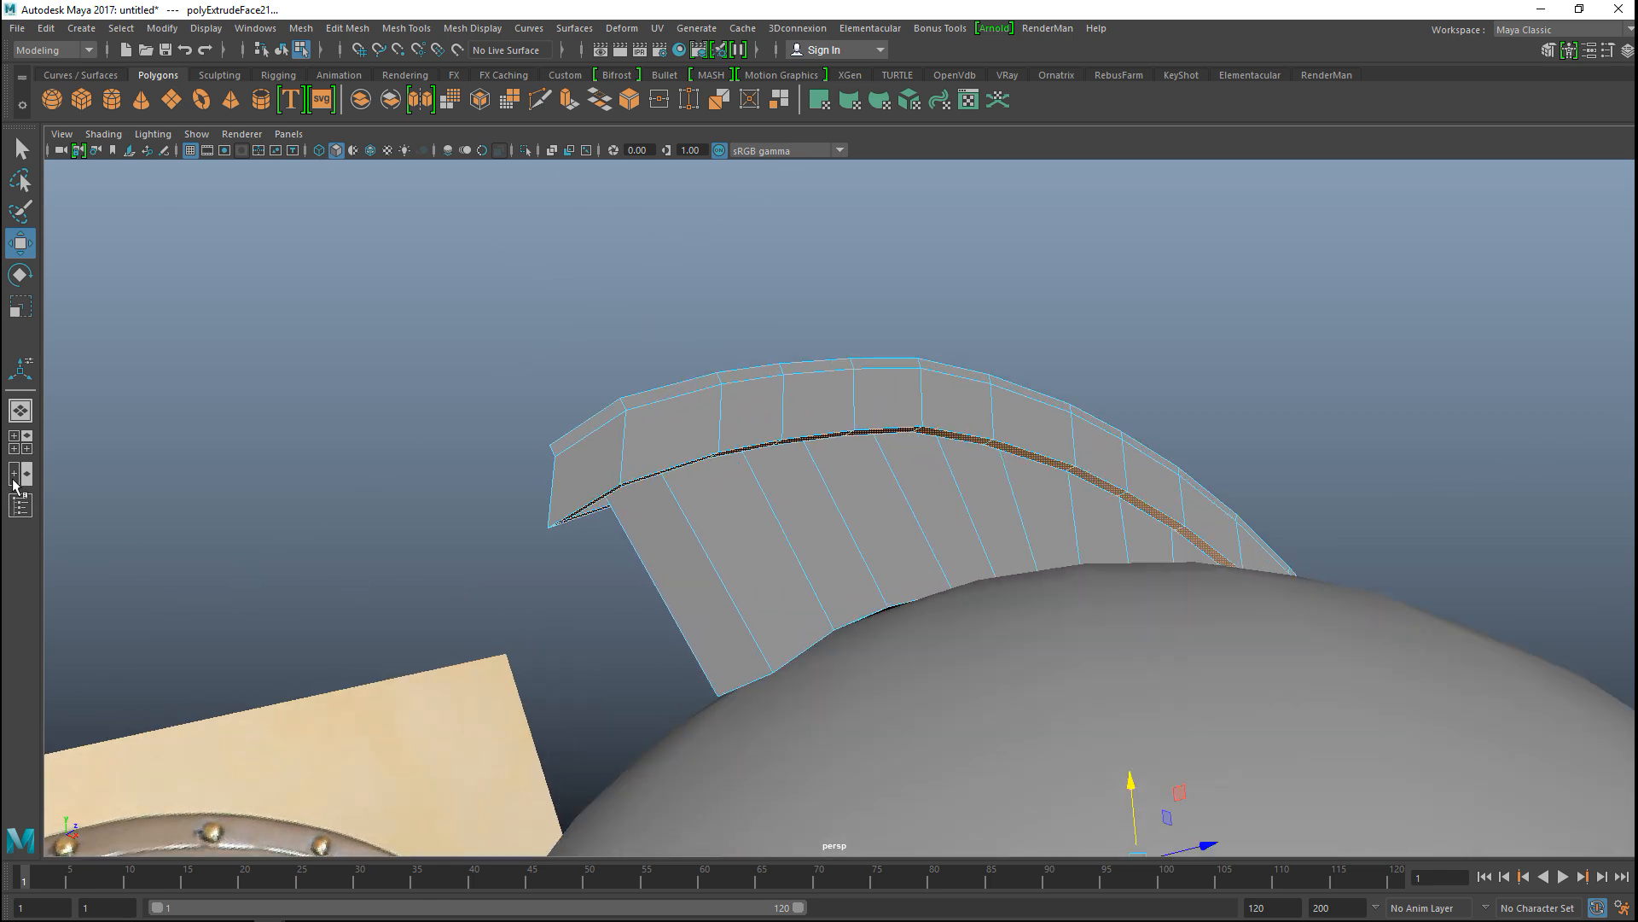
Step: In the front view, shift the extruded rim faces horizontally toward the back of the helmet
left_click(21, 442)
key("space")
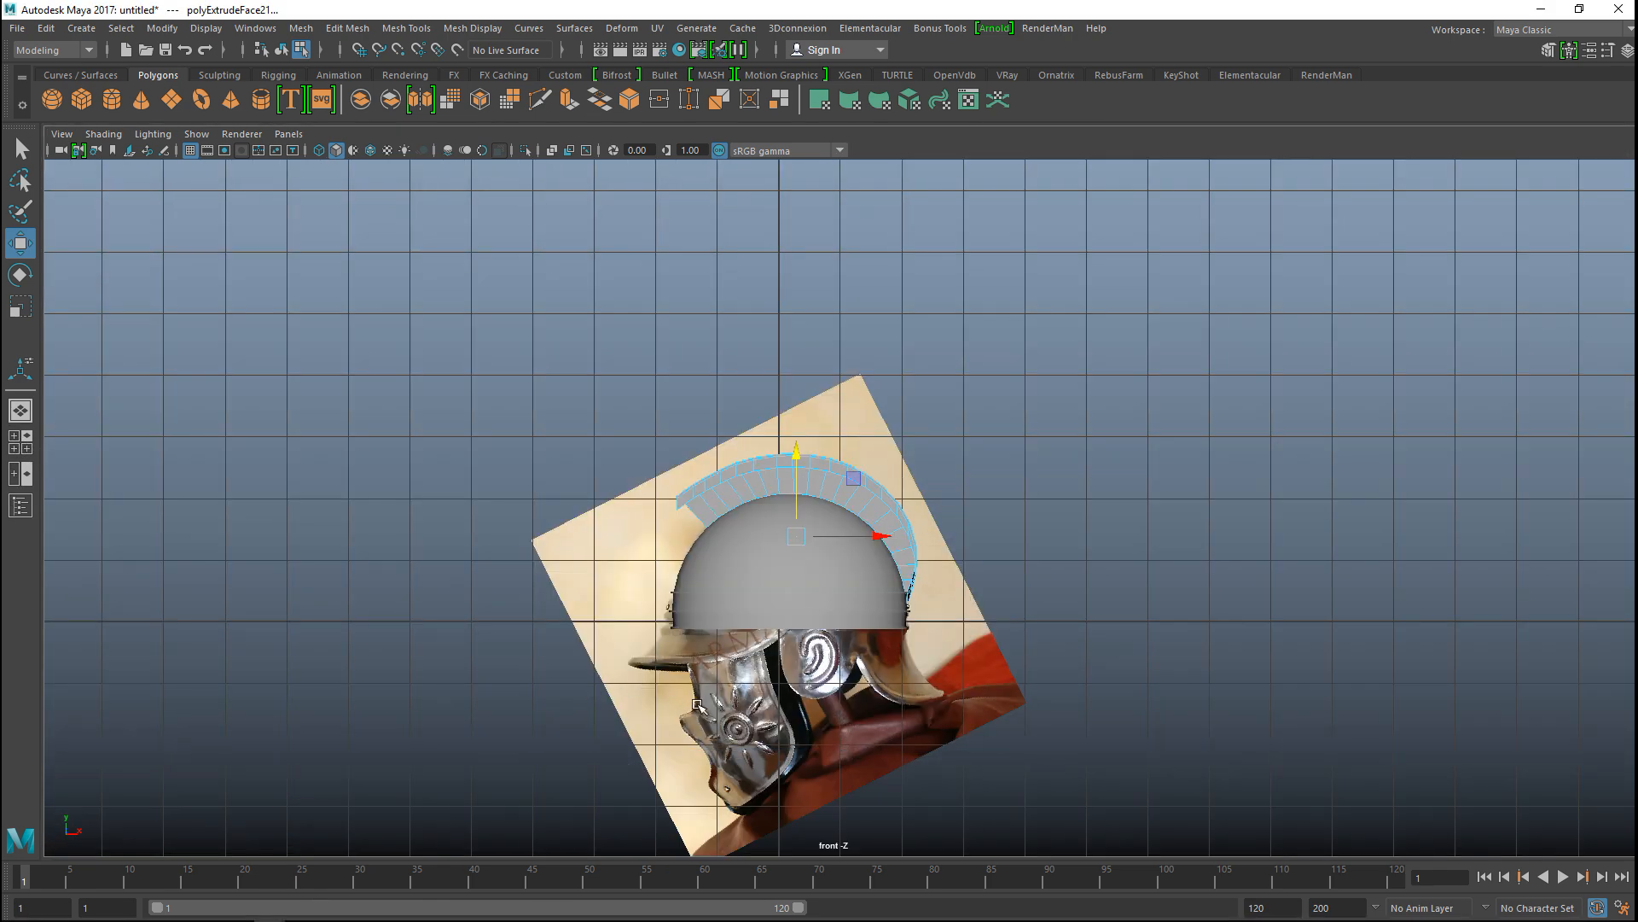
scroll(700, 700, "up", 4)
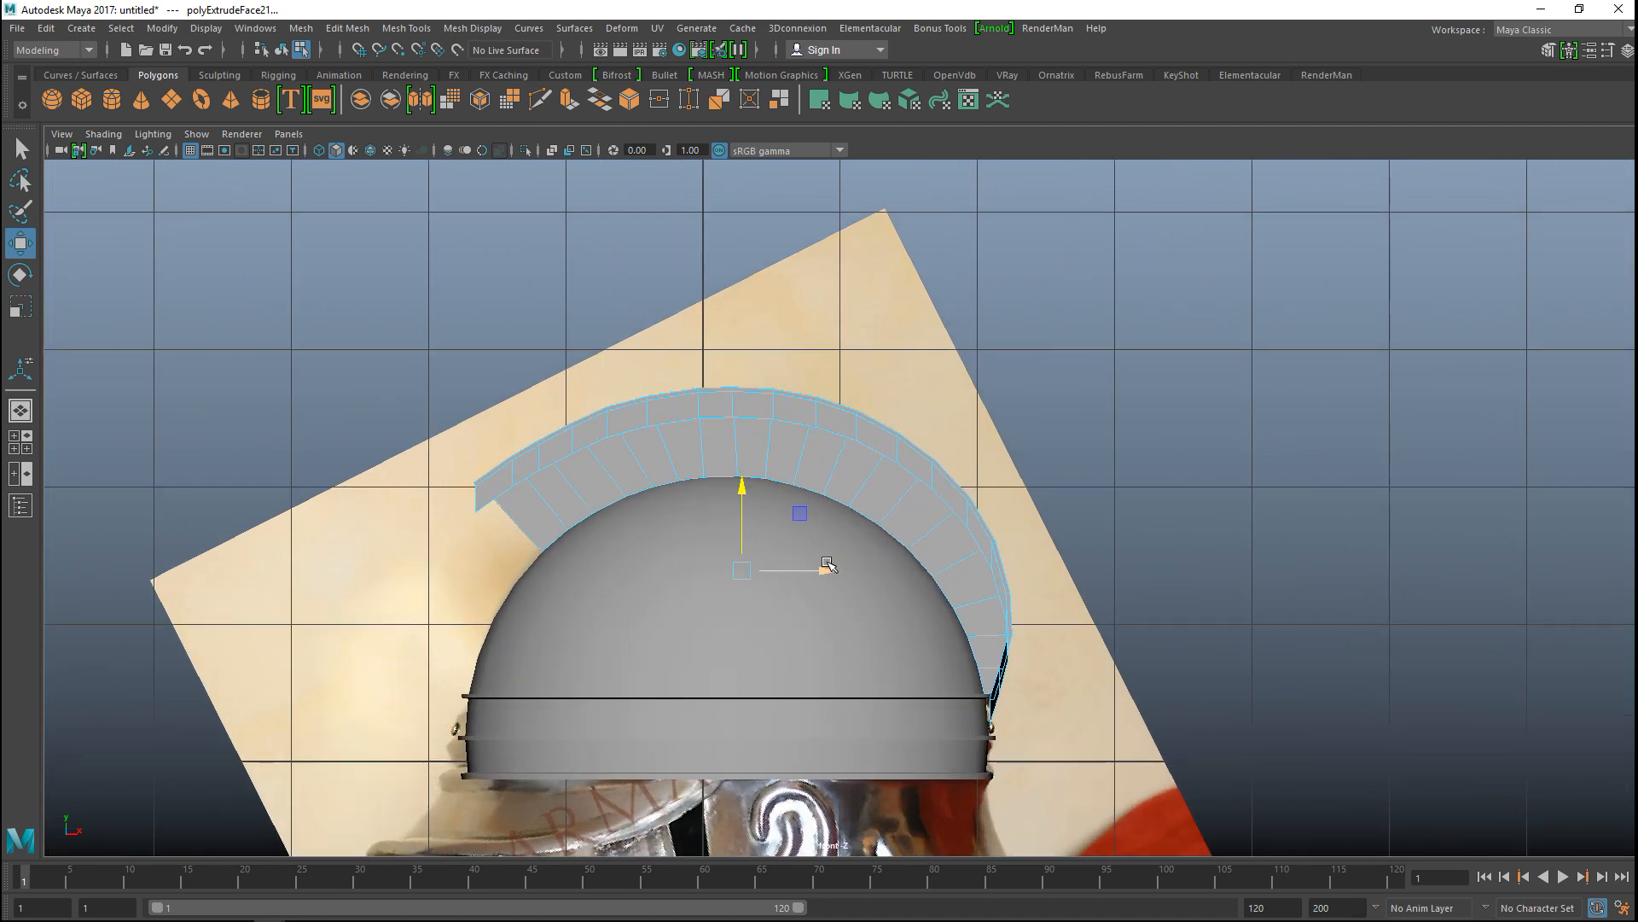
left_click_drag(825, 569, 850, 570)
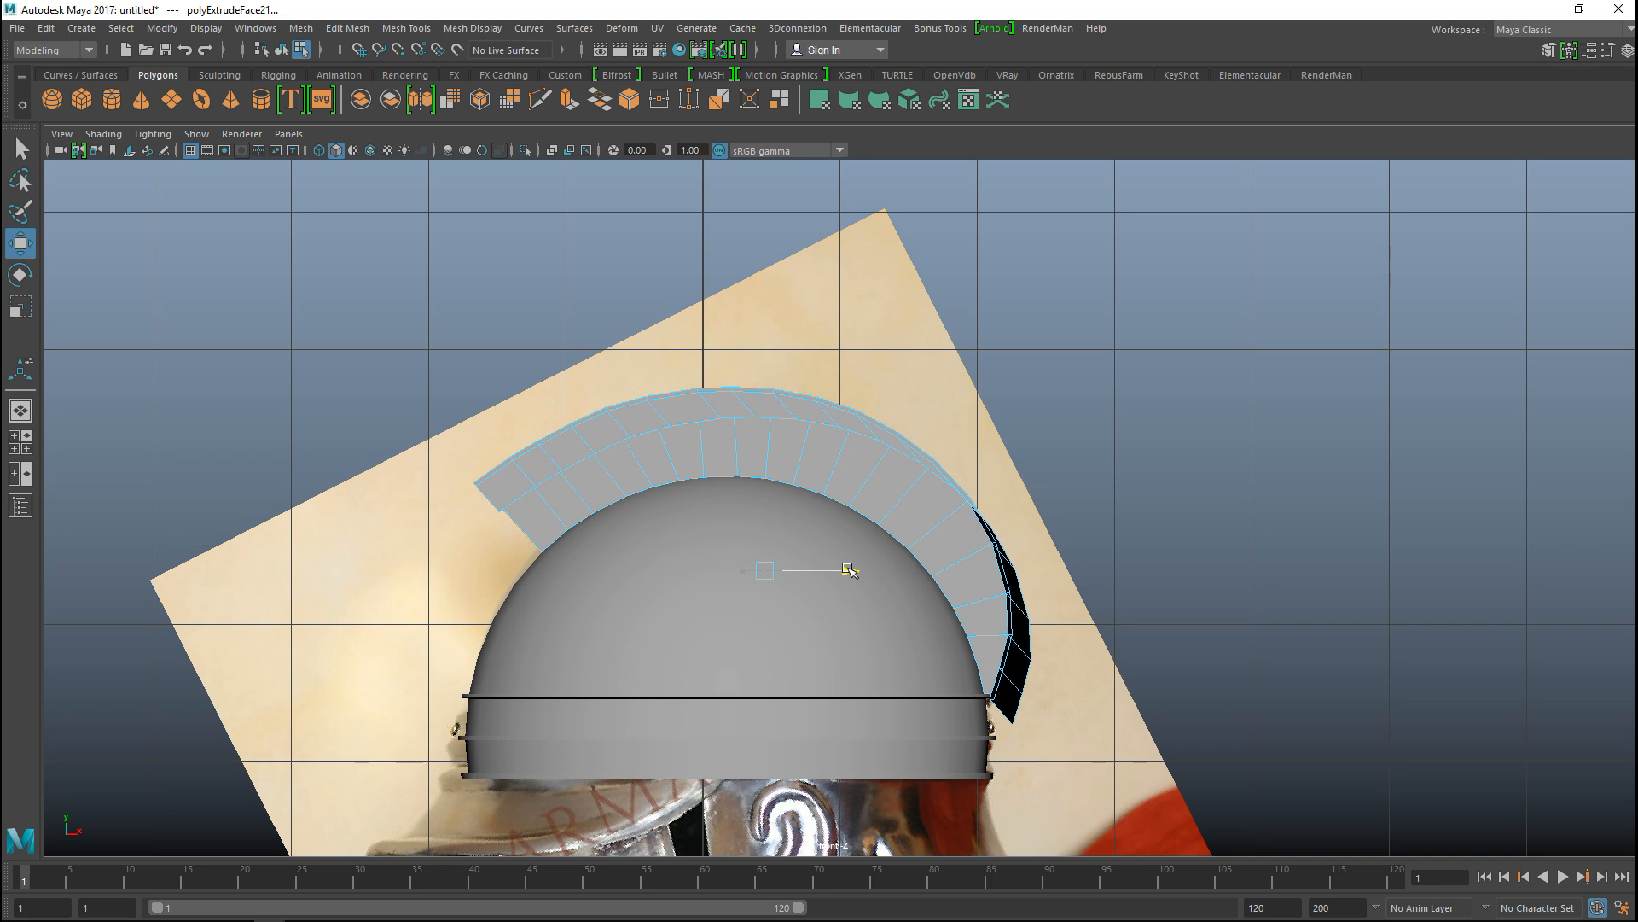
scroll(525, 572, "up", 2)
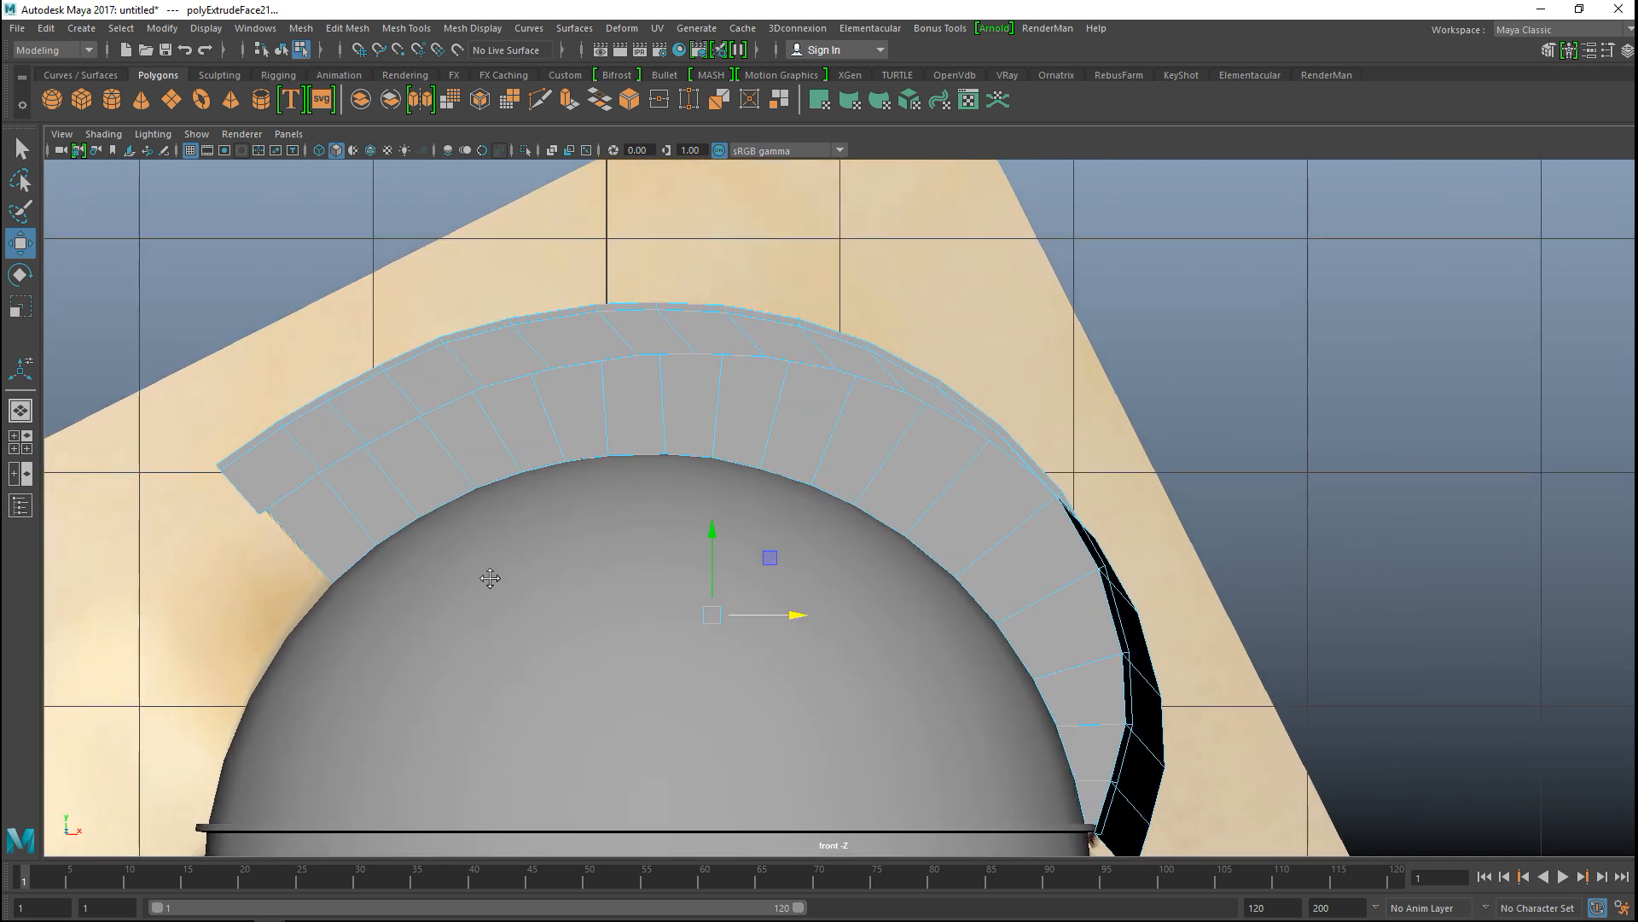
middle_click_drag(490, 579, 868, 527, "alt")
scroll(738, 563, "up", 4)
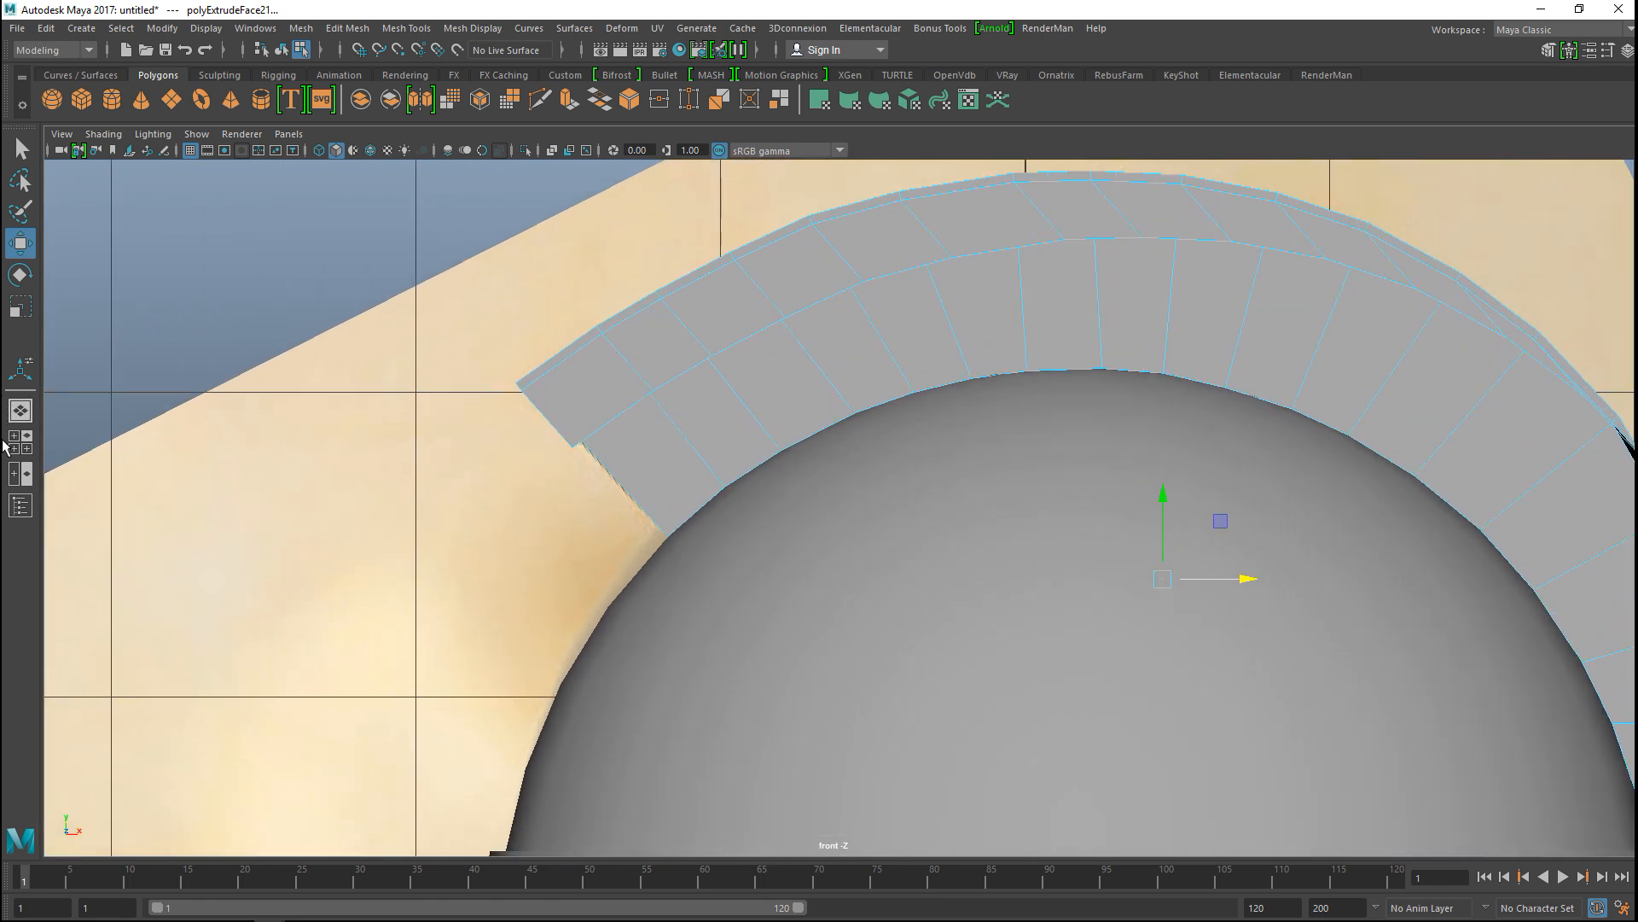
Step: In the perspective view, shift the extruded rim faces toward the helmet's front and raise them near the crest's outer edge
left_click(20, 442)
key("space")
left_click_drag(976, 468, 908, 435, "alt")
scroll(760, 366, "up", 2)
left_click_drag(761, 366, 748, 722, "alt")
scroll(926, 683, "up", 1)
scroll(926, 682, "down", 3)
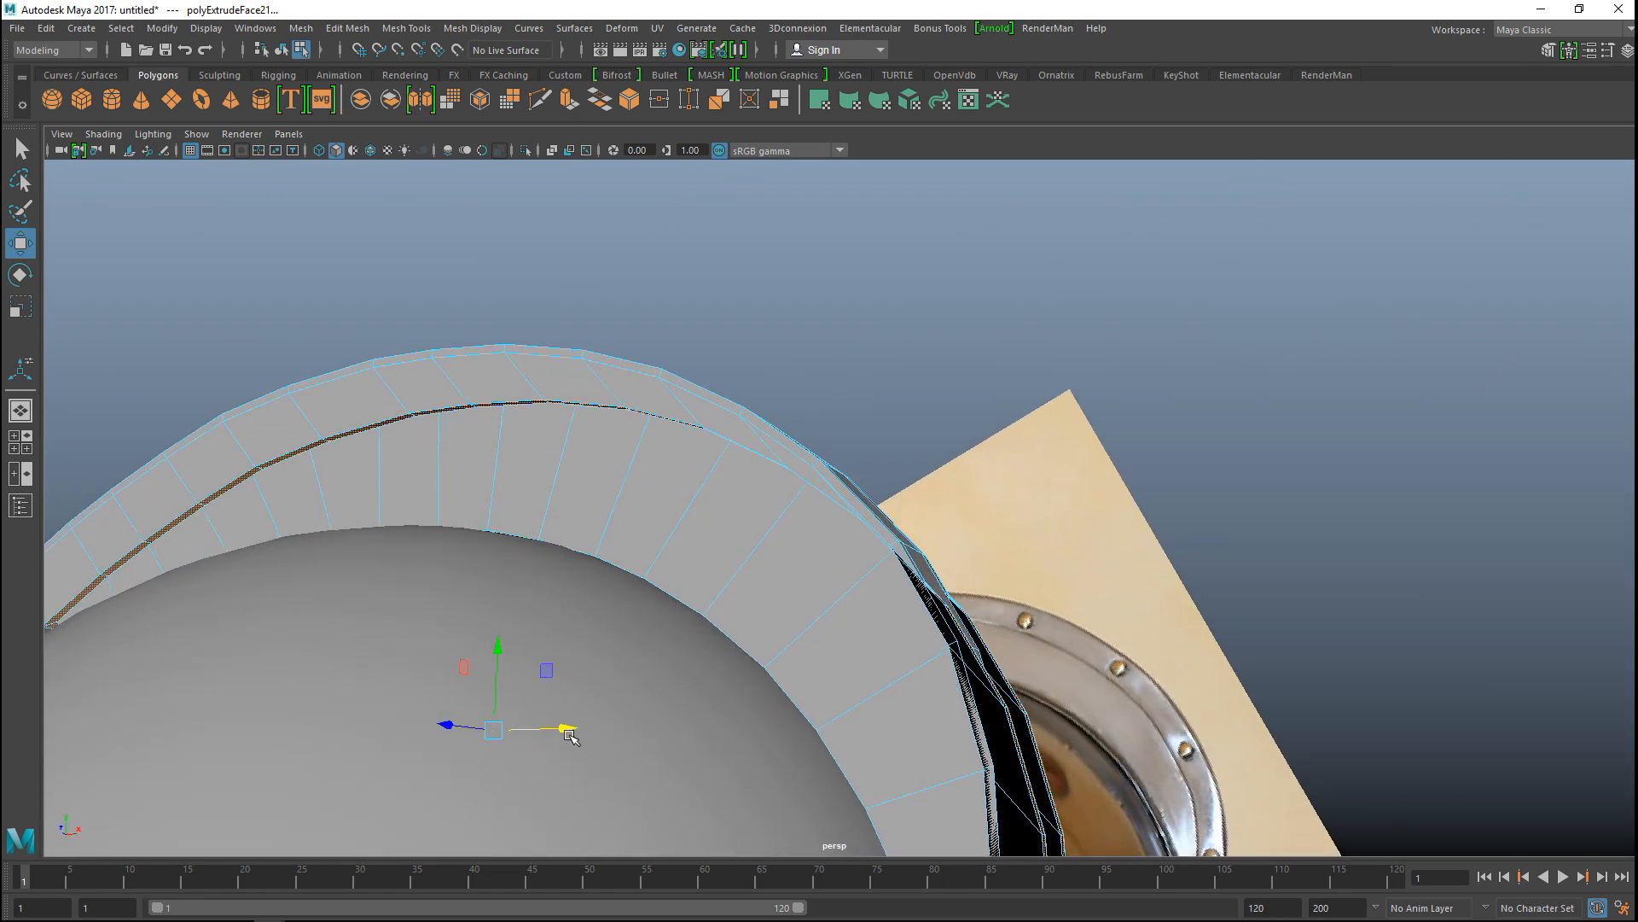
left_click_drag(563, 730, 602, 459)
left_click_drag(526, 382, 547, 311)
scroll(508, 373, "down", 3)
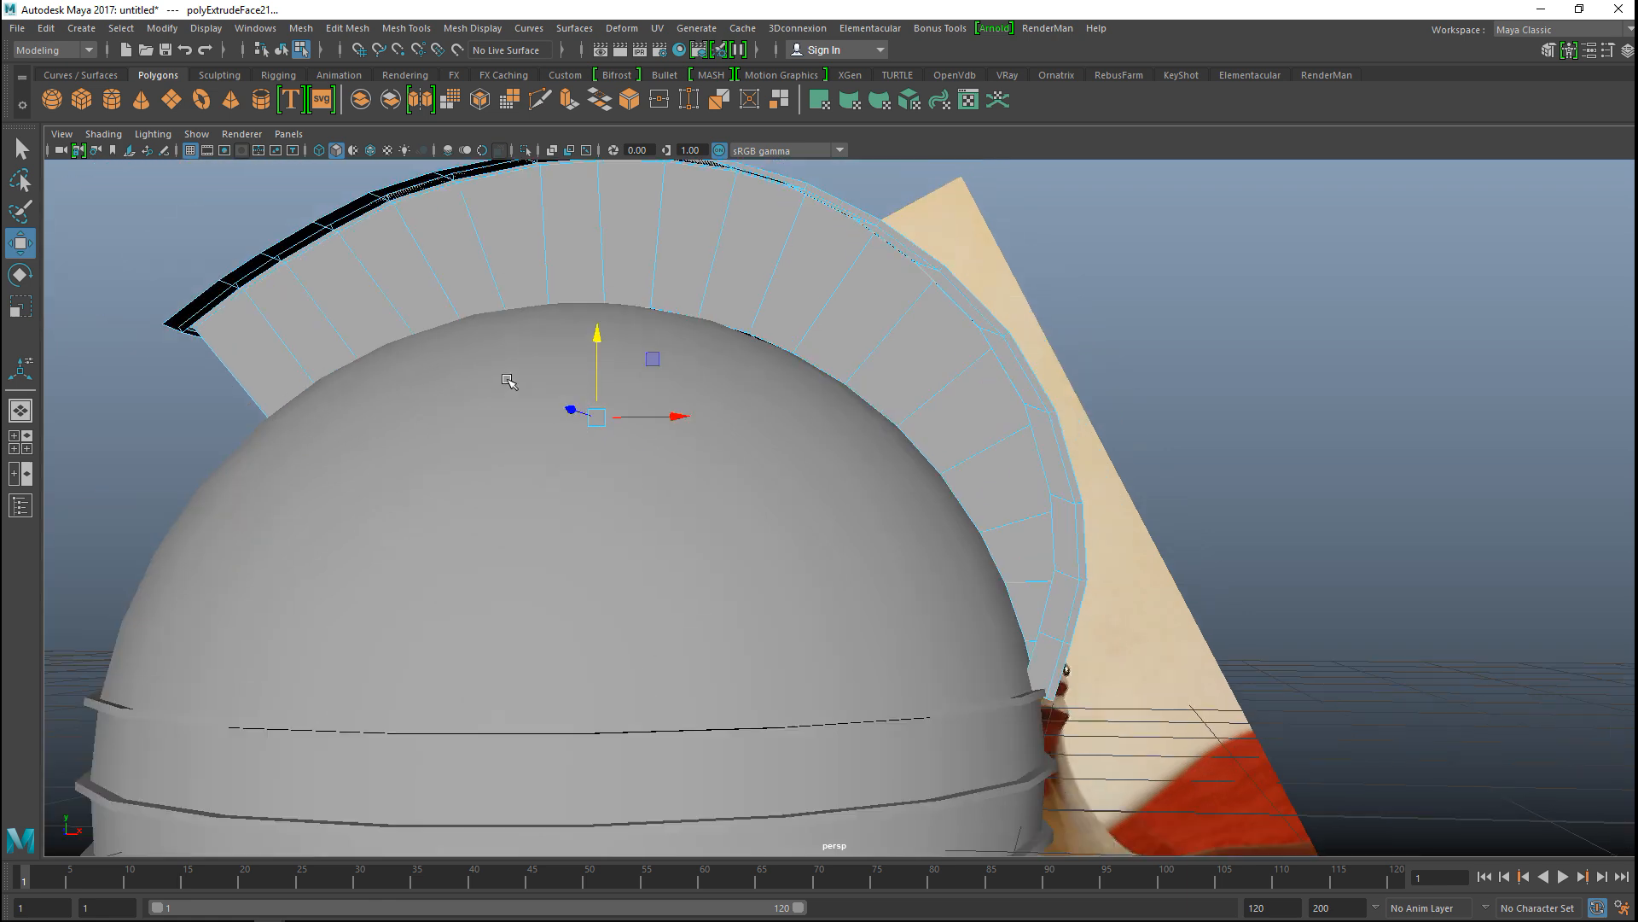
Step: Lower the extruded rim faces again to restore a band along the crest's side
middle_click_drag(461, 424, 573, 475, "alt")
left_click_drag(574, 474, 607, 478, "alt")
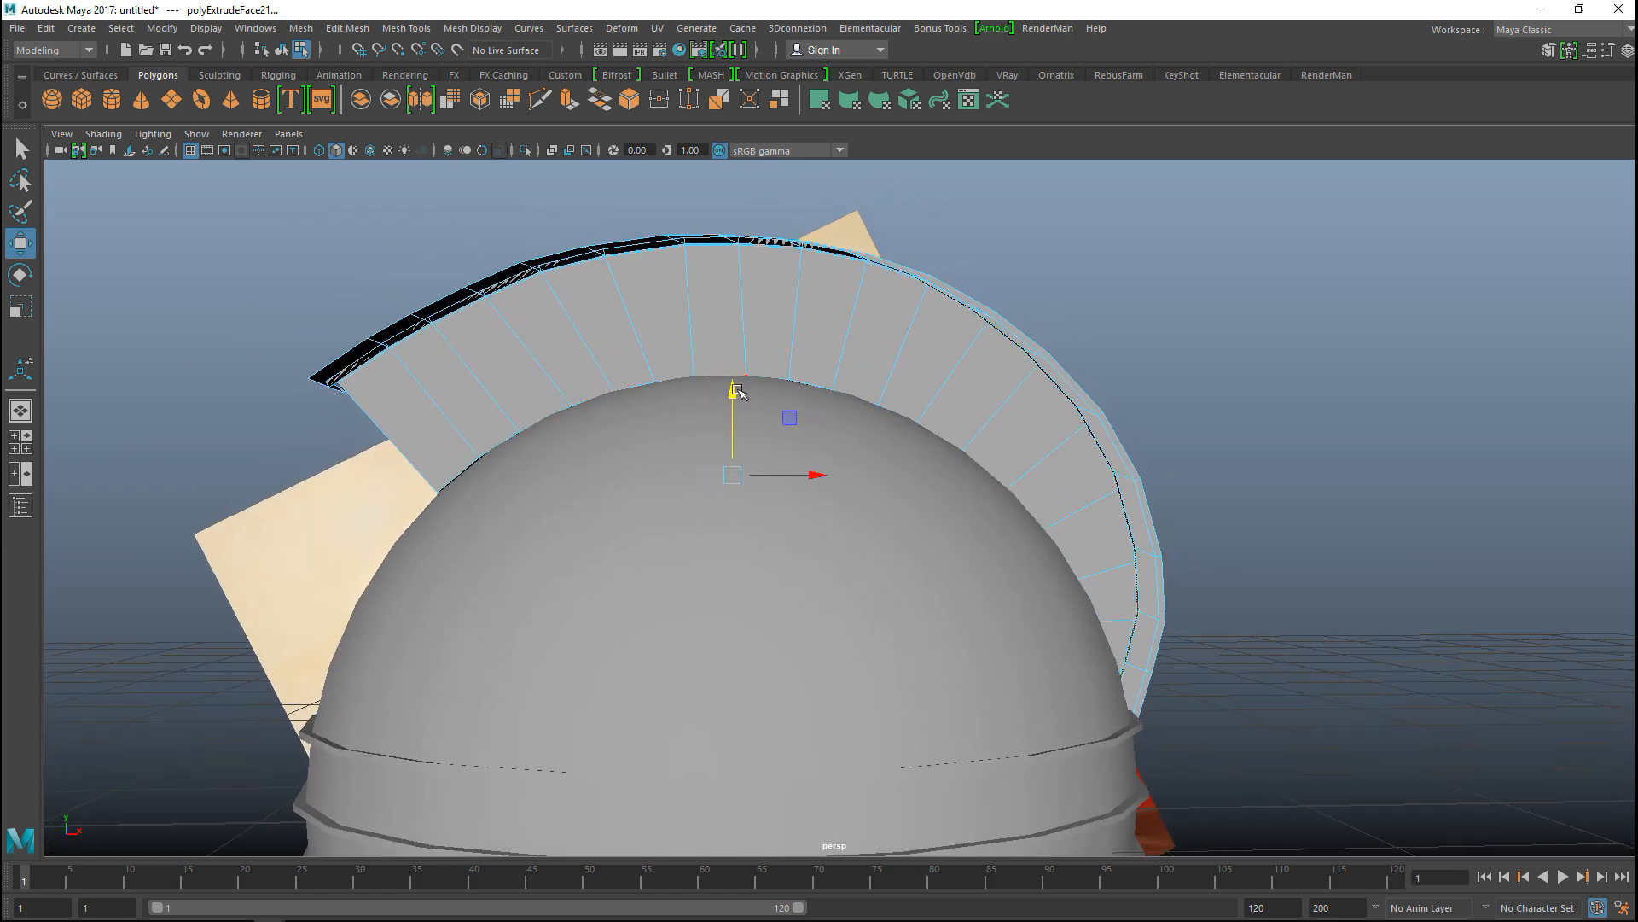
left_click_drag(730, 390, 743, 429)
left_click_drag(755, 490, 627, 587, "alt")
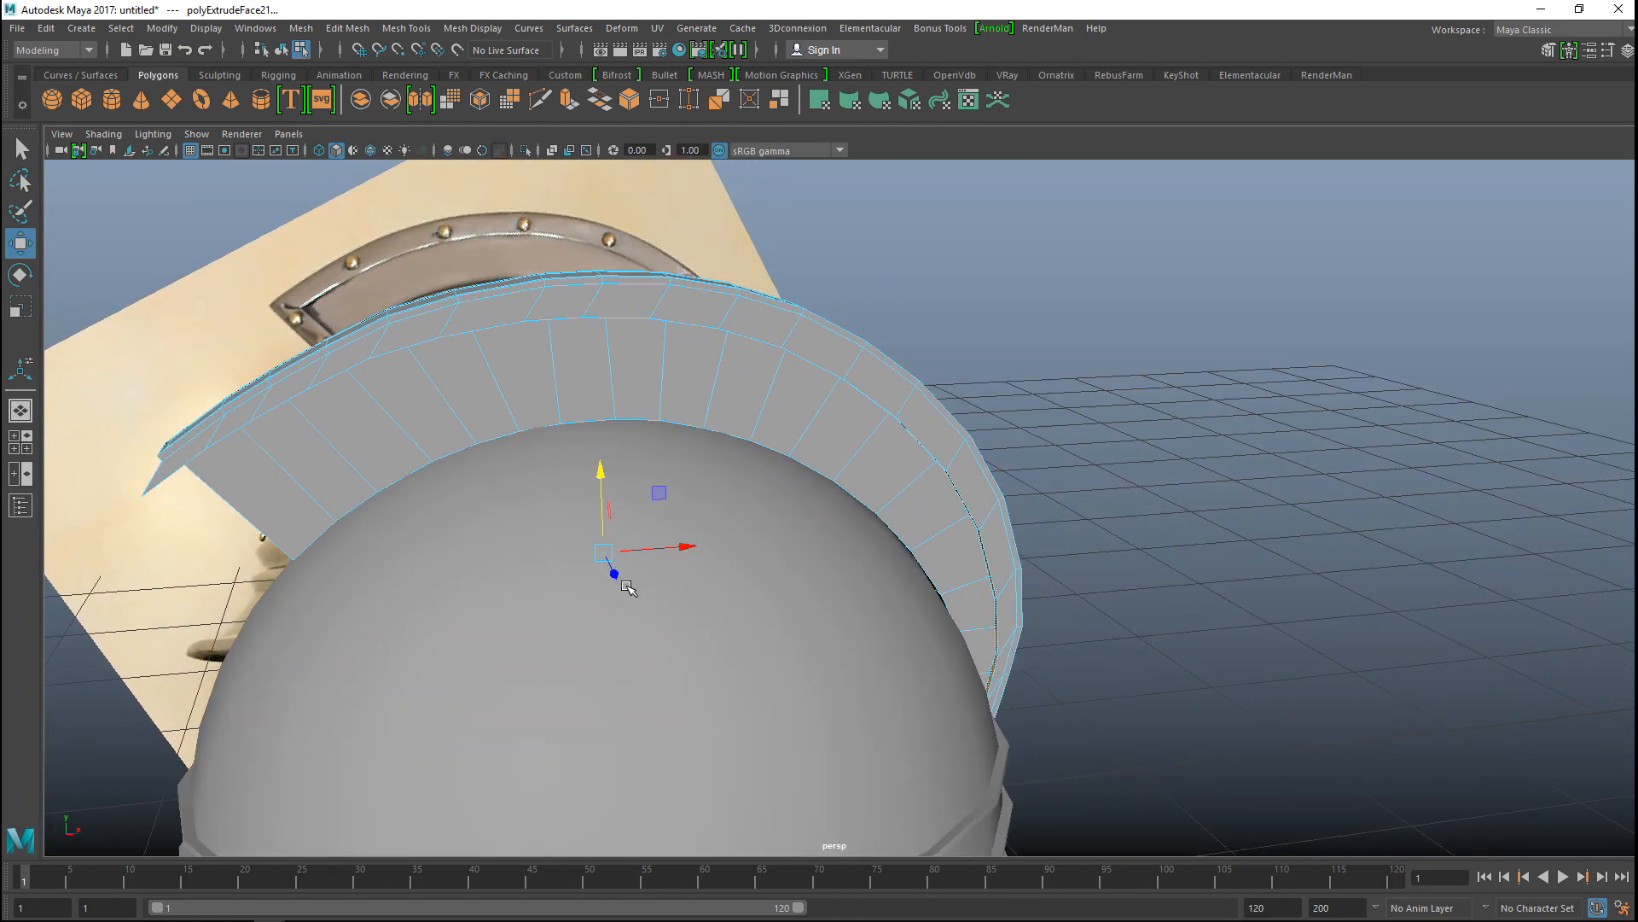
Step: Compare the rim's lower edge with the reference crest in the front view, using wireframe and shaded display
left_click(26, 448)
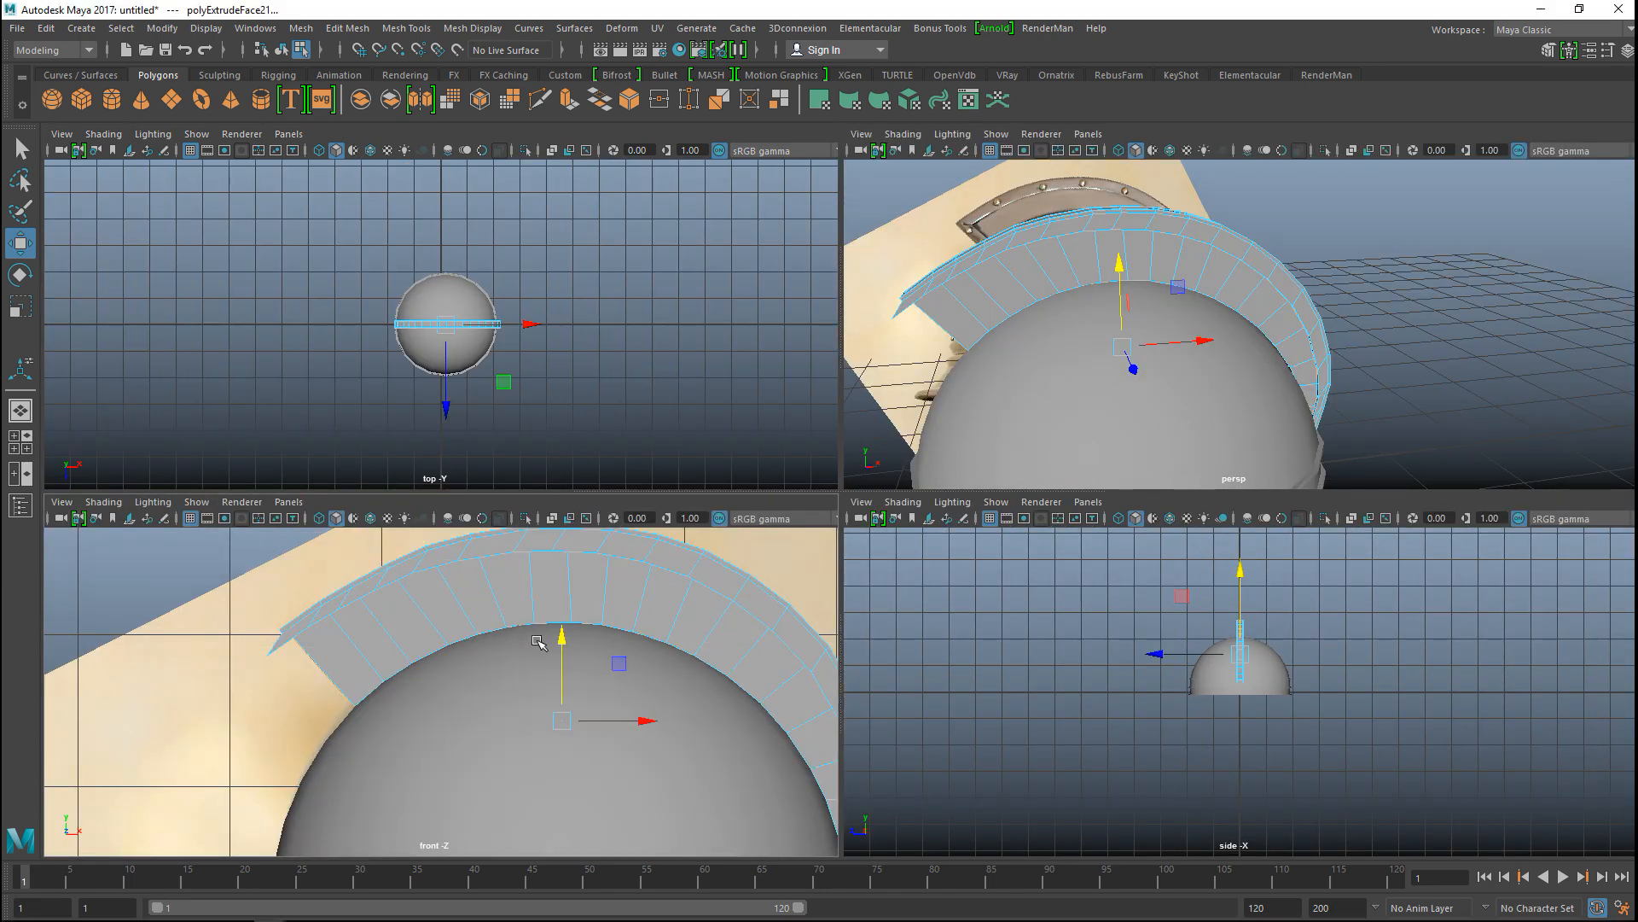
key("space")
middle_click_drag(796, 536, 652, 753, "alt")
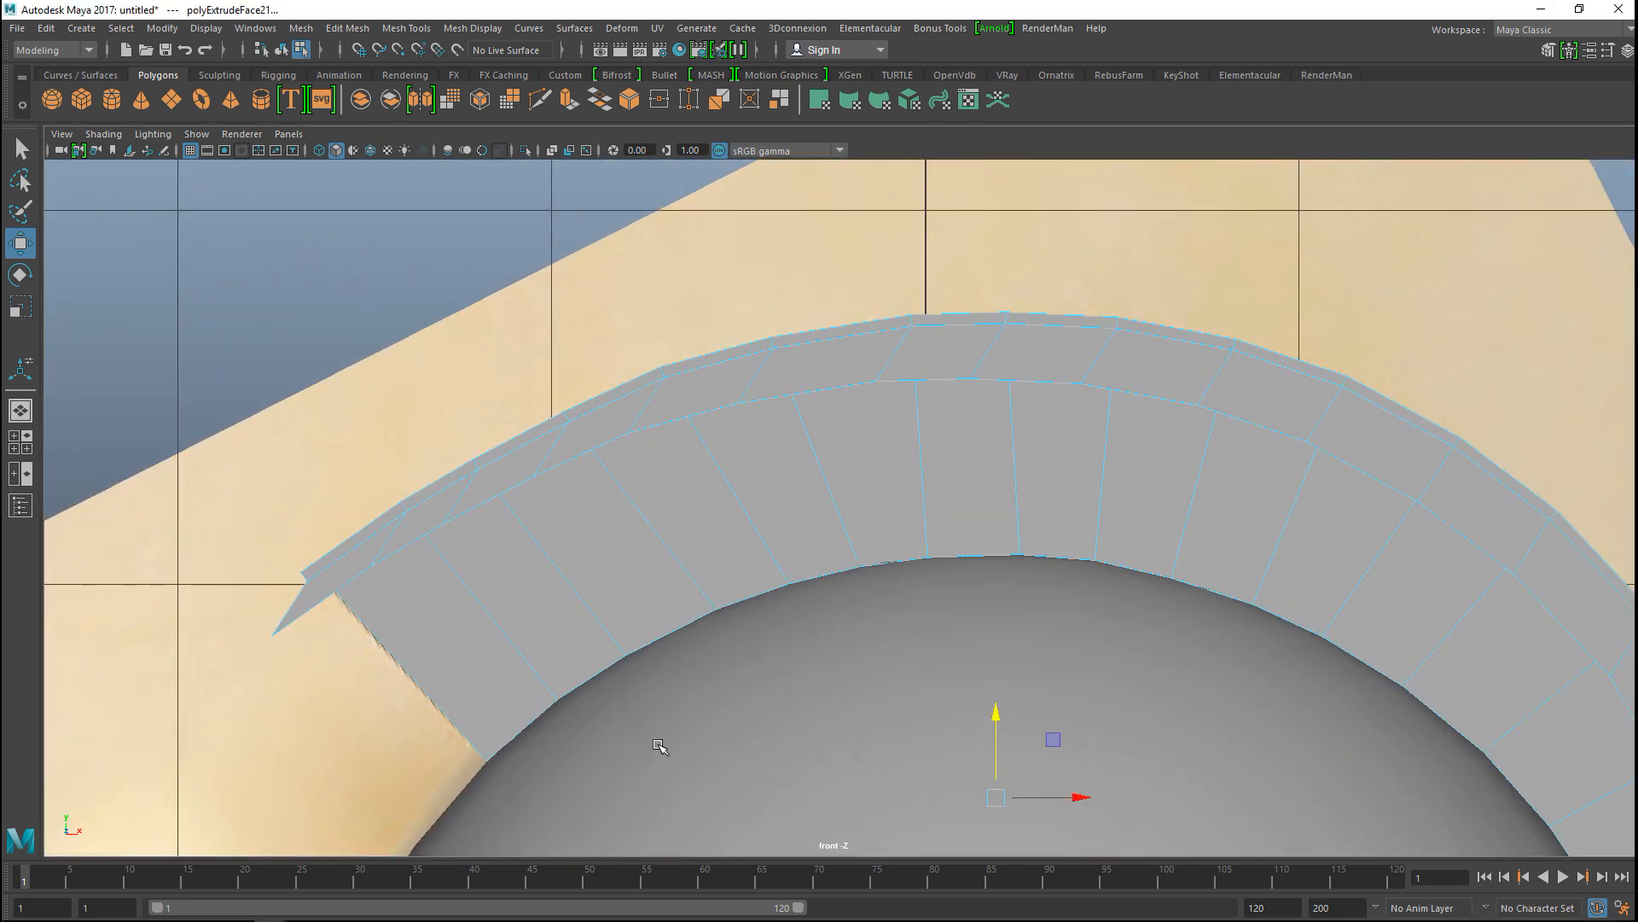
key("4")
scroll(718, 668, "up", 1)
scroll(719, 668, "up", 1)
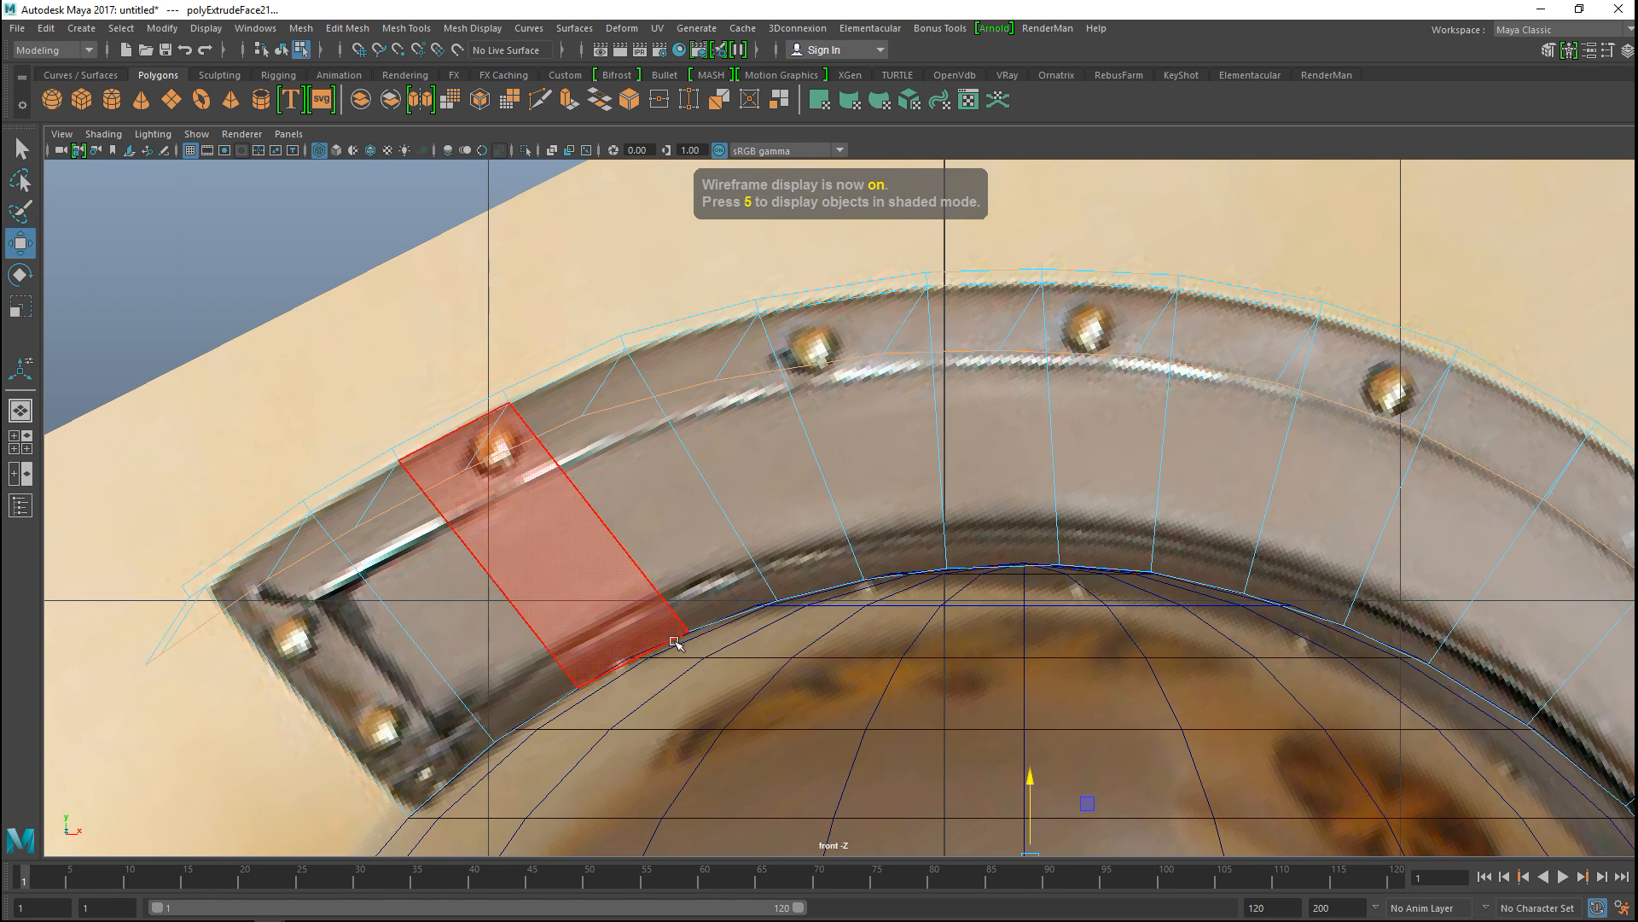
key("5")
middle_click_drag(922, 360, 887, 476, "alt")
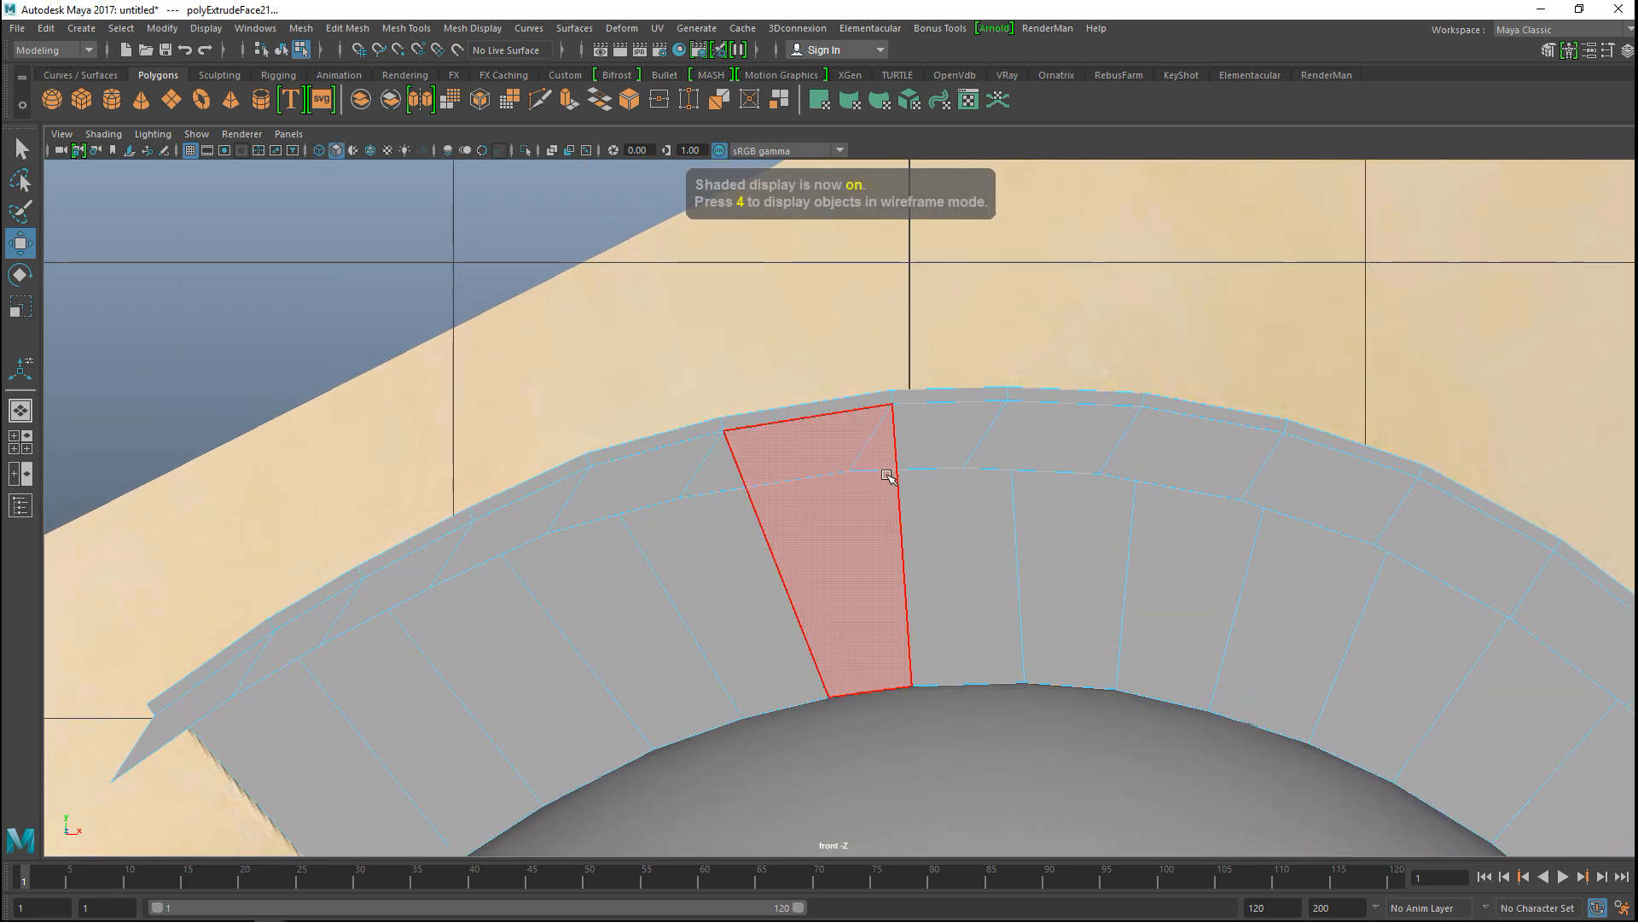
Step: Switch to vertex editing and move four lower rim vertex groups, from the crest's top toward its front, onto the segment lines
right_click_drag(875, 448, 795, 405)
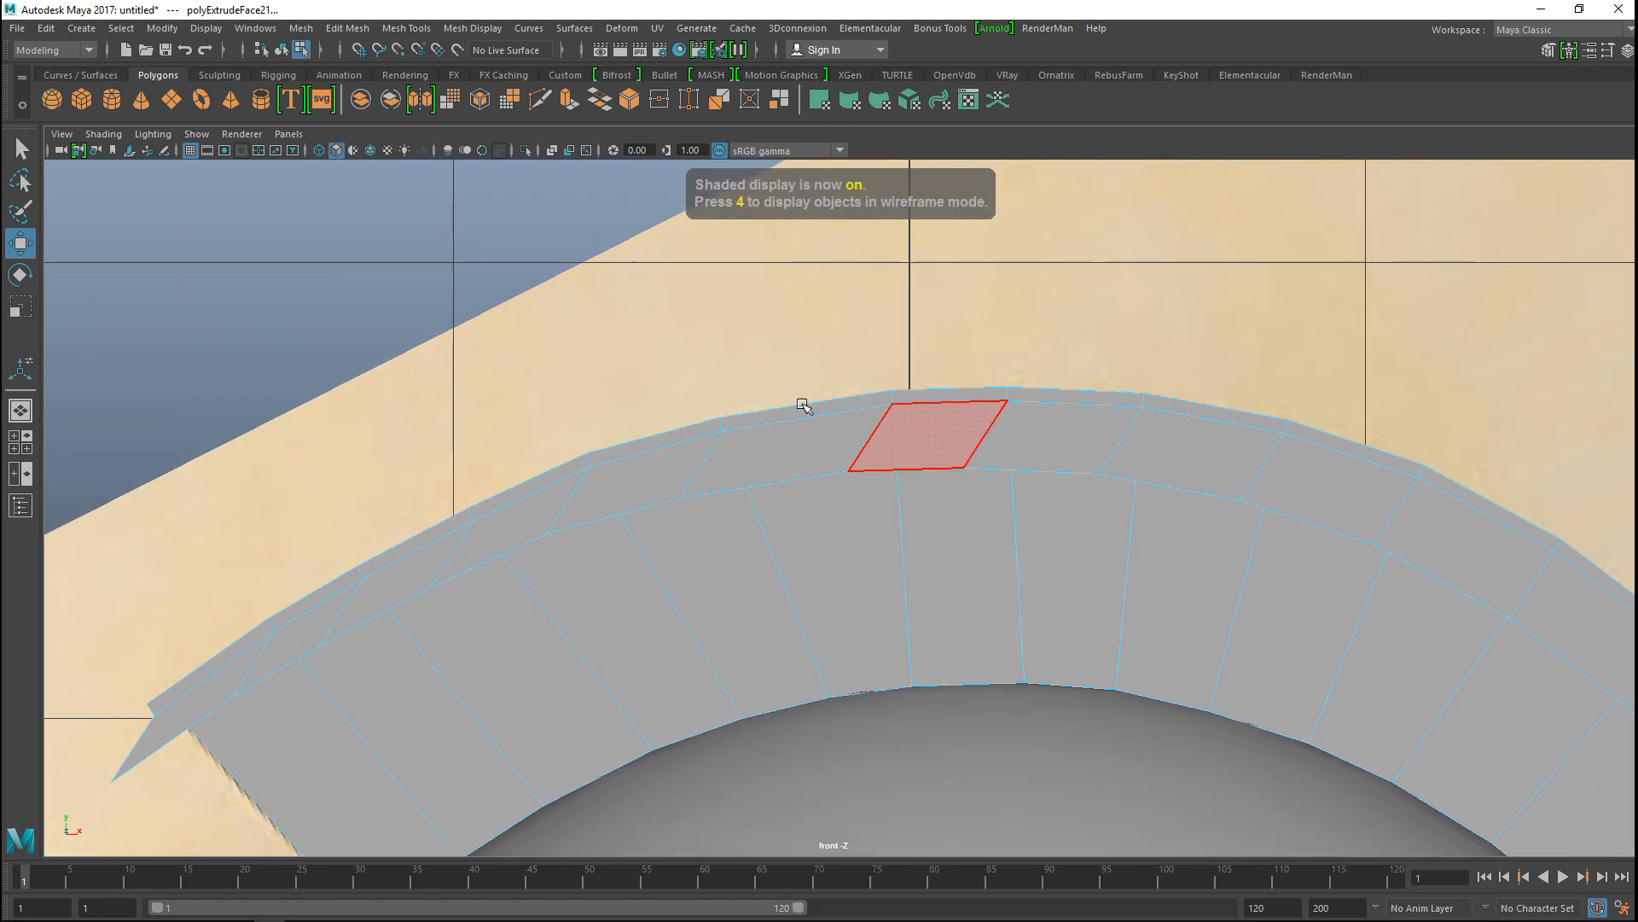
left_click_drag(817, 449, 873, 481)
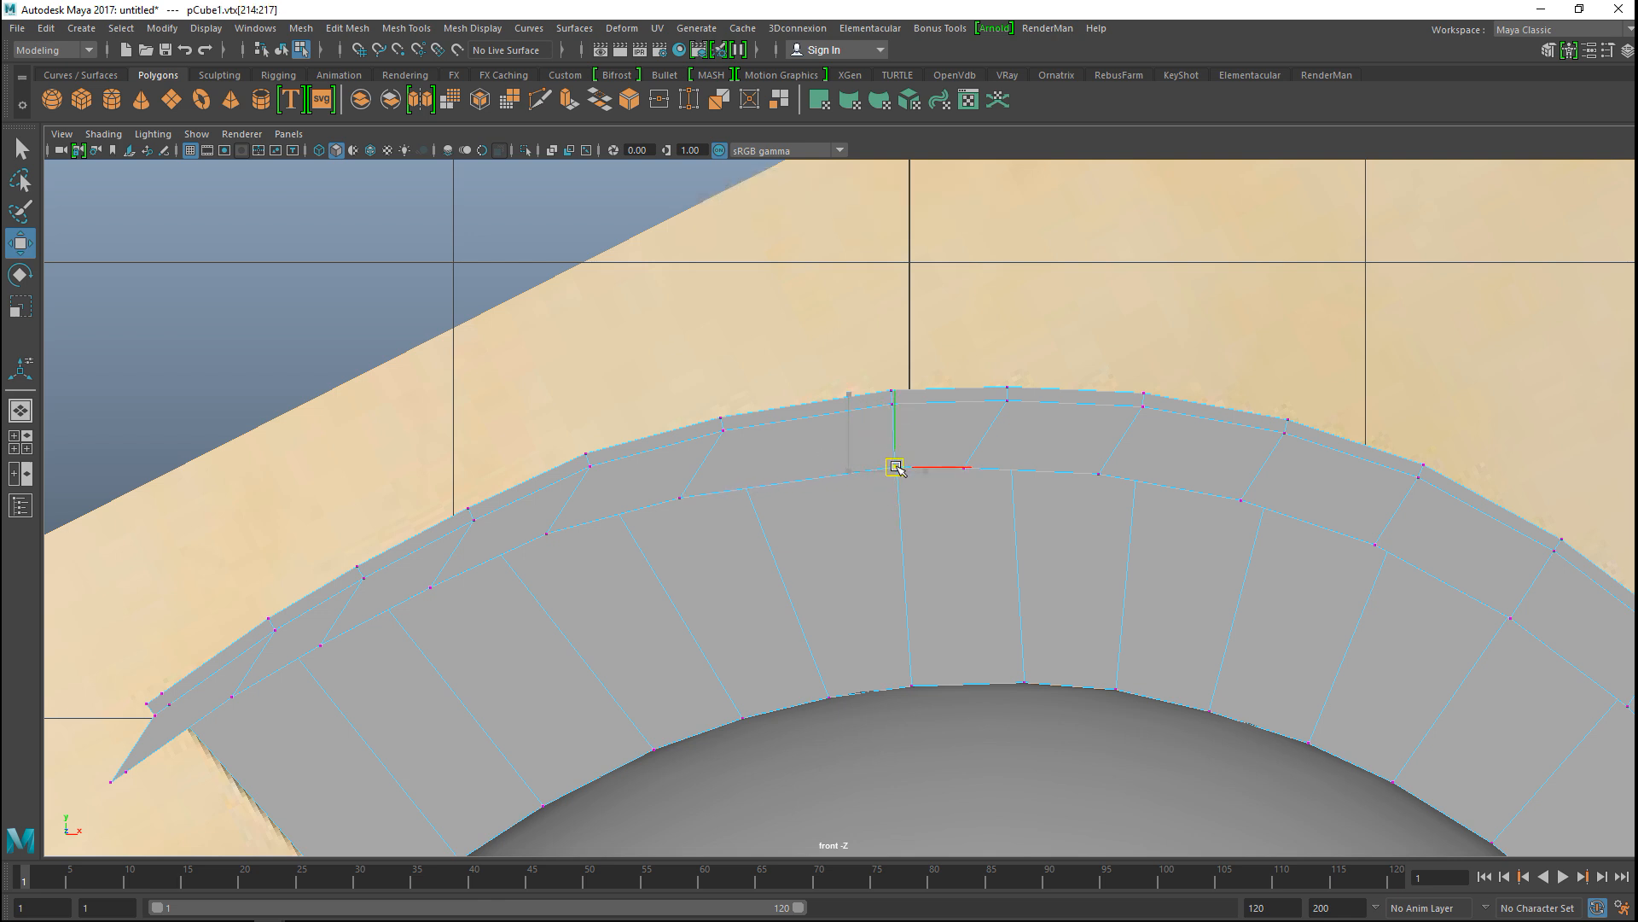
left_click_drag(683, 494, 743, 495)
left_click_drag(519, 521, 628, 527)
left_click_drag(415, 573, 509, 586)
Step: Move the remaining lower rim vertices at the crest's front end in line with the segment lines and the end edge
scroll(524, 633, "up", 1)
middle_click_drag(524, 634, 994, 485, "alt")
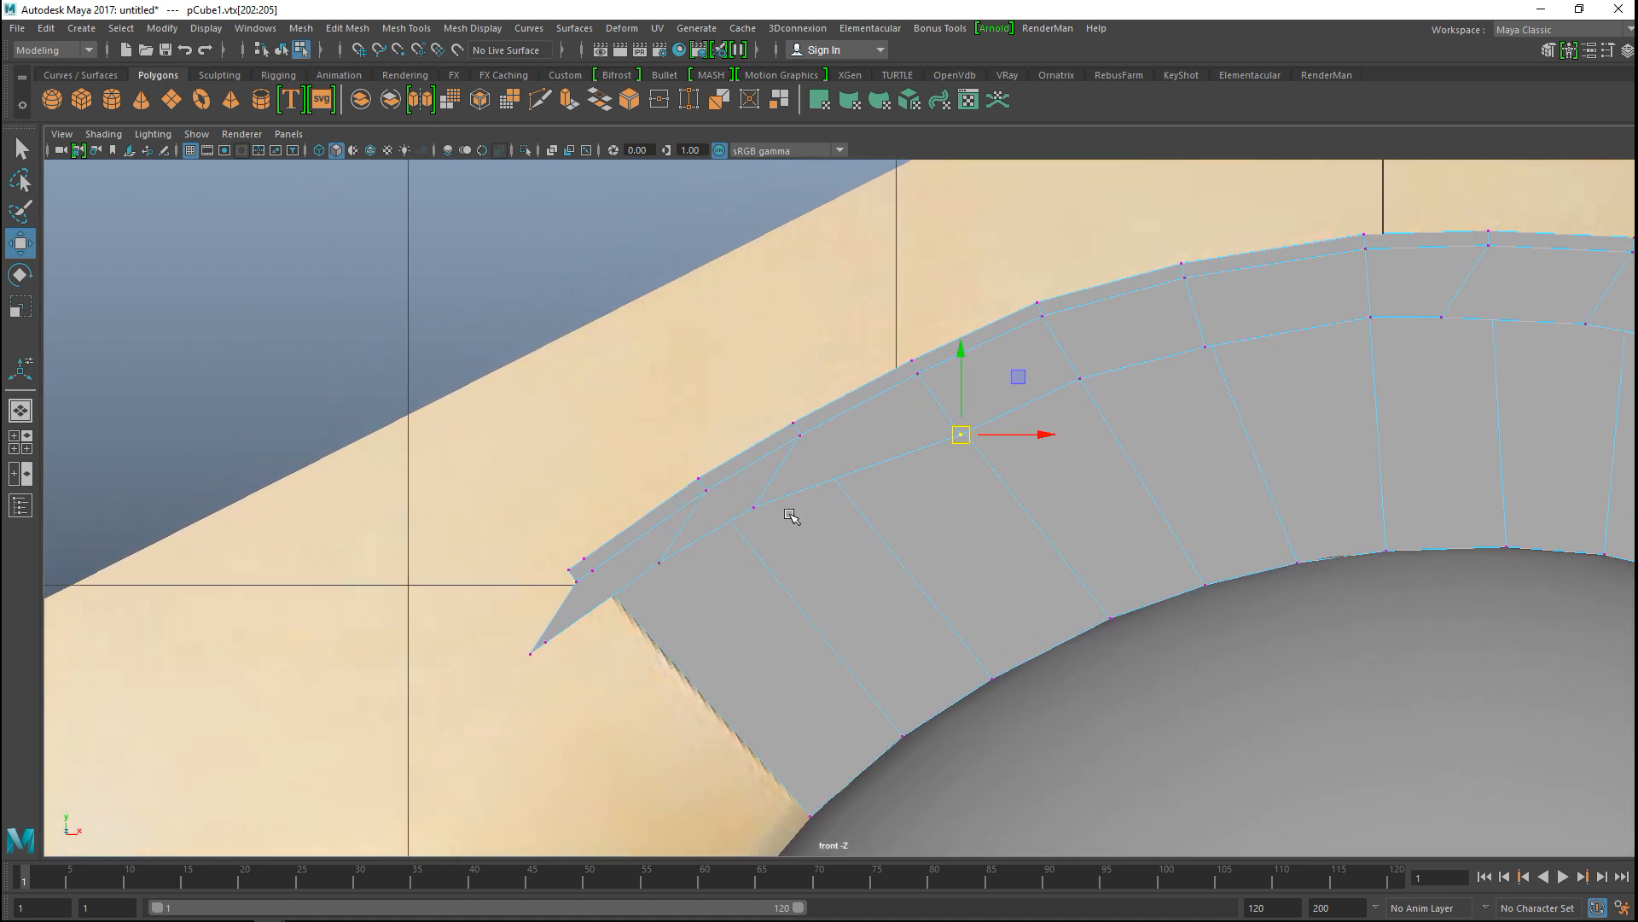
mouse_move(793, 523)
left_mouse_down()
mouse_move(778, 516)
mouse_move(798, 508)
left_mouse_up()
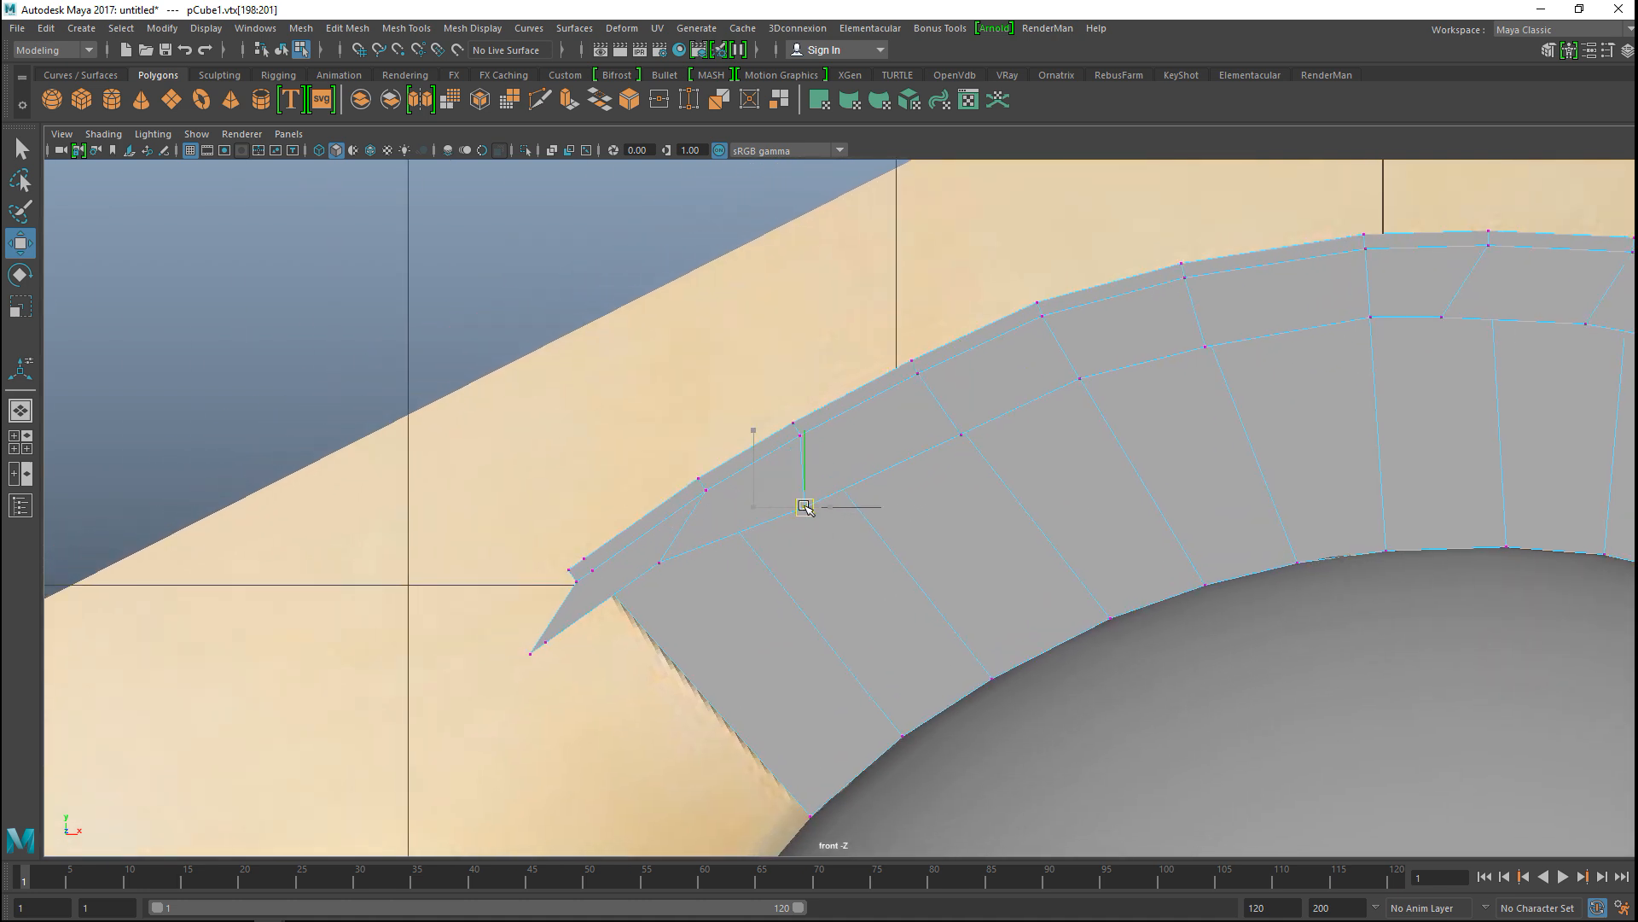
left_click(658, 561)
left_click_drag(658, 561, 757, 559)
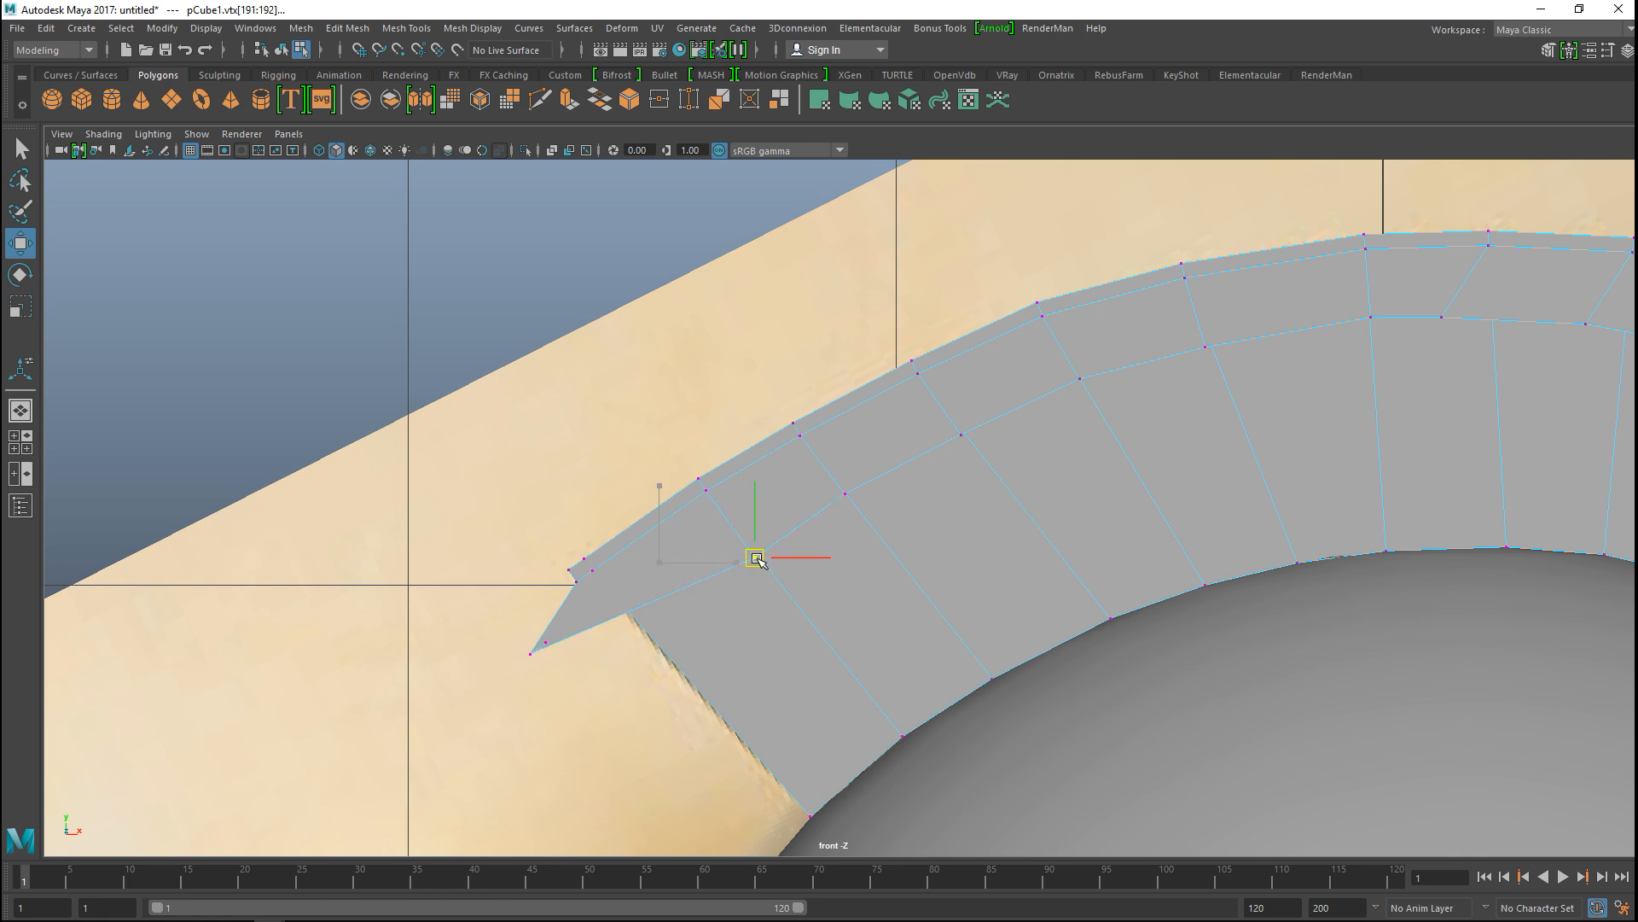
left_click_drag(620, 688, 619, 688)
left_click_drag(541, 653, 646, 662)
Step: Move four lower rim vertex groups, from the crest's top toward its rear, onto the segment lines in the front view
middle_click_drag(907, 629, 355, 763, "alt")
left_click_drag(869, 442, 944, 450)
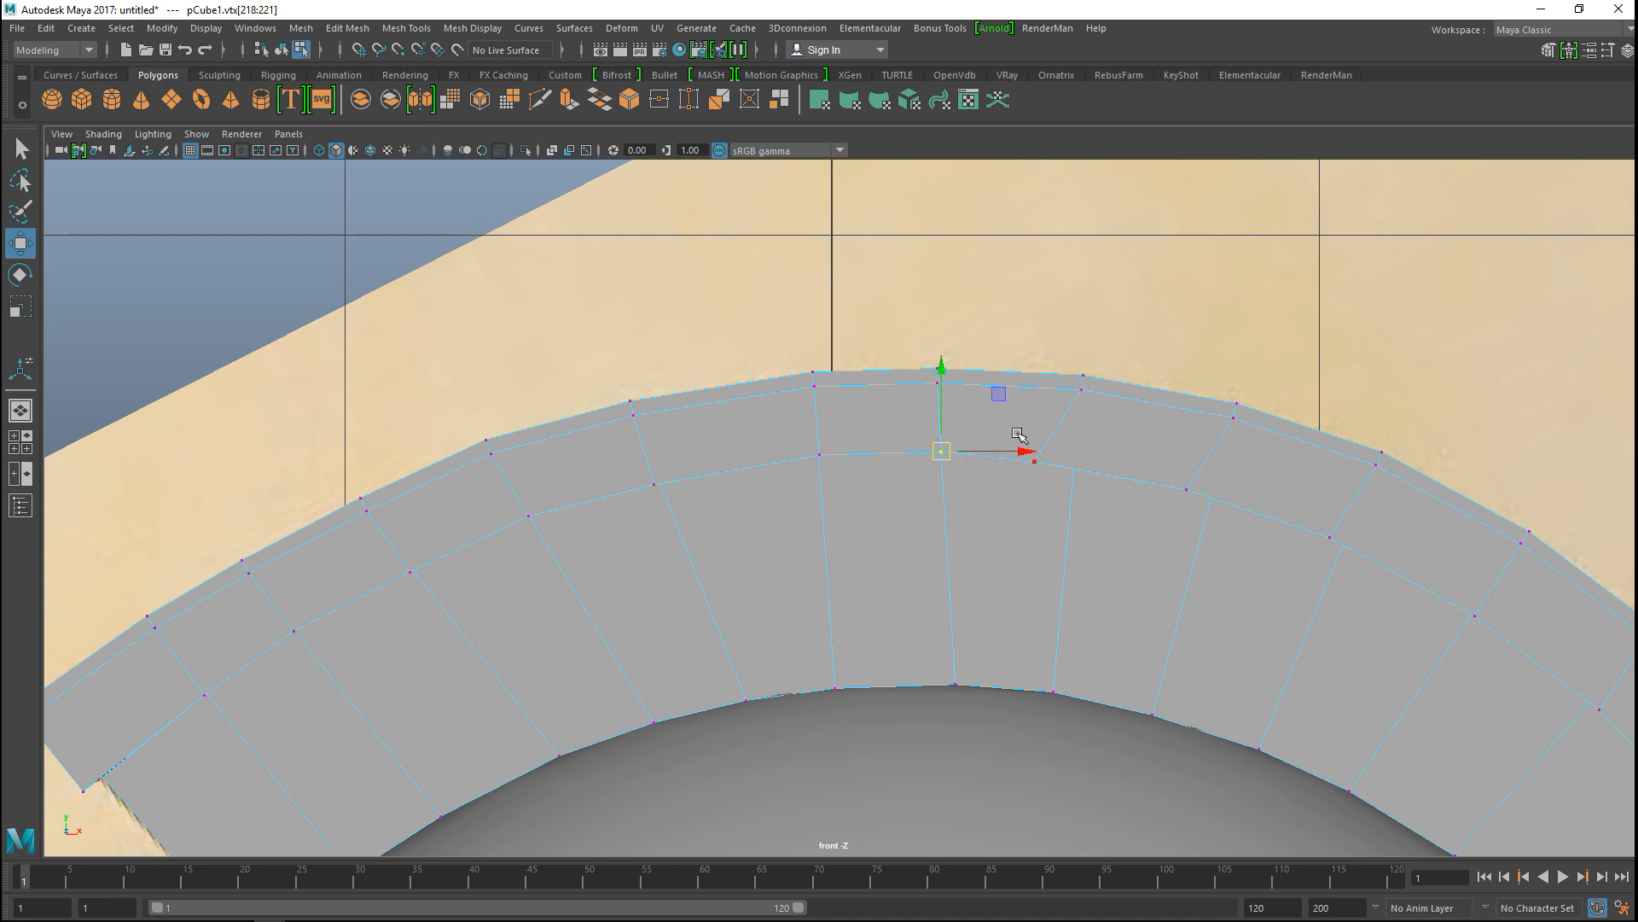
left_click_drag(1065, 507, 1072, 469)
left_click_drag(1213, 531, 1214, 486)
middle_click_drag(1235, 574, 996, 567, "alt")
left_click_drag(1086, 515, 1117, 527)
middle_click_drag(1097, 596, 928, 553, "alt")
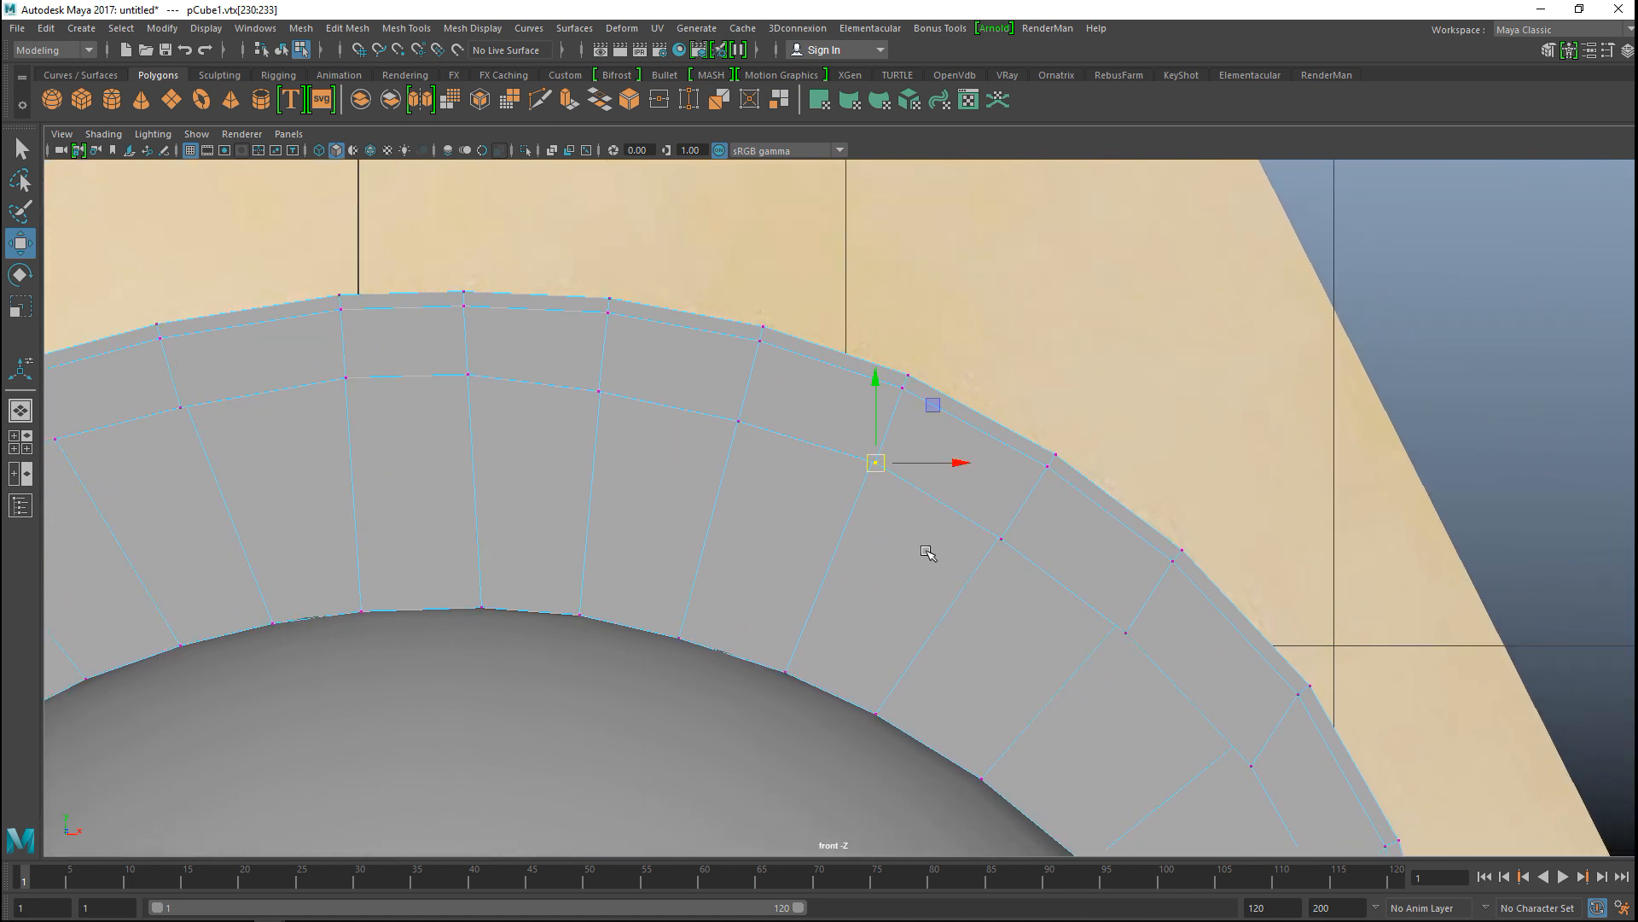
Step: Align the next five lower rim vertex groups down the crest's rear curve with the segment lines
middle_click_drag(1094, 655, 903, 467, "alt")
left_click_drag(891, 409, 955, 472)
middle_click_drag(992, 524, 1023, 475, "alt")
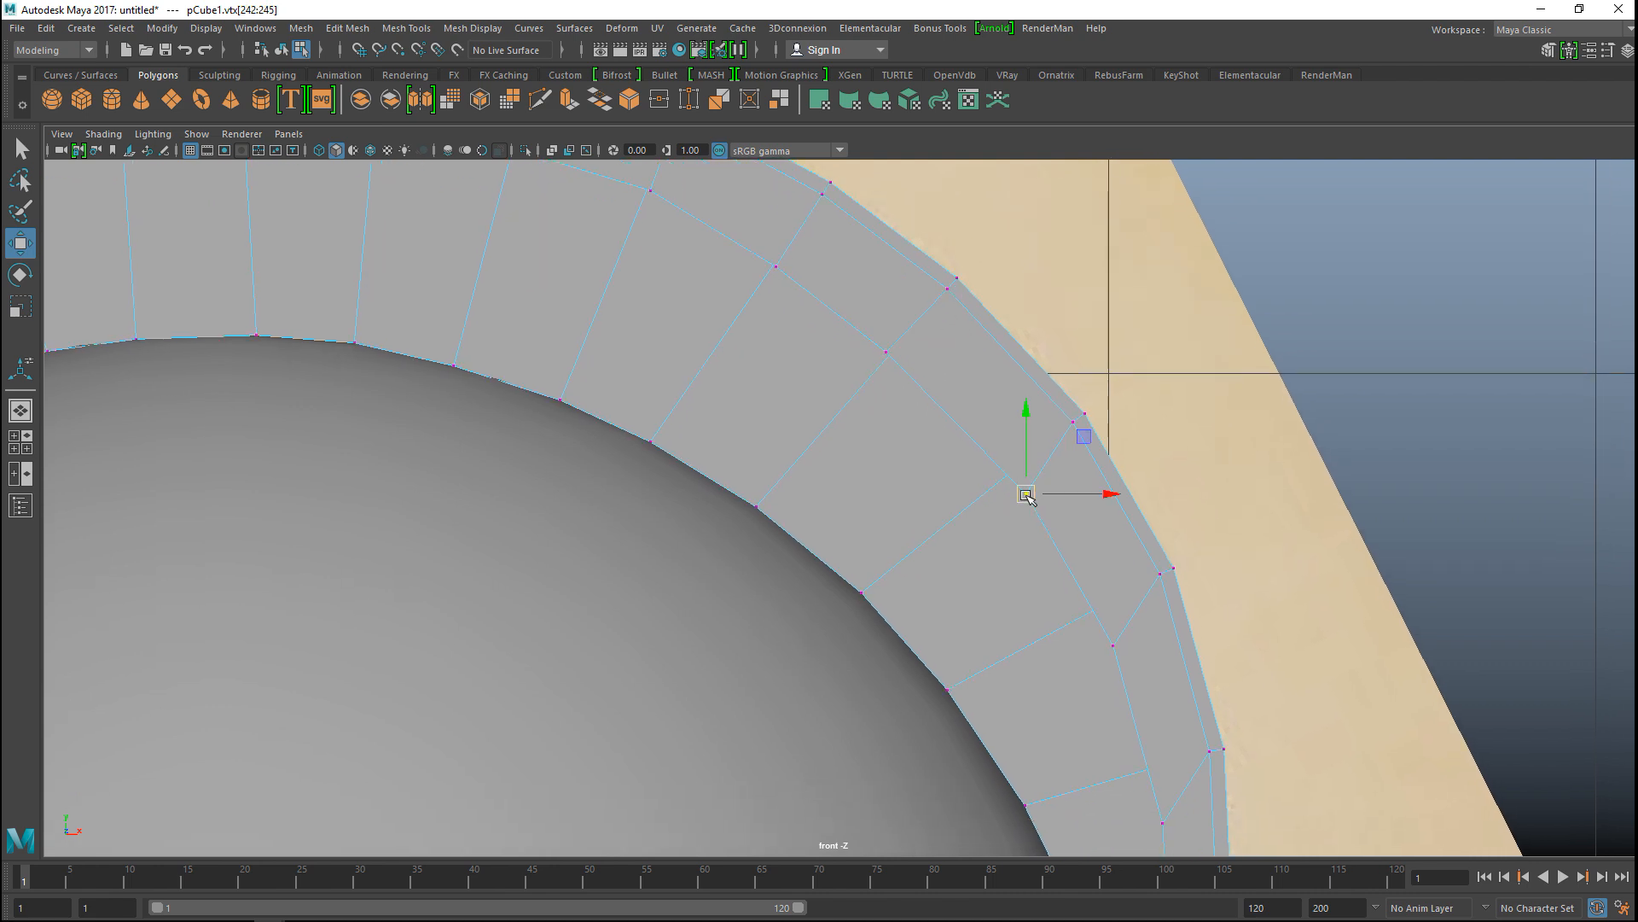
left_click_drag(1027, 495, 1007, 479)
left_click_drag(1128, 682, 1091, 616)
middle_click_drag(1083, 618, 1017, 461, "alt")
left_click_drag(1054, 575, 1029, 512)
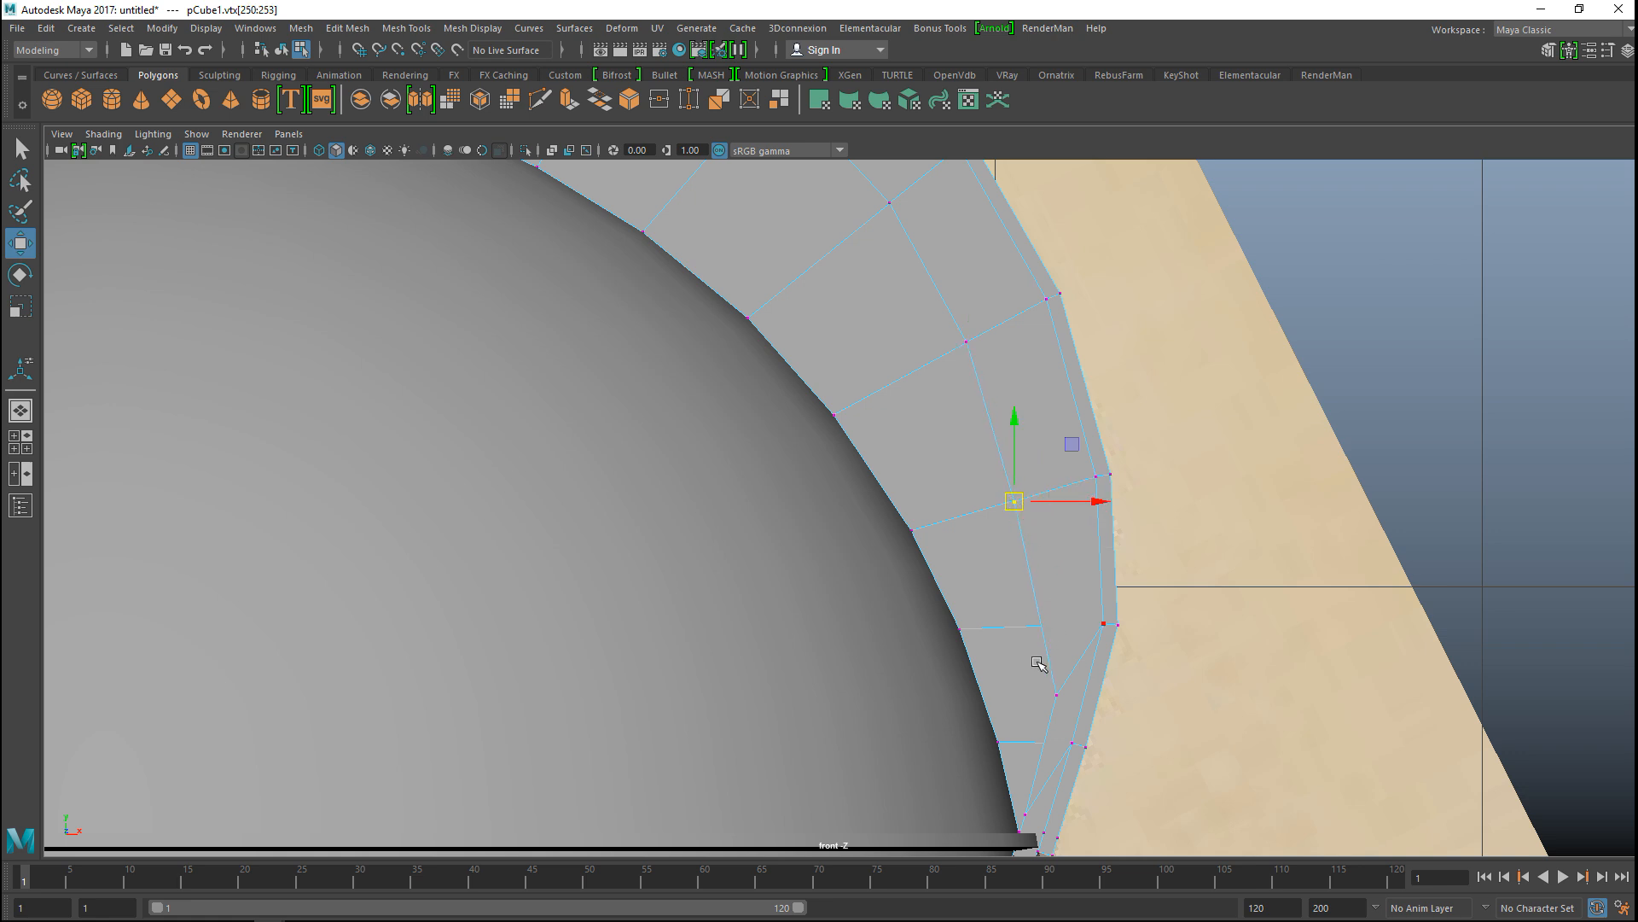
left_click_drag(1065, 713, 1037, 626)
middle_click_drag(1056, 768, 1152, 705, "alt")
Step: Deselect the vertices and examine the rim band in the perspective view, from the side and from below its front end
right_click_drag(892, 651, 211, 528, "alt")
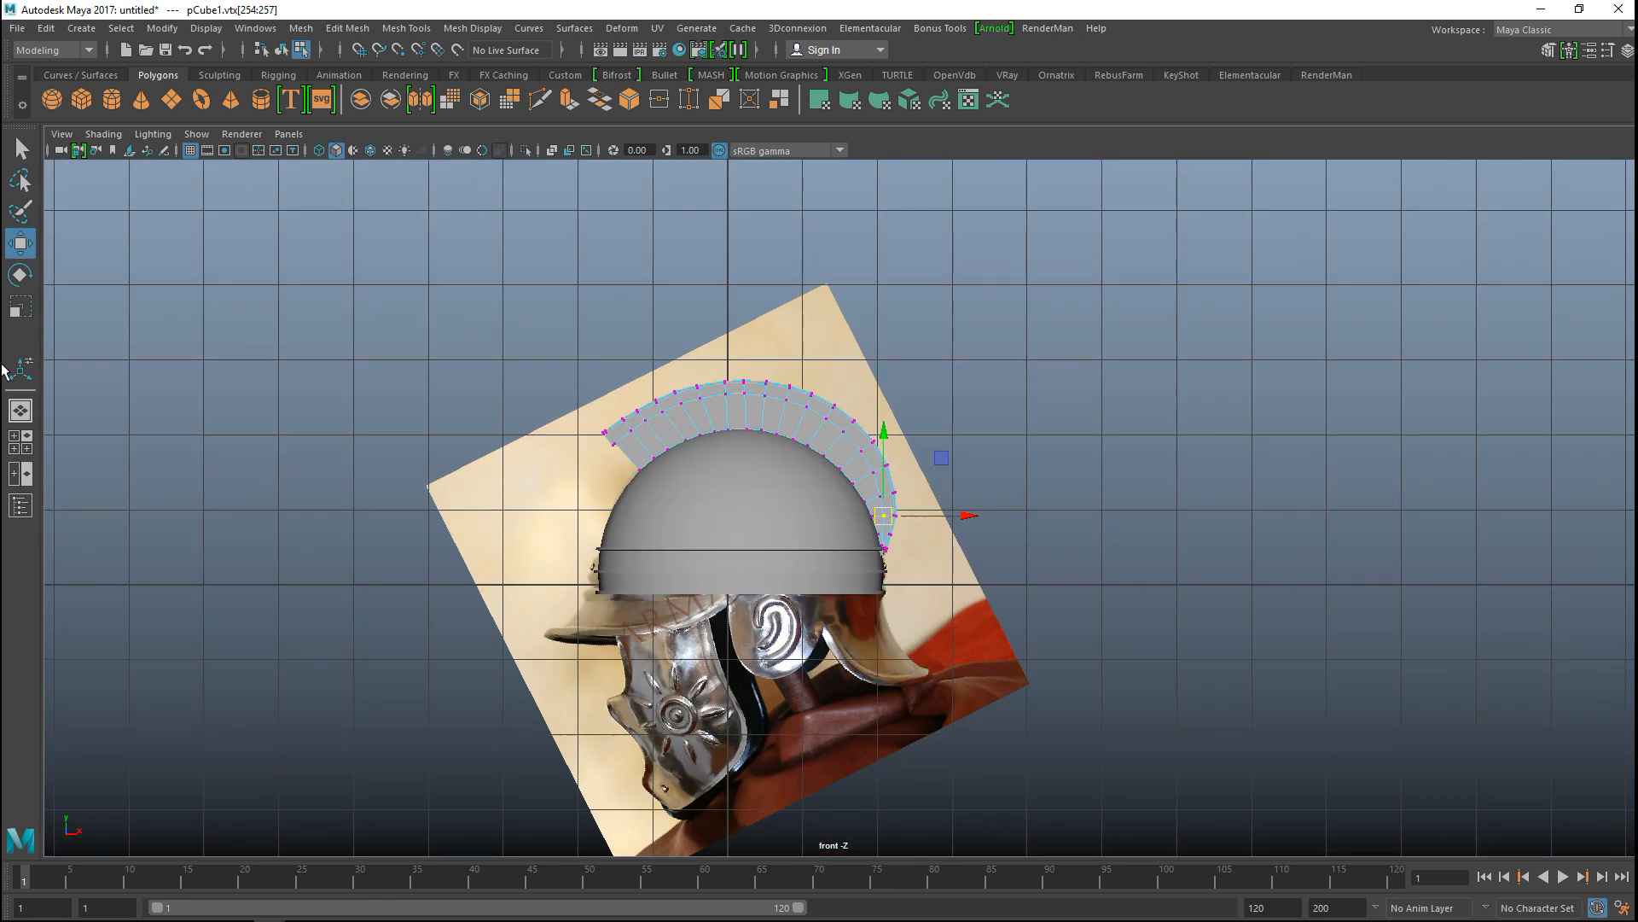
left_click(31, 446)
key("space")
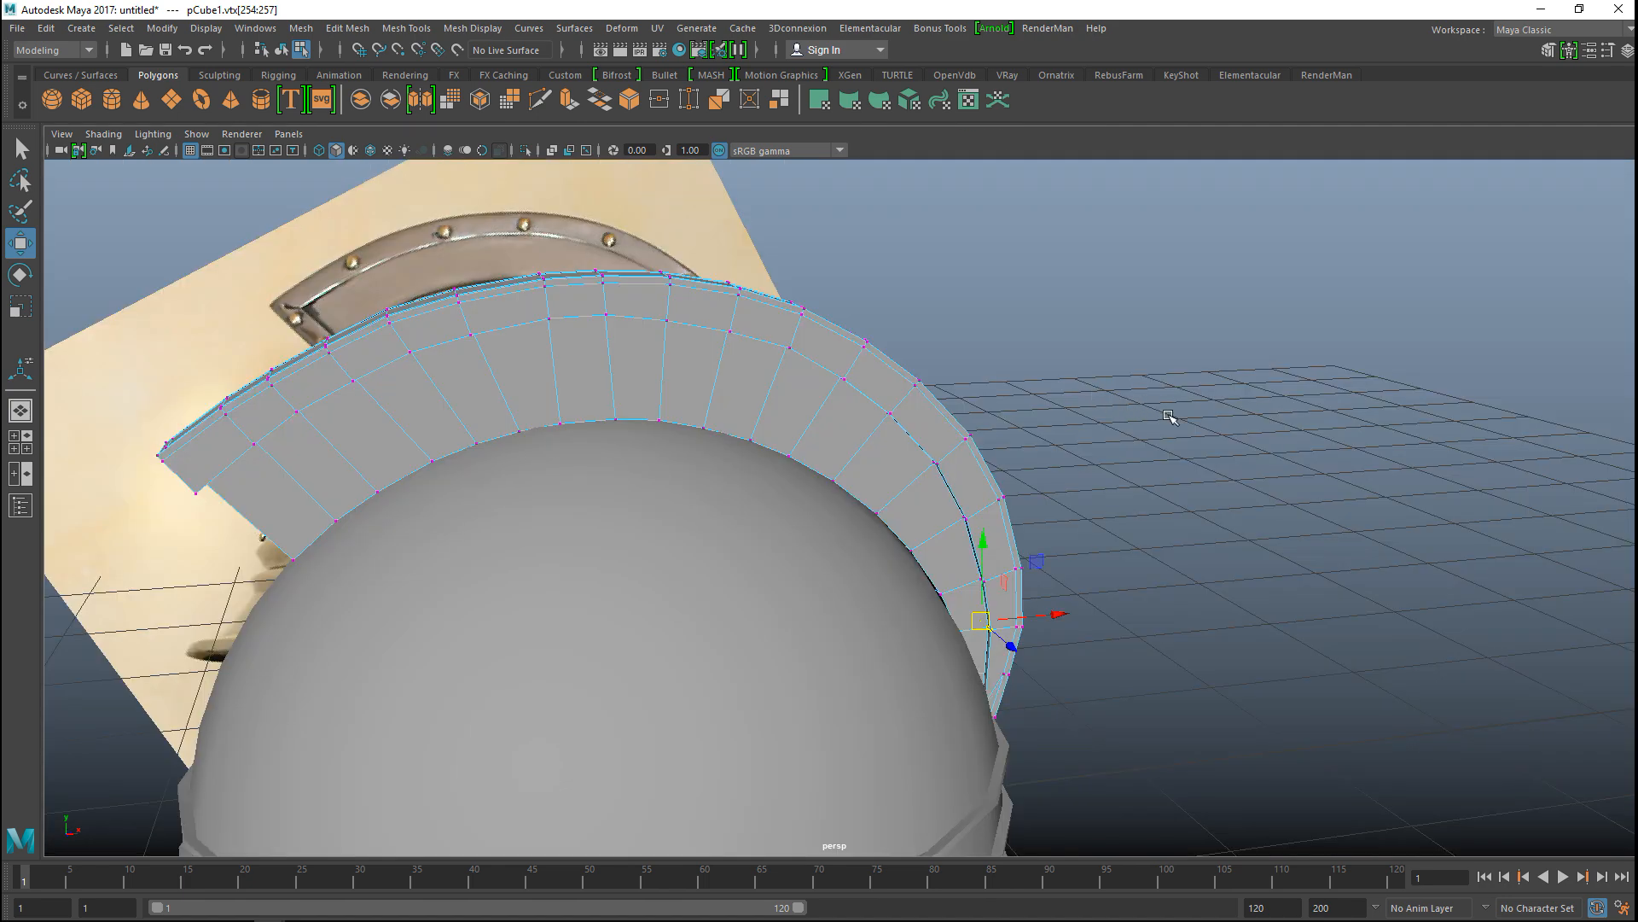
left_click(1197, 435)
left_click_drag(1173, 456, 564, 482, "alt")
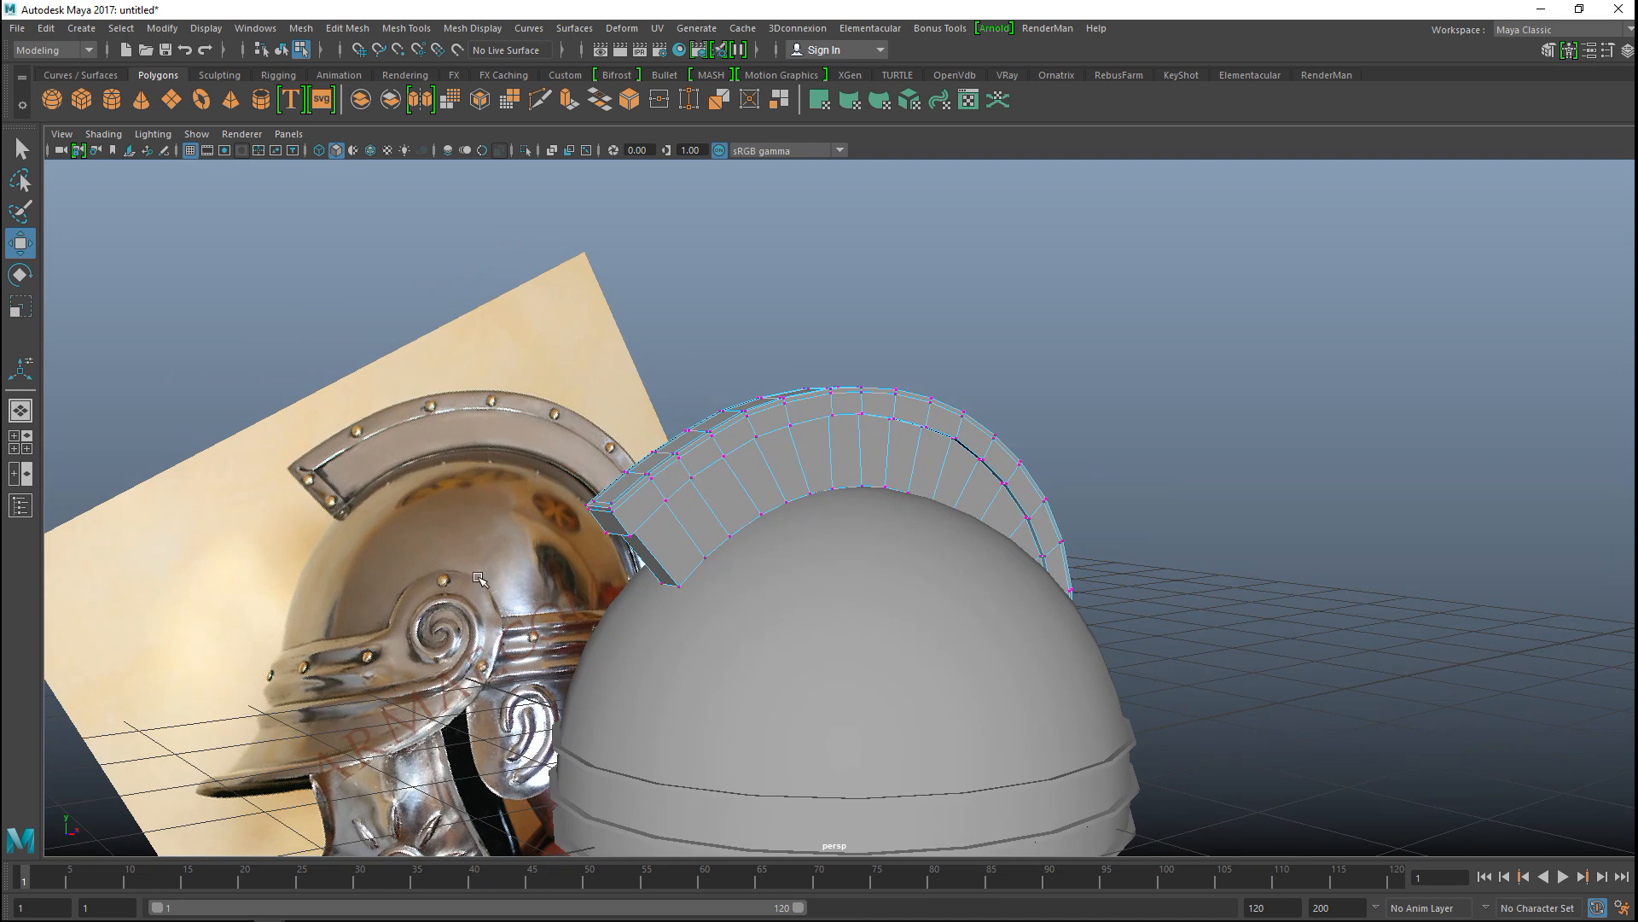
scroll(479, 579, "up", 2)
left_click_drag(479, 579, 739, 572, "alt")
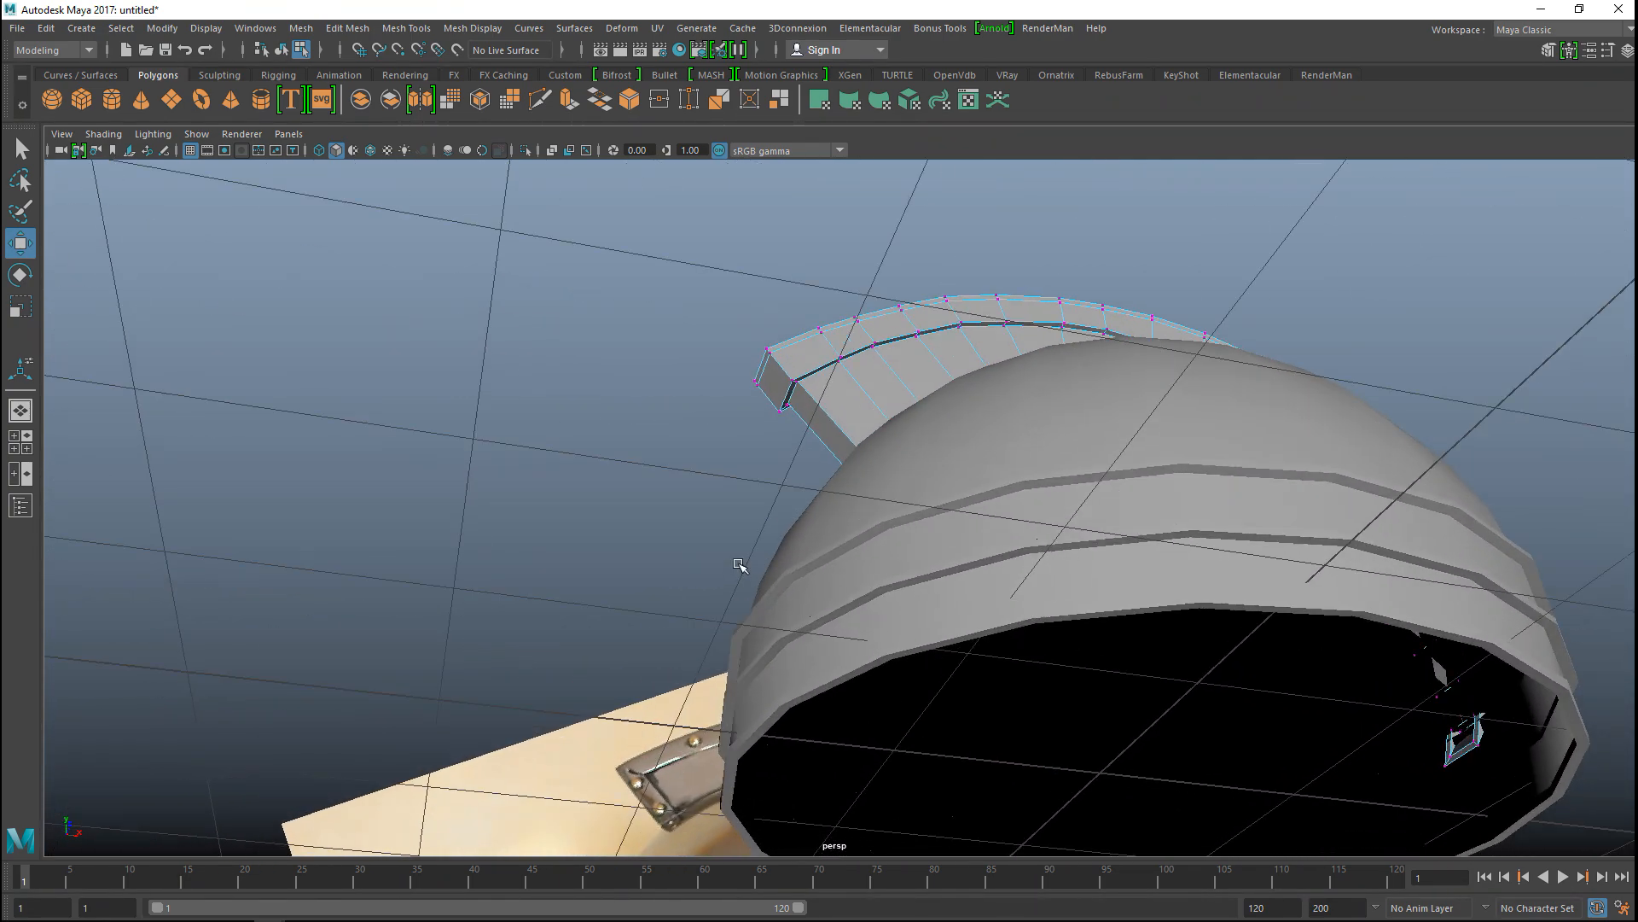
scroll(739, 565, "up", 2)
middle_click_drag(747, 534, 844, 555, "alt")
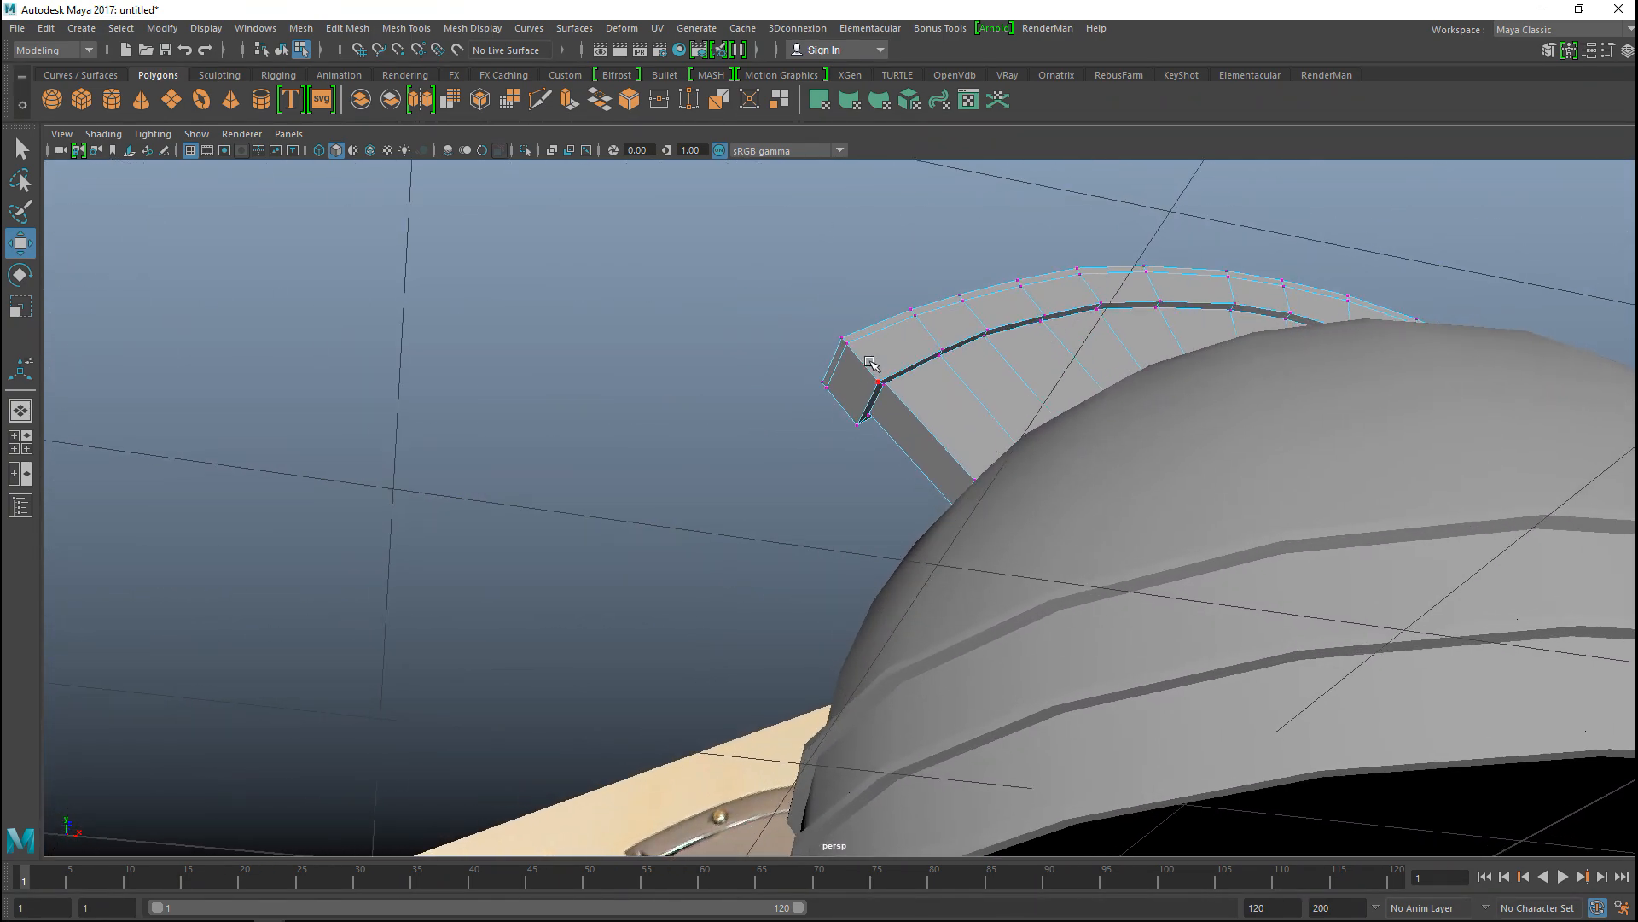
left_click_drag(864, 411, 974, 447, "alt")
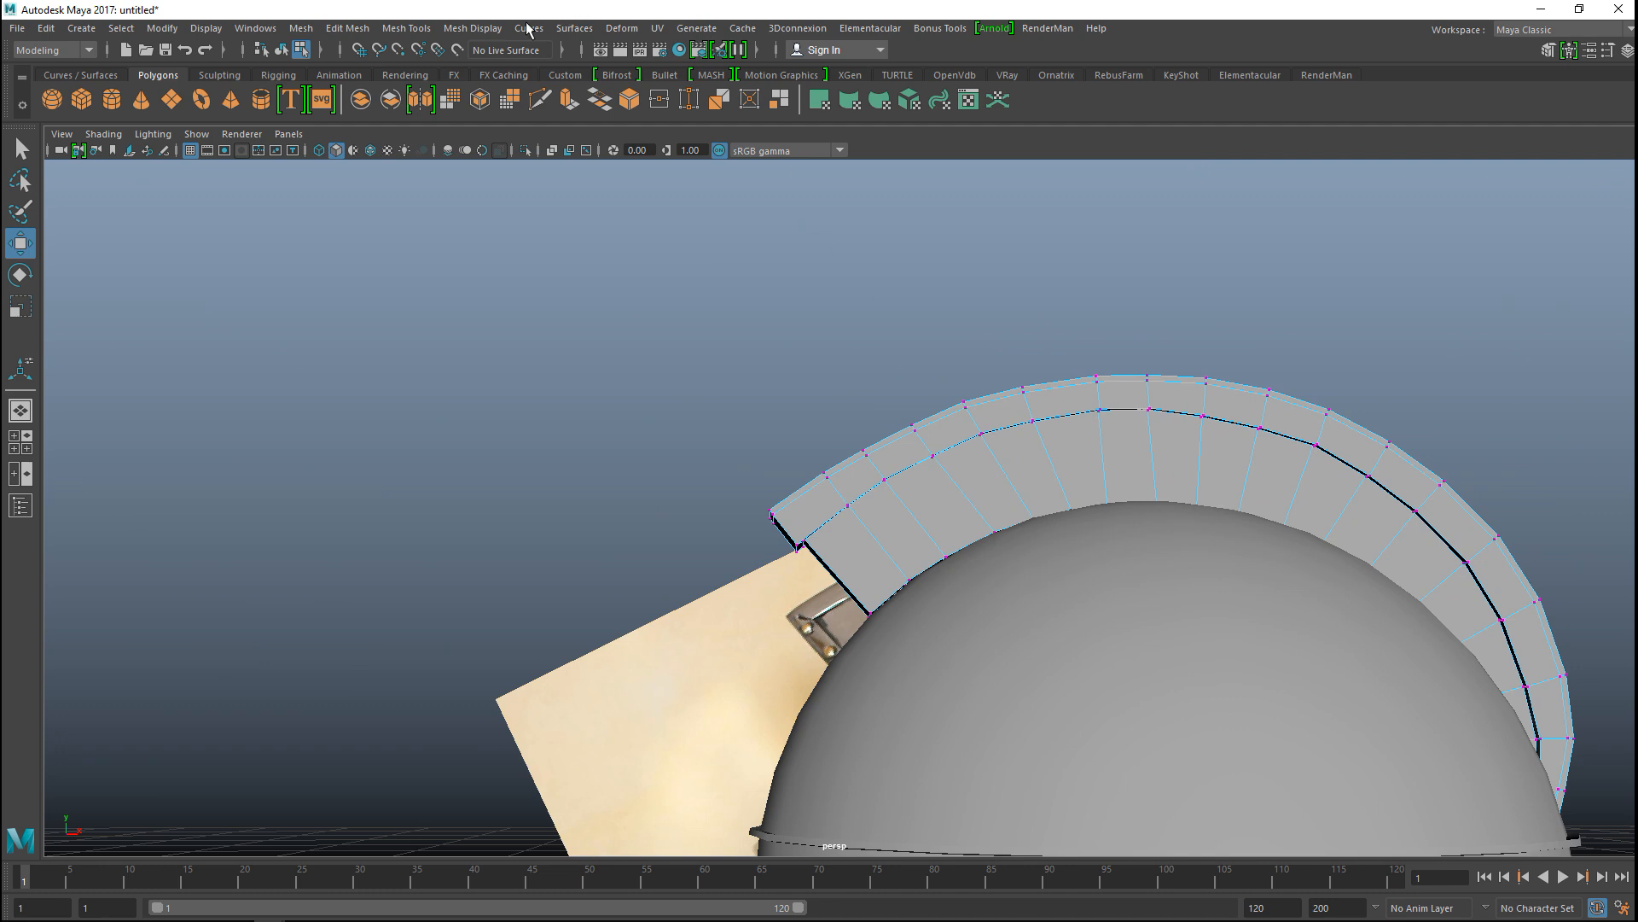
Step: Insert an edge loop across the crest and rim close to the front end
left_click(406, 28)
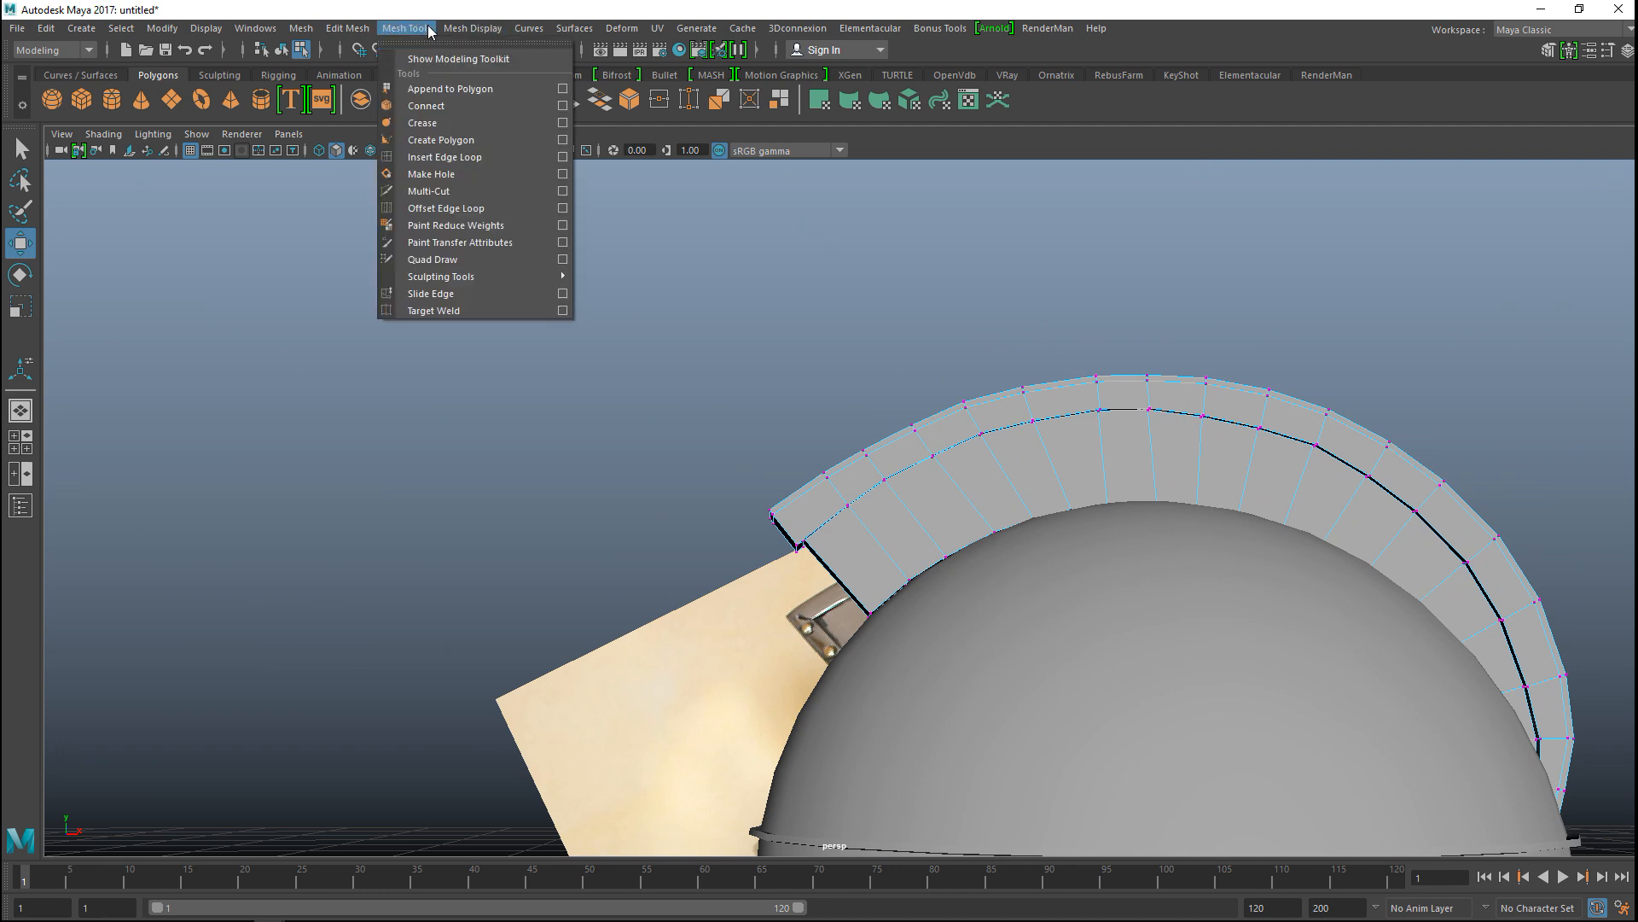
left_click(493, 155)
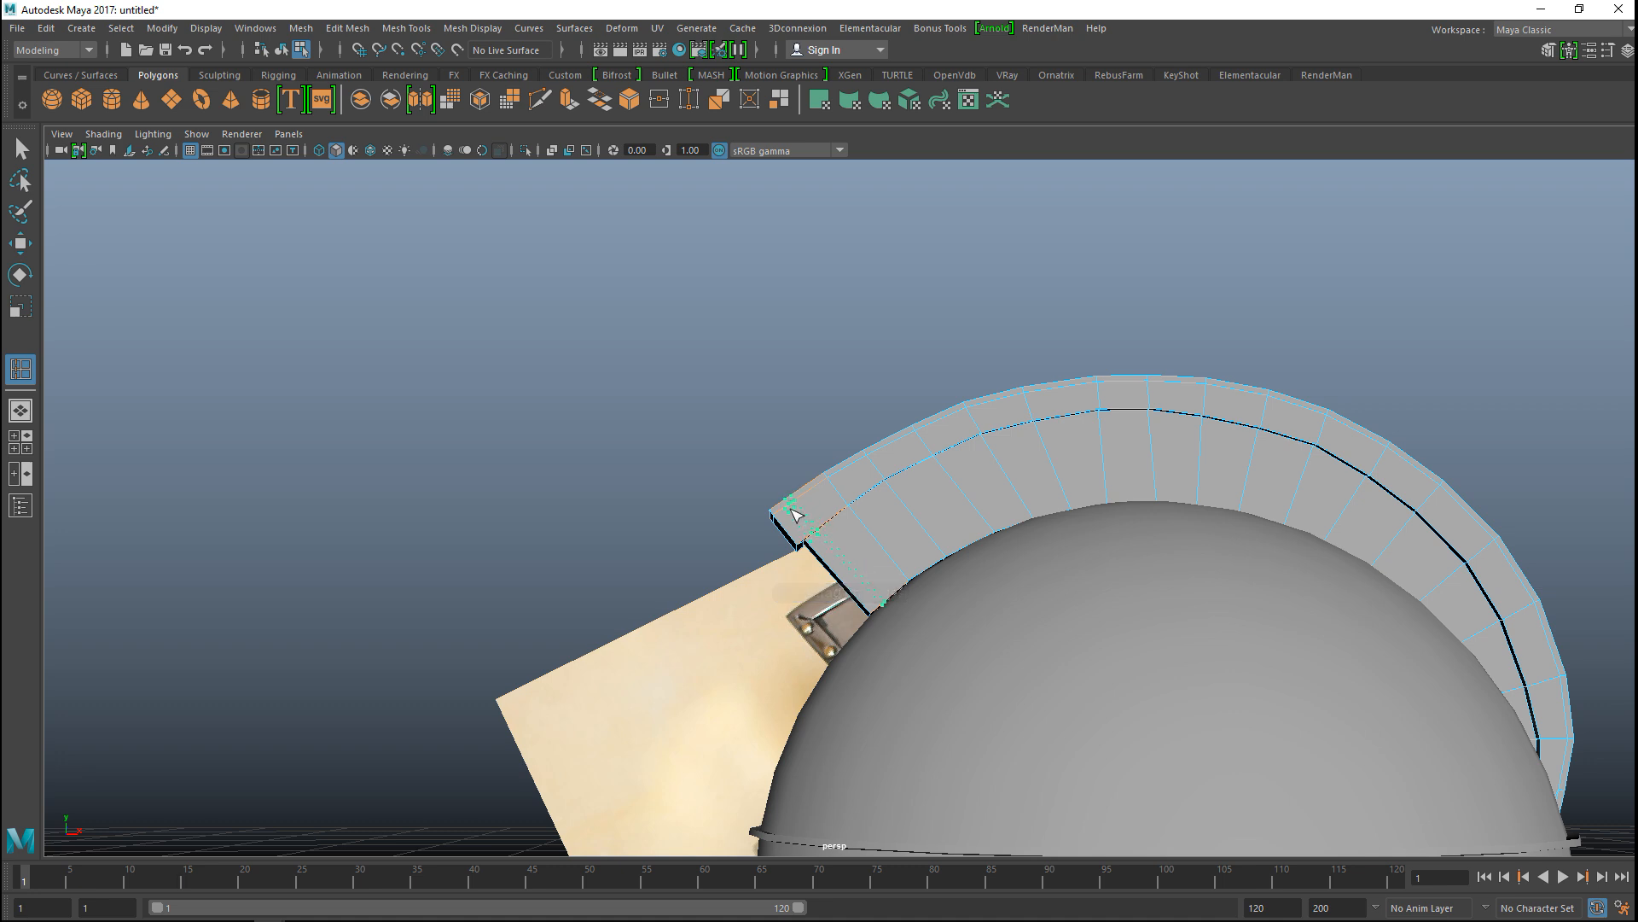
left_click(800, 508)
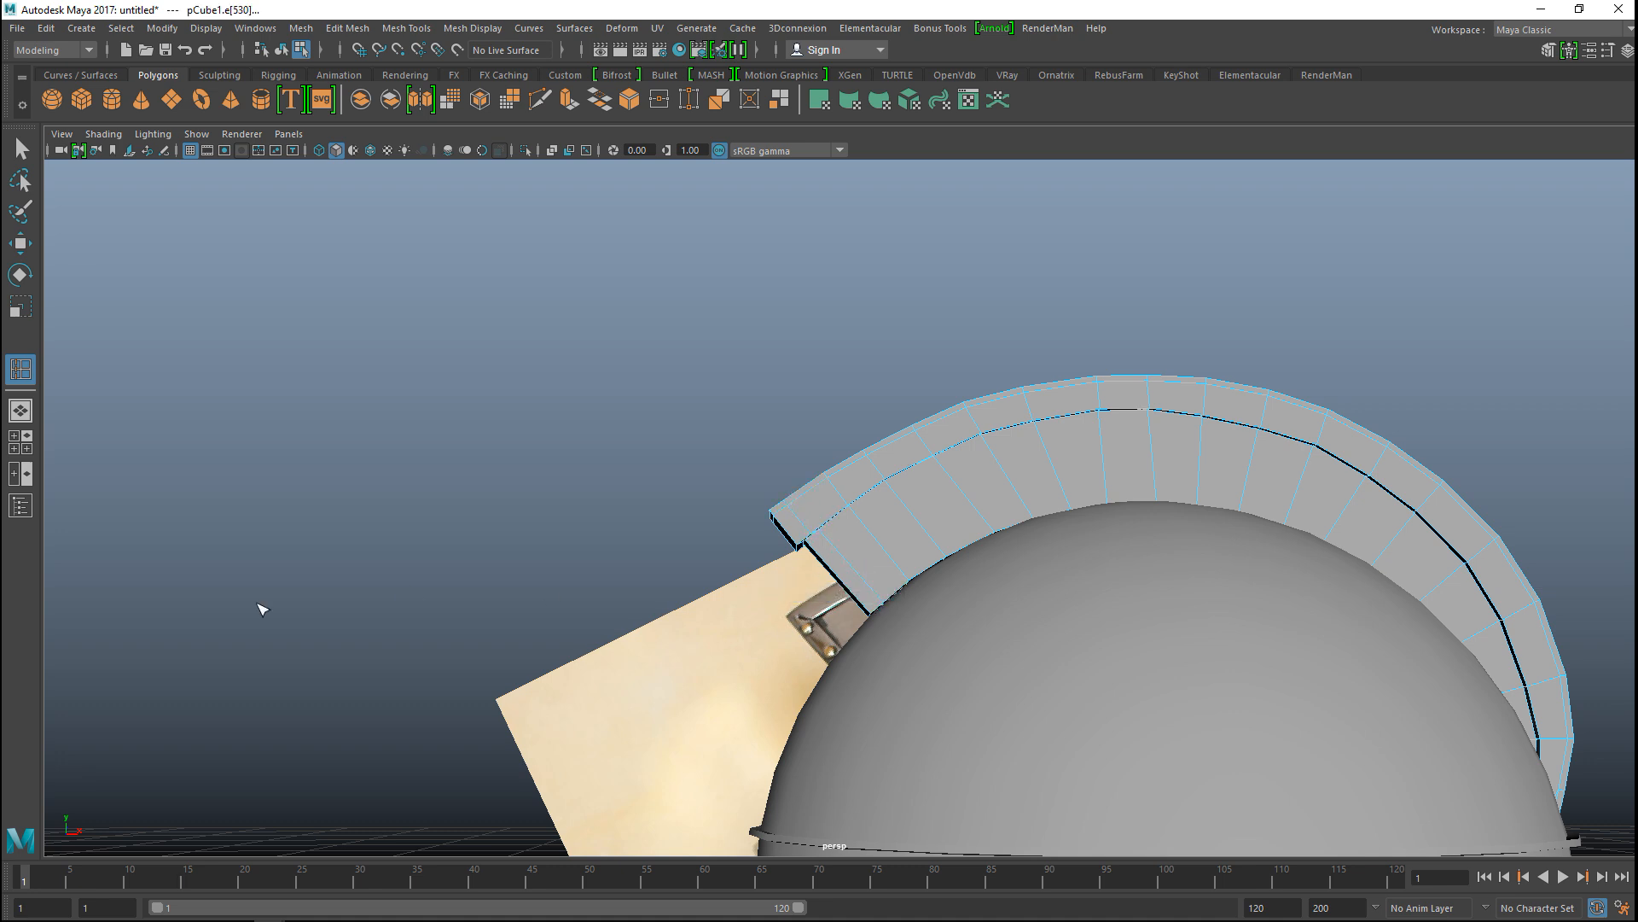
Step: Try to move the inserted edge loop closer to the crest's front end in the front view
left_click(19, 448)
key("space")
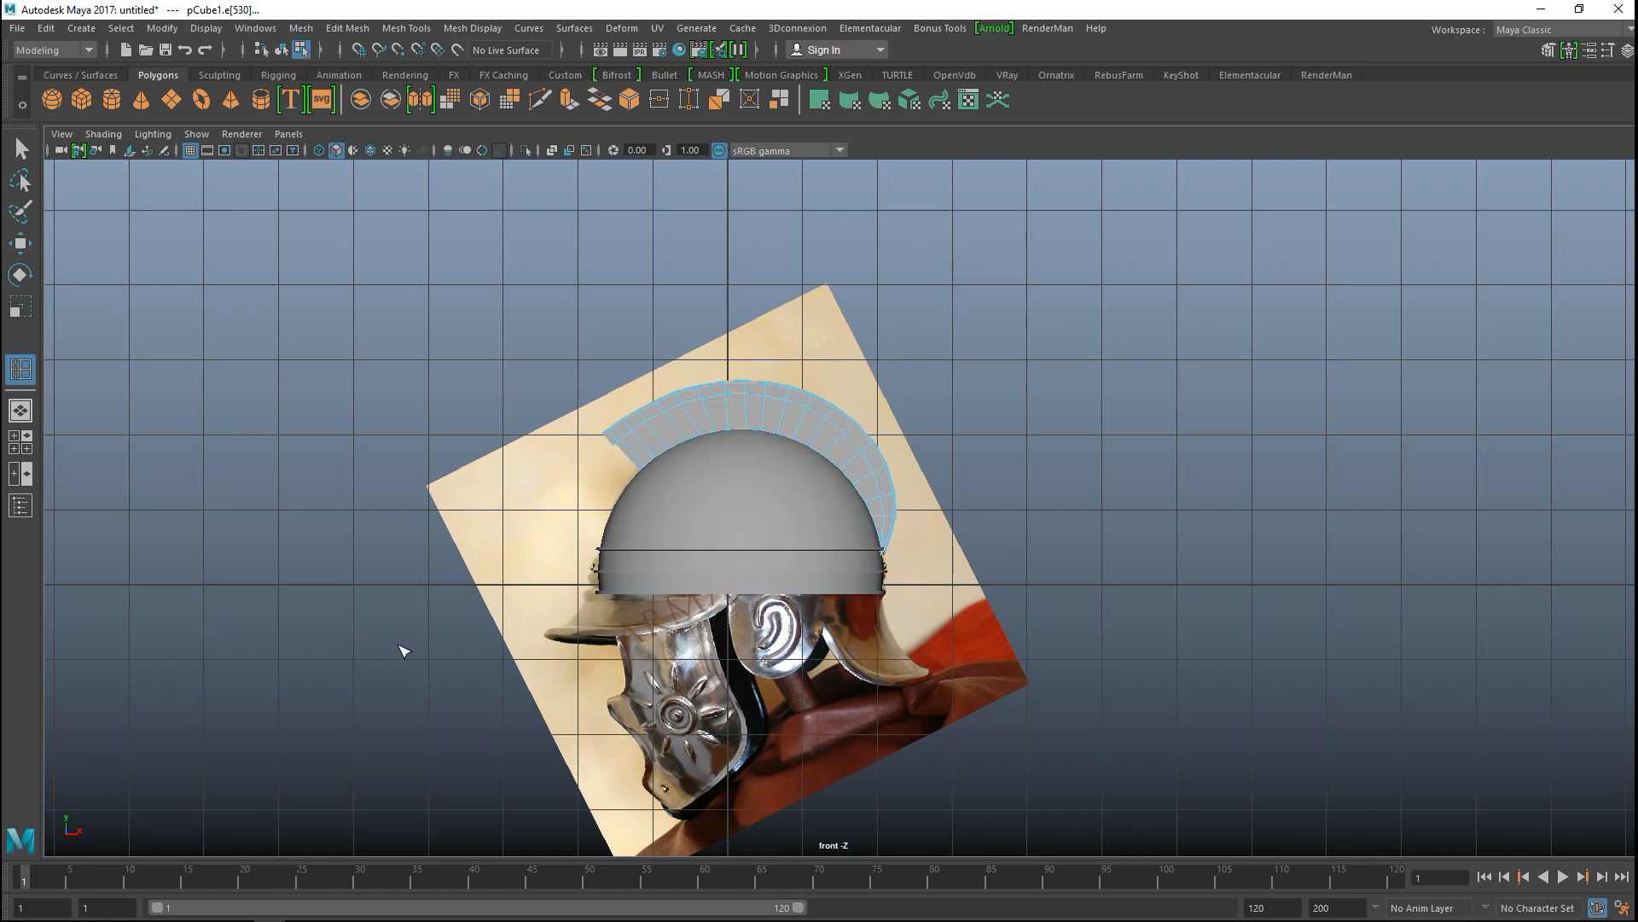
key("f")
middle_click_drag(535, 596, 643, 717, "alt")
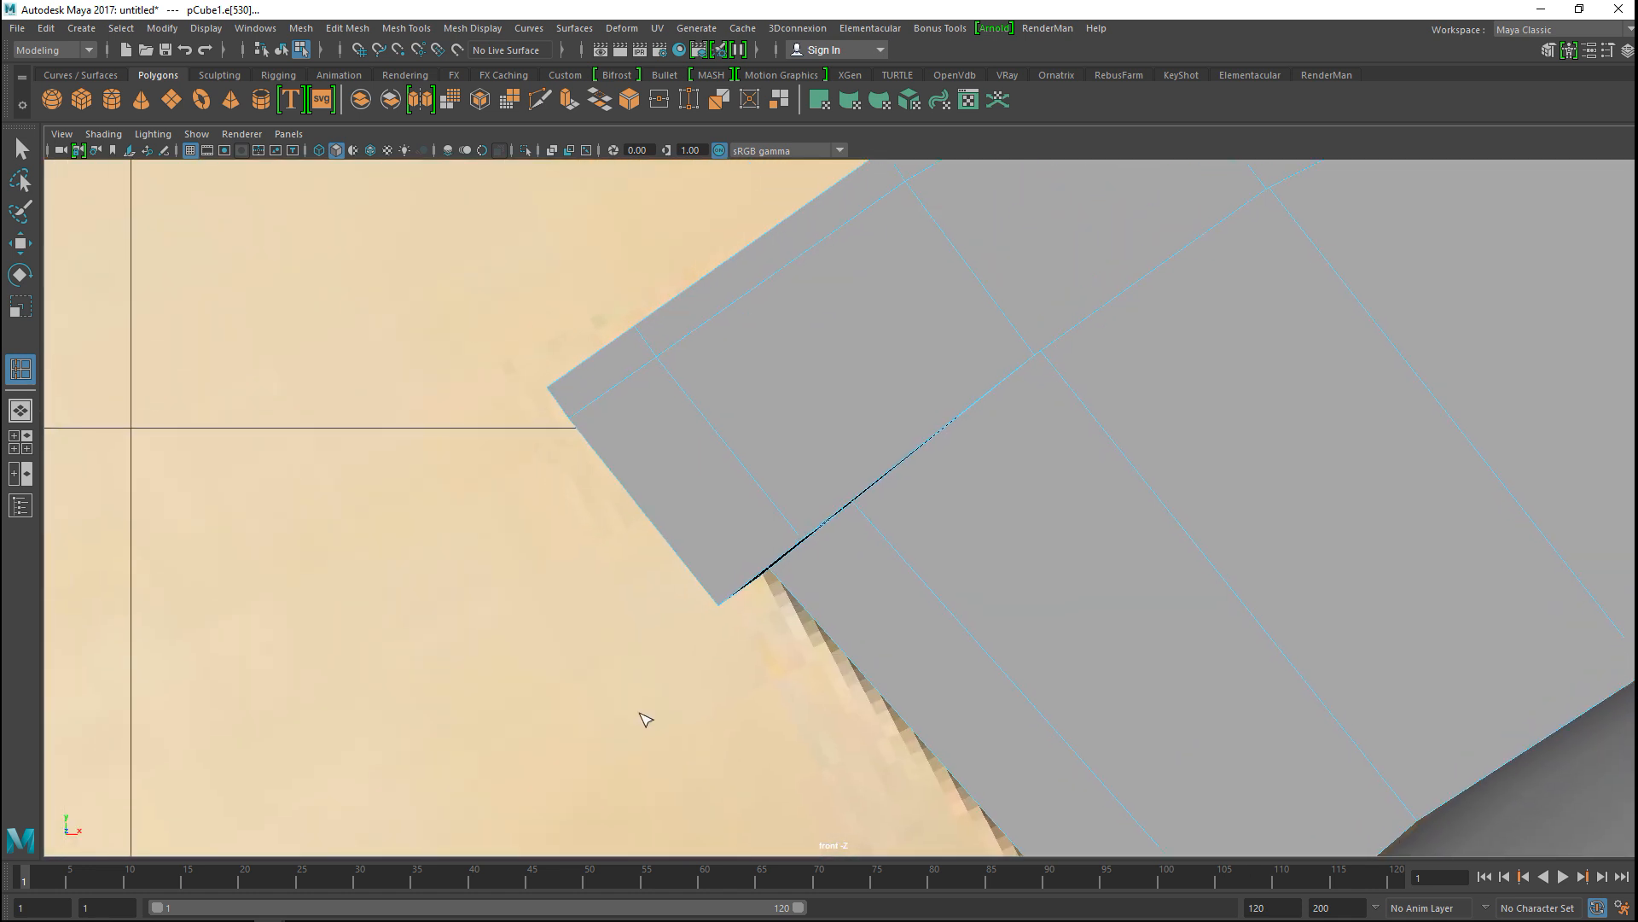
key("w")
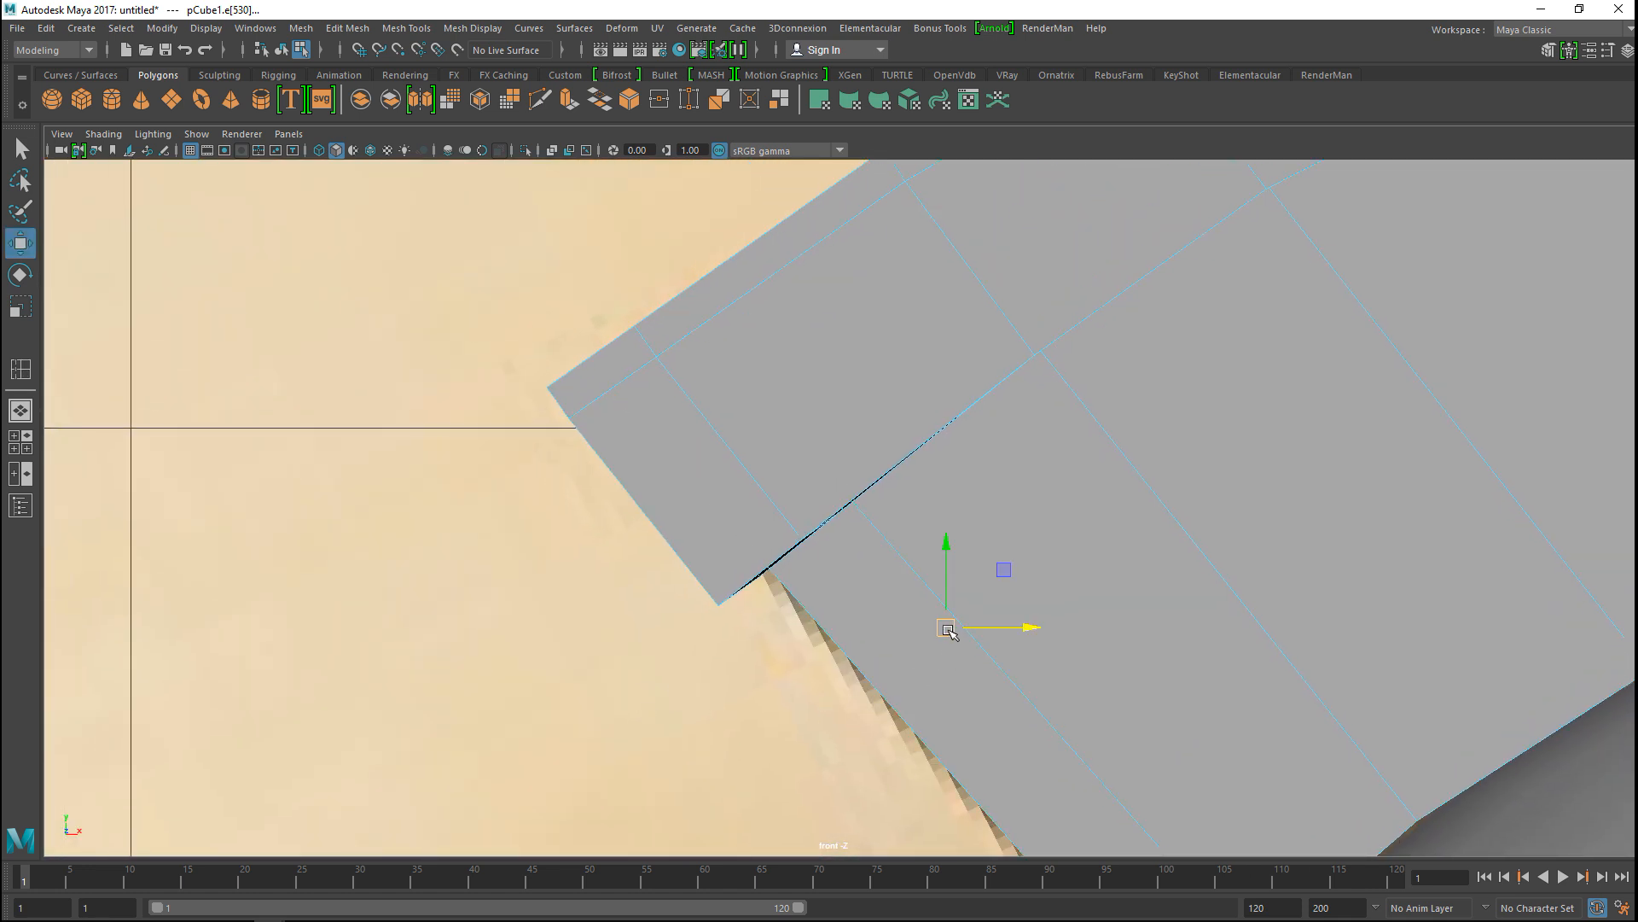
left_click_drag(947, 629, 893, 666)
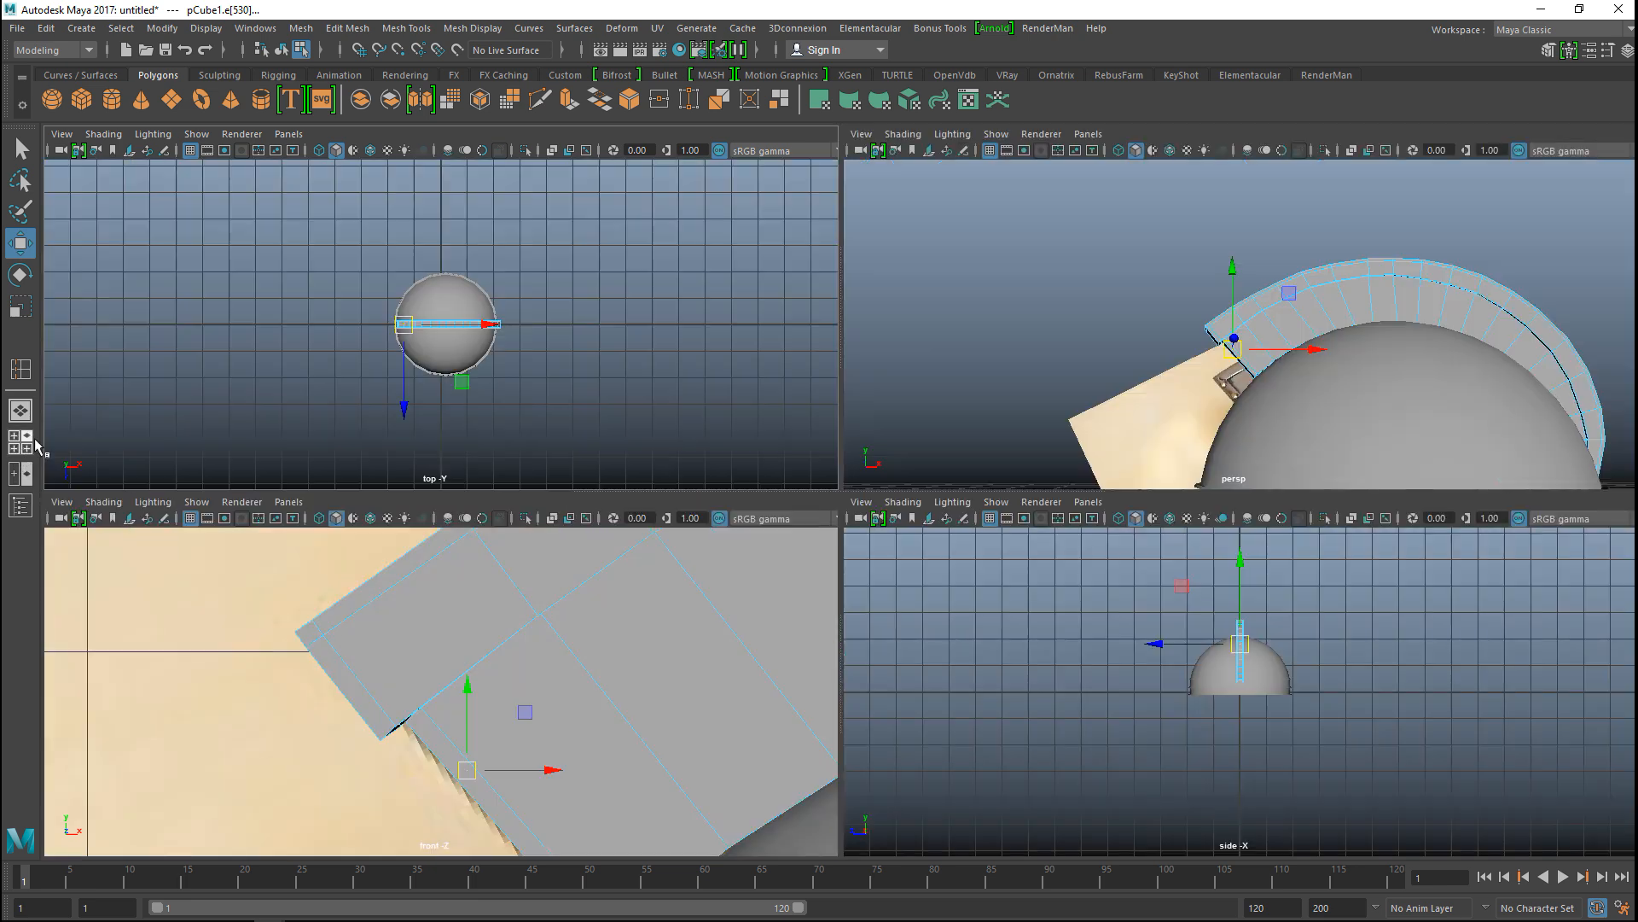
Step: Undo the last move of the edge loop after checking the crest's front end in the perspective view
left_click(21, 441)
key("space")
scroll(1061, 470, "up", 3)
left_click_drag(1061, 483, 1178, 780, "alt")
scroll(1144, 749, "up", 3)
middle_click_drag(1142, 750, 878, 652, "alt")
key("ctrl+z")
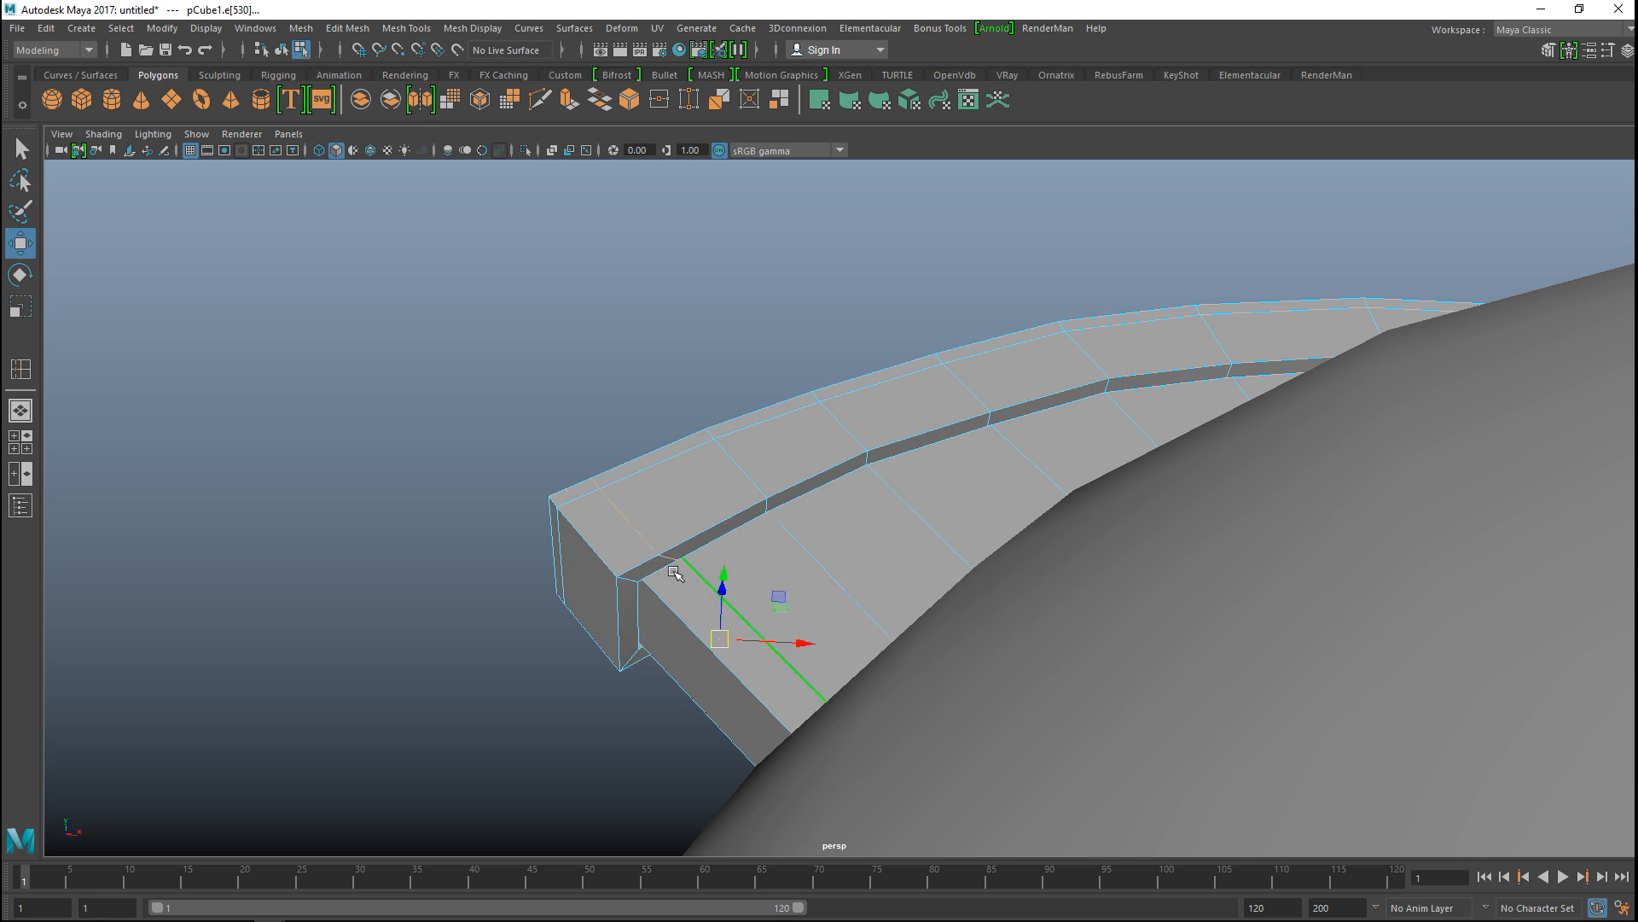
Step: Switch to face selection and select the narrow underside faces of the rim at the crest's front end
right_click_drag(646, 570, 653, 445)
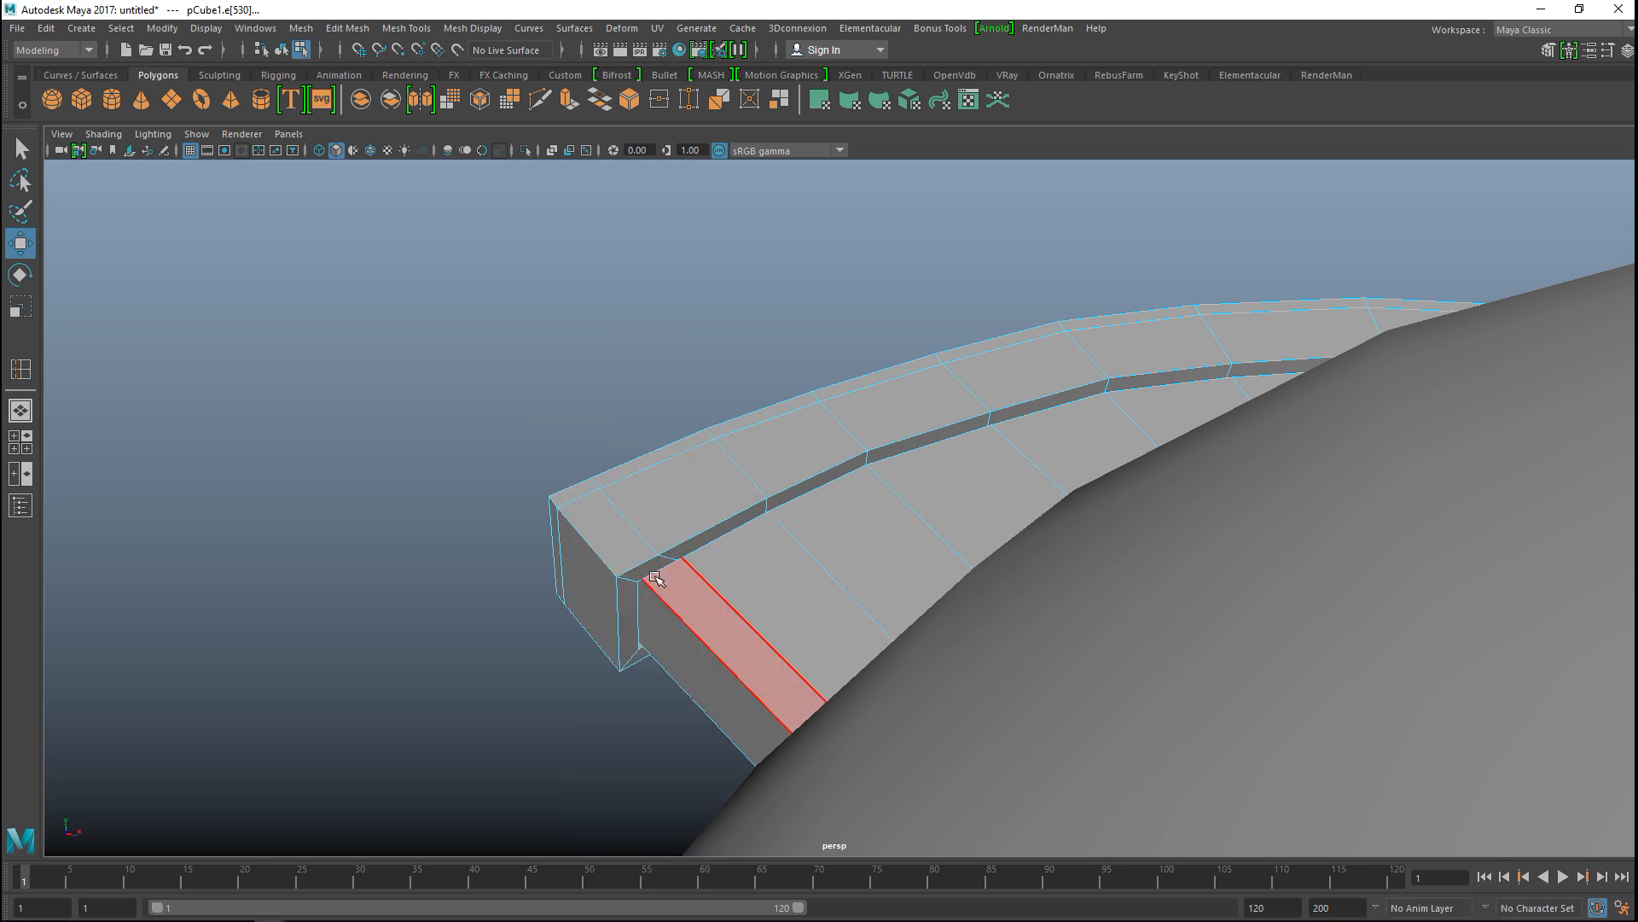
left_click(646, 572)
left_click(631, 611, "shift")
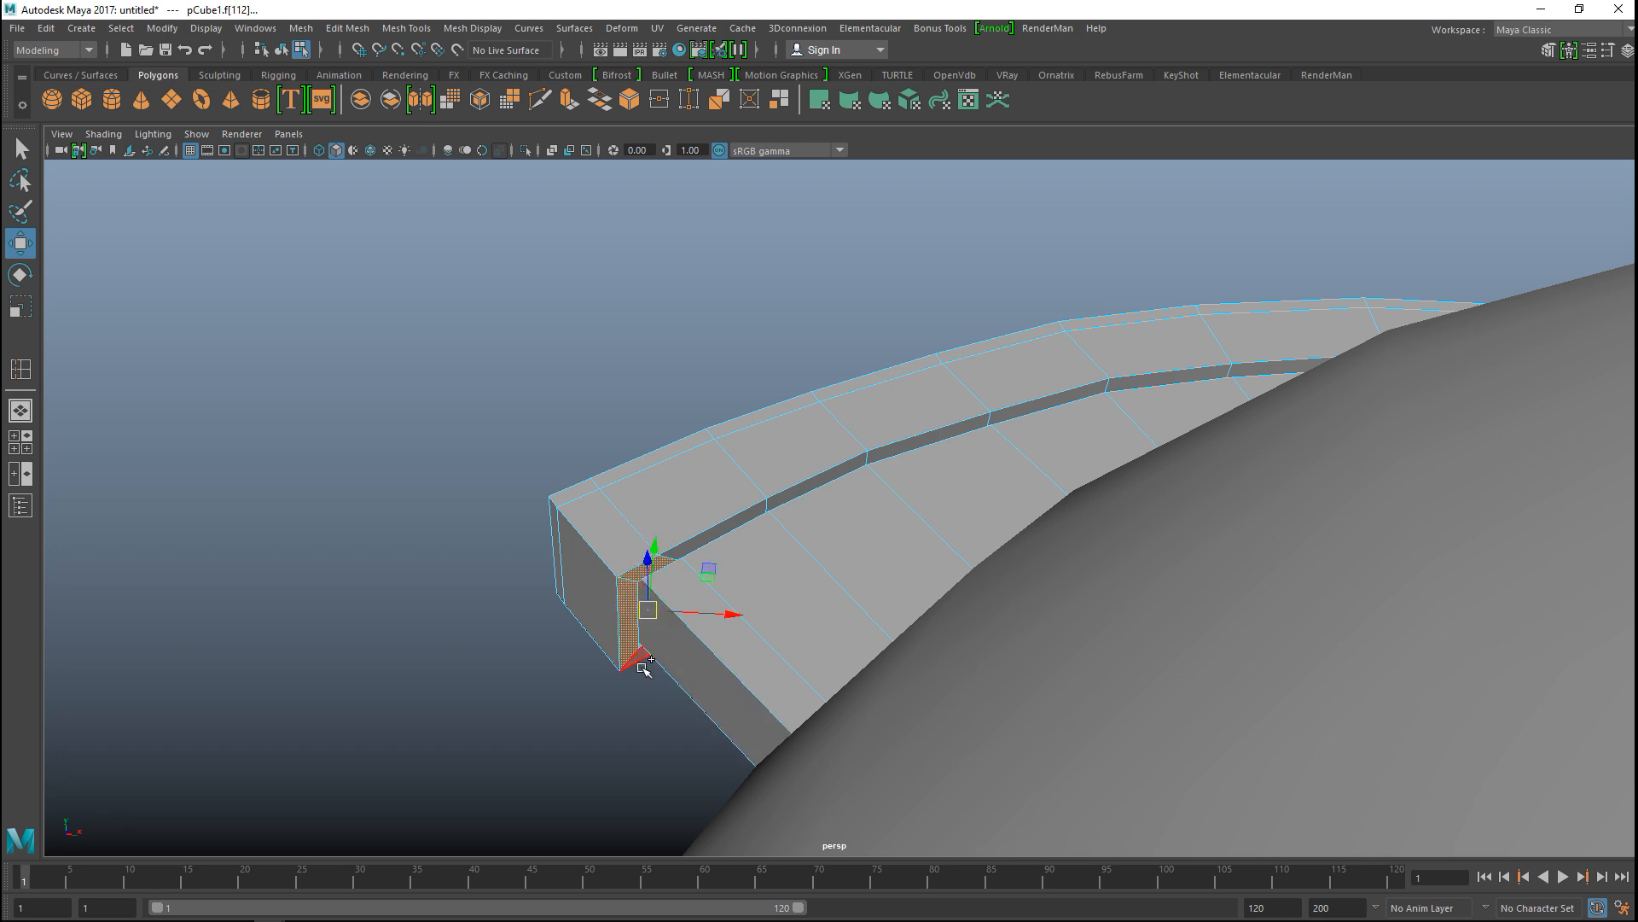
scroll(654, 665, "down", 4)
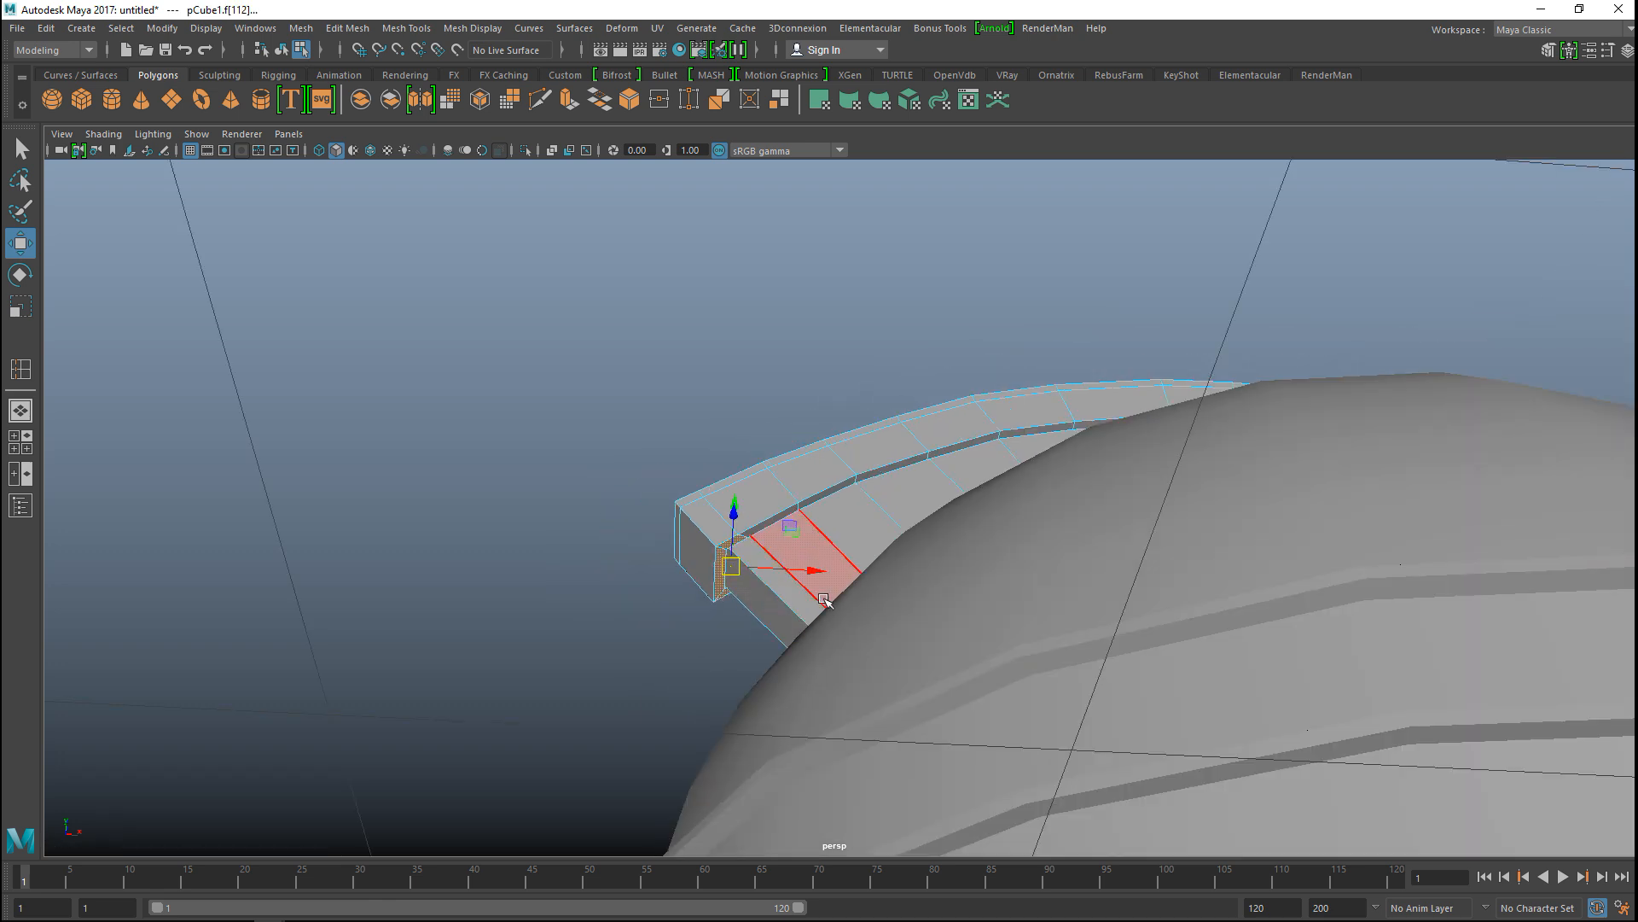
Step: Extrude the rim faces at the crest's front end down to the dome surface with a Local Translate Z of 0.482
key("ctrl+e")
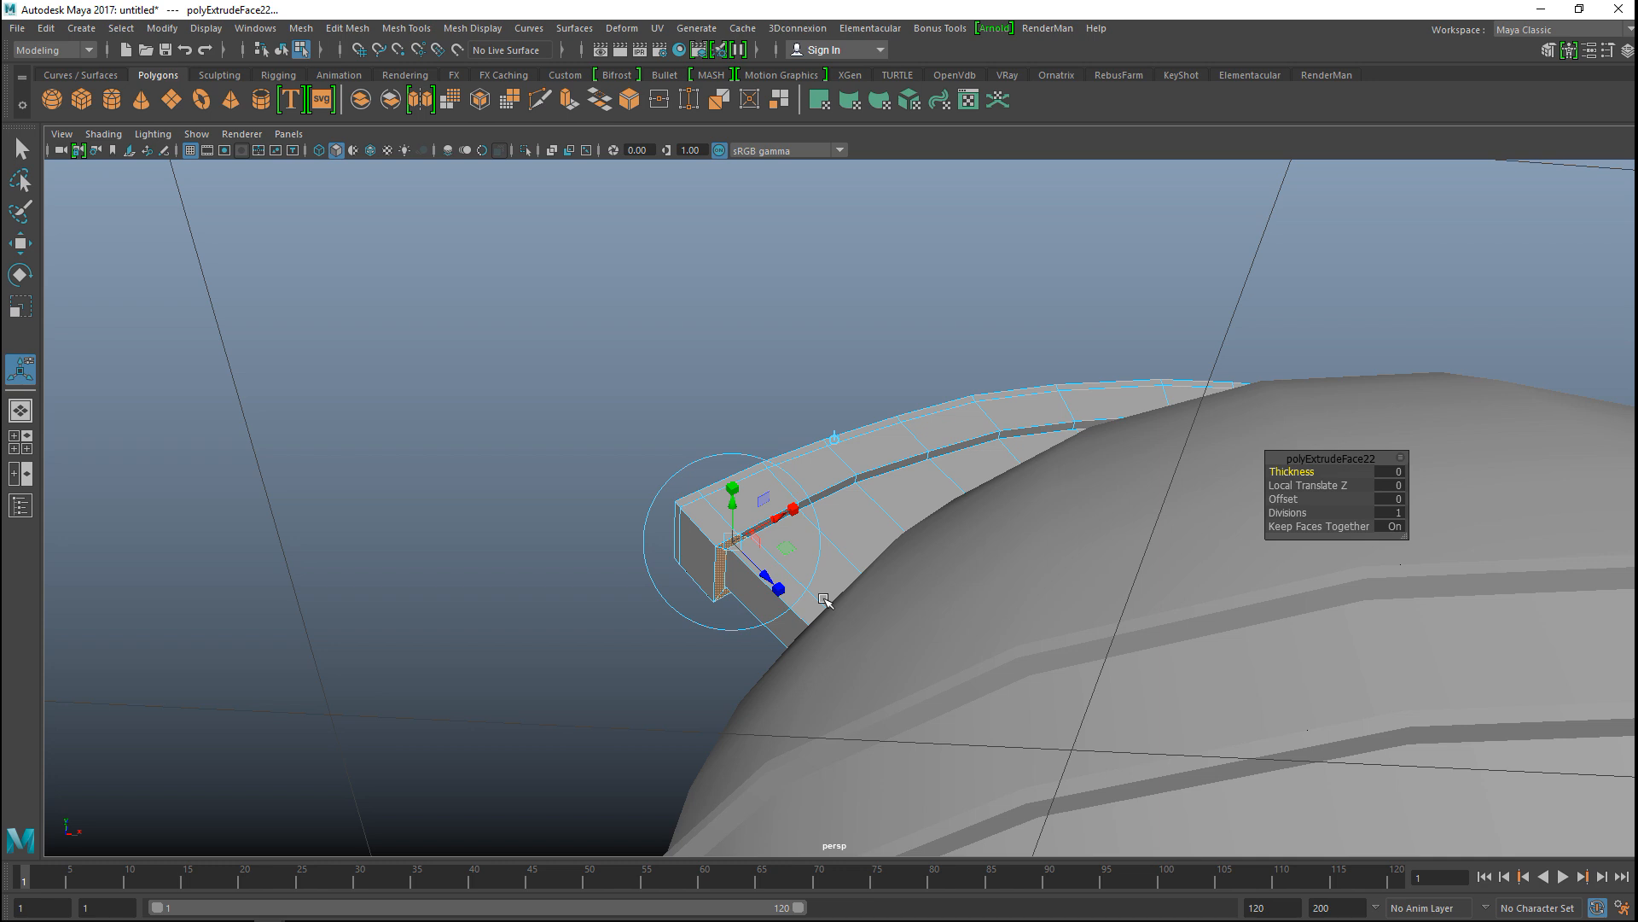
left_click_drag(824, 600, 768, 582, "alt")
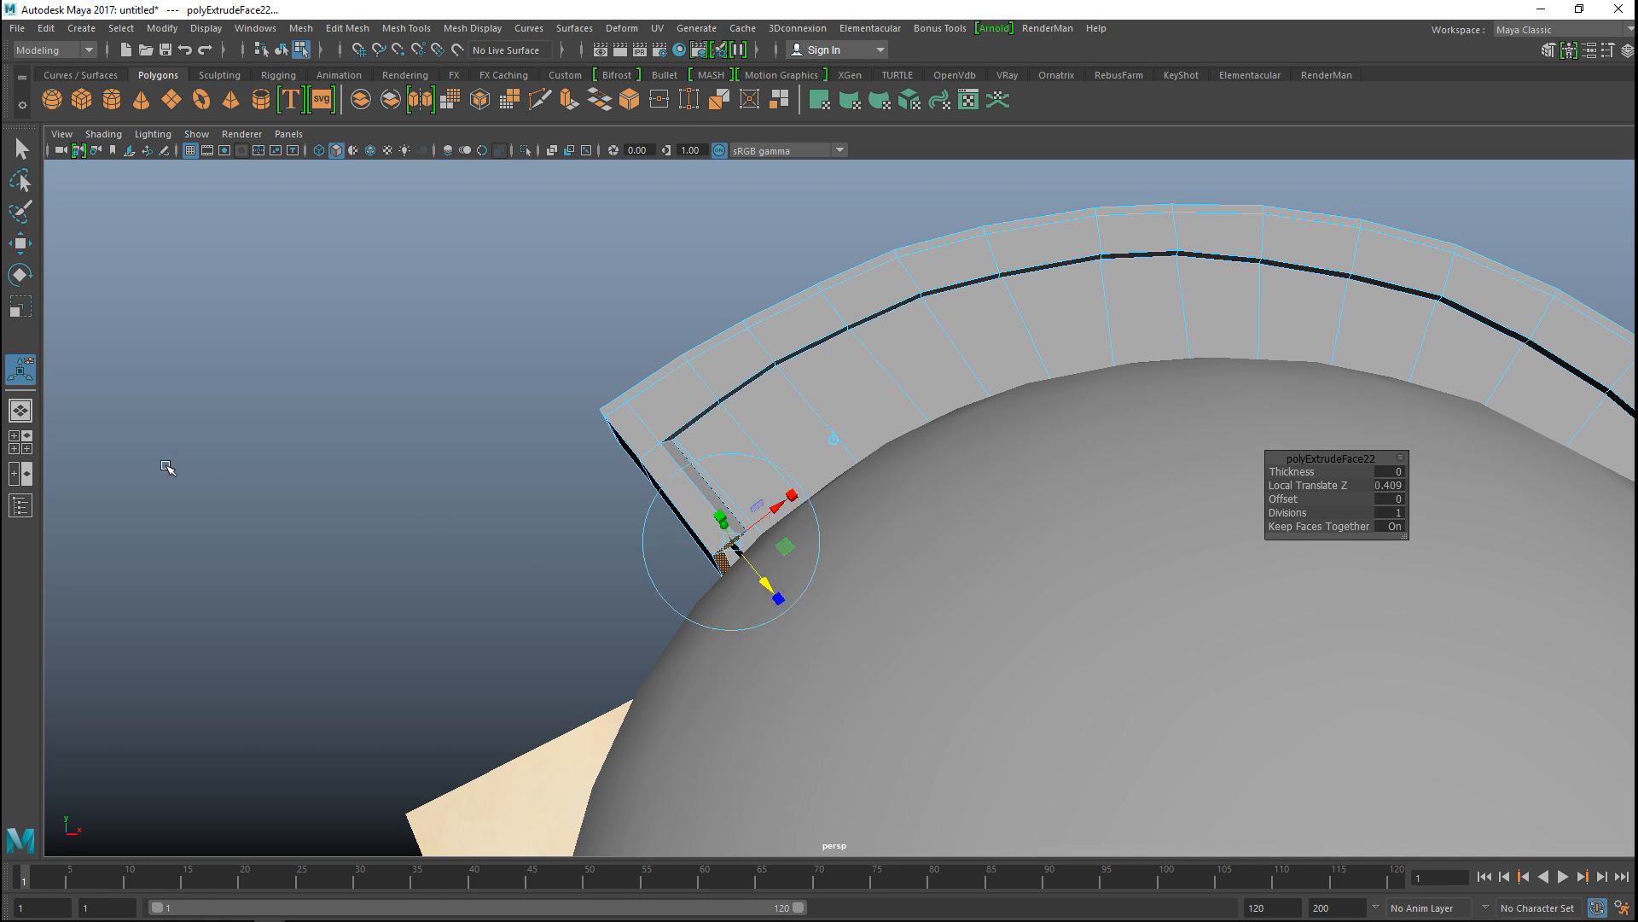
left_click(20, 441)
key("space")
left_click_drag(677, 691, 424, 358, "alt")
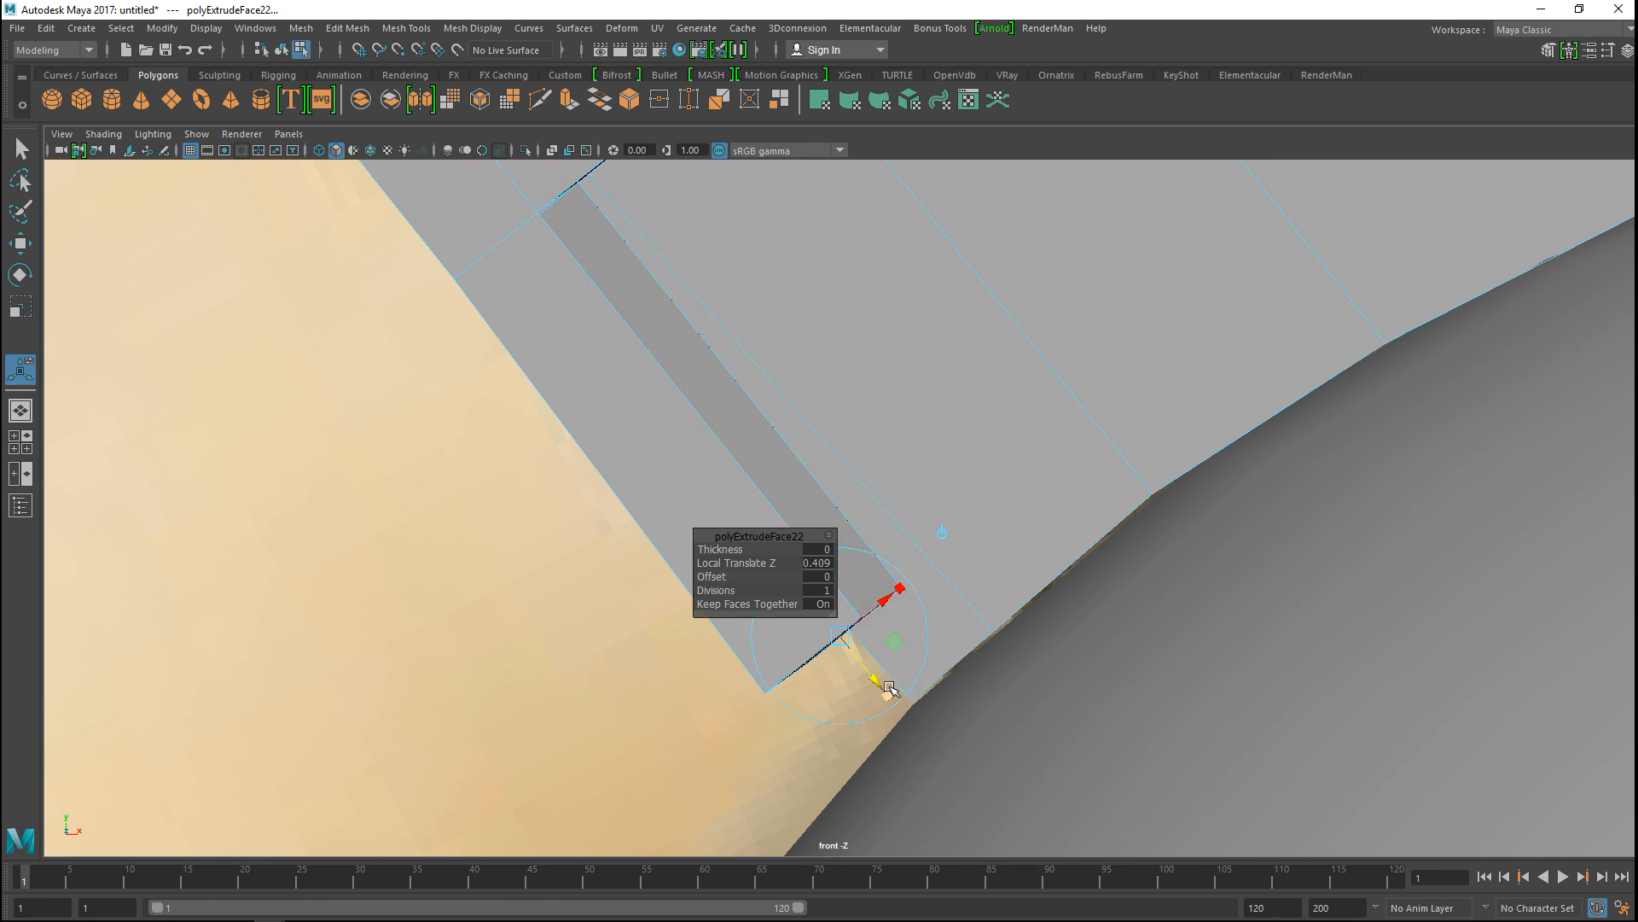
left_click_drag(876, 679, 925, 686)
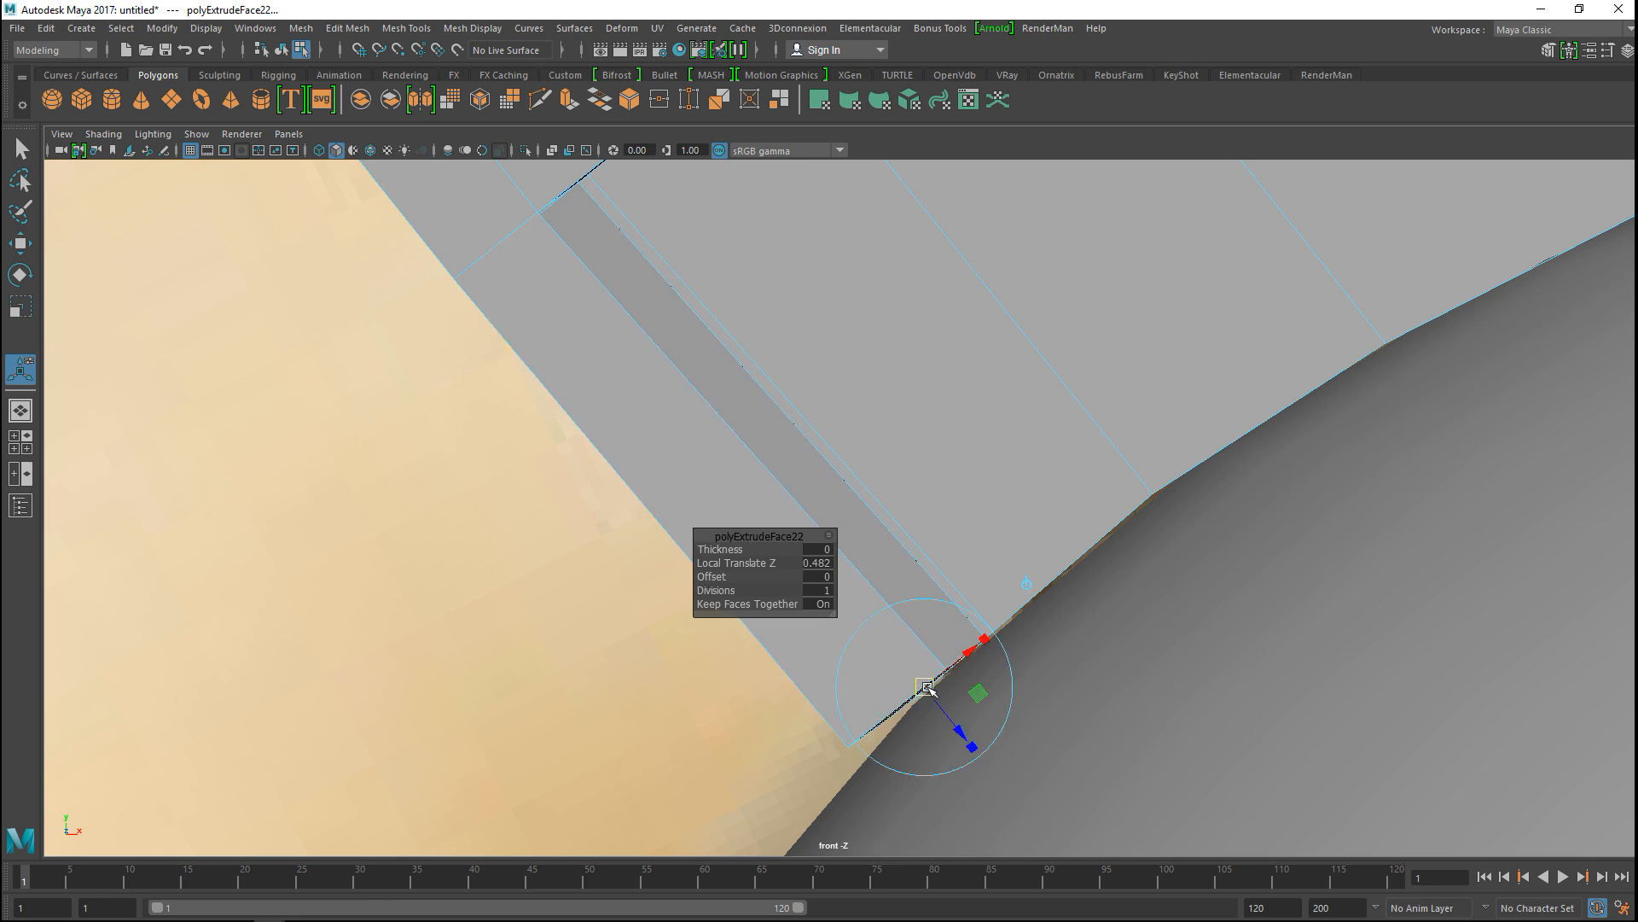
Step: Move the vertices at the lower end of the extruded front rim onto the dome outline in the front view
right_click_drag(826, 727, 781, 728)
left_click_drag(823, 731, 902, 791)
key("w")
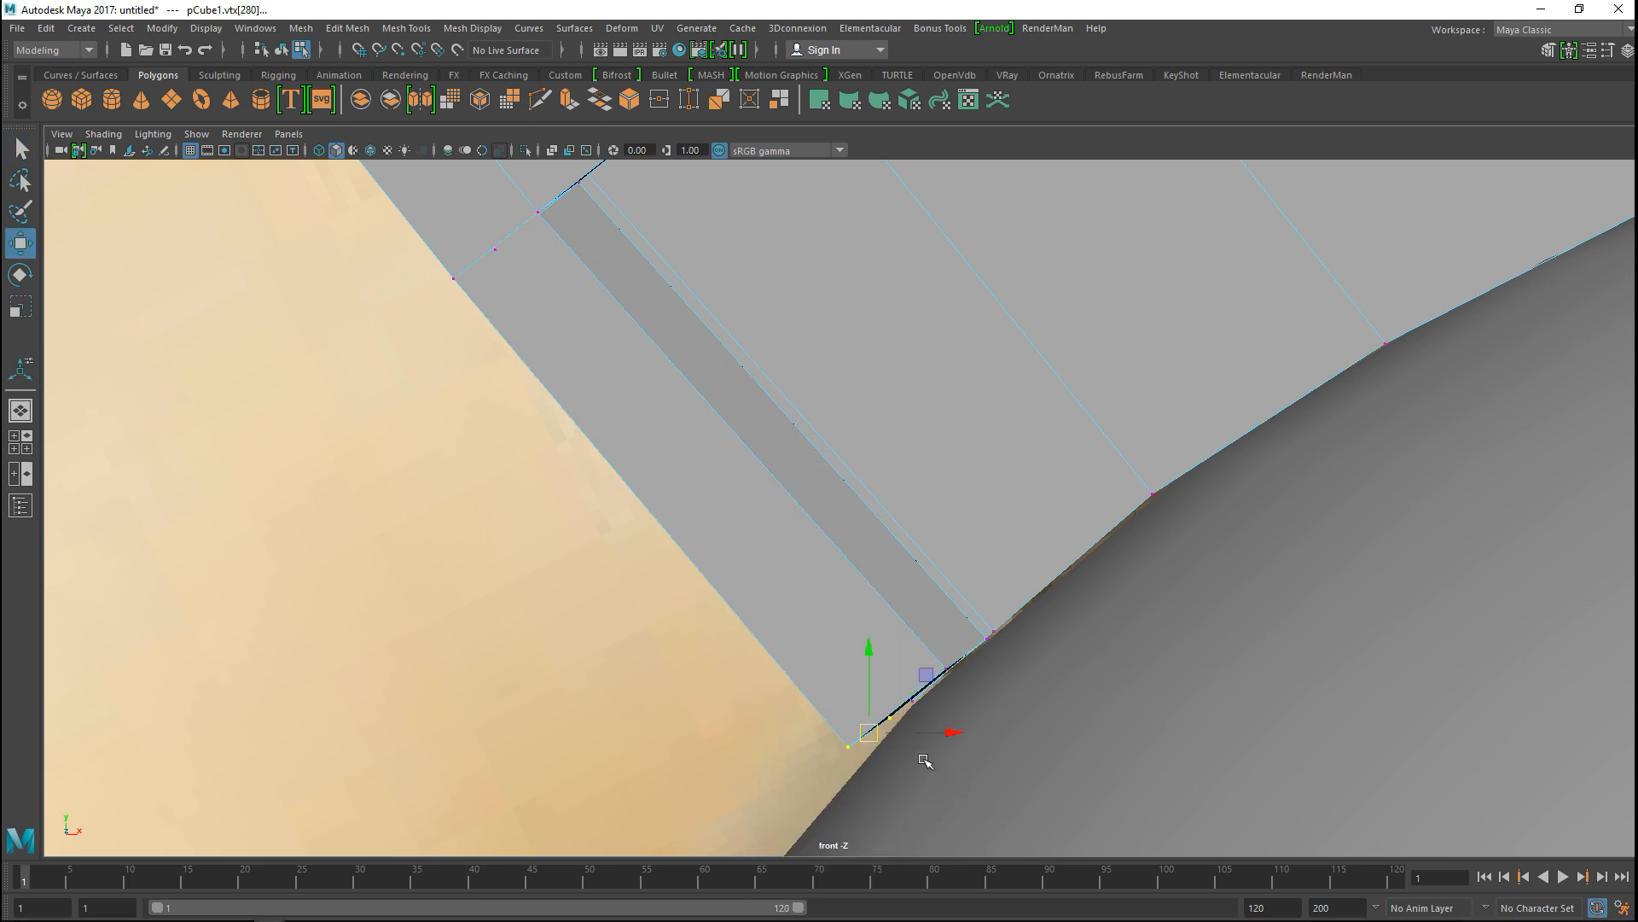
mouse_move(876, 734)
left_mouse_down()
mouse_move(914, 758)
mouse_move(902, 741)
left_mouse_up()
left_click_drag(947, 672, 918, 706)
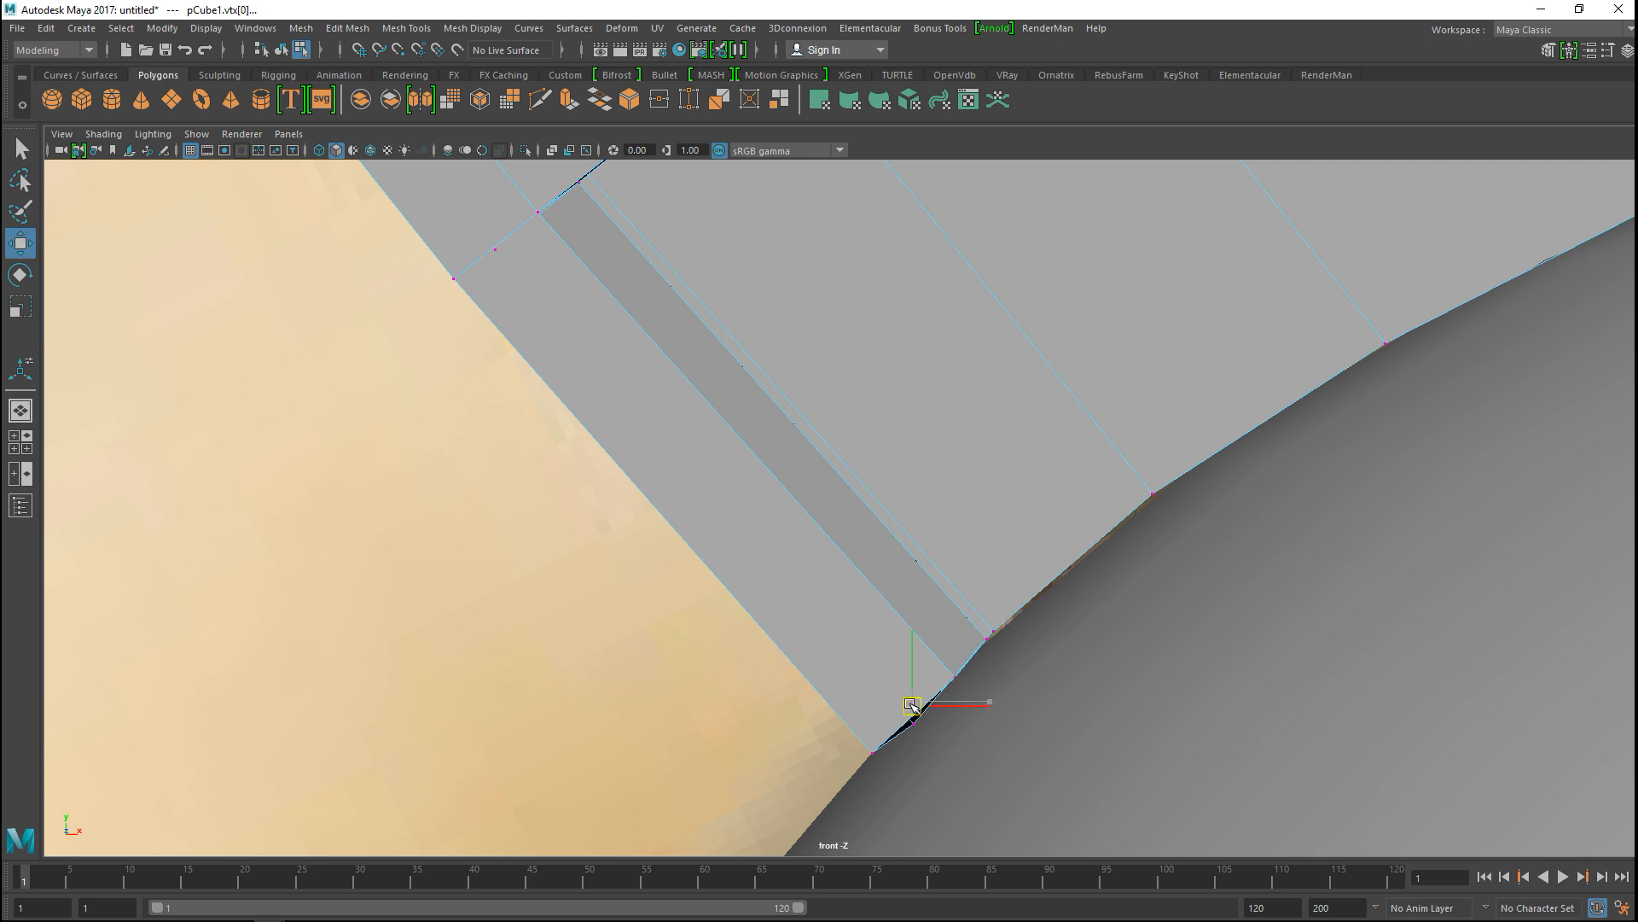
left_click_drag(872, 752, 884, 757)
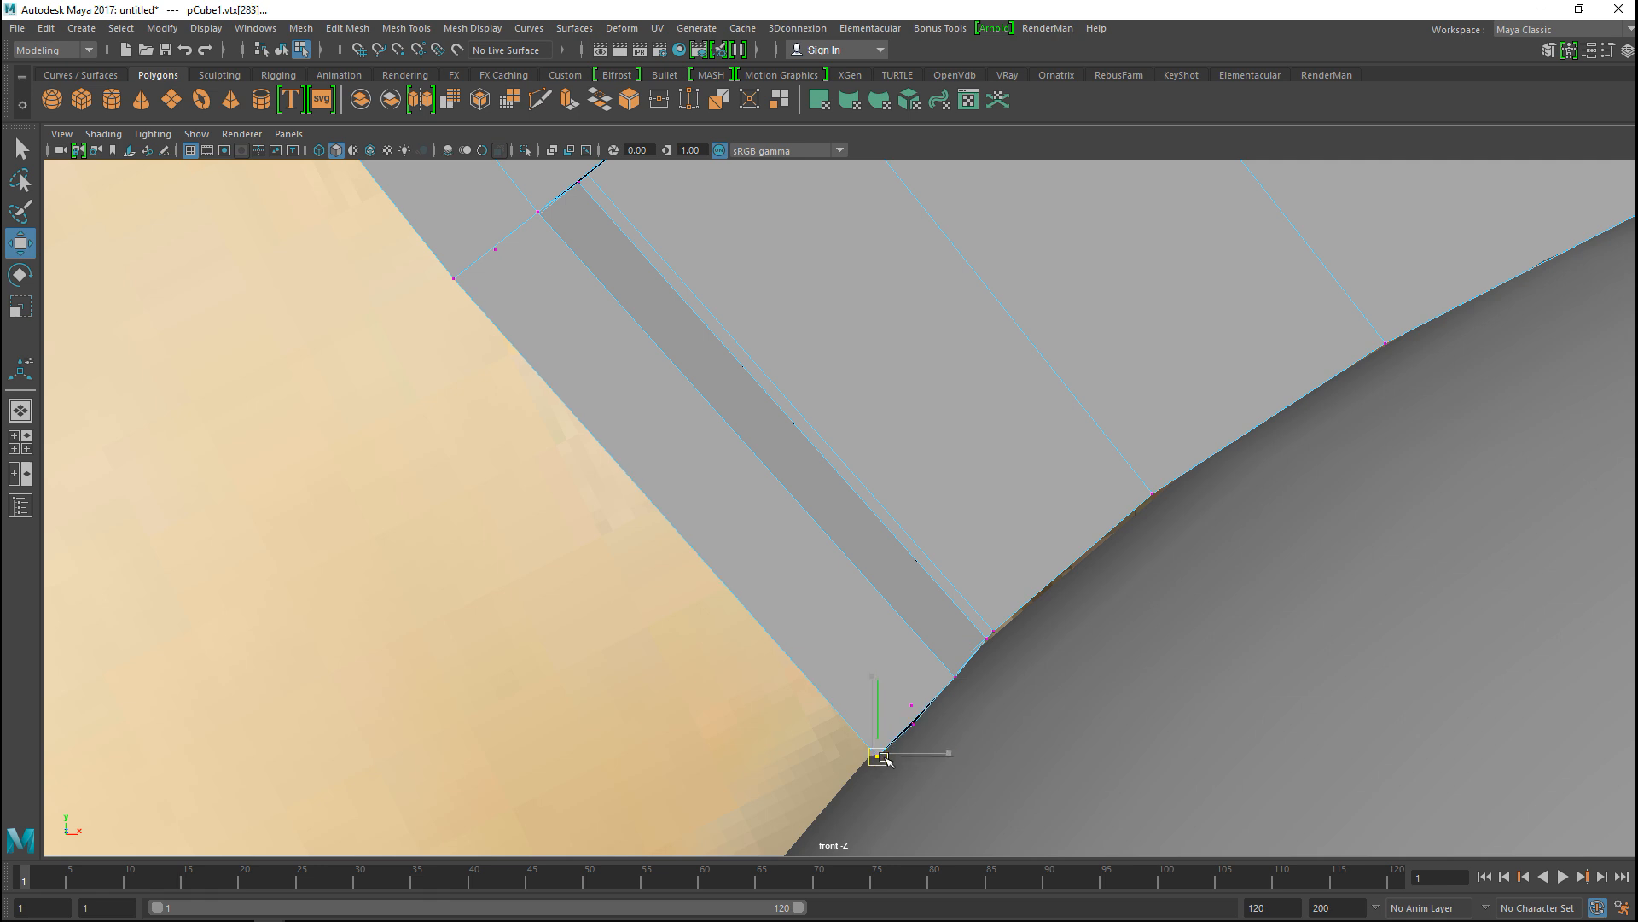
left_click(19, 442)
key("space")
left_click(601, 345)
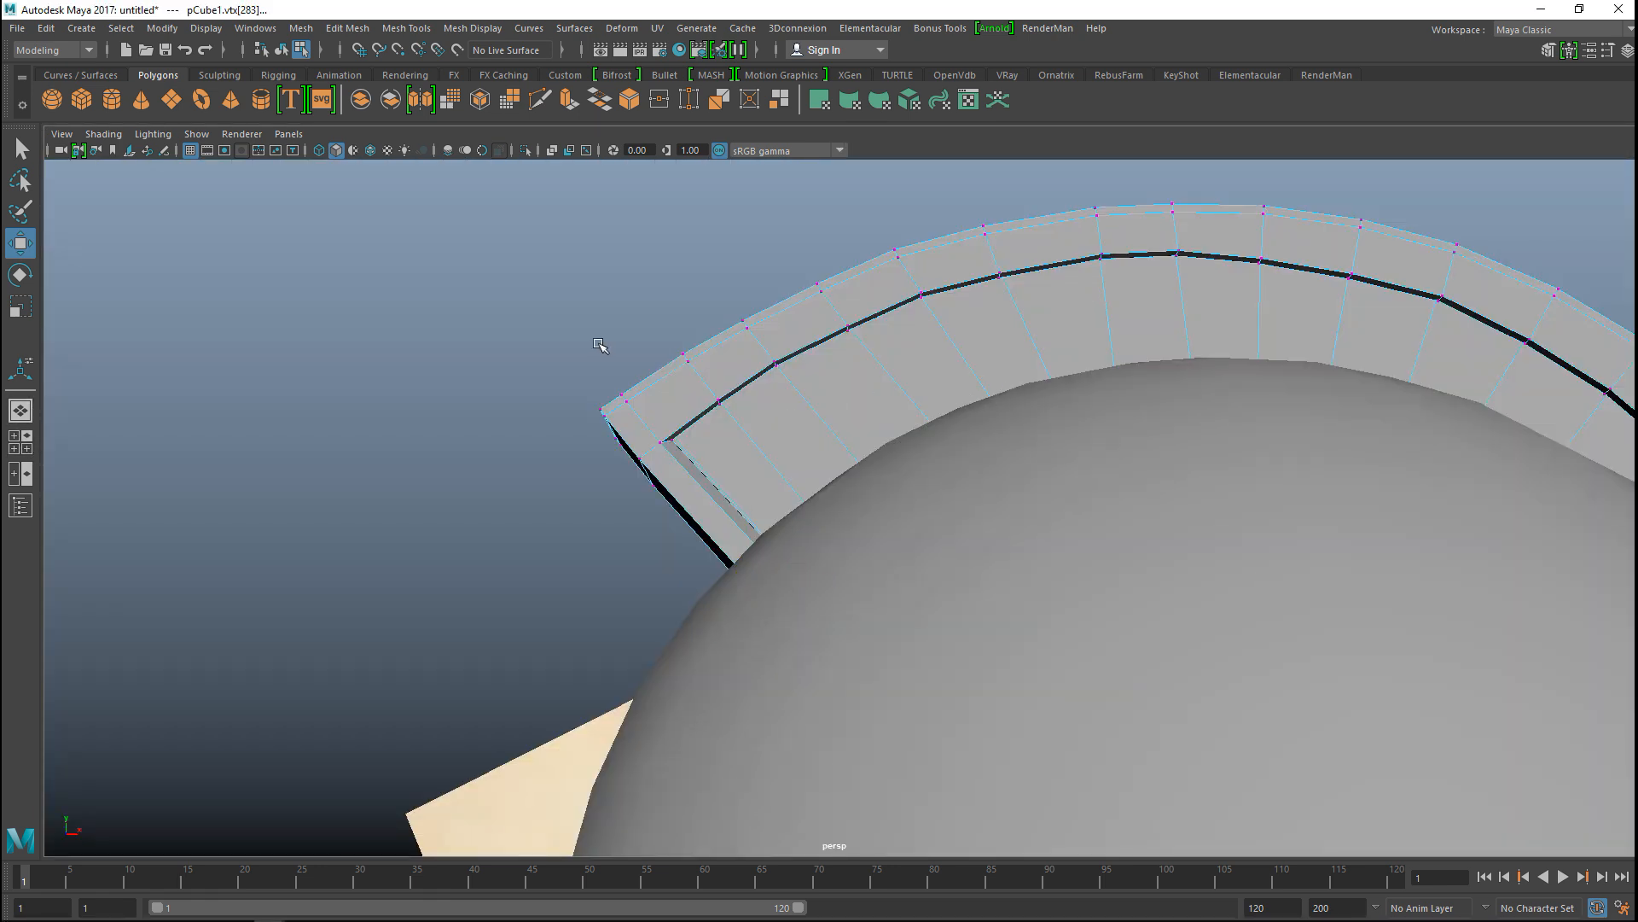
Step: Select the helmet dome and compare its smooth preview with the unsmoothed mesh
scroll(531, 353, "down", 4)
left_click_drag(546, 404, 653, 573, "alt")
scroll(652, 573, "up", 4)
middle_click_drag(653, 573, 1170, 534, "alt")
mouse_move(1088, 568)
left_mouse_down("alt")
mouse_move(1056, 565)
mouse_move(1101, 570)
mouse_move(1075, 572)
left_mouse_up("alt")
right_click_drag(649, 459, 736, 362)
left_click(687, 495)
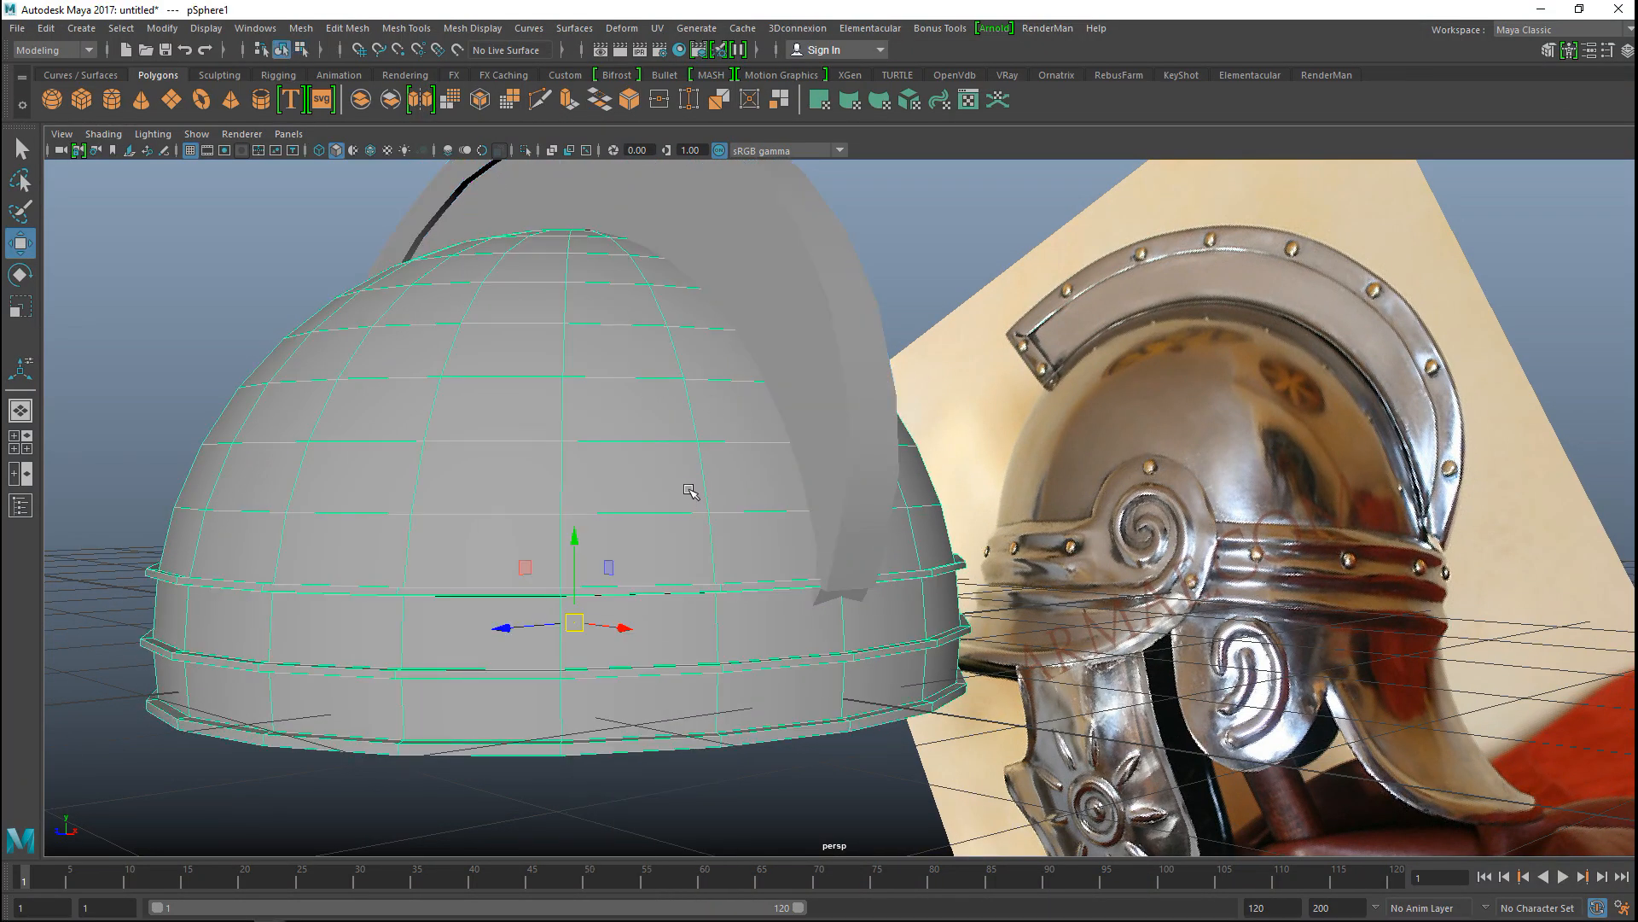
key("3")
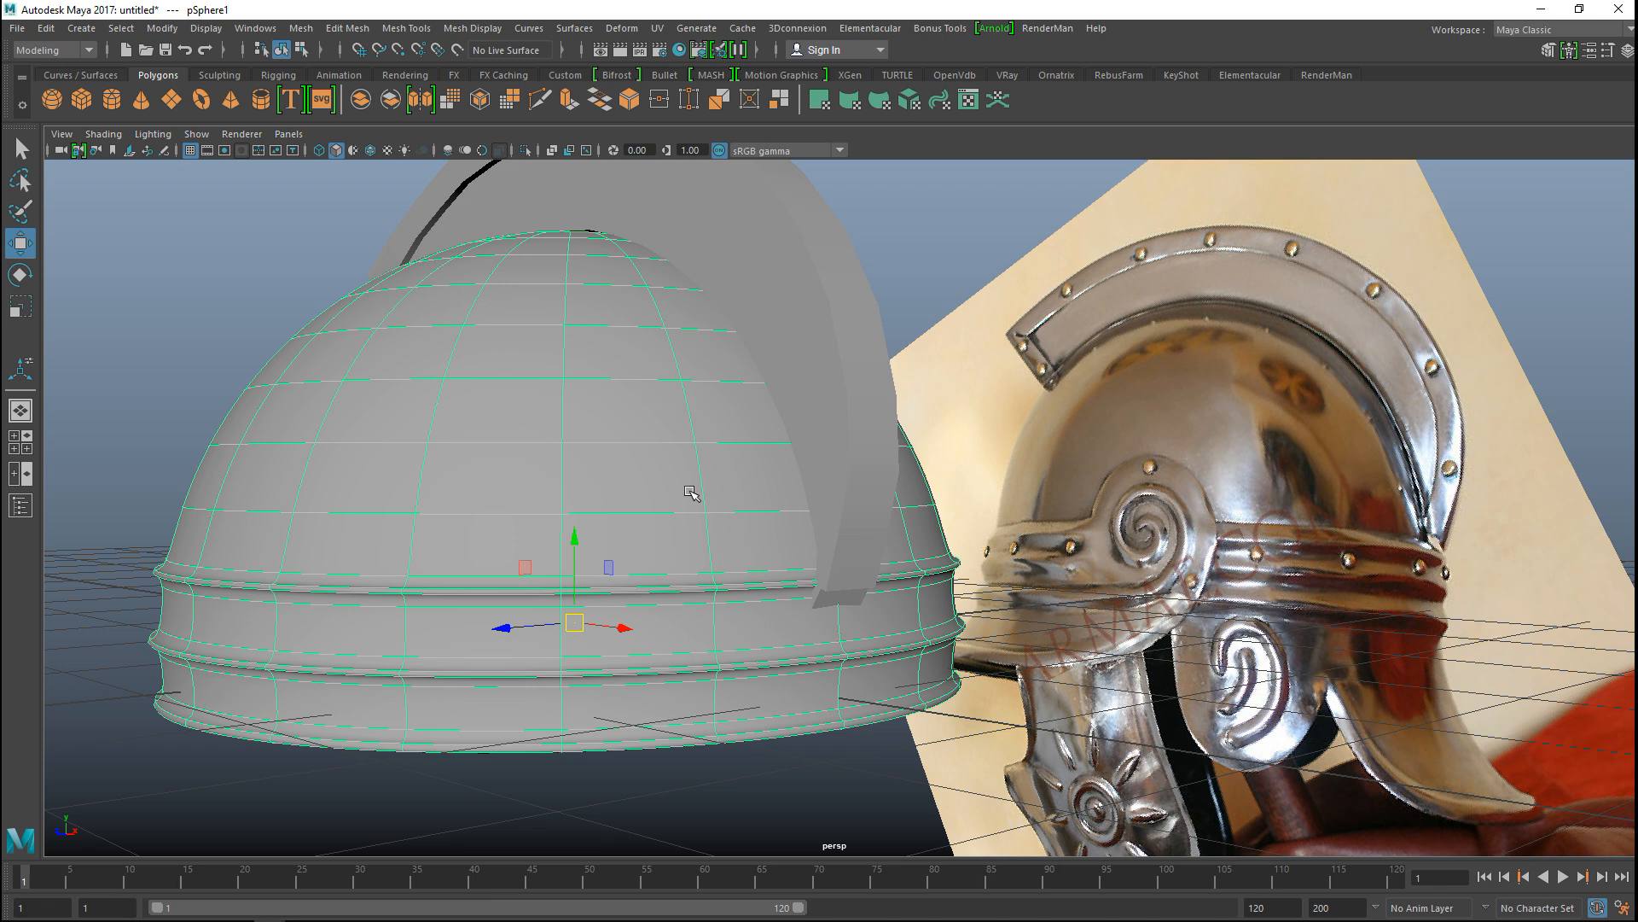
key("1")
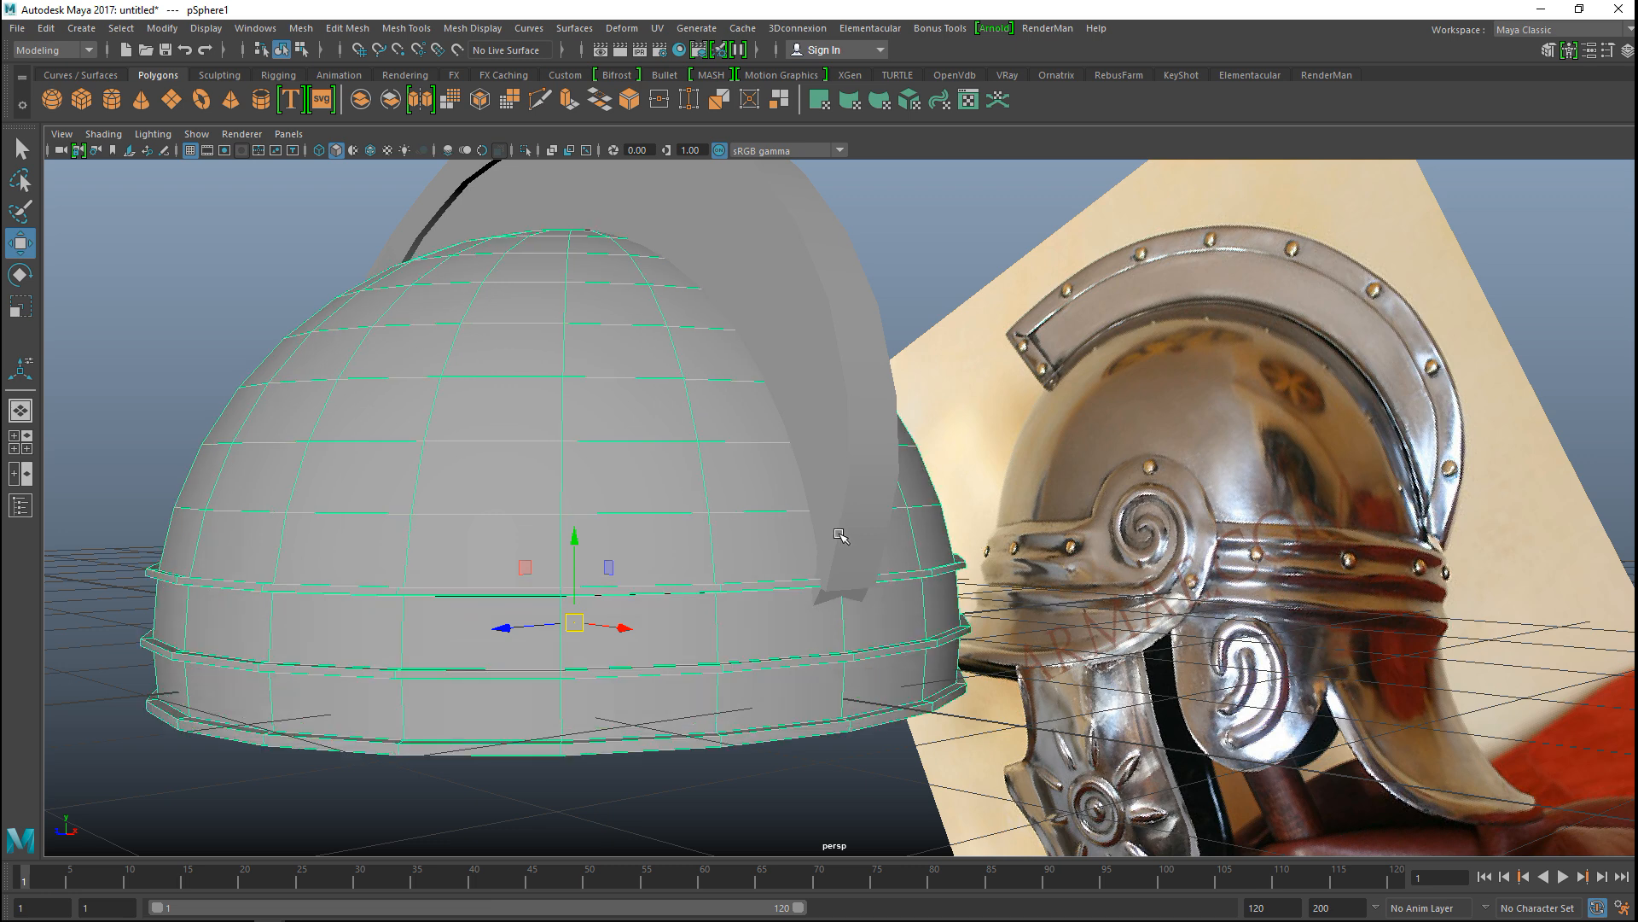
key("3")
key("1")
Step: Apply Smooth with 1 division to the helmet dome mesh
left_click(301, 28)
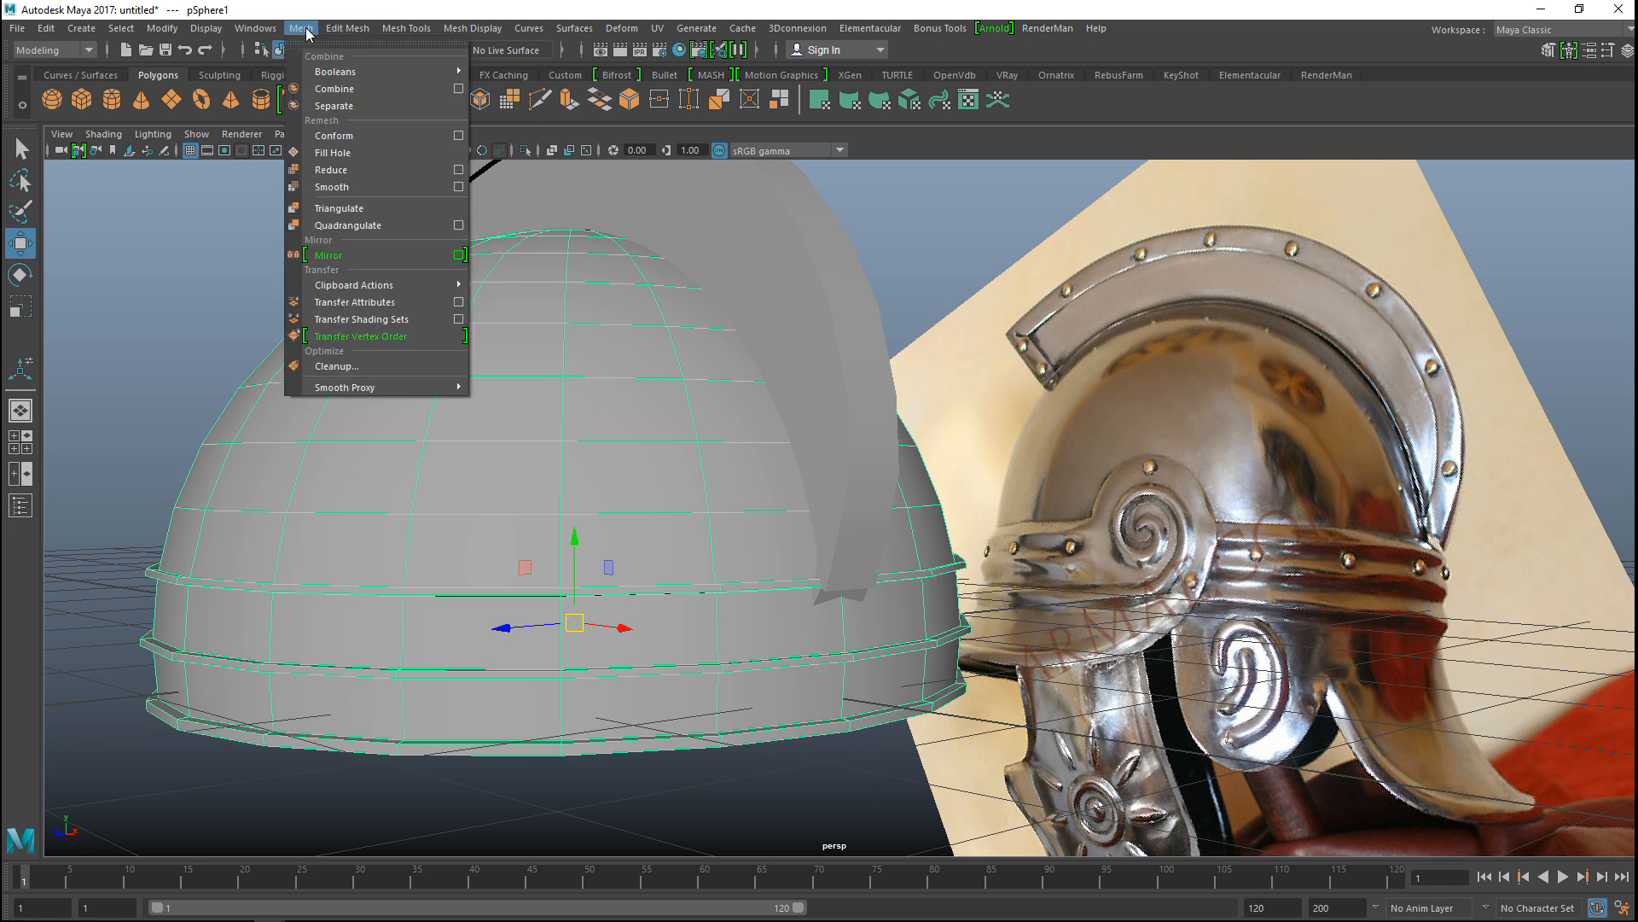
left_click(352, 186)
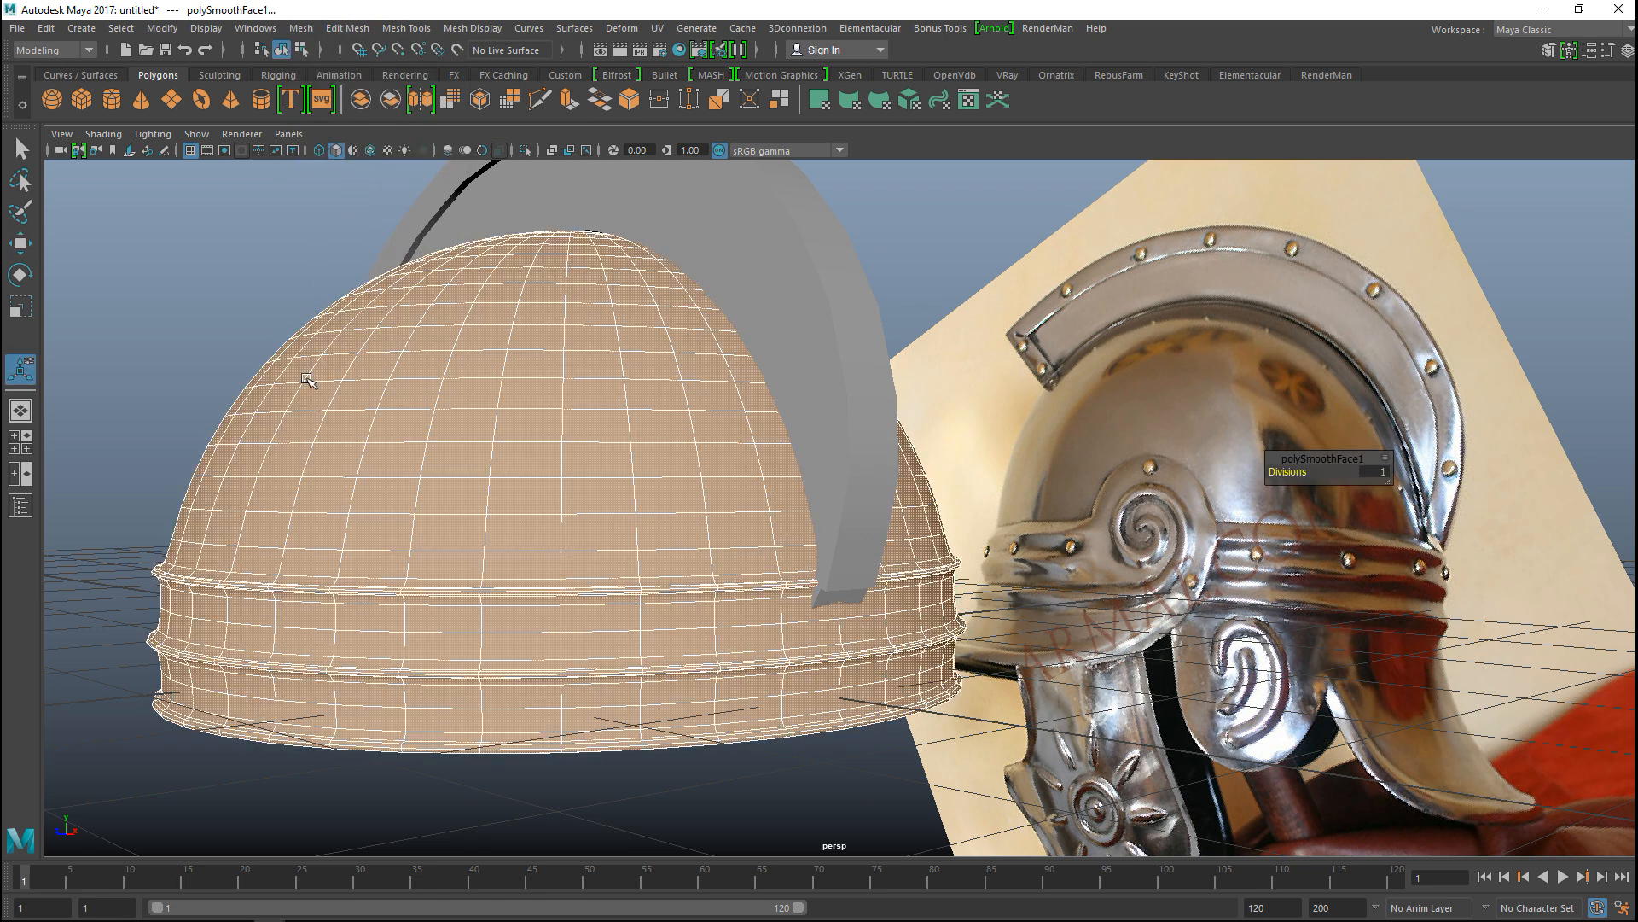
left_click(187, 374)
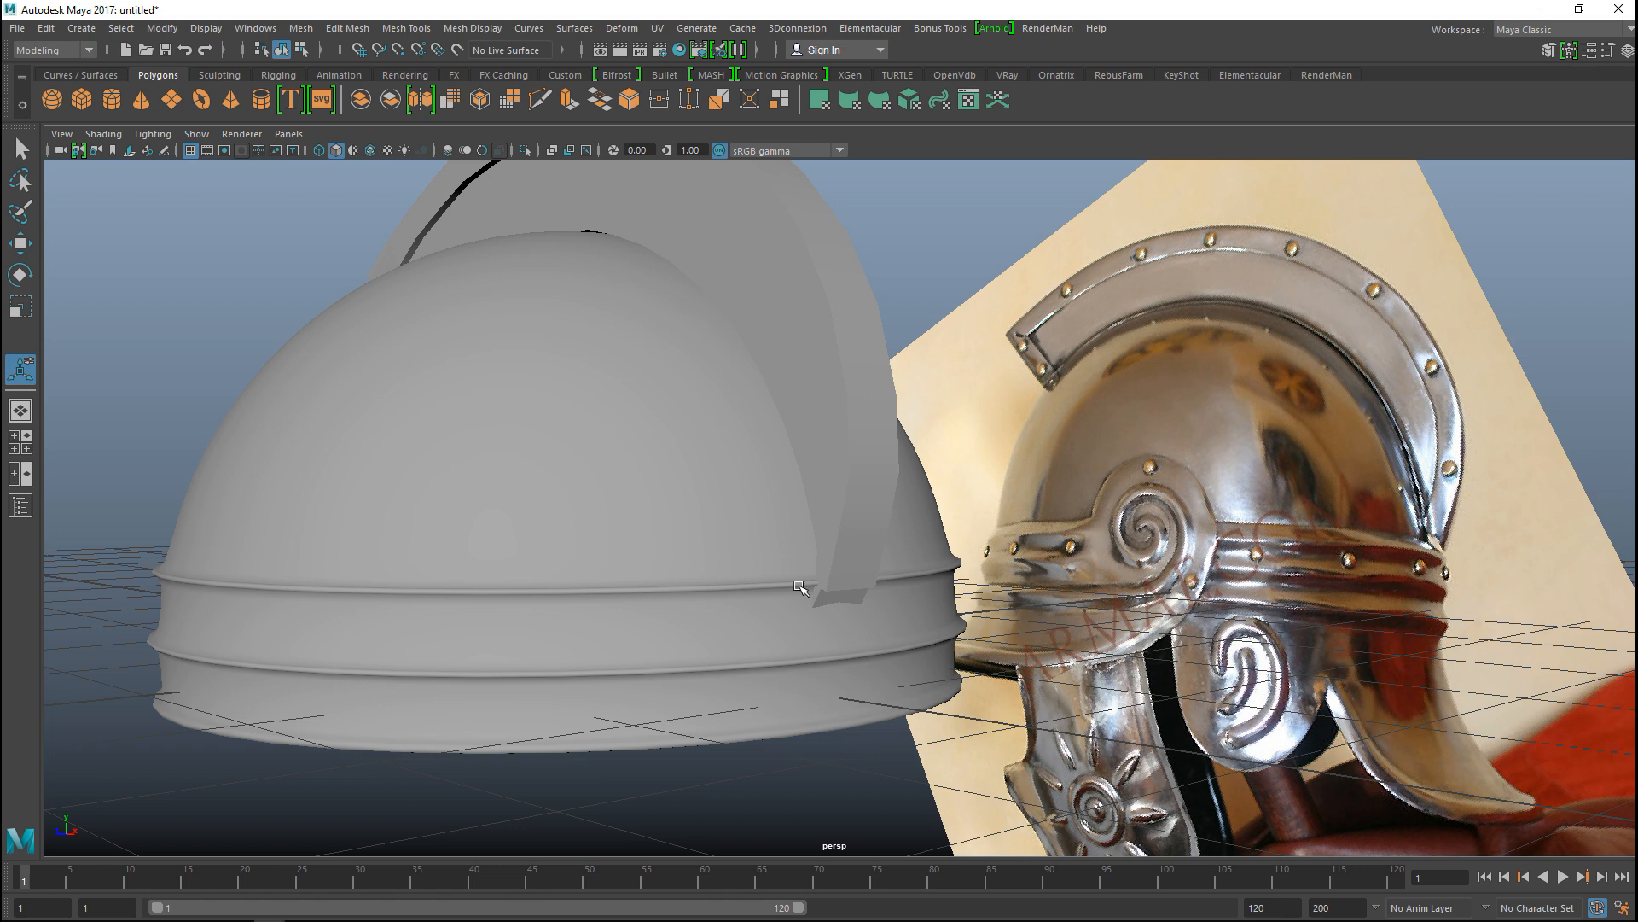
Step: Select the crest and check how its shape holds up in smooth preview against the unsmoothed mesh
left_click(858, 483)
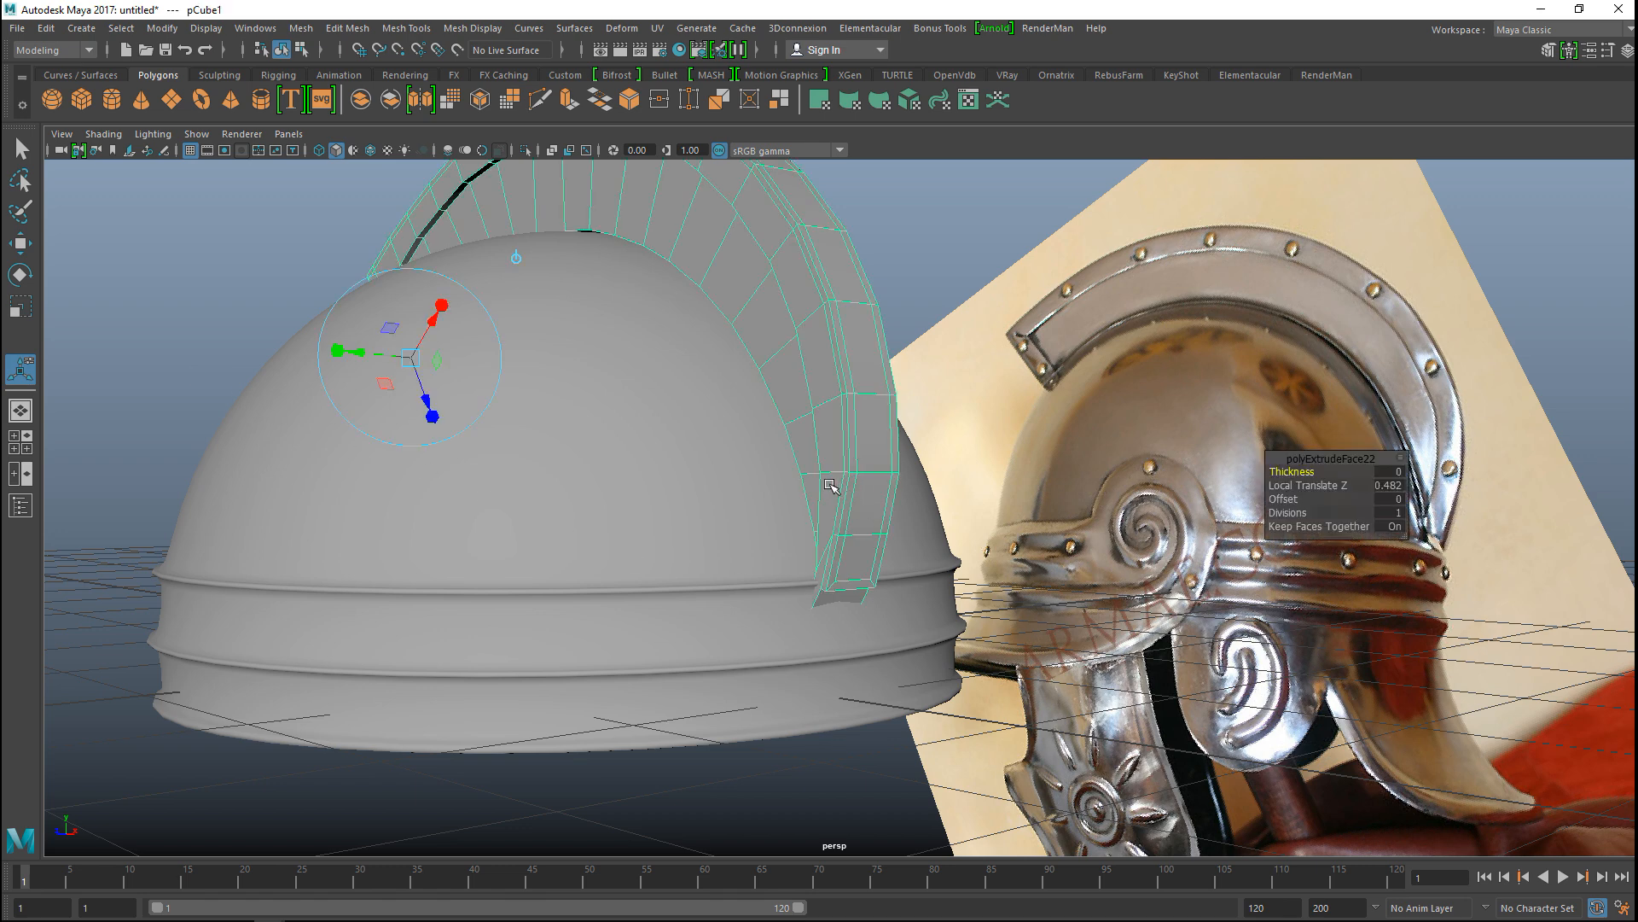
key("3")
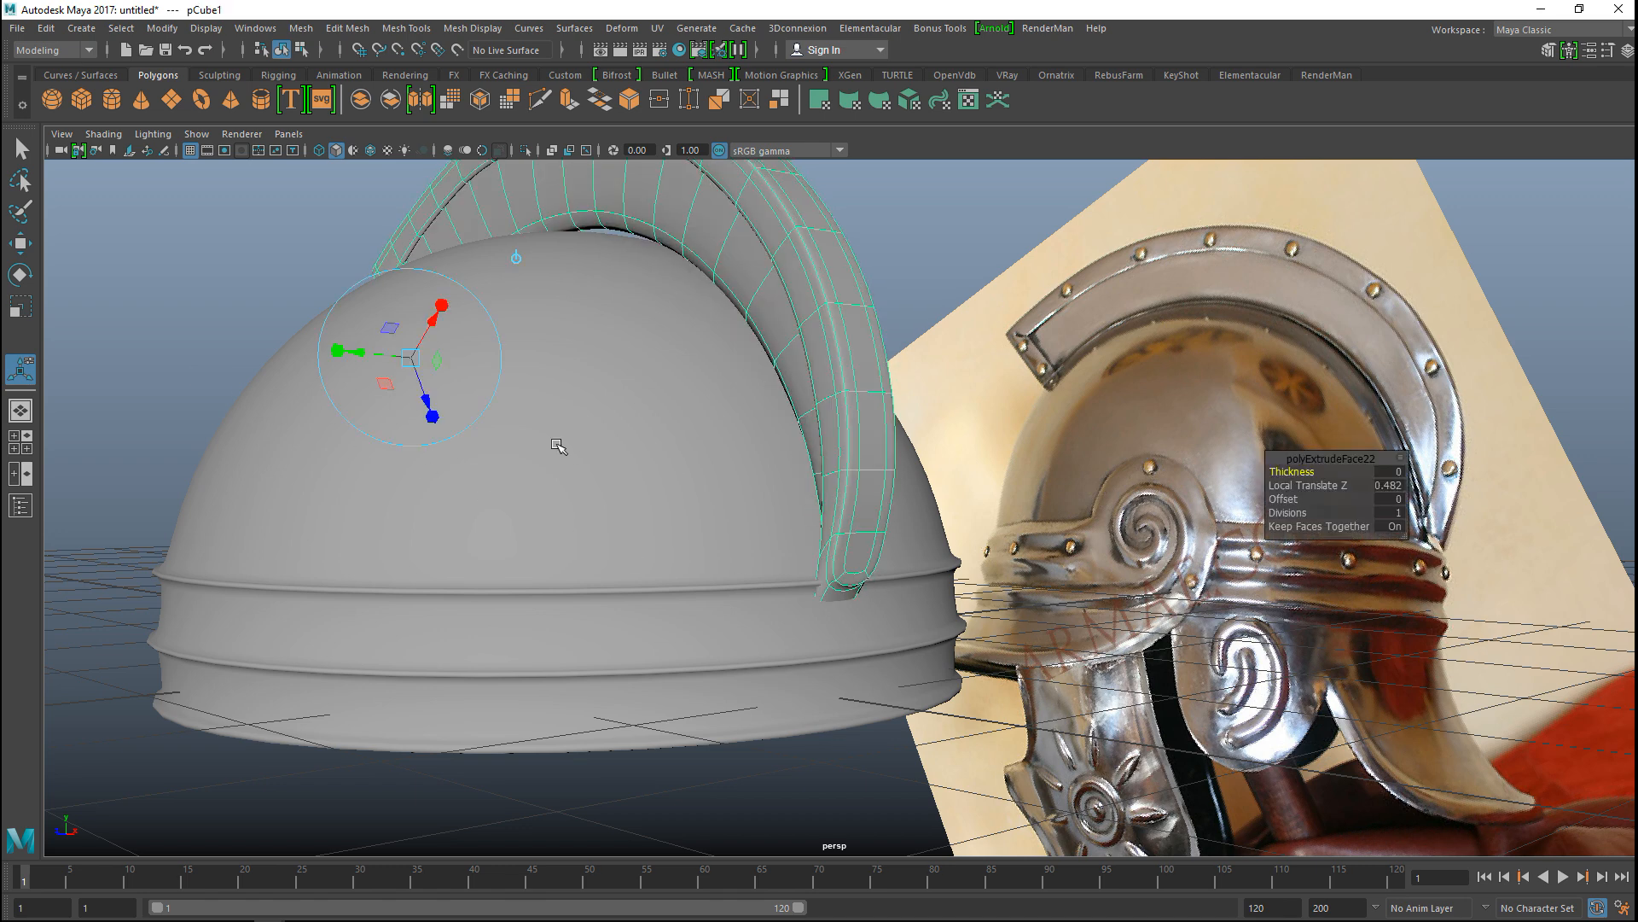
key("1")
left_click_drag(607, 465, 769, 571, "alt")
middle_click_drag(753, 572, 1178, 585, "alt")
right_click_drag(1177, 585, 1142, 609, "alt")
middle_click_drag(1086, 620, 1085, 663, "alt")
left_click_drag(1084, 663, 1035, 651, "alt")
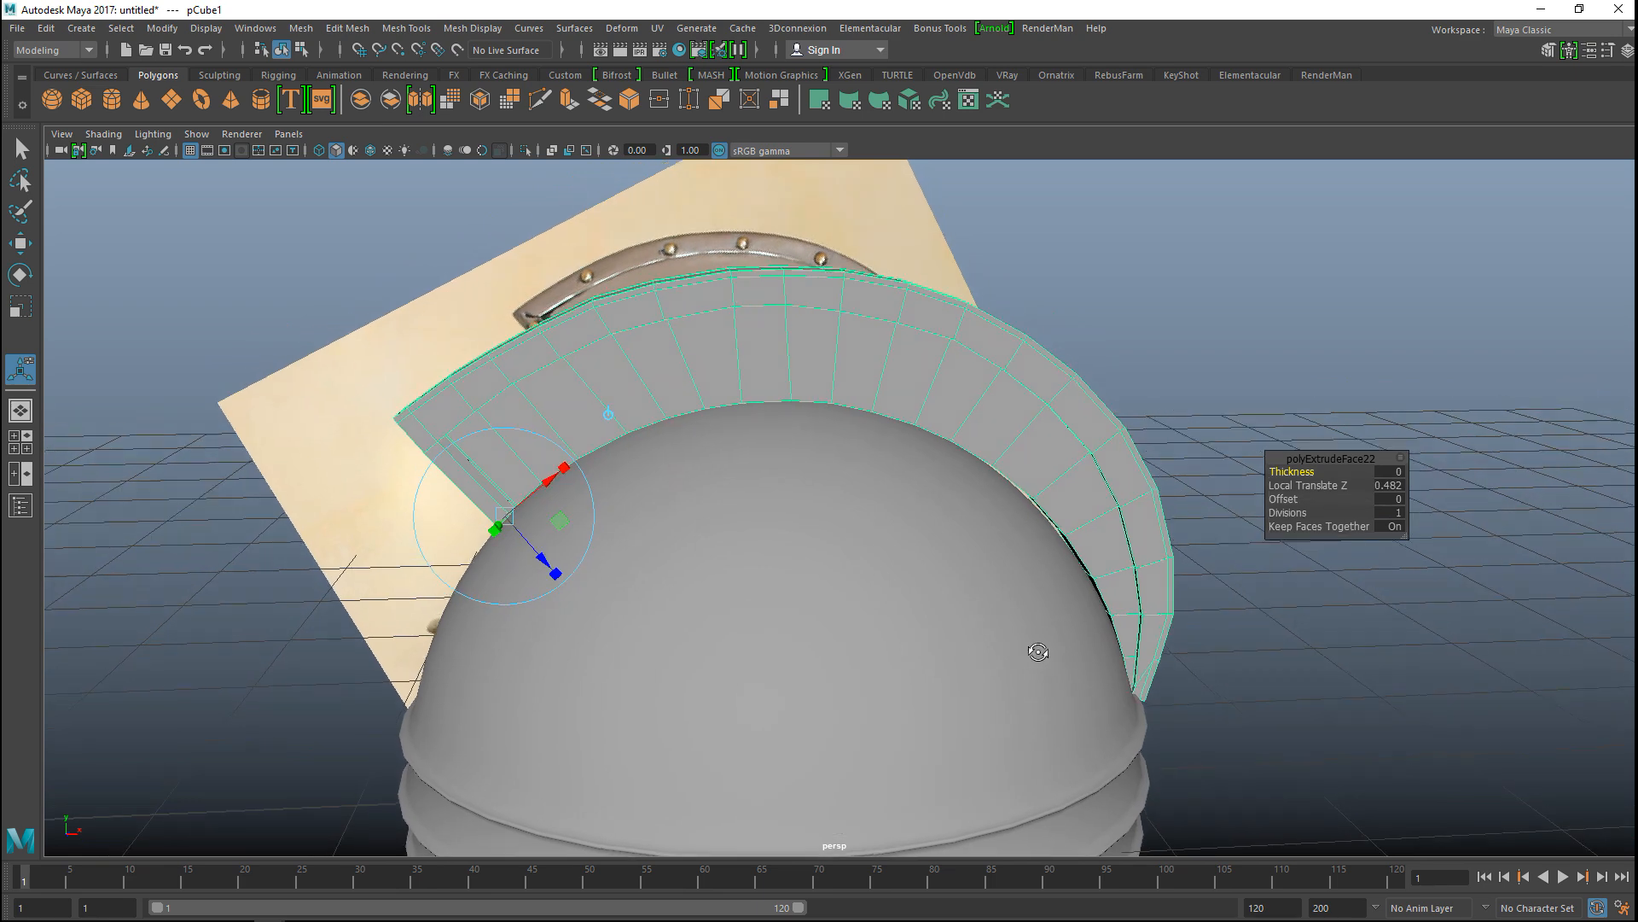
key("3")
Step: Hide the helmet dome so the crest can be edited on its own
left_click(1006, 640)
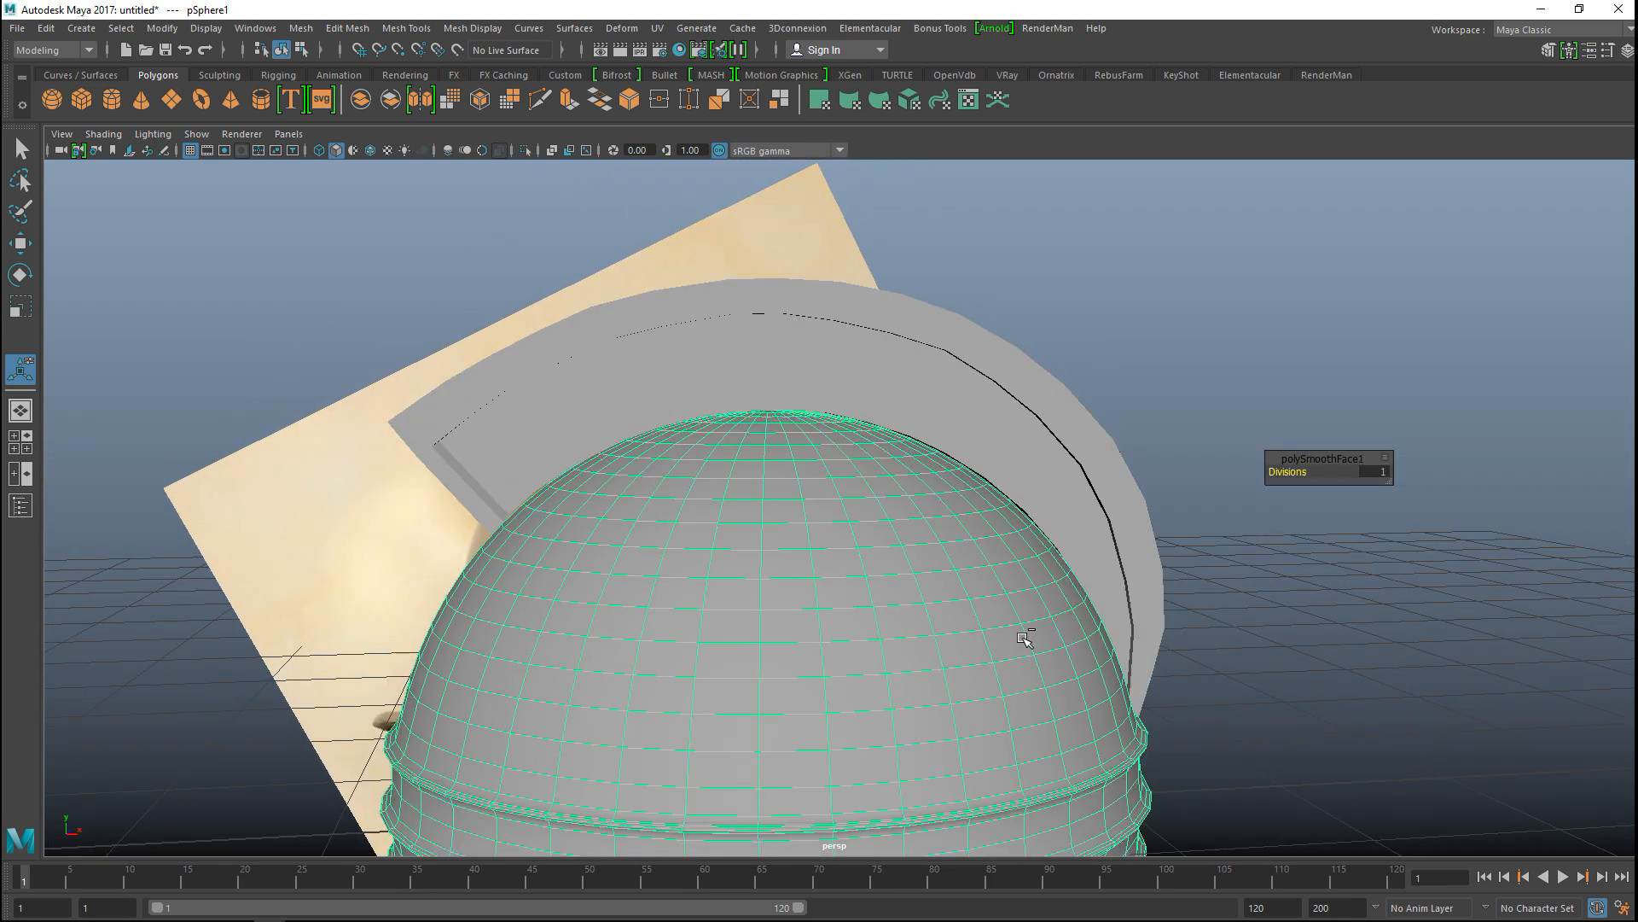
key("ctrl+h")
left_click_drag(717, 660, 783, 656, "alt")
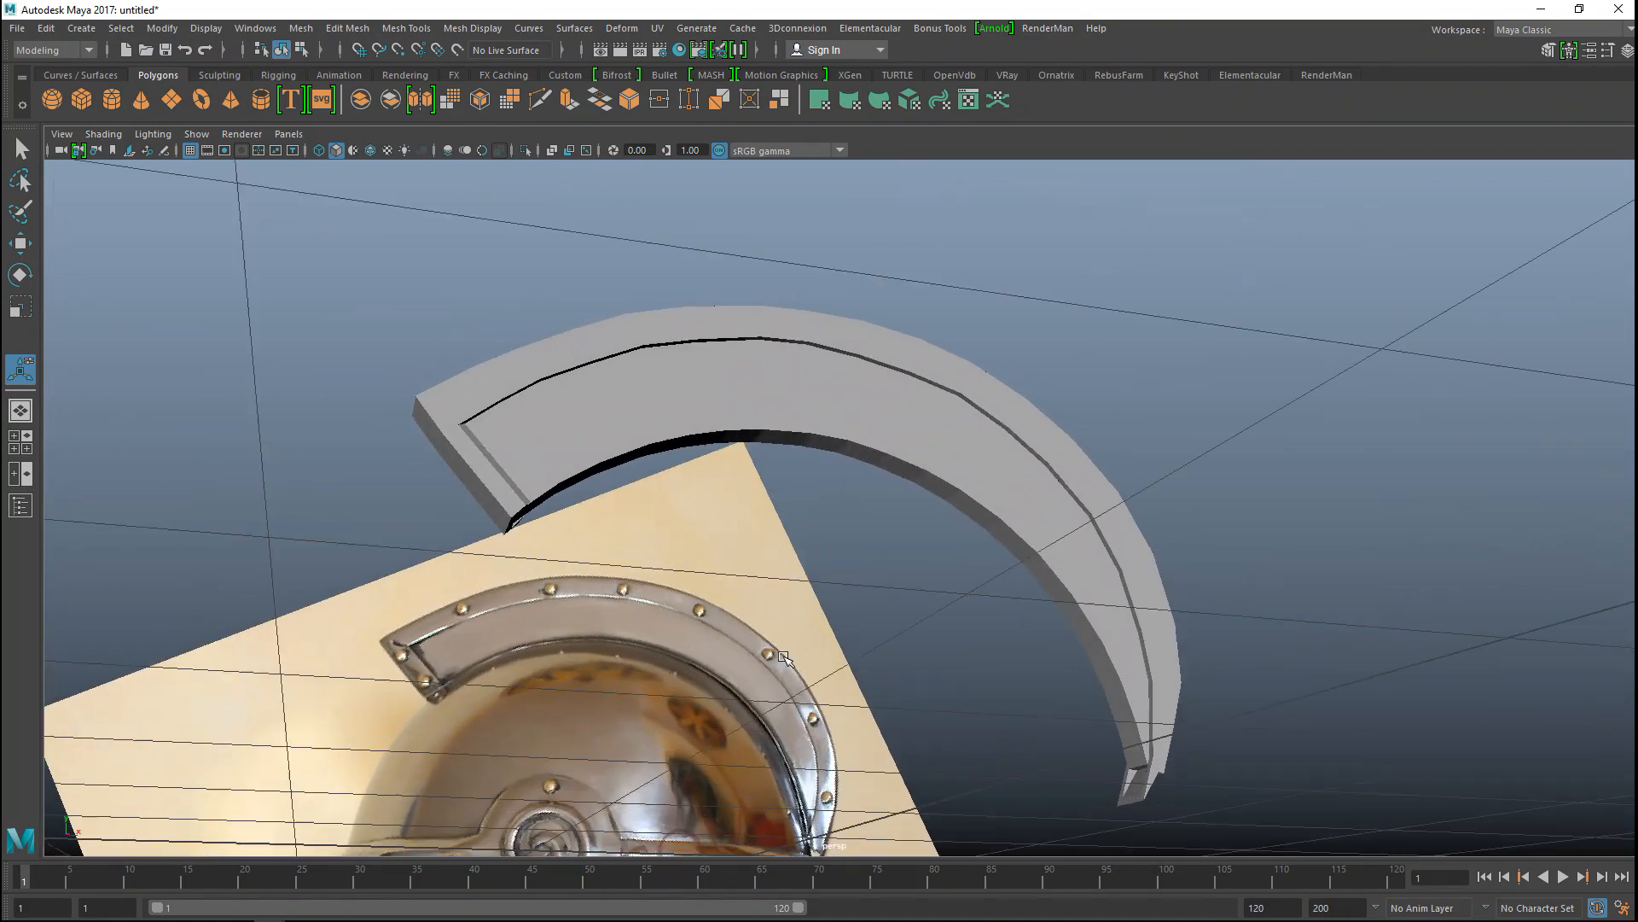
Step: Move the vertices at the lower tip of the crest's rear end upward
left_click(1092, 642)
left_click_drag(1092, 642, 941, 591, "alt")
scroll(1013, 595, "up", 5)
right_click_drag(940, 589, 851, 403)
left_click_drag(823, 629, 940, 715)
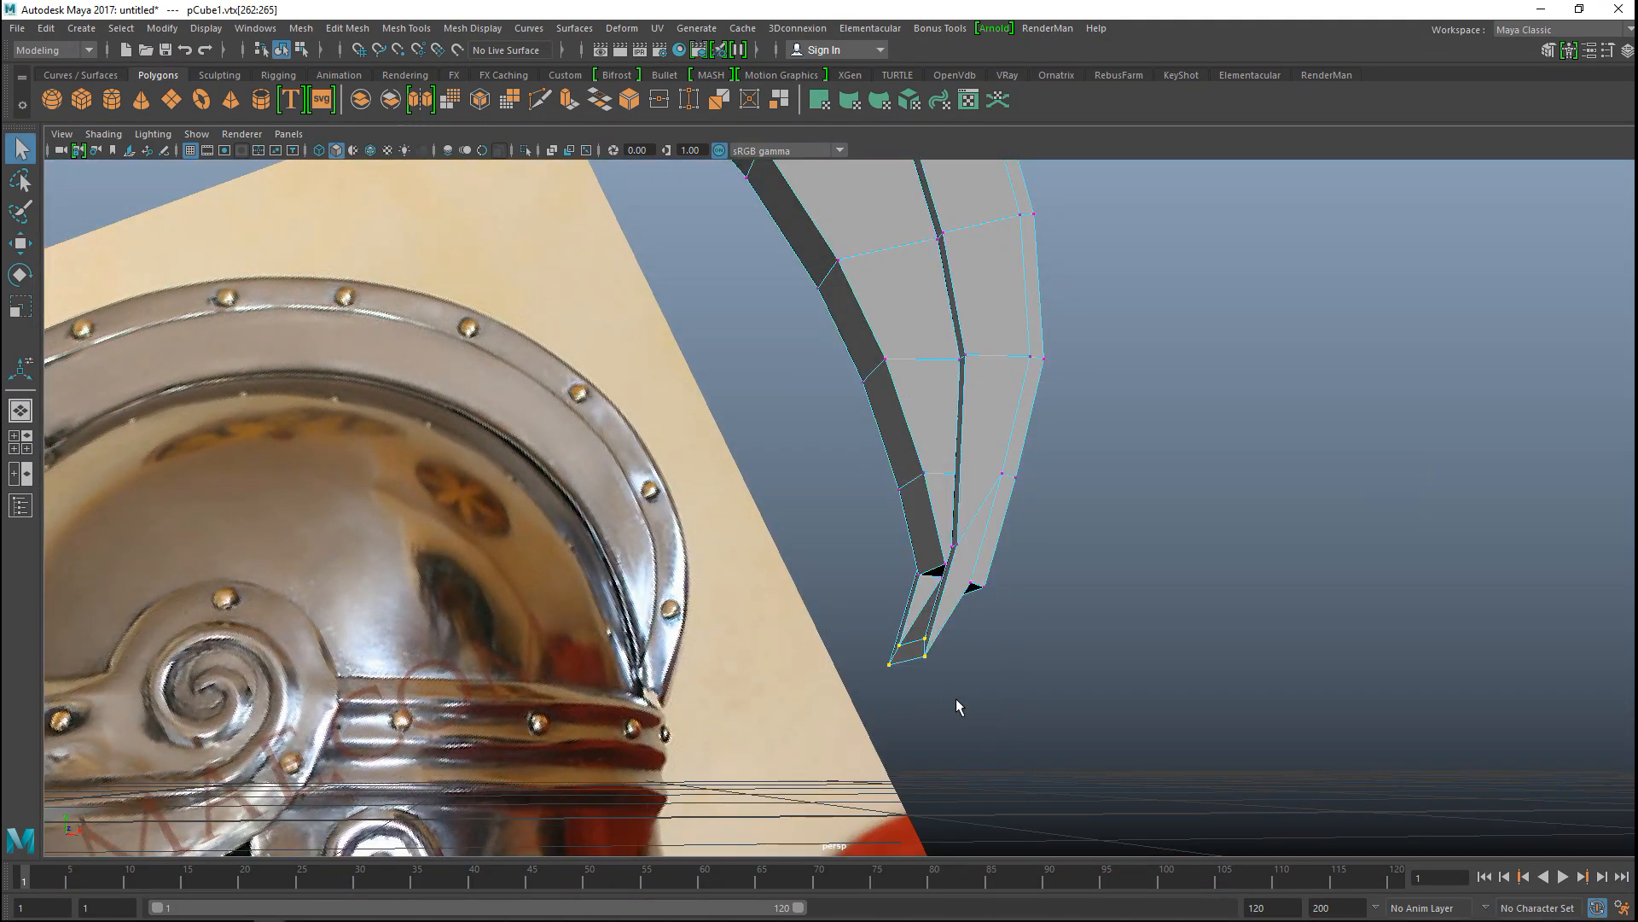
key("w")
left_click_drag(907, 569, 907, 476)
left_click_drag(988, 560, 900, 662)
Step: Insert edge loops along the inner curved edge of the crest to support its smoothing
middle_click_drag(899, 662, 923, 734, "alt")
scroll(925, 680, "up", 5)
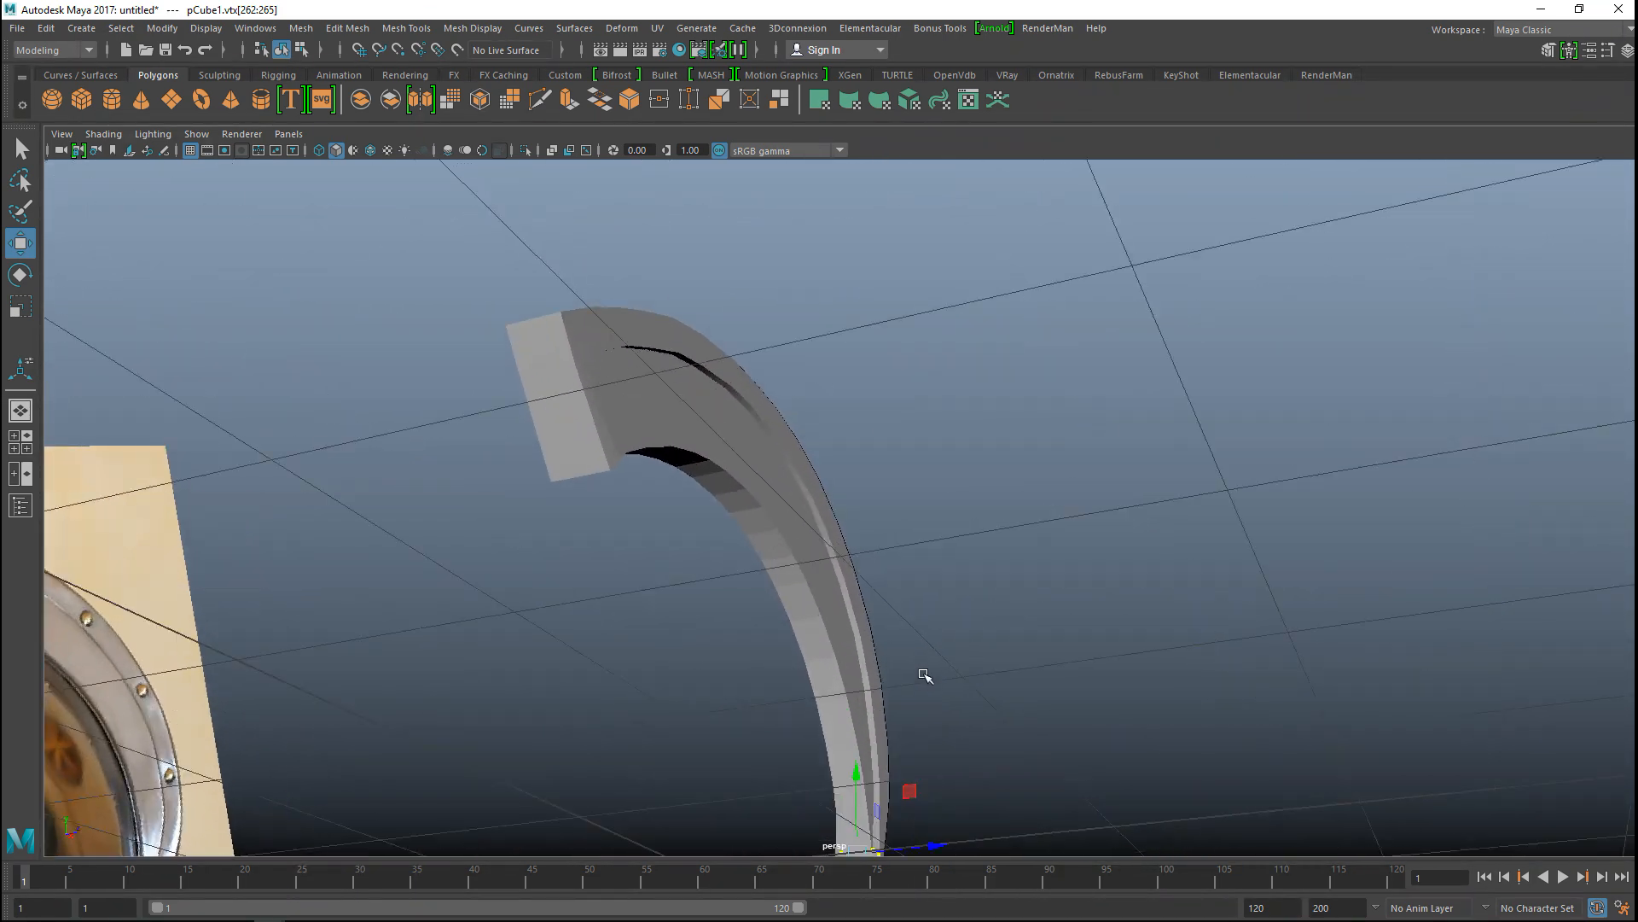
left_click(680, 460)
right_click_drag(666, 468, 667, 534)
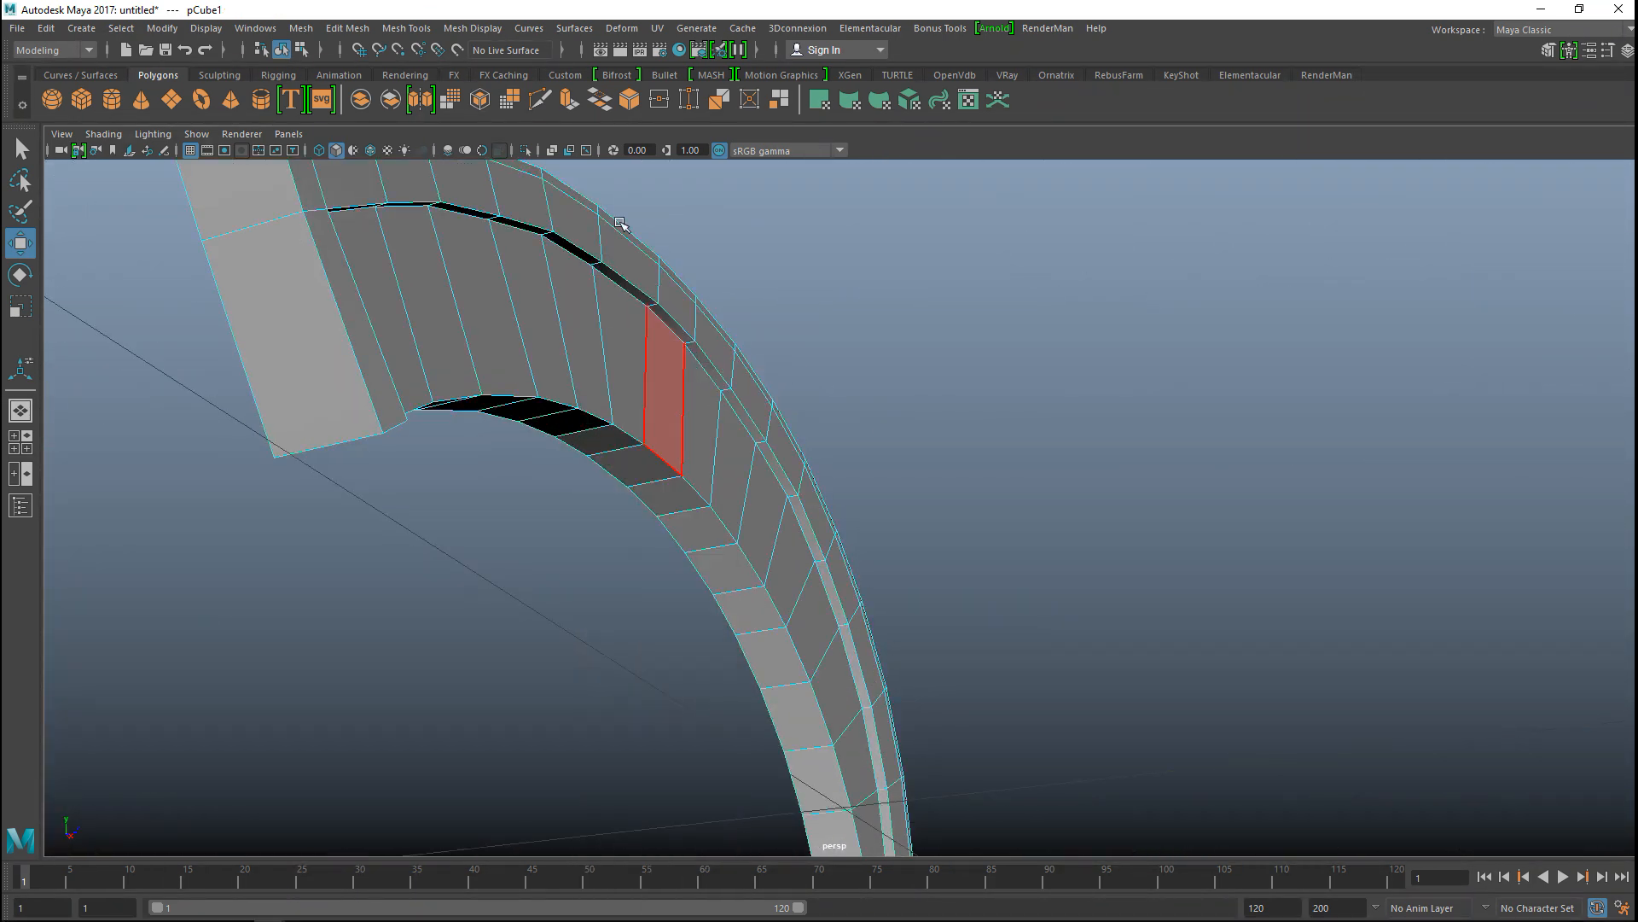
left_click(423, 28)
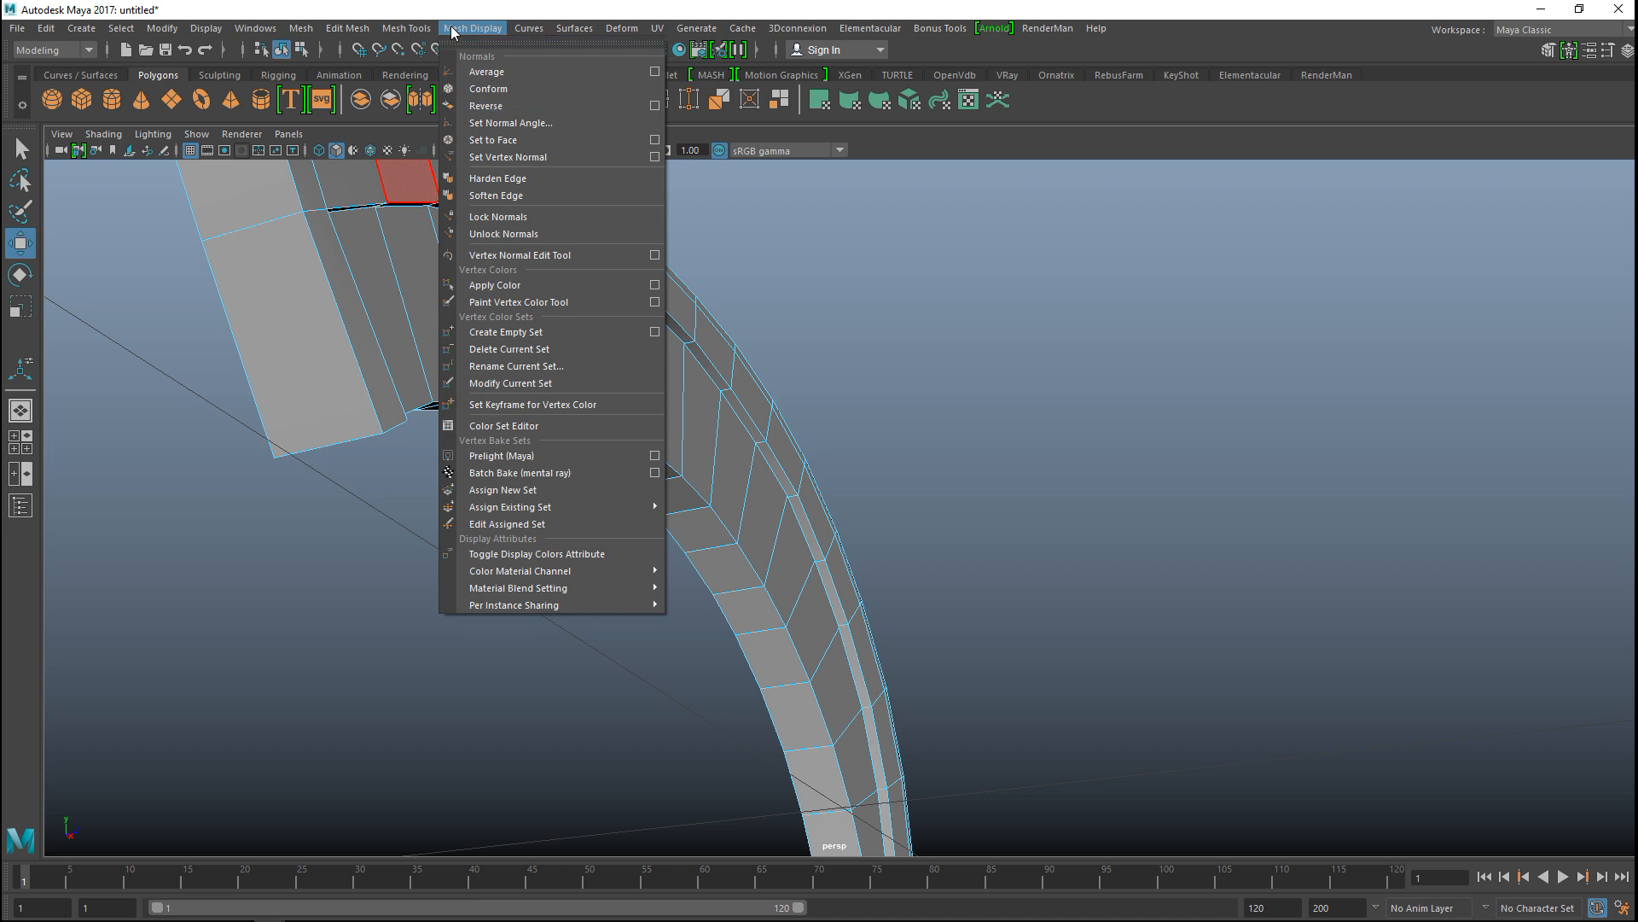
left_click(460, 157)
scroll(582, 574, "up", 3)
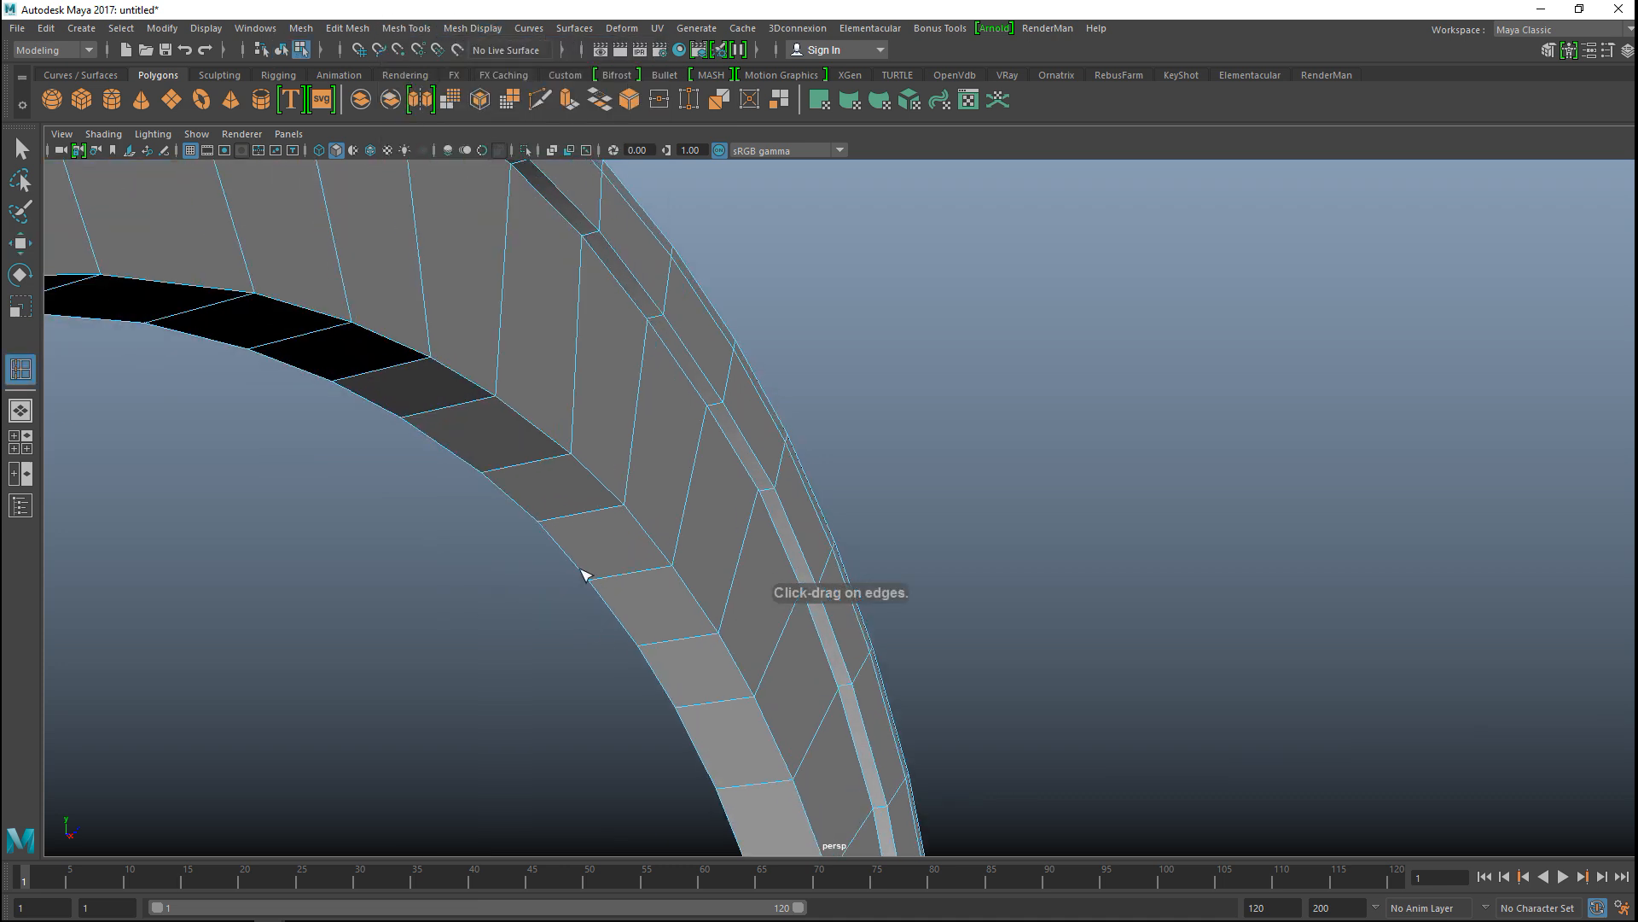
left_click_drag(544, 463, 488, 480)
left_click_drag(746, 578, 764, 600, "alt")
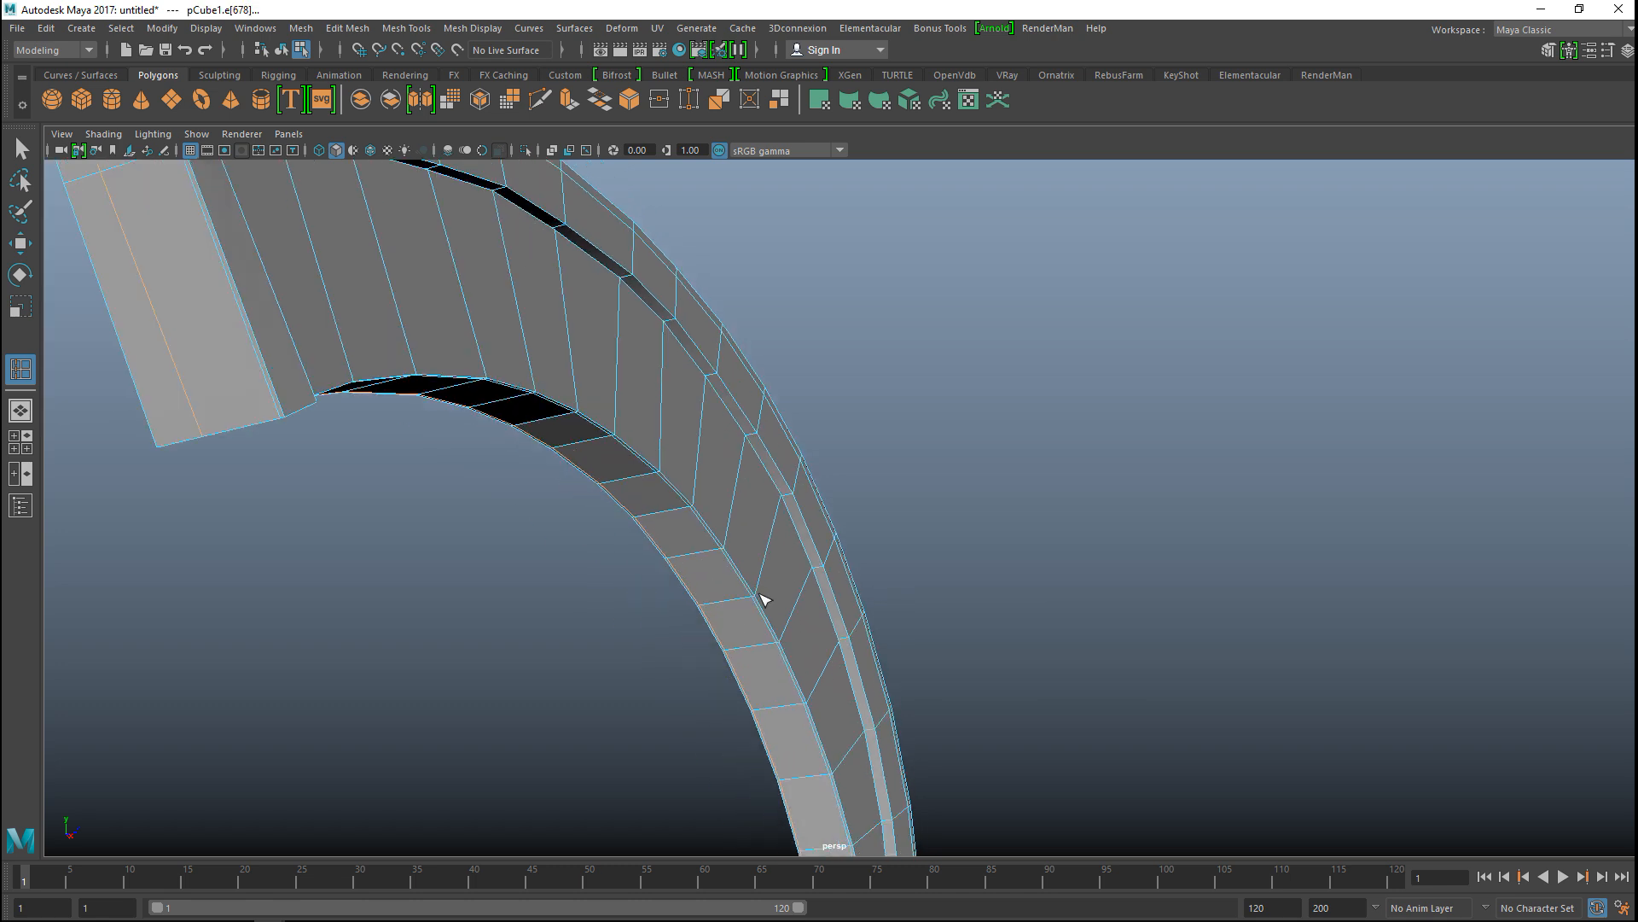
Step: Inspect the whole crest in smooth preview against the reference image, then restore the unsmoothed display
key("q")
right_click_drag(592, 305, 679, 286)
key("3")
left_click(853, 410)
left_click_drag(877, 420, 802, 651, "alt")
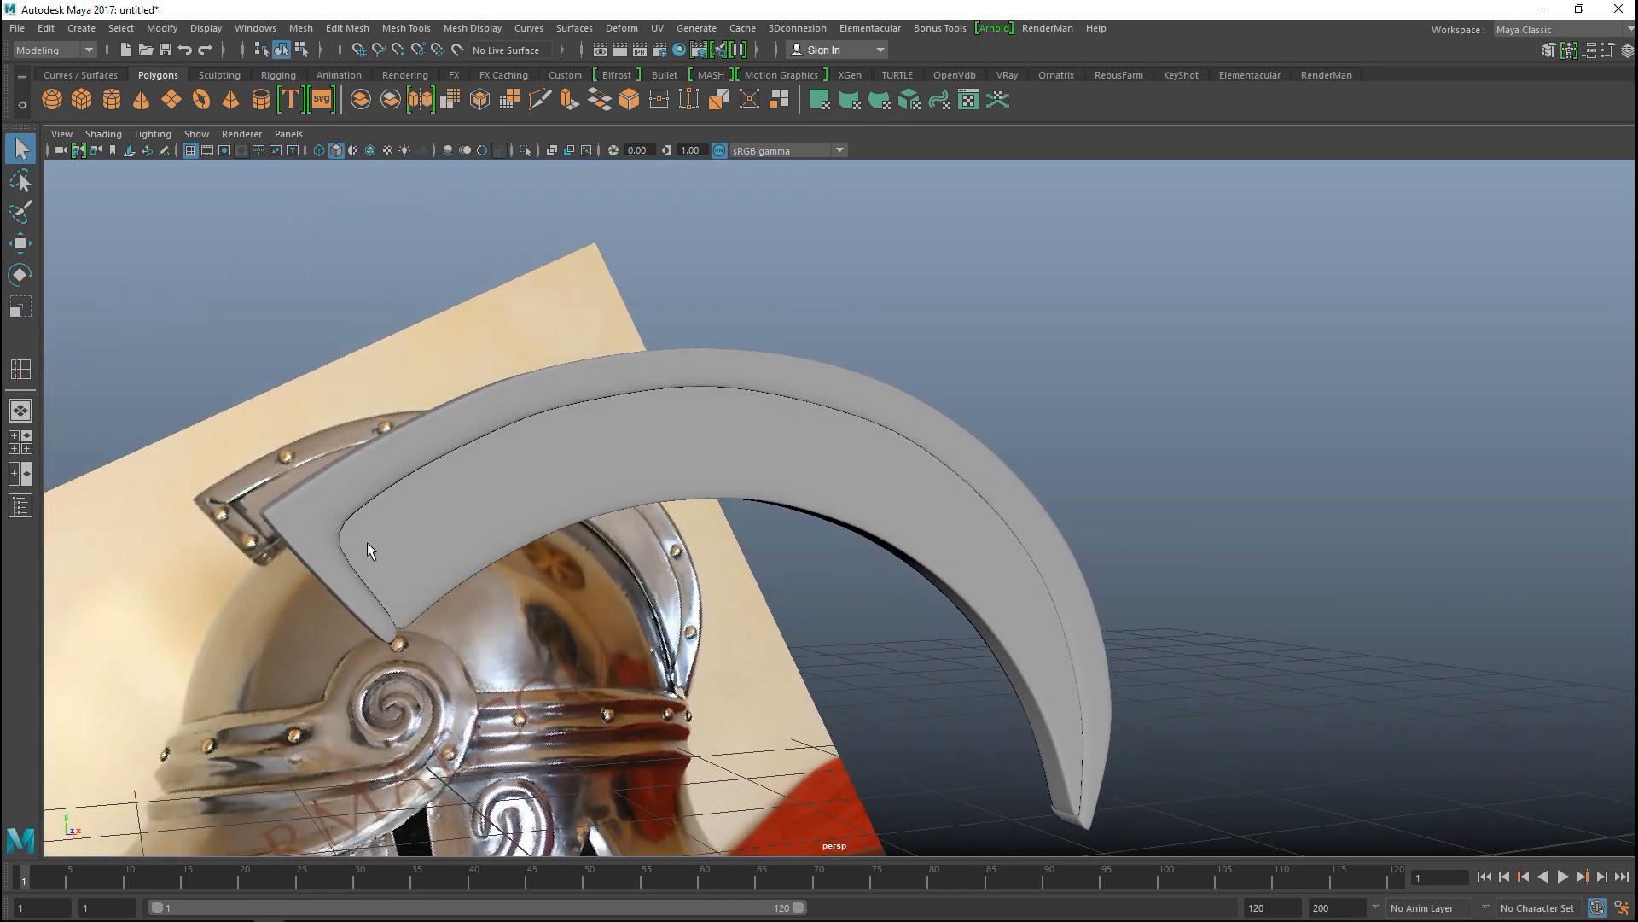
left_click(464, 488)
key("1")
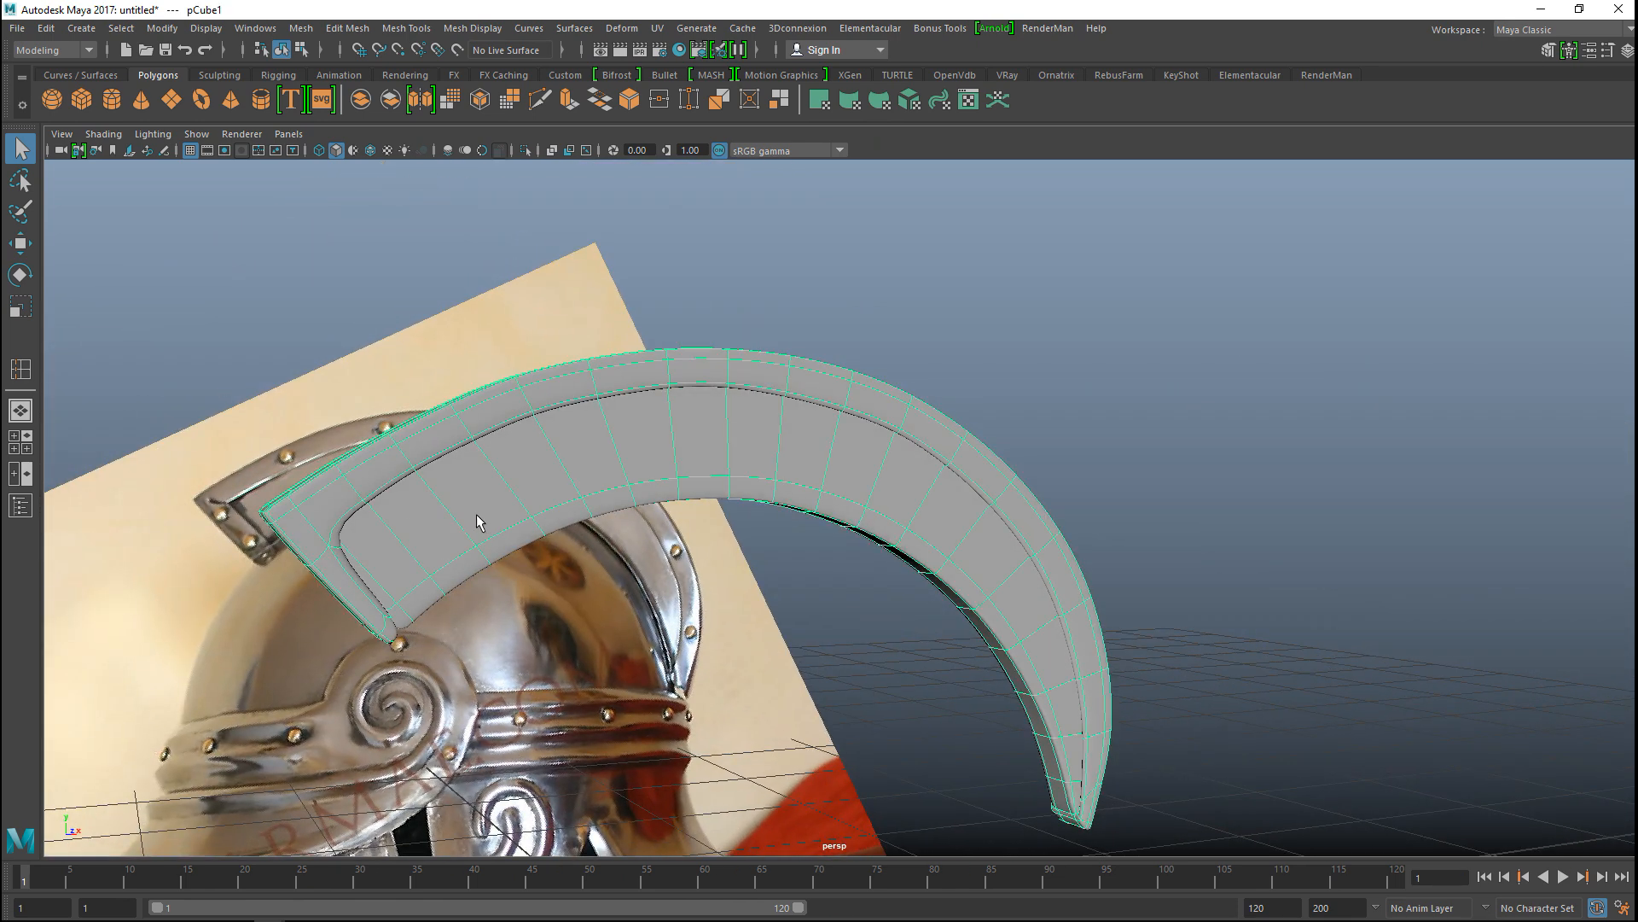
Step: Insert edge loops across the crest's front end, close to the inner edge of the raised rim
middle_click_drag(468, 572, 1165, 626, "alt")
scroll(1032, 619, "up", 3)
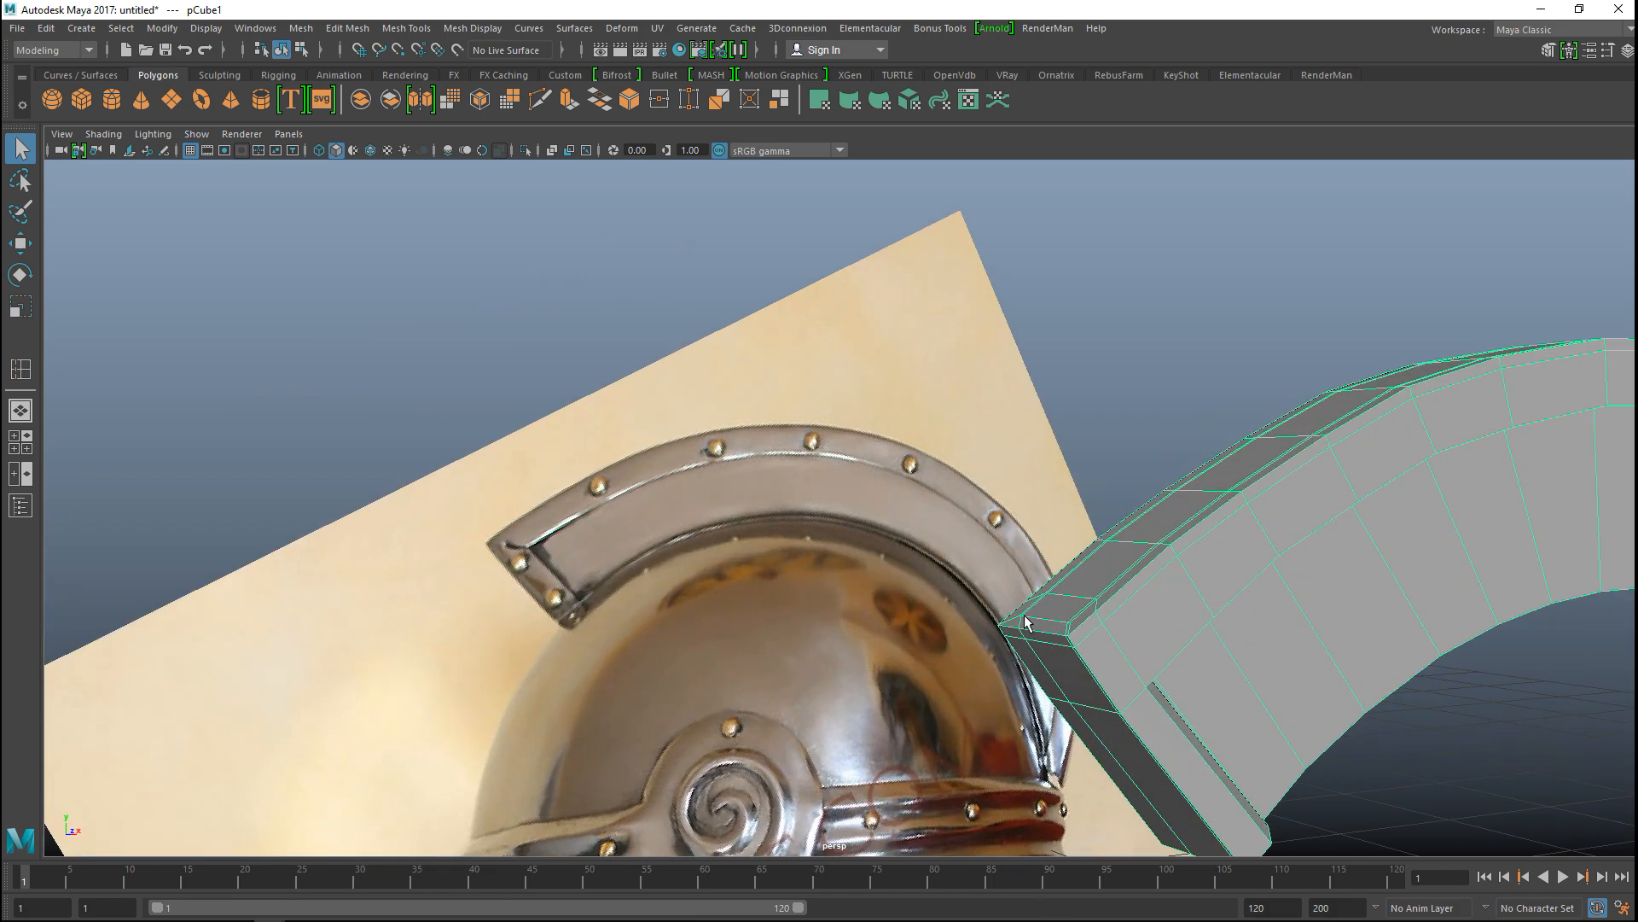
left_click_drag(1032, 626, 687, 482, "alt")
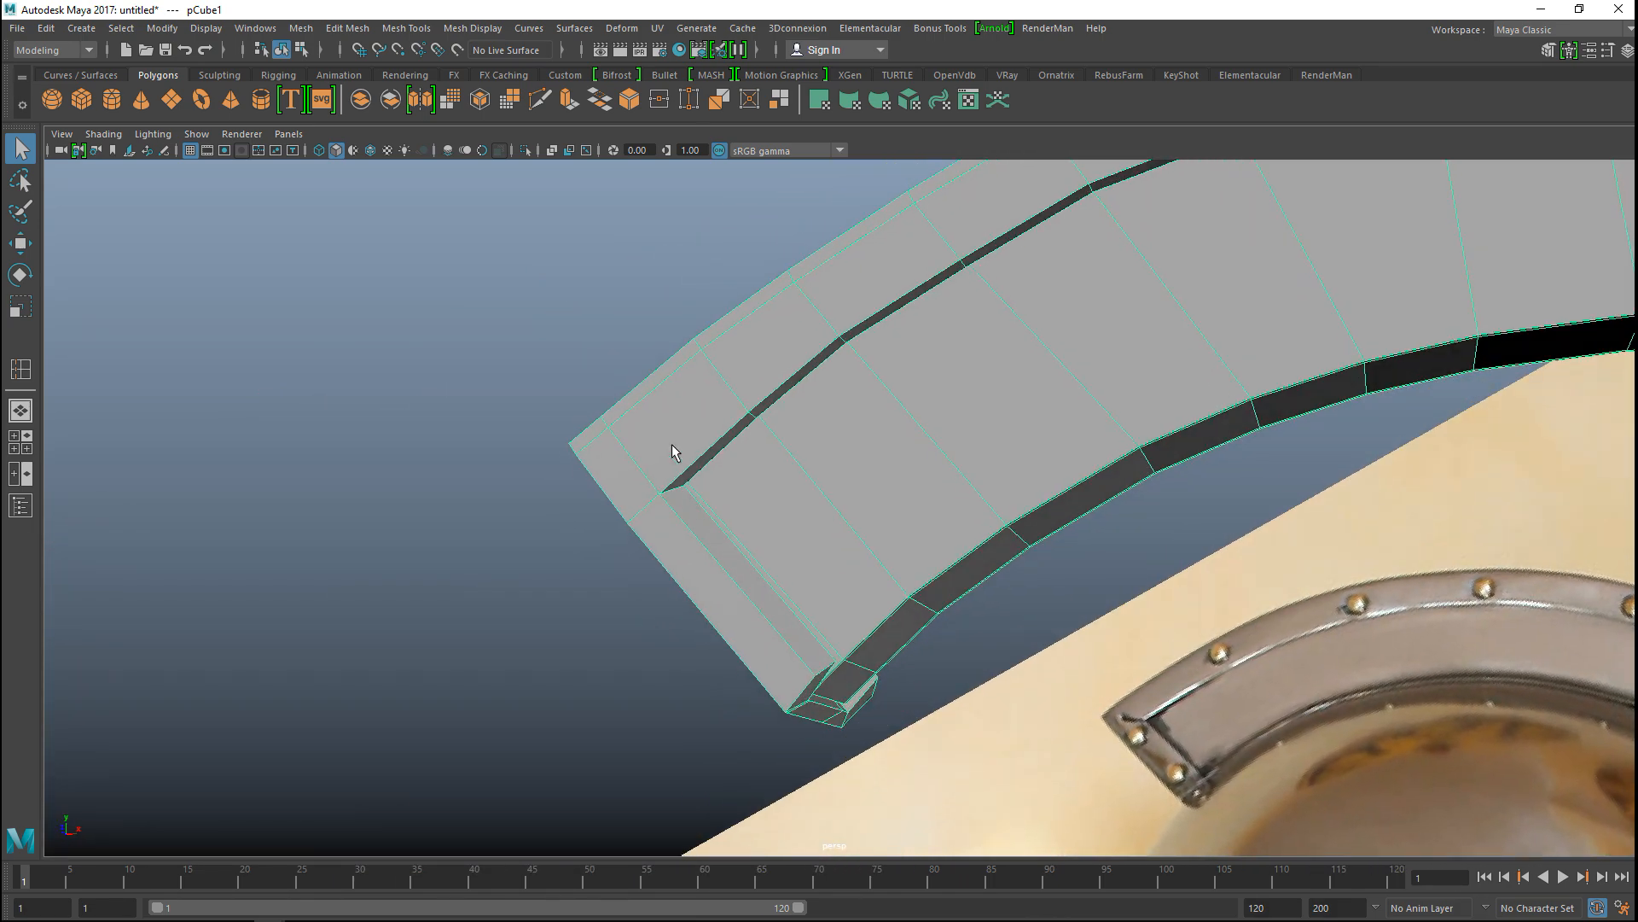
left_click(408, 28)
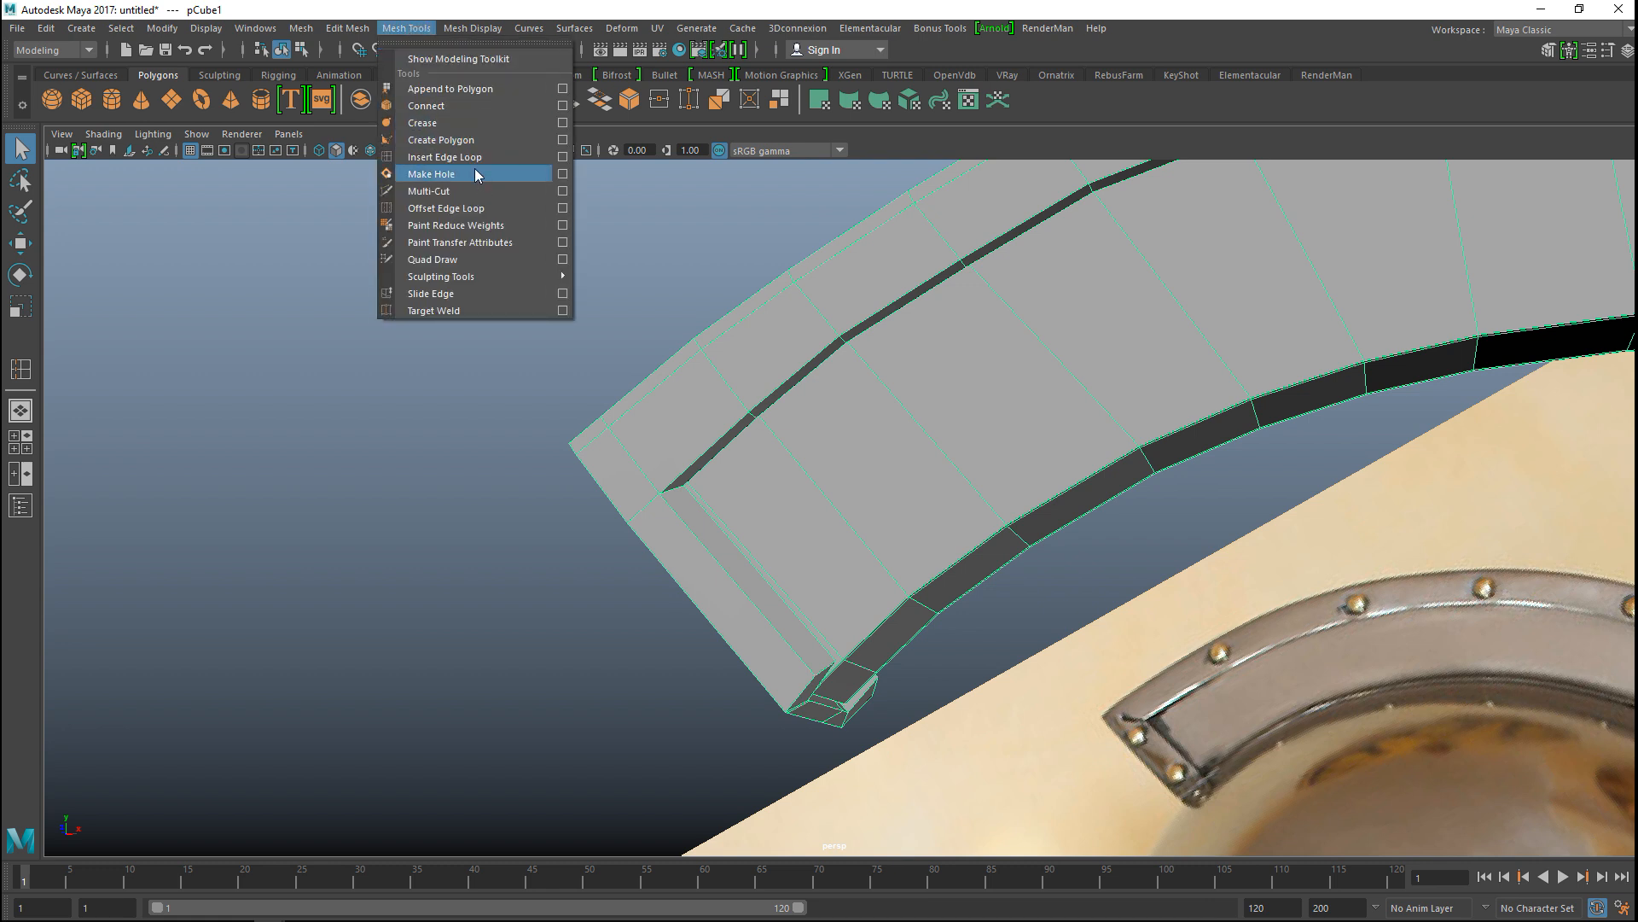
left_click(475, 158)
scroll(625, 512, "up", 5)
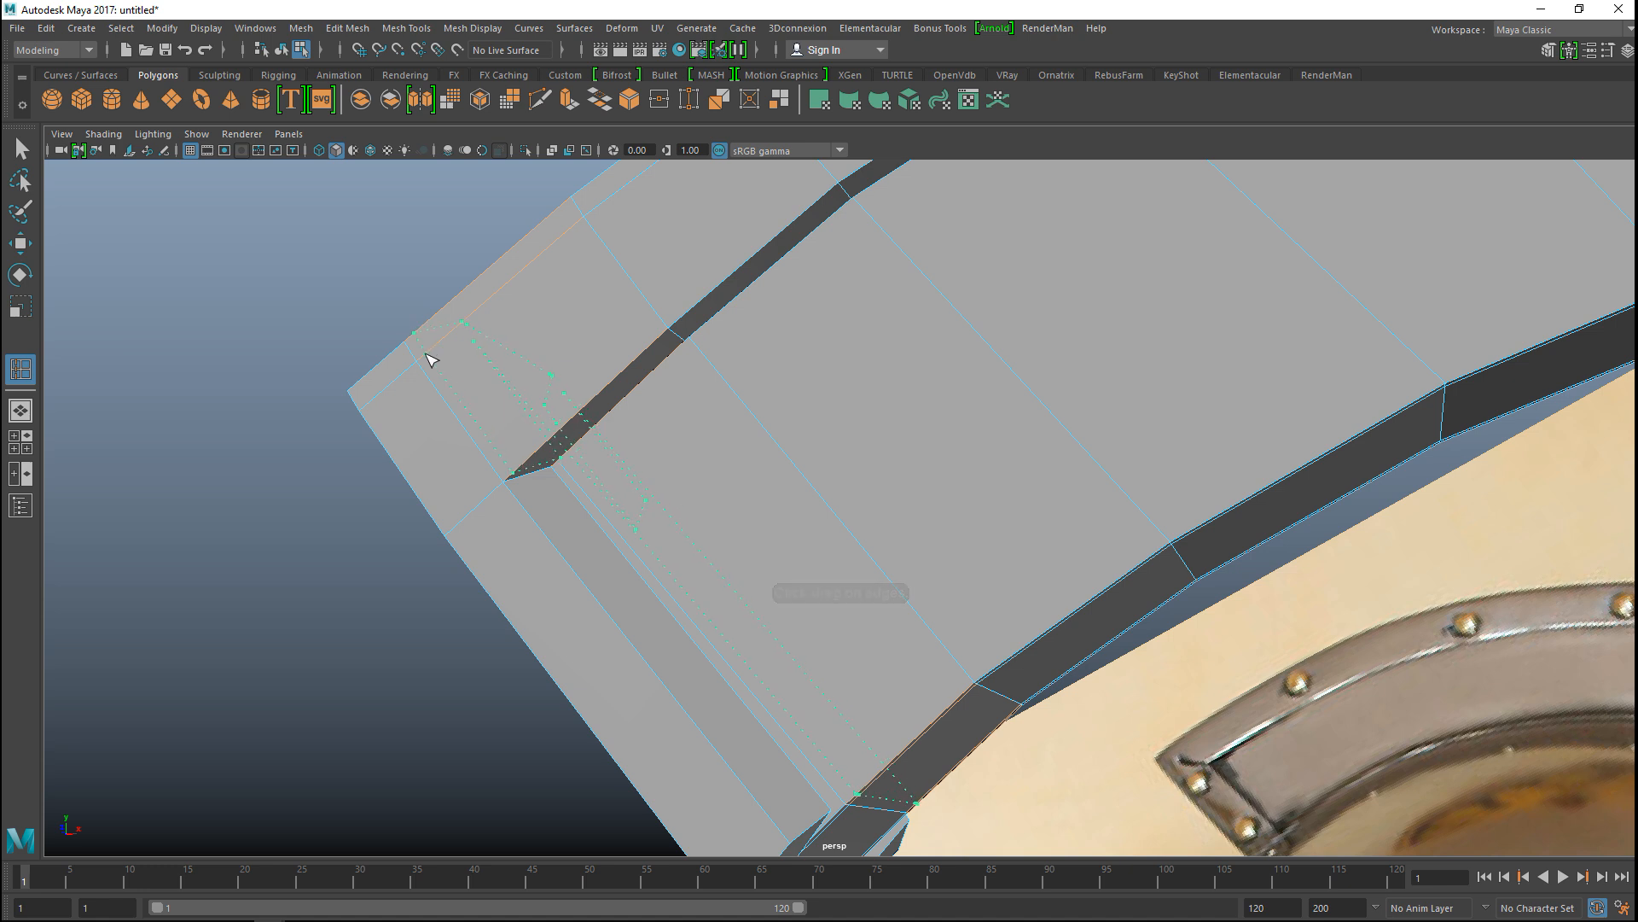
left_click(426, 365)
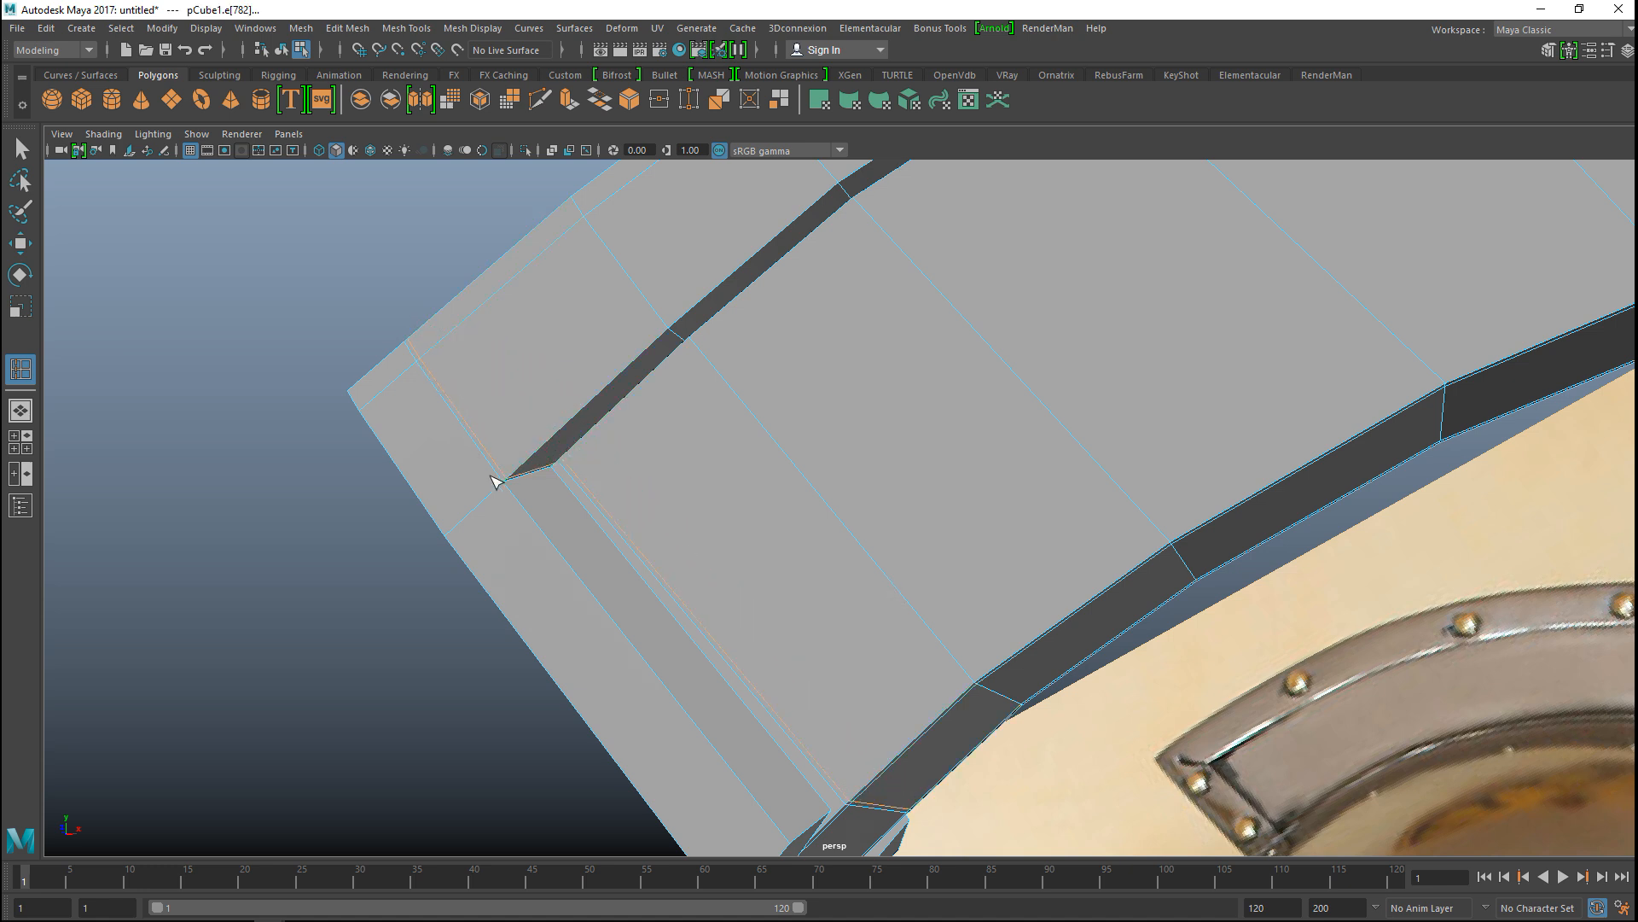
left_click(811, 796)
Step: Examine the crest's front corner in smooth preview and return it to the unsmoothed display
key("q")
right_click_drag(487, 363, 539, 392)
key("3")
left_click(482, 424)
middle_click_drag(655, 570, 589, 431, "alt")
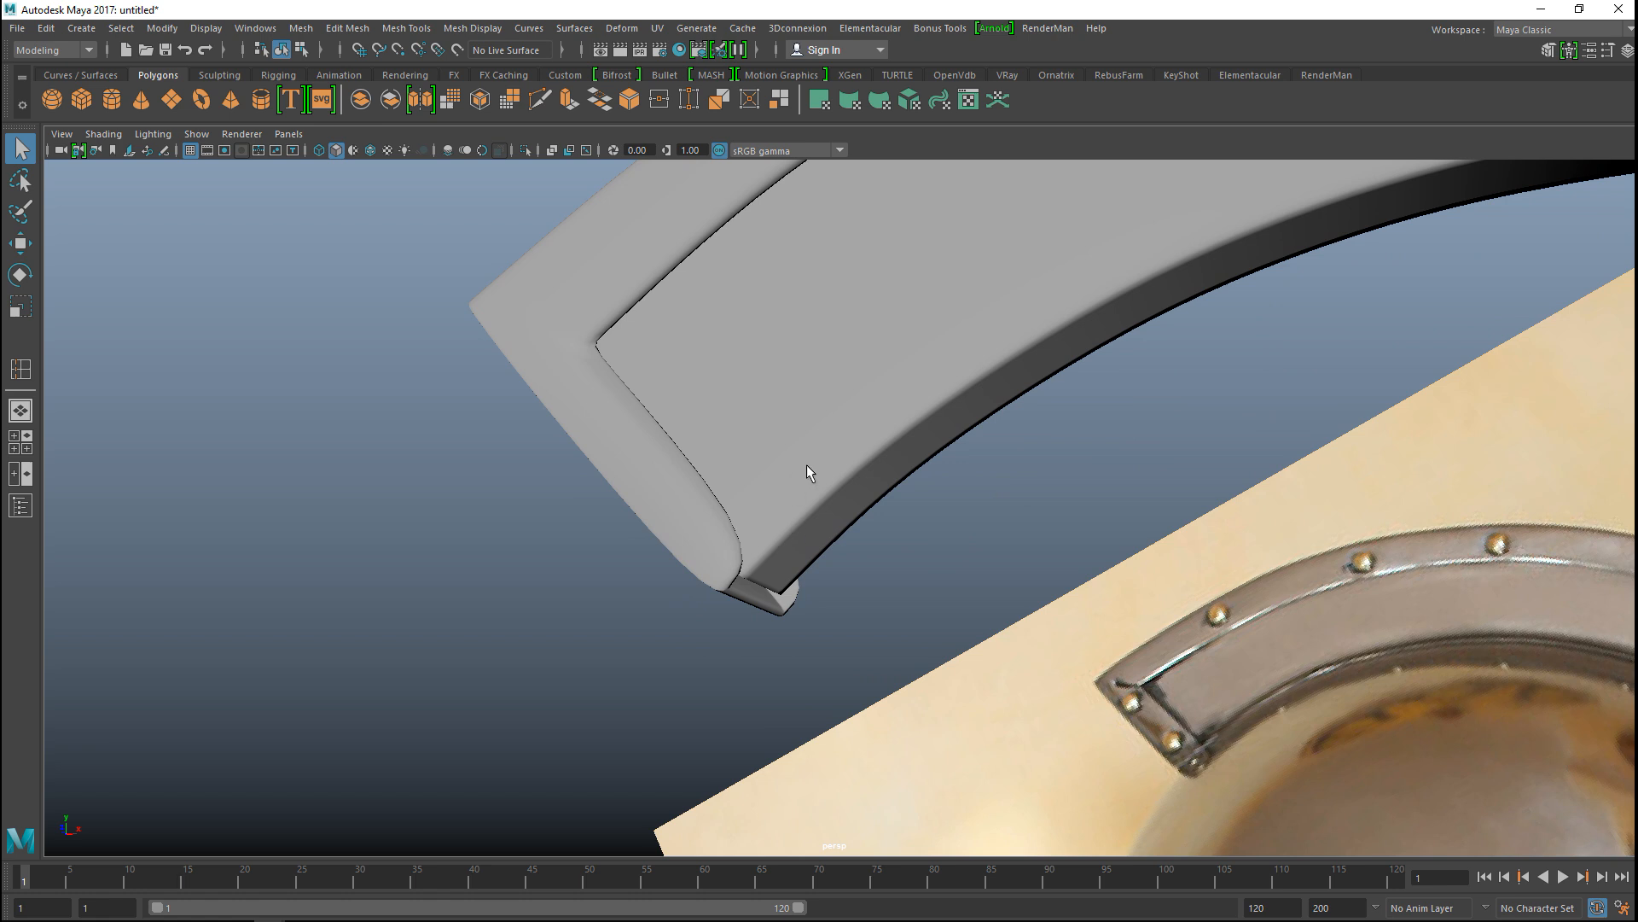
left_click(808, 471)
key("1")
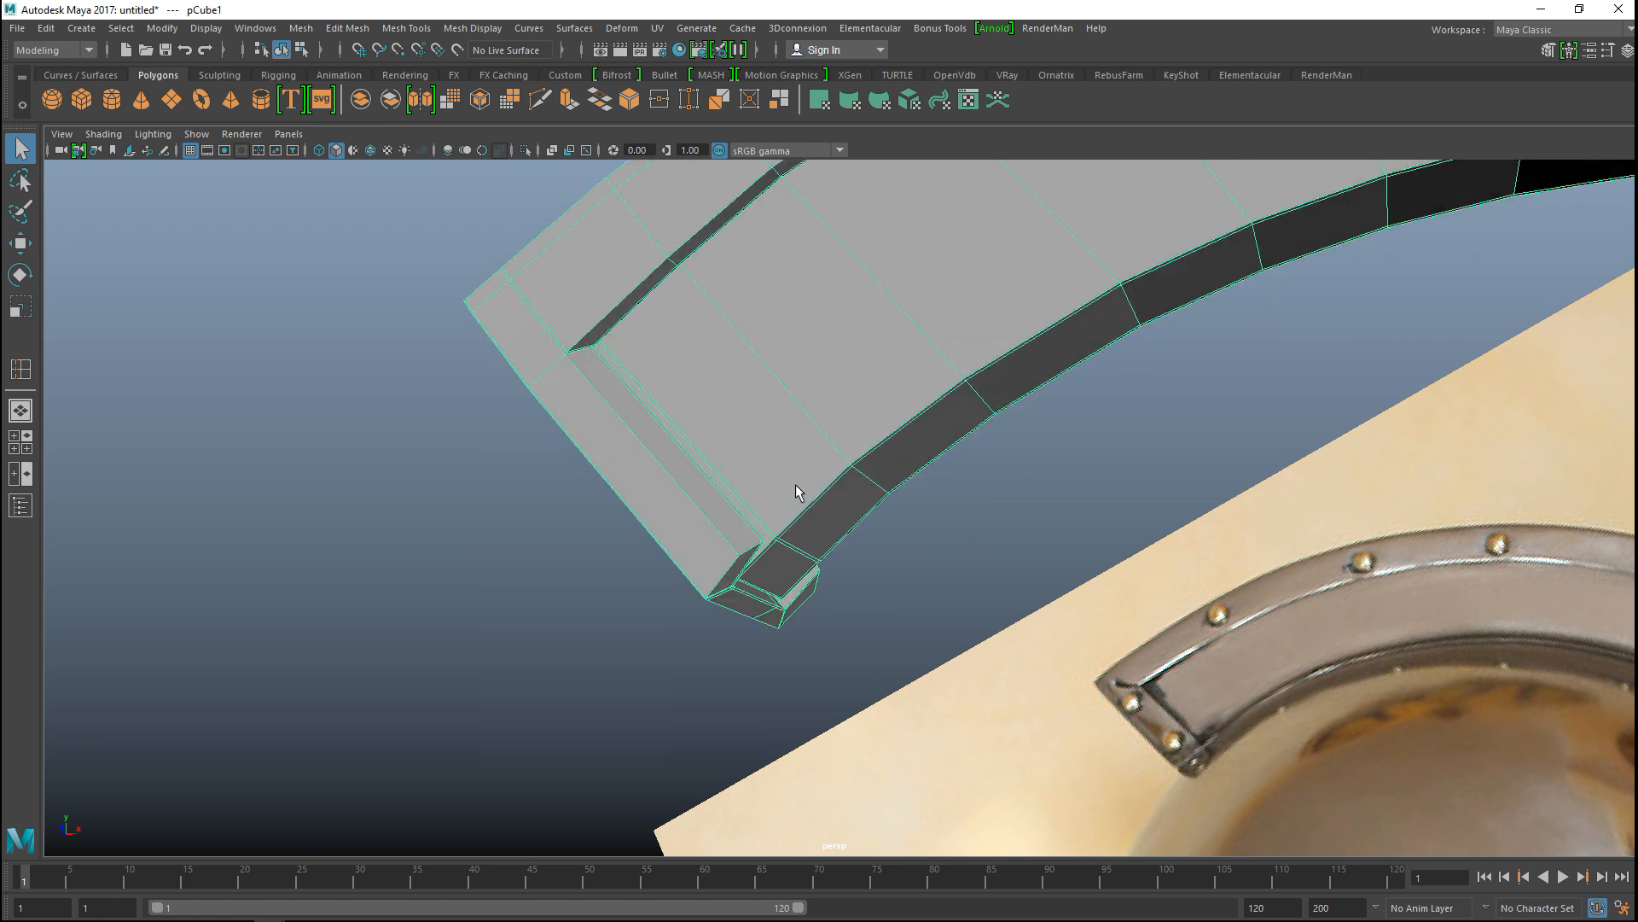
Step: Insert an edge loop at the lower corner of the crest's front rim and view the crest in smooth preview
left_click(362, 29)
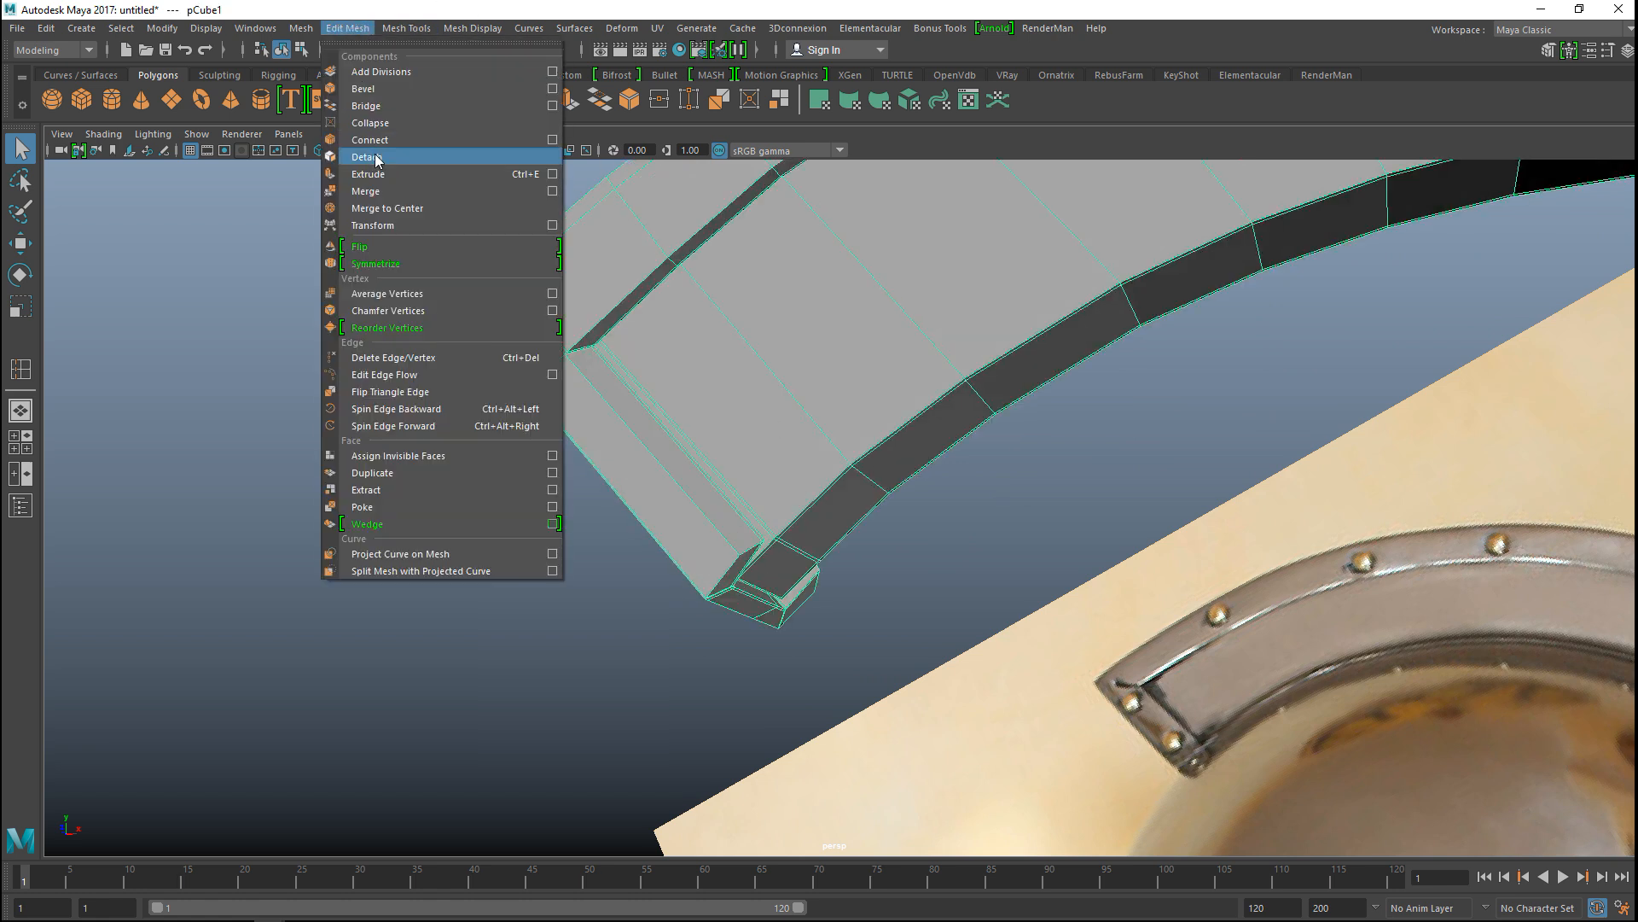
left_click(476, 154)
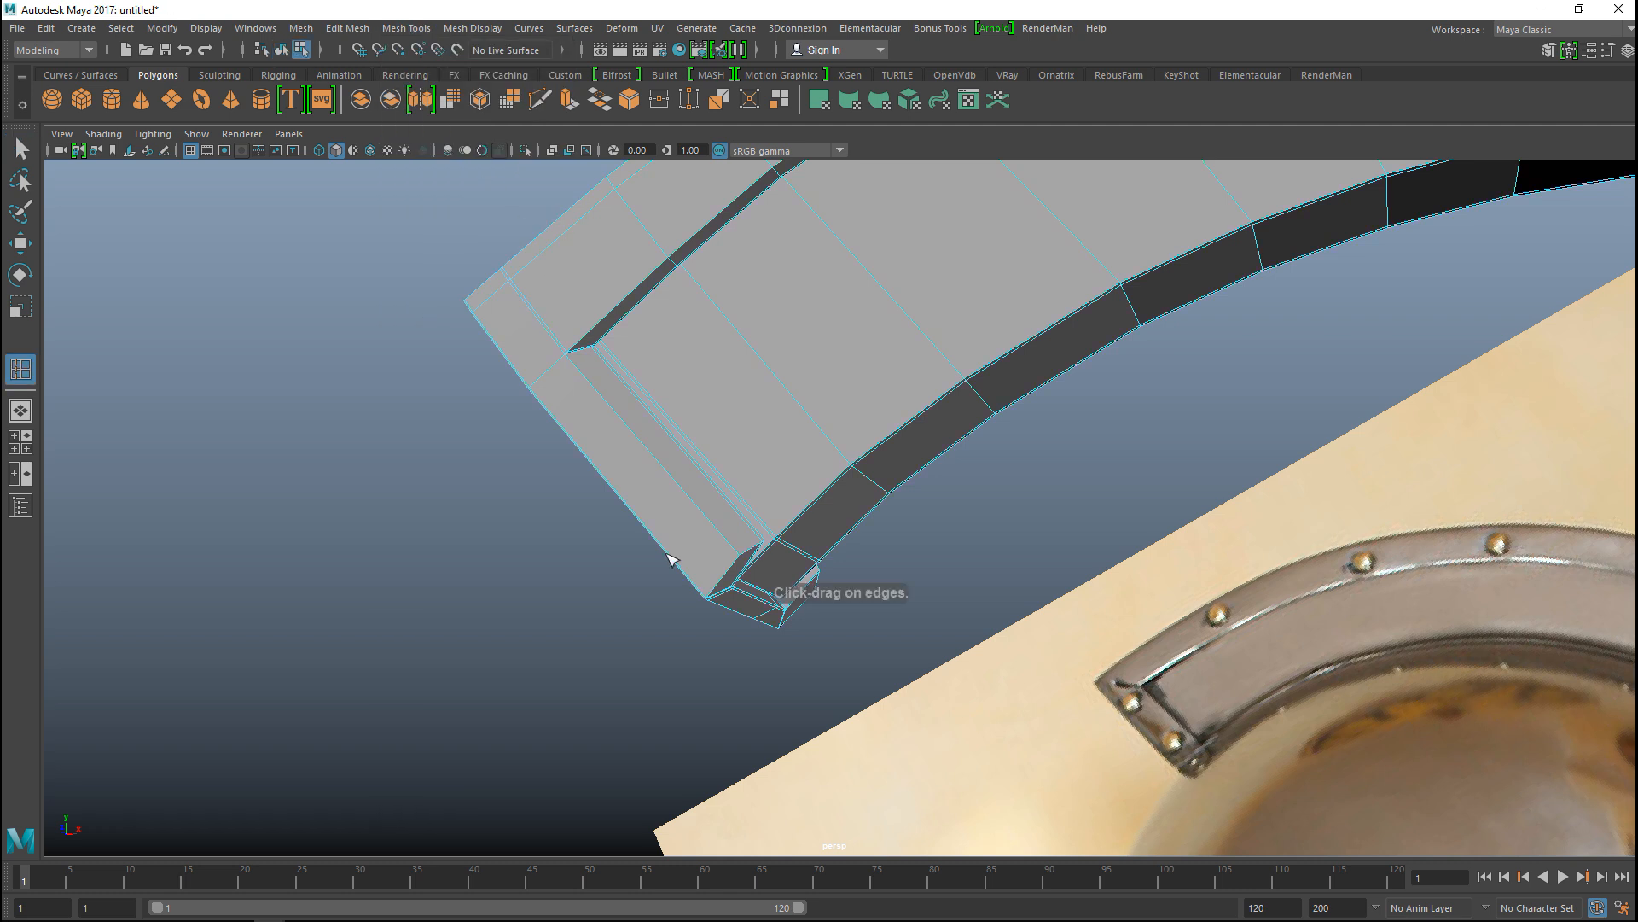
scroll(657, 559, "up", 5)
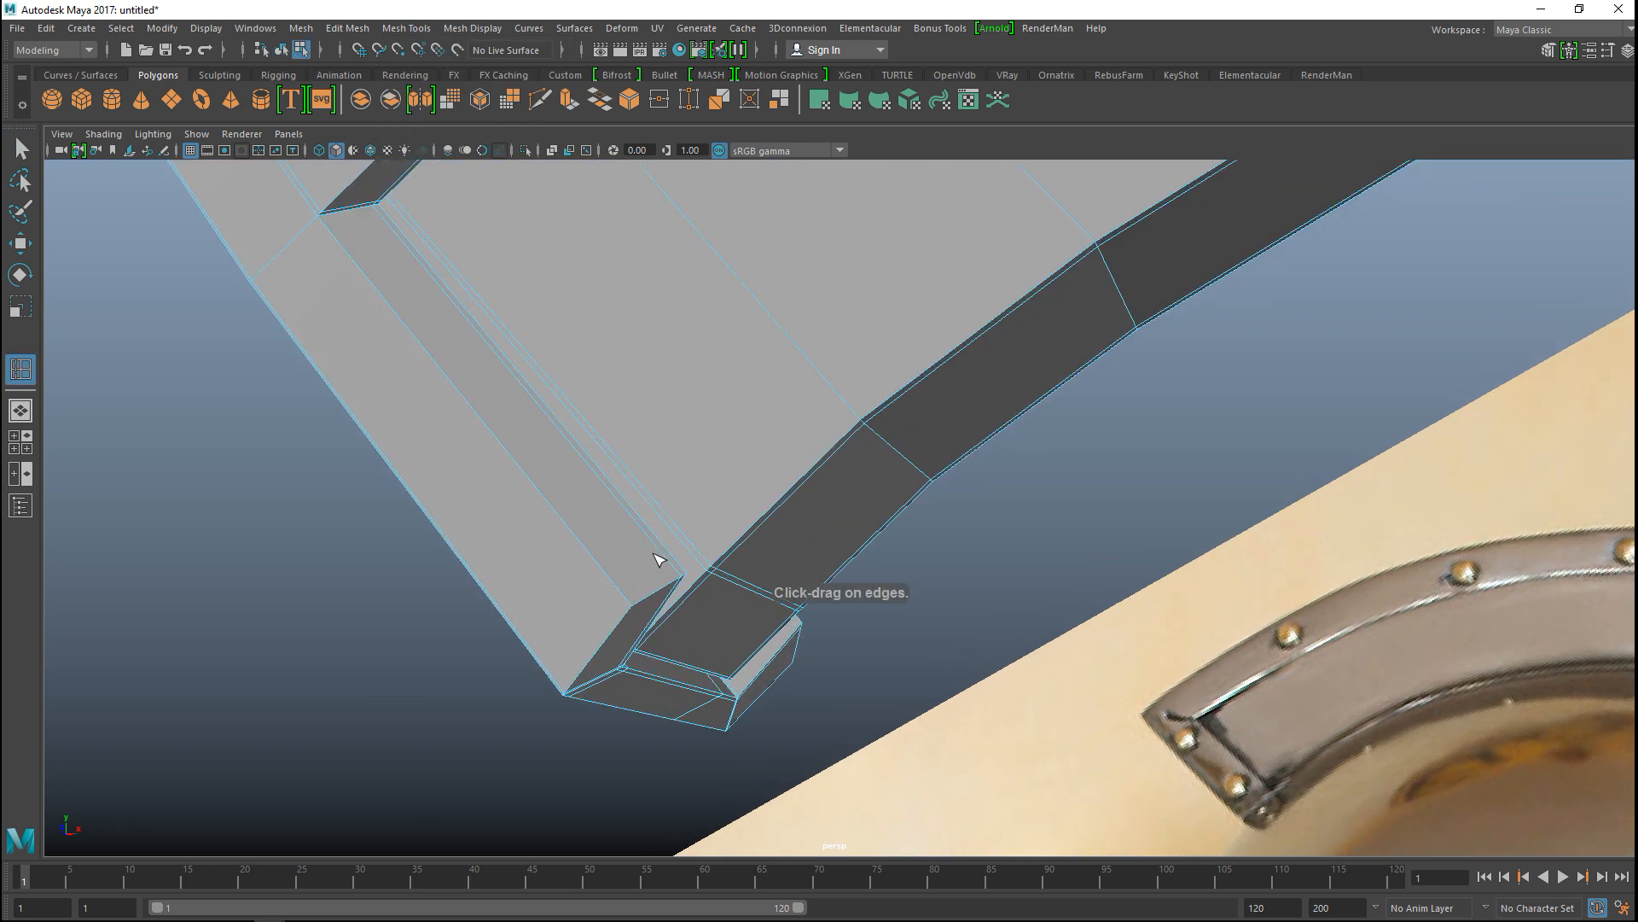
left_click(629, 608)
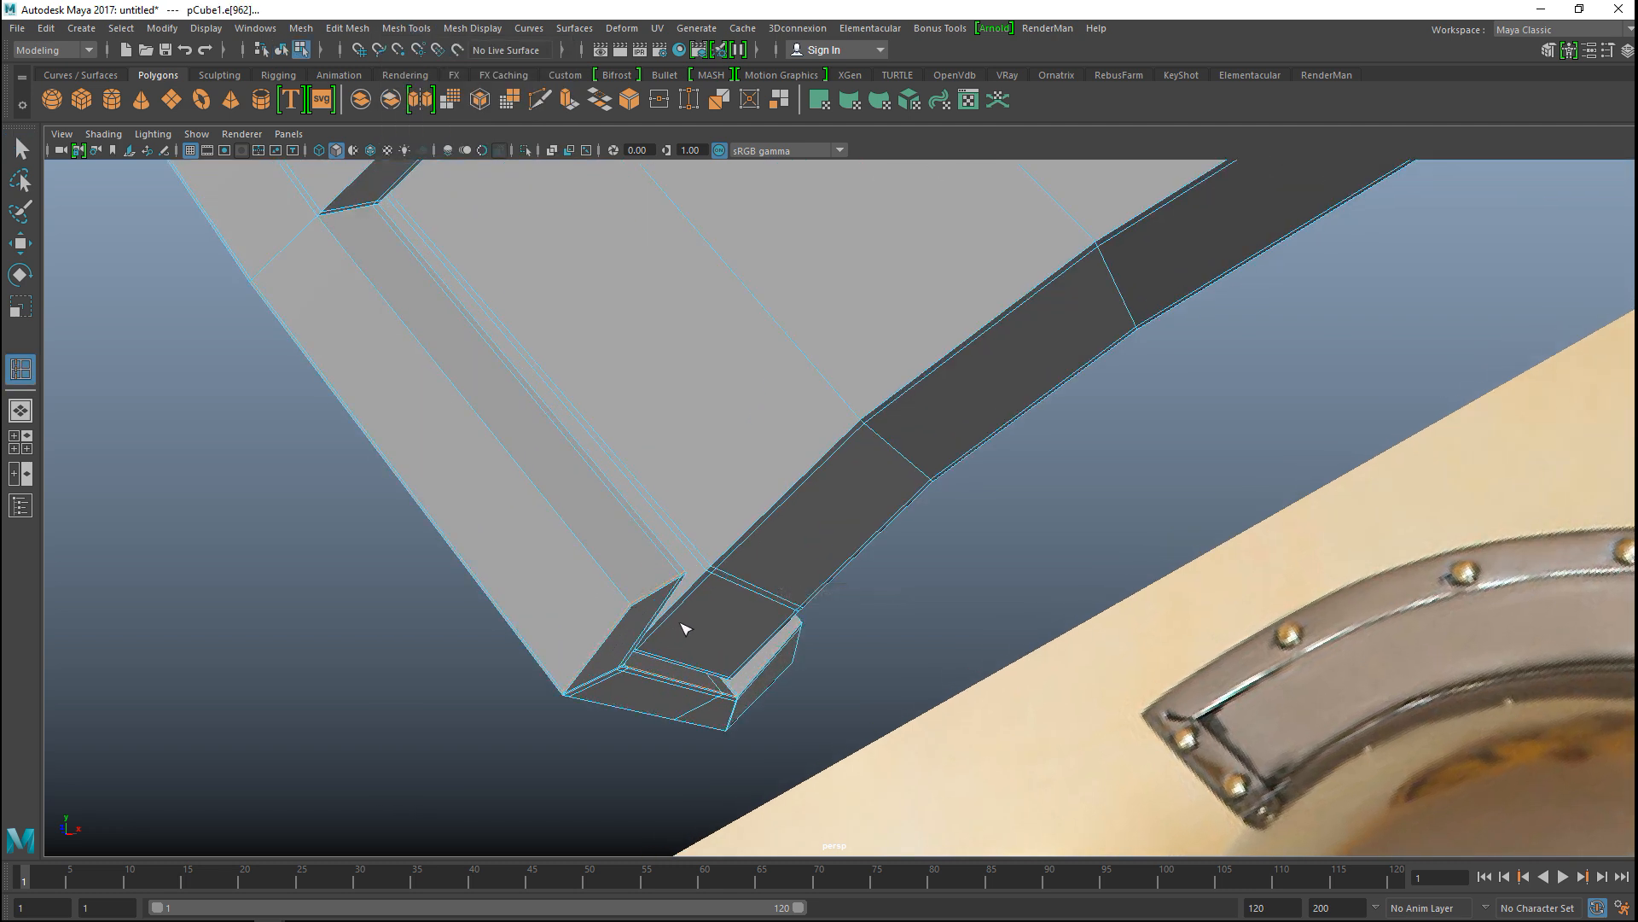
key("q")
right_click_drag(765, 454, 832, 397)
key("3")
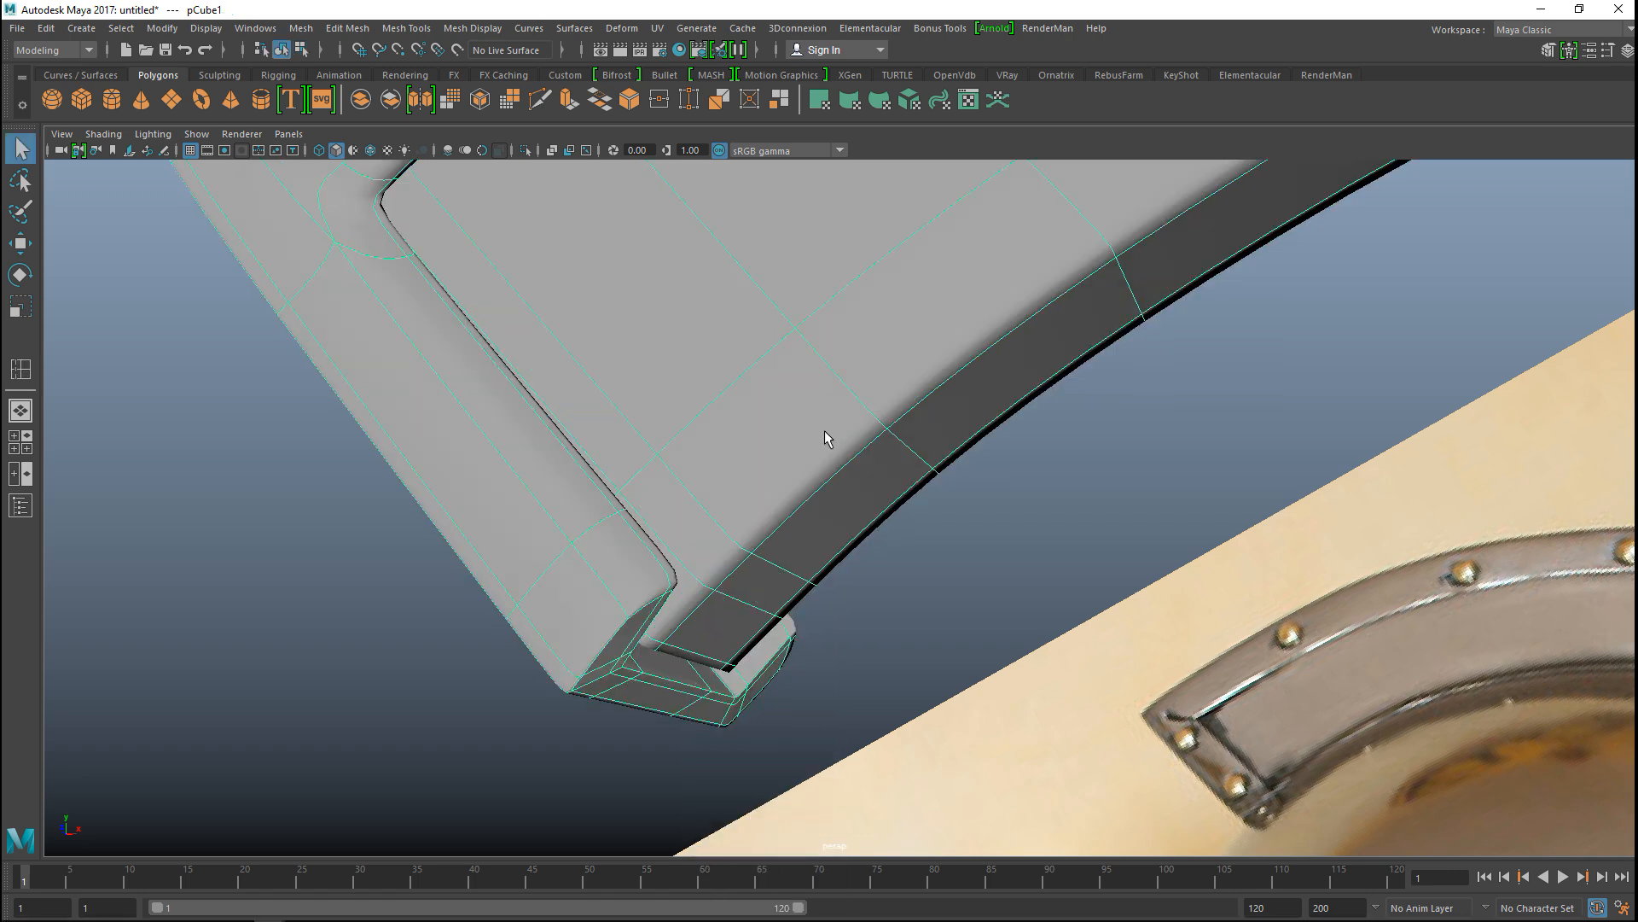
Step: Show all hidden objects in the scene, bringing the dome back together with the crest
left_click(428, 596)
scroll(435, 593, "down", 10)
left_click_drag(478, 616, 570, 658, "alt")
left_click(206, 29)
mouse_move(291, 133)
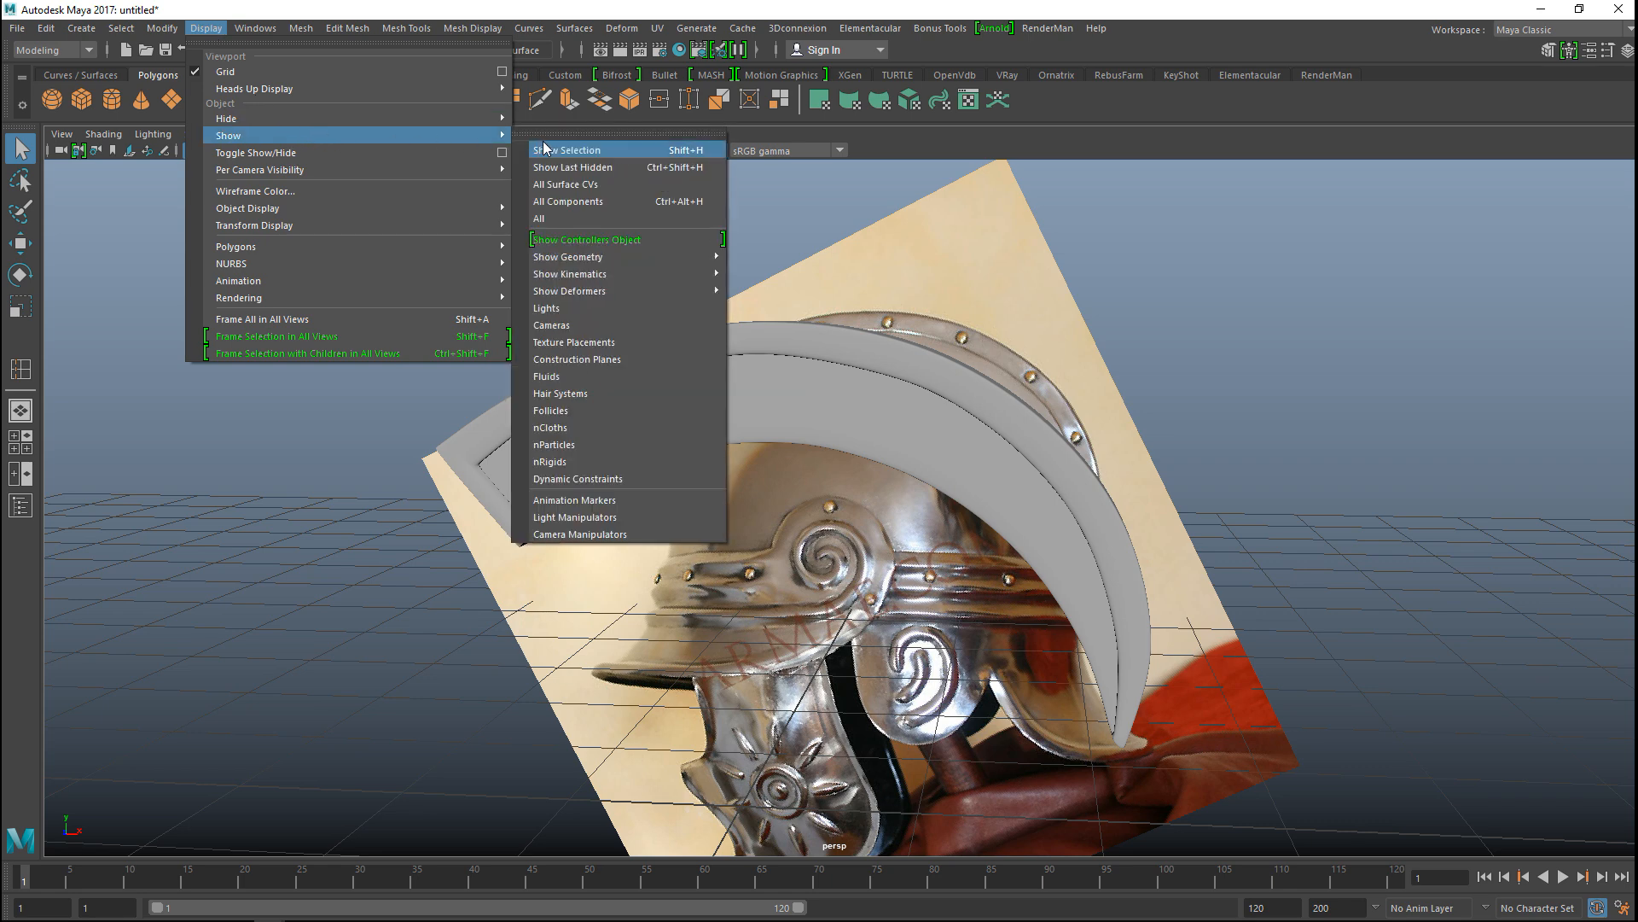
left_click(570, 217)
scroll(601, 359, "down", 3)
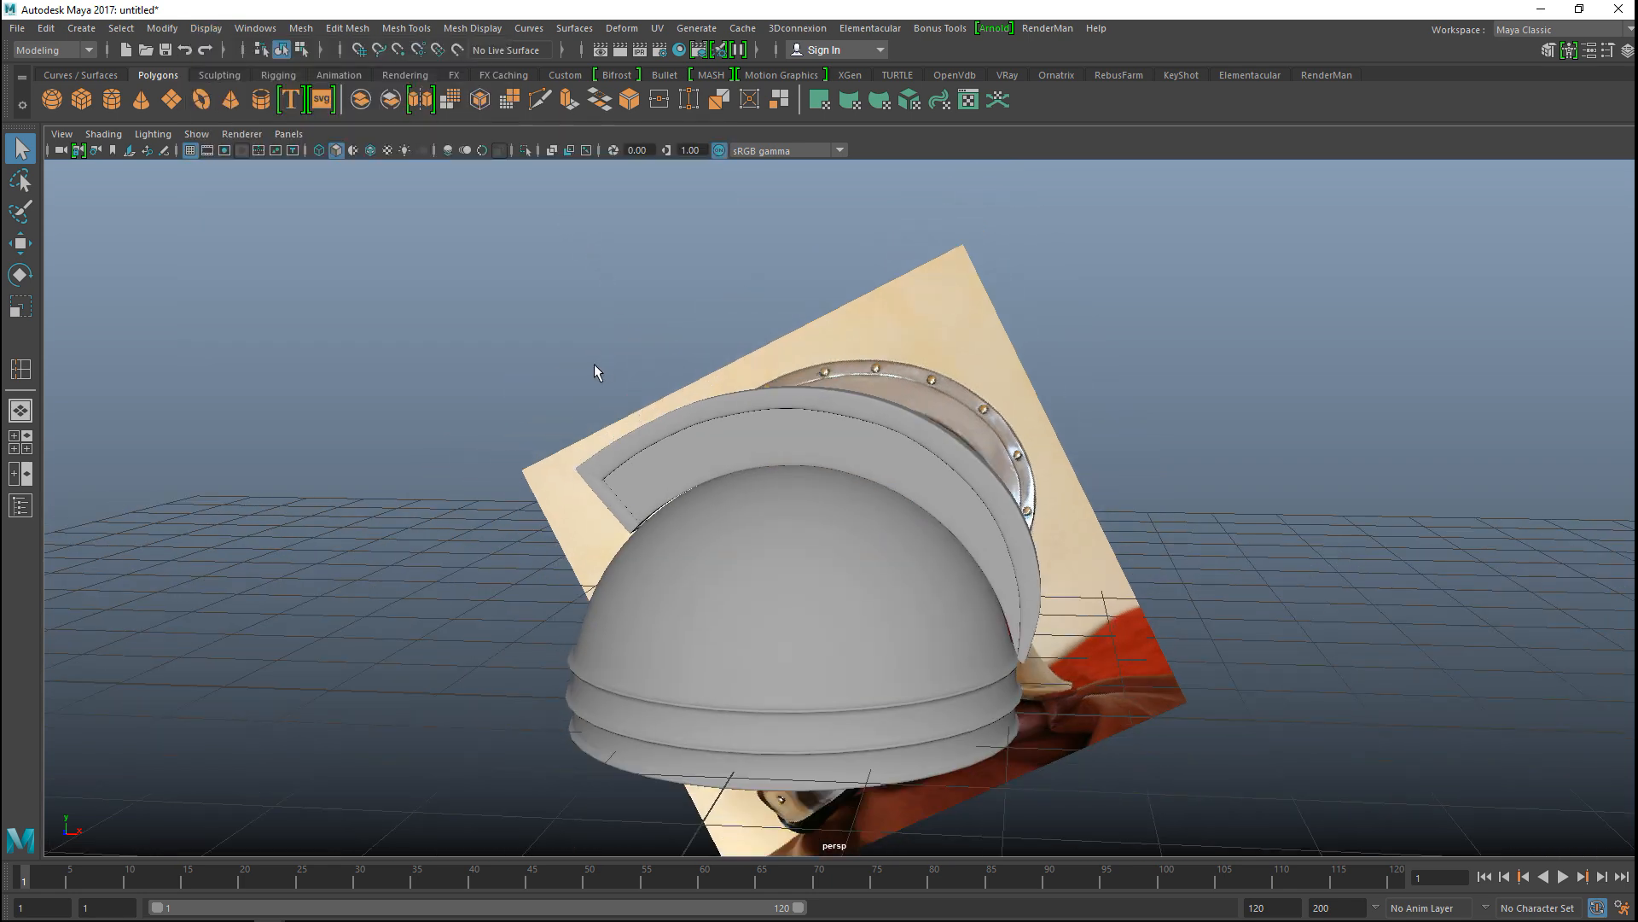
Step: Apply Smooth to the crest mesh alone with 1 division
left_click_drag(570, 430, 624, 434, "alt")
left_click(791, 524)
left_click(814, 455, "shift")
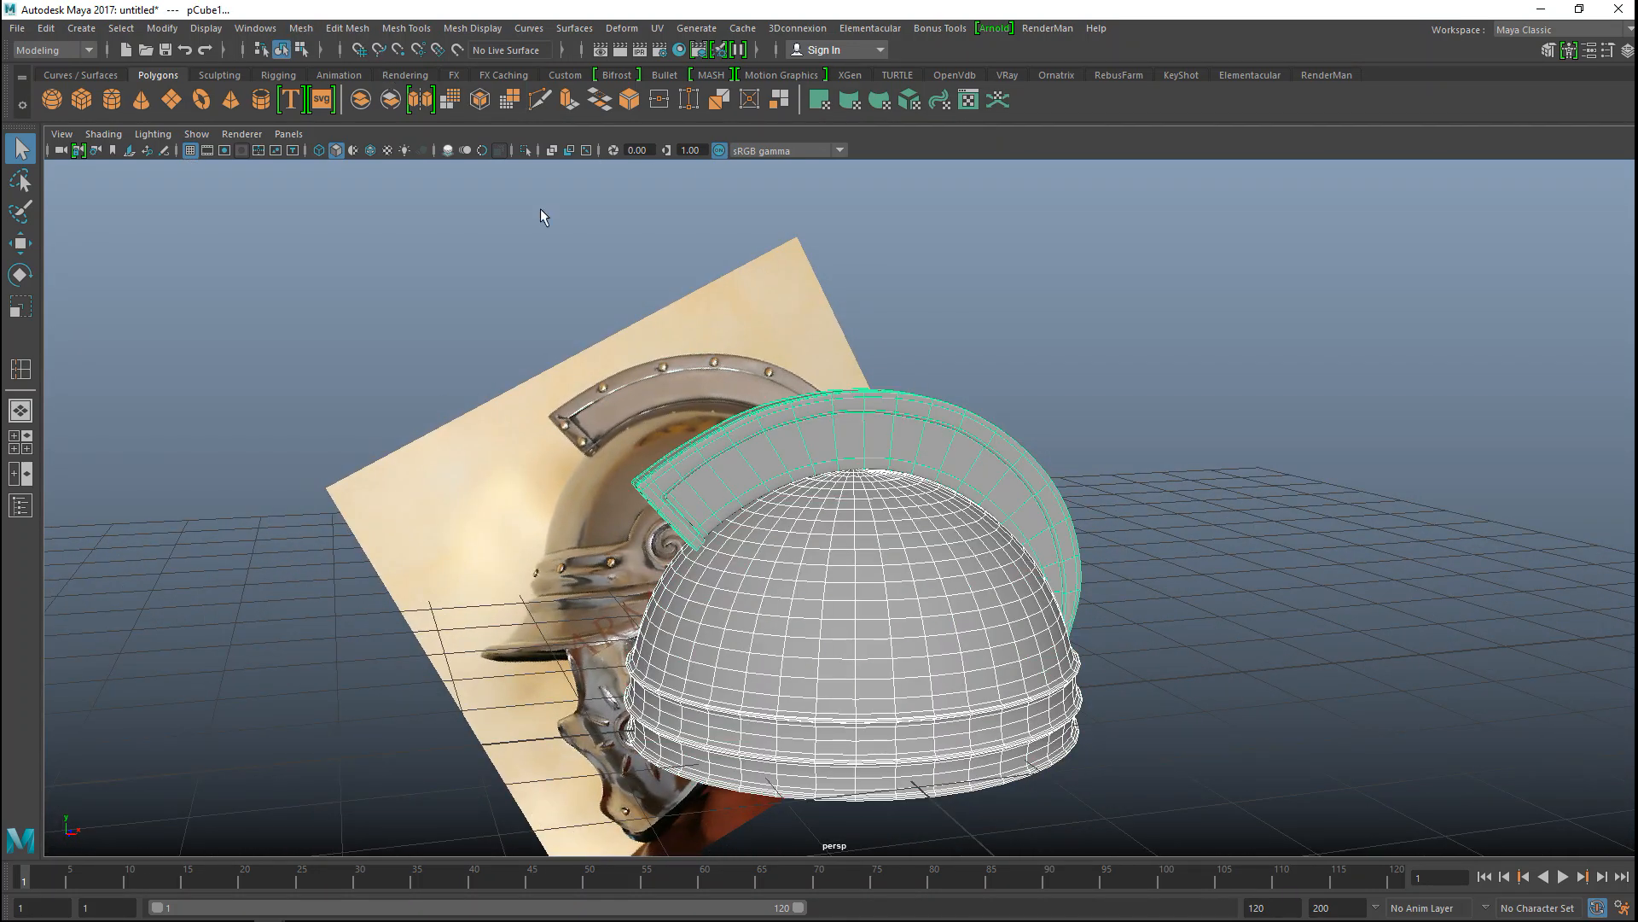
left_click(1171, 427)
left_click(1002, 472)
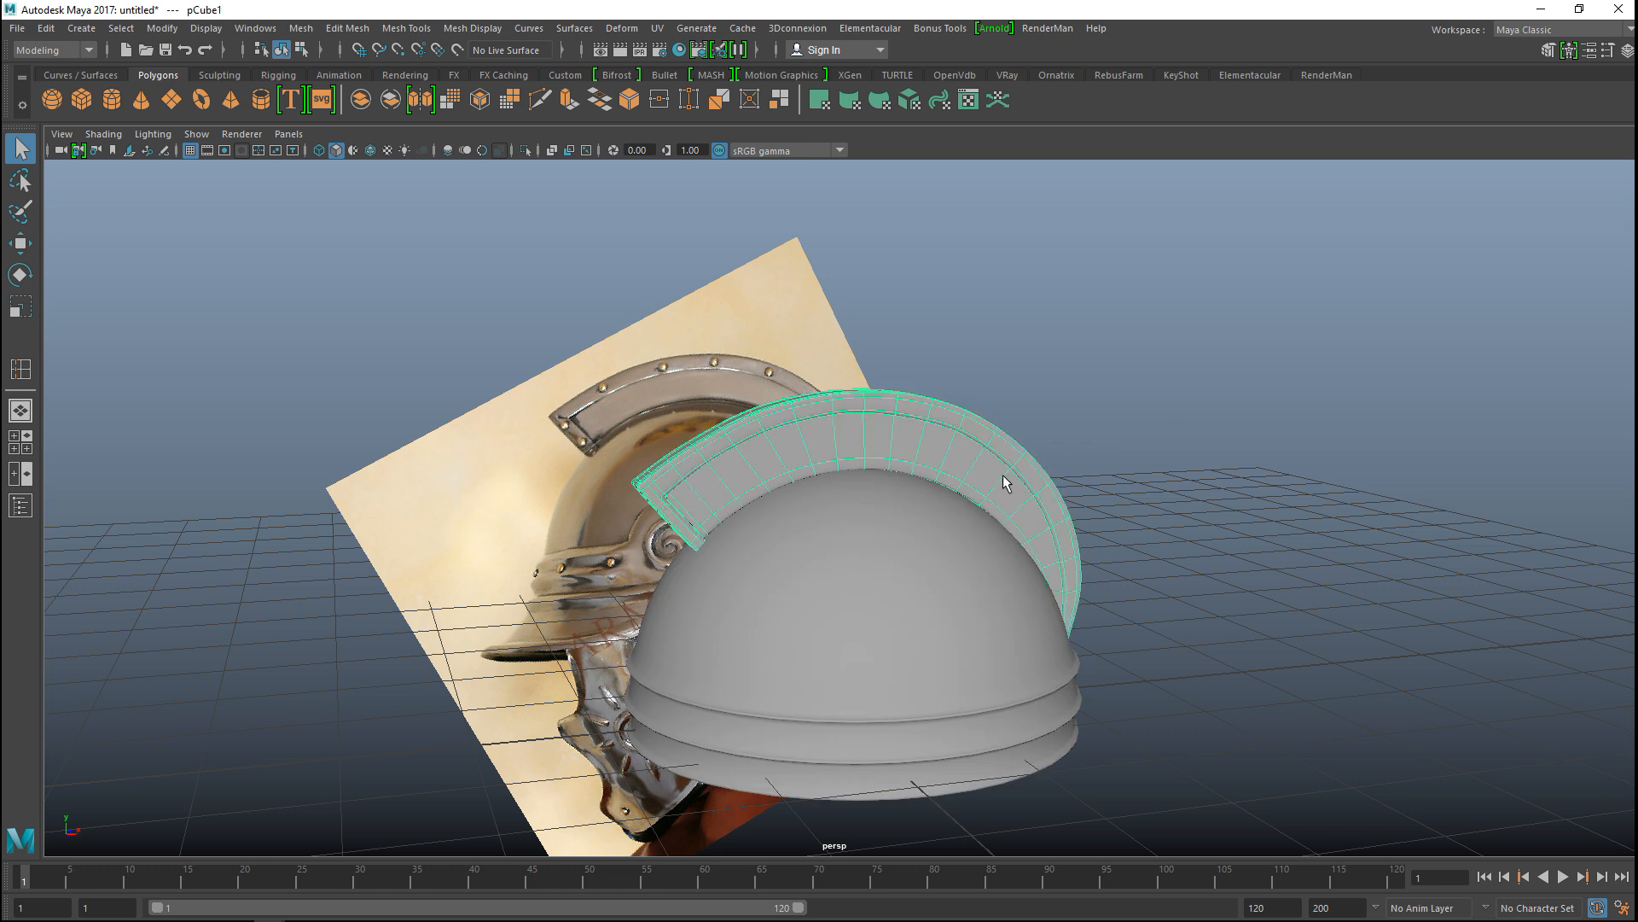
left_click(300, 29)
left_click(350, 186)
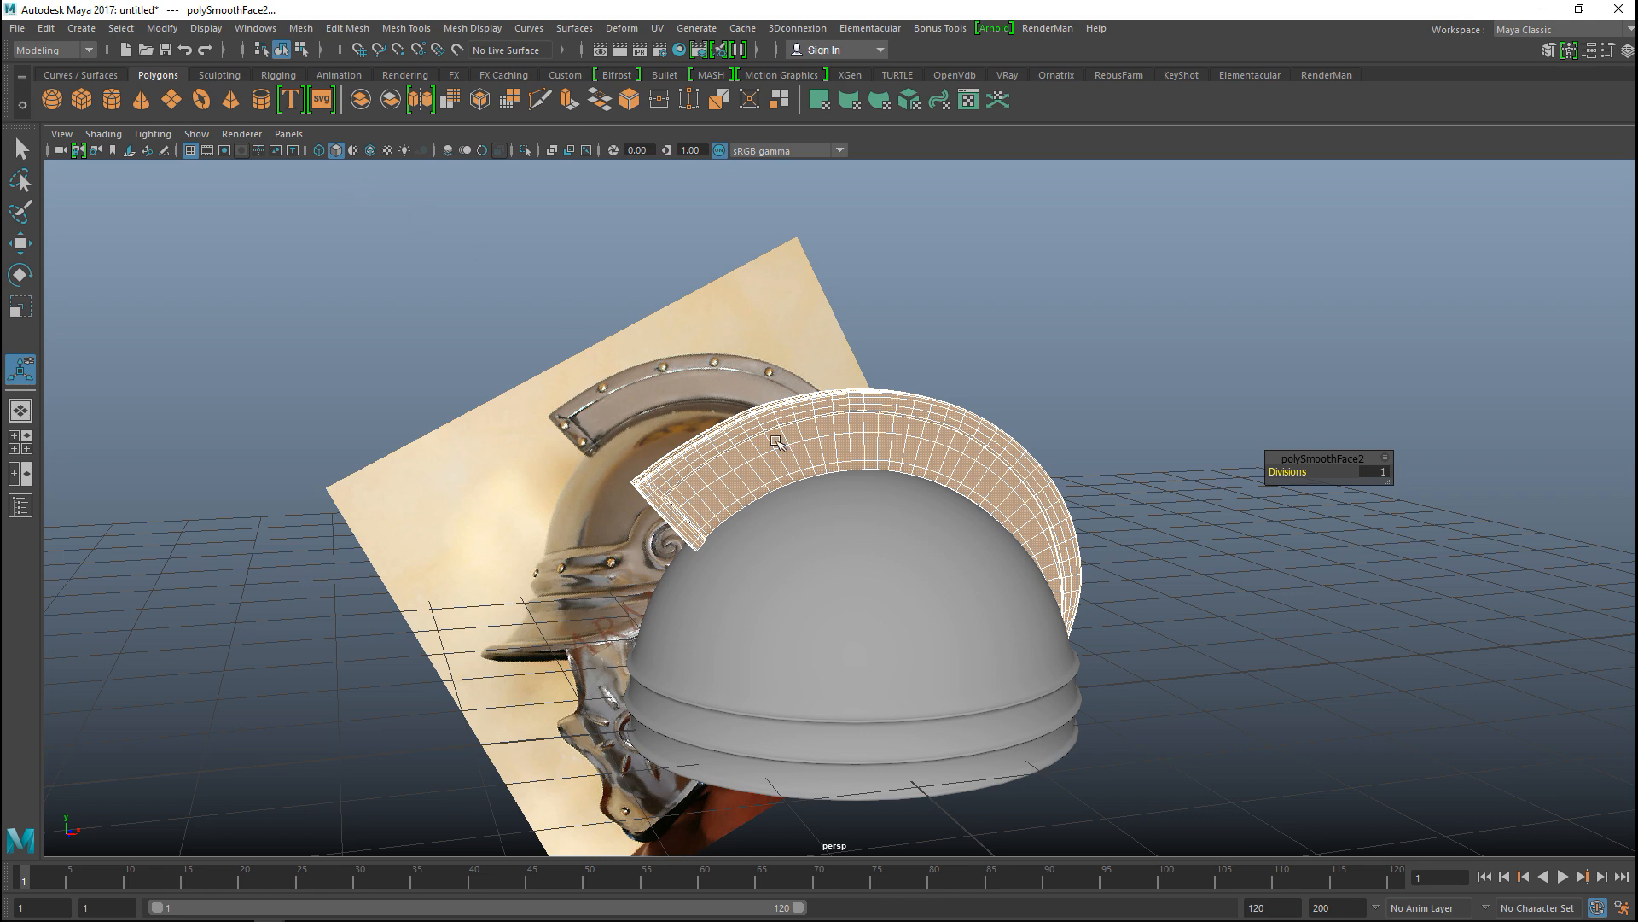
Step: Combine the crest and the dome into a single mesh
left_click(930, 560)
left_click(969, 463, "shift")
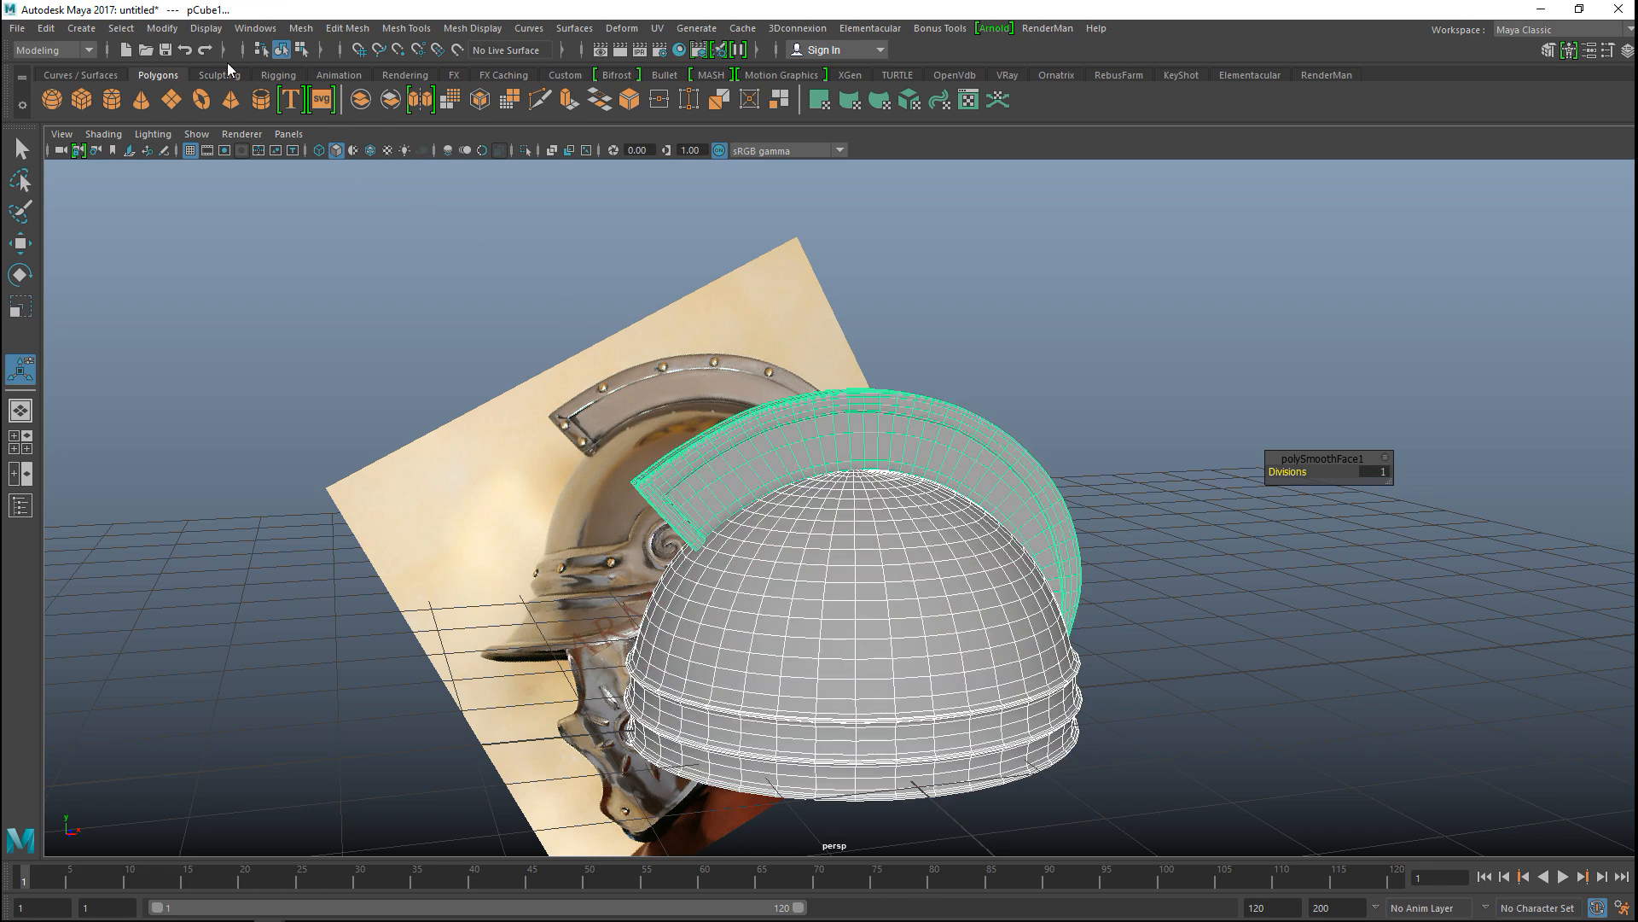
left_click(301, 28)
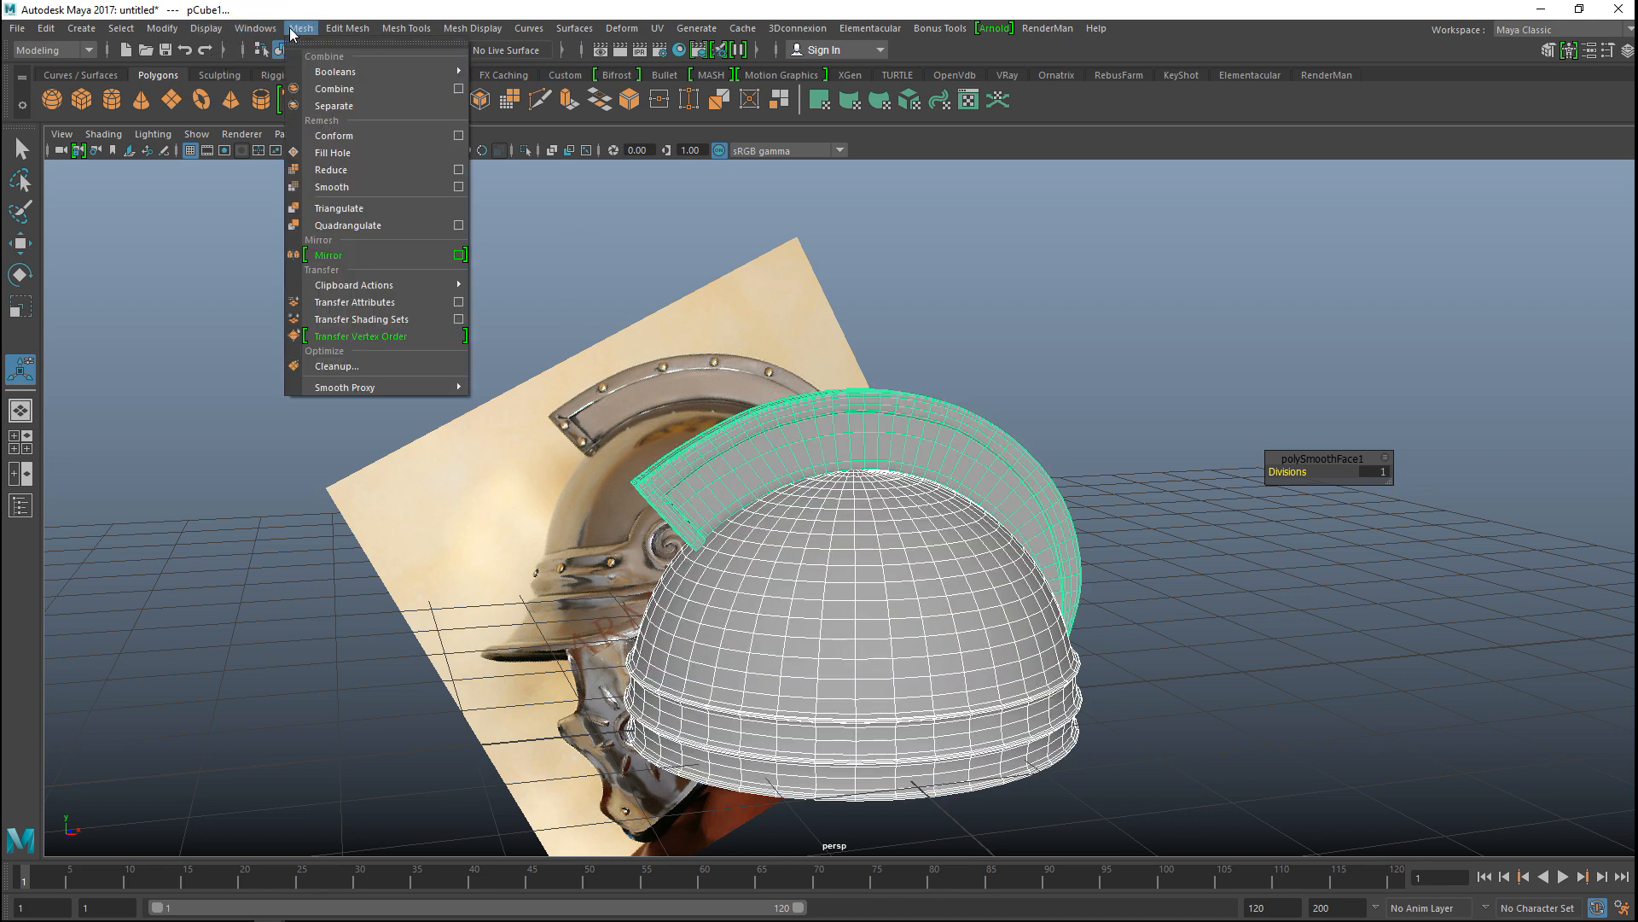
left_click(348, 106)
left_click(1105, 578)
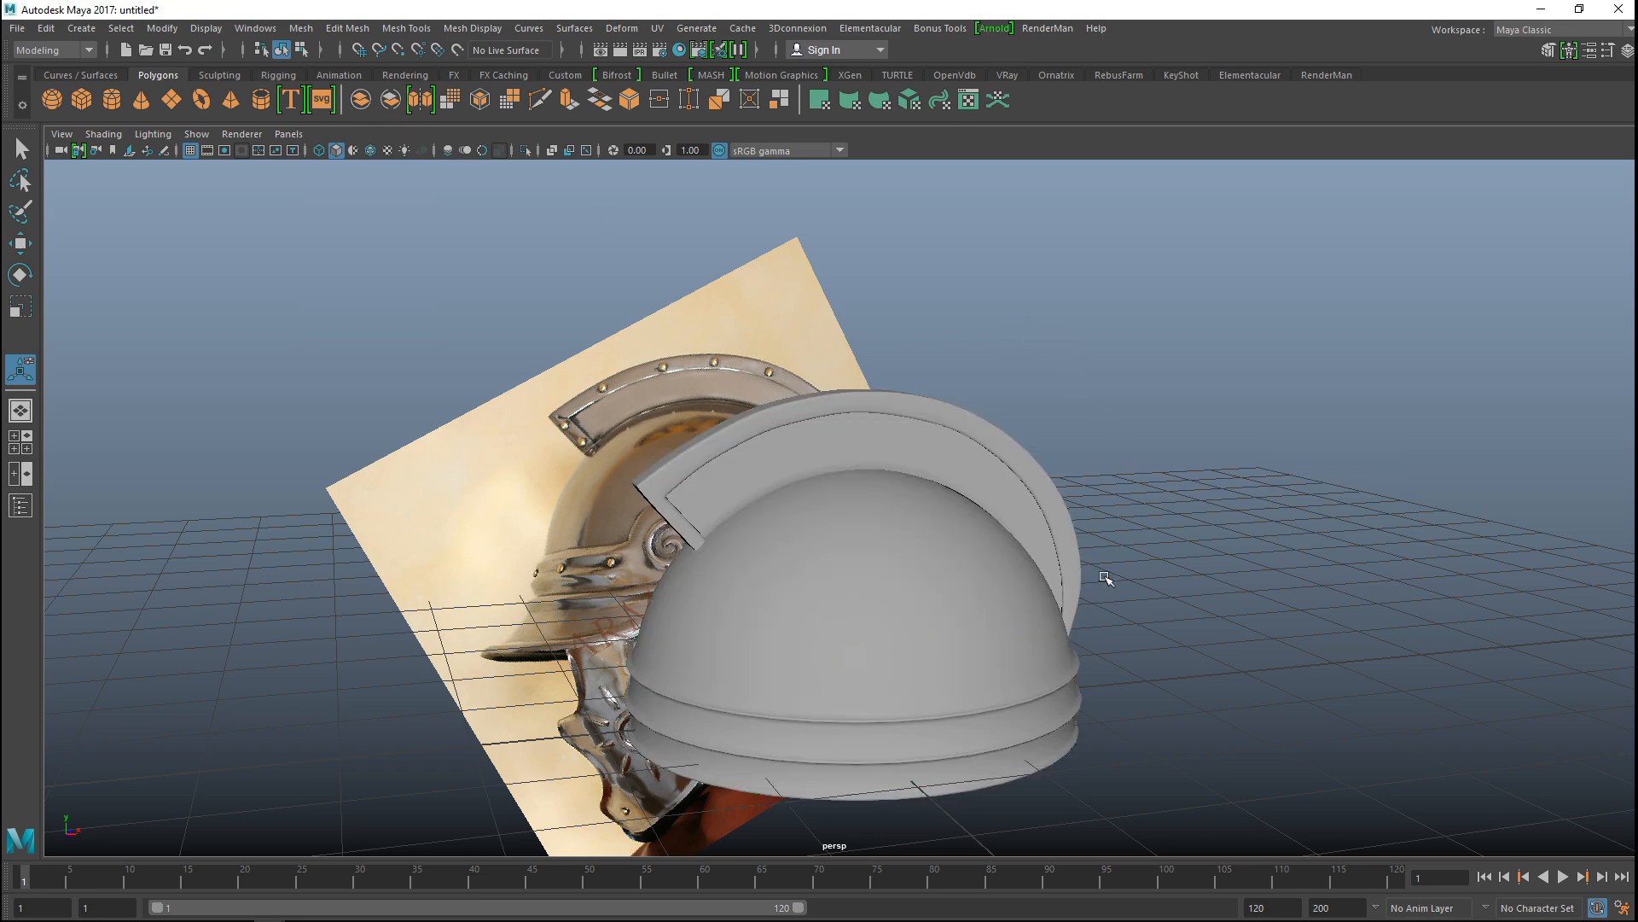
Step: Separate the combined helmet mesh back into its crest and dome
left_click_drag(1008, 591, 856, 518, "alt")
scroll(881, 589, "up", 6)
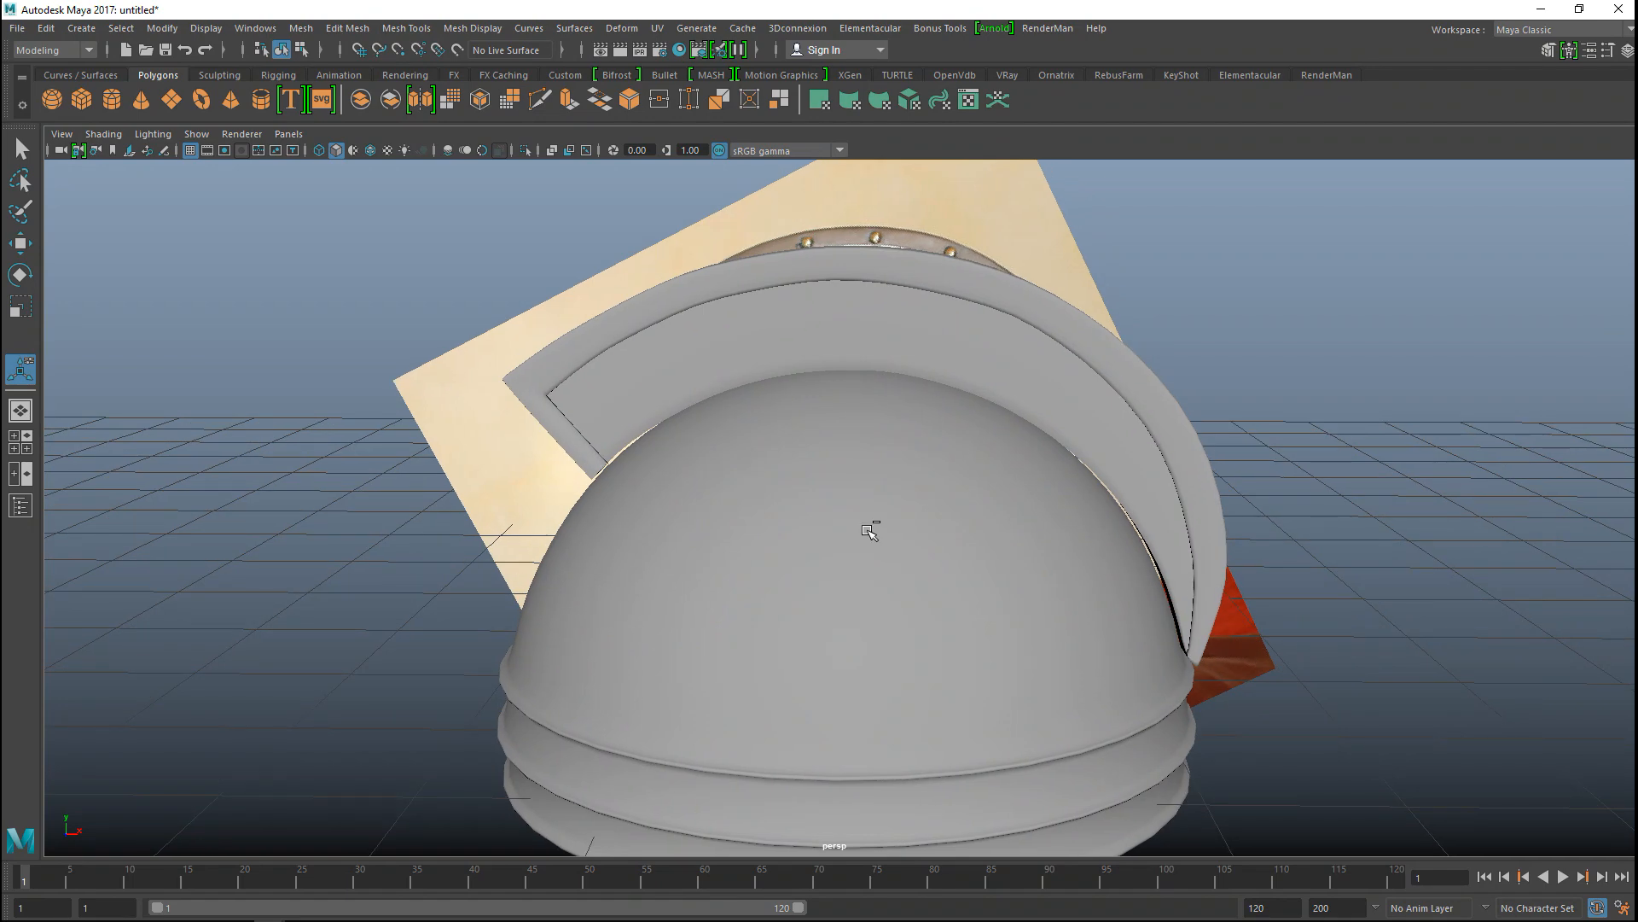
key("ctrl+z")
left_click(1272, 363)
left_click(1028, 353)
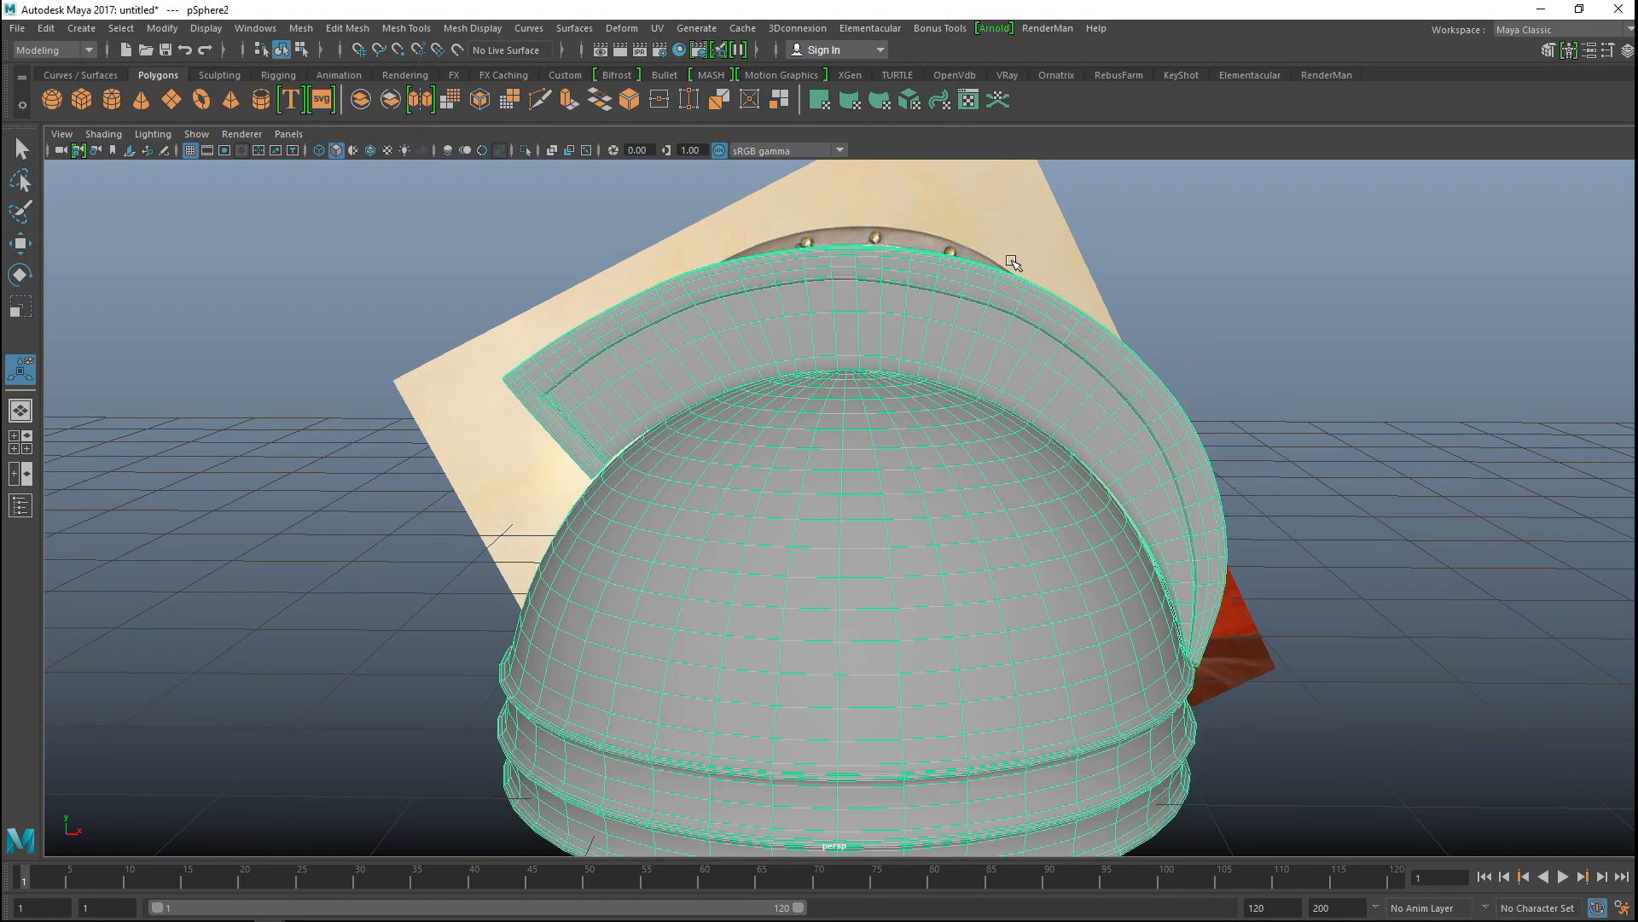
left_click(299, 29)
left_click(345, 106)
Step: Move the crest slightly down the vertical axis so that it sinks into the dome
left_click(887, 316)
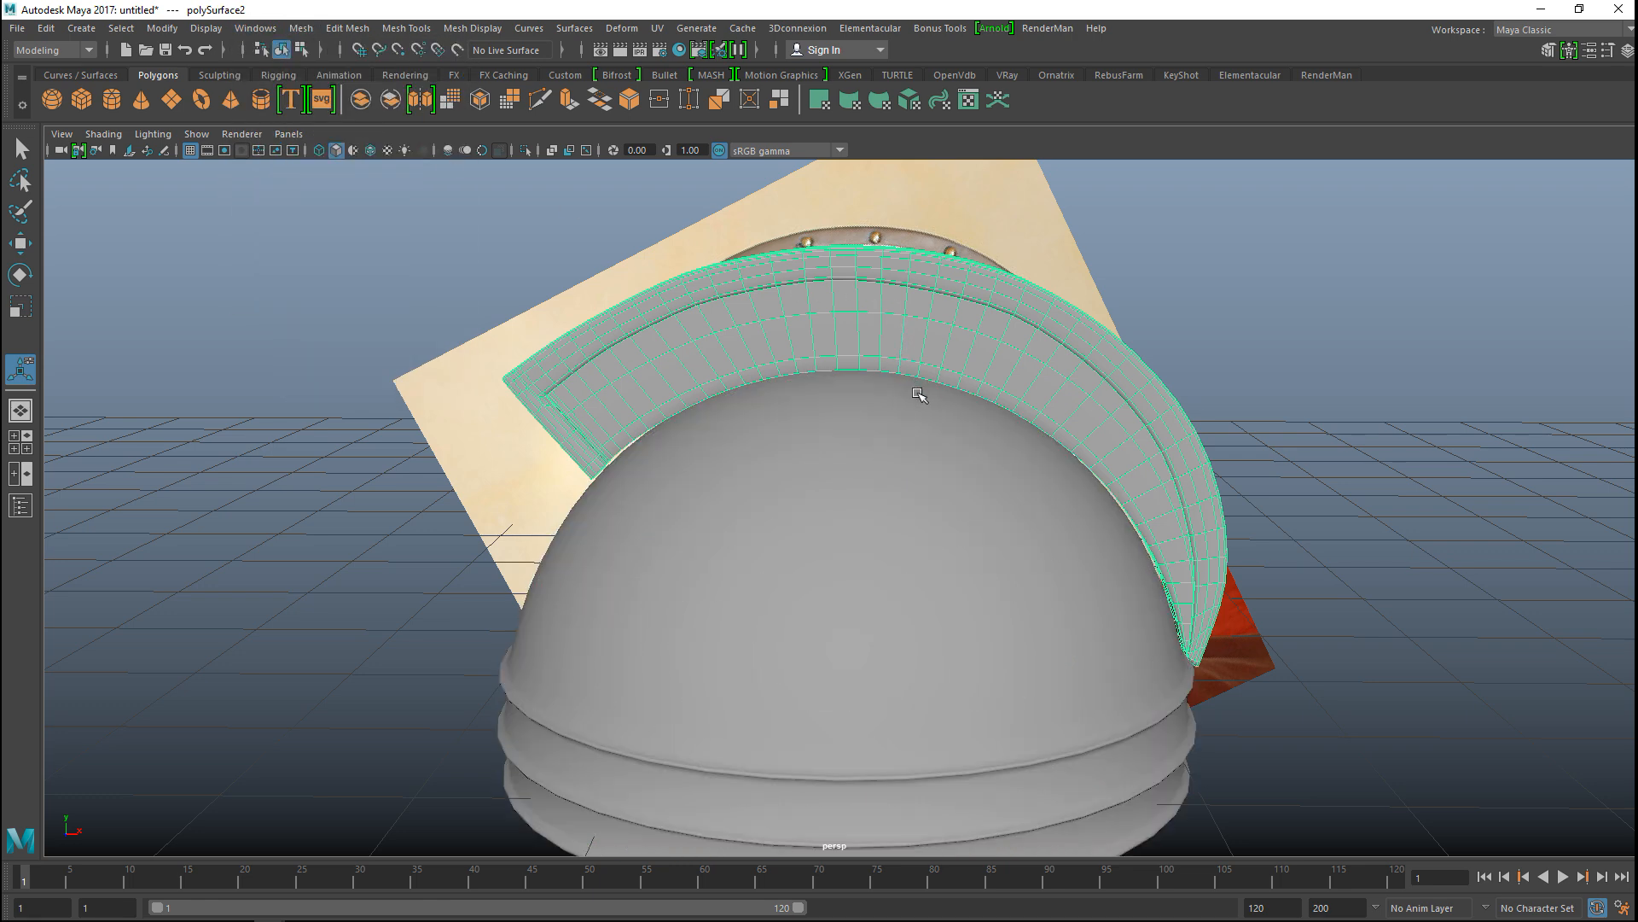
key("w")
left_click_drag(813, 655, 813, 660)
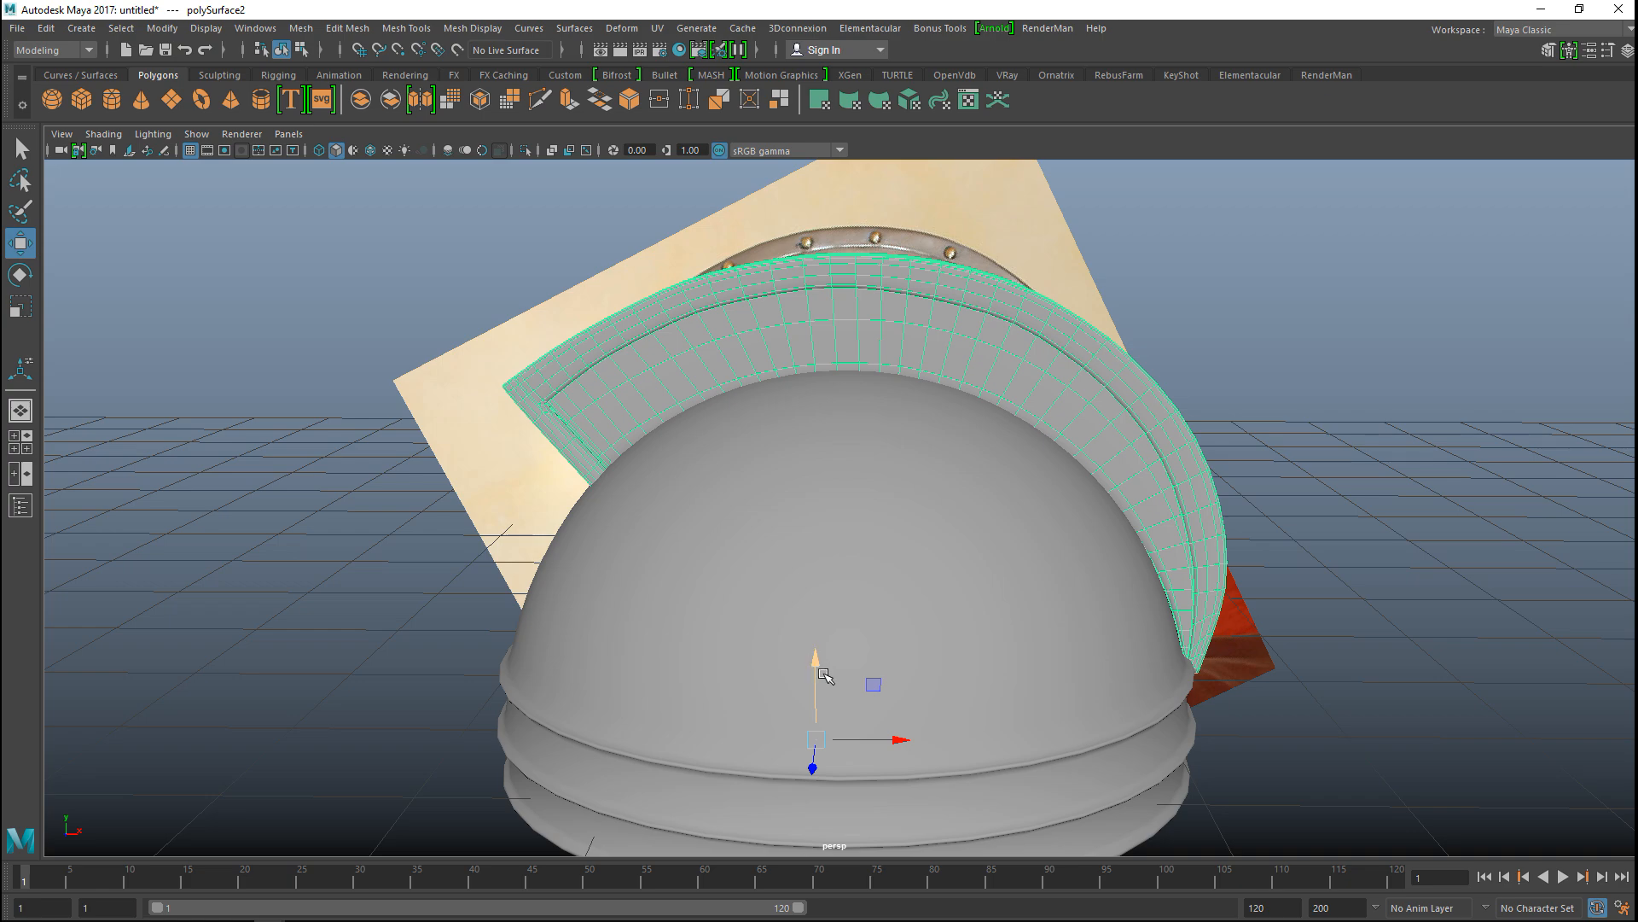
Step: Merge the dome and the crest into one mesh with a Boolean Union
left_click_drag(910, 693, 829, 654, "alt")
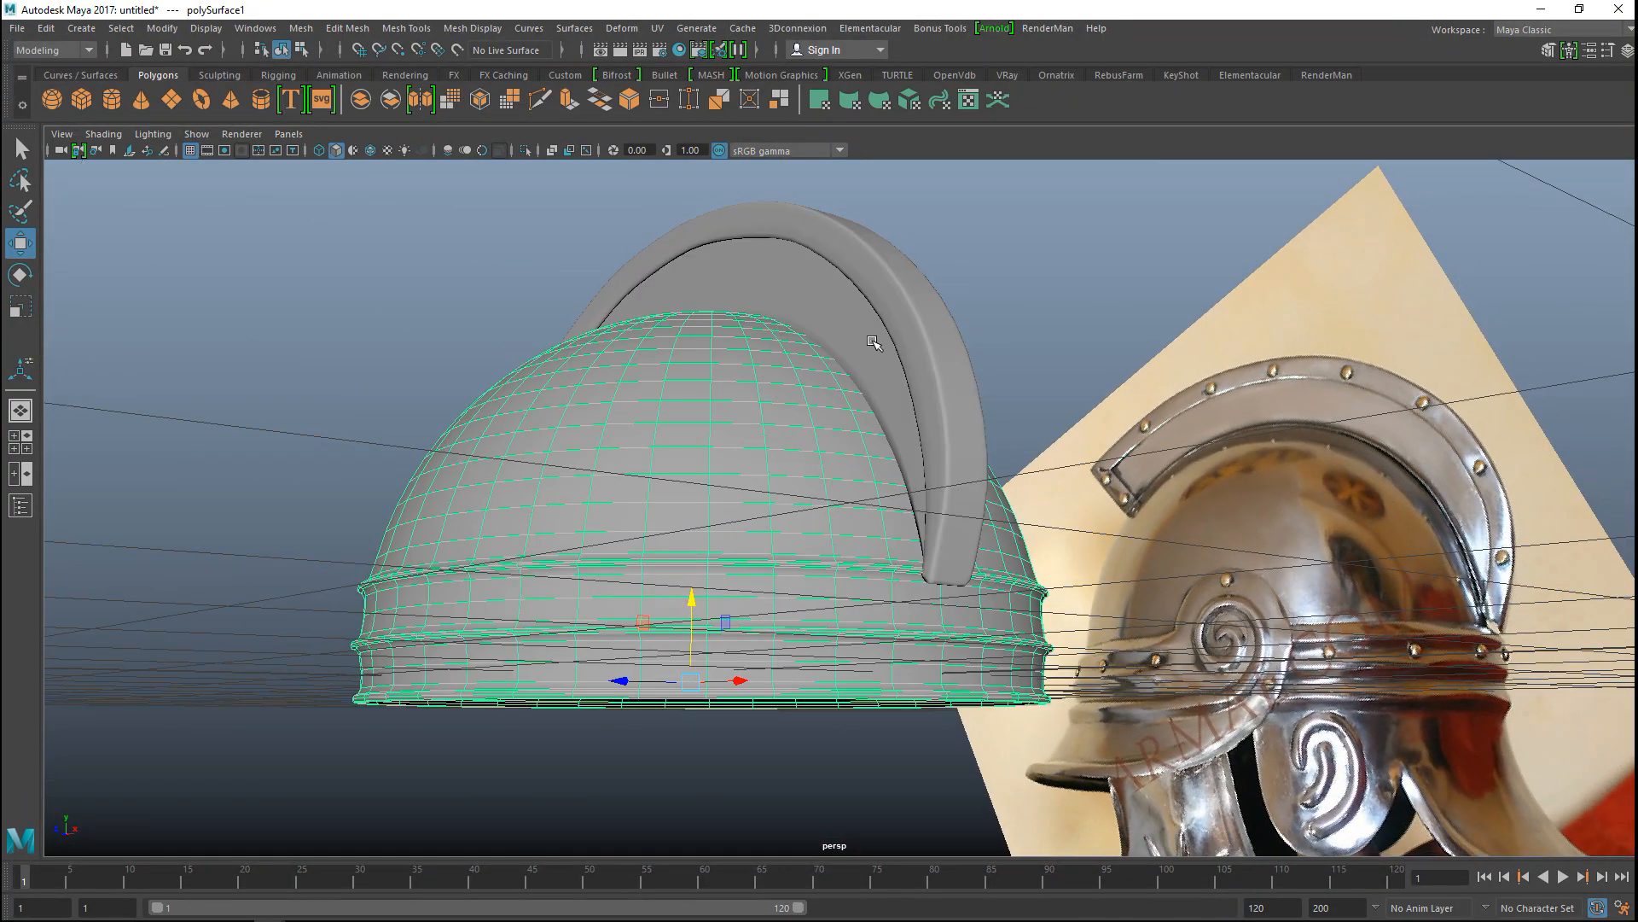
left_click(873, 342, "shift")
left_click(318, 30)
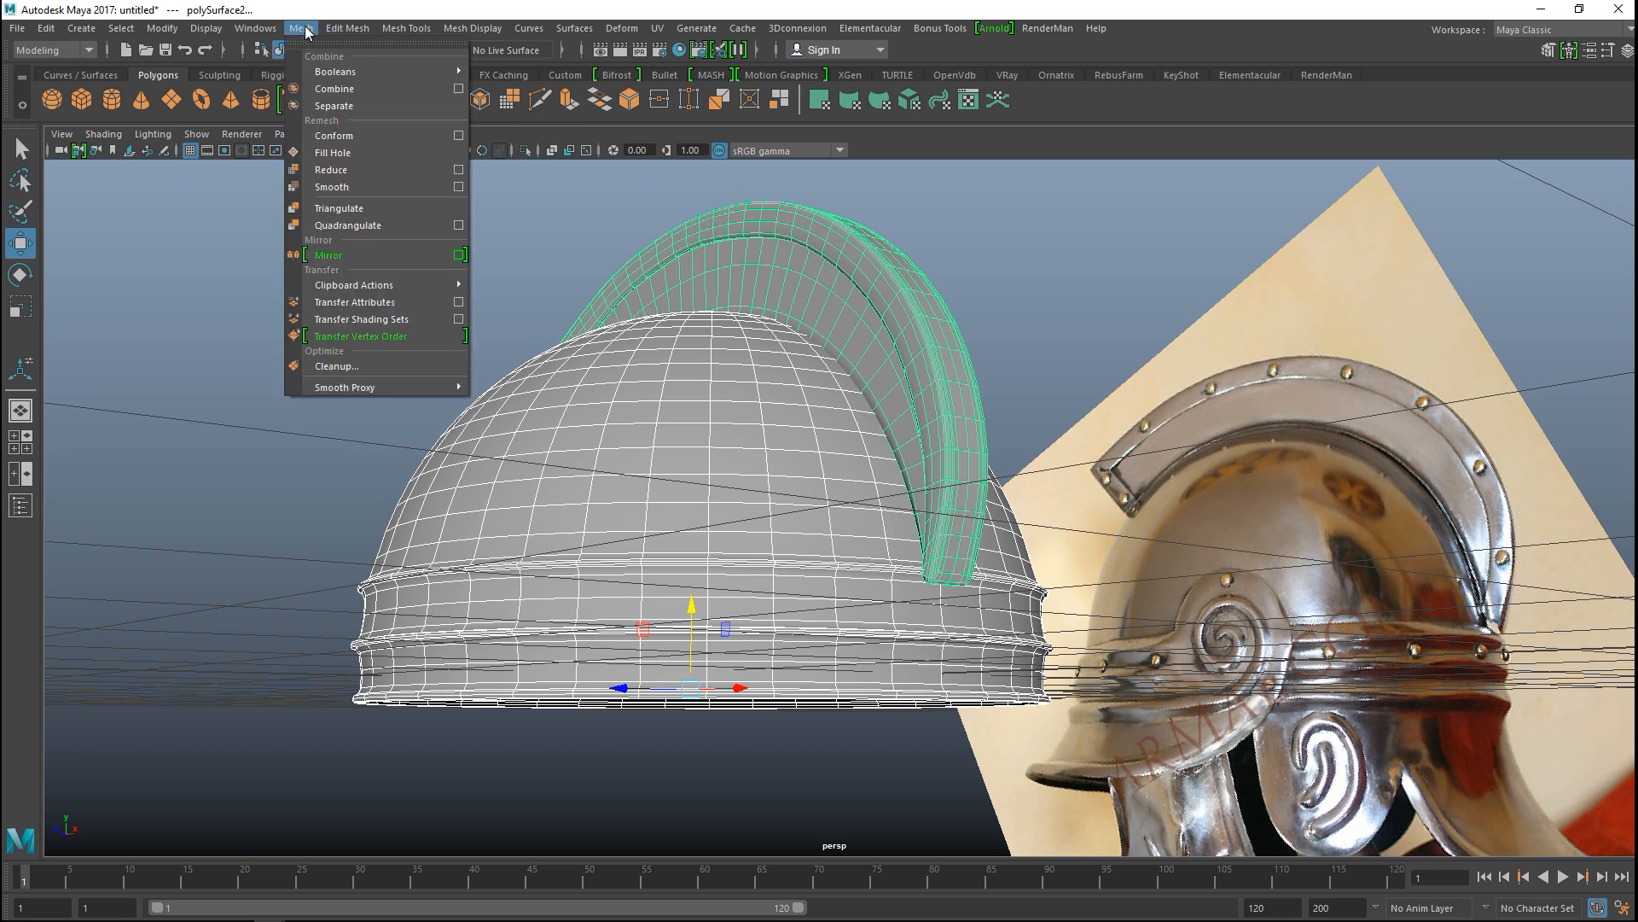
mouse_move(333, 72)
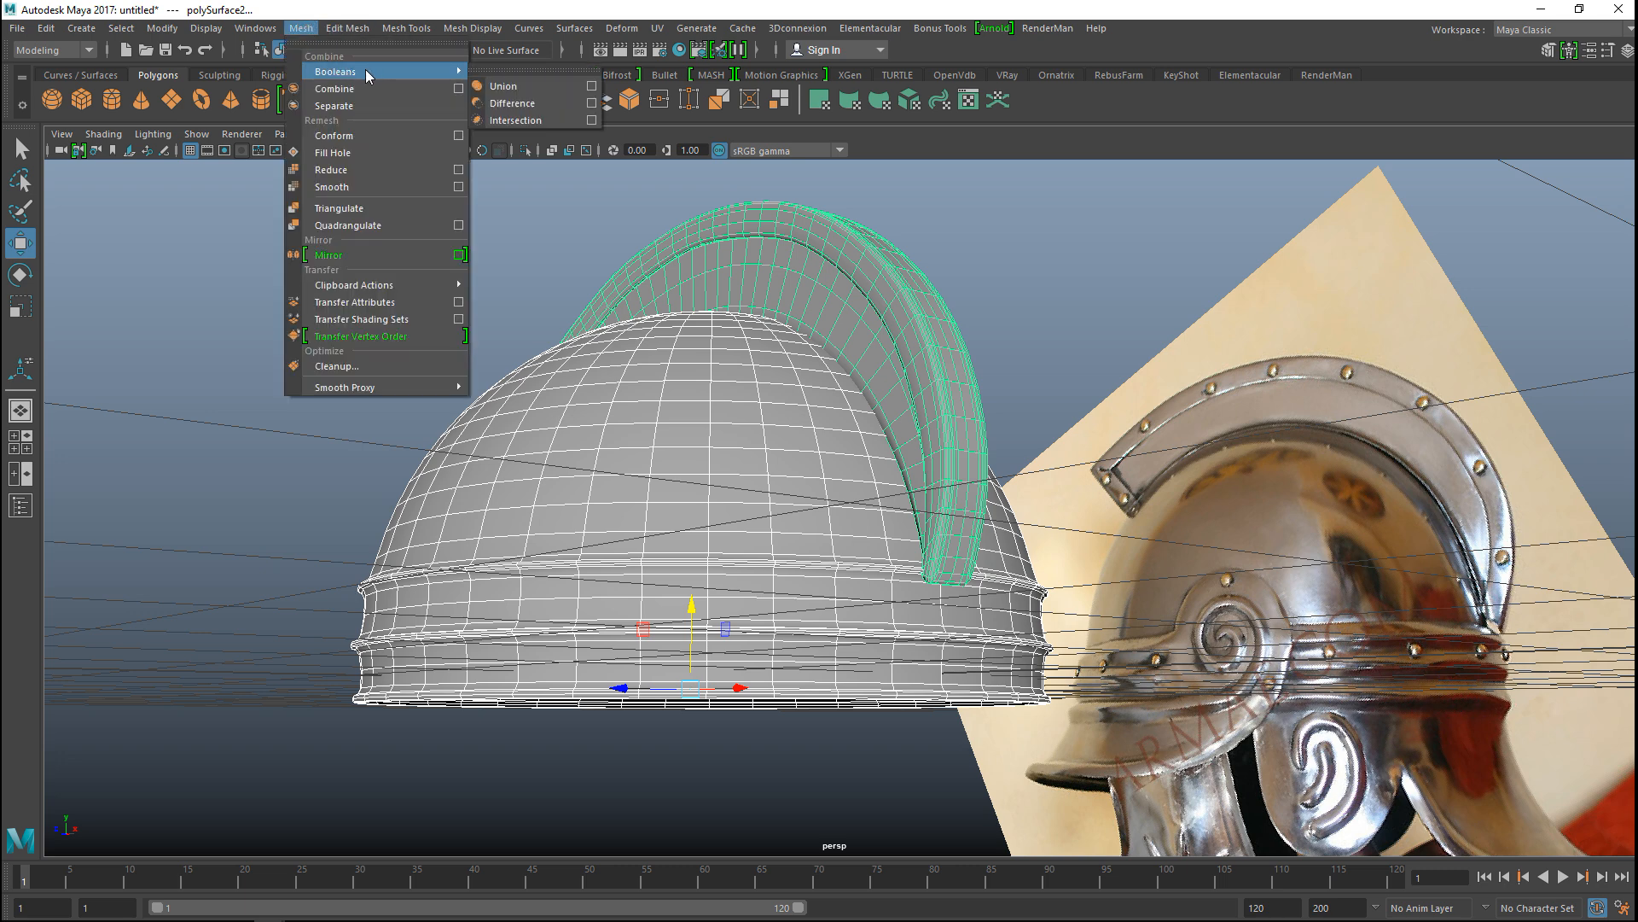
left_click(537, 86)
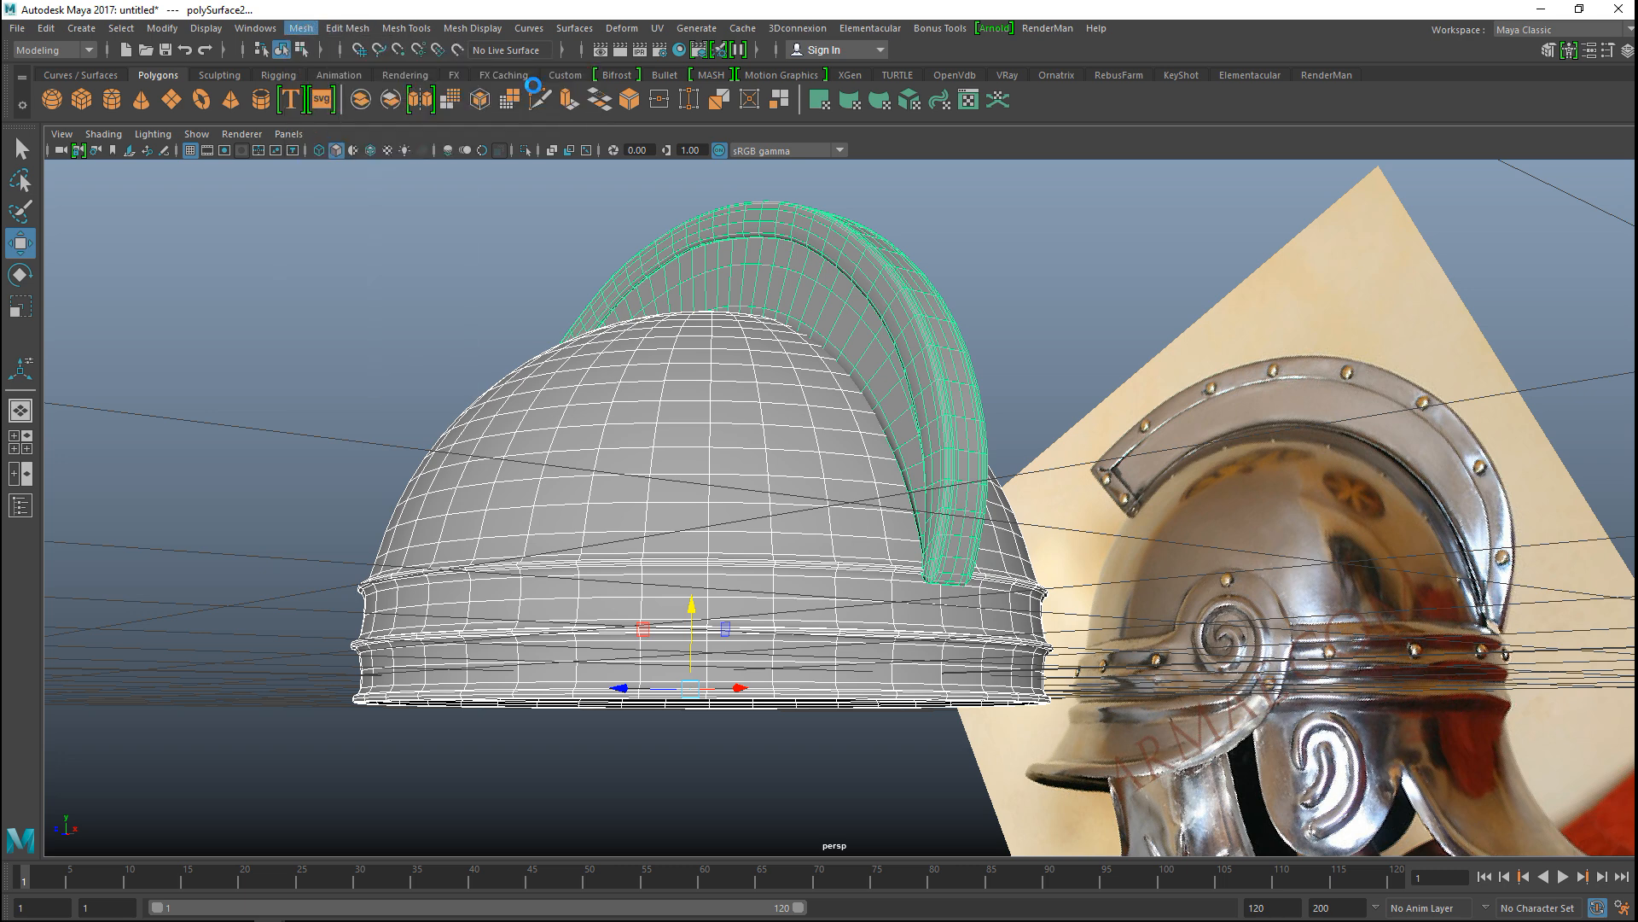
left_click(450, 270)
Step: Examine the united helmet mesh from the front, side and back against the reference image
left_click_drag(423, 283, 586, 322, "alt")
left_click(937, 490)
scroll(950, 541, "down", 4)
left_click_drag(957, 559, 967, 611, "alt")
scroll(949, 623, "up", 2)
scroll(955, 486, "down", 3)
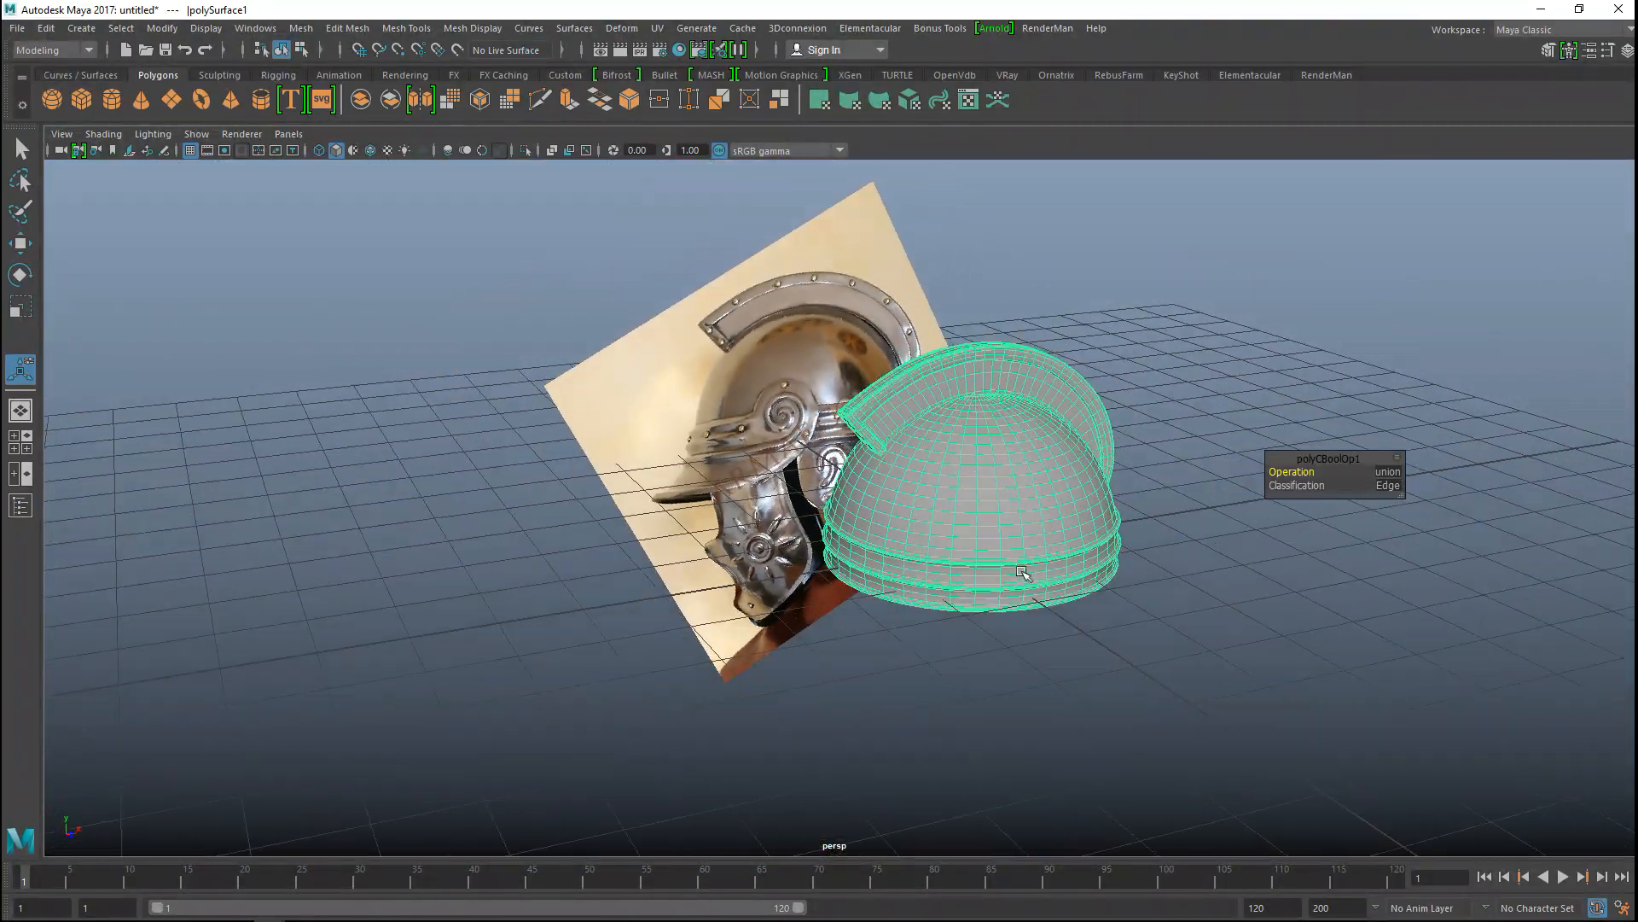
scroll(1015, 568, "up", 6)
scroll(999, 566, "down", 5)
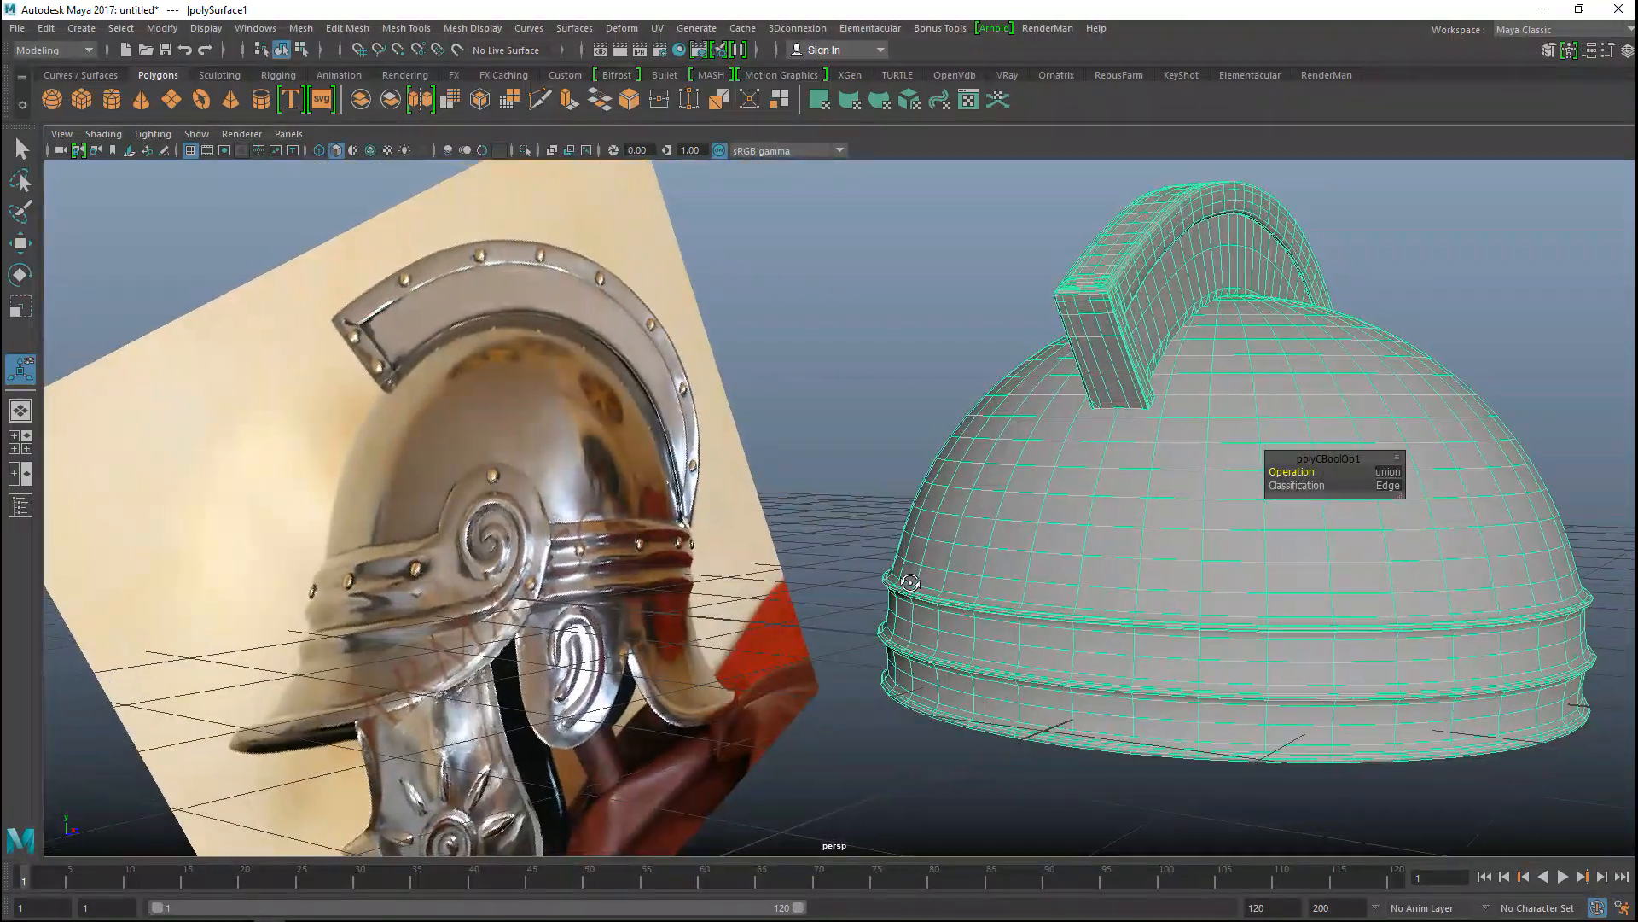
scroll(852, 600, "up", 5)
left_click_drag(851, 600, 497, 544, "alt")
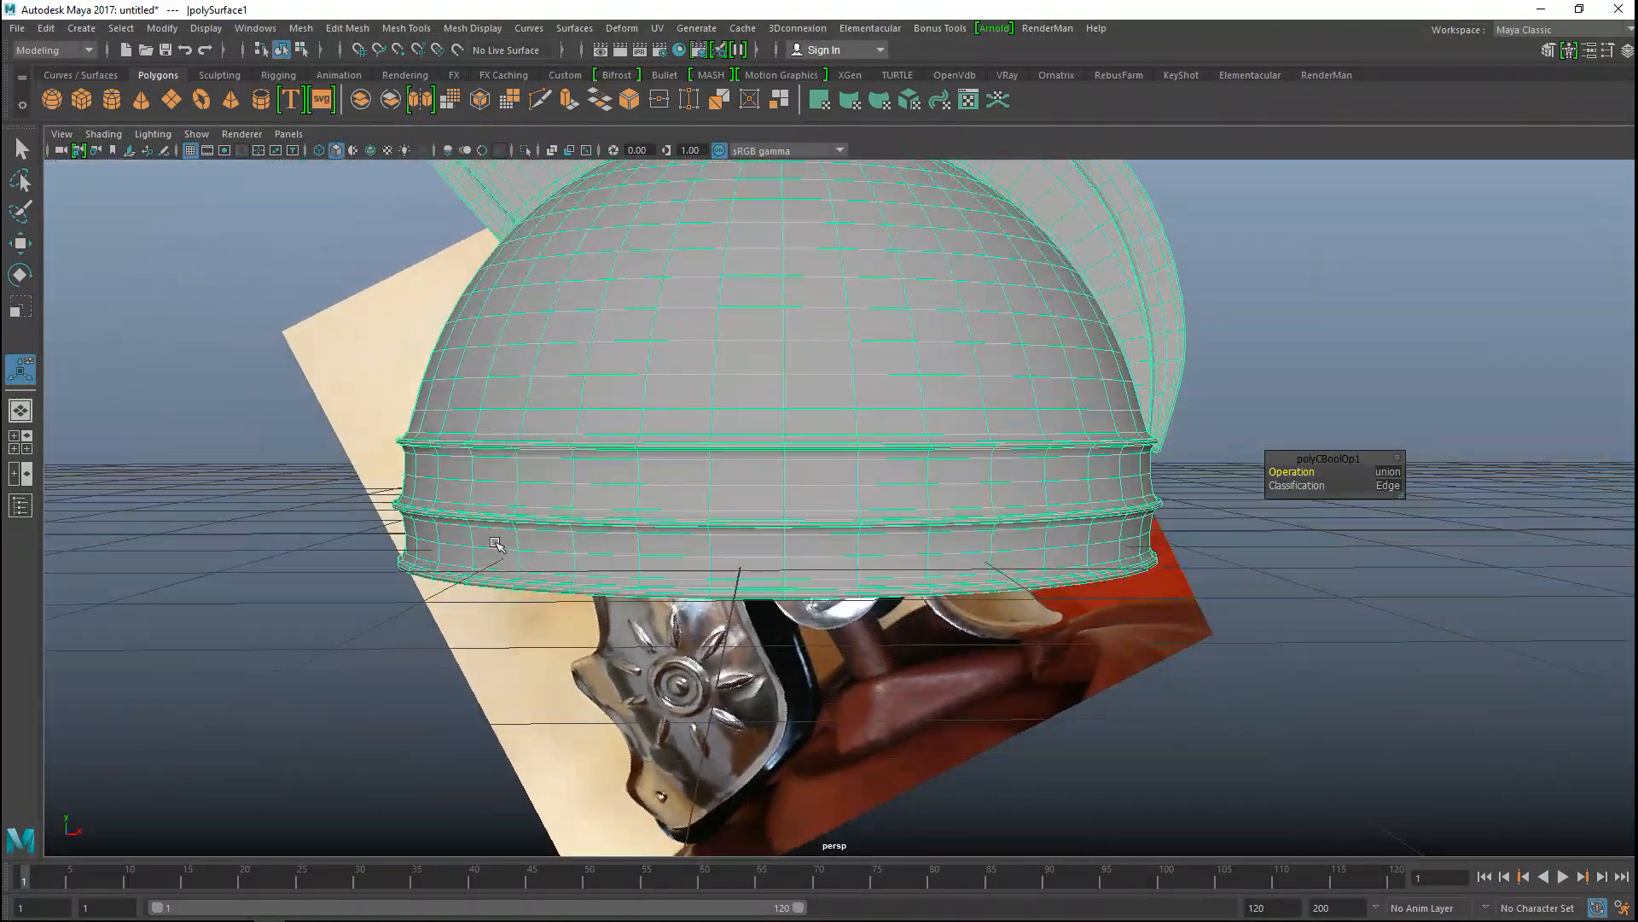
Step: In the front view, move the perspective camera and its aim point sideways, clear of the helmet
left_click(14, 441)
key("space")
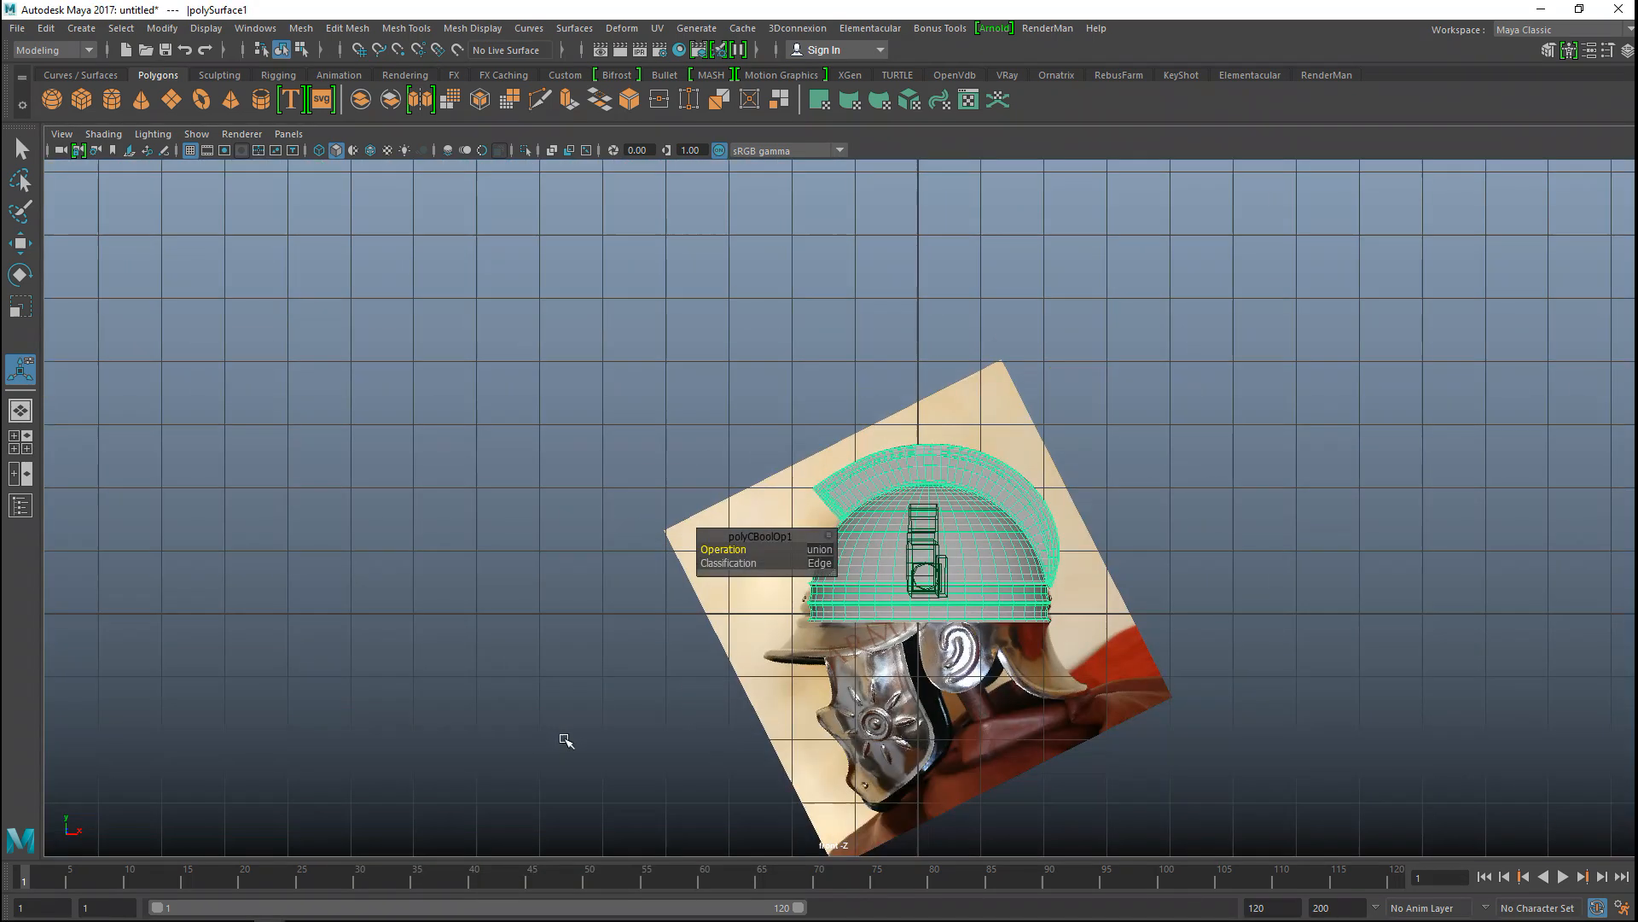
middle_click_drag(687, 766, 640, 694, "alt")
scroll(845, 598, "up", 3)
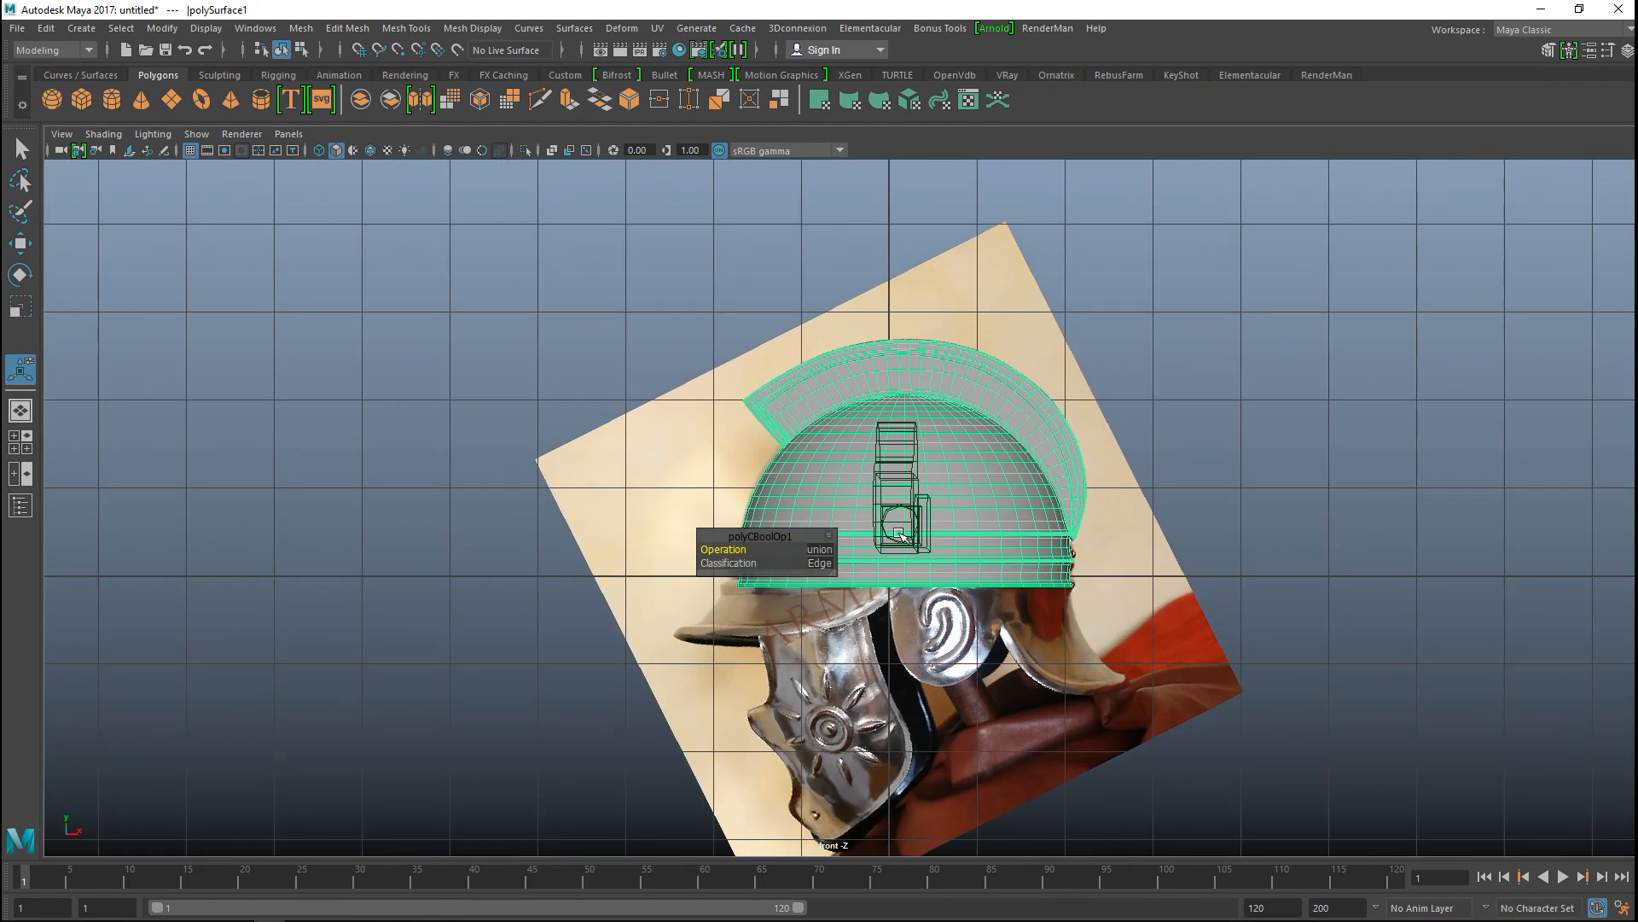
left_click(917, 535)
left_click_drag(964, 530, 534, 527)
scroll(990, 614, "up", 2)
left_click_drag(1010, 586, 515, 589)
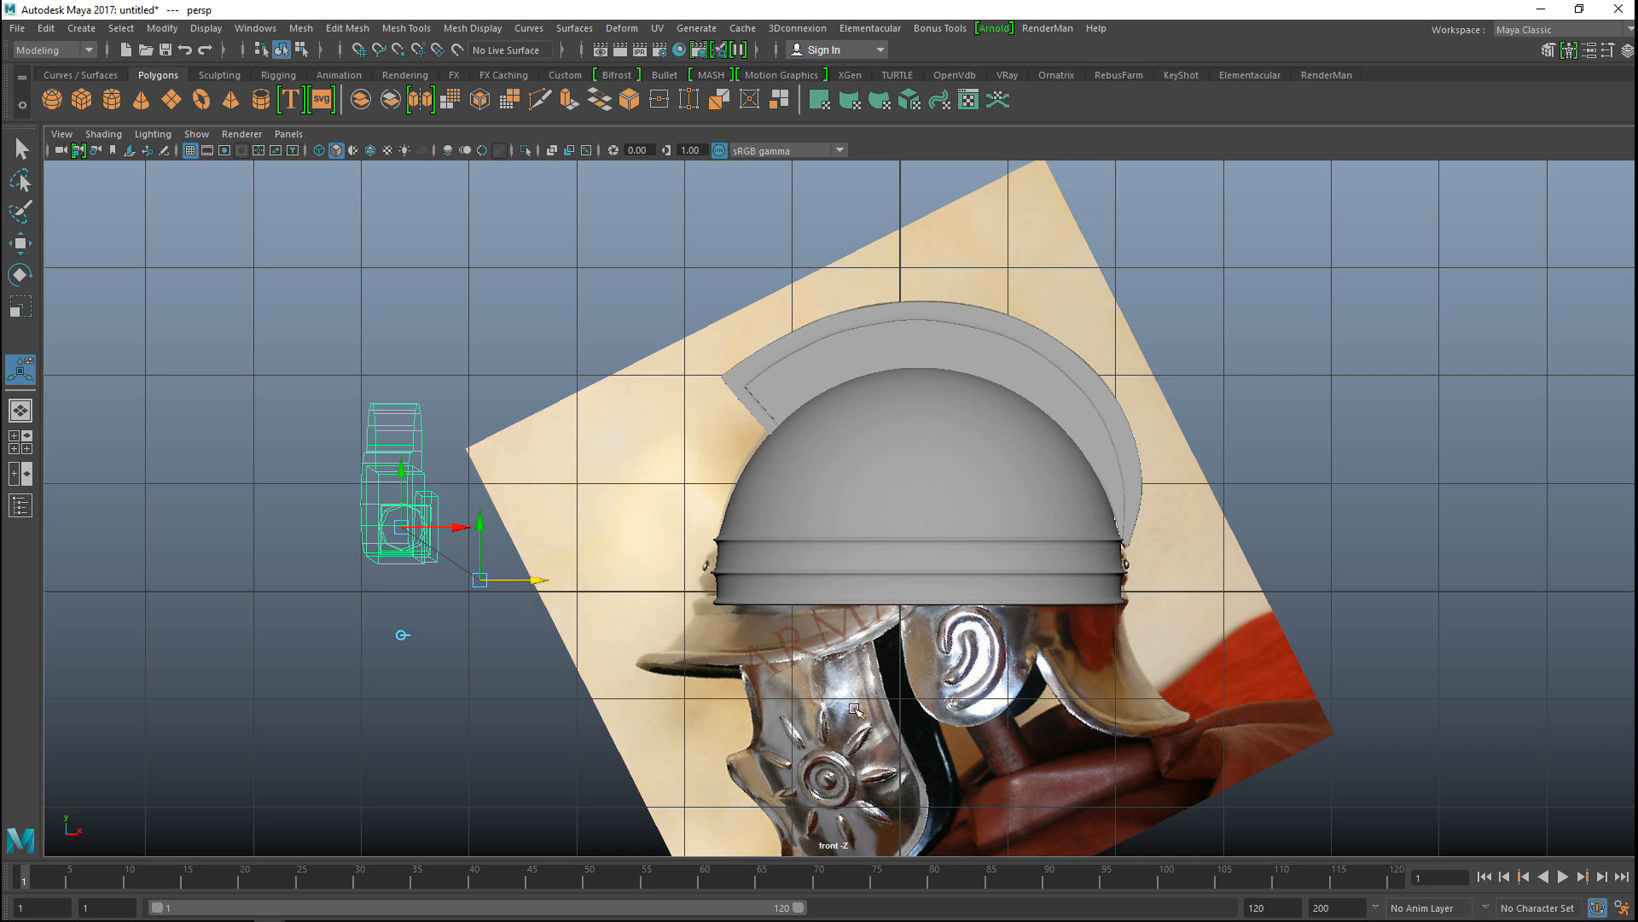
Step: Select a single face in the helmet's lowest band, just above the ear guard, in the front view
scroll(855, 708, "up", 2)
middle_click_drag(858, 739, 631, 509, "alt")
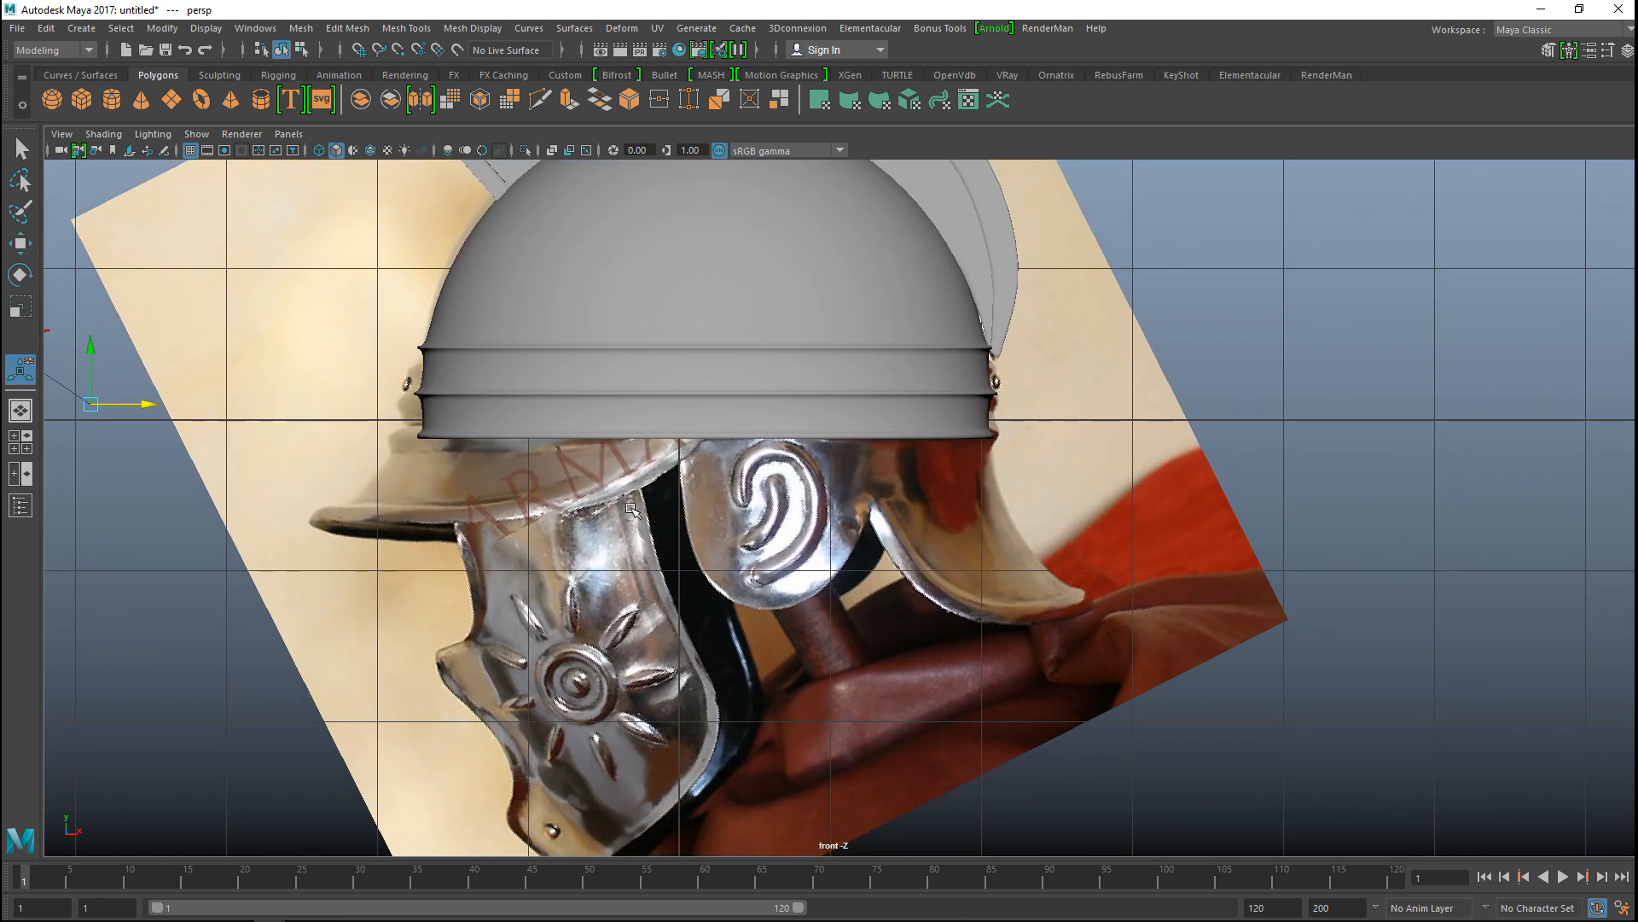
left_click(700, 412)
scroll(781, 528, "up", 5)
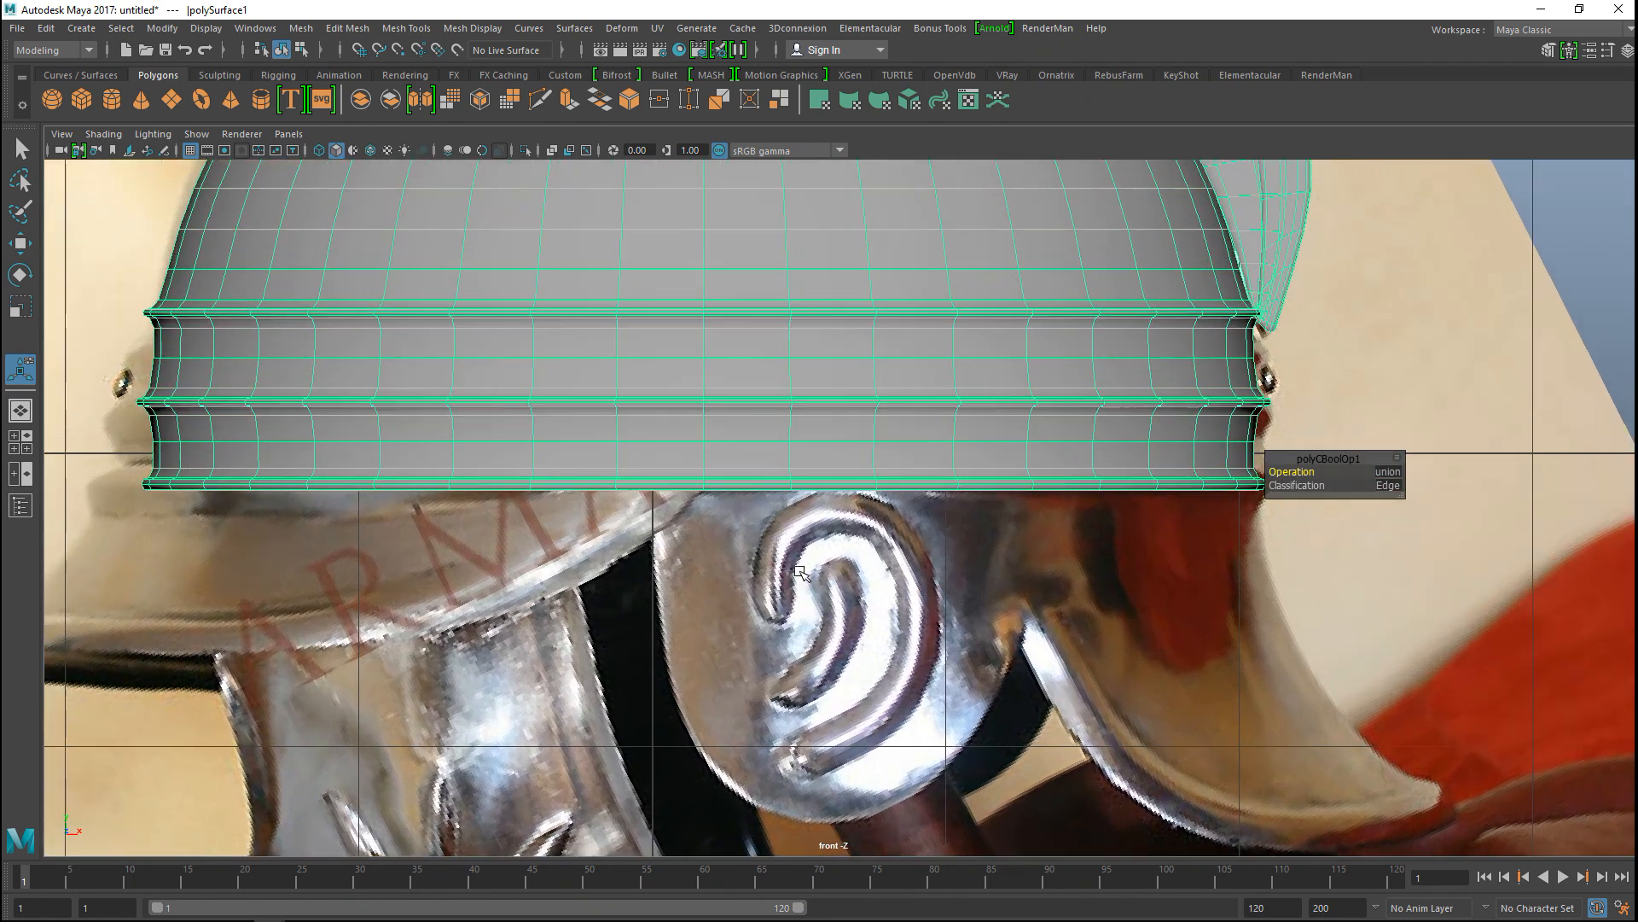
scroll(800, 571, "up", 2)
right_click_drag(632, 465, 634, 460)
left_click_drag(628, 497, 630, 500)
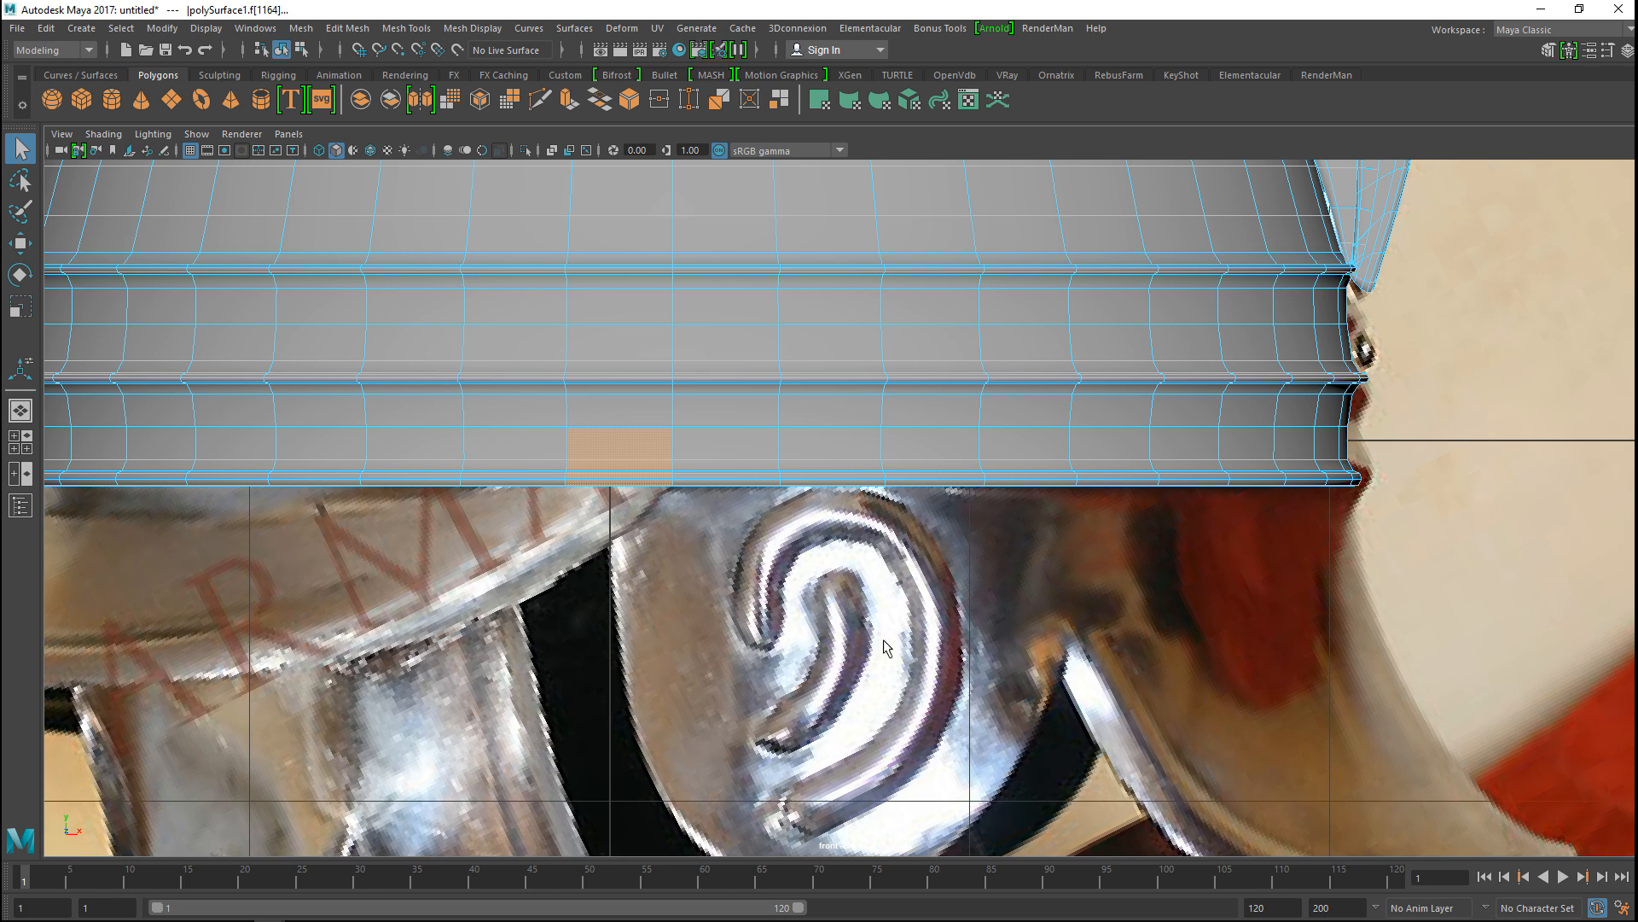
Step: In the perspective view, replace the selection with a face on the underside of the helmet's bottom rim
left_click(23, 449)
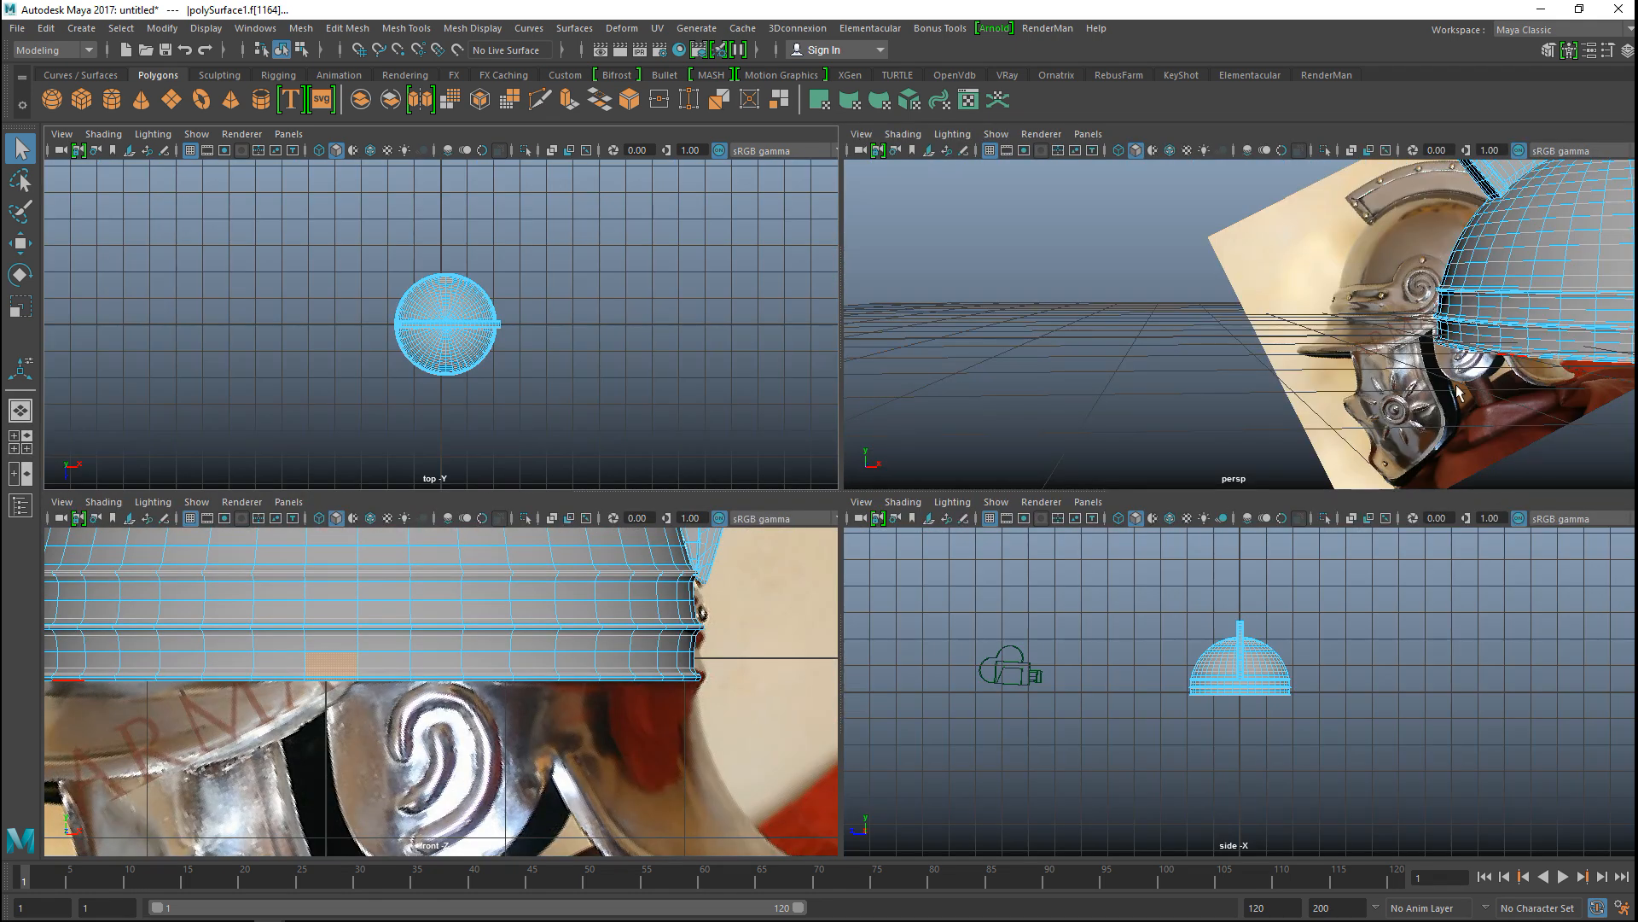
key("space")
left_click_drag(975, 380, 918, 449, "alt")
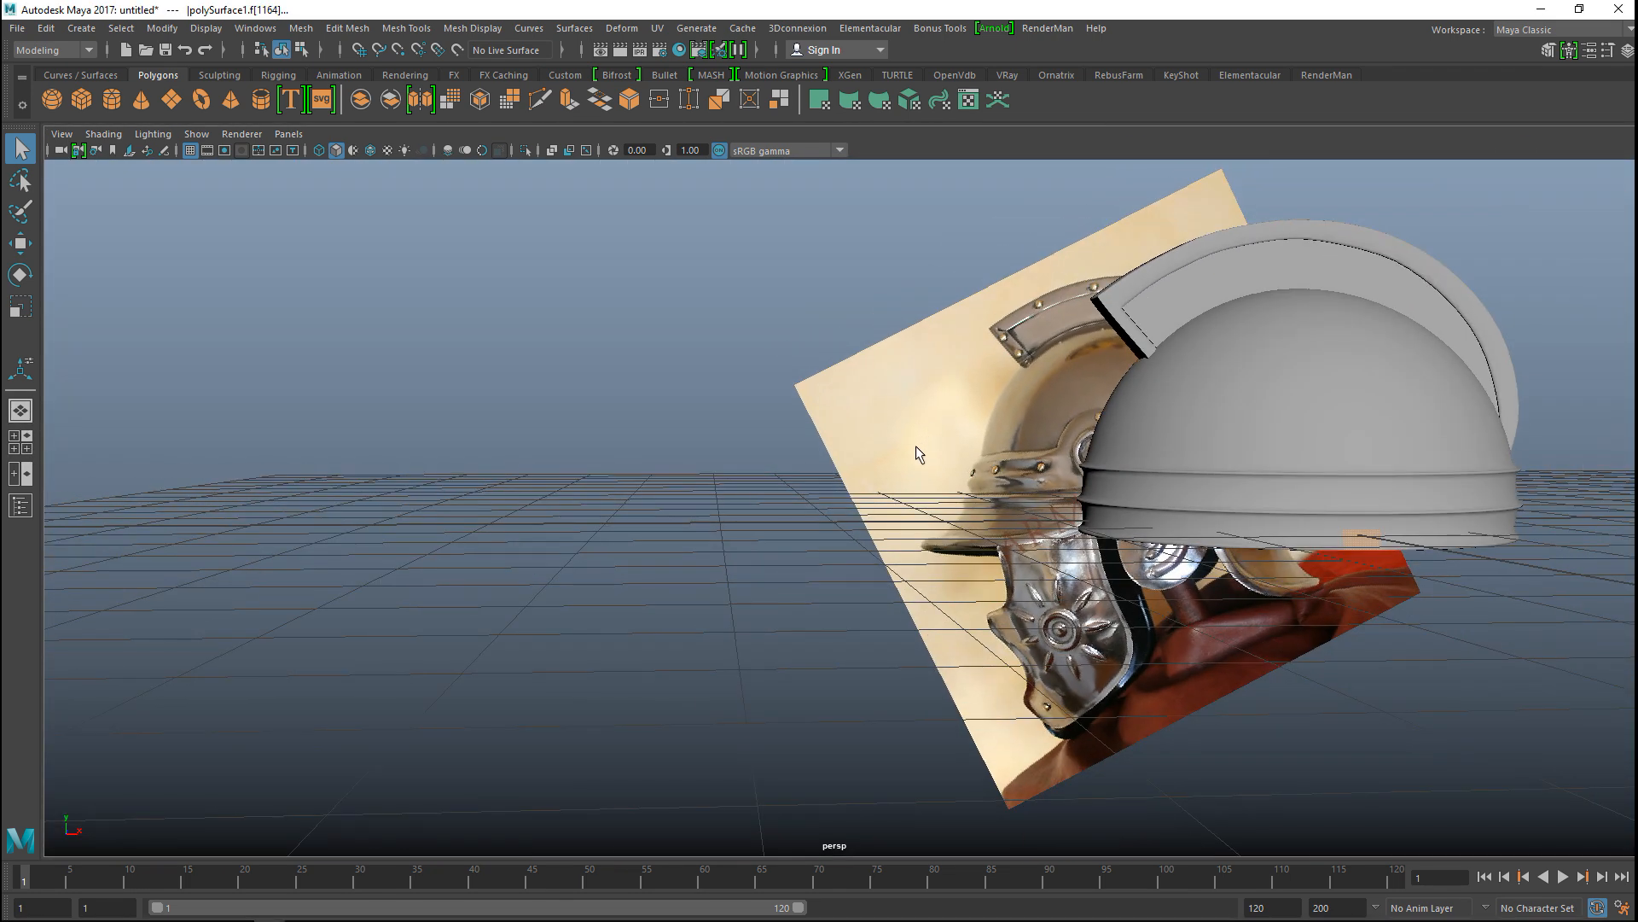
left_click_drag(1011, 515, 732, 592, "alt")
scroll(867, 670, "up", 5)
middle_click_drag(882, 669, 867, 585, "alt")
mouse_move(867, 585)
left_mouse_down("alt")
mouse_move(863, 549)
mouse_move(866, 585)
left_mouse_up("alt")
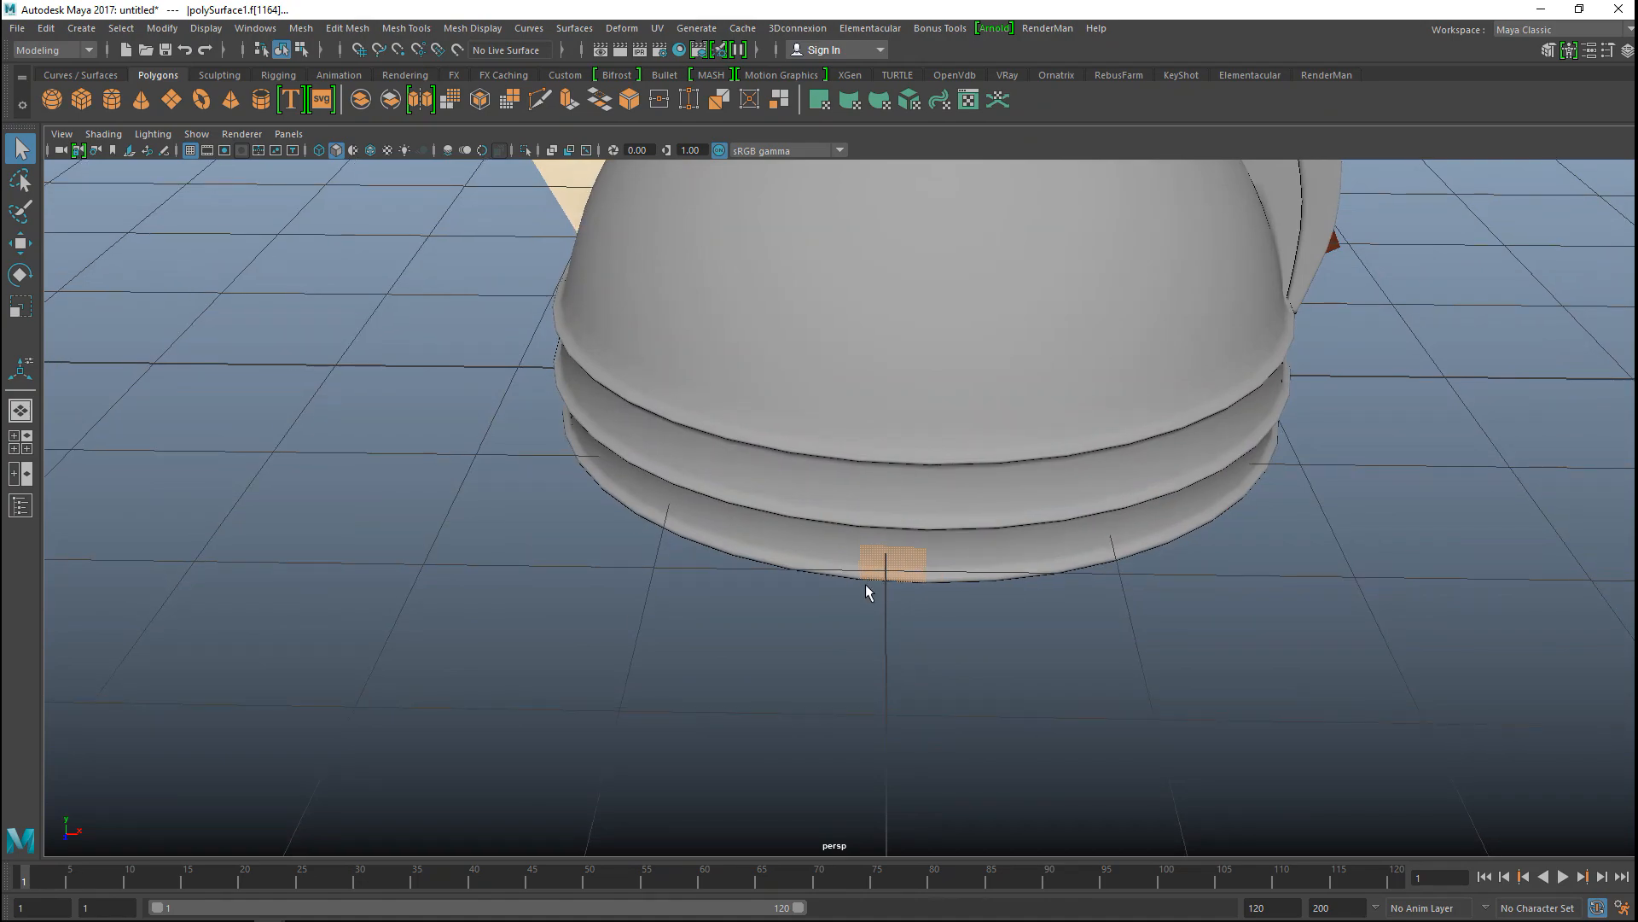
left_click(978, 609)
left_click(901, 576)
left_click_drag(930, 632, 895, 503, "alt")
right_click_drag(870, 281, 878, 328)
scroll(920, 346, "up", 2)
left_click_drag(920, 345, 885, 412, "alt")
scroll(957, 566, "up", 4)
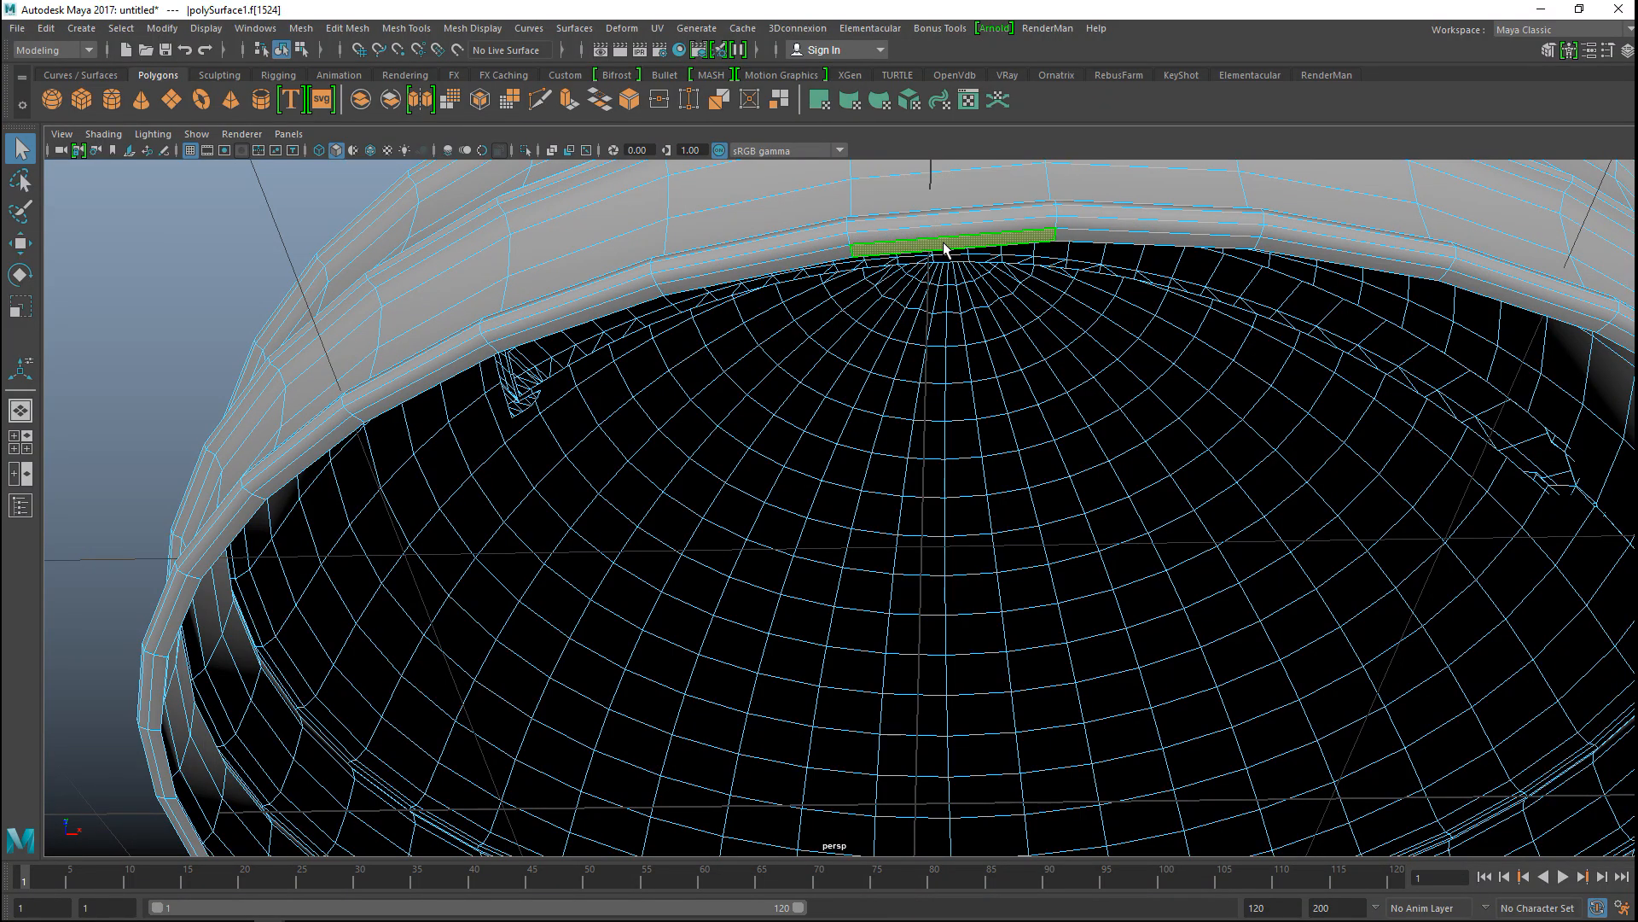
Step: Extend the face selection along the underside of the helmet's bottom rim, around to the face on the helmet's opposite side
left_click_drag(995, 529, 970, 405, "alt")
scroll(970, 405, "down", 3)
middle_click_drag(1014, 652, 1008, 388, "alt")
middle_click_drag(991, 622, 1032, 380, "alt")
scroll(987, 555, "up", 3)
scroll(987, 555, "up", 2)
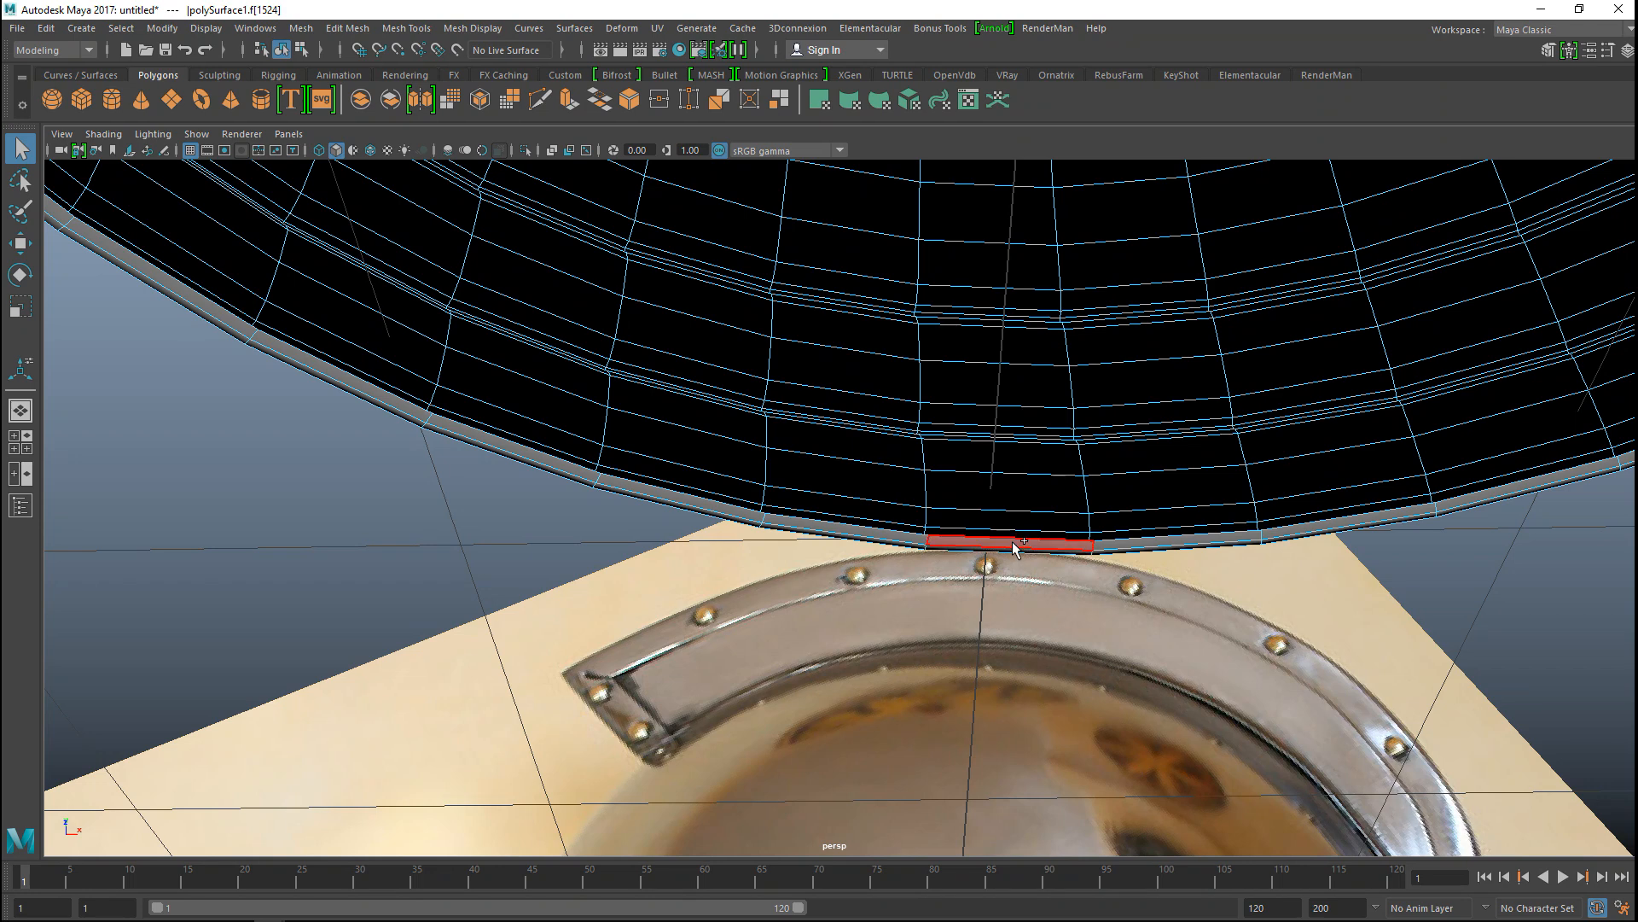
double_click(1009, 546)
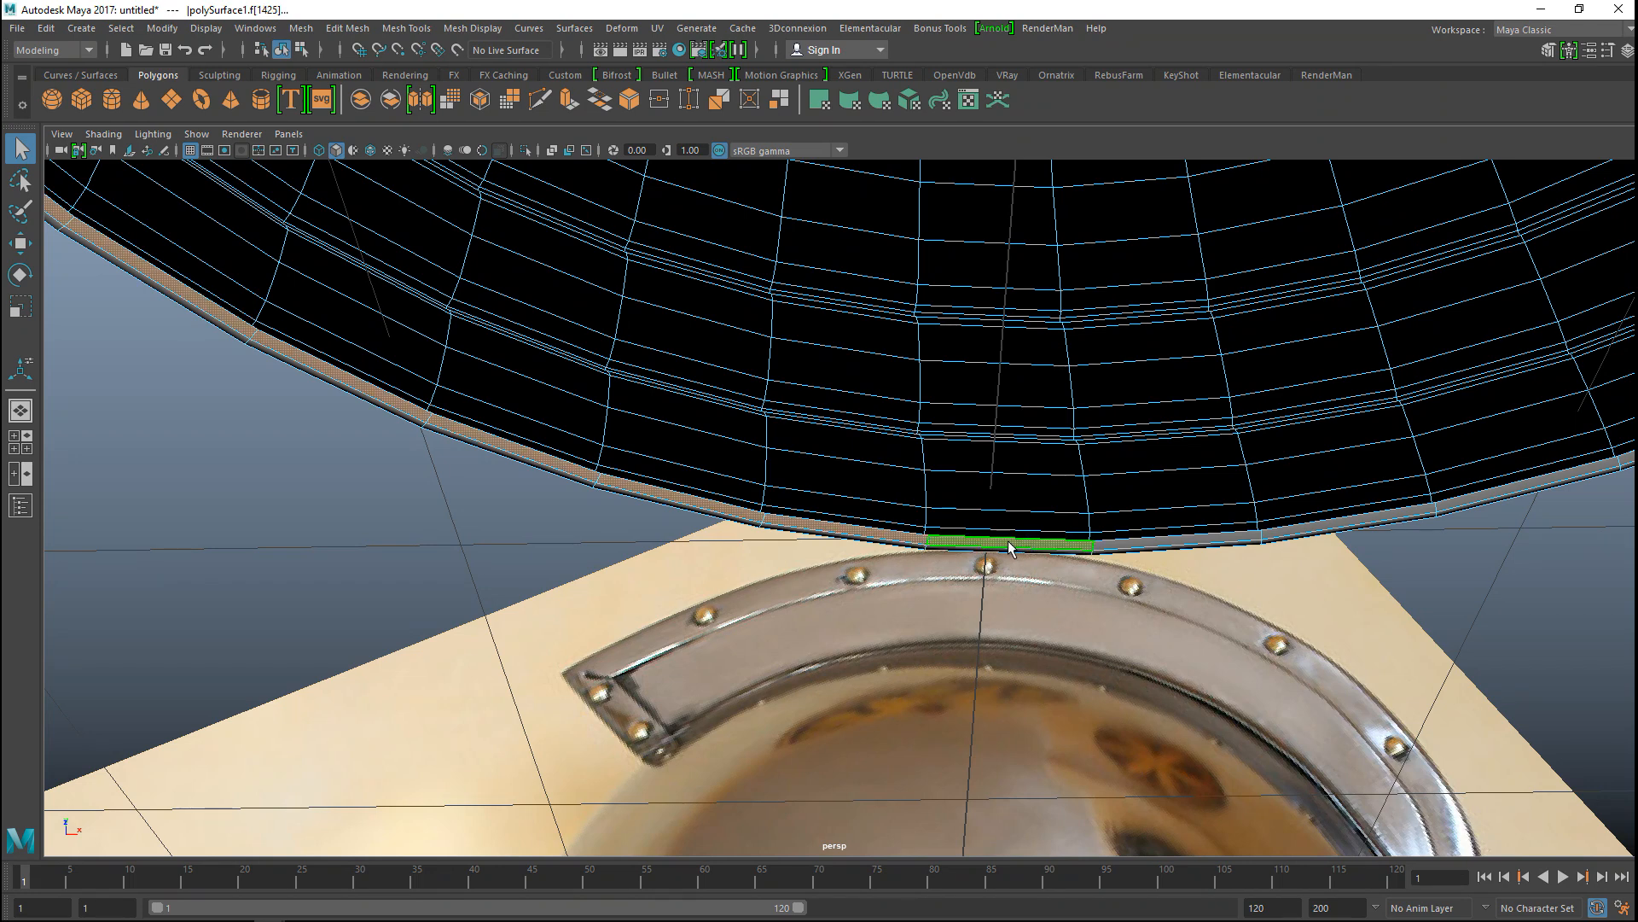
scroll(1008, 551, "down", 2)
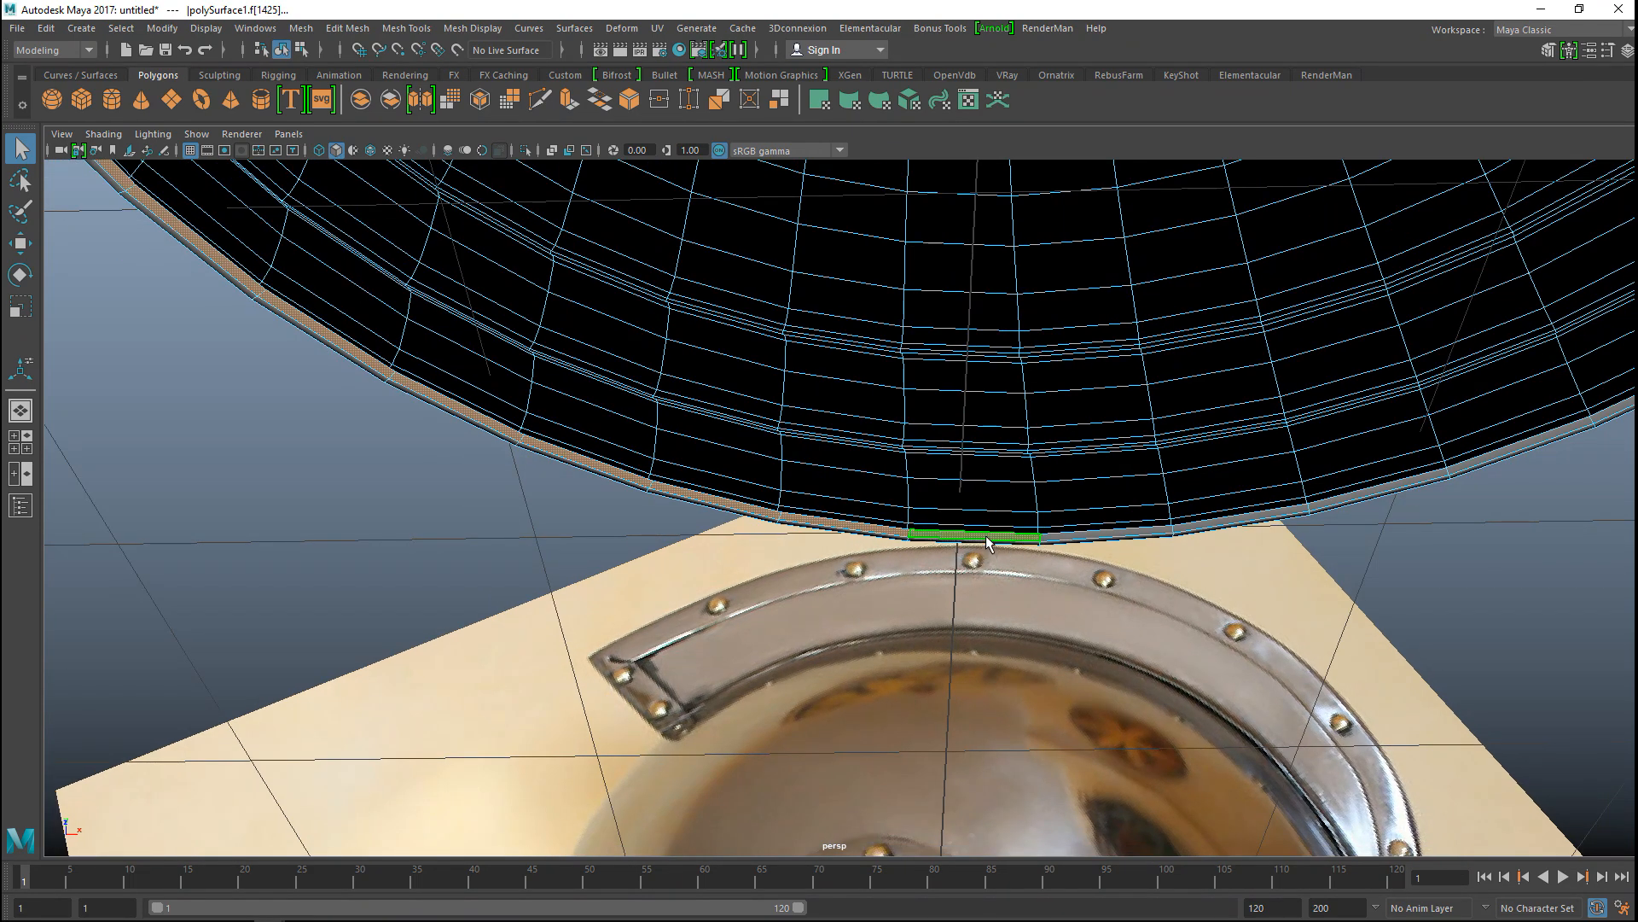
Step: Add the adjoining underside faces of the bottom rim to the selection, covering the rim above the ear and neck guards
left_click(987, 542)
left_click(1084, 532, "shift")
scroll(1122, 575, "down", 3)
left_click(1120, 523, "shift")
left_click(1120, 523, "shift")
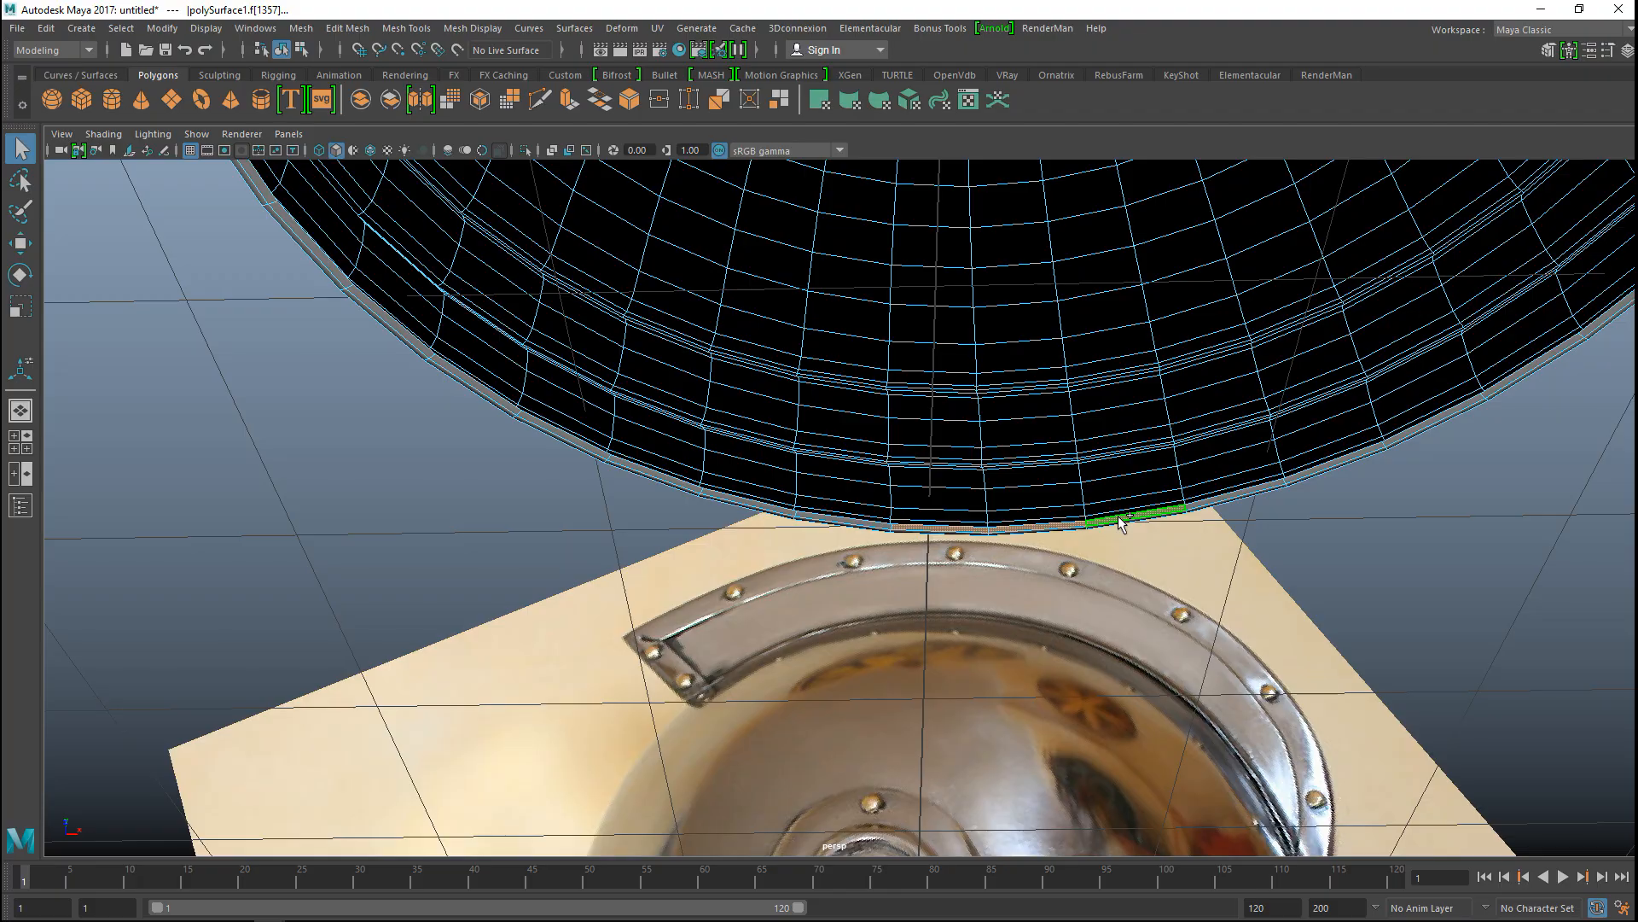
scroll(1121, 533, "down", 3)
left_click_drag(1120, 540, 1104, 717, "alt")
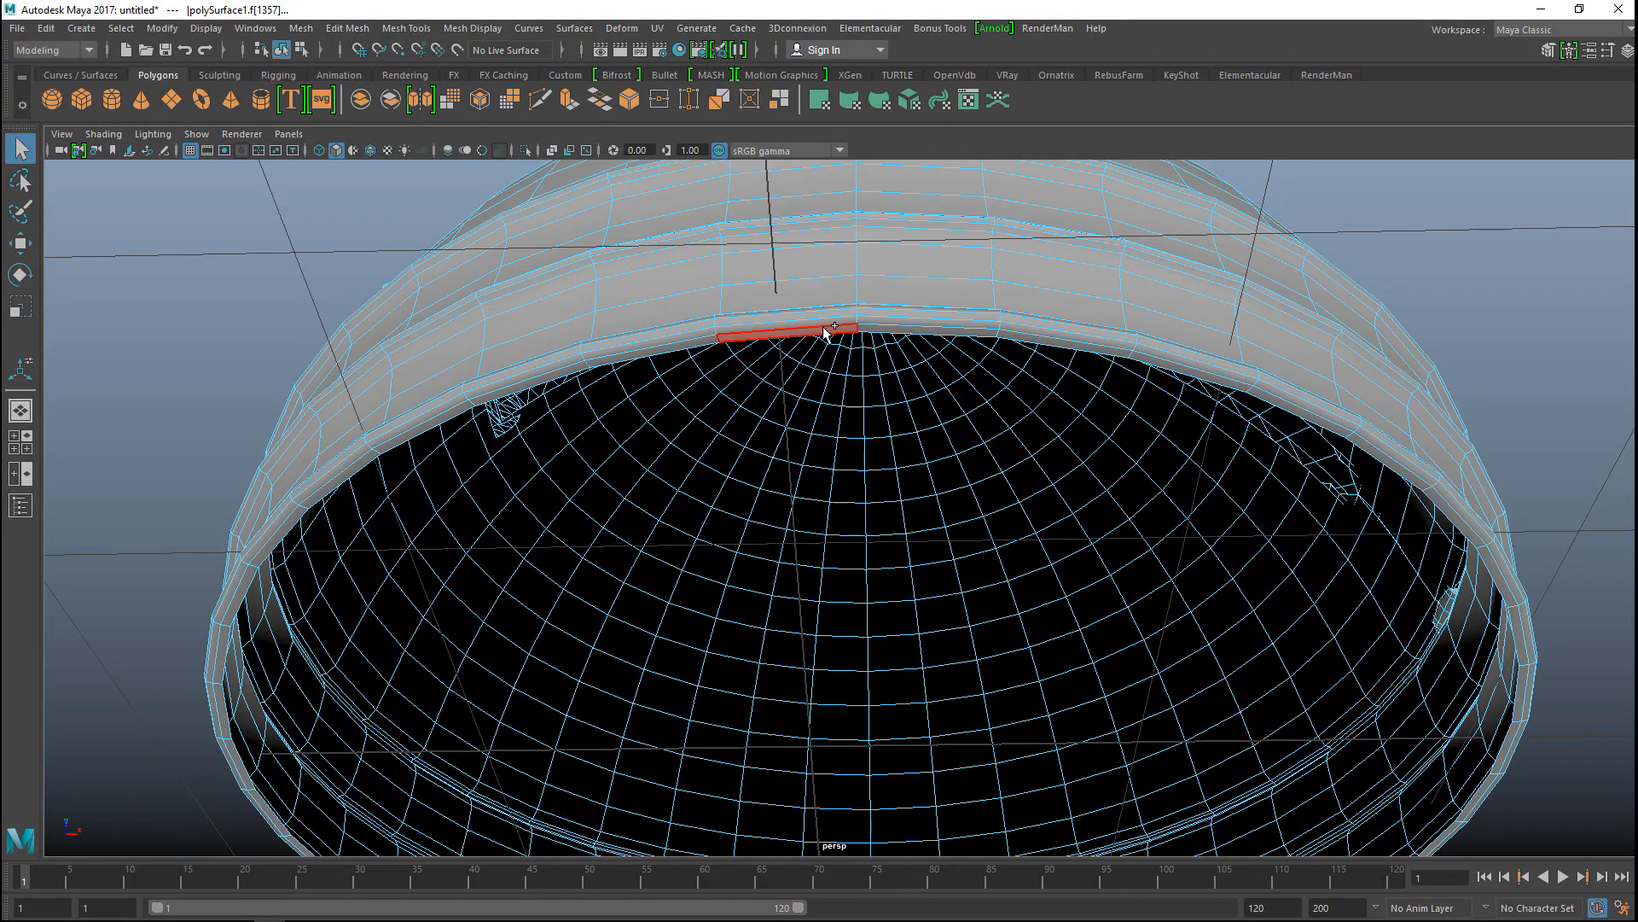
left_click_drag(820, 452, 580, 440, "alt")
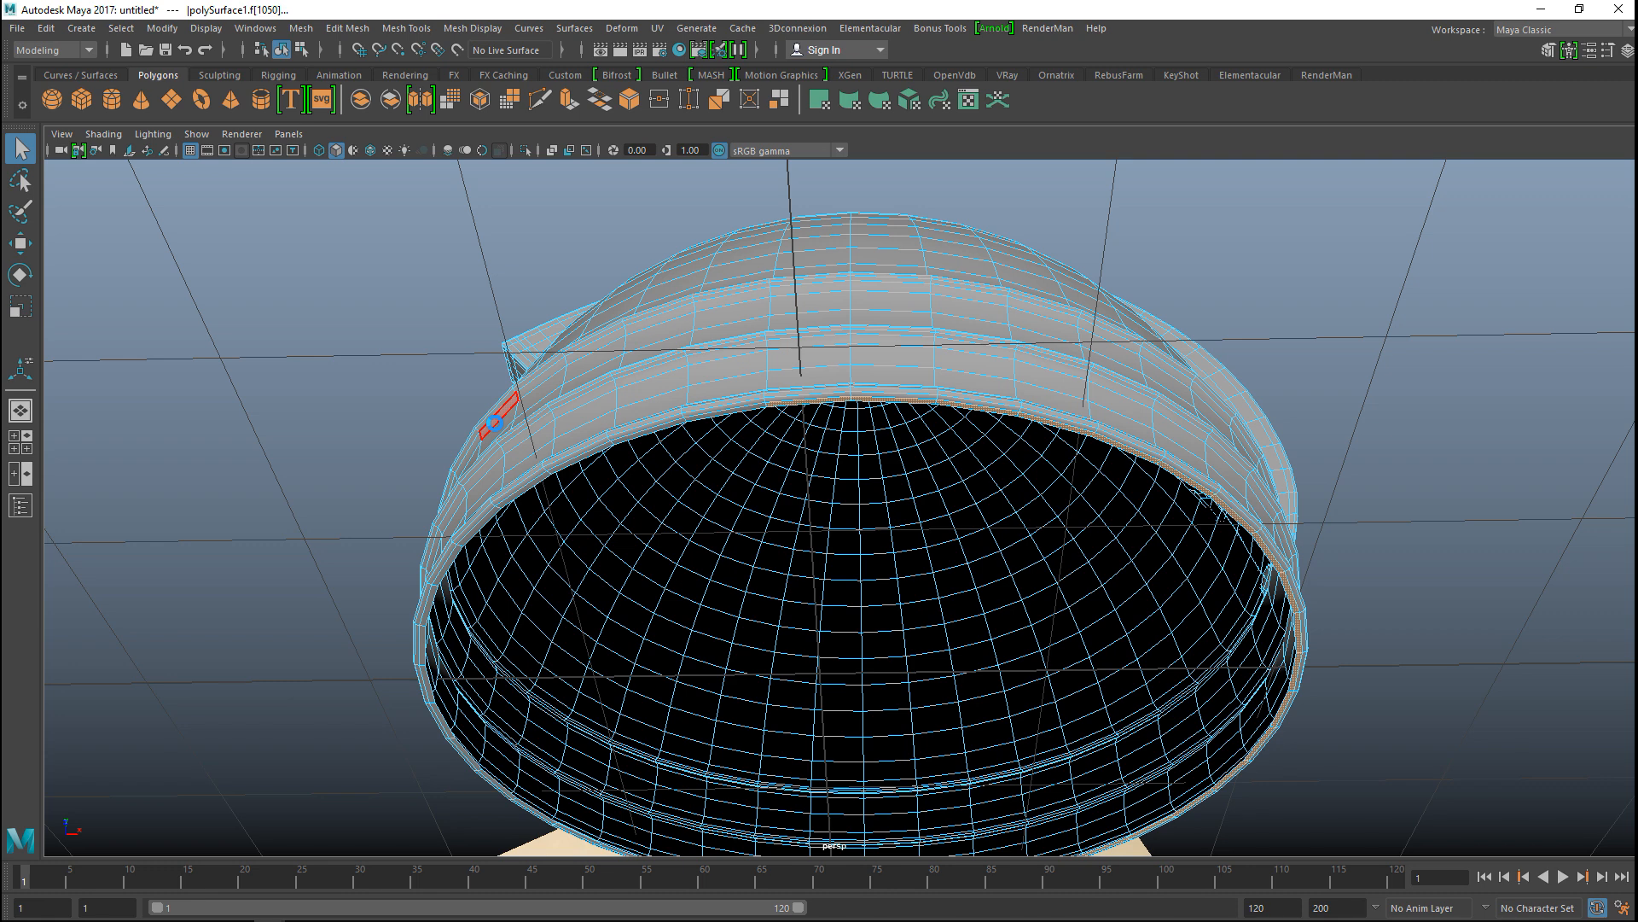
Step: Extrude the selected rim faces and pull them straight down into a wall below the helmet
key("ctrl+e")
key("w")
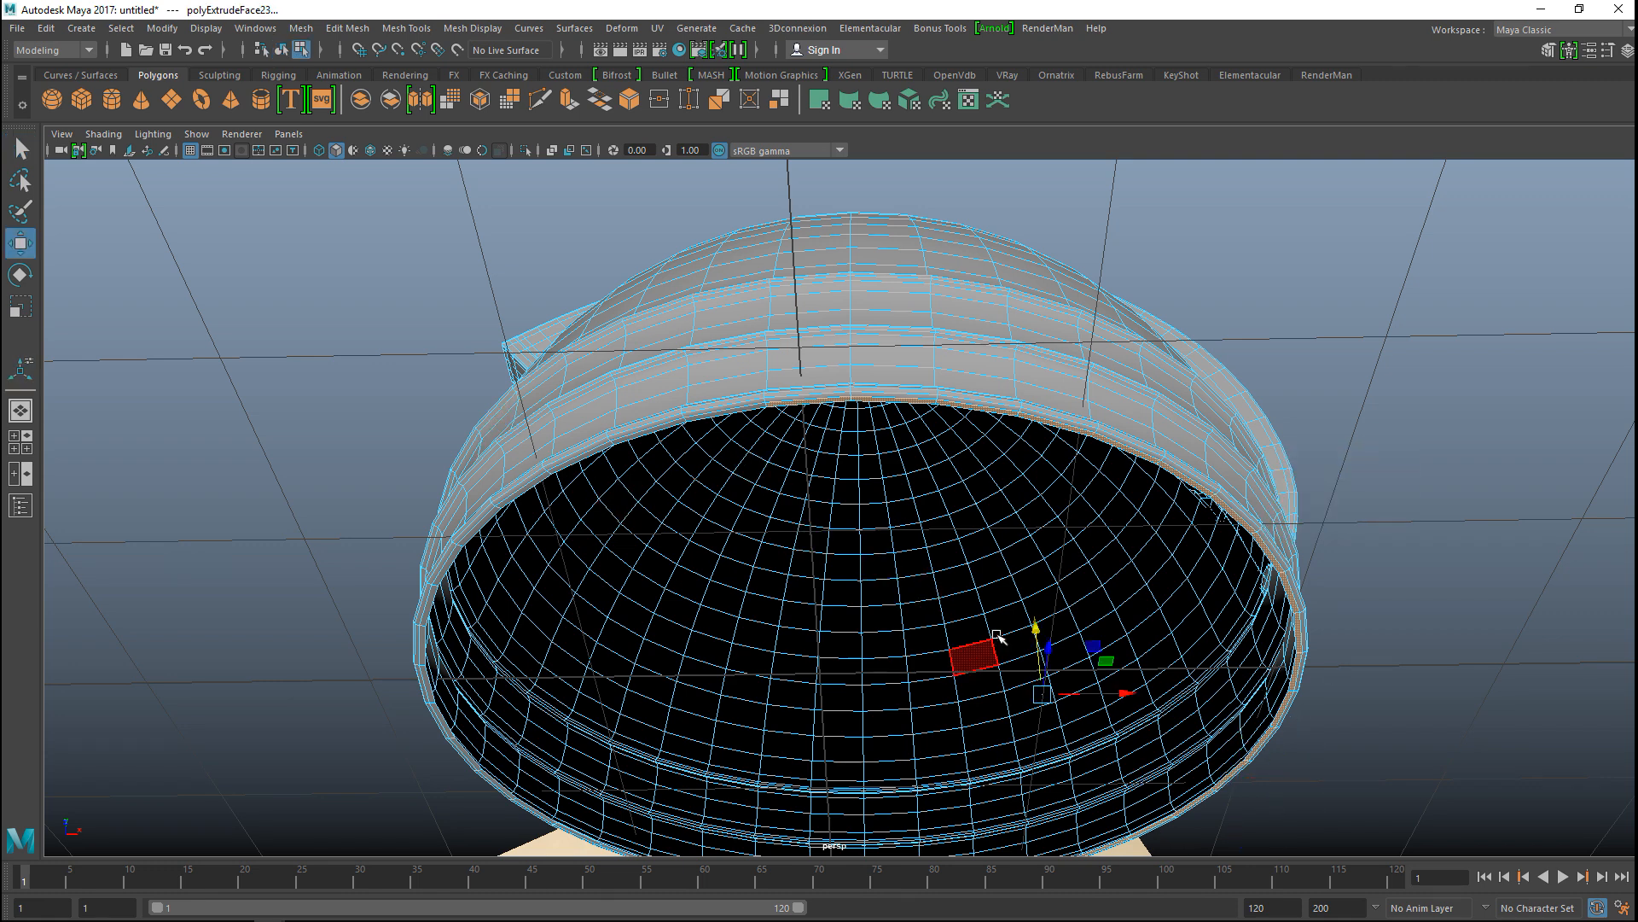
left_click_drag(1032, 627, 1035, 658)
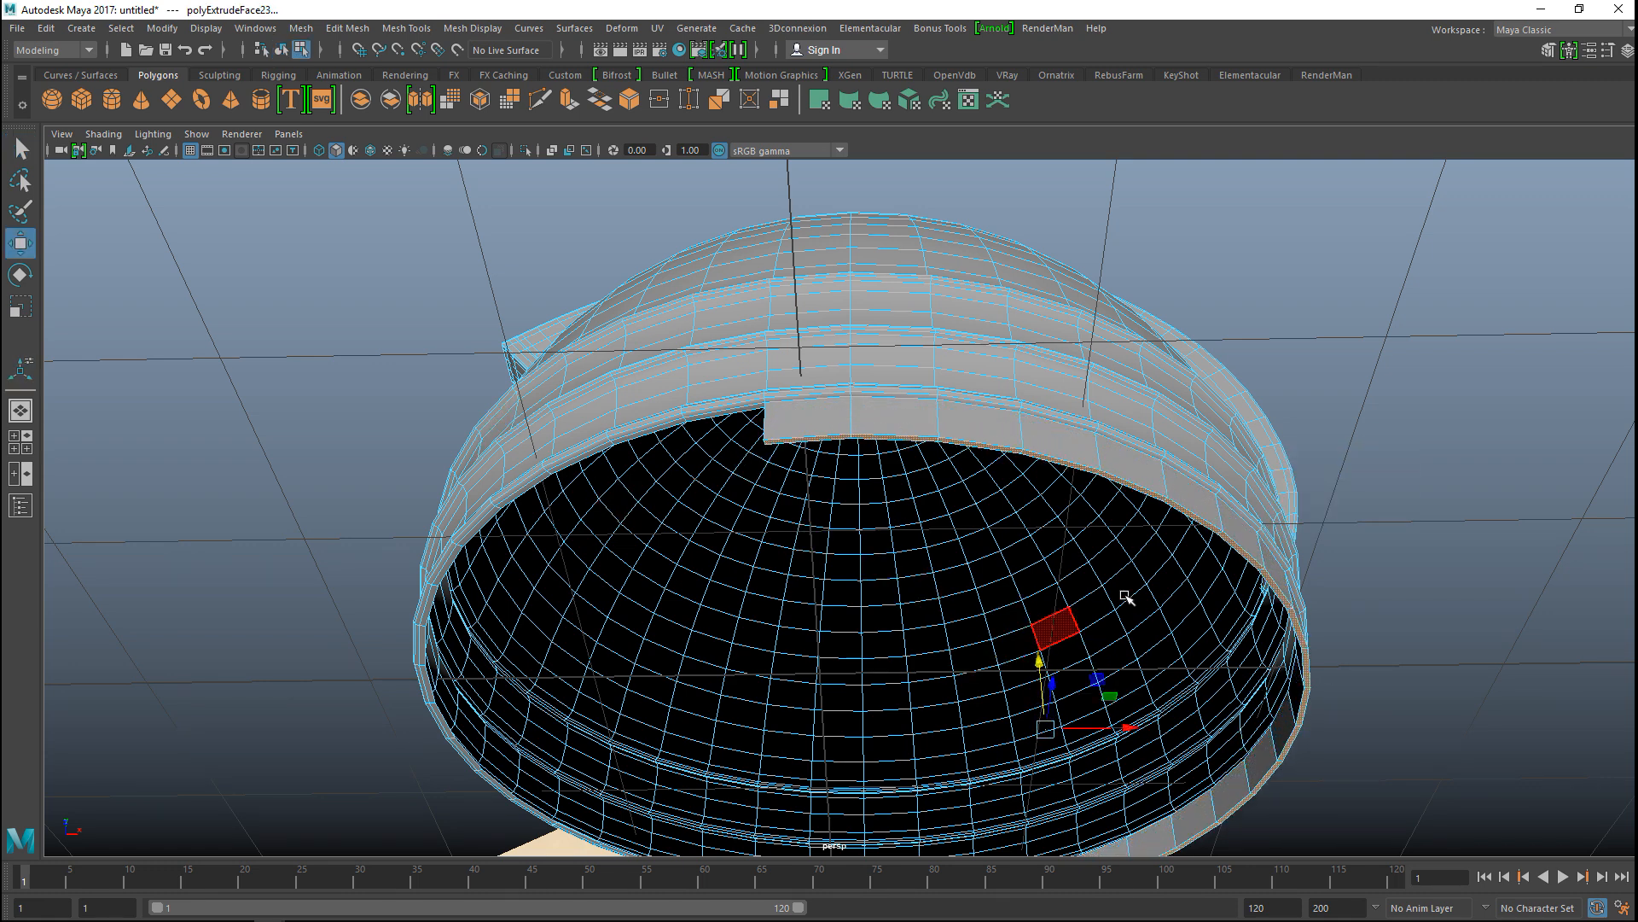
left_click_drag(1130, 595, 1281, 636, "alt")
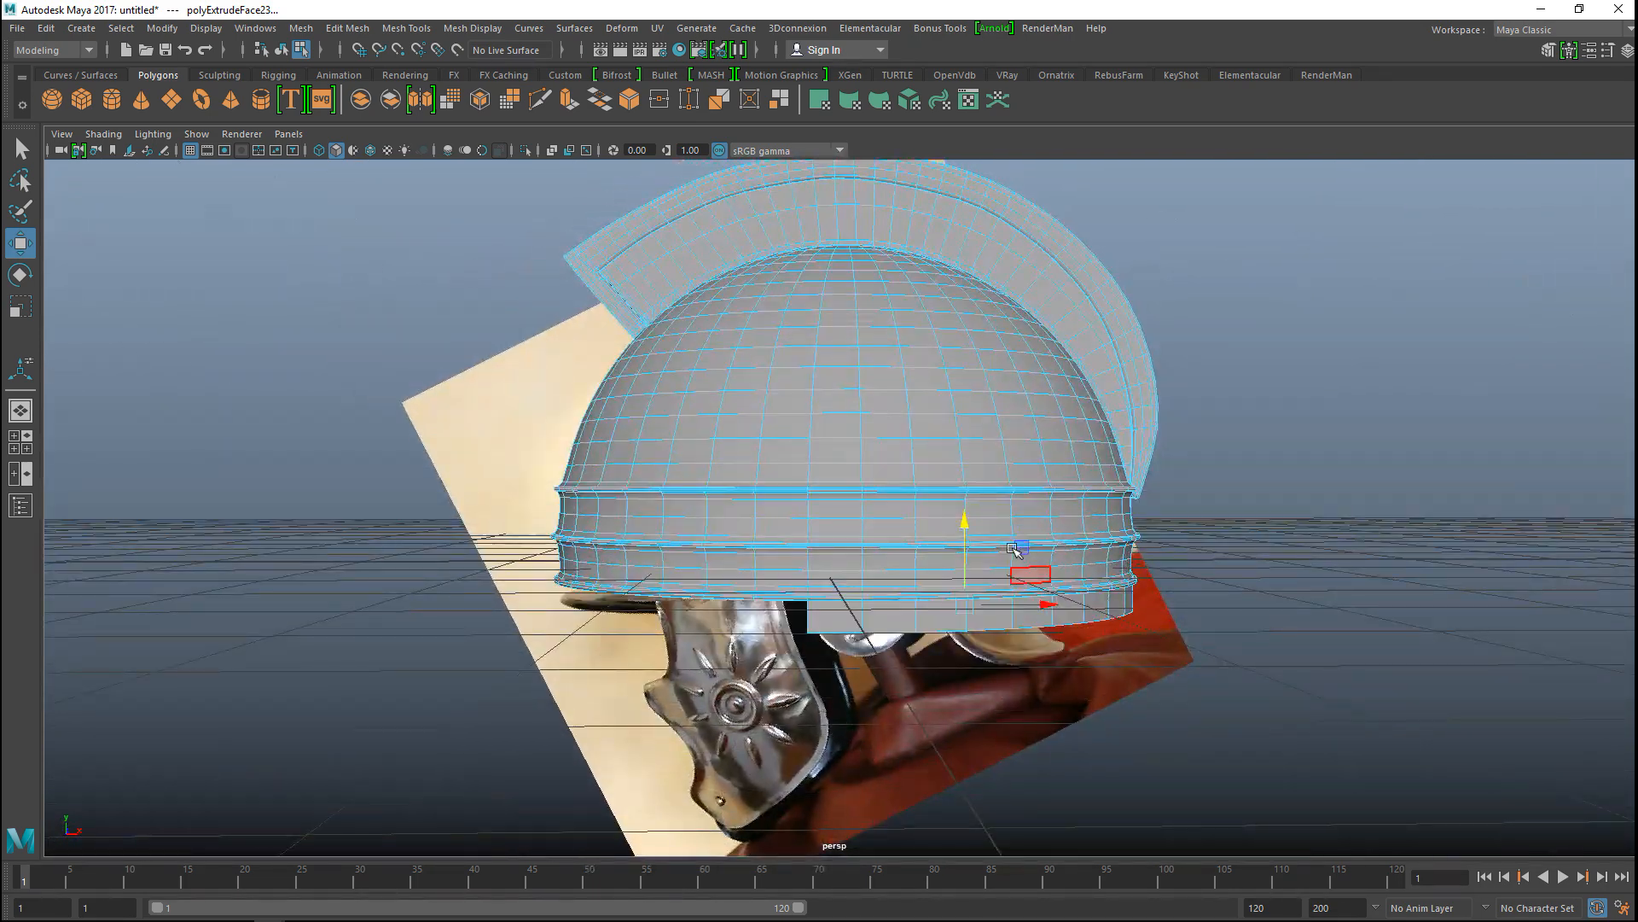
left_click_drag(965, 519, 973, 570)
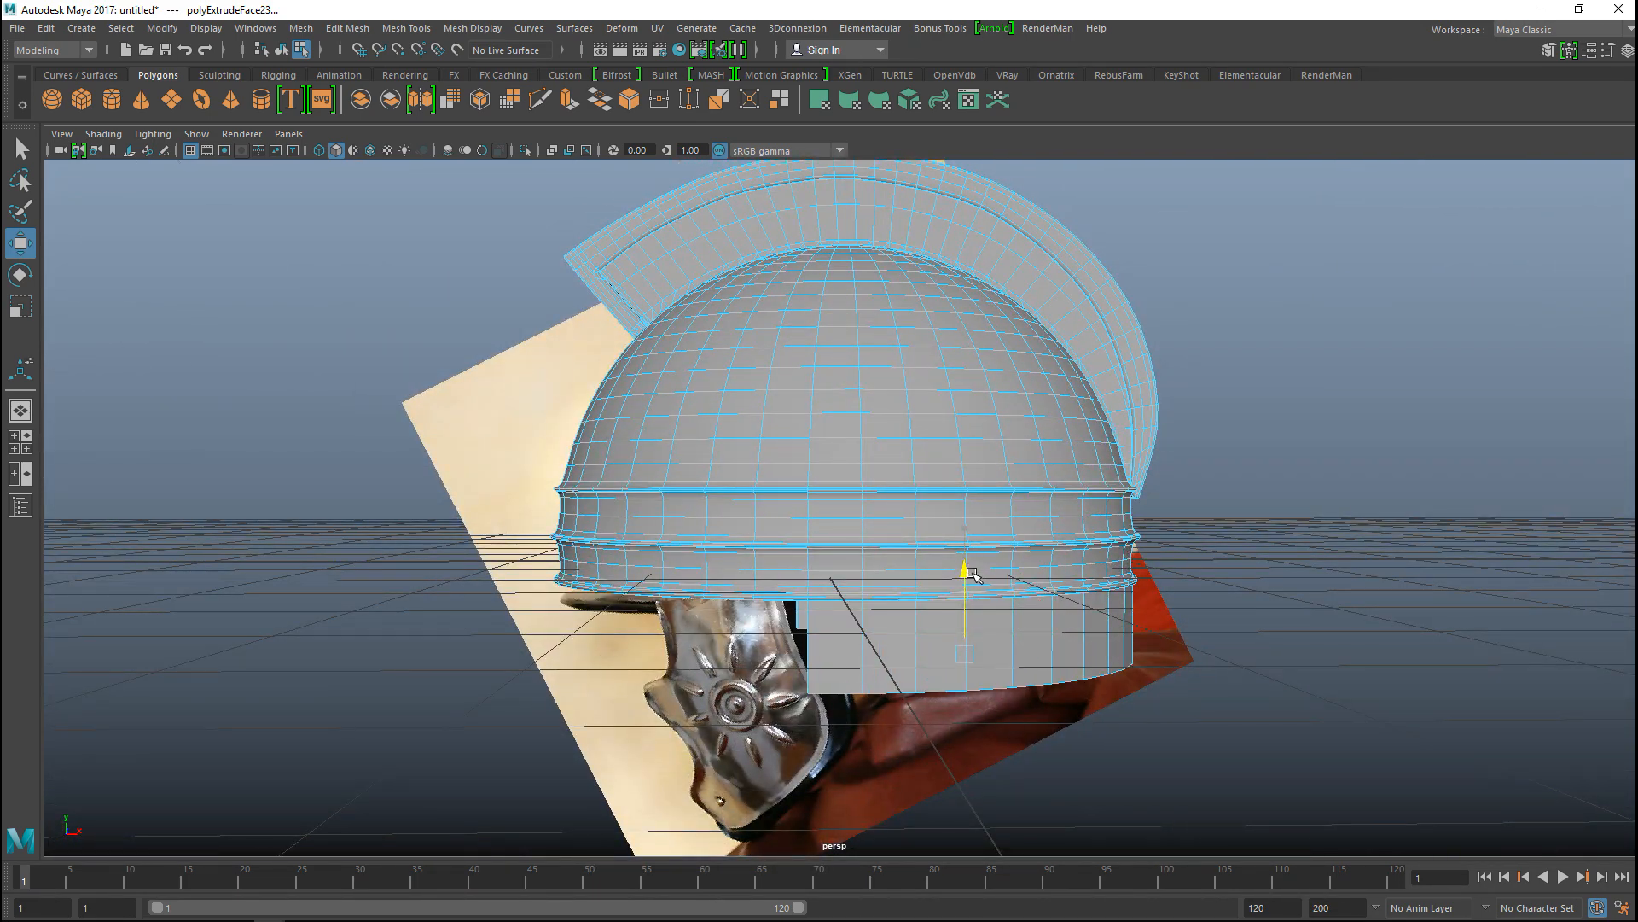
Step: In the front view, lengthen the extruded wall down to the lower edge of the ear guard in the reference image
key("space")
key("space")
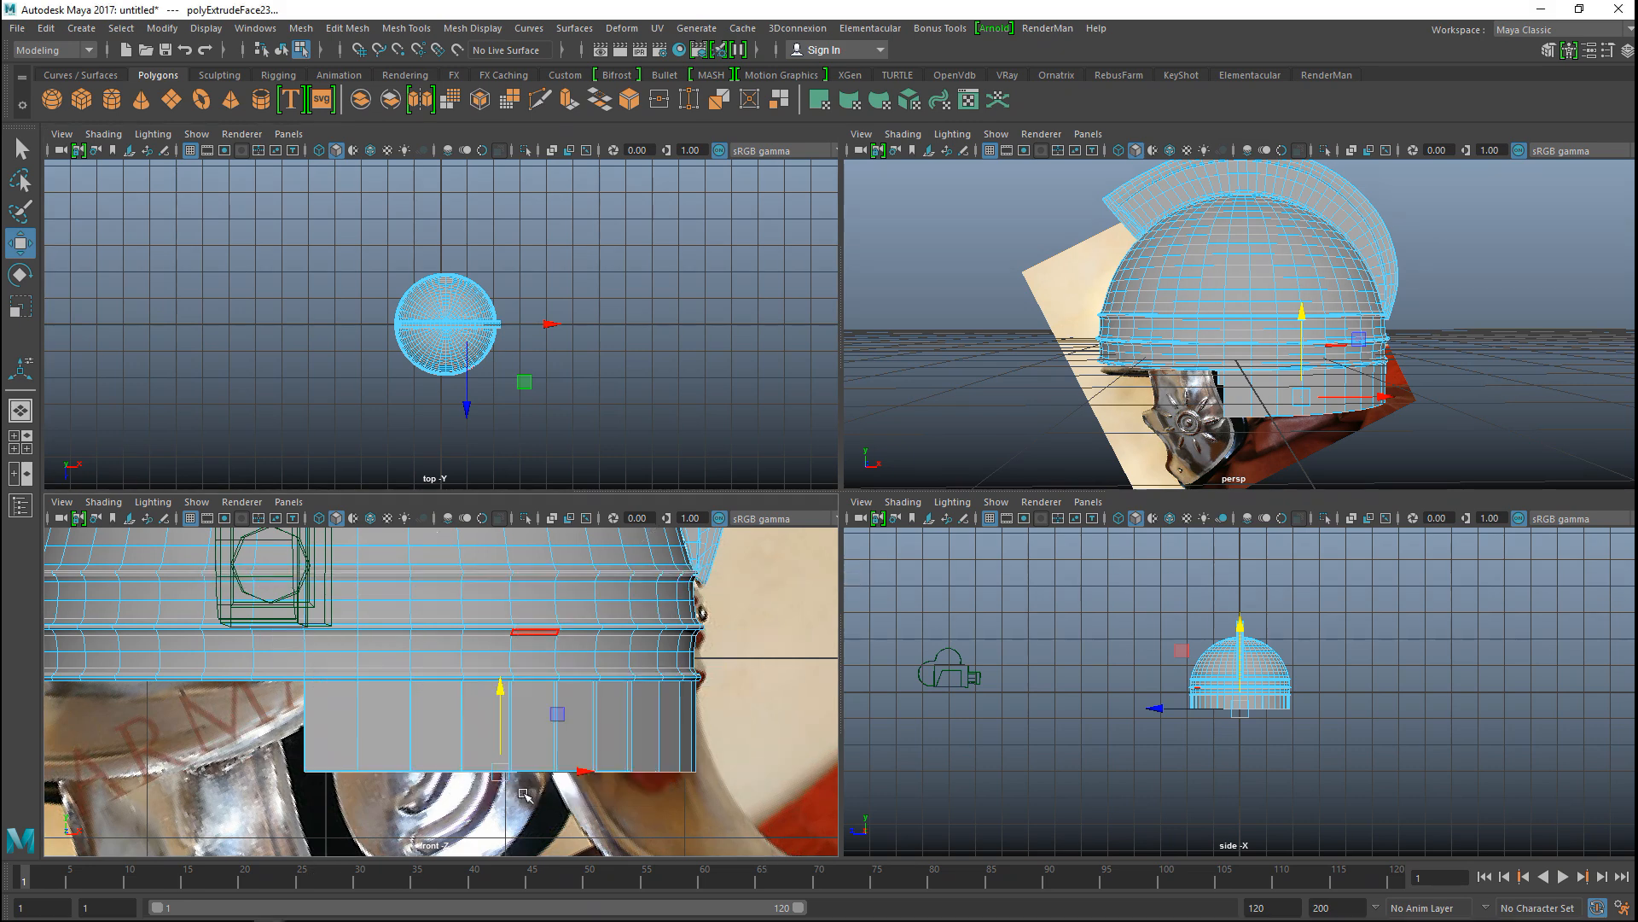
scroll(727, 751, "down", 5)
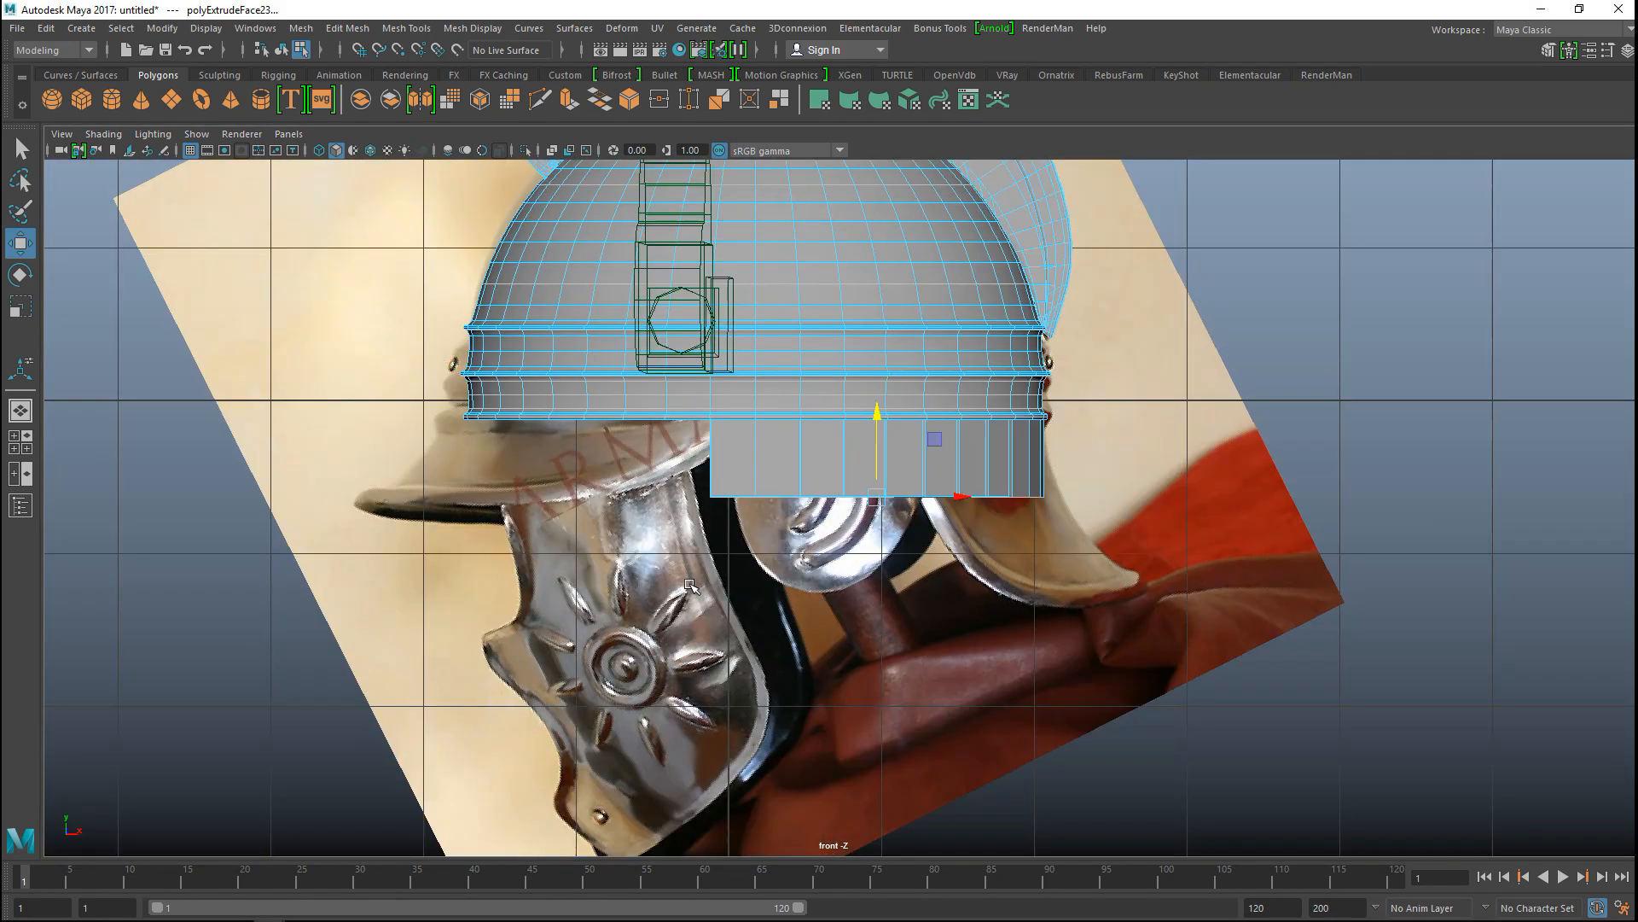
scroll(694, 579, "up", 1)
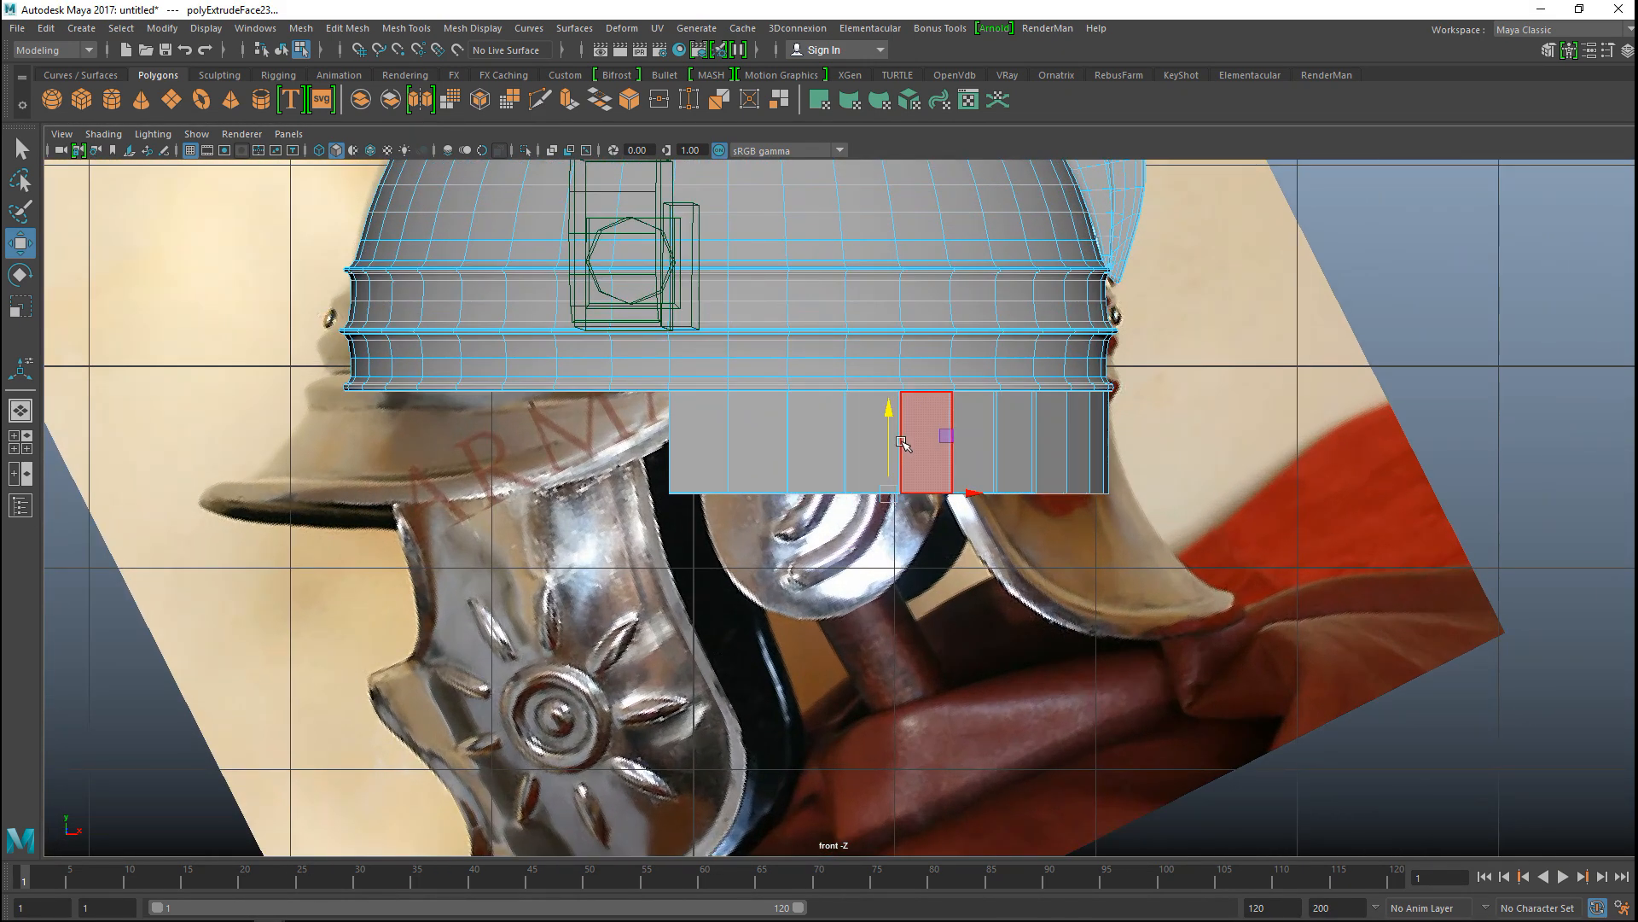
left_click_drag(893, 425, 917, 539)
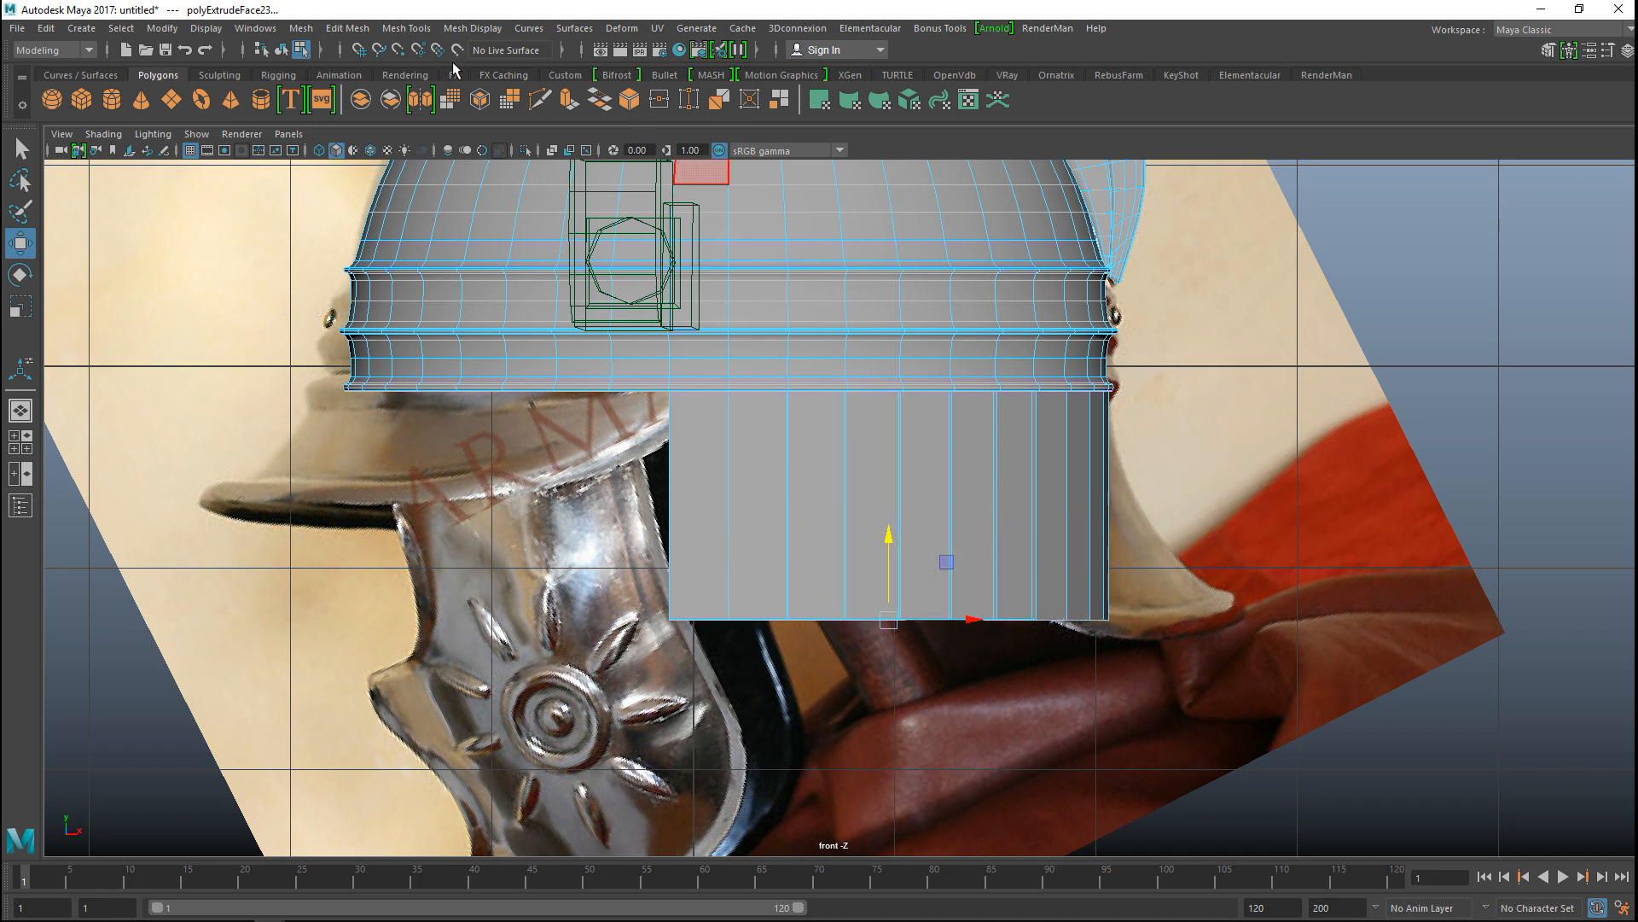
Step: Turn on X-ray shading and, in vertex mode, raise the wall's front lower corner vertices up to just below the rim
left_click(553, 150)
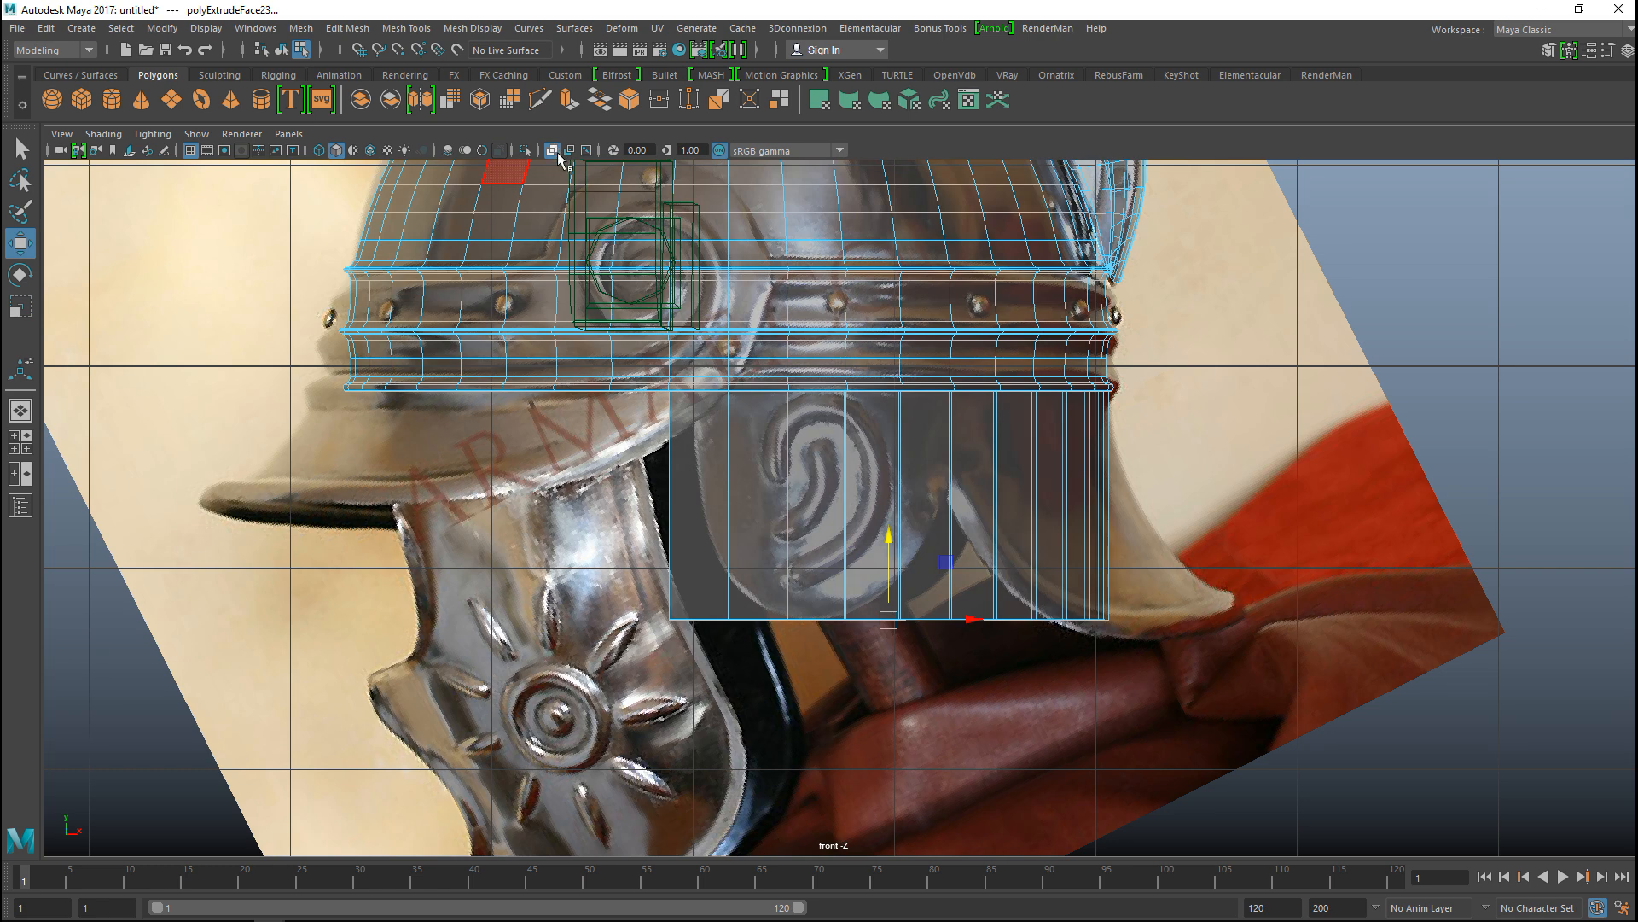
scroll(657, 631, "up", 3)
right_click(642, 674)
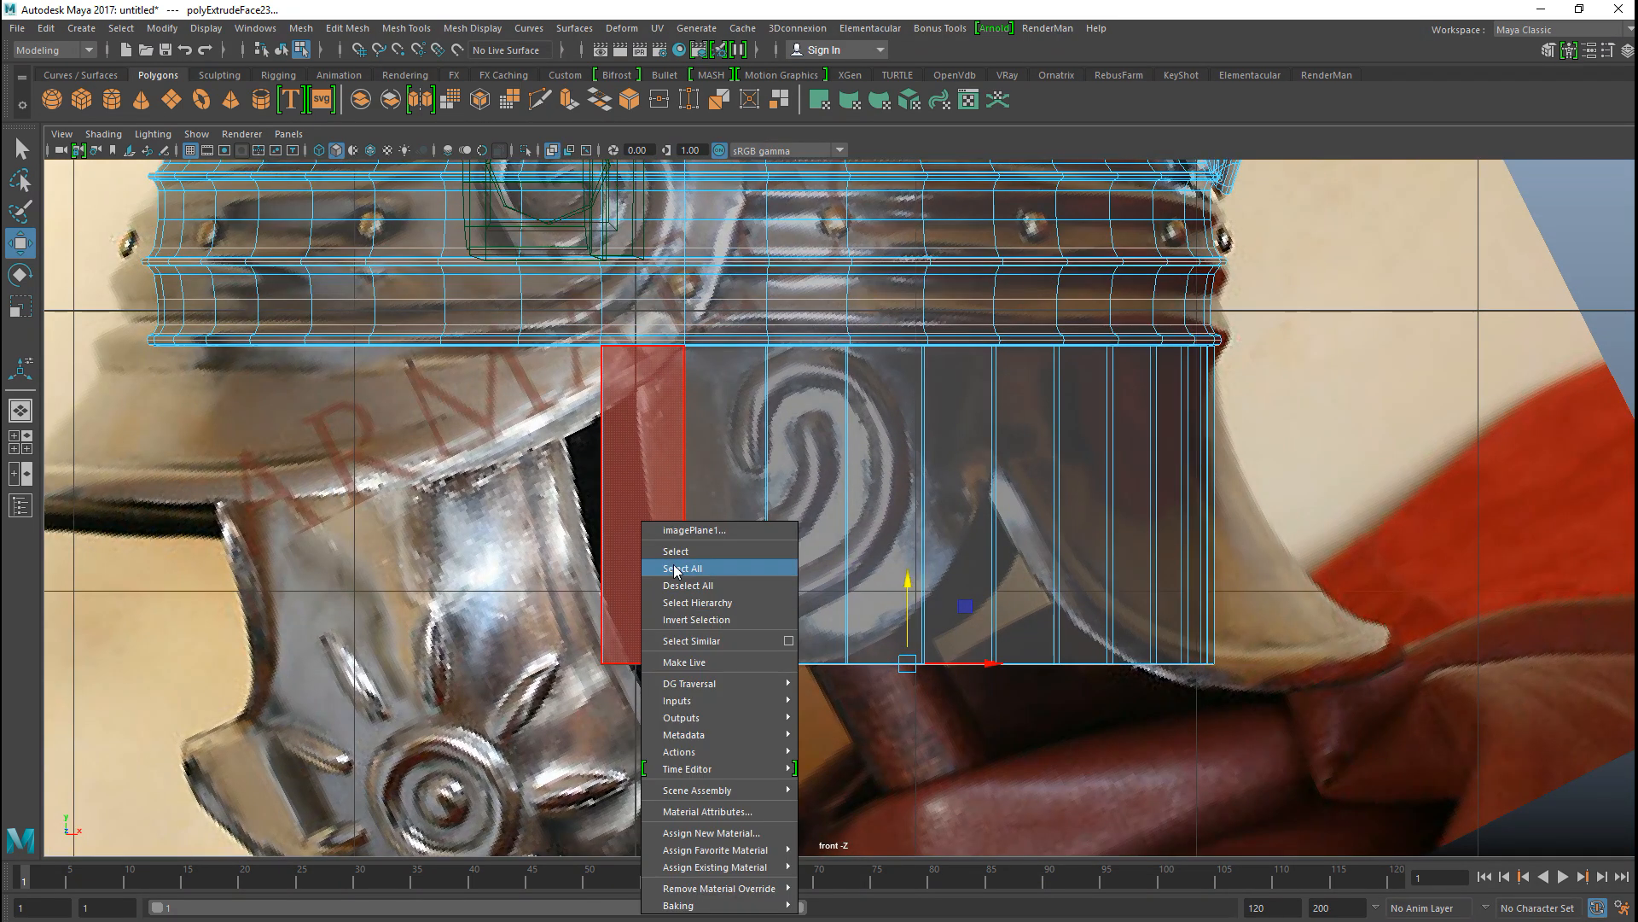
left_click(666, 459)
right_click_drag(663, 395, 580, 395)
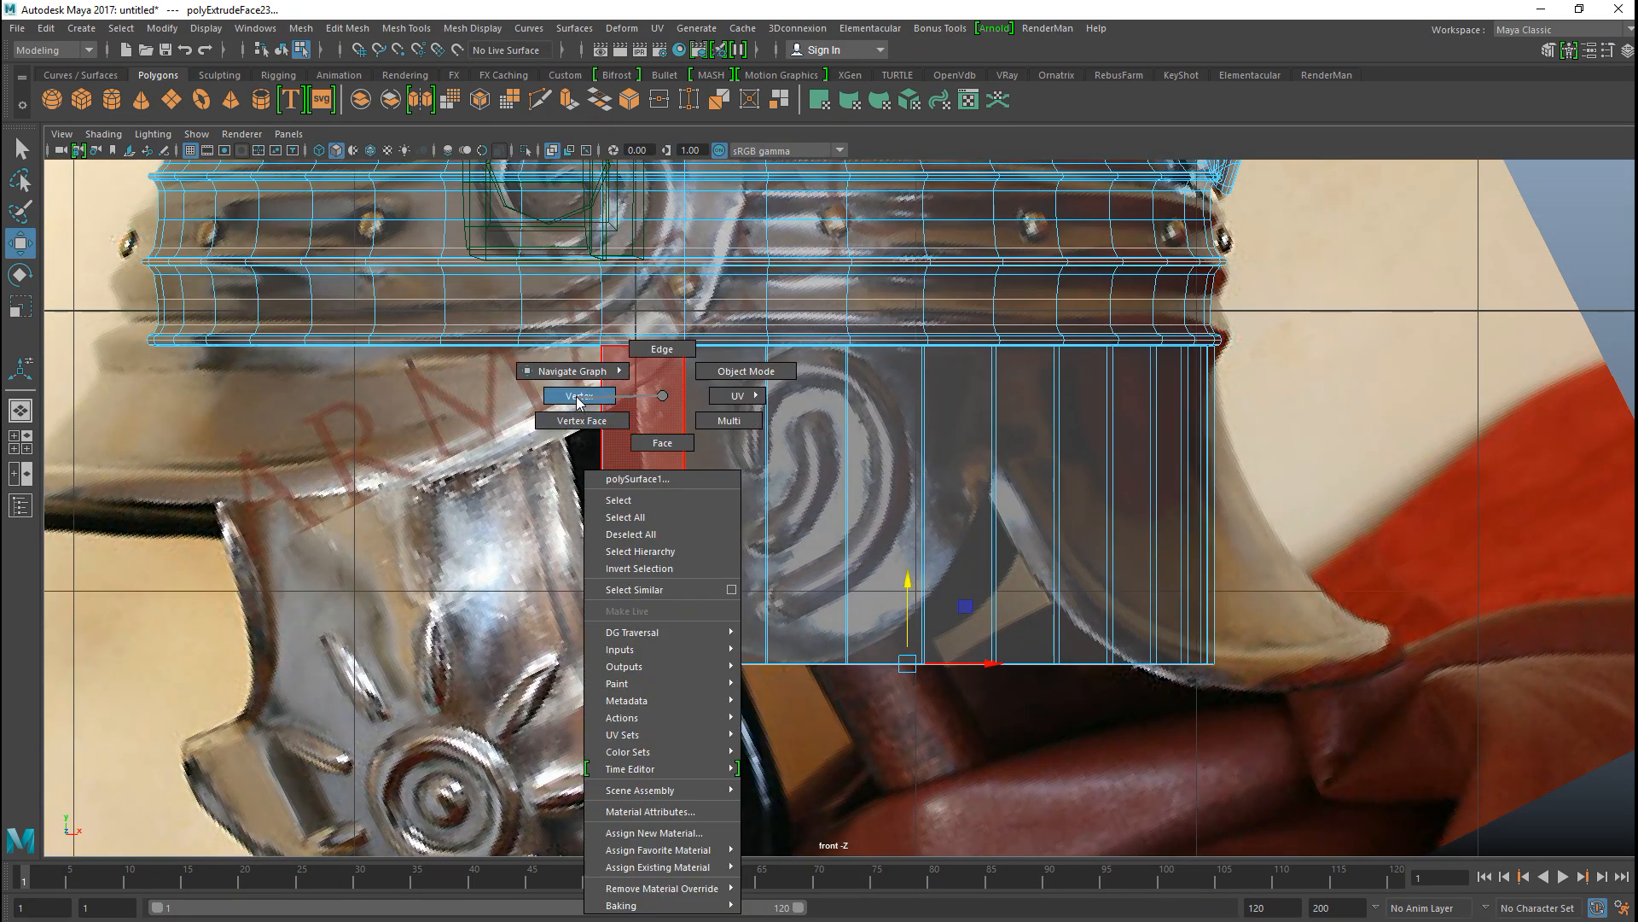
left_click_drag(559, 633, 637, 759)
left_click_drag(600, 585, 606, 276)
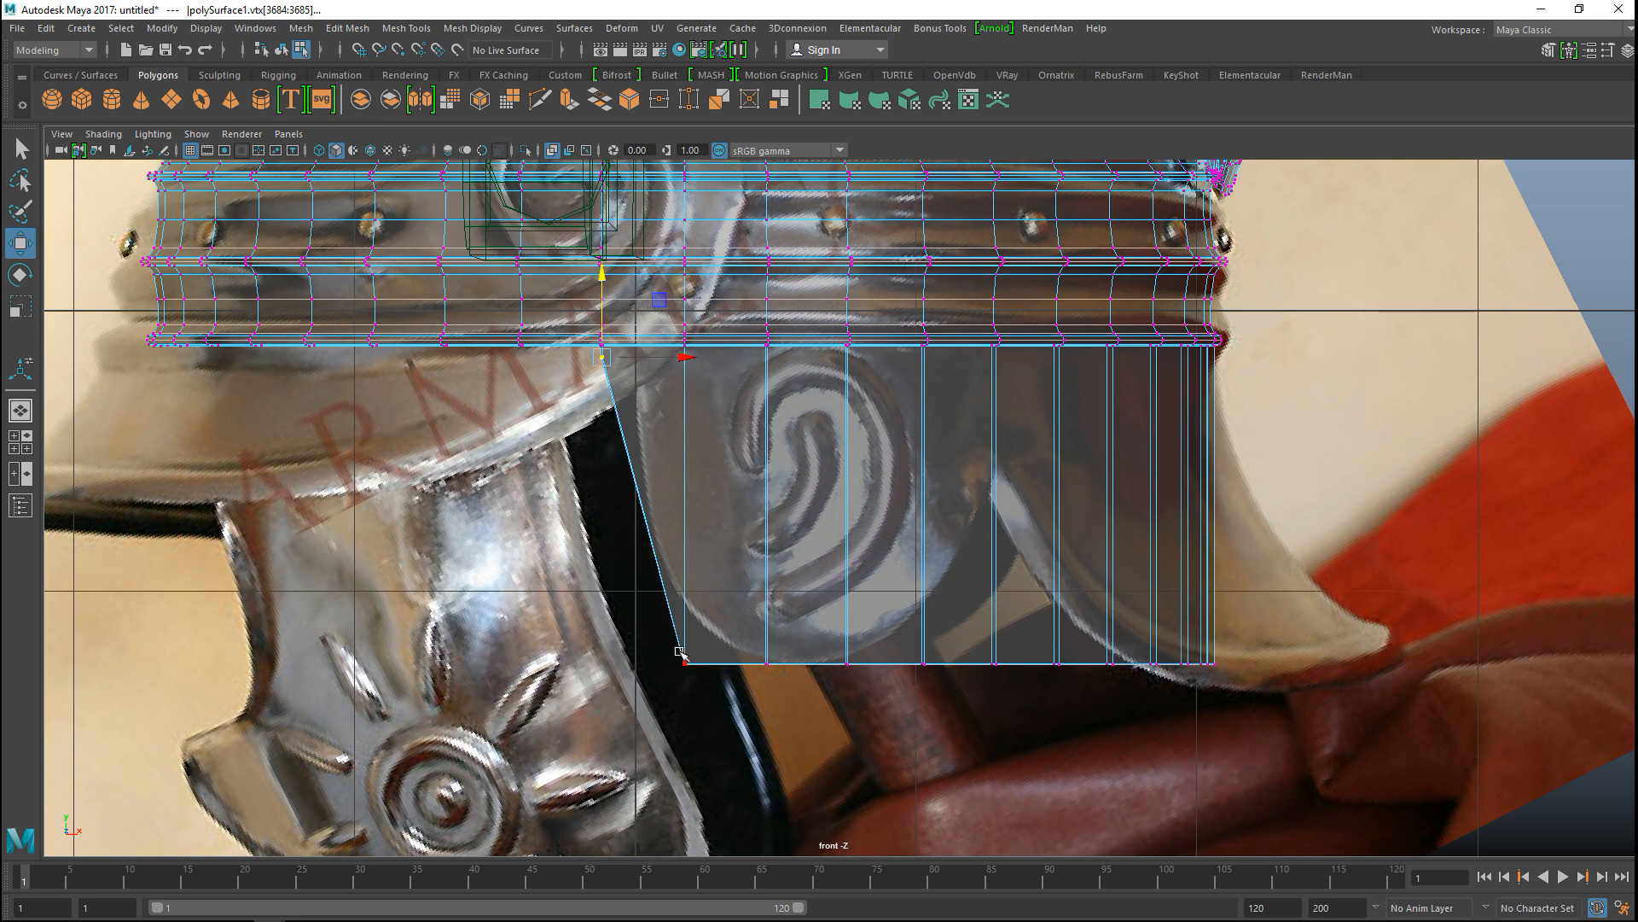
Step: Raise the lower vertices on both sides of the ear guard to follow its rounded outline in the reference
left_click_drag(709, 711, 709, 708)
left_click_drag(683, 578, 684, 531)
left_click_drag(893, 652, 948, 726)
left_click_drag(925, 587, 910, 526)
Step: Raise the vertices at the notch between the ear and neck guards and along the neck guard's front edge to match the reference
left_click_drag(992, 663, 995, 667)
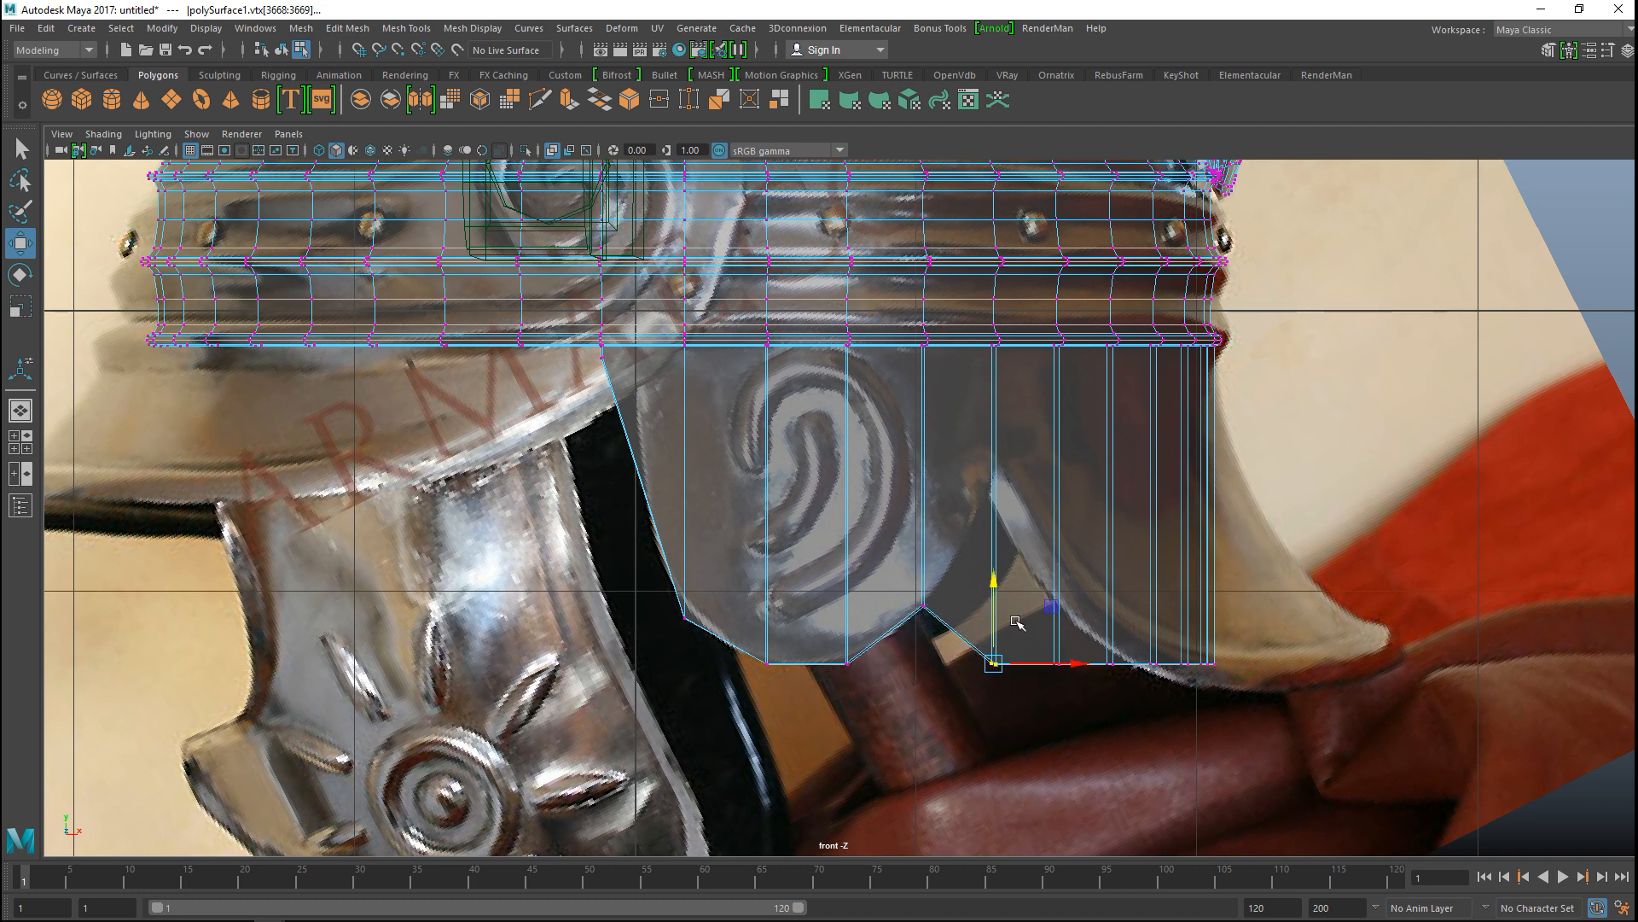
left_click_drag(995, 581, 944, 407)
left_click_drag(1074, 703, 1073, 703)
left_click_drag(1058, 580, 1045, 518)
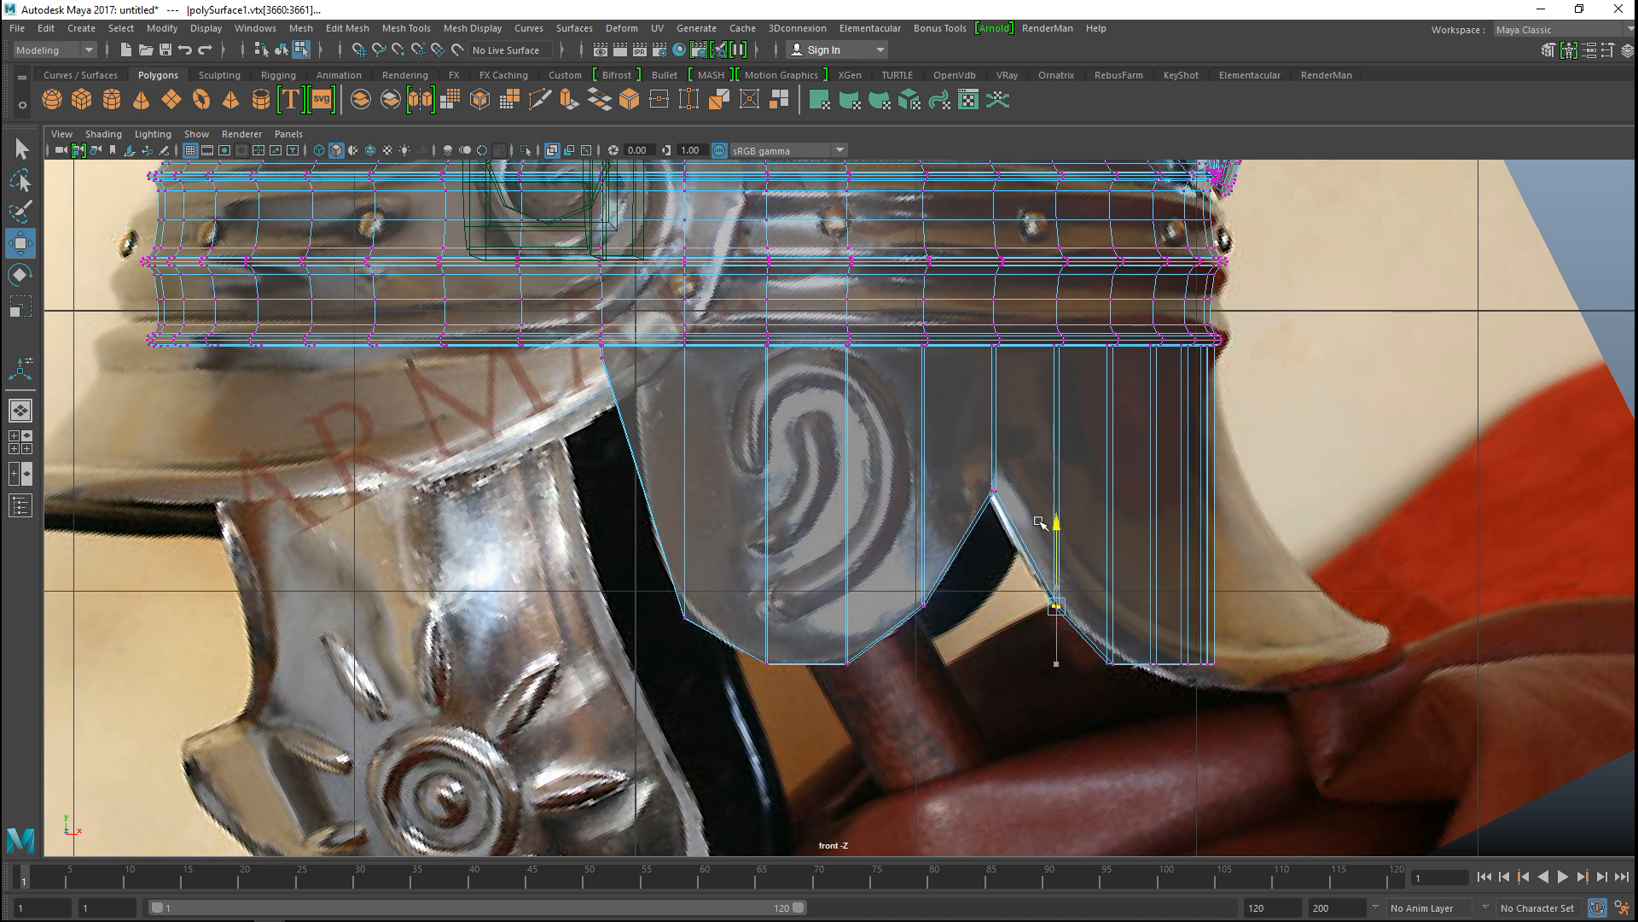
left_click_drag(1103, 657, 1132, 705)
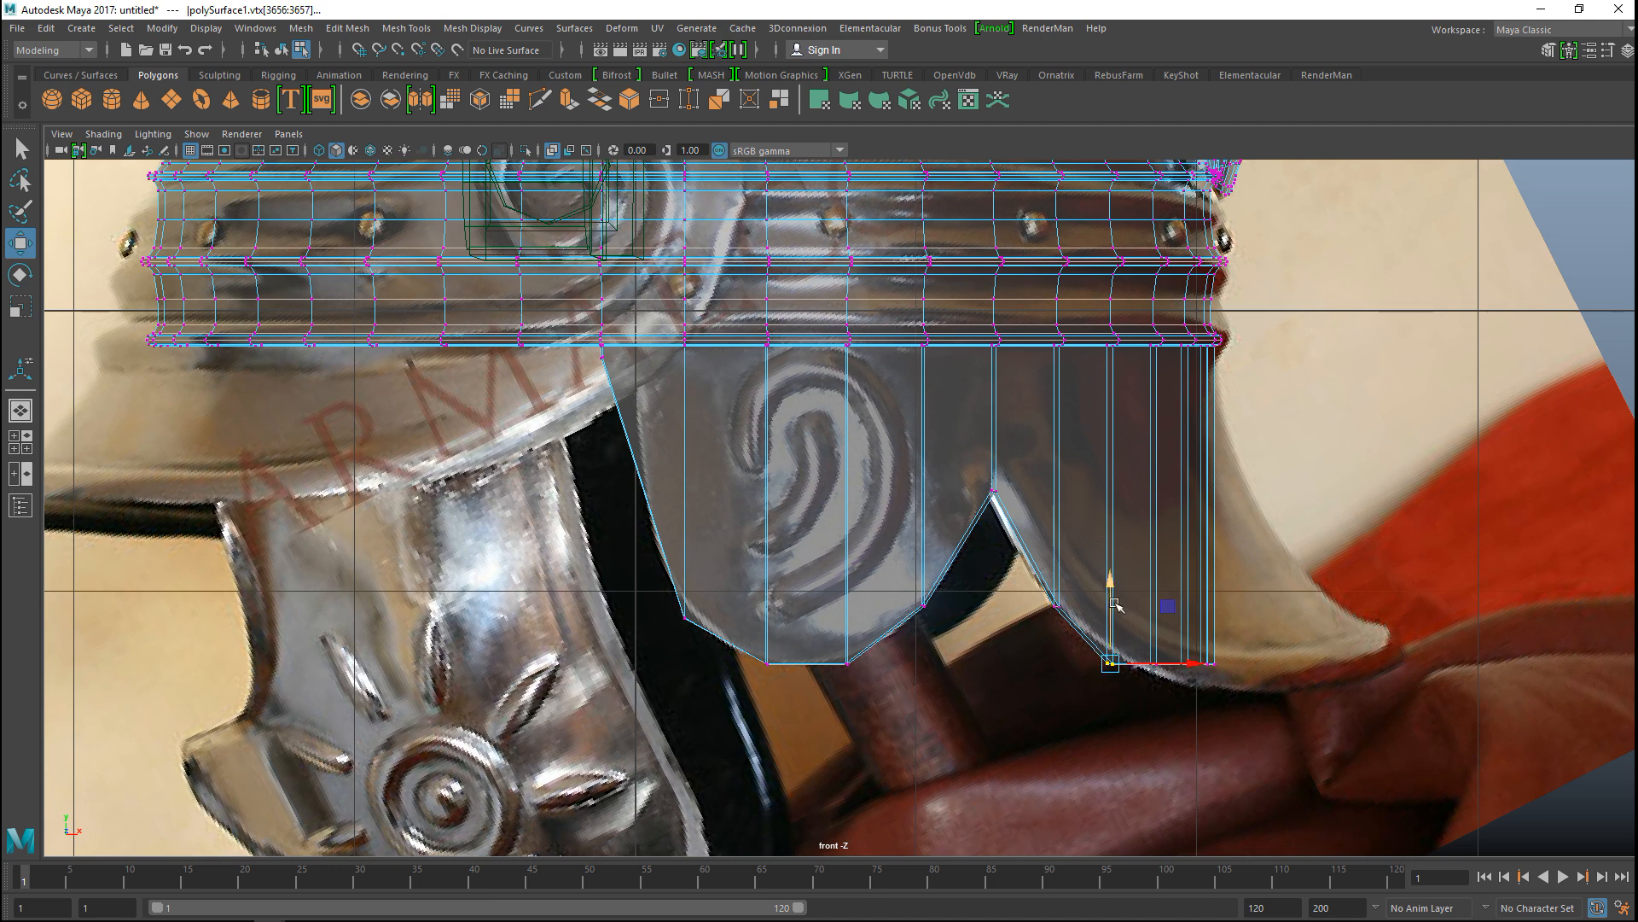
left_click_drag(1109, 580, 1109, 574)
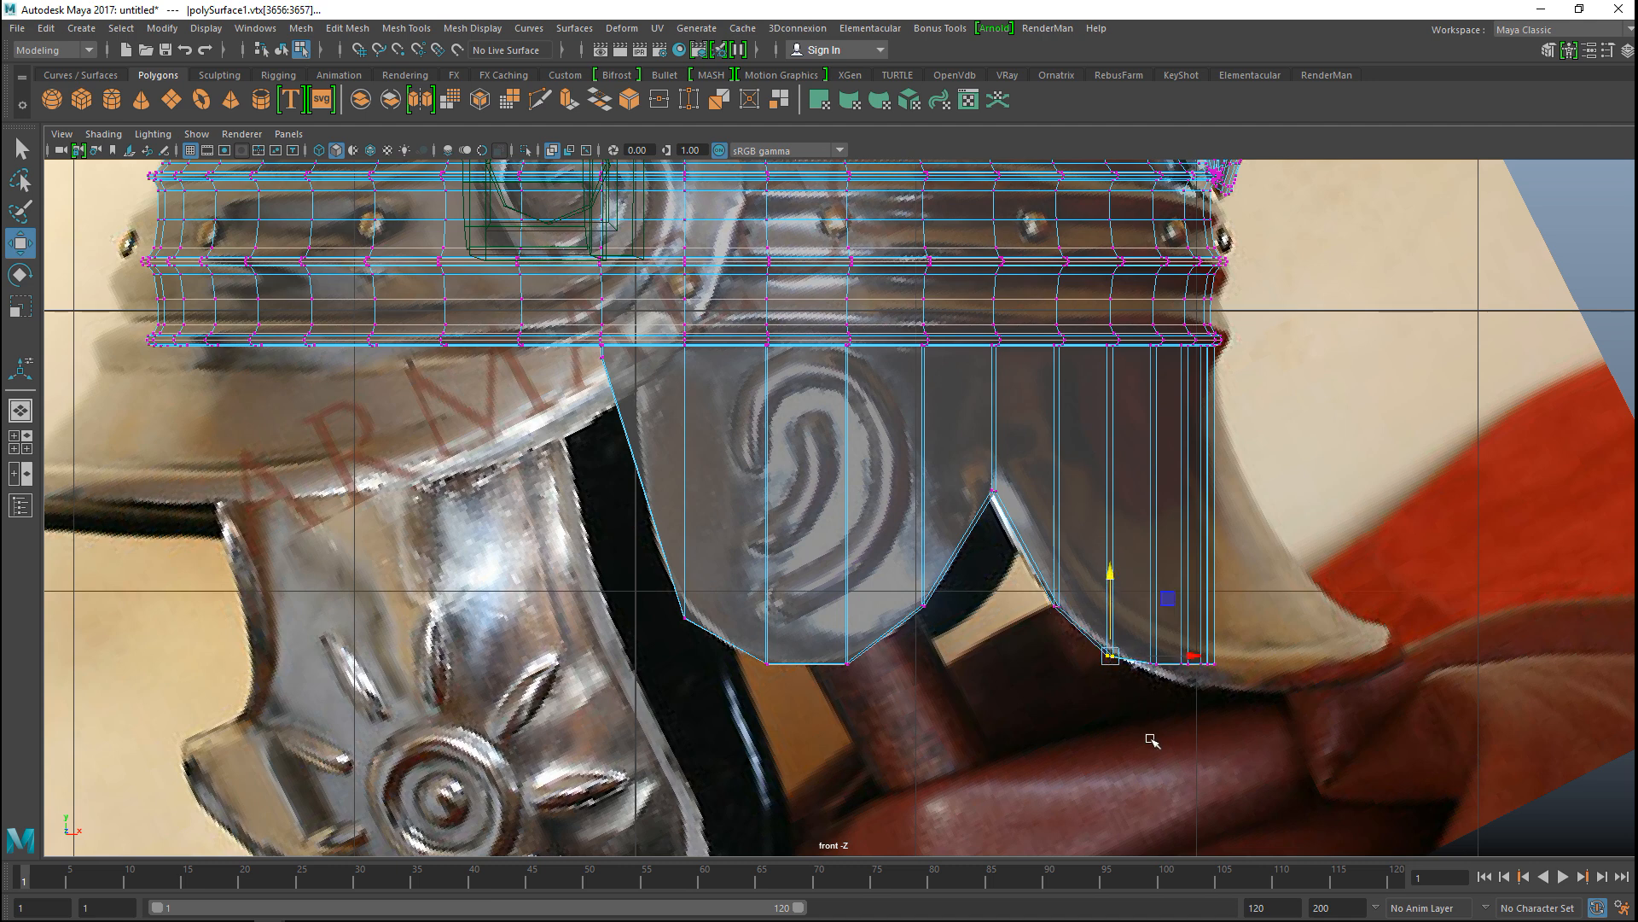
Step: Pull the wall's rear lower vertices outward and spread them toward the tip of the neck guard in the reference
left_click_drag(1140, 637, 1457, 665)
left_click(1346, 691)
left_click_drag(1290, 639, 1380, 728)
left_click_drag(1442, 664, 1393, 683)
left_click_drag(1263, 631, 1324, 713)
left_click_drag(1376, 664, 1295, 687)
Step: Adjust the neck guard's bottom and tip vertices to follow the curved lower edge in the reference image
left_click(1158, 742)
left_click_drag(1189, 642, 1245, 716)
left_click_drag(1218, 596, 1223, 612)
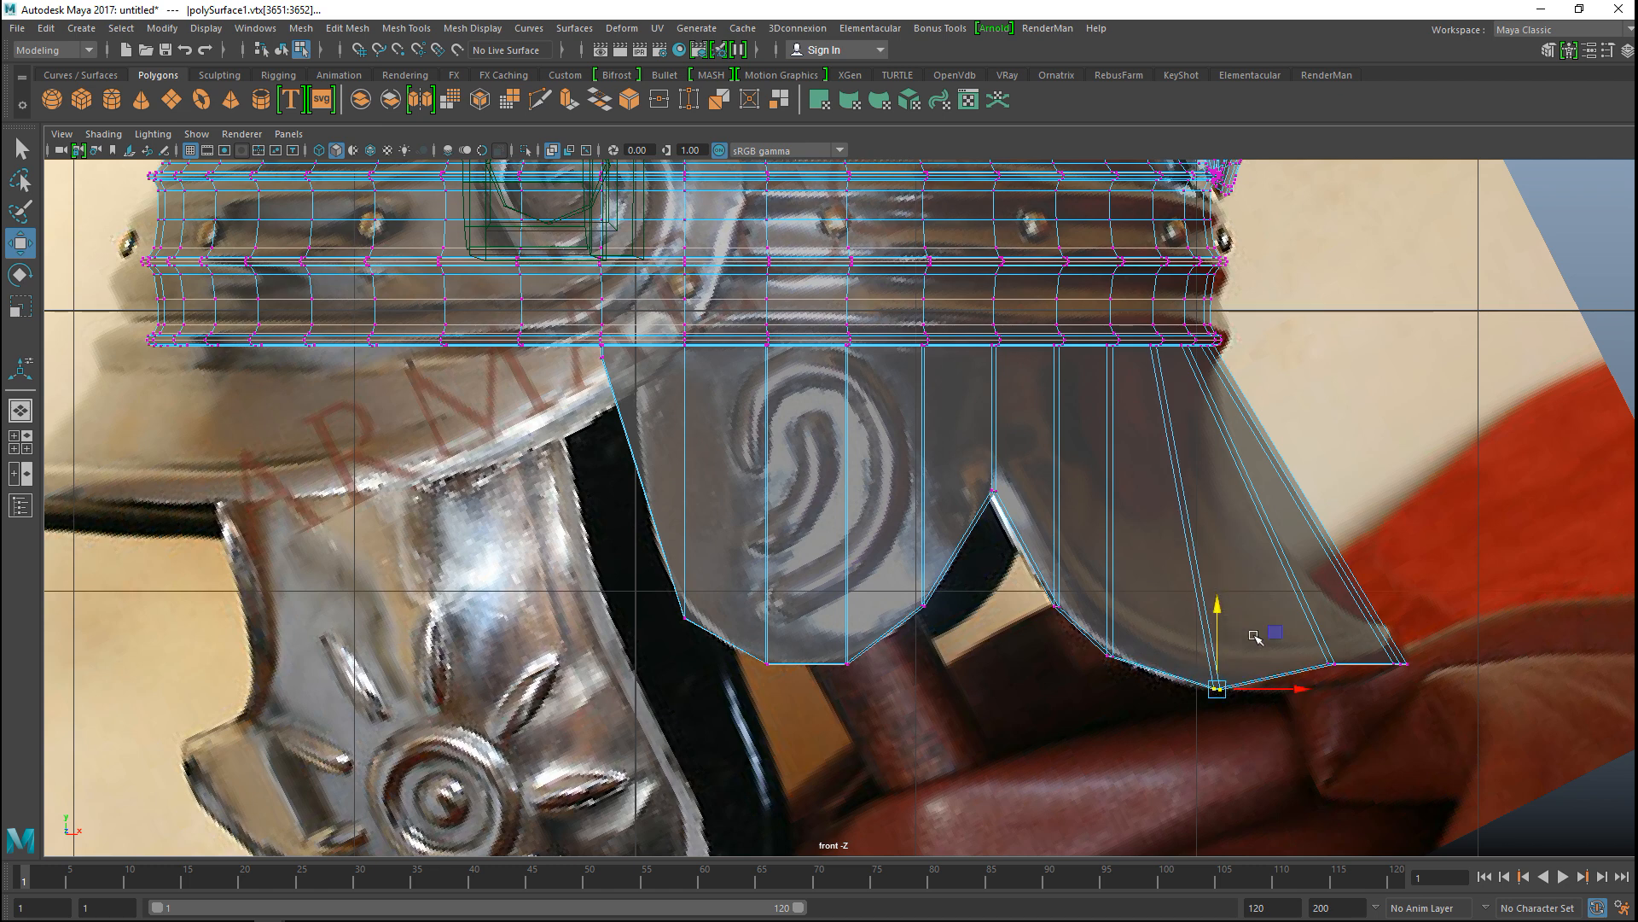
left_click_drag(1314, 653, 1348, 669)
left_click_drag(1333, 583, 1338, 603)
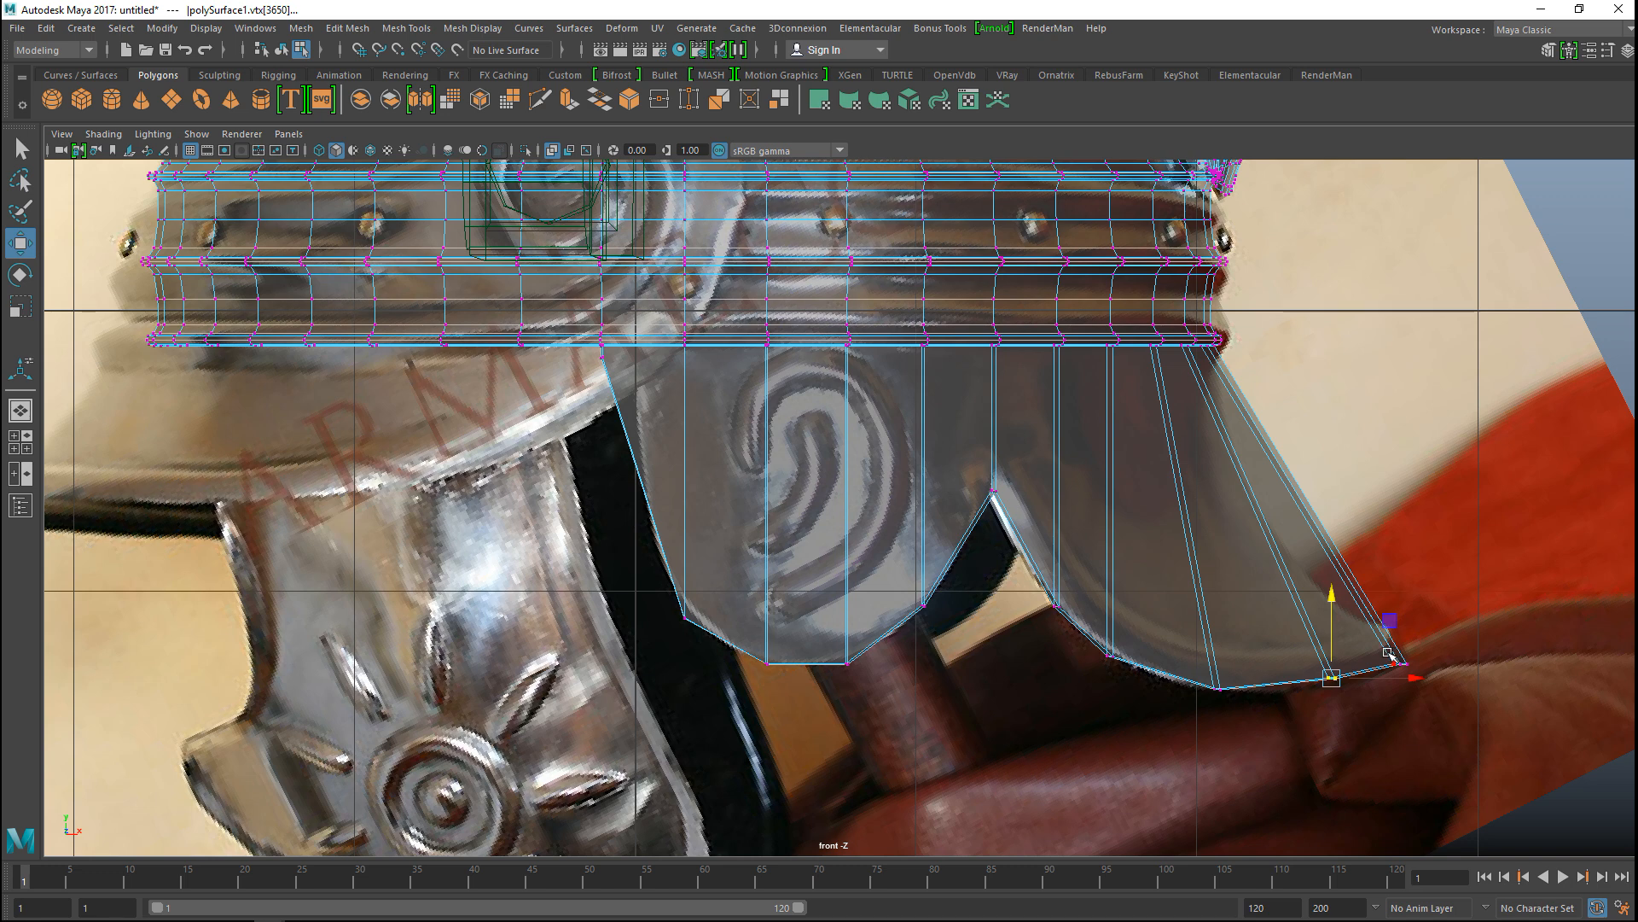
left_click_drag(1431, 676, 1404, 662)
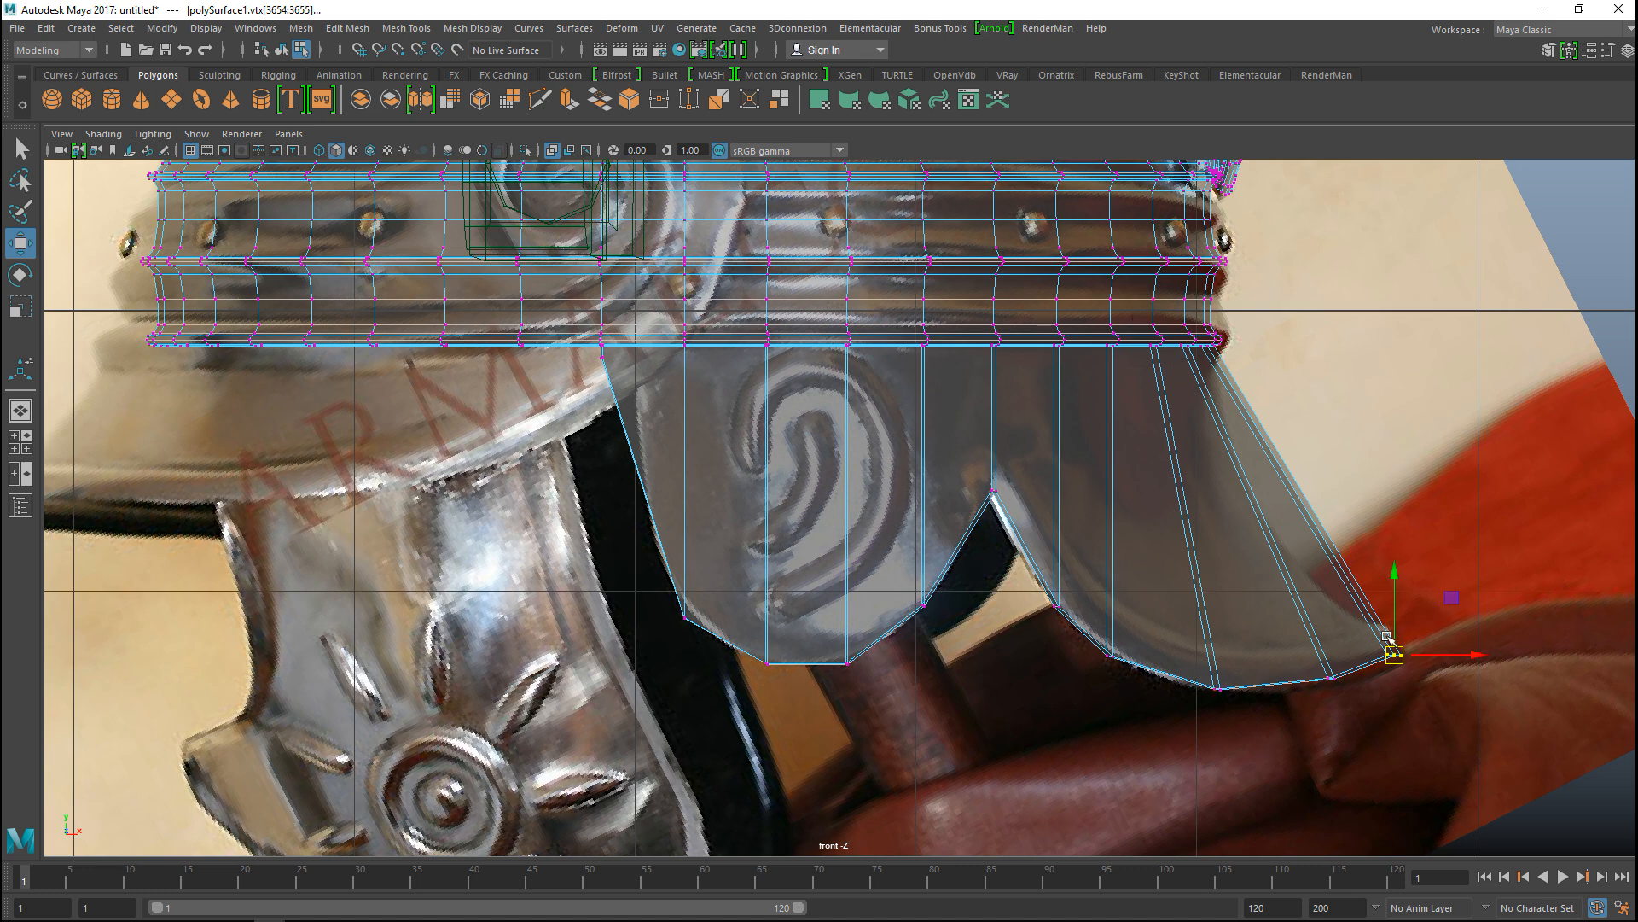
Step: Try to insert an edge loop across the ear and neck guard wall just below the rim
left_click(406, 28)
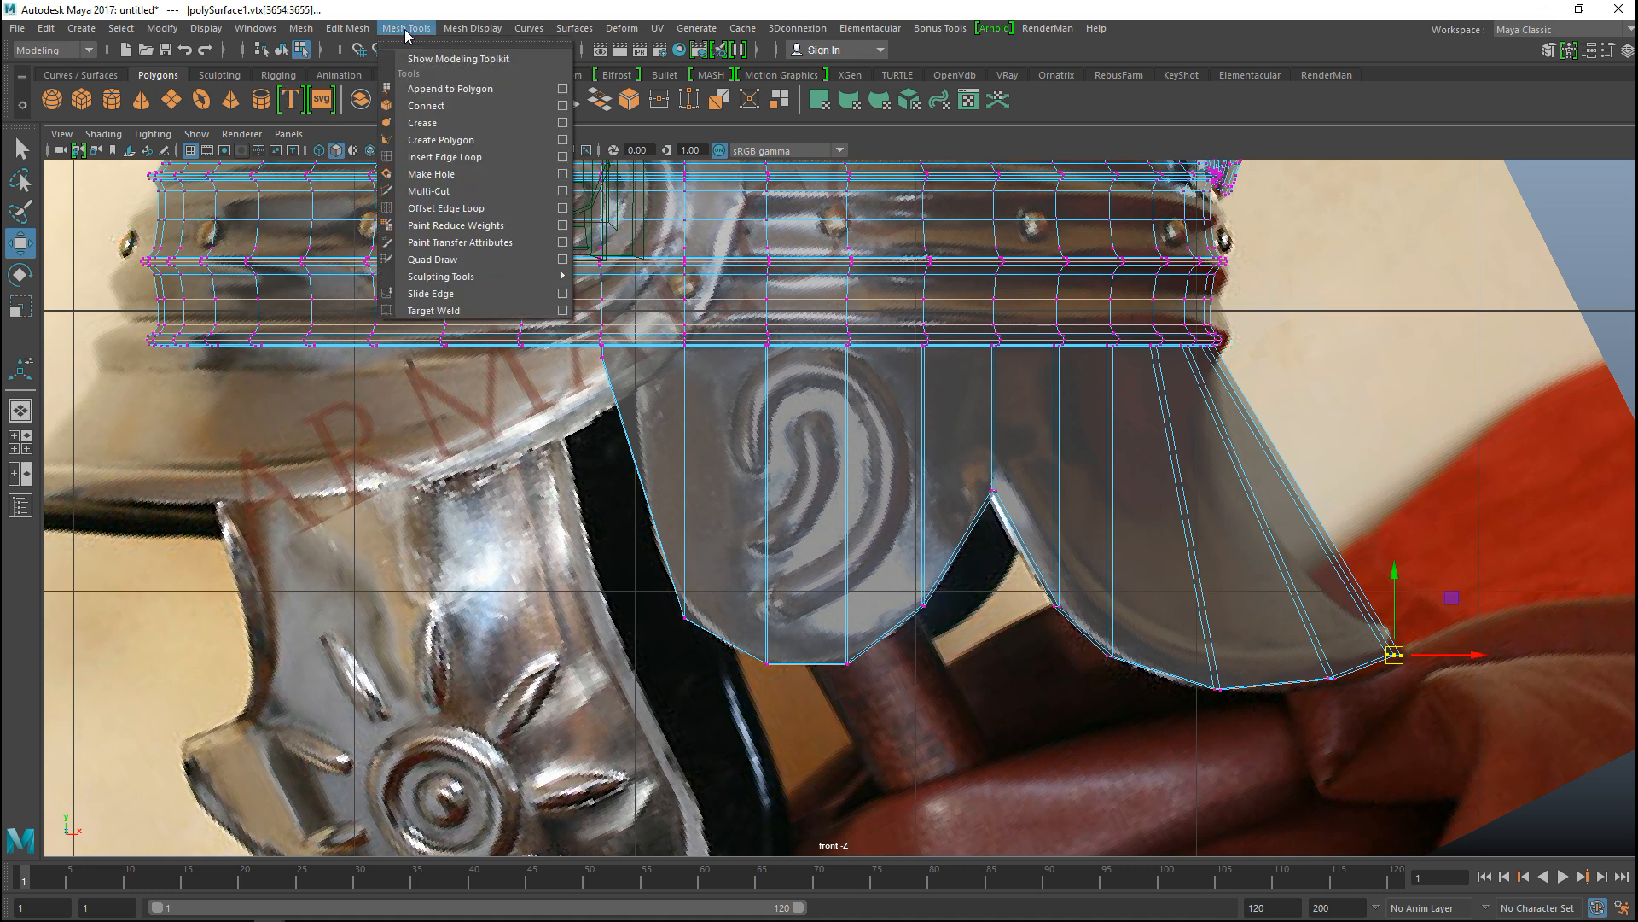
left_click(426, 171)
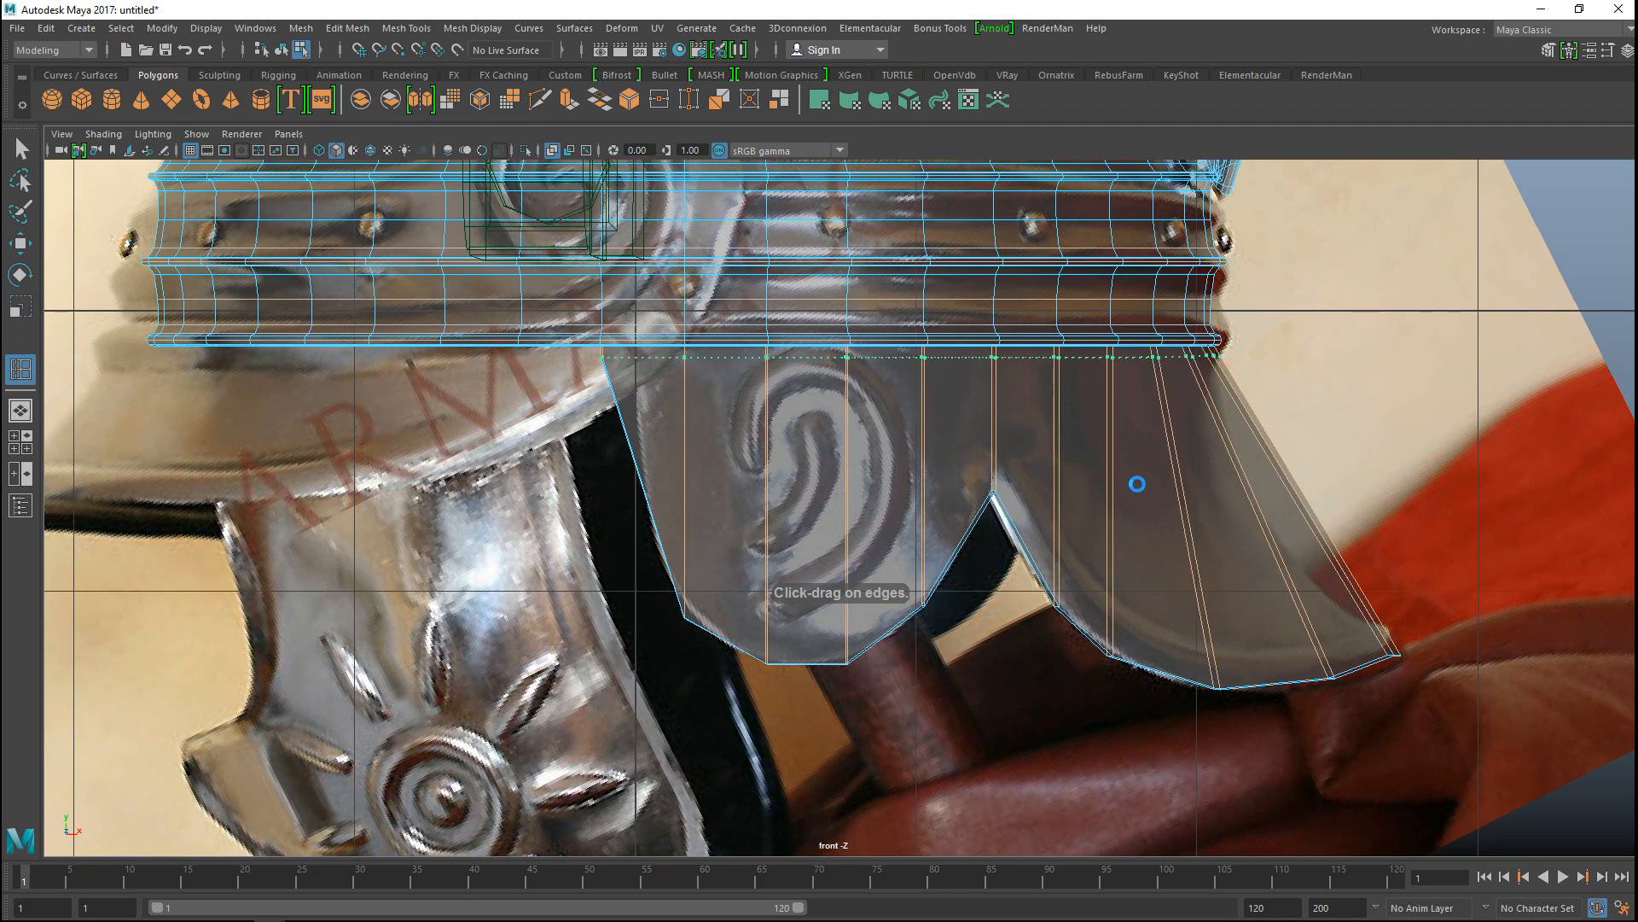
key("w")
mouse_move(910, 276)
left_mouse_down()
mouse_move(913, 316)
mouse_move(930, 291)
left_mouse_up()
key("ctrl+z")
key("ctrl+z")
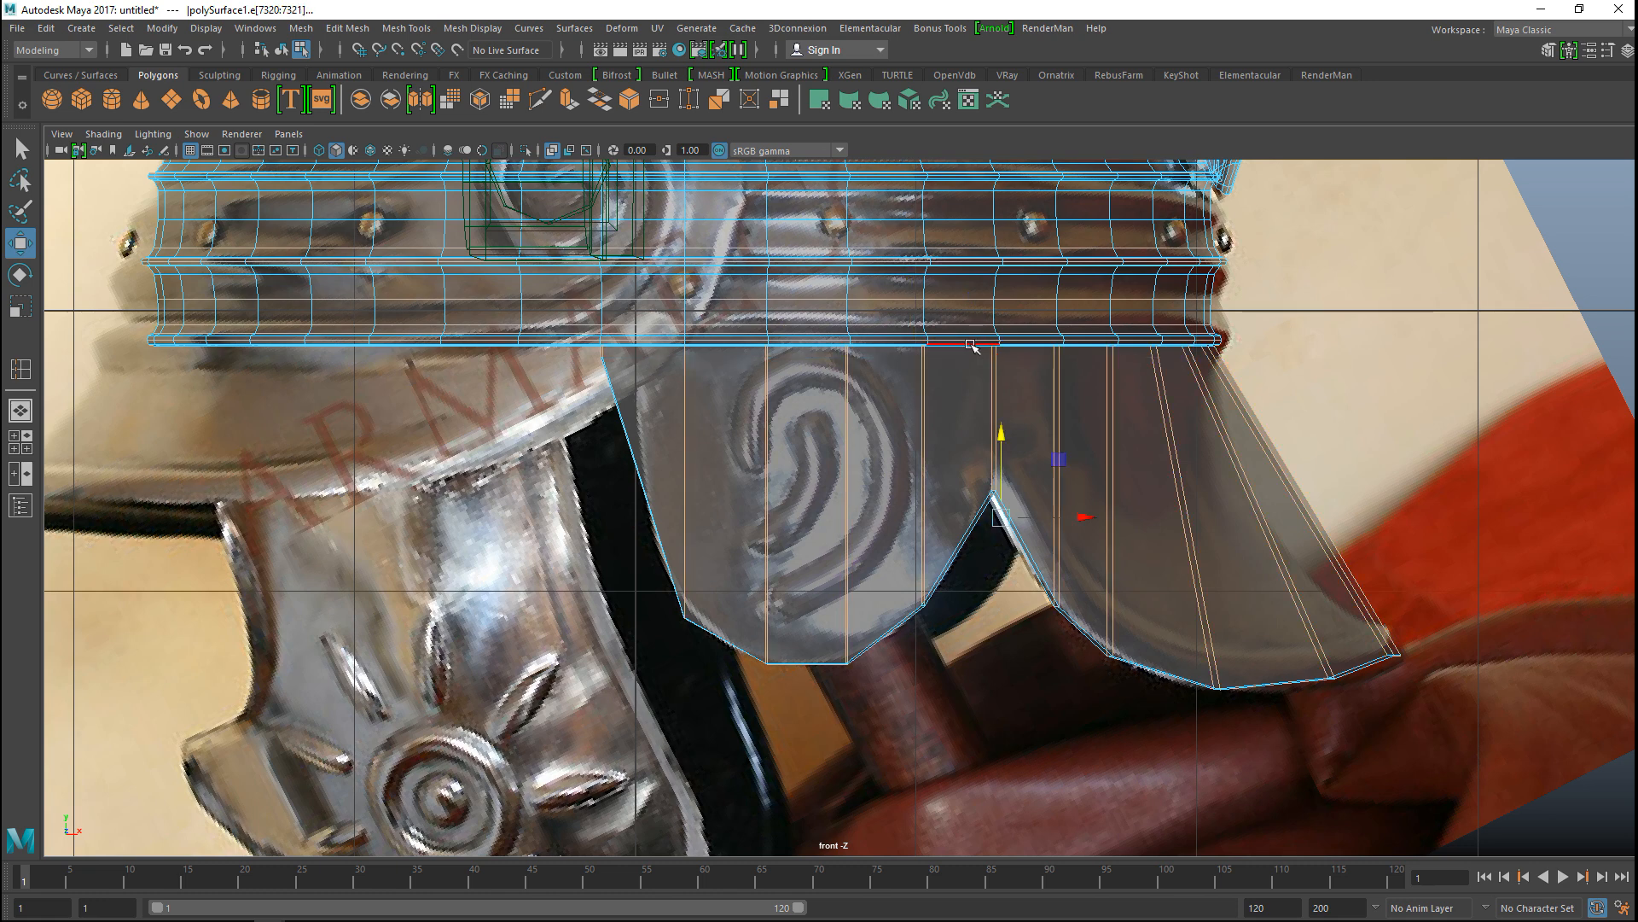
Step: Cut three horizontal edge lines across the ear and neck guards at different heights with the Multi-Cut tool
left_click(1549, 51)
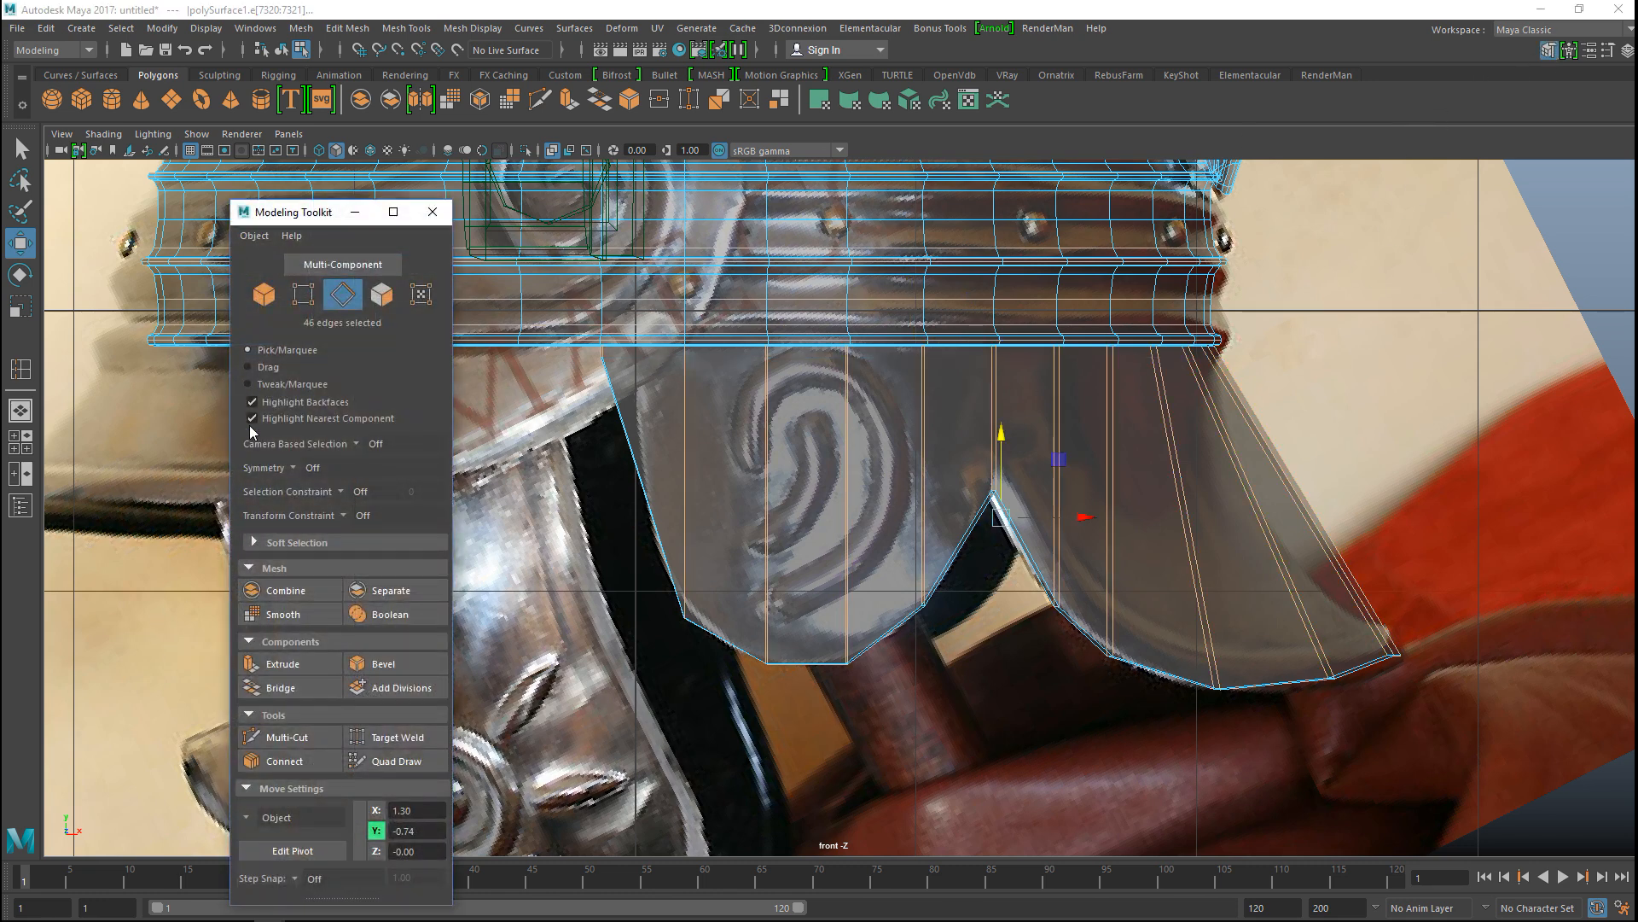
left_click(287, 739)
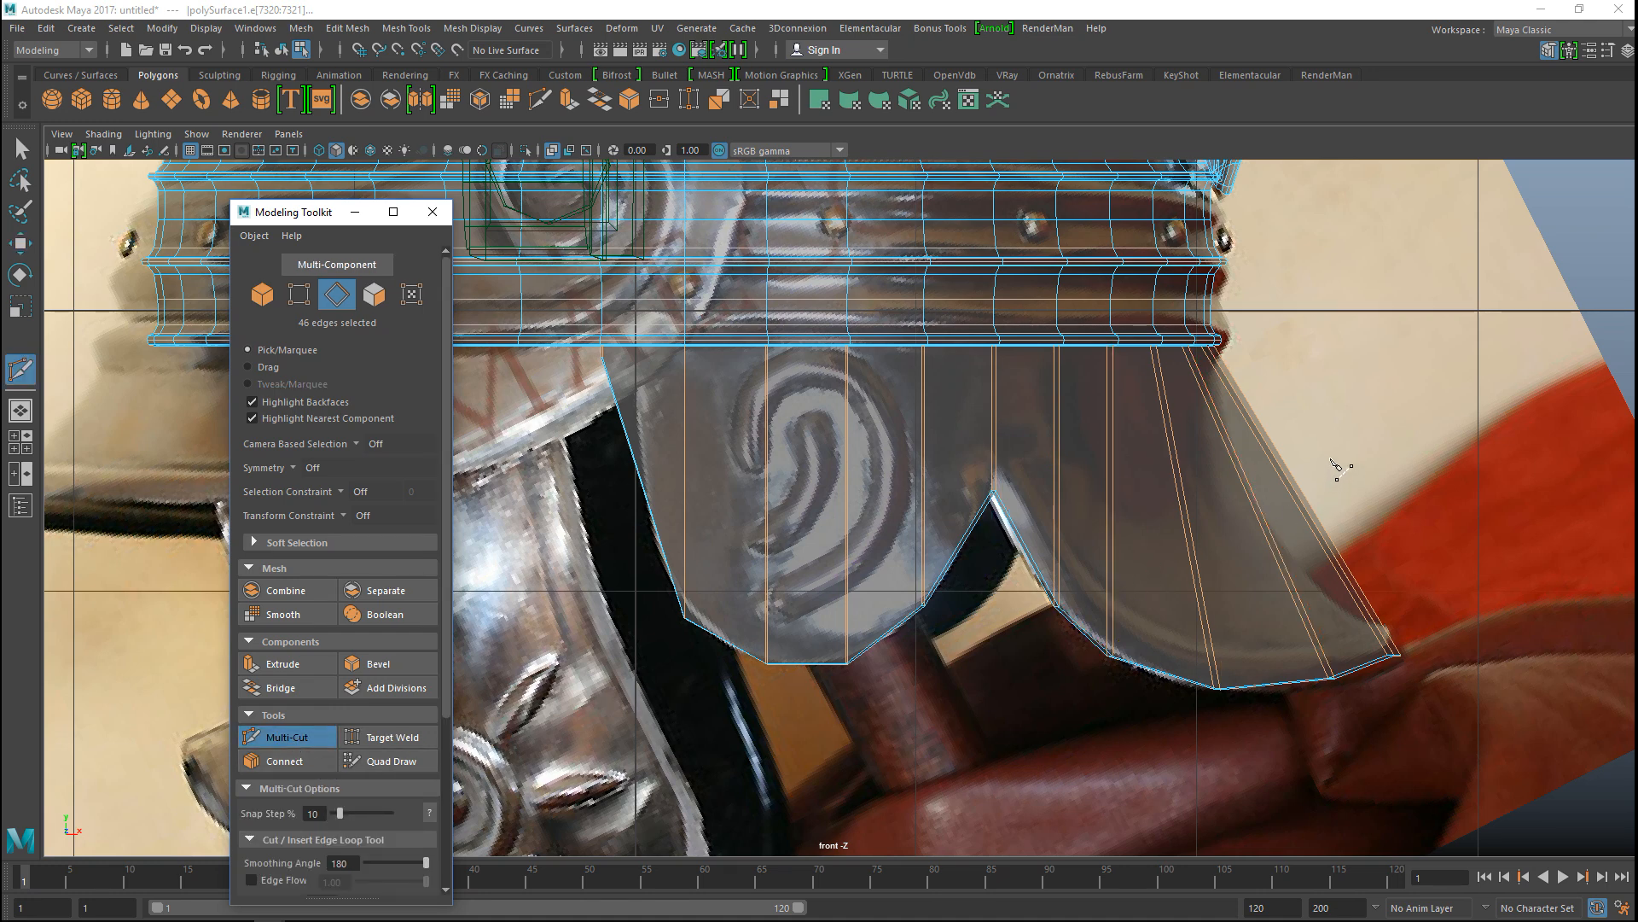
left_click(848, 345)
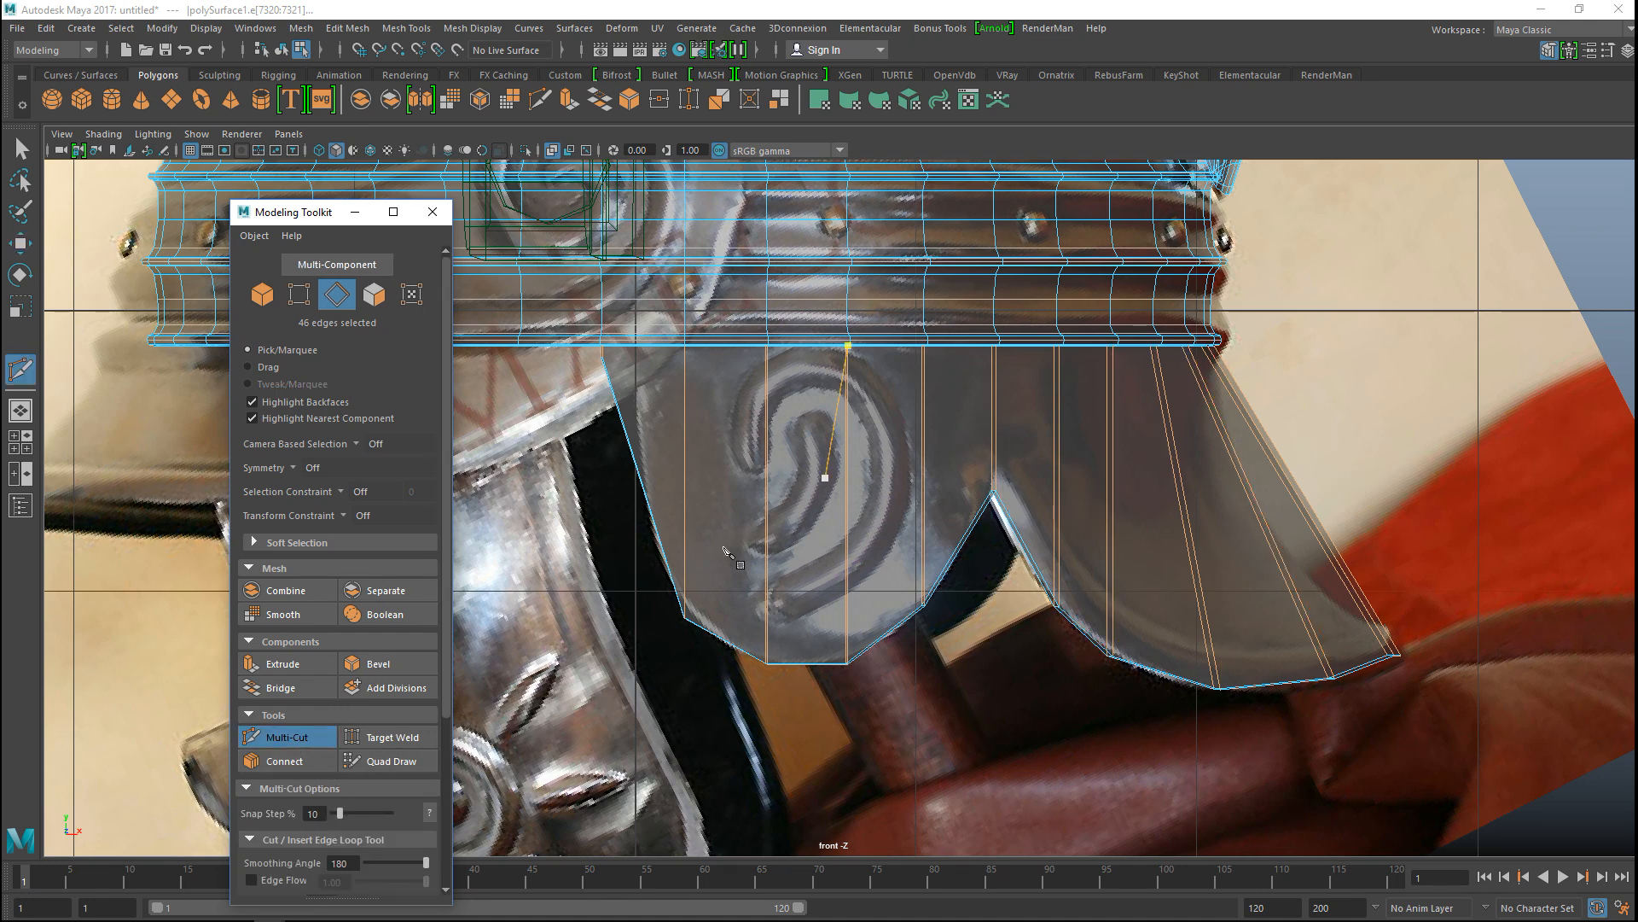
left_click(606, 451)
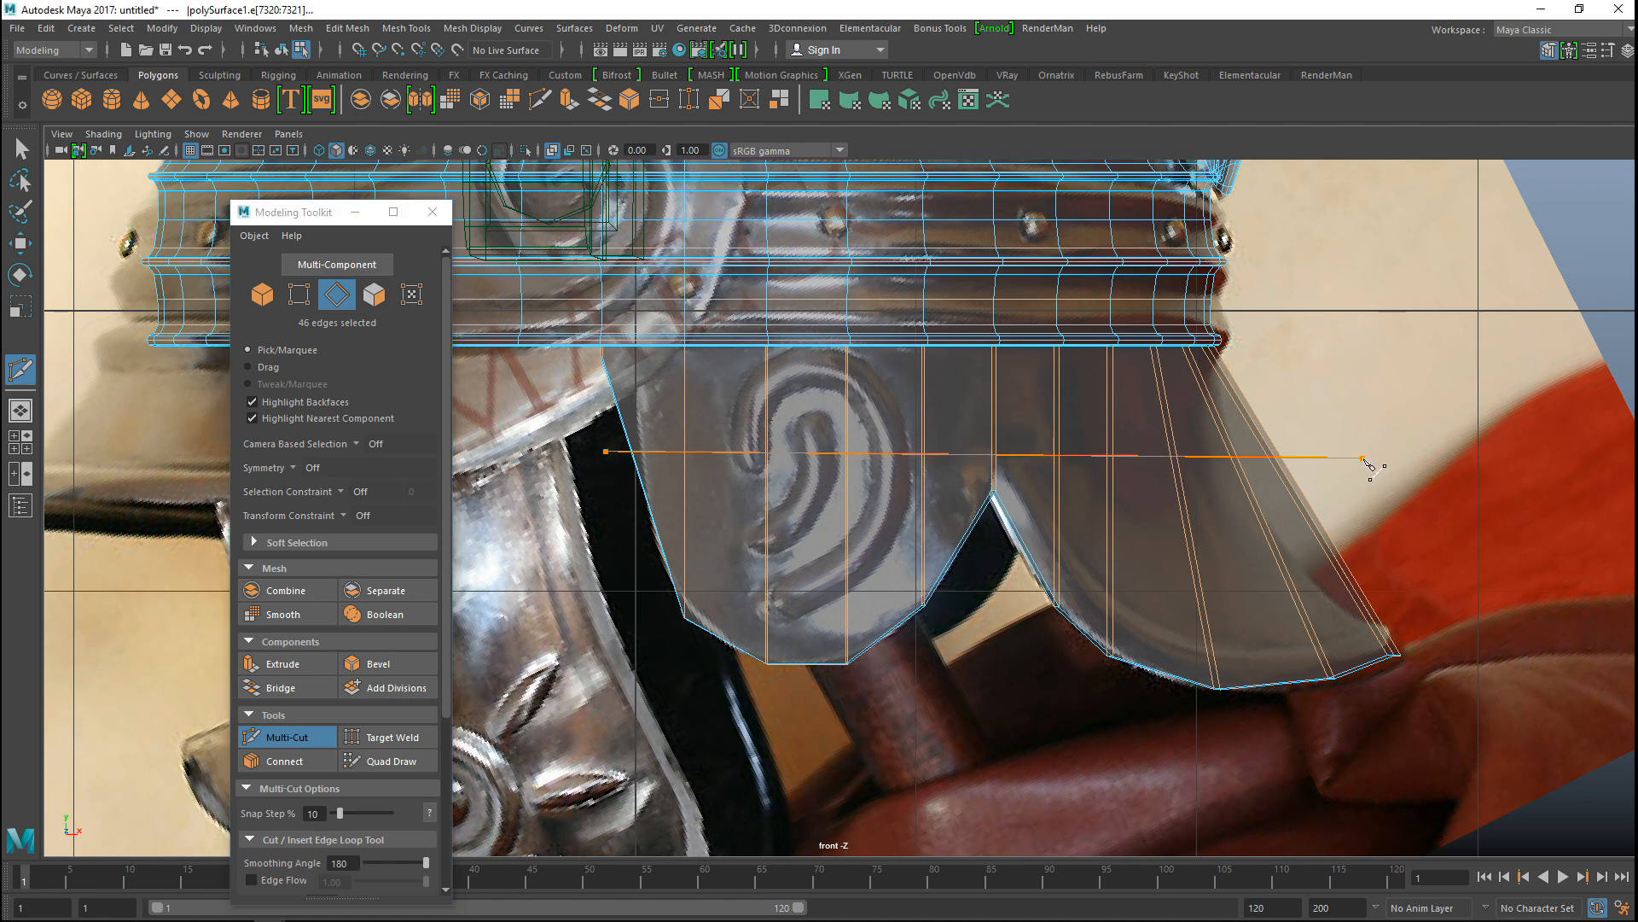
left_click_drag(1366, 456, 1367, 457)
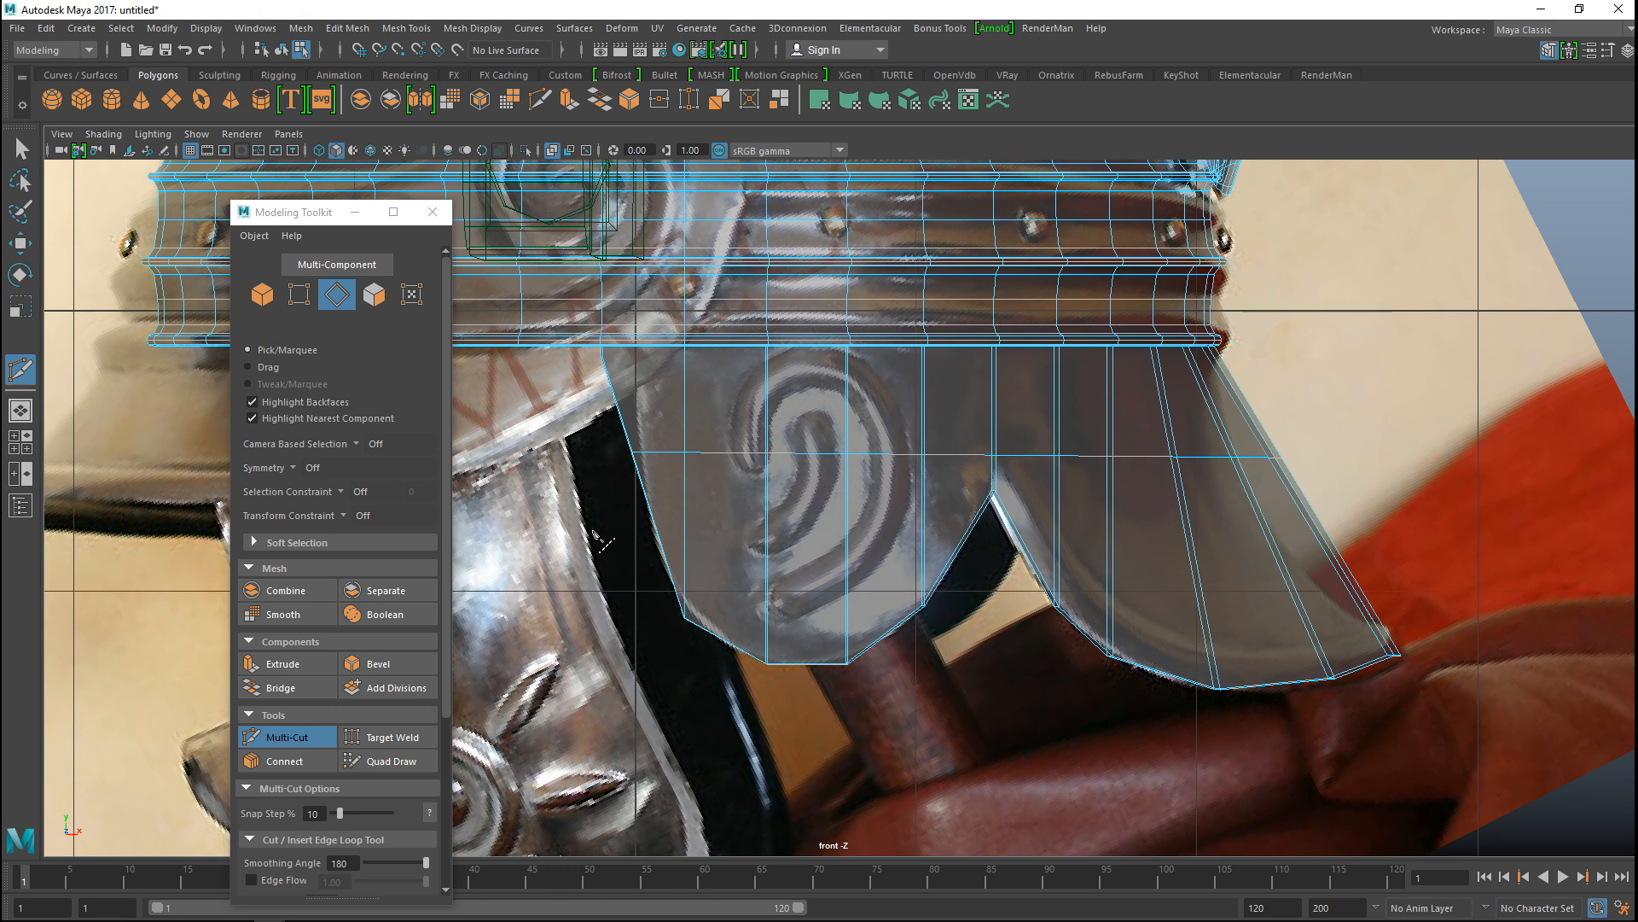
left_click_drag(610, 534, 1421, 546)
left_click_drag(561, 387, 1356, 387)
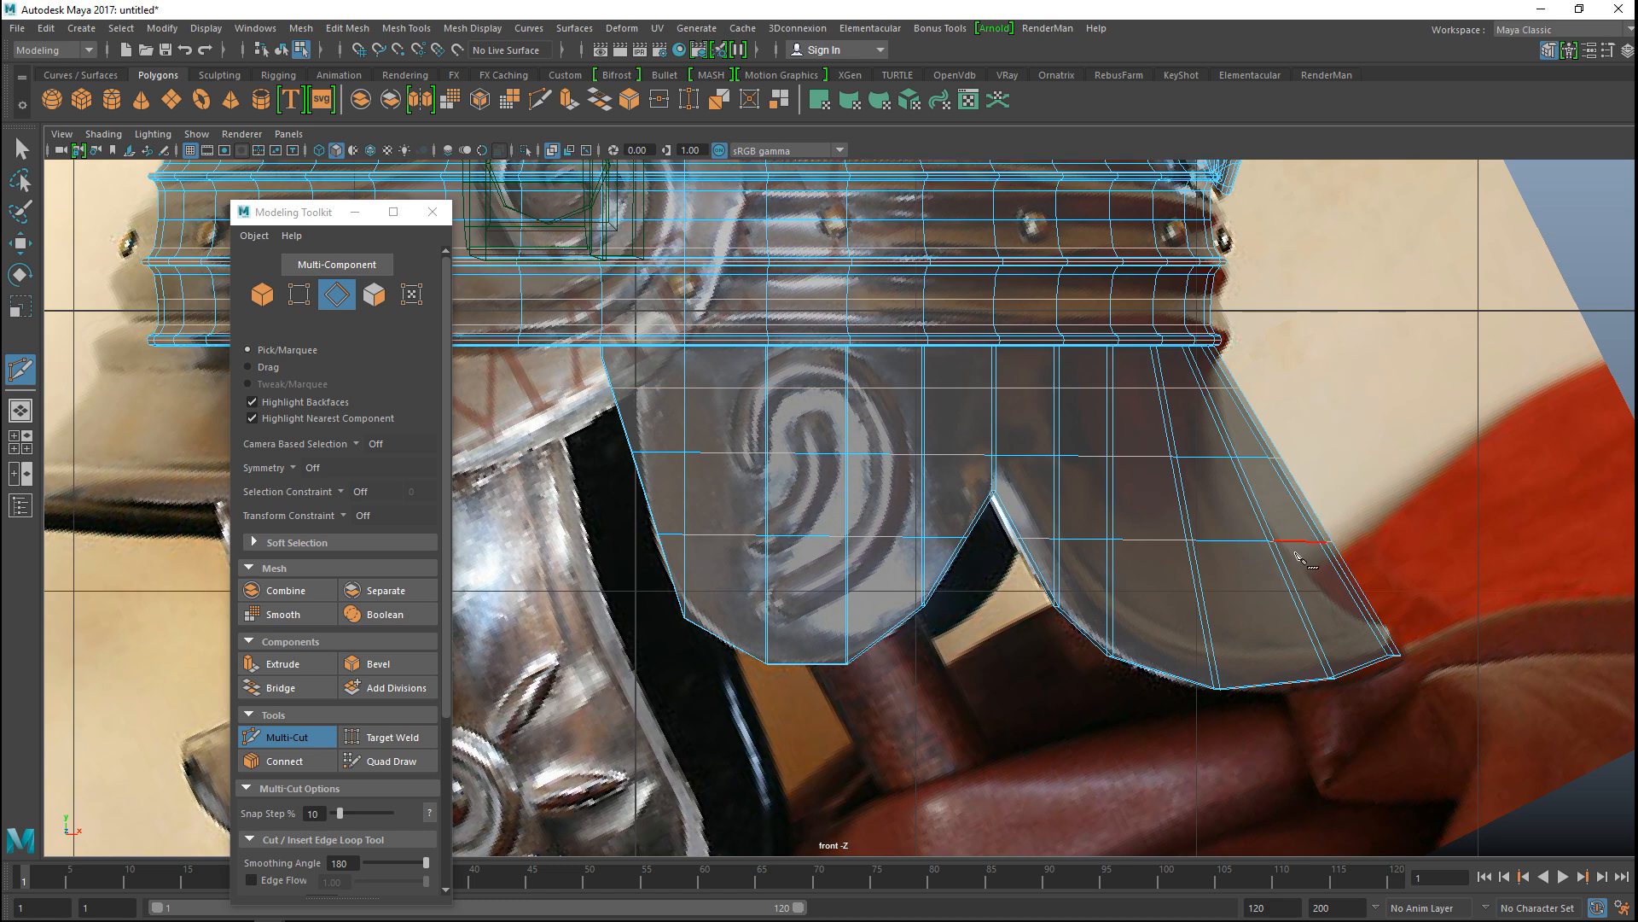
key("q")
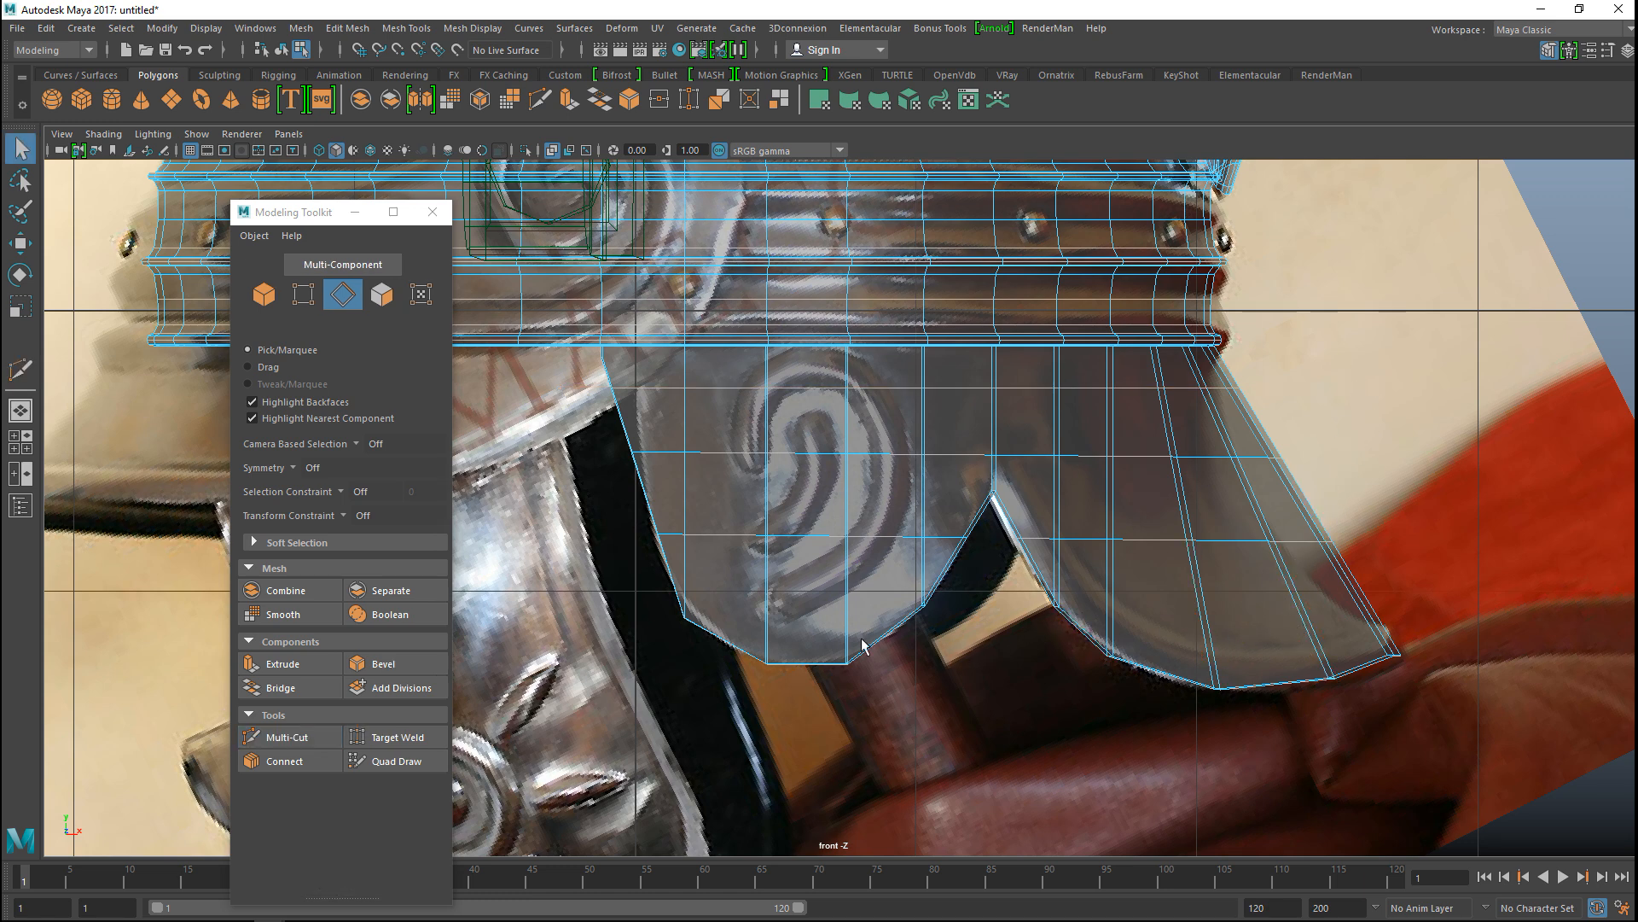
Step: Move the ear guard's front lower corner vertices slightly inward and up to match the curve in the reference image
right_click_drag(736, 627, 653, 399)
left_click_drag(669, 613, 693, 650)
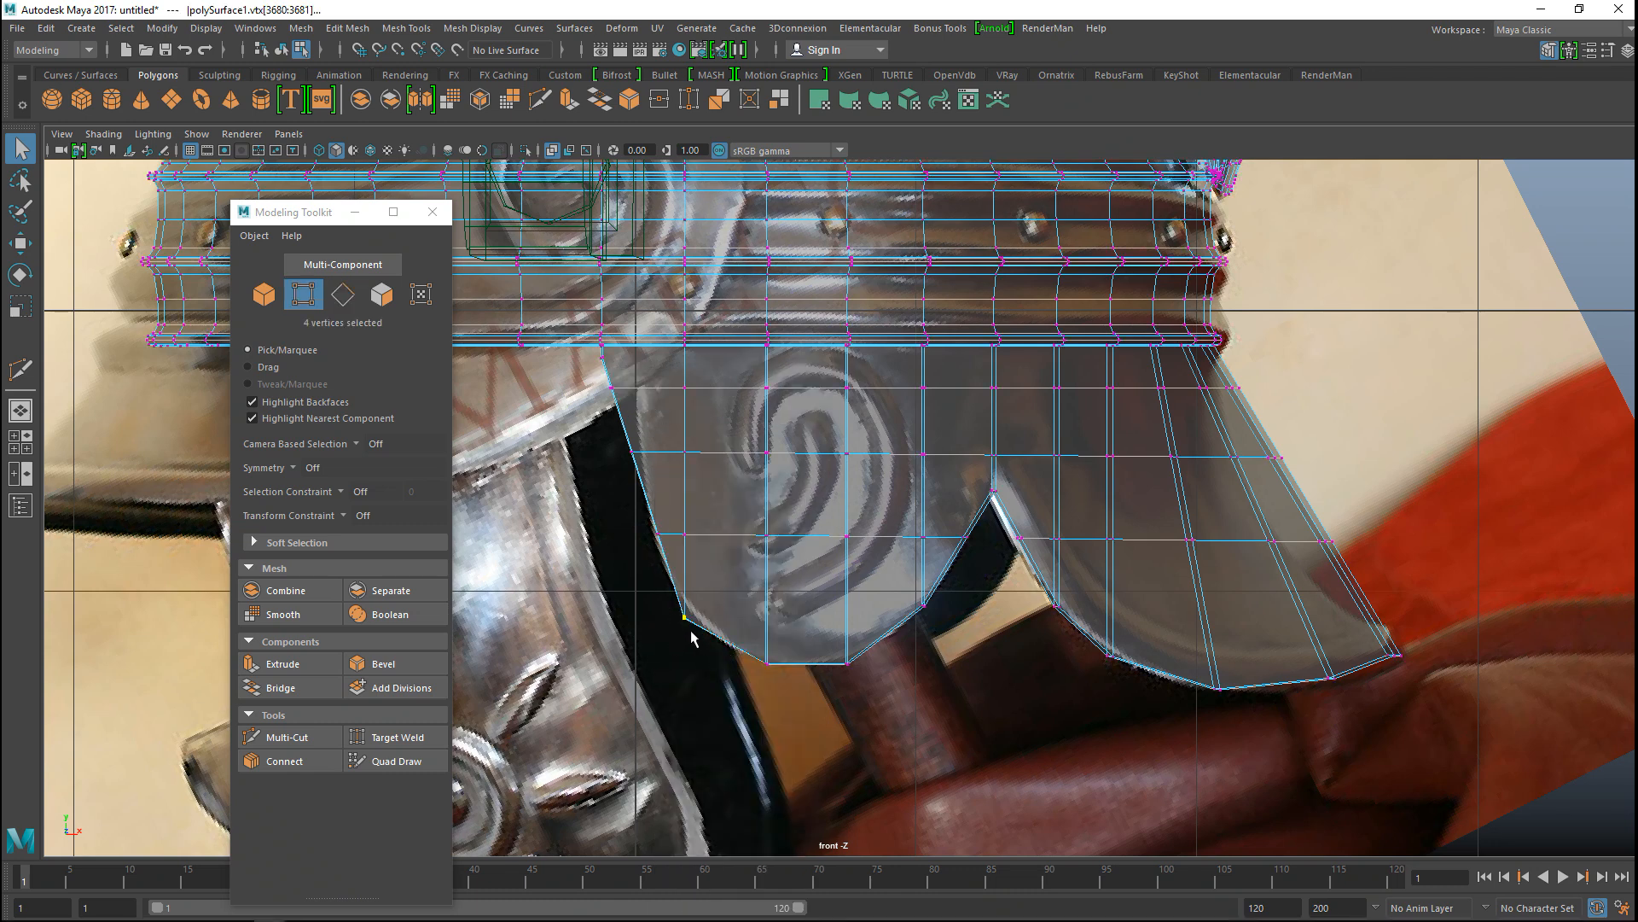
key("w")
left_click_drag(694, 614, 693, 614)
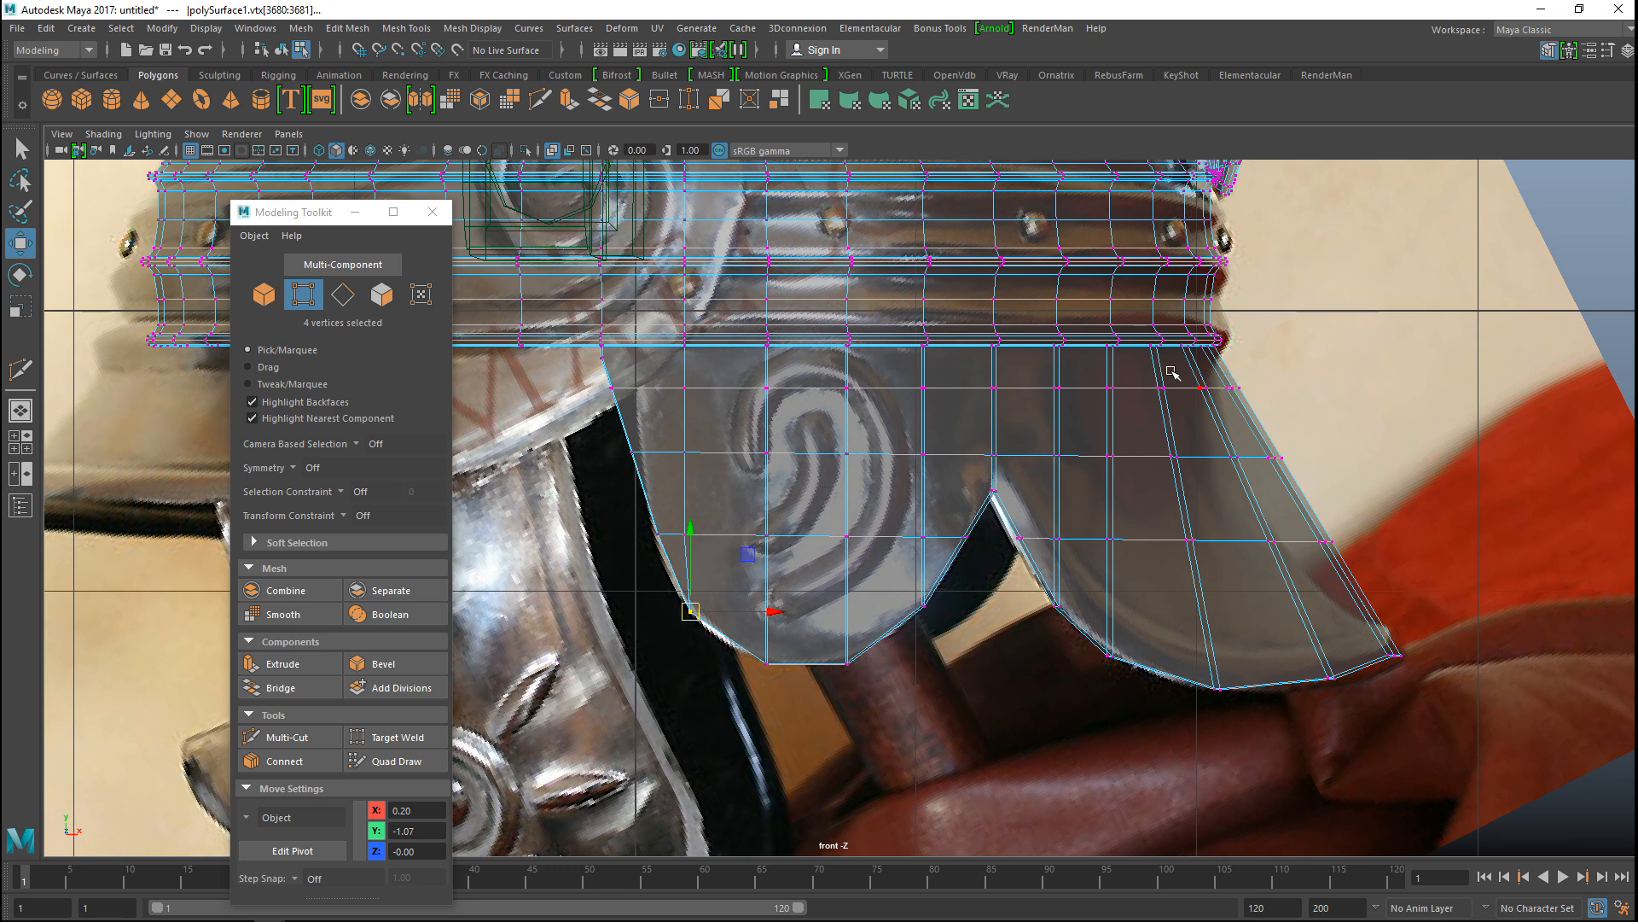
Step: Pull the neck guard's rear vertices on the three horizontal edge lines and the tip inward to follow the concave outline in the reference
left_click_drag(1145, 377, 1259, 395)
left_click_drag(1149, 446, 1270, 458)
left_click_drag(1154, 530, 1421, 589)
left_click_drag(1343, 541, 1294, 551)
mouse_move(1362, 630)
left_mouse_down()
mouse_move(1434, 696)
mouse_move(1390, 635)
left_mouse_up()
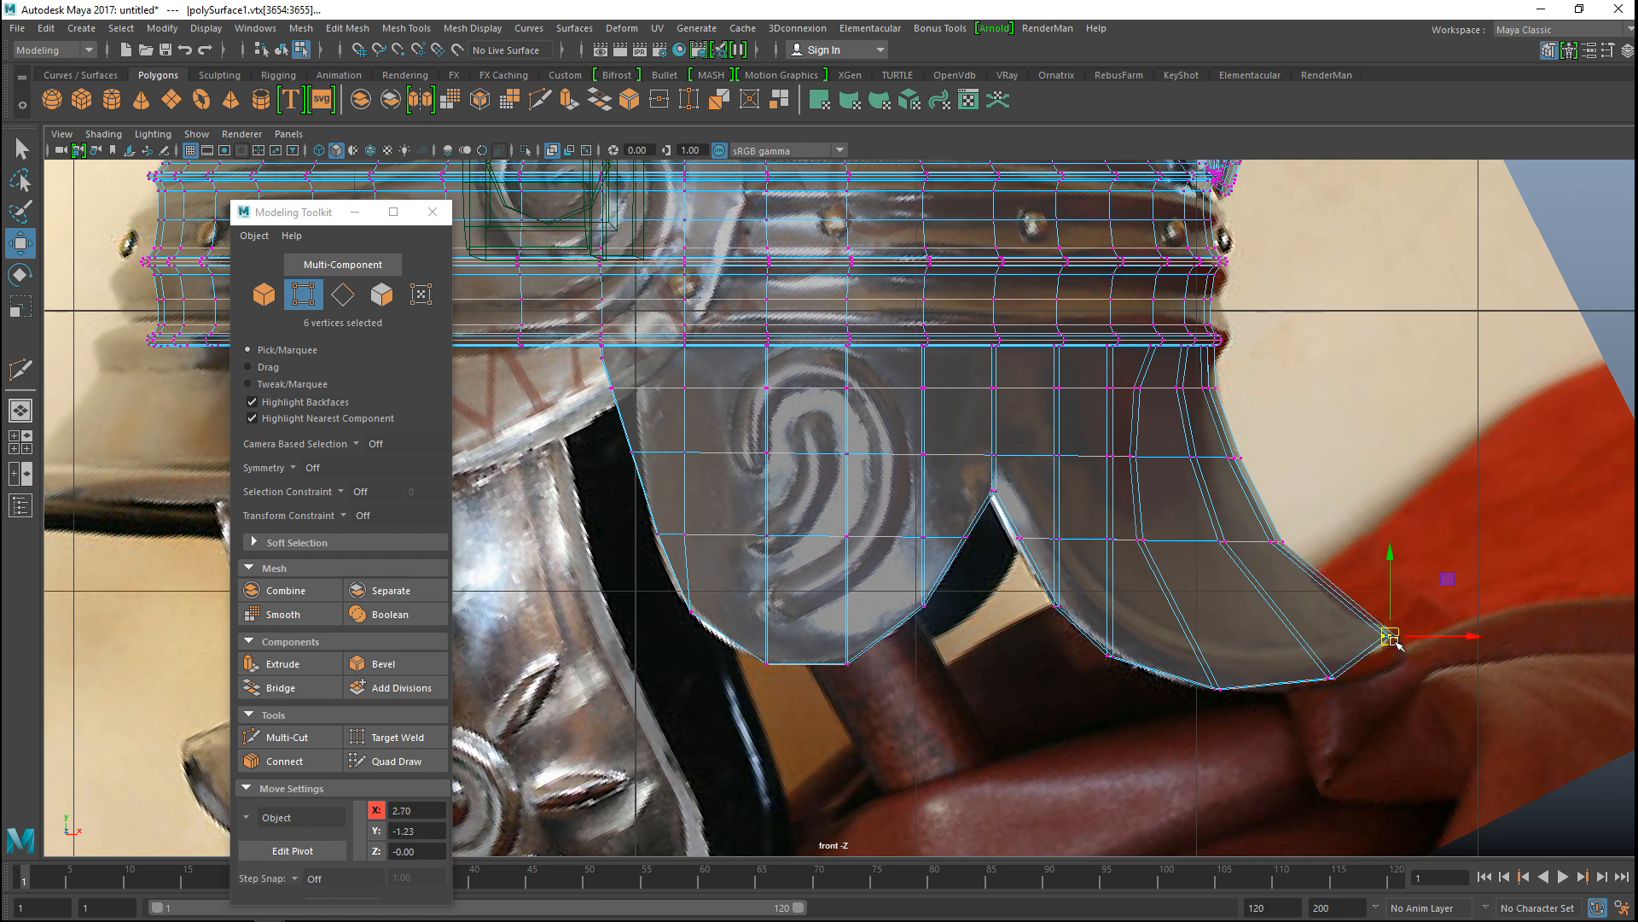
Step: Shift the next vertex column inside the neck guard on the three horizontal lines toward the rear to even out the edge flow
left_click_drag(1131, 380, 1237, 397)
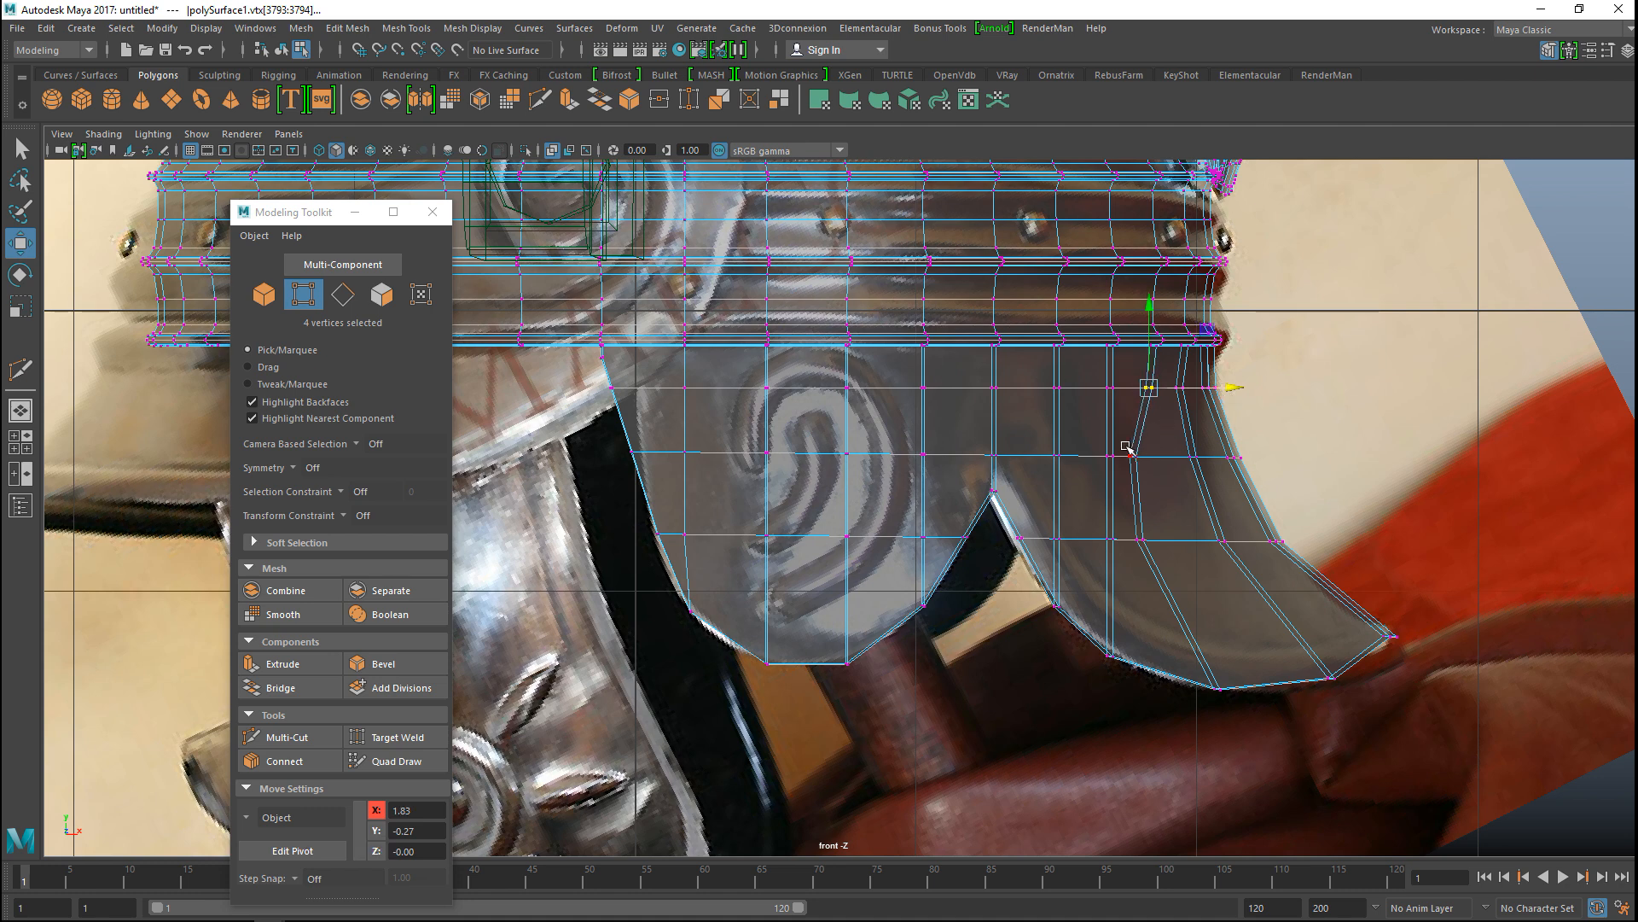
left_click_drag(1144, 462, 1237, 458)
left_click_drag(1127, 535, 1251, 543)
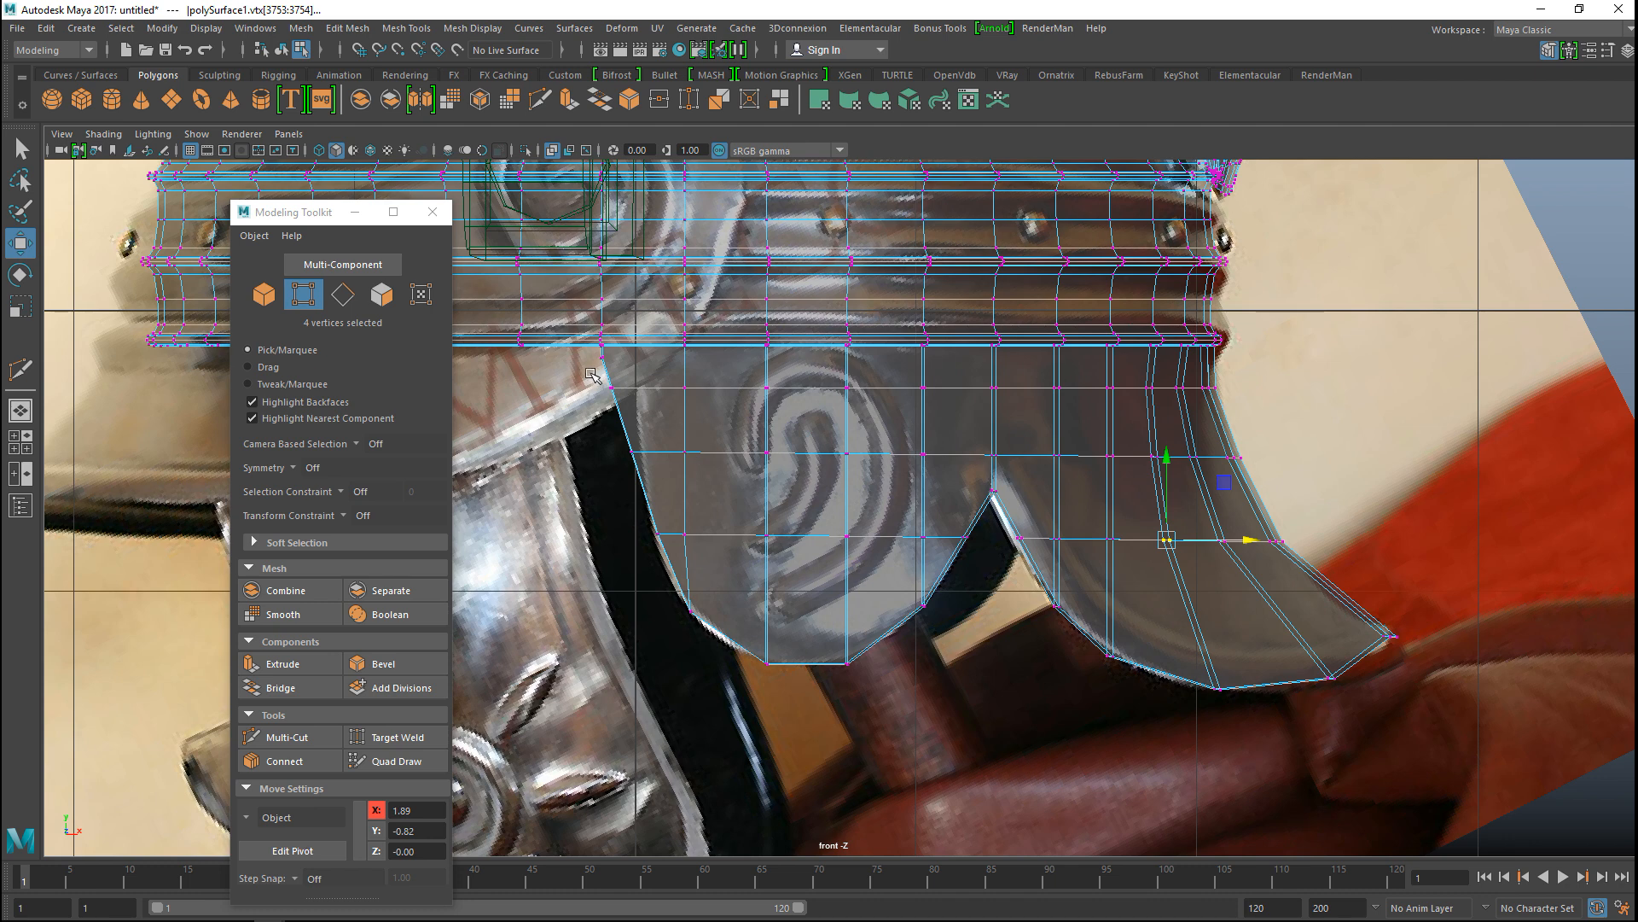
Step: Adjust the ear guard's front-edge vertices on the upper horizontal lines to follow the reference outline
left_click_drag(591, 352, 719, 376)
left_click(630, 454)
left_click_drag(715, 453, 721, 453)
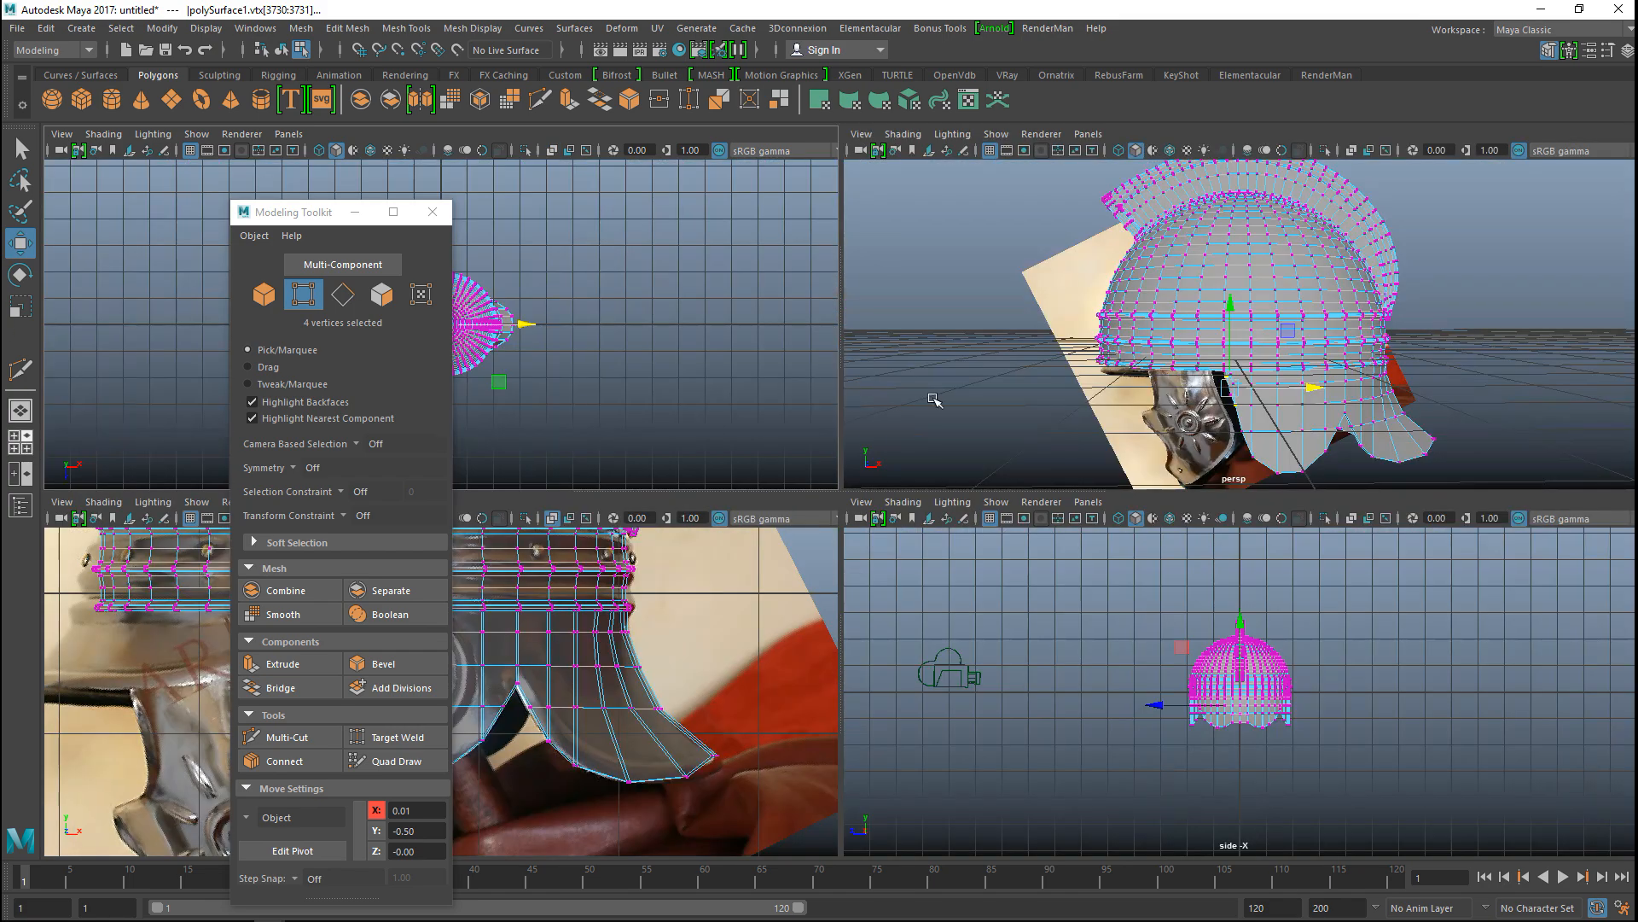
Step: Examine the whole helmet in the perspective view with a smooth mesh preview, and return to the unsmoothed display
left_click(21, 442)
key("space")
left_click_drag(1301, 580, 1294, 497, "alt")
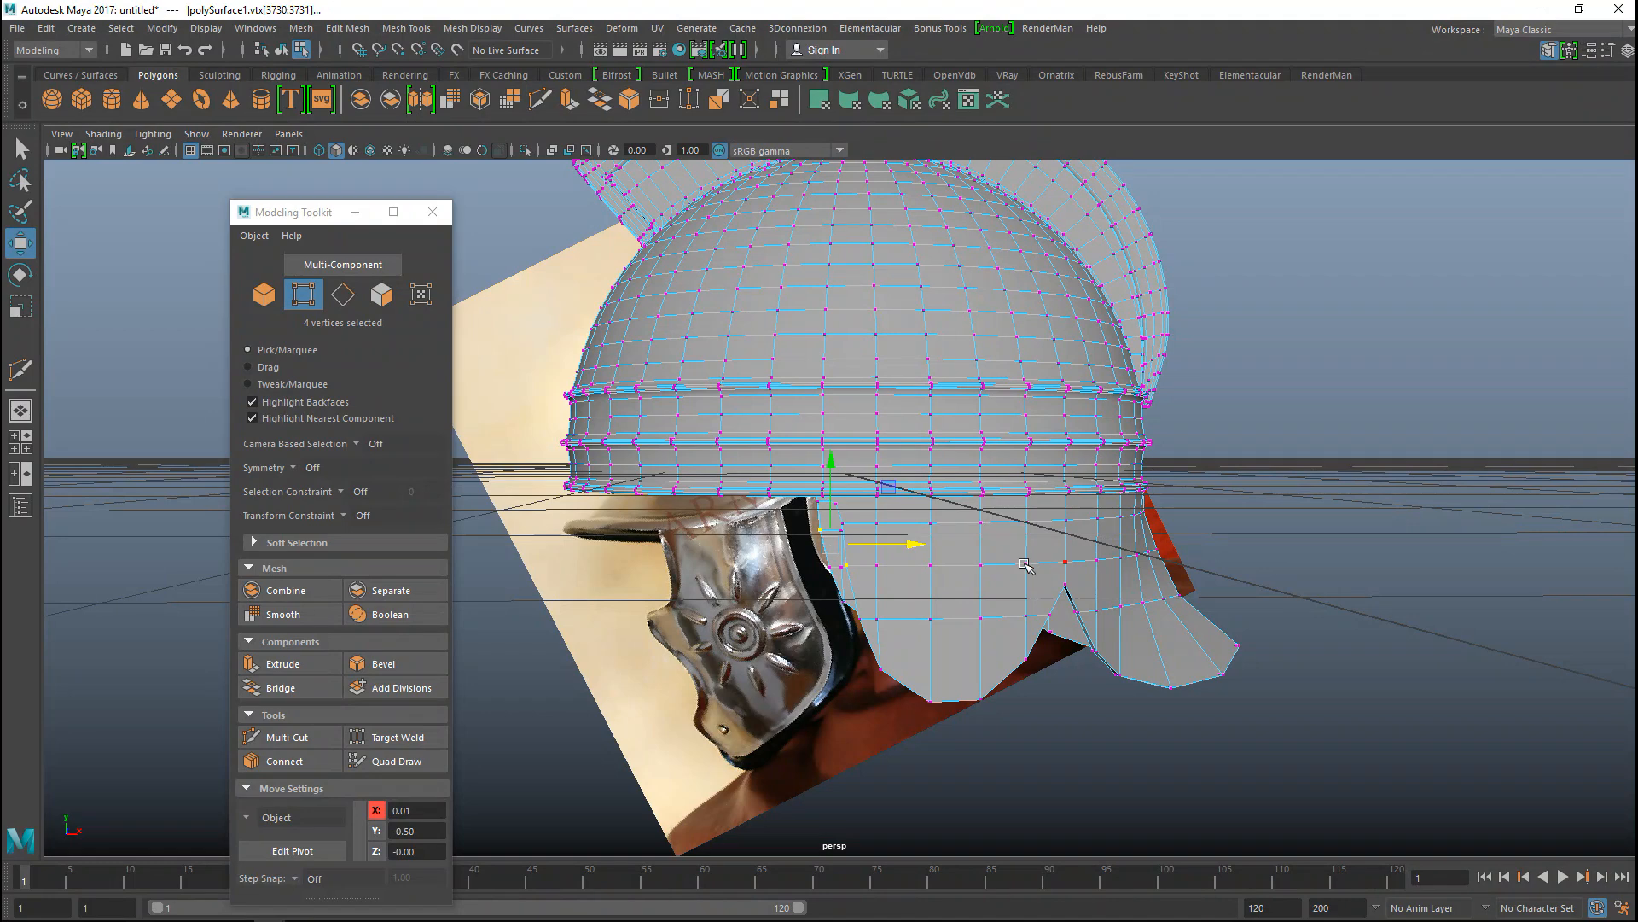
right_click_drag(982, 405, 1123, 372)
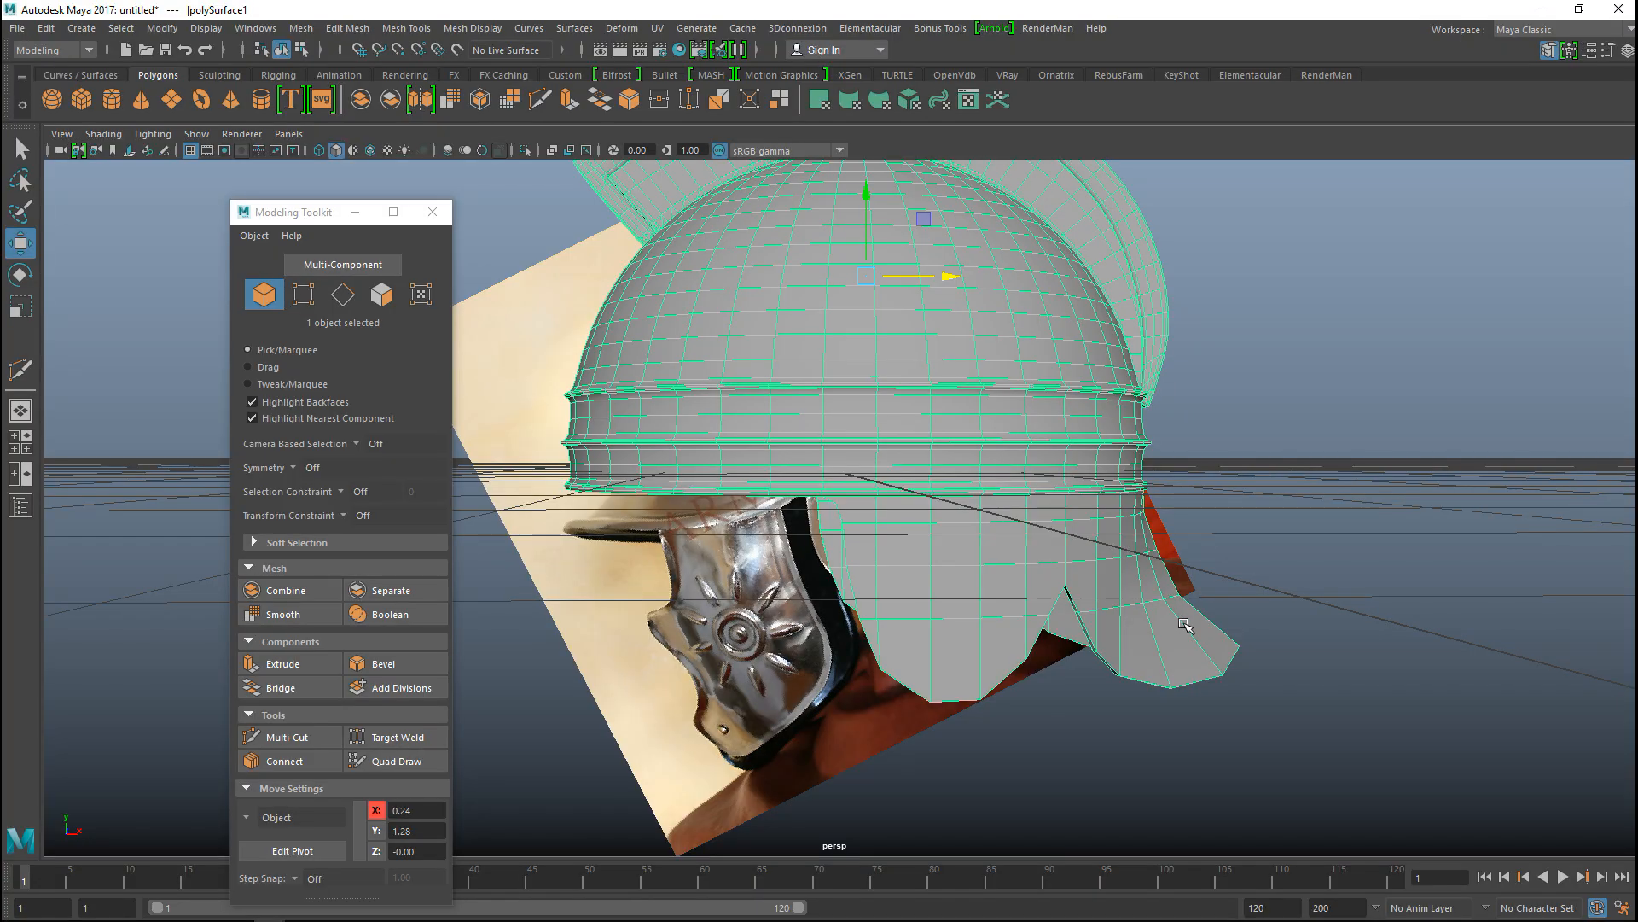
key("3")
left_click_drag(1128, 674, 1095, 693, "alt")
key("1")
Step: Run a Multi-Cut line from above the notch between the guards along the neck guard's lower edge and across its rear
scroll(1088, 687, "up", 2)
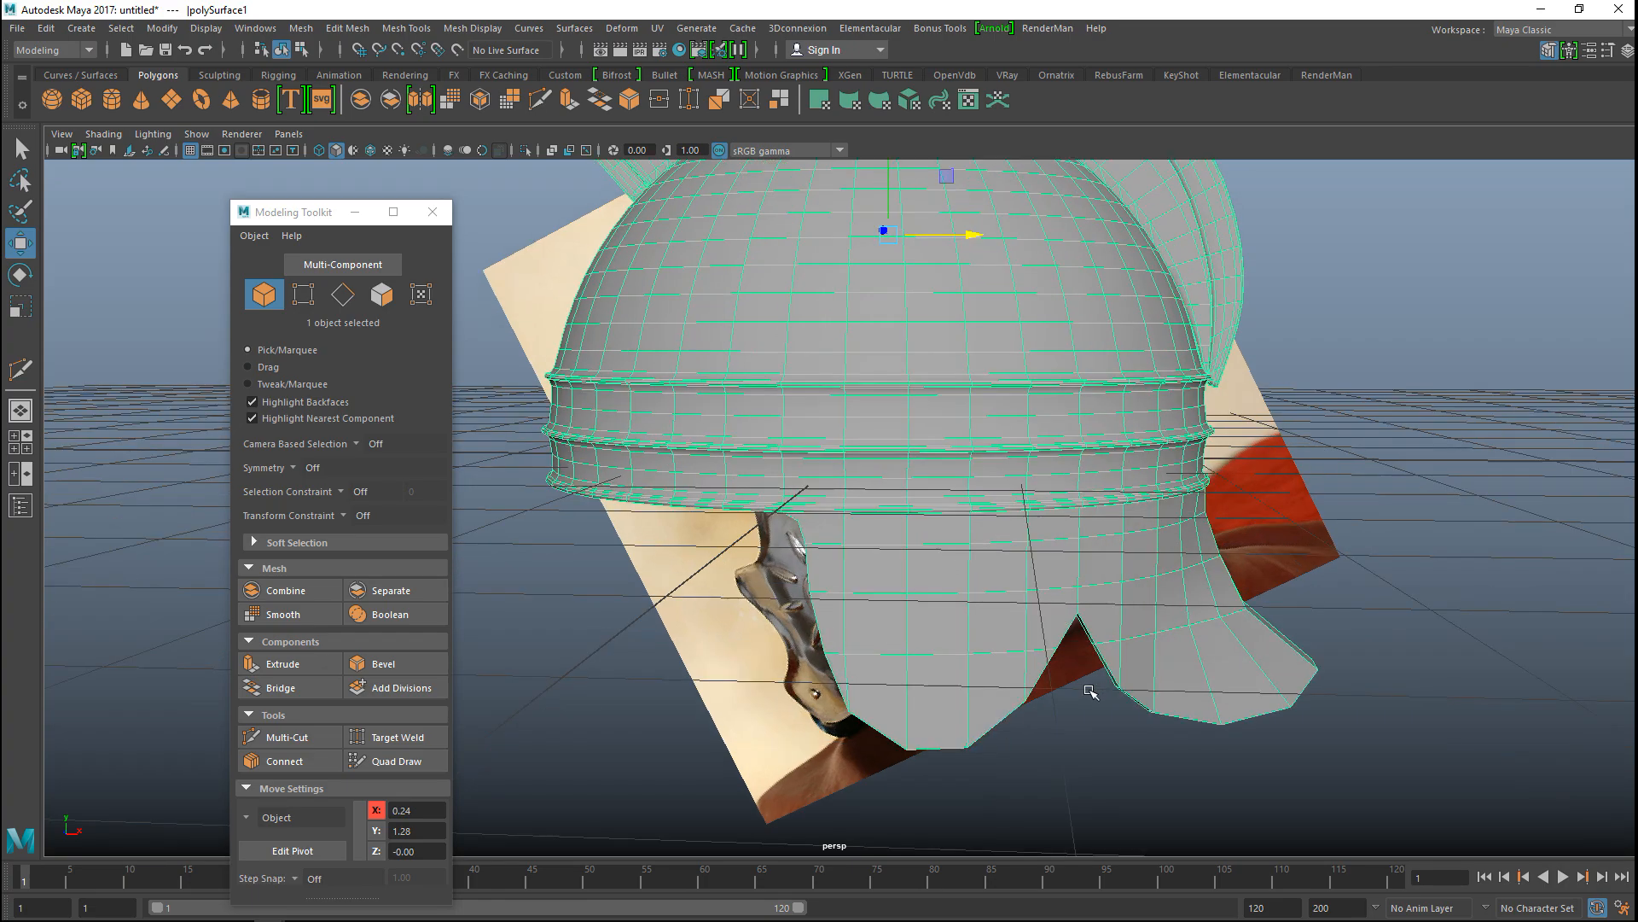
middle_click_drag(1086, 689, 967, 618, "alt")
left_click_drag(944, 614, 876, 591, "alt")
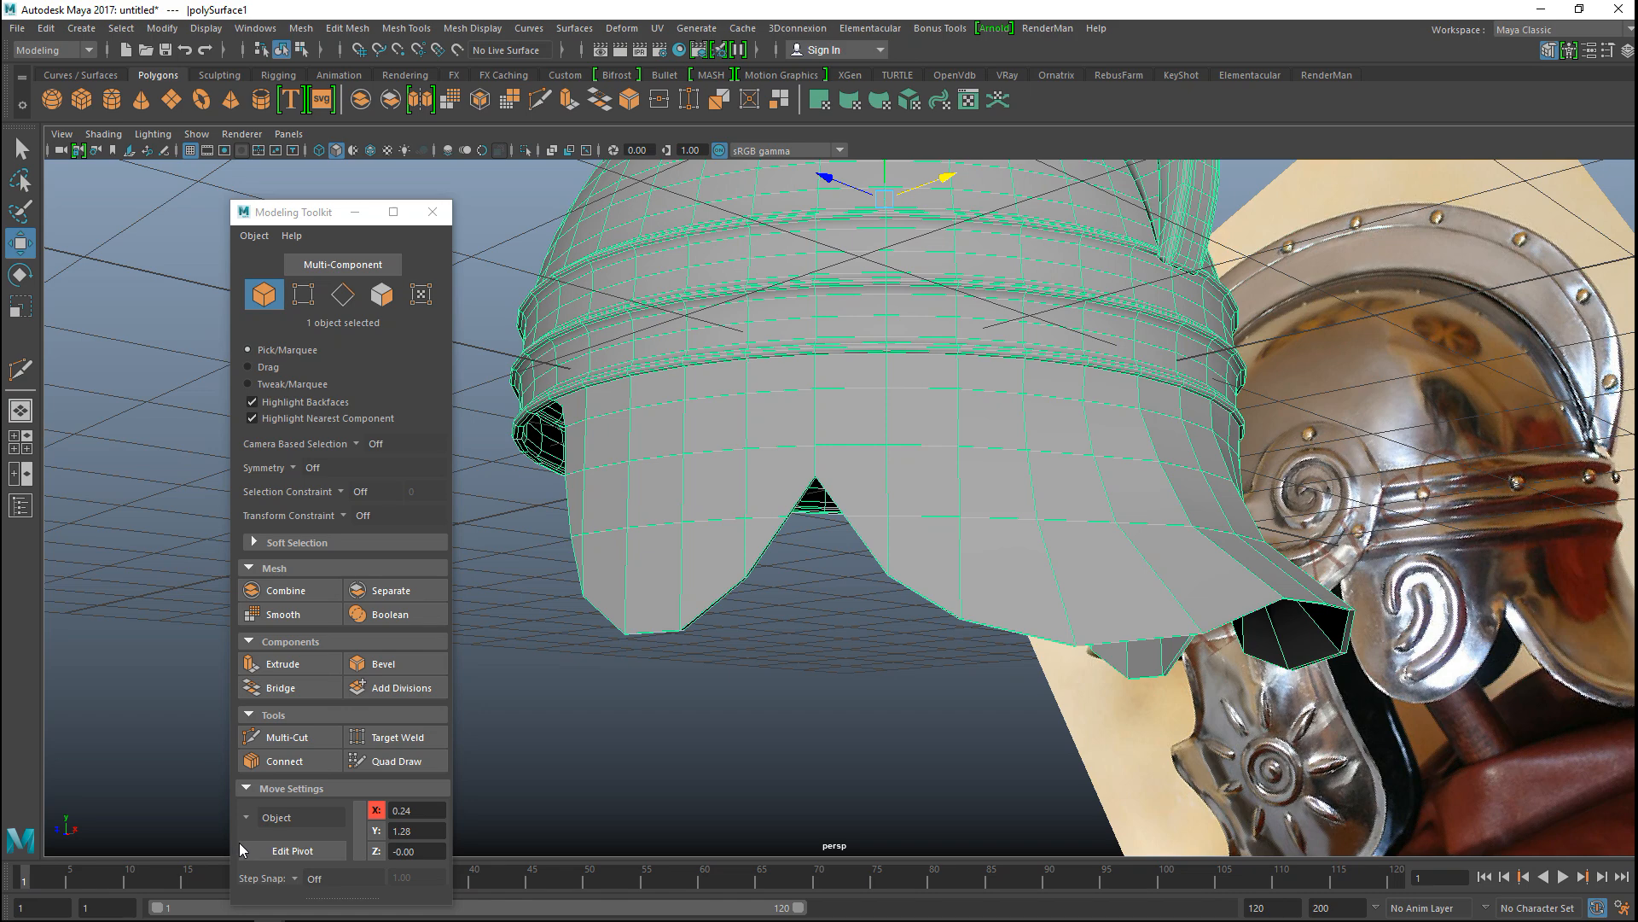
left_click(288, 739)
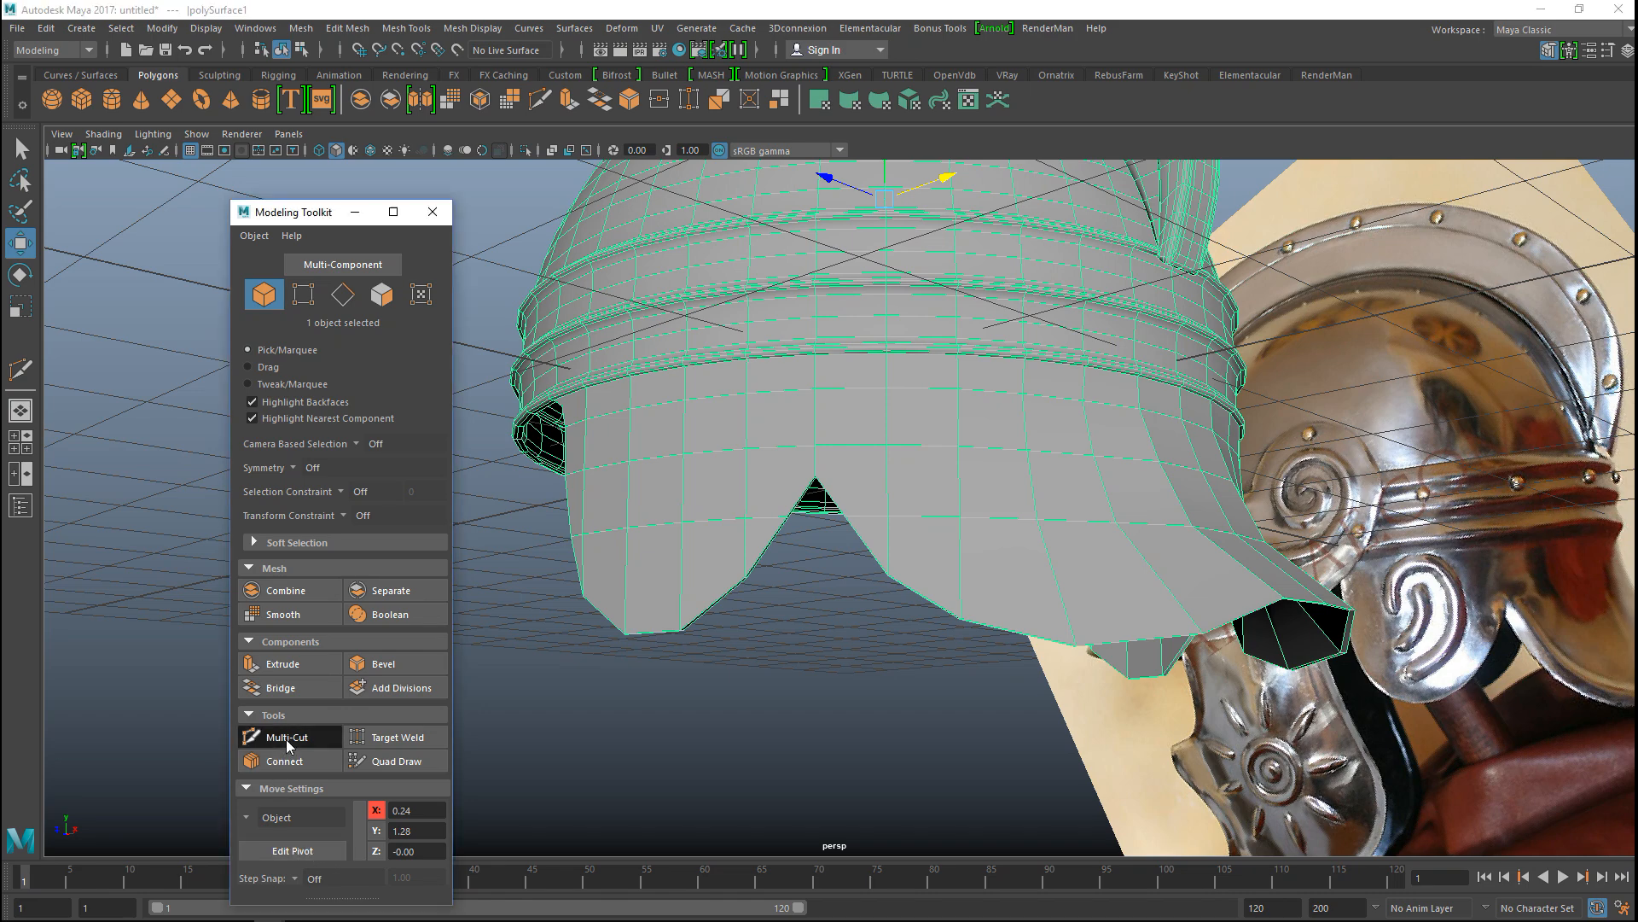
left_click_drag(688, 814, 778, 817, "alt")
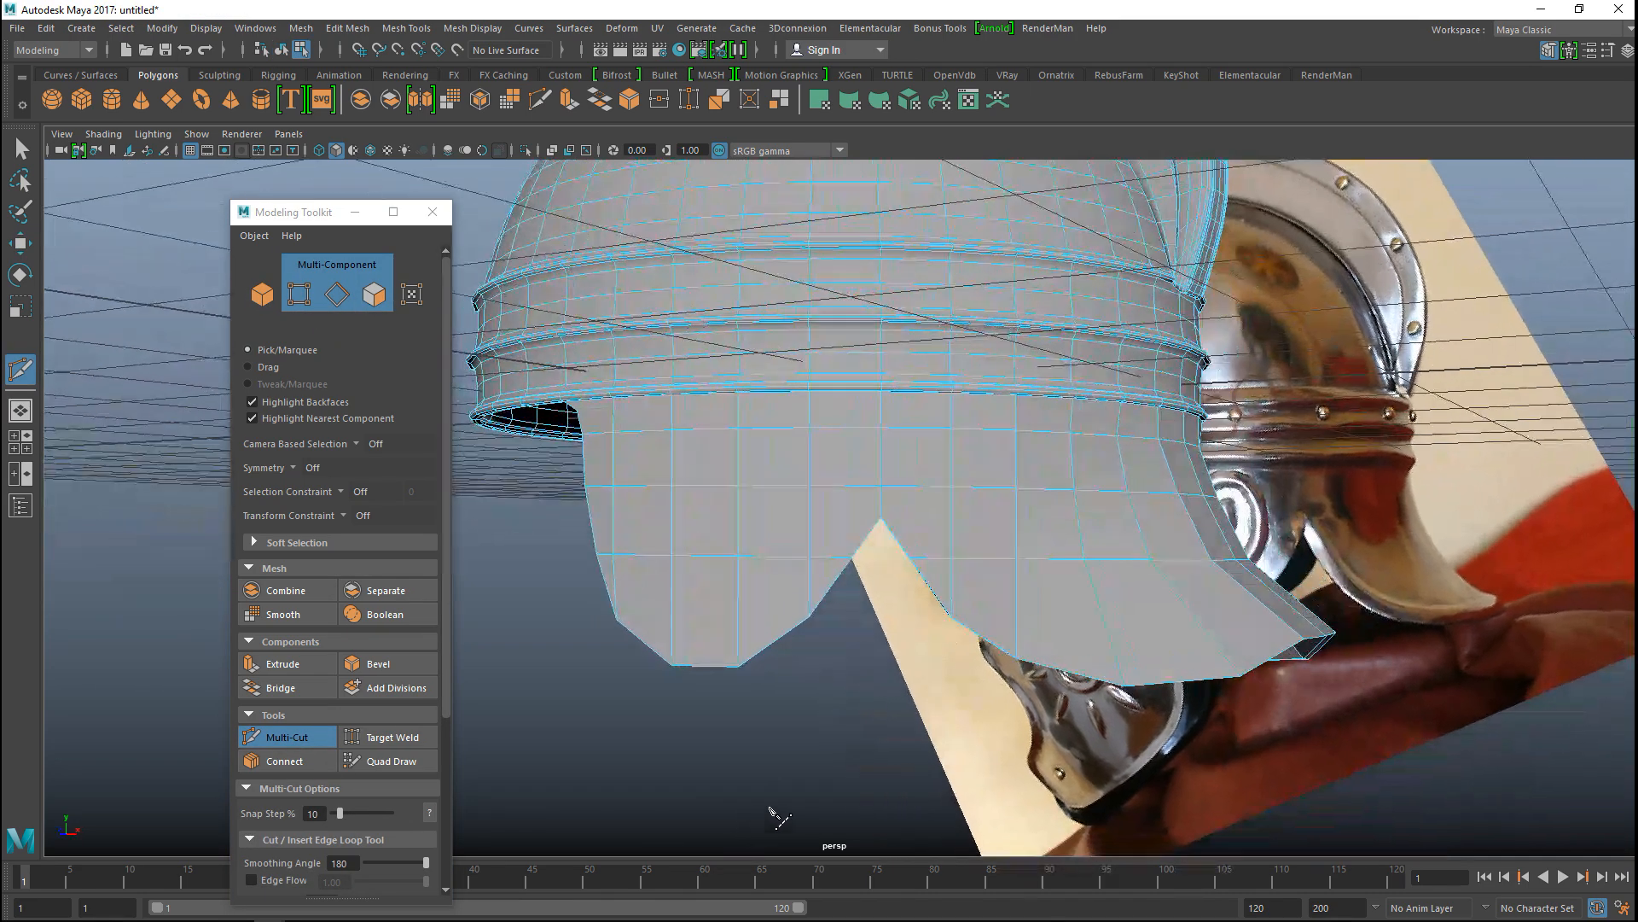
left_click(884, 492)
left_click(1017, 629)
left_click_drag(969, 691, 904, 686, "alt")
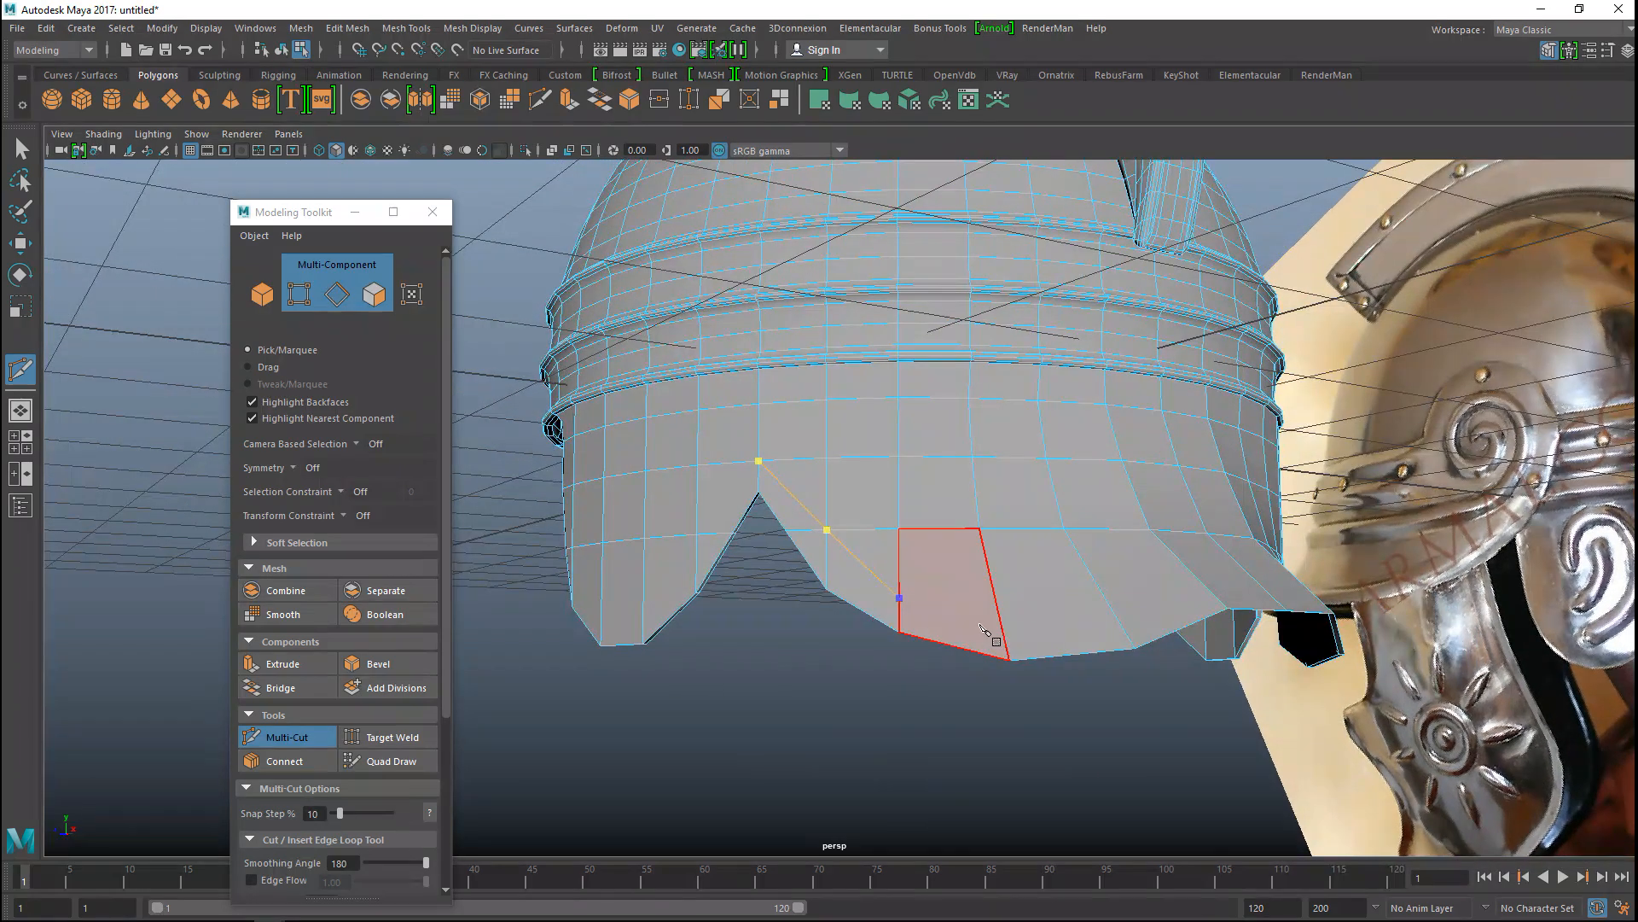
left_click(1003, 628)
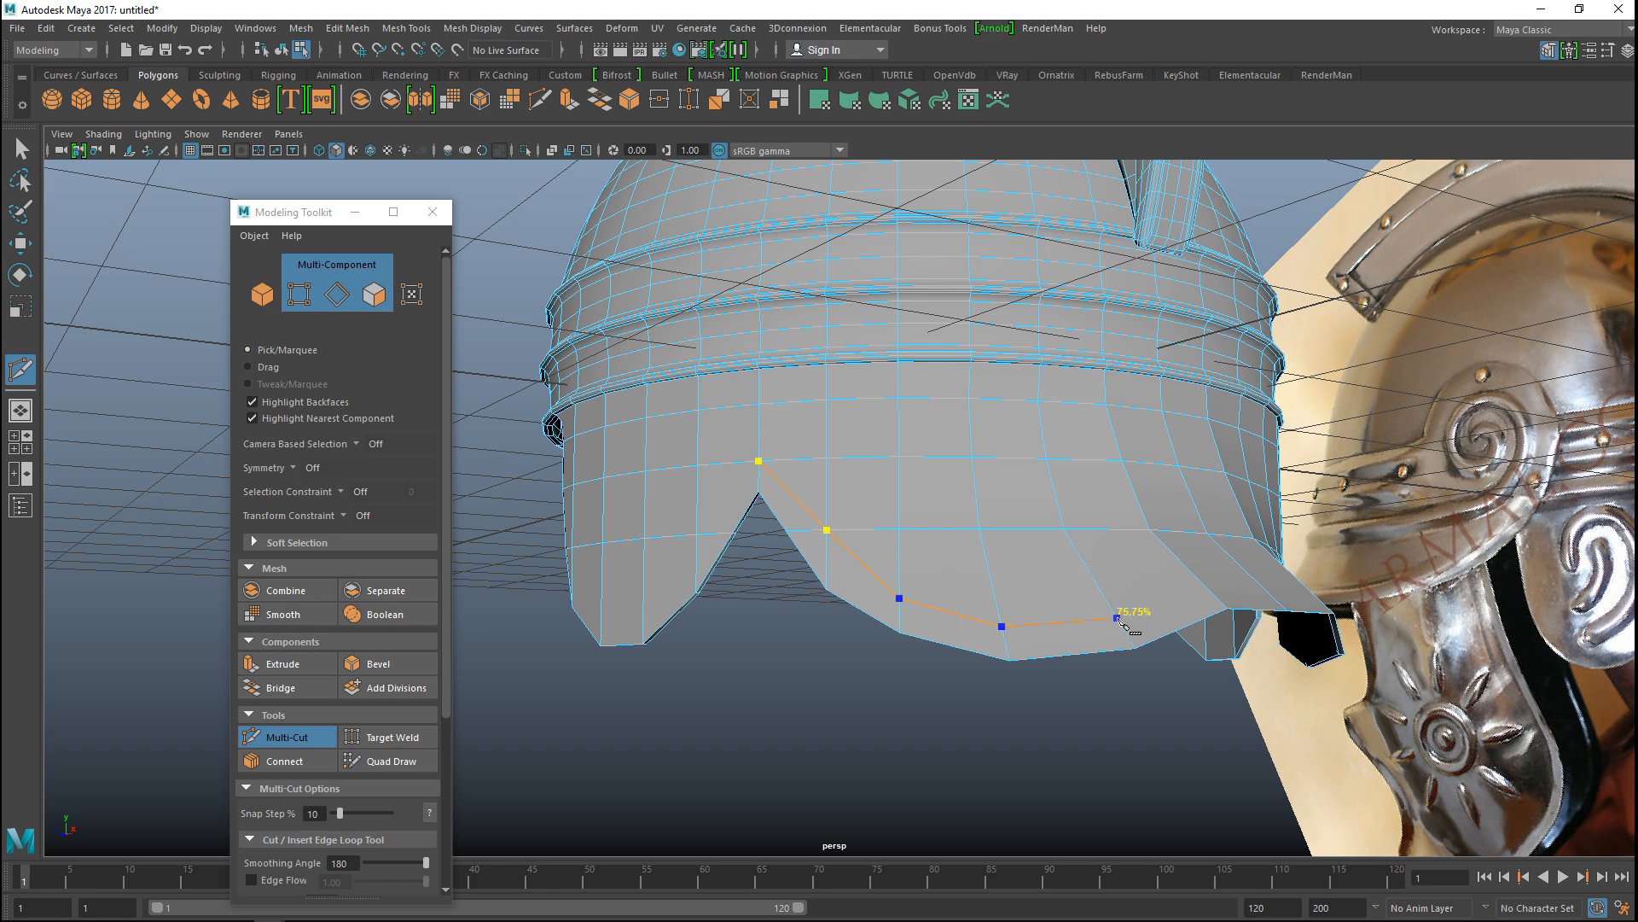
left_click_drag(1229, 692, 1143, 731, "alt")
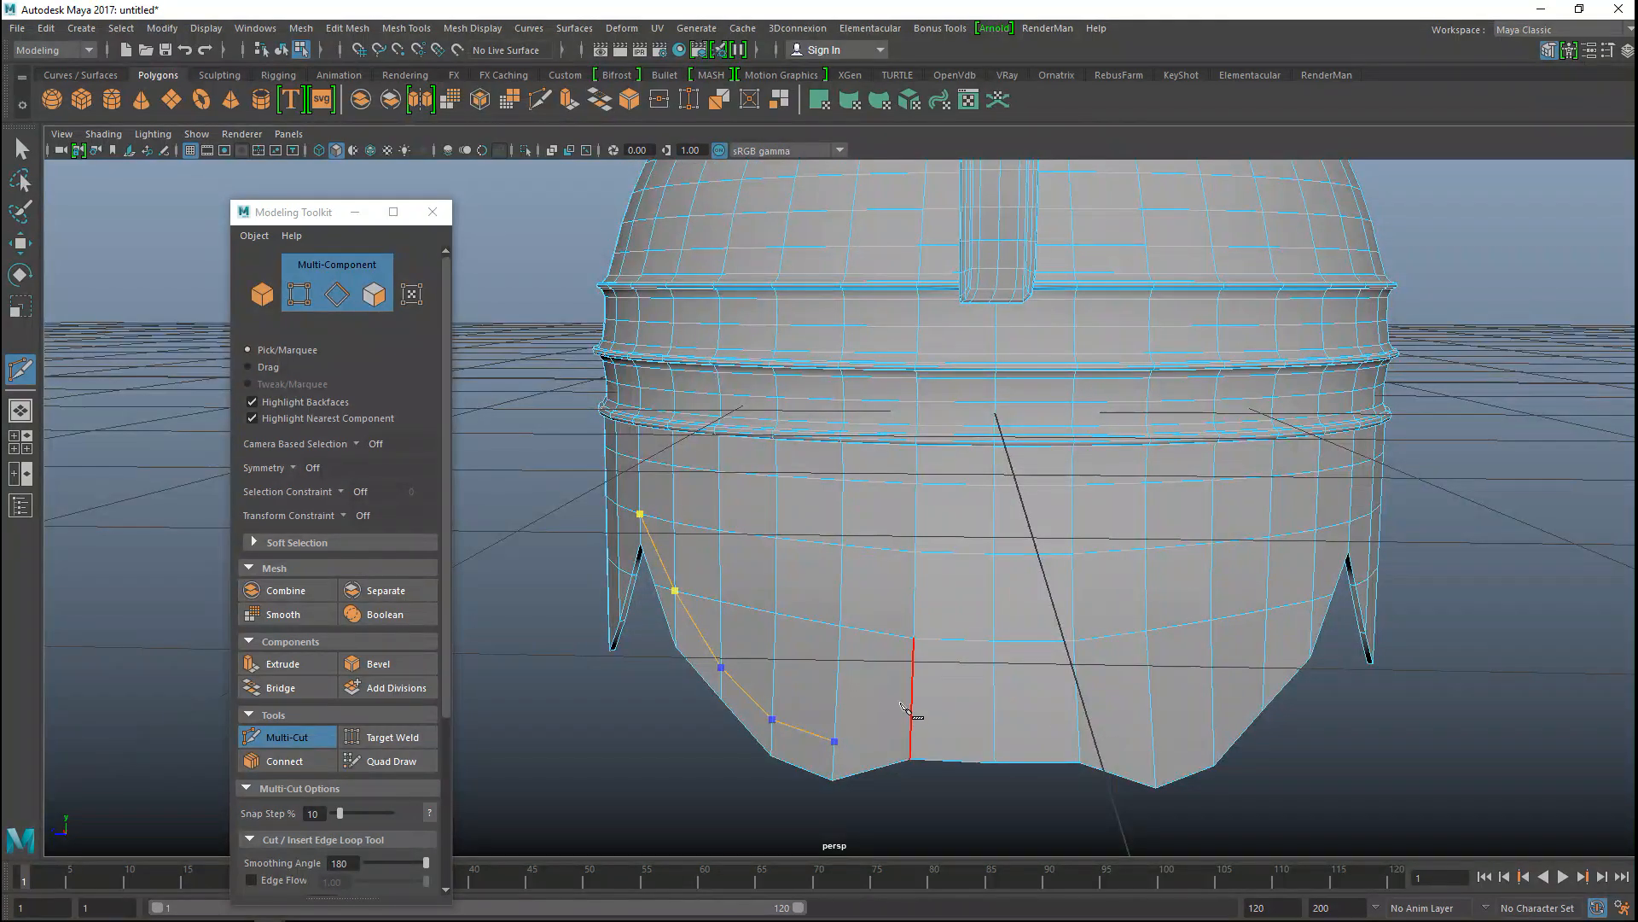
left_click(912, 717)
left_click(995, 715)
left_click(1082, 721)
Step: Continue the cut line around the neck guard's other side up to the point above the opposite notch and complete the cut
left_click_drag(1346, 818, 895, 707, "alt")
left_click(881, 688)
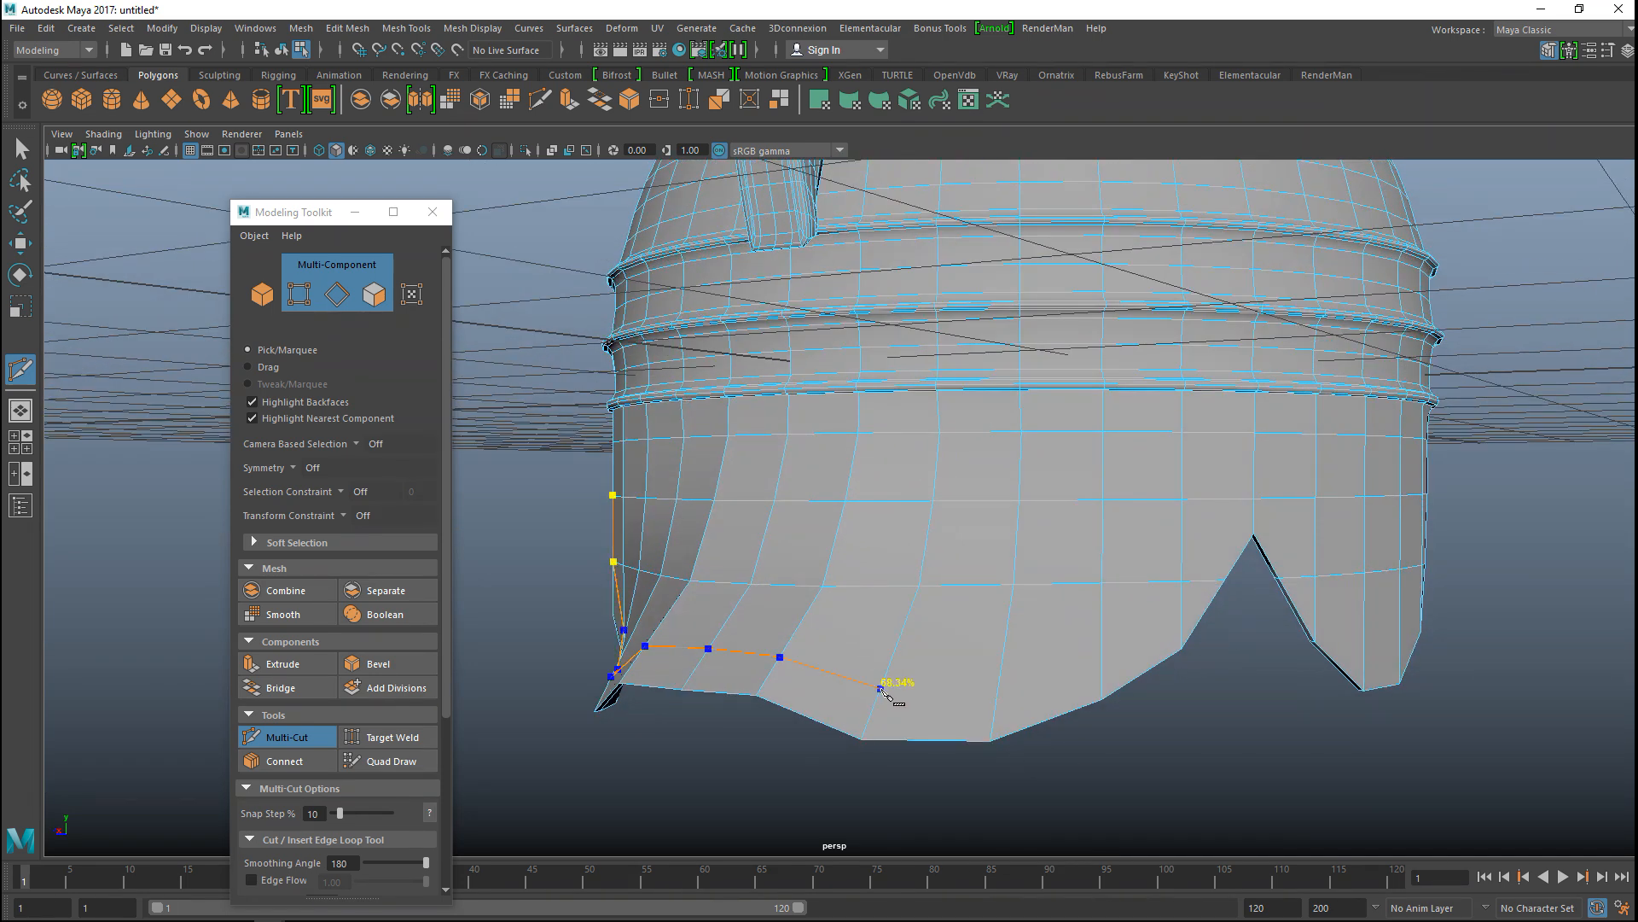
left_click(997, 697)
left_click(1104, 656)
left_click(1182, 587)
left_click(1255, 500)
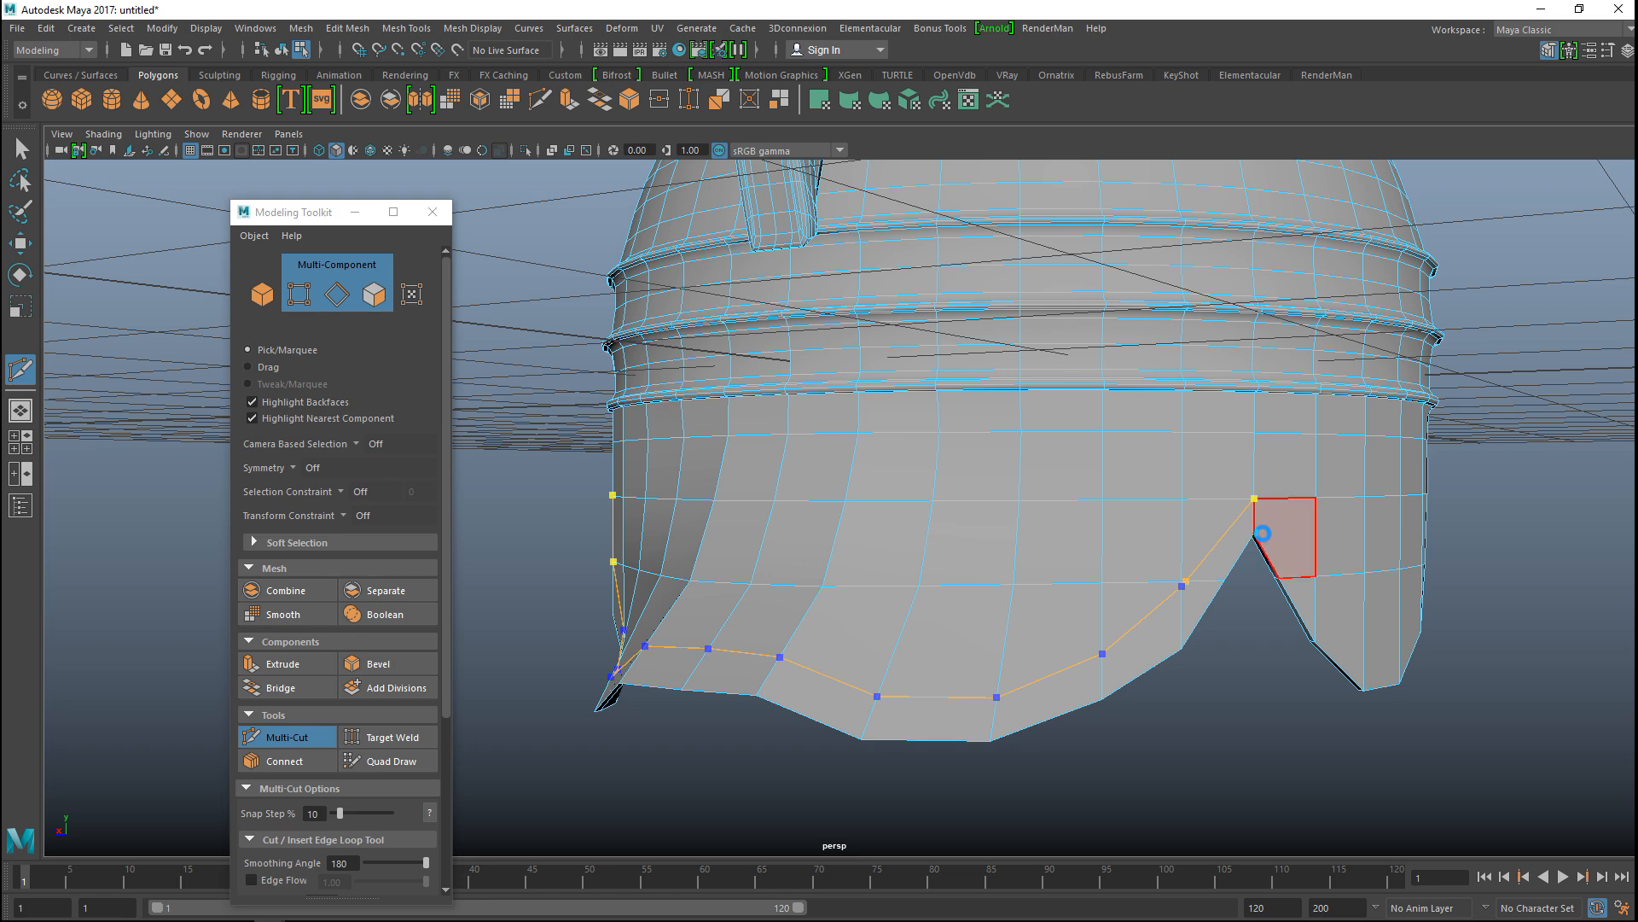
key("Return")
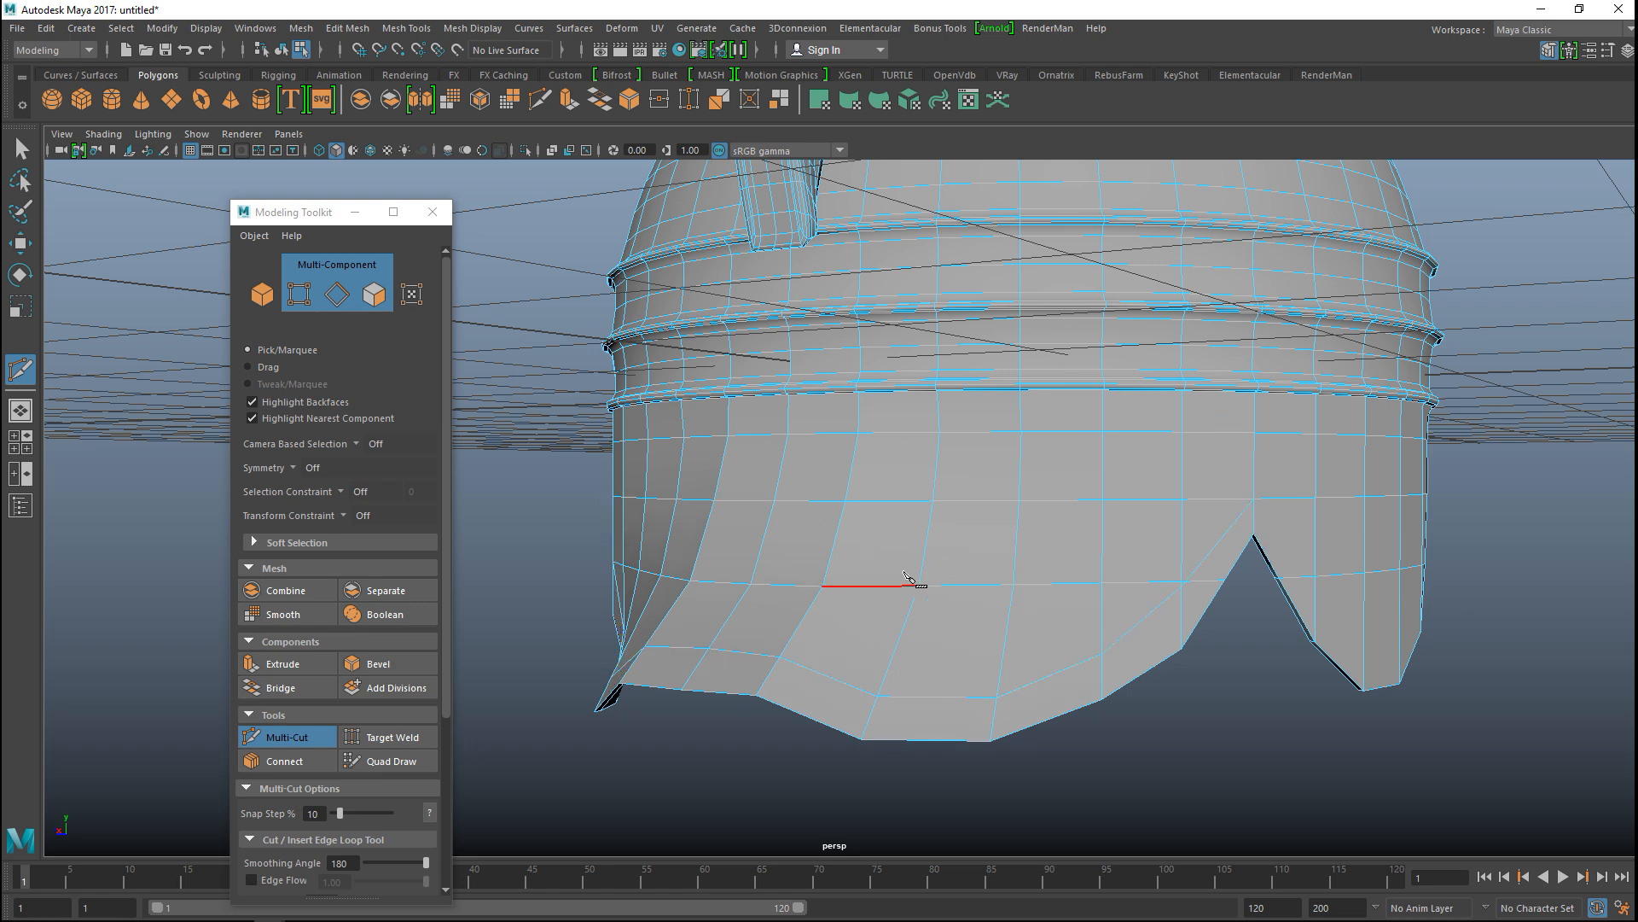
Step: Switch to face selection and select the first faces of the narrow strip along the neck guard's lower edge, starting at the notch
scroll(856, 574, "down", 4)
left_click_drag(765, 653, 819, 649, "alt")
key("q")
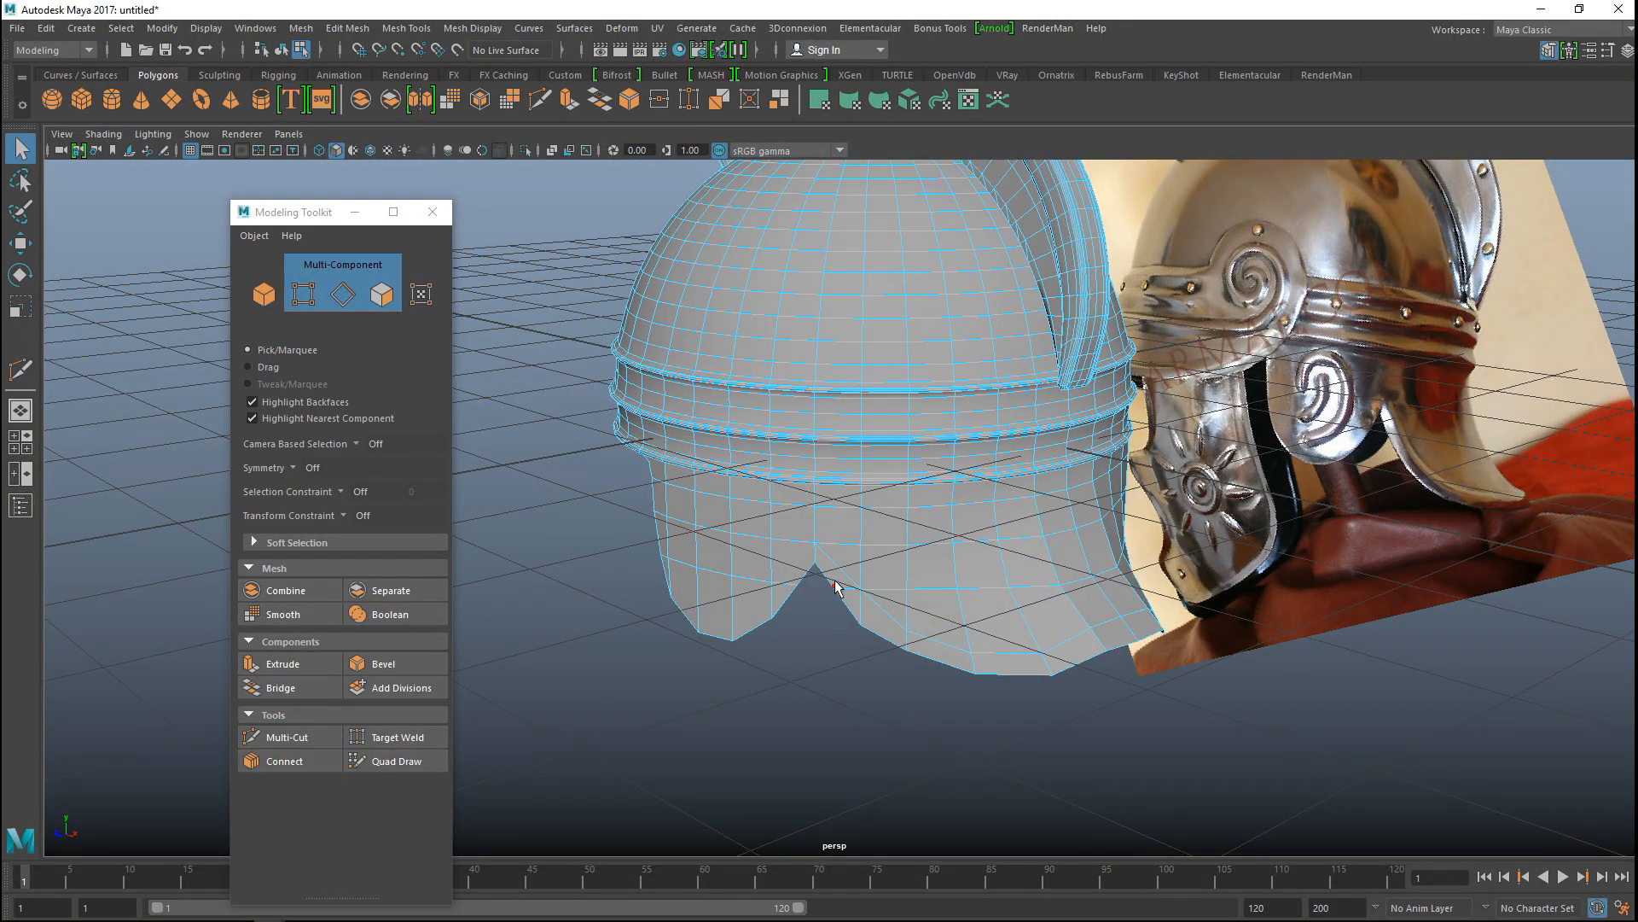
right_click_drag(838, 584, 856, 504)
left_click(835, 442)
left_click(833, 566)
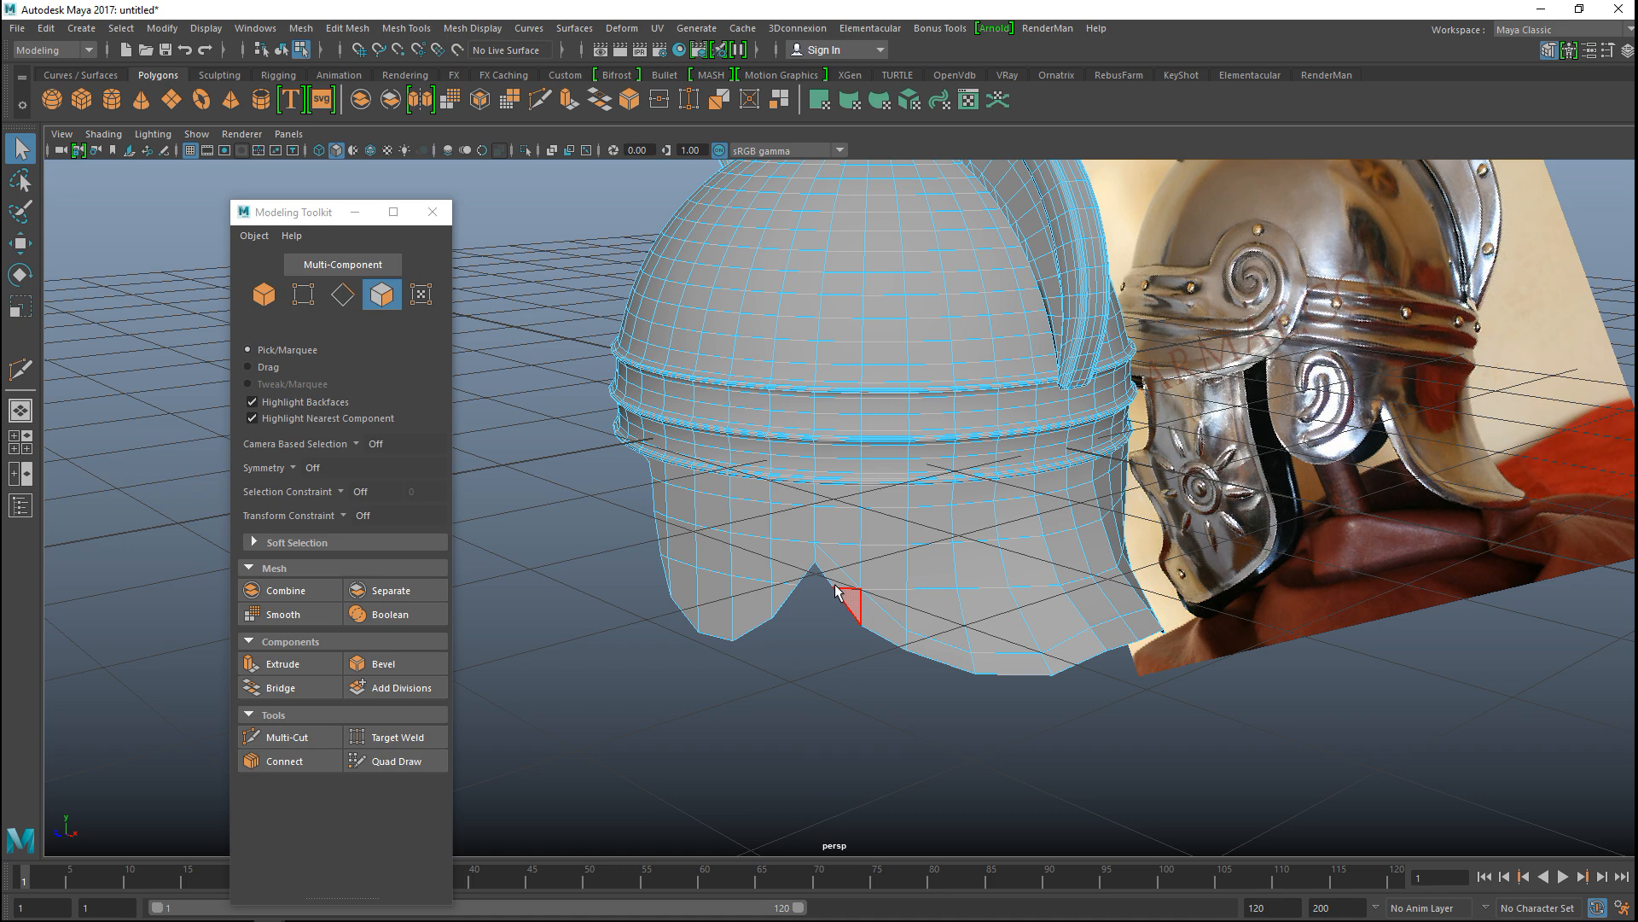
left_click_drag(900, 626, 954, 571, "alt")
double_click(954, 570, "shift")
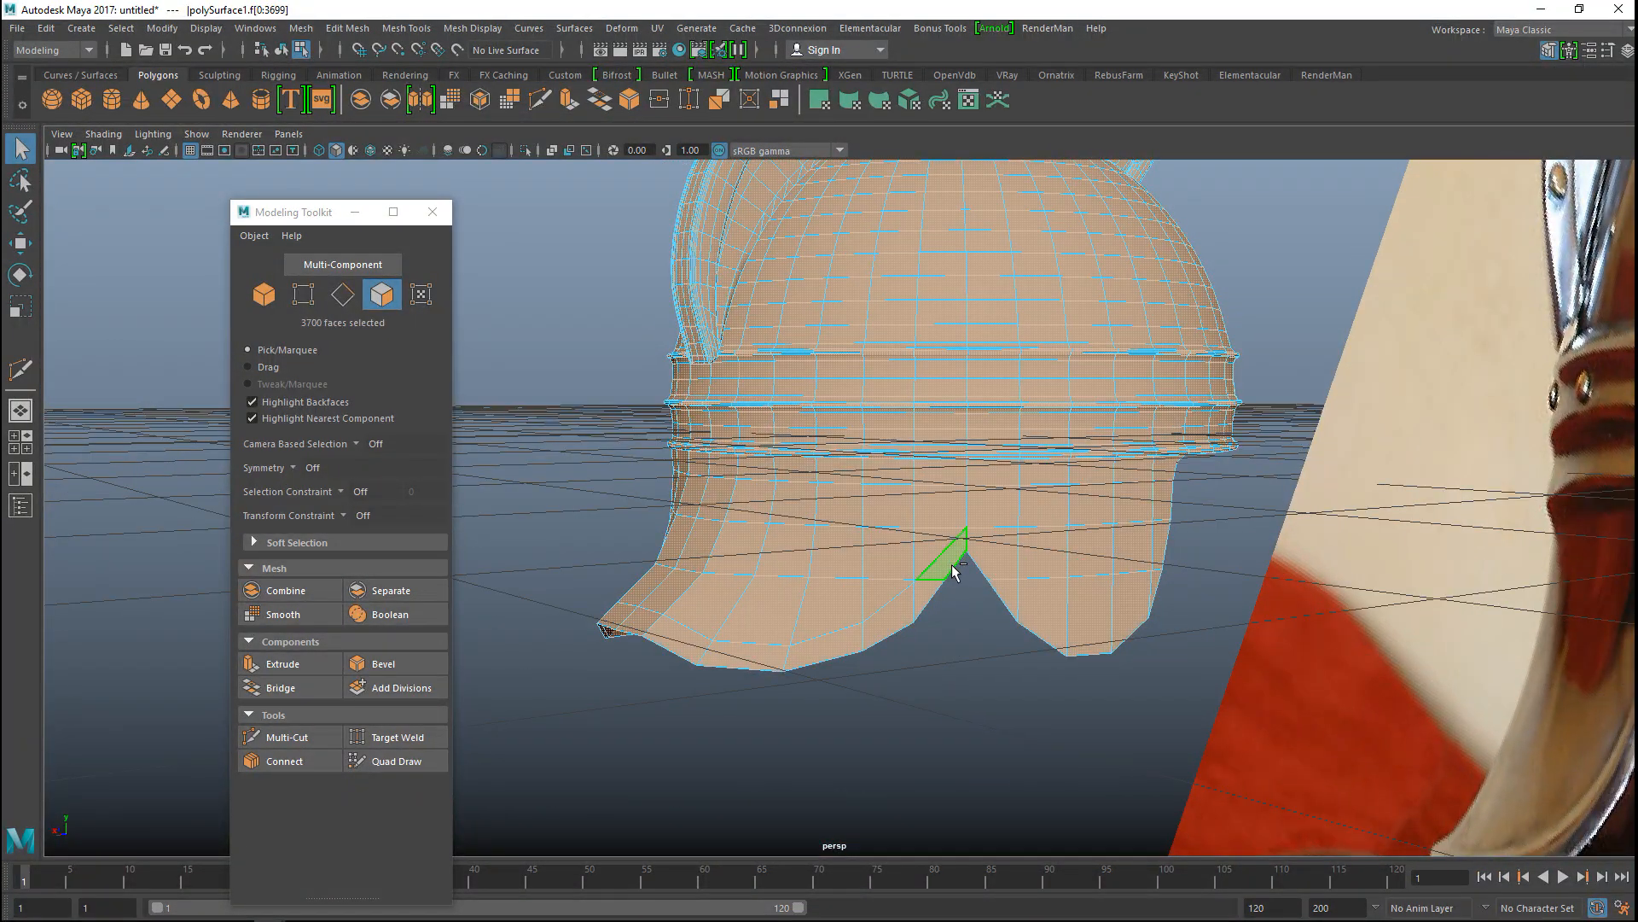
left_click(949, 570)
double_click(766, 663, "shift")
left_click(767, 662, "shift")
left_click(690, 647, "shift")
Step: Add the remaining strip faces around the rear of the neck guard up to the opposite notch to the selection
left_click_drag(658, 702, 970, 737, "alt")
left_click(1015, 678, "shift")
left_click(973, 674, "shift")
left_click(926, 686, "shift")
left_click(857, 678, "shift")
left_click(862, 683, "shift")
left_click(817, 666, "shift")
left_click(764, 606, "shift")
left_click(748, 580, "shift")
left_click(731, 548, "shift")
left_click_drag(731, 678, 785, 672, "alt")
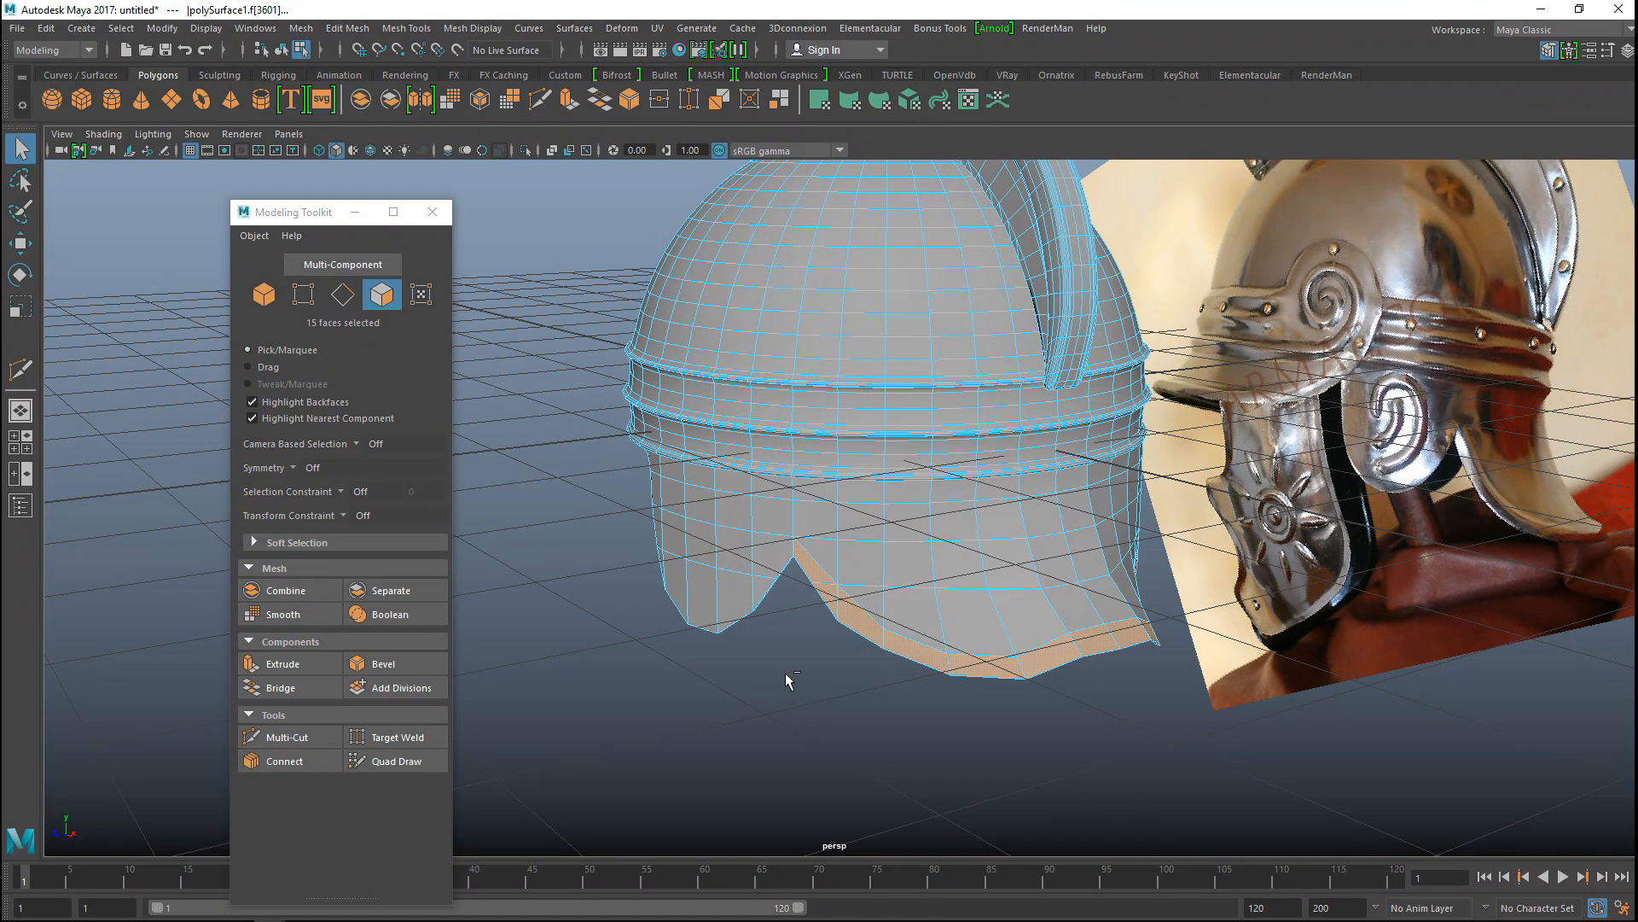
Step: Extrude the selected strip of faces outward with a thickness of 0.1
key("ctrl+e")
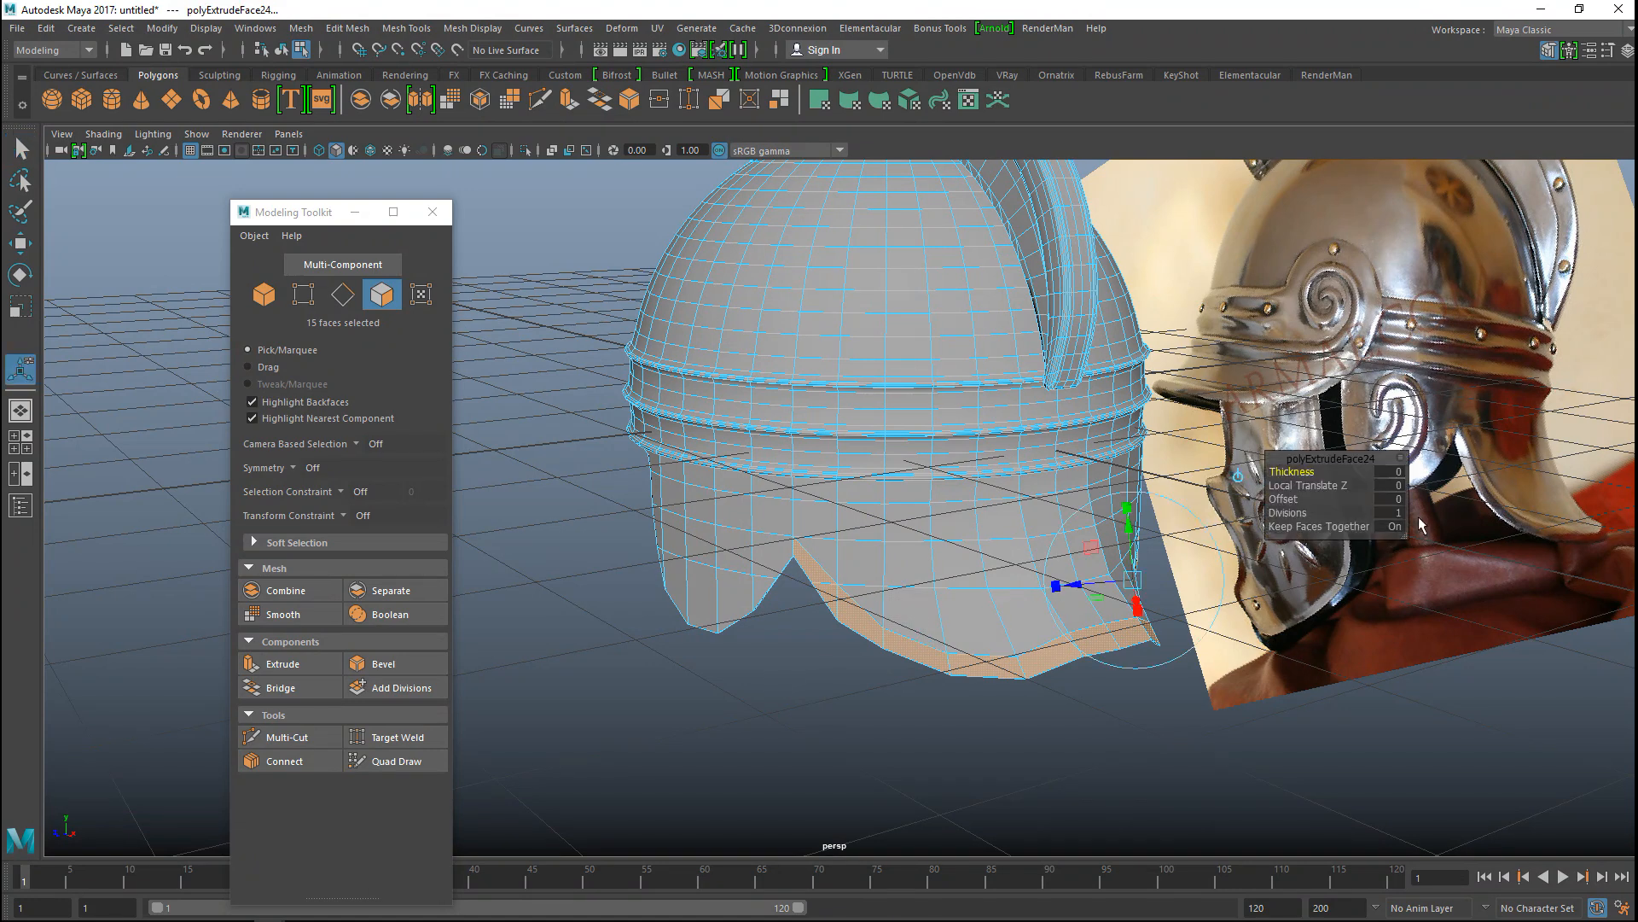
left_click(1391, 471)
type("0.2")
key("Return")
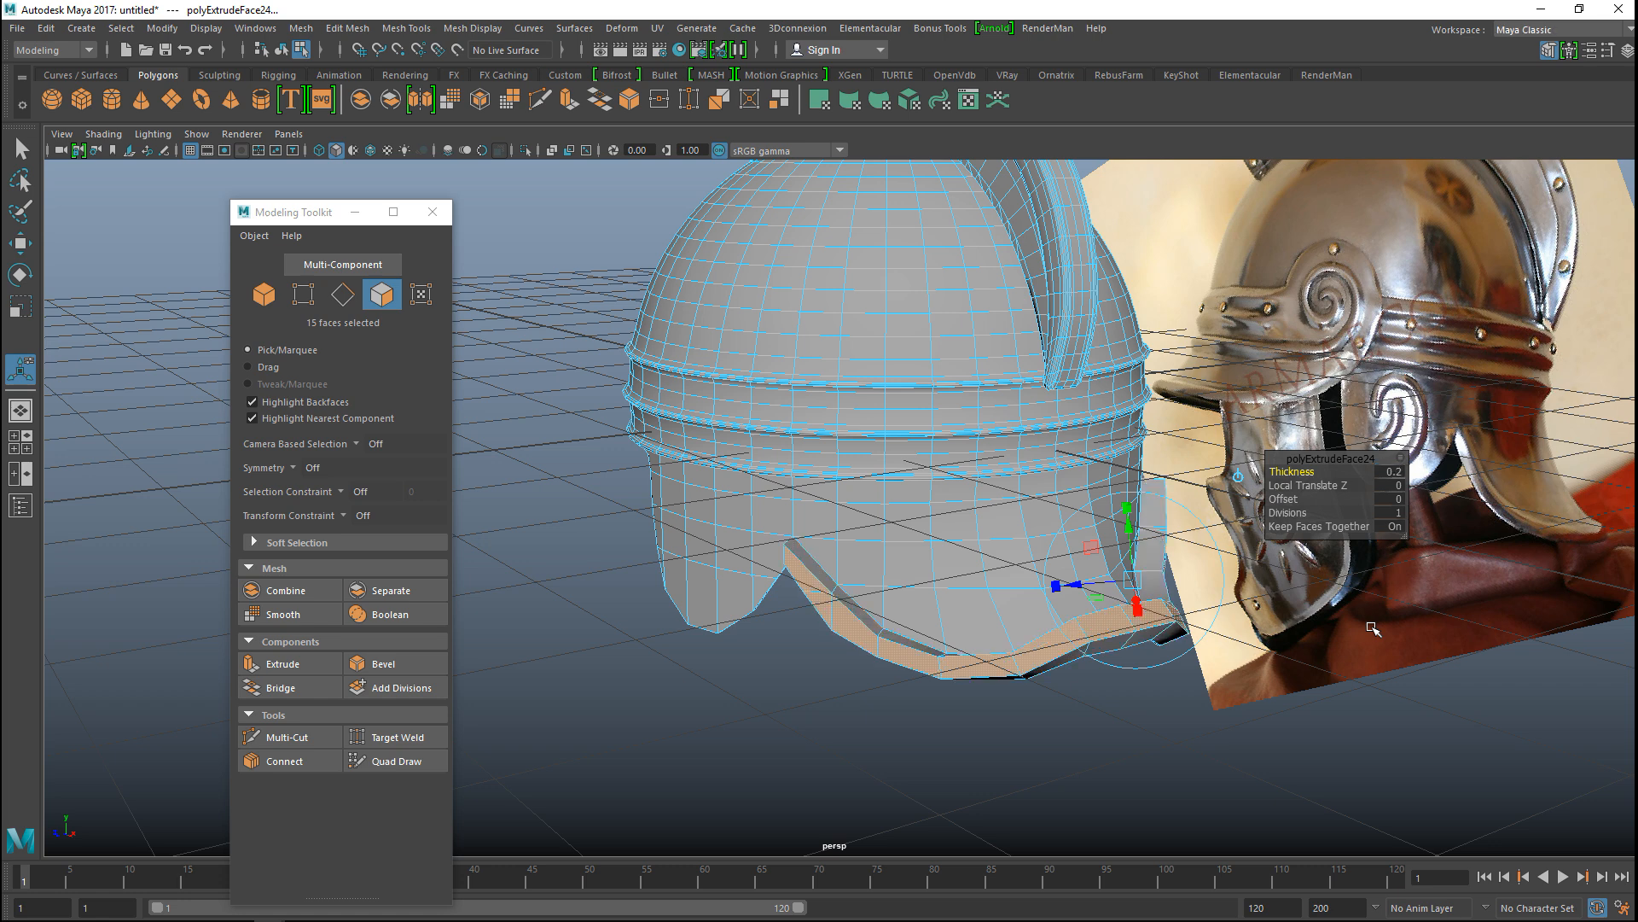
left_click(1391, 473)
type("0.1")
key("Return")
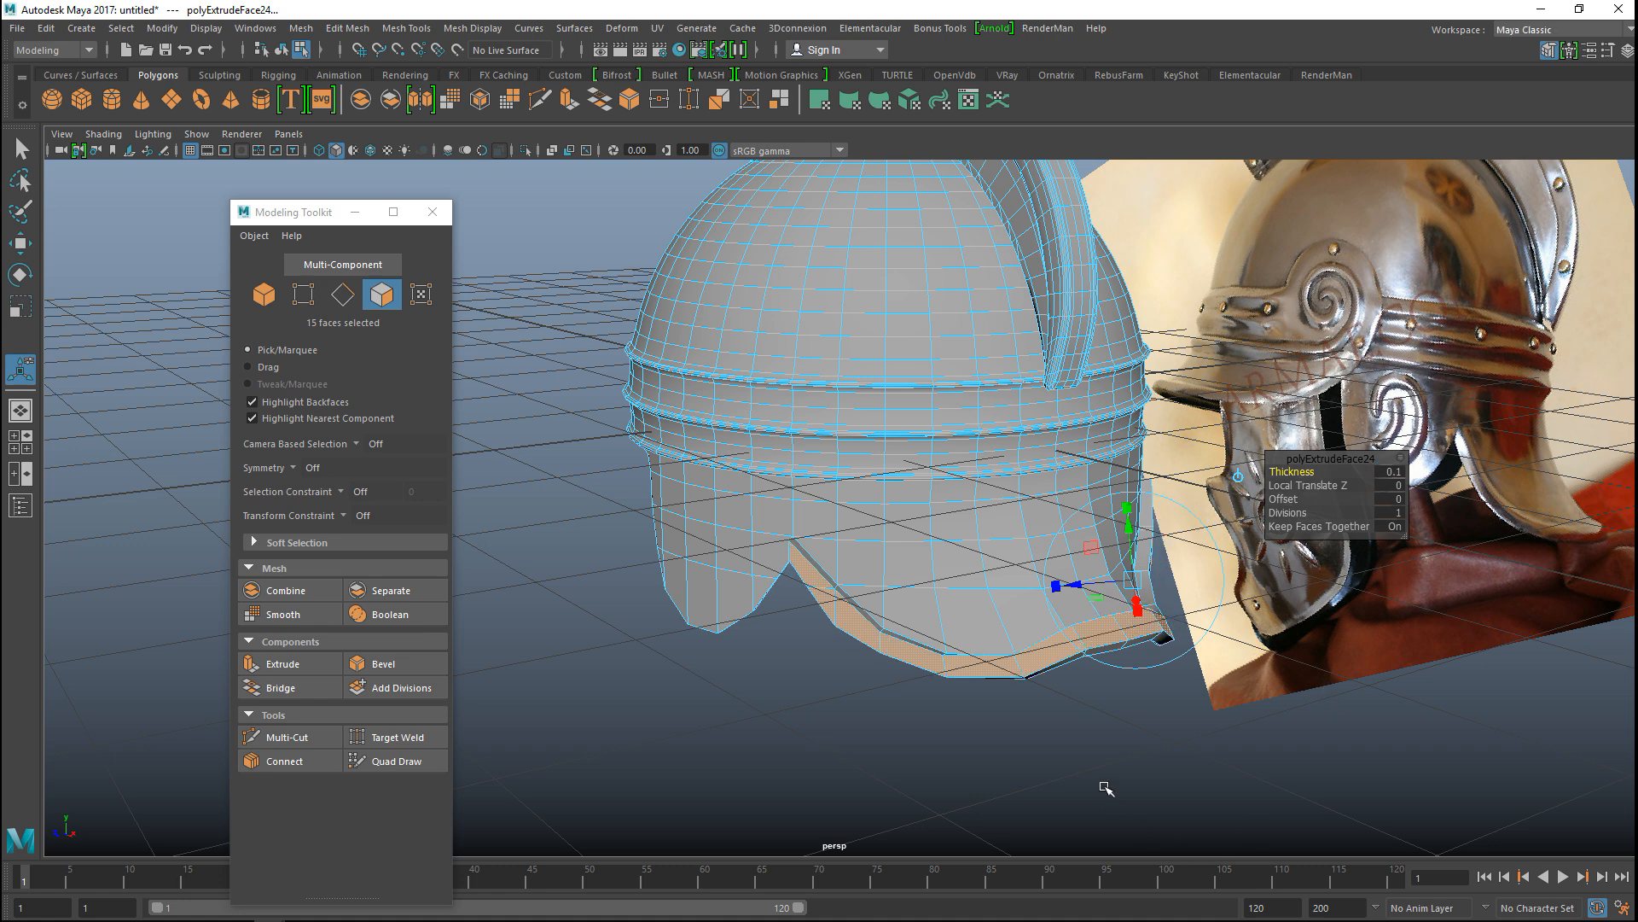
Step: Examine the neck guard's raised border from the side and rear in object mode with the smooth mesh preview
left_click(1067, 755)
right_click_drag(943, 395, 1013, 370)
key("3")
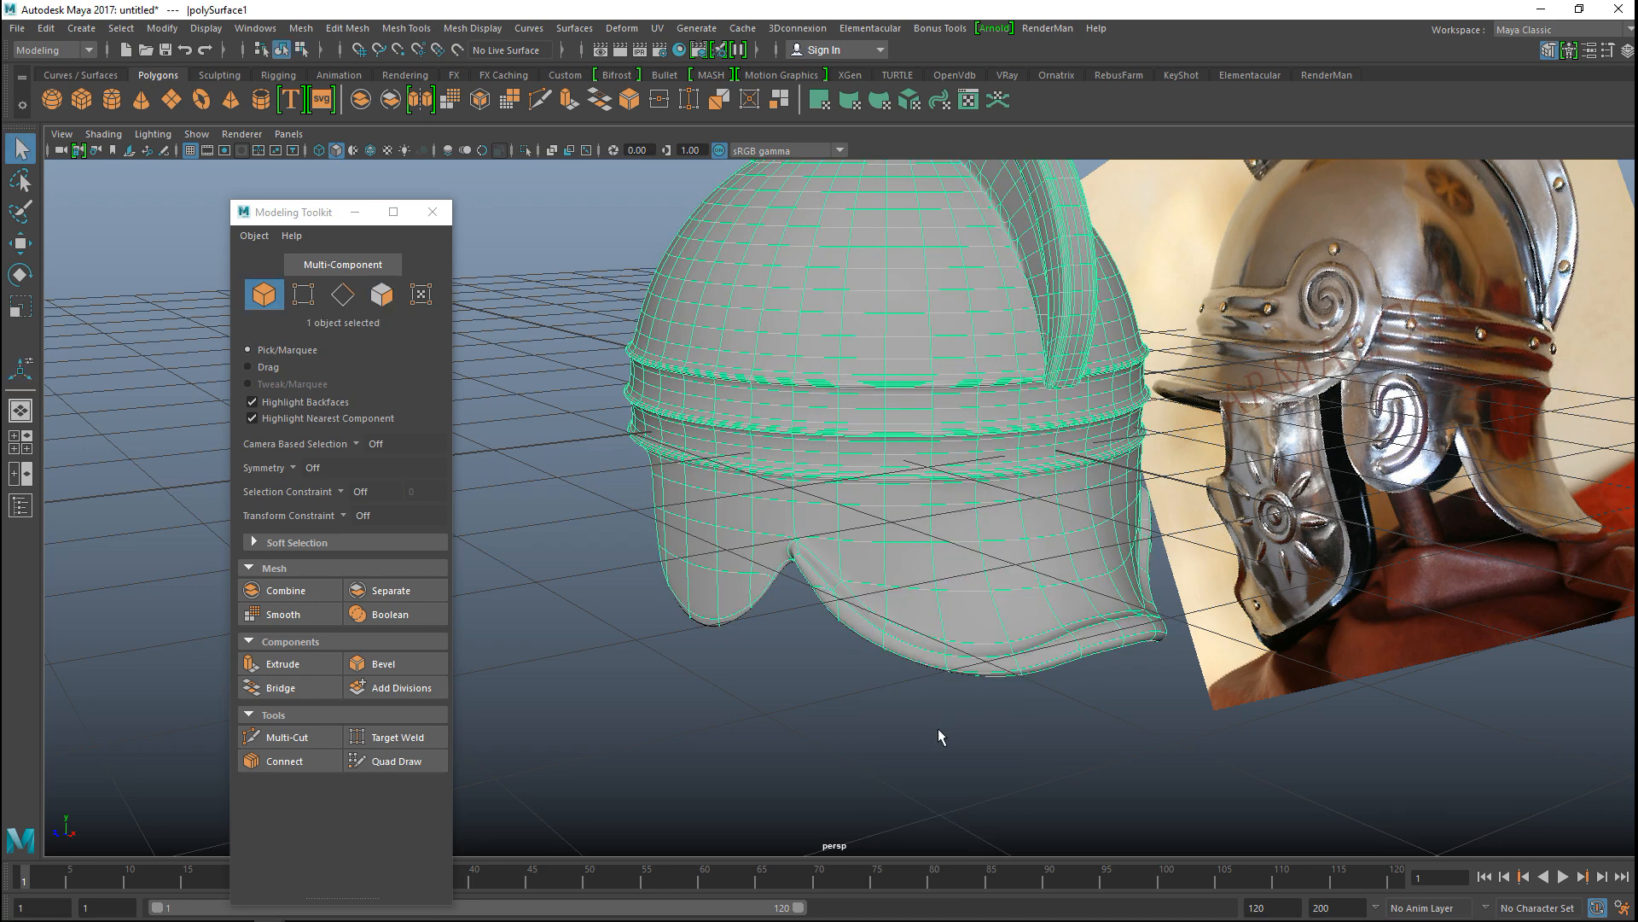
left_click(904, 715)
left_click_drag(1051, 757, 990, 648, "alt")
left_click(973, 548)
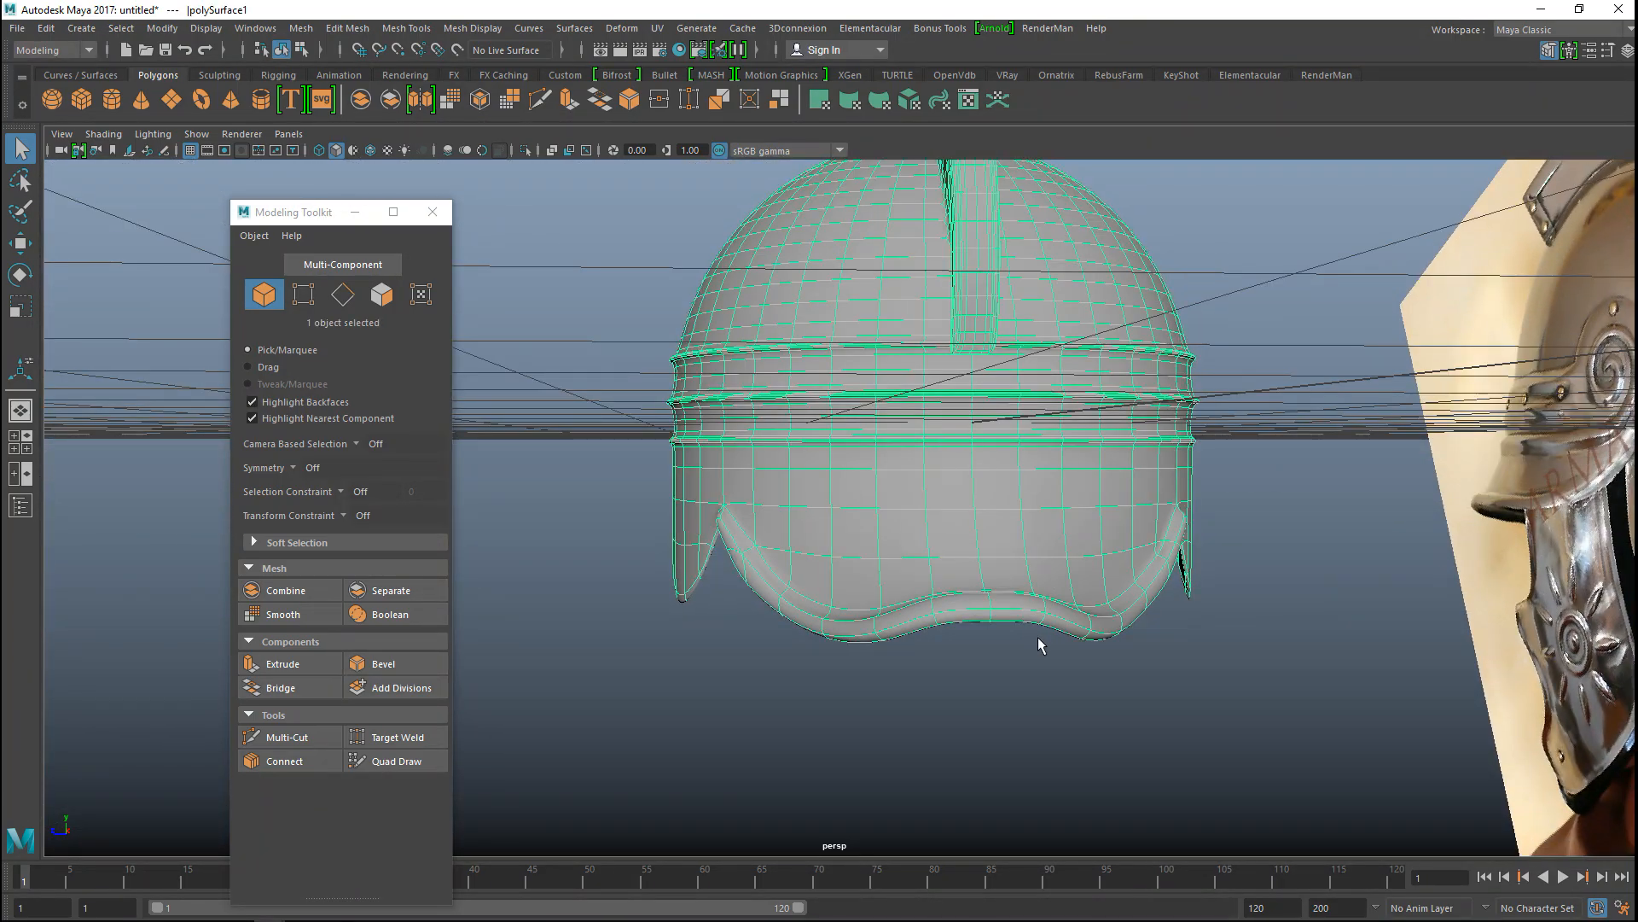
Step: Lower the vertices at the rear centre of the neck guard's border with soft selection to about Y -1.13
key("1")
left_click_drag(1015, 682, 988, 712, "alt")
right_click_drag(919, 395, 832, 401)
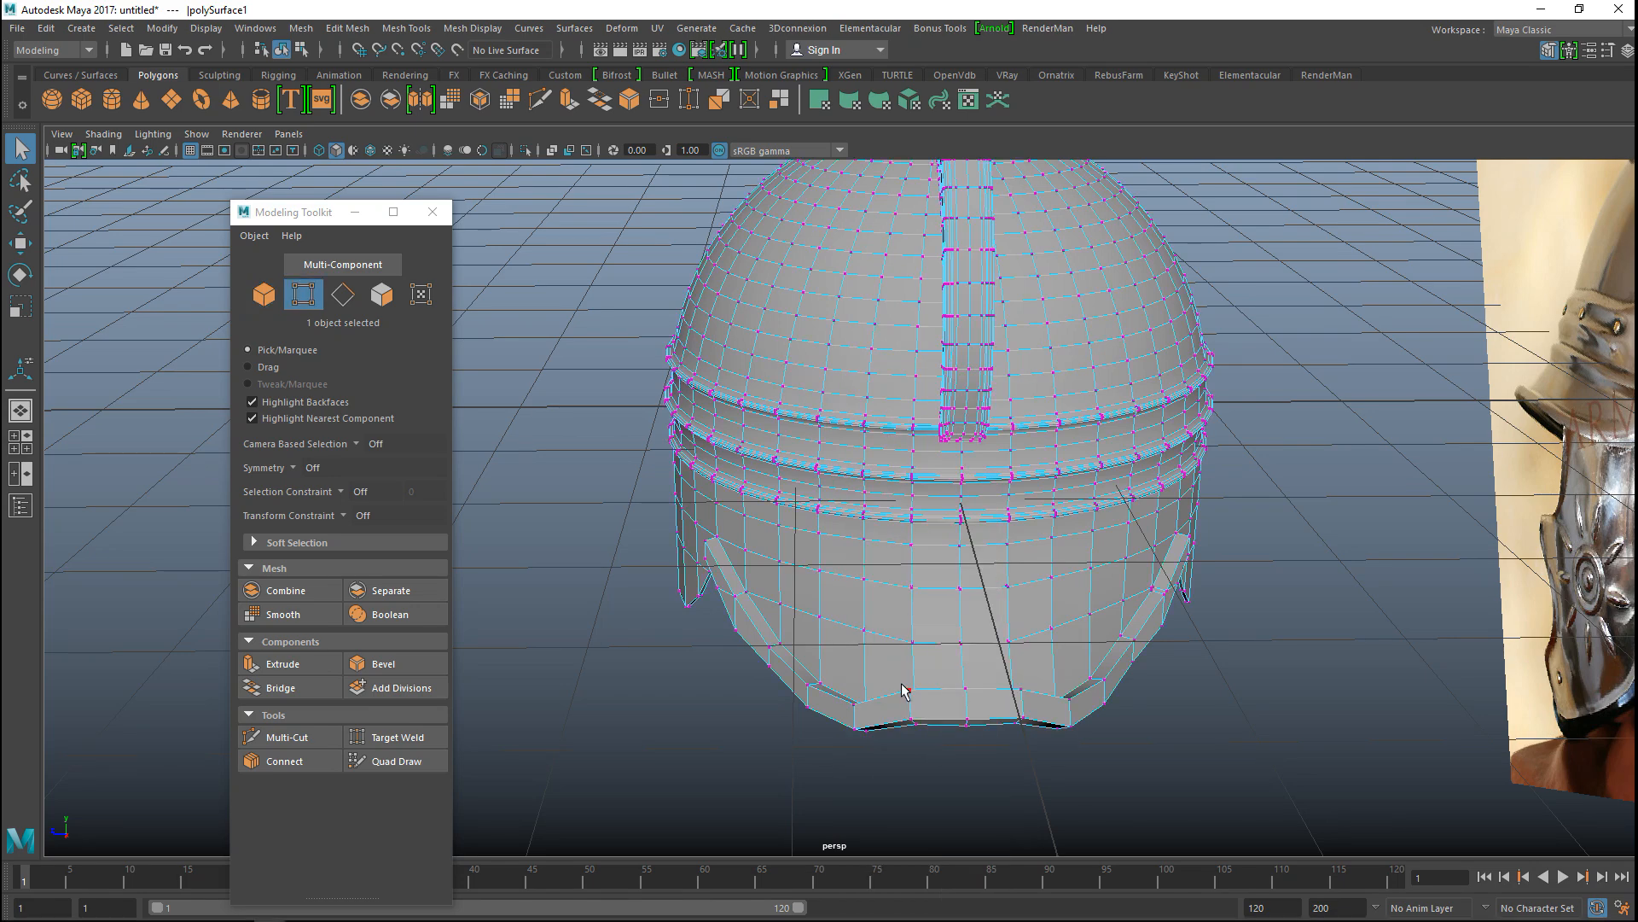
left_click_drag(888, 665, 1144, 755)
key("w")
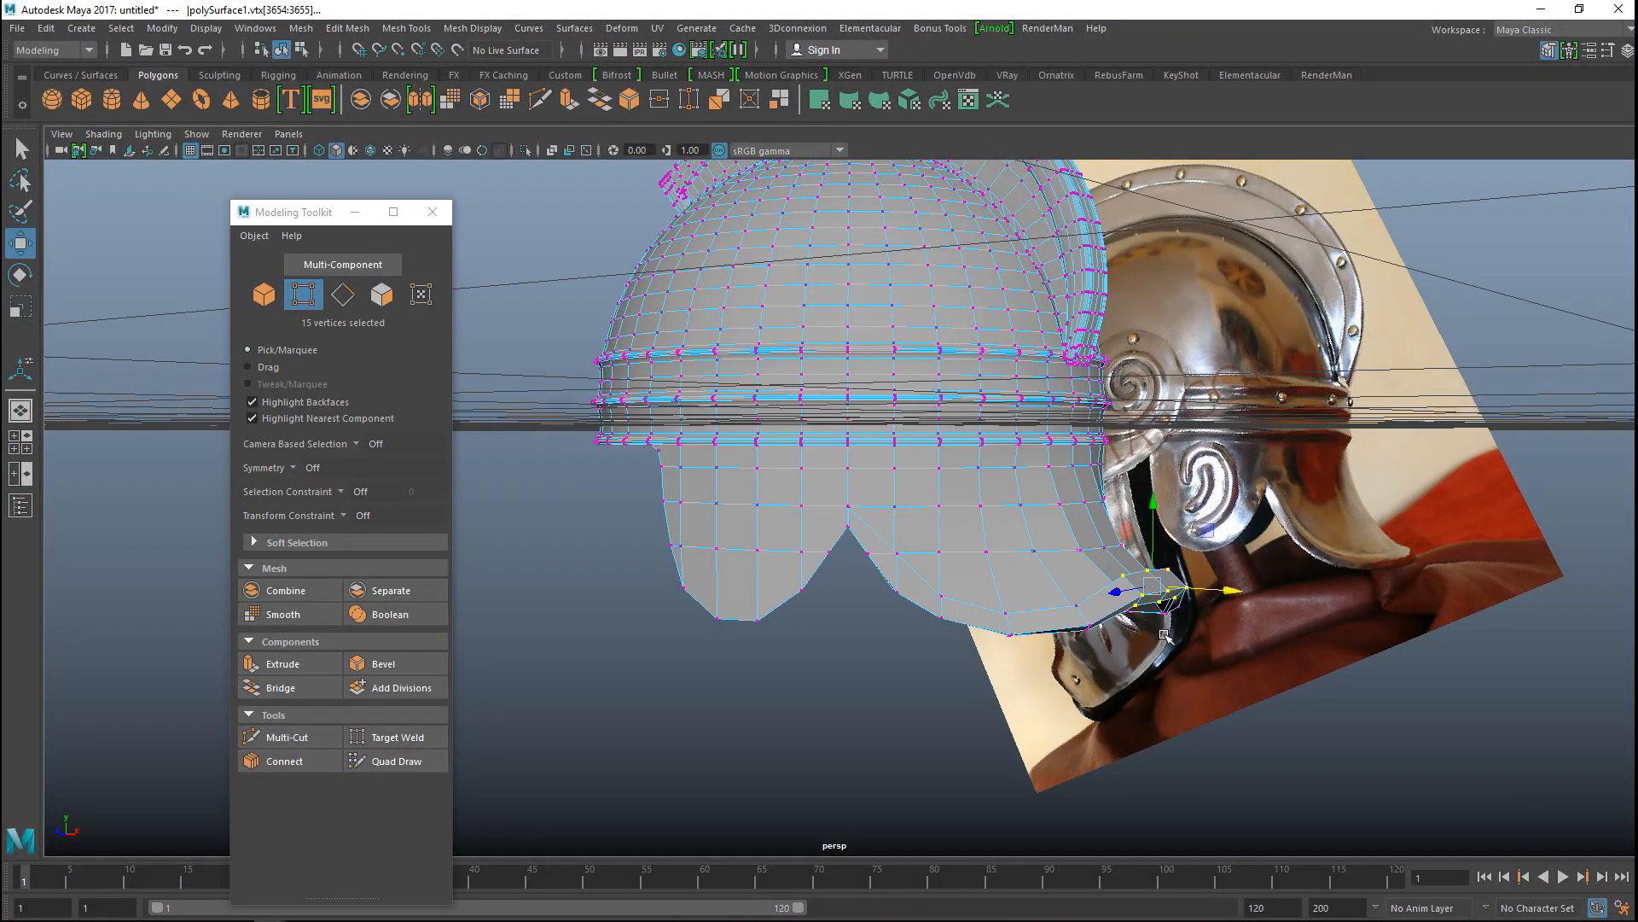
left_click_drag(1157, 504, 1154, 518)
left_click_drag(1150, 518, 1141, 570)
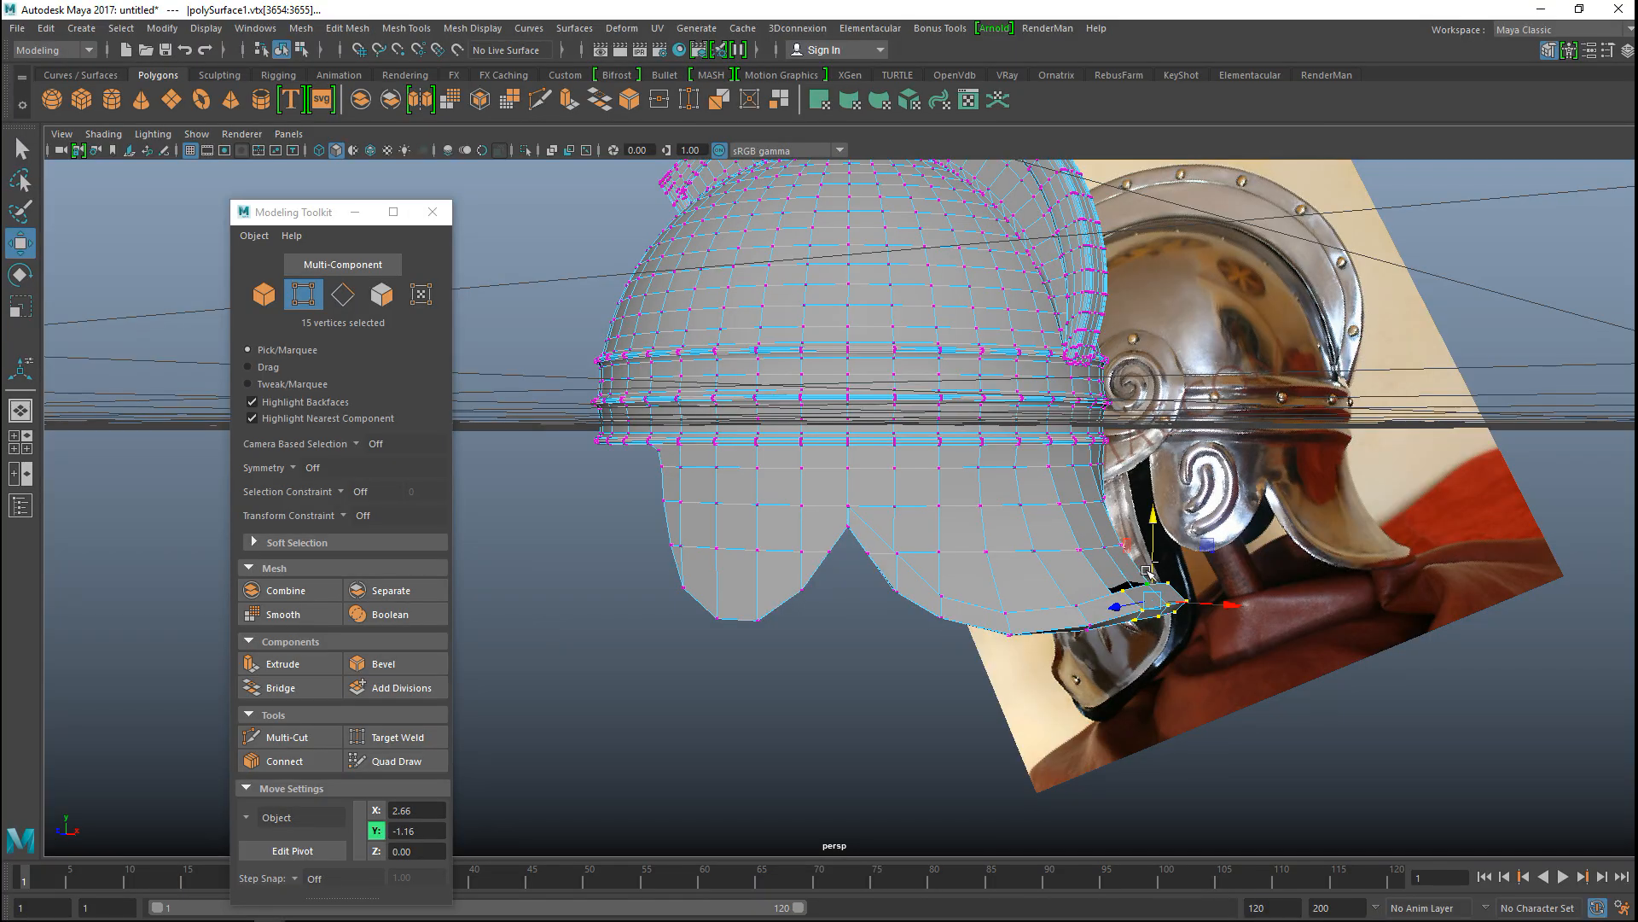
left_click_drag(1208, 664, 1140, 691, "alt")
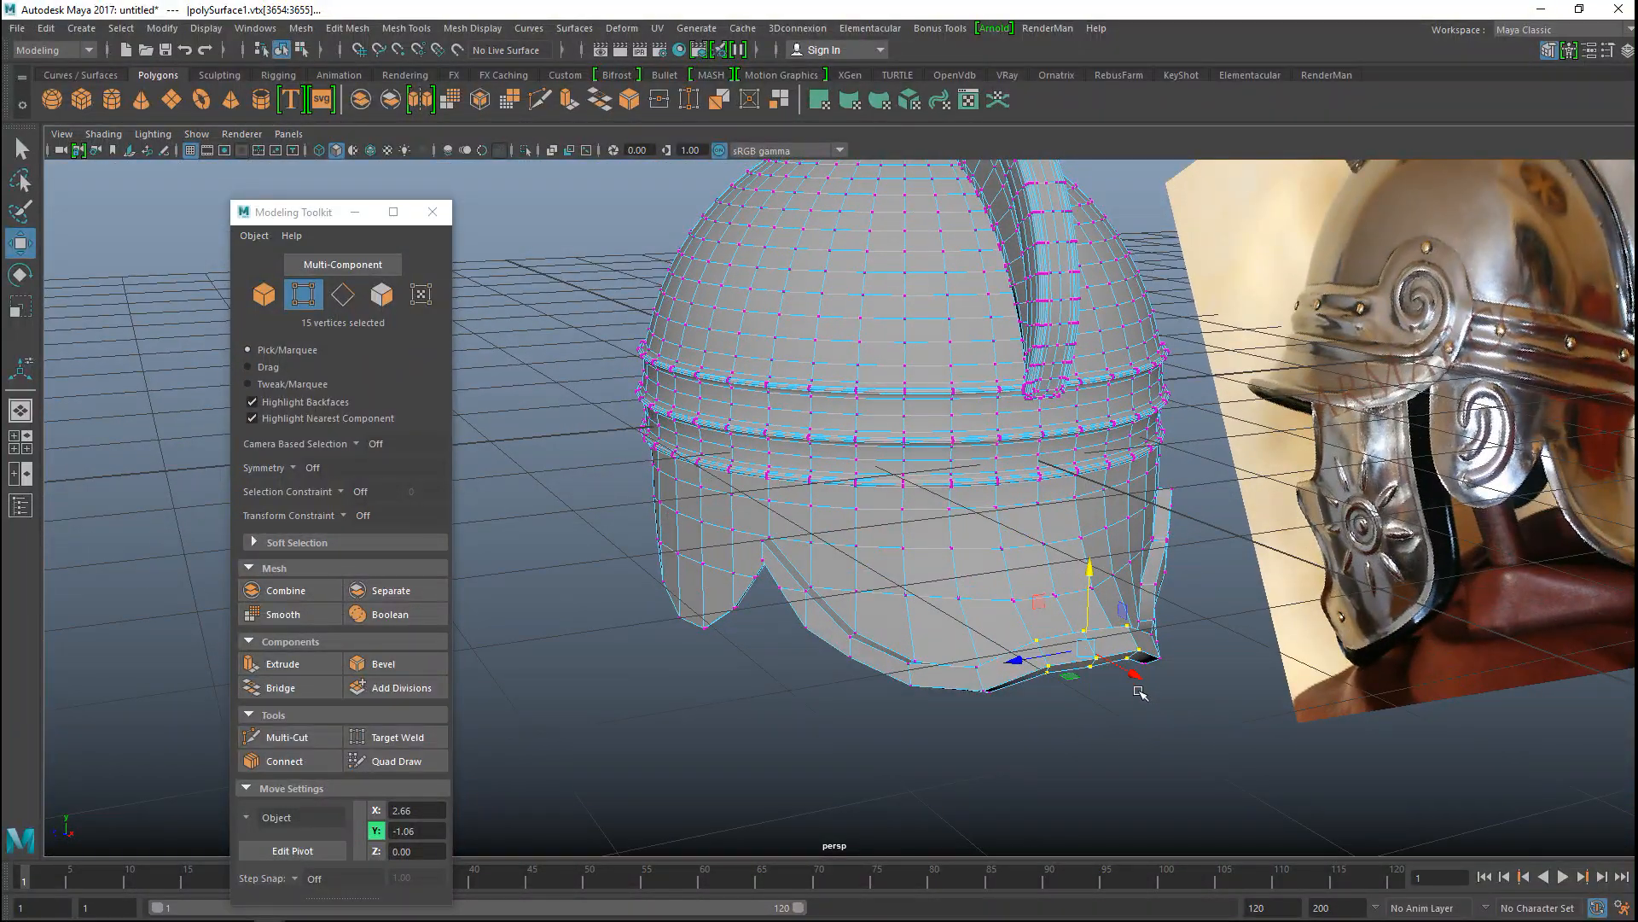
key("b")
left_click_drag(1090, 569, 1092, 584)
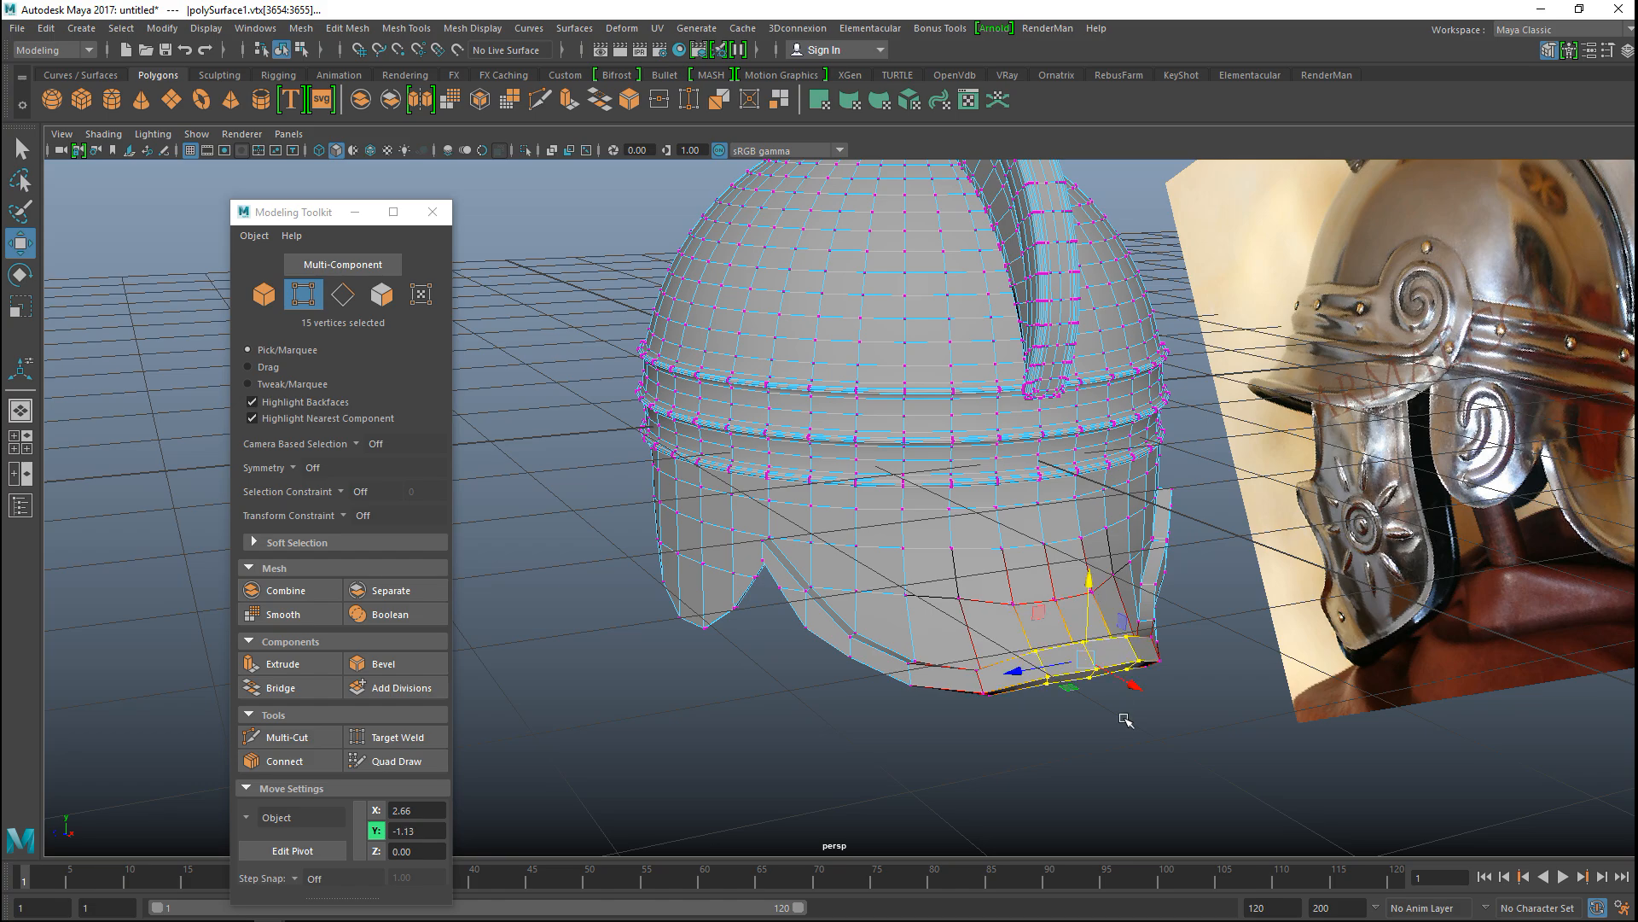
Step: Return to object mode and smooth the whole helmet mesh with one division
left_click(1125, 756)
left_click_drag(1125, 756, 1152, 722, "alt")
middle_click_drag(1152, 722, 1360, 567, "alt")
key("F8")
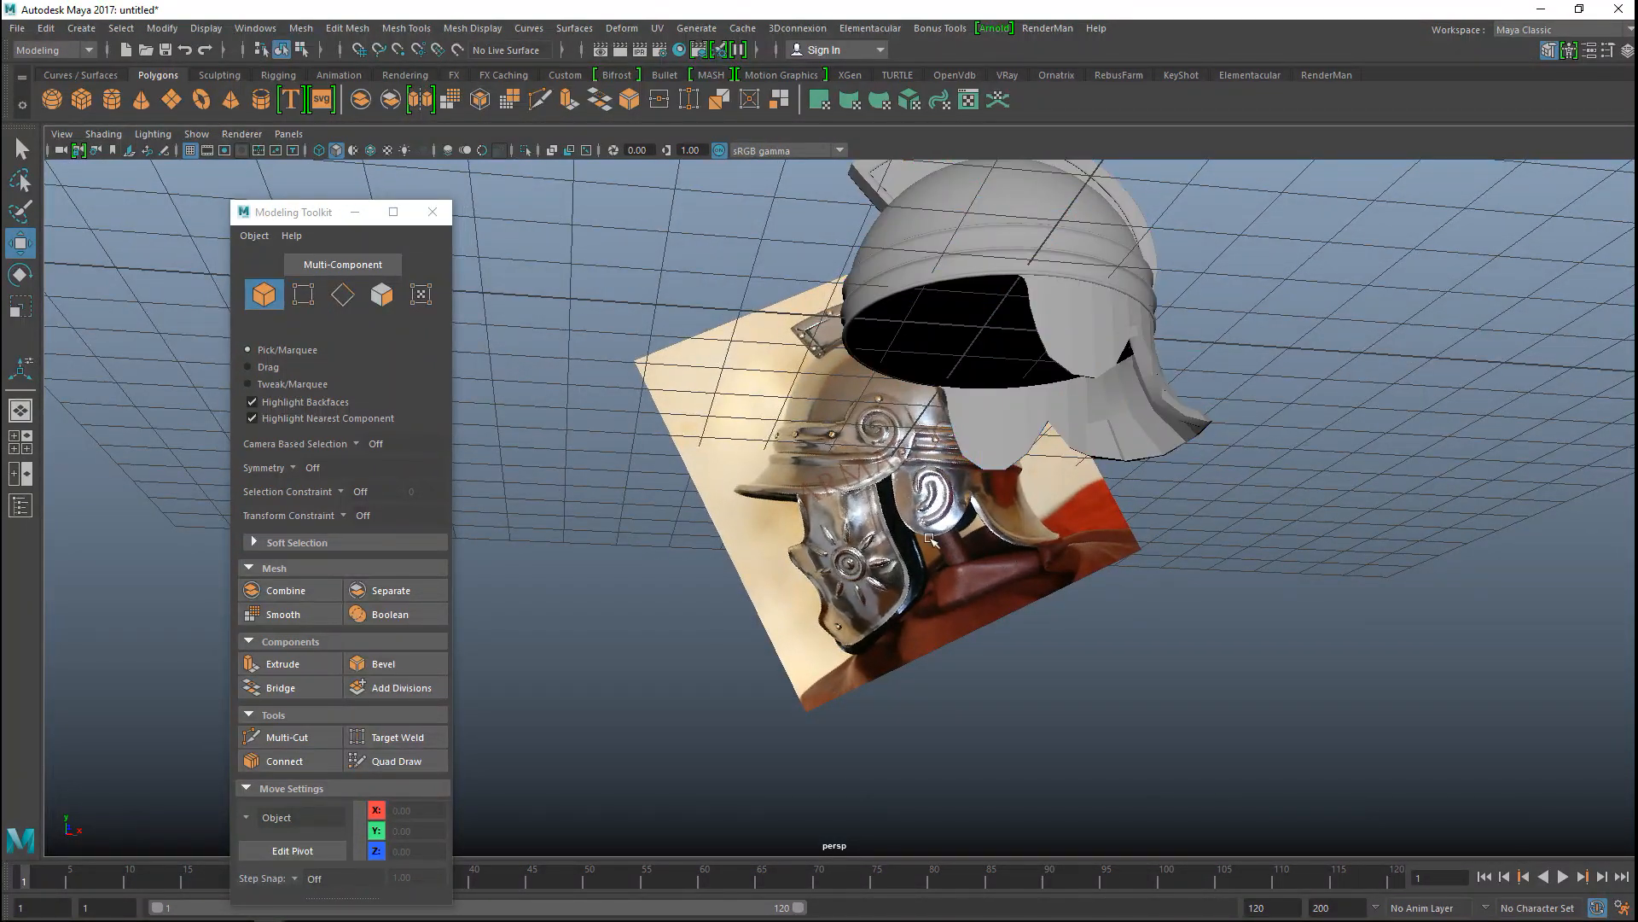
left_click_drag(938, 535, 935, 643, "alt")
left_click(1005, 340)
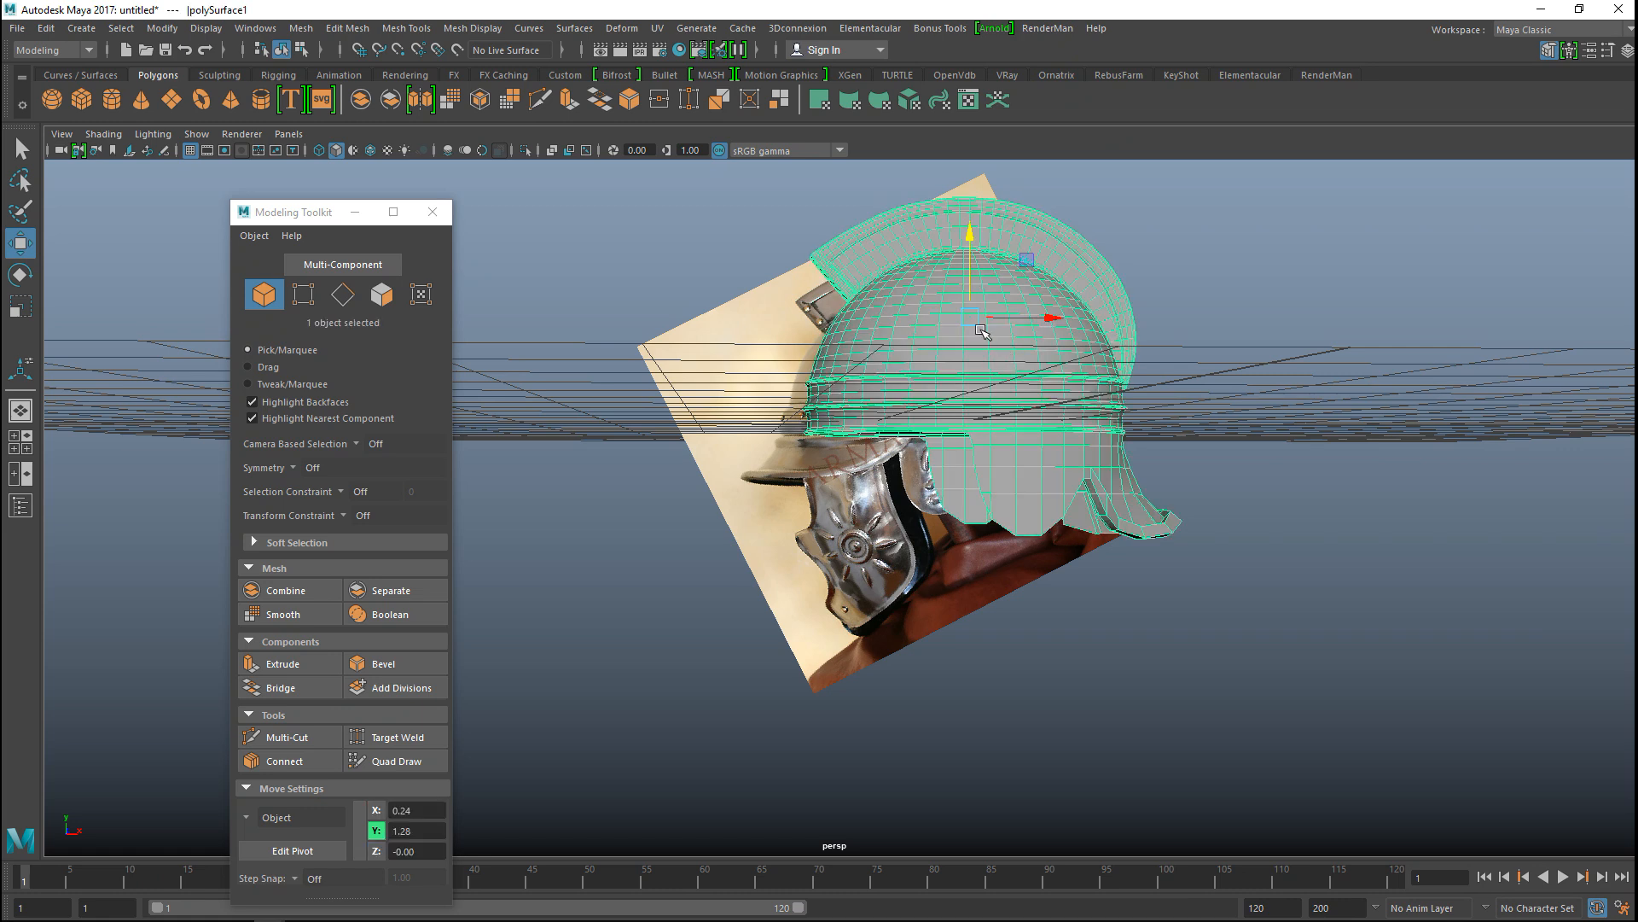
left_click(300, 28)
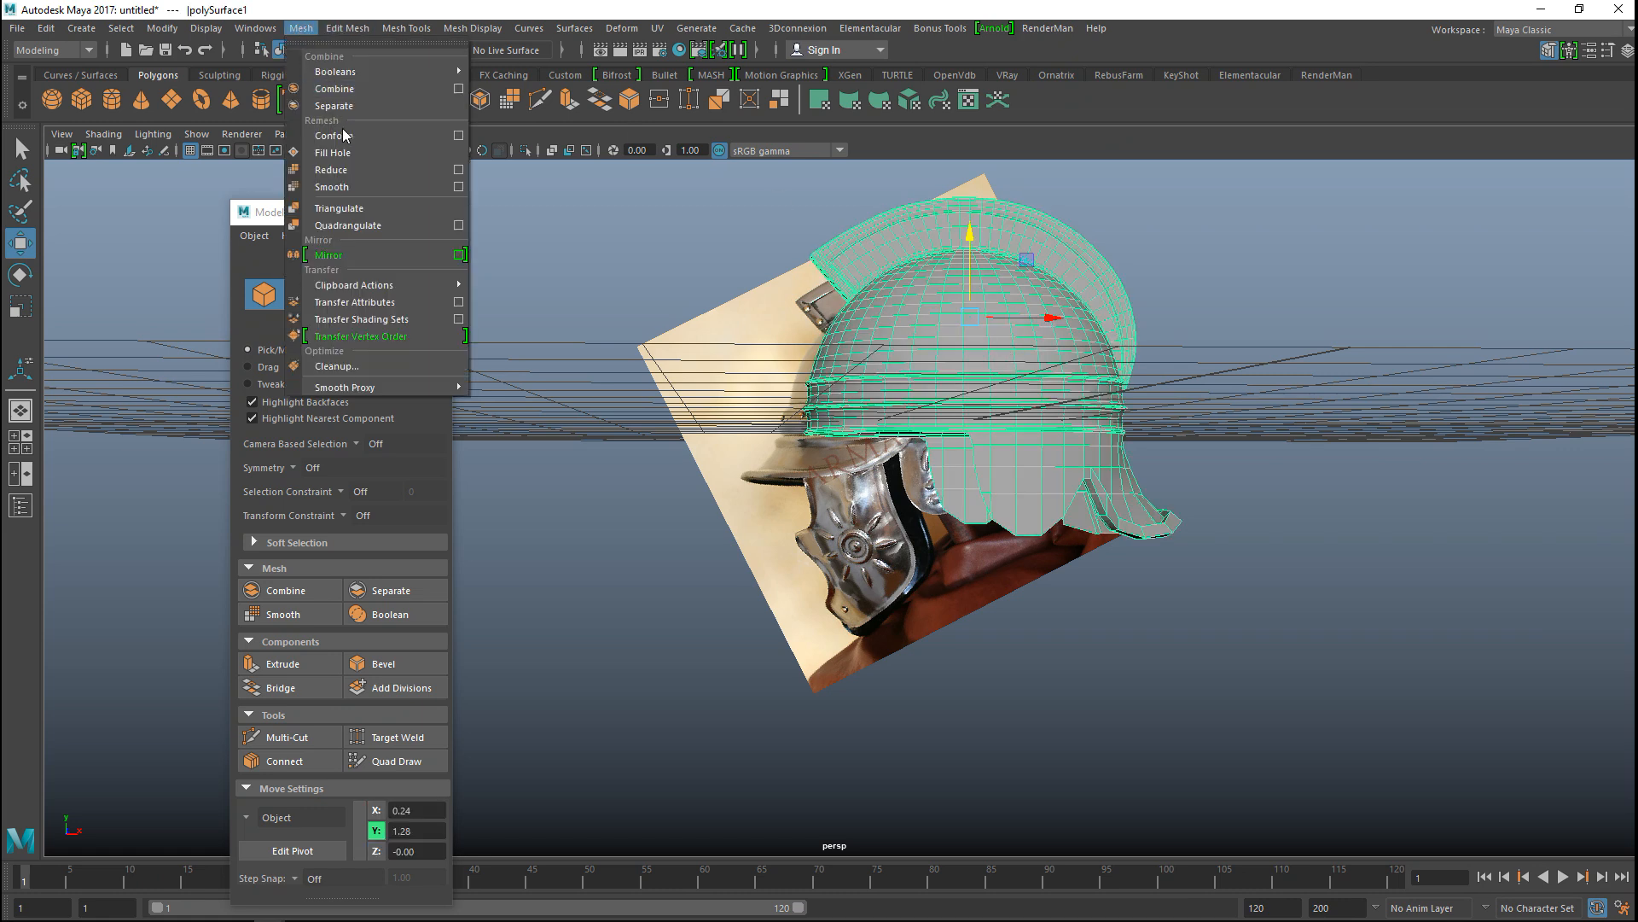
left_click(379, 184)
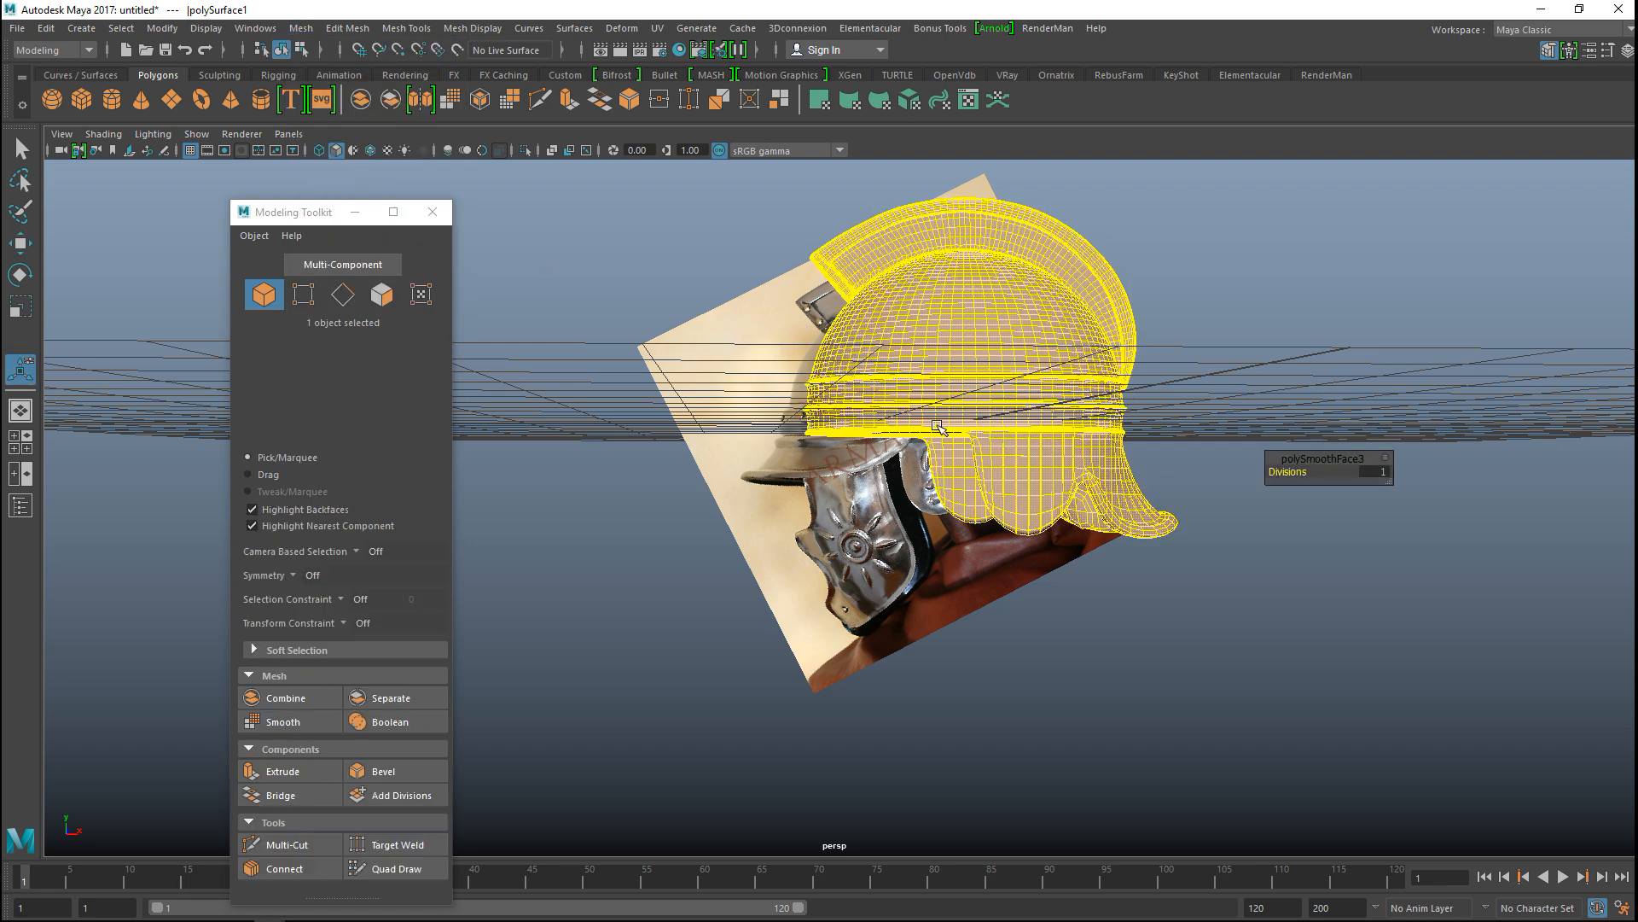
left_click(1222, 629)
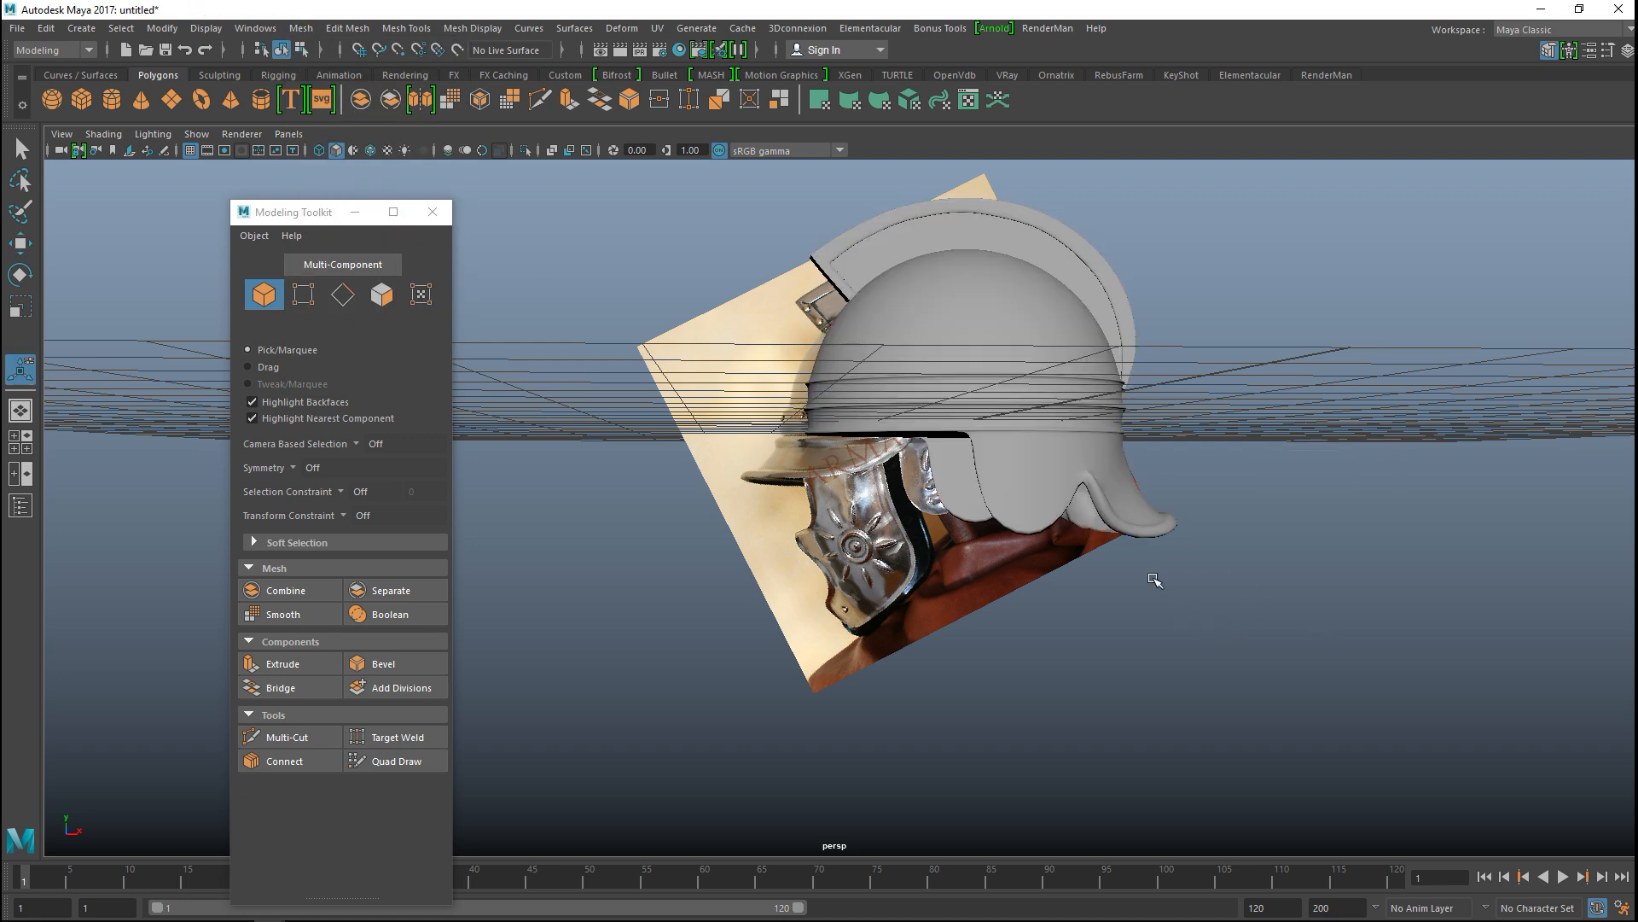
Step: Examine the smoothed helmet from the side, rear and above against the reference image
left_click(1022, 392)
left_click_drag(1163, 524, 1119, 556, "alt")
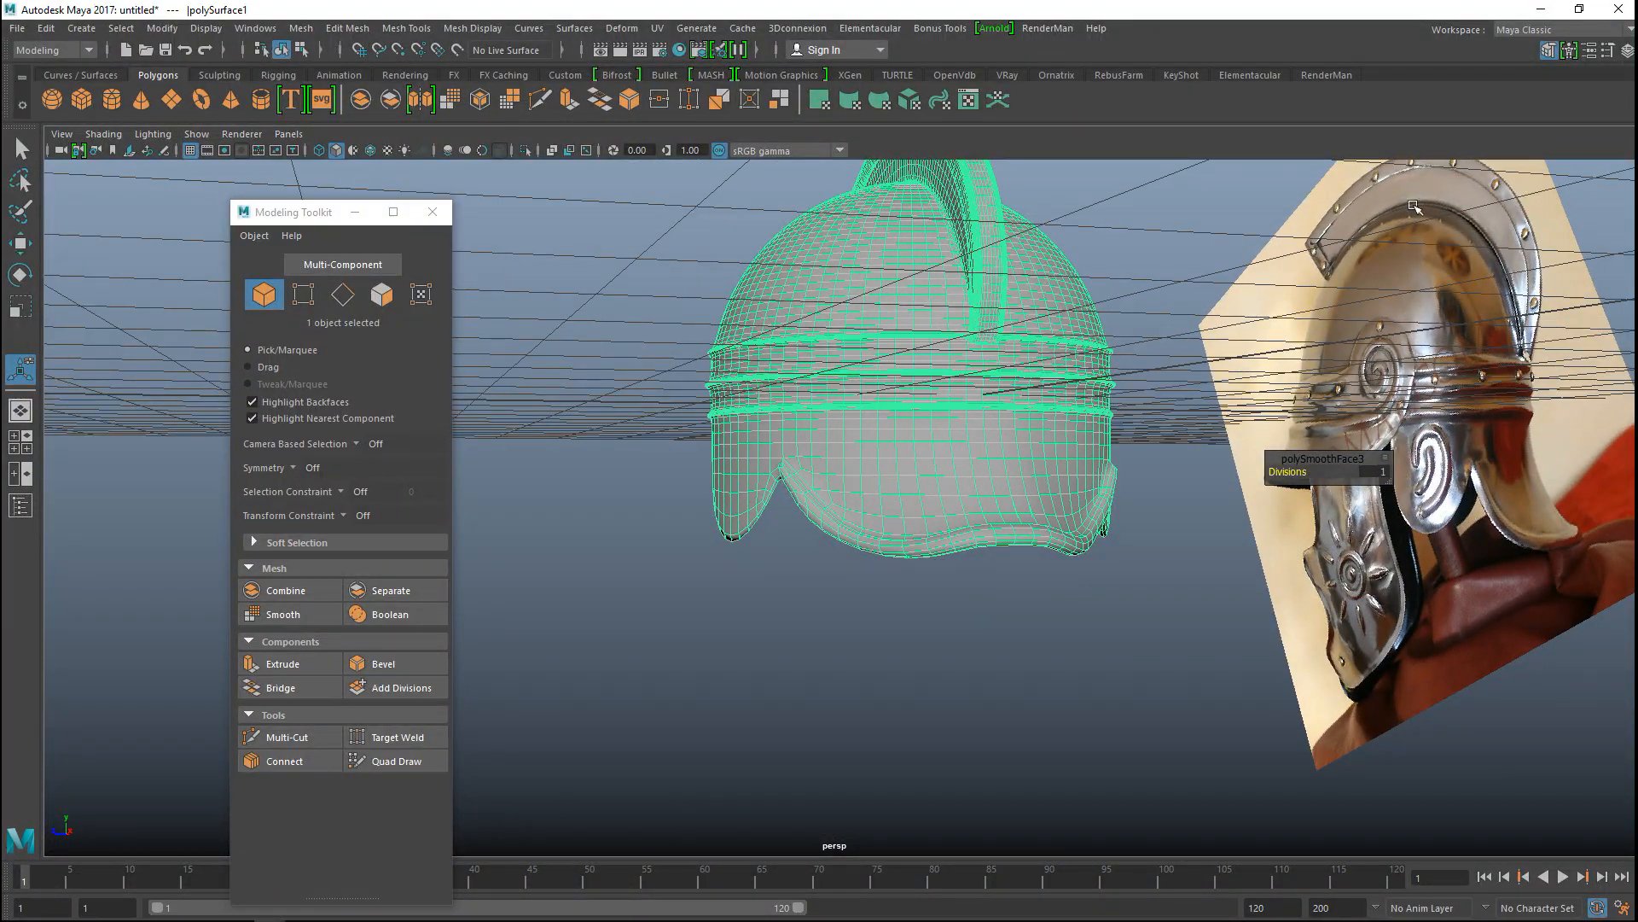
left_click_drag(1176, 445, 1204, 630, "alt")
left_click(1280, 325)
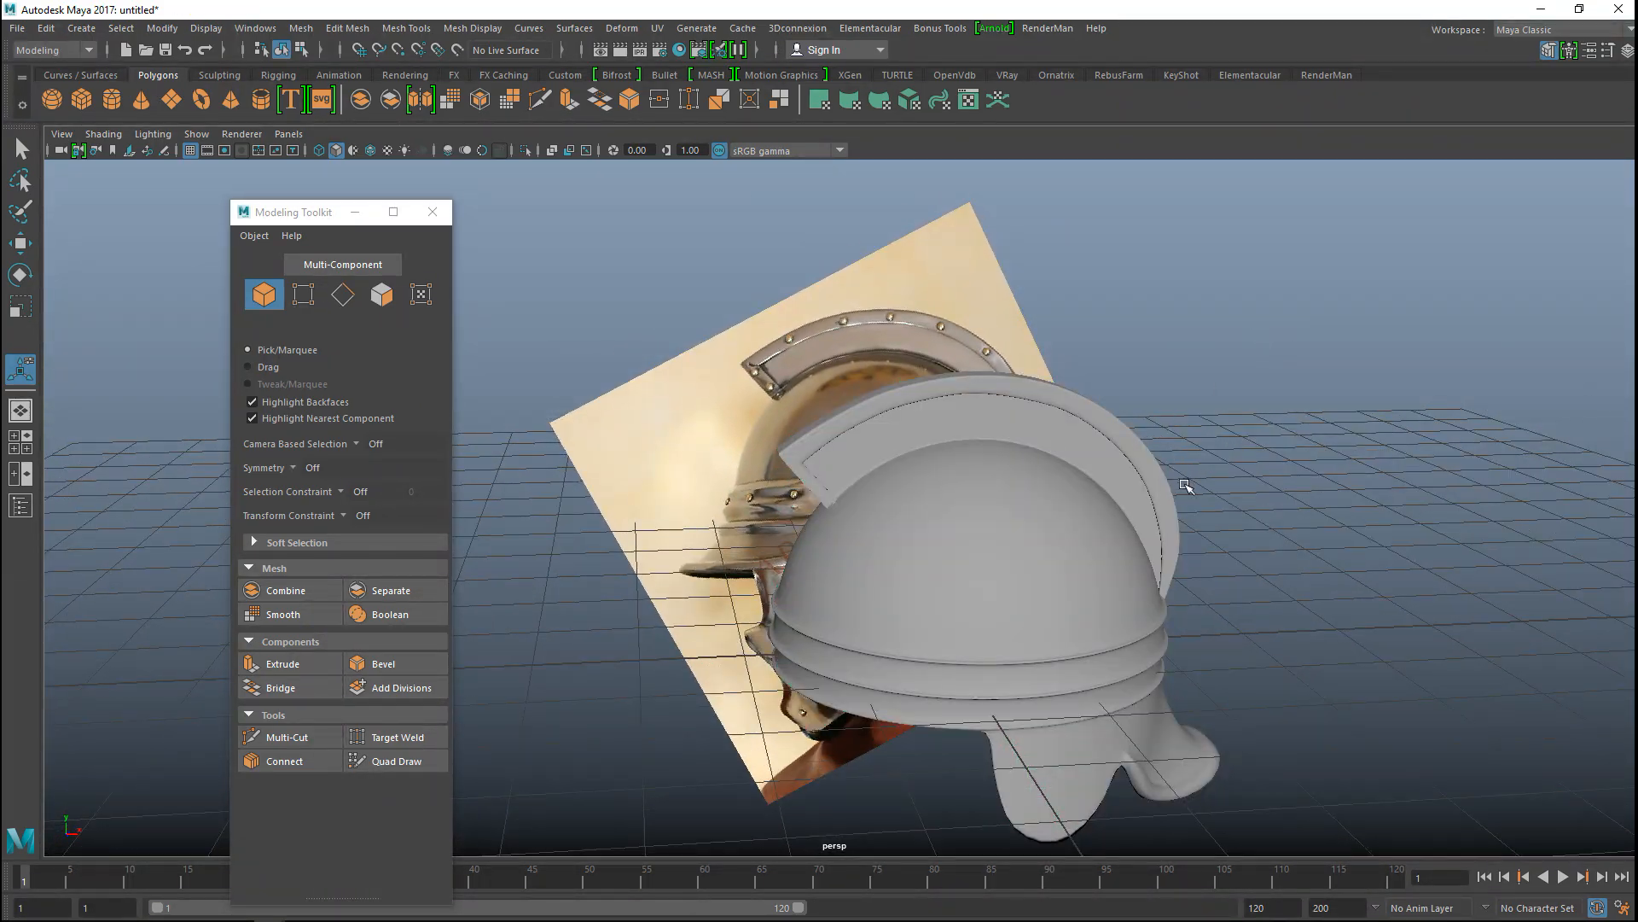
scroll(1182, 484, "up", 2)
scroll(1024, 450, "down", 2)
scroll(1073, 571, "down", 2)
Step: Create a polygon sphere and move it sideways clear of the helmet to about Z 5.39
left_click_drag(1023, 651, 983, 637, "alt")
key("w")
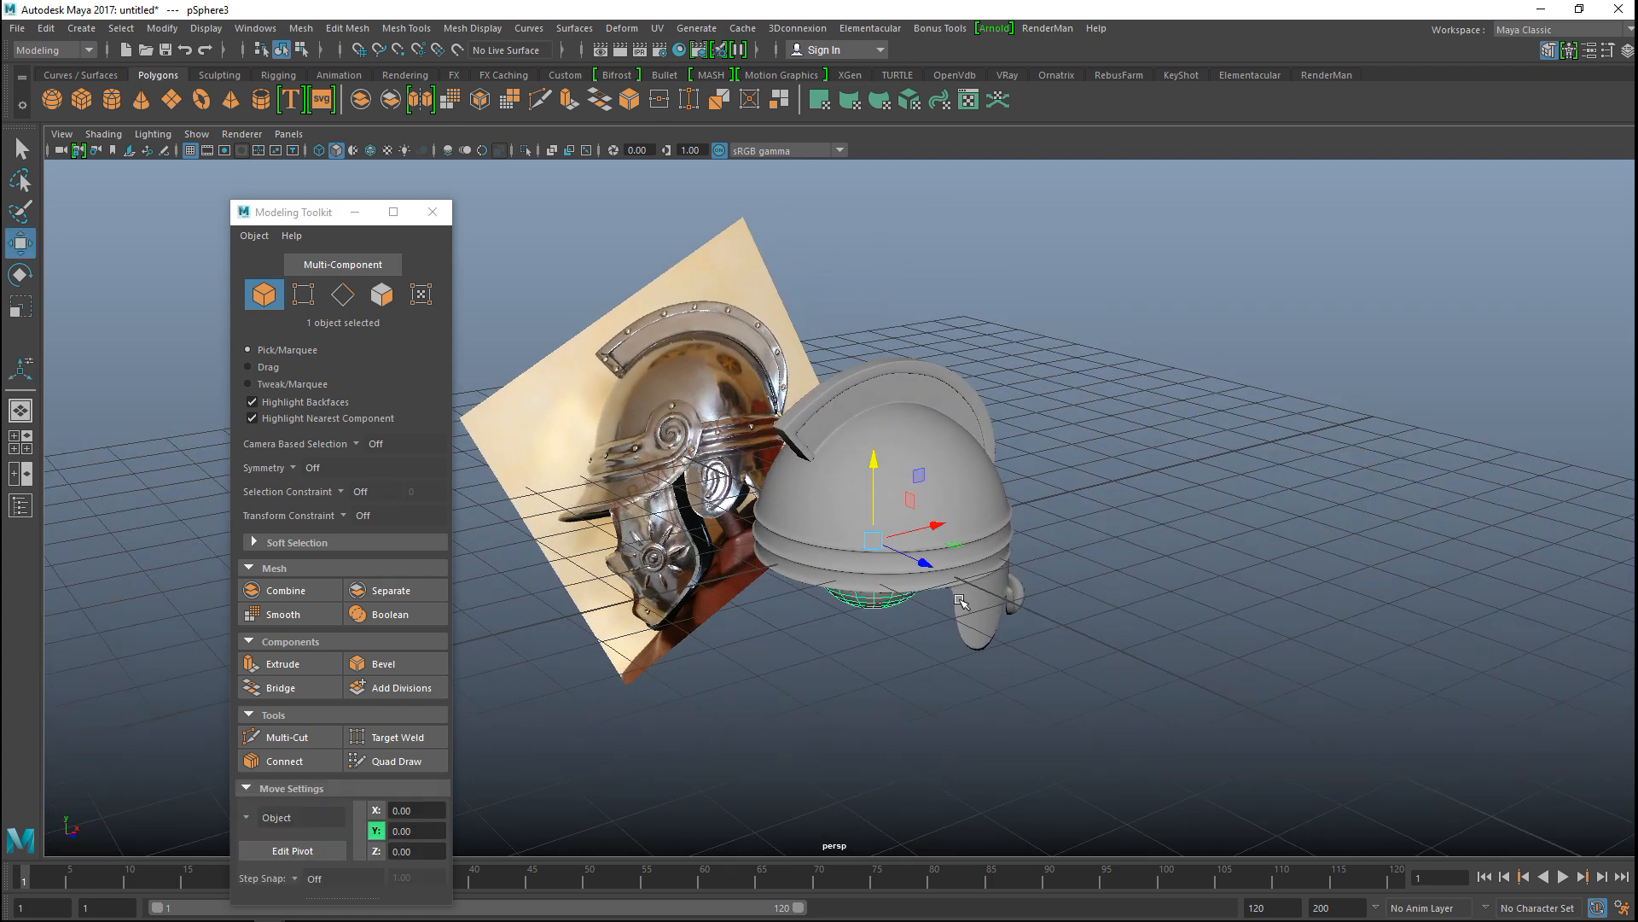
left_click_drag(925, 563, 1184, 781)
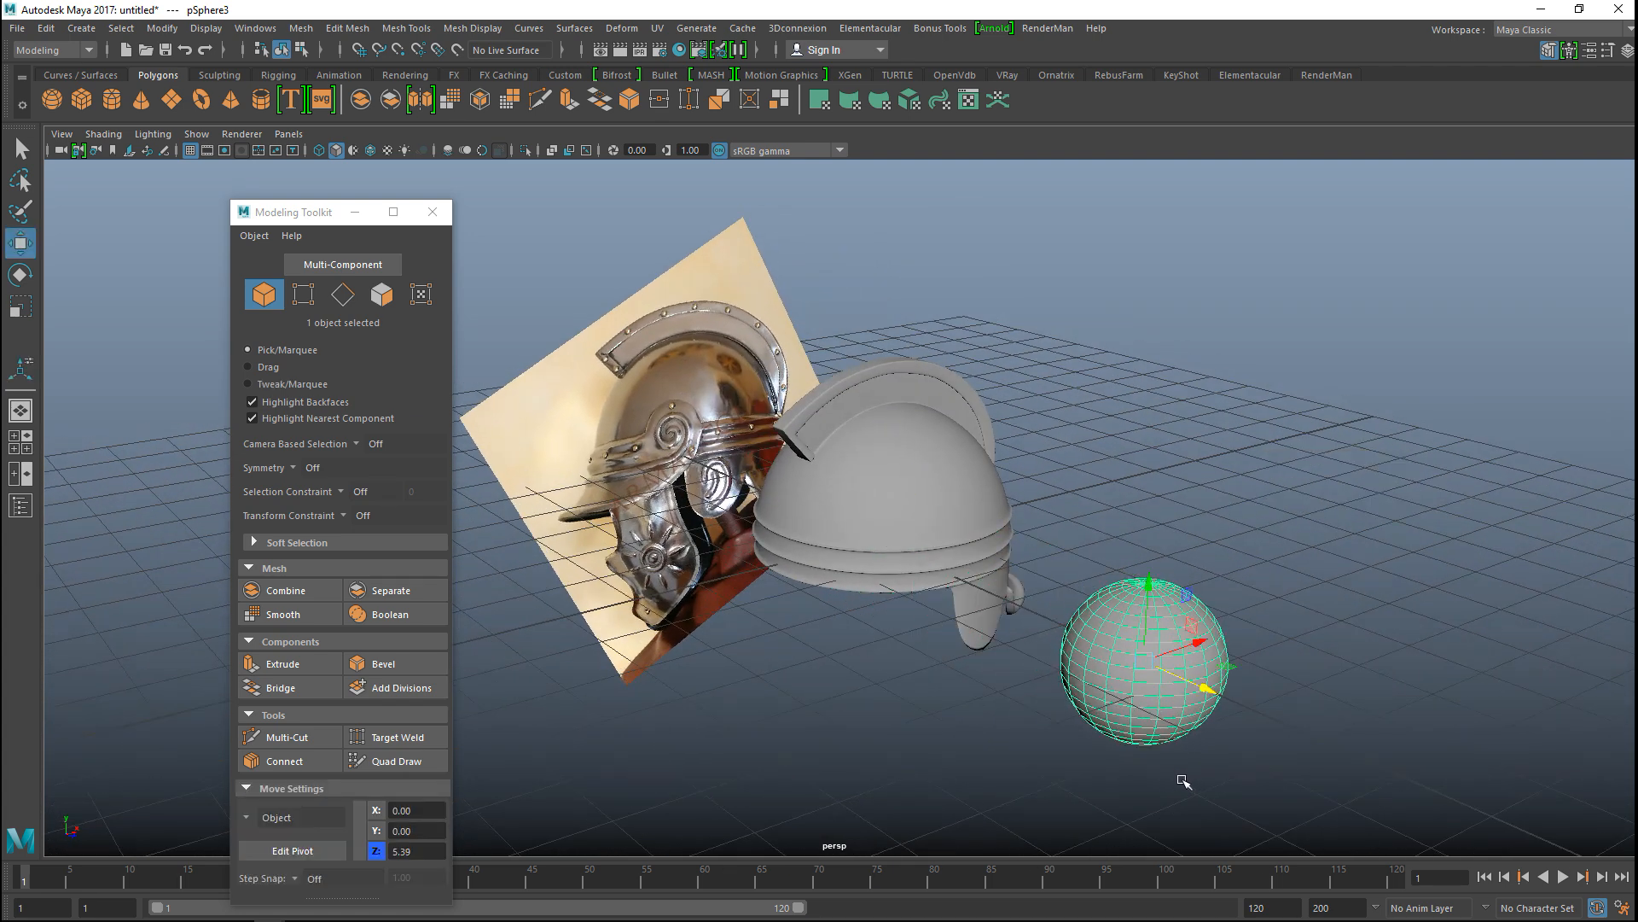
Step: In the top view, delete the half of the sphere's faces nearest the helmet, including the leftover faces at the poles
left_click(20, 442)
key("space")
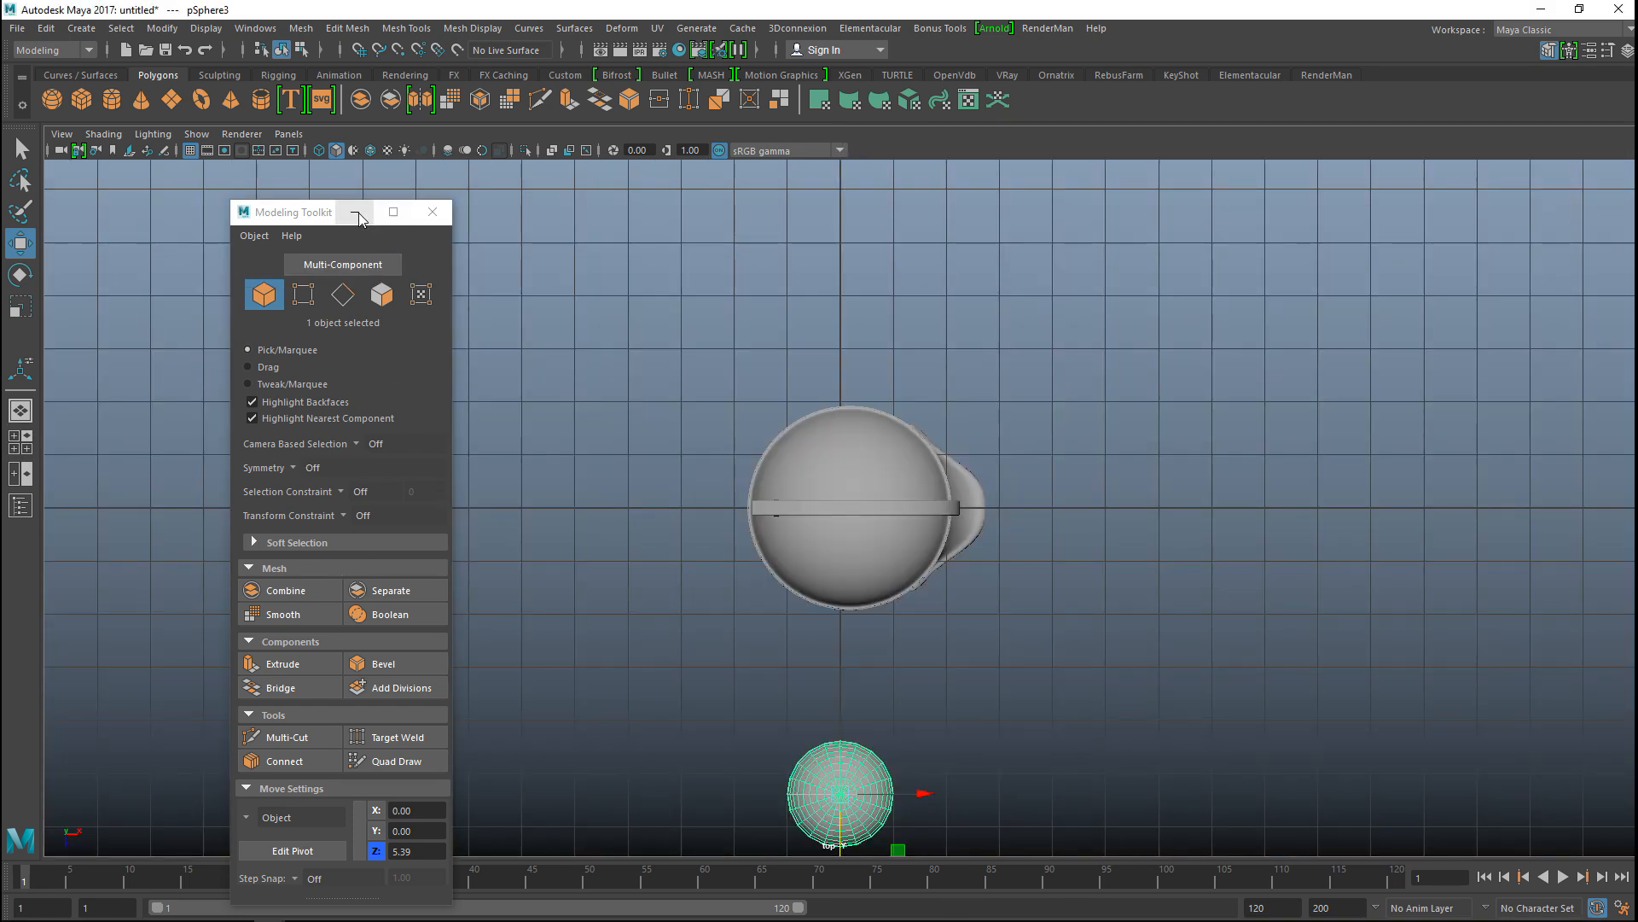
left_click(355, 212)
key("f")
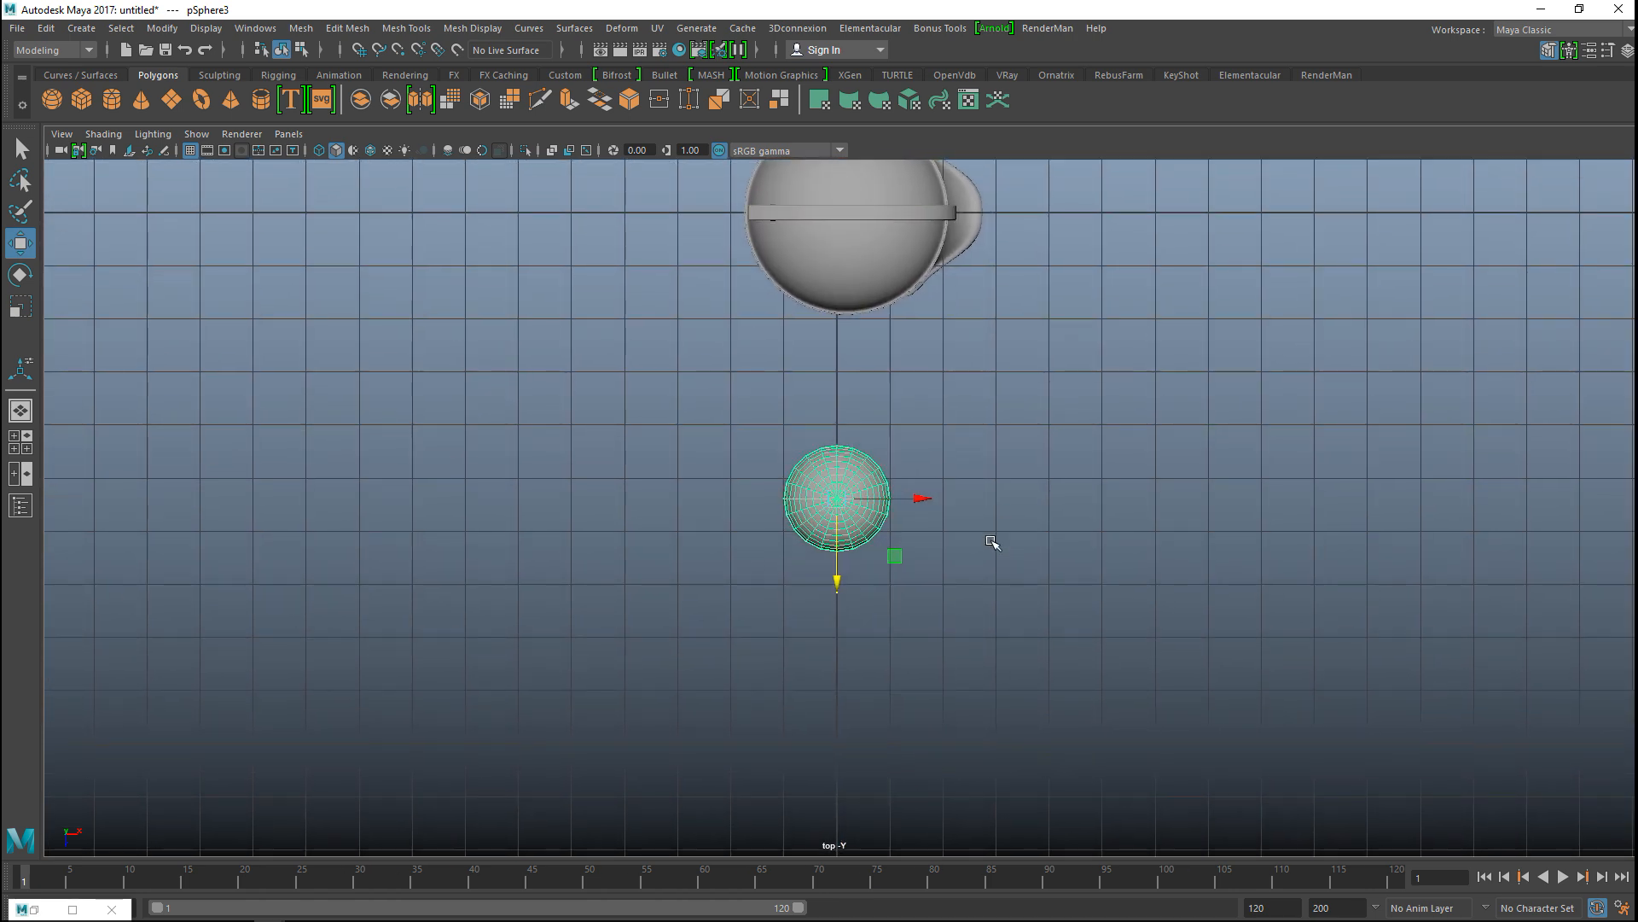
right_click_drag(776, 483, 773, 460)
left_click_drag(685, 302, 1192, 469)
key("Delete")
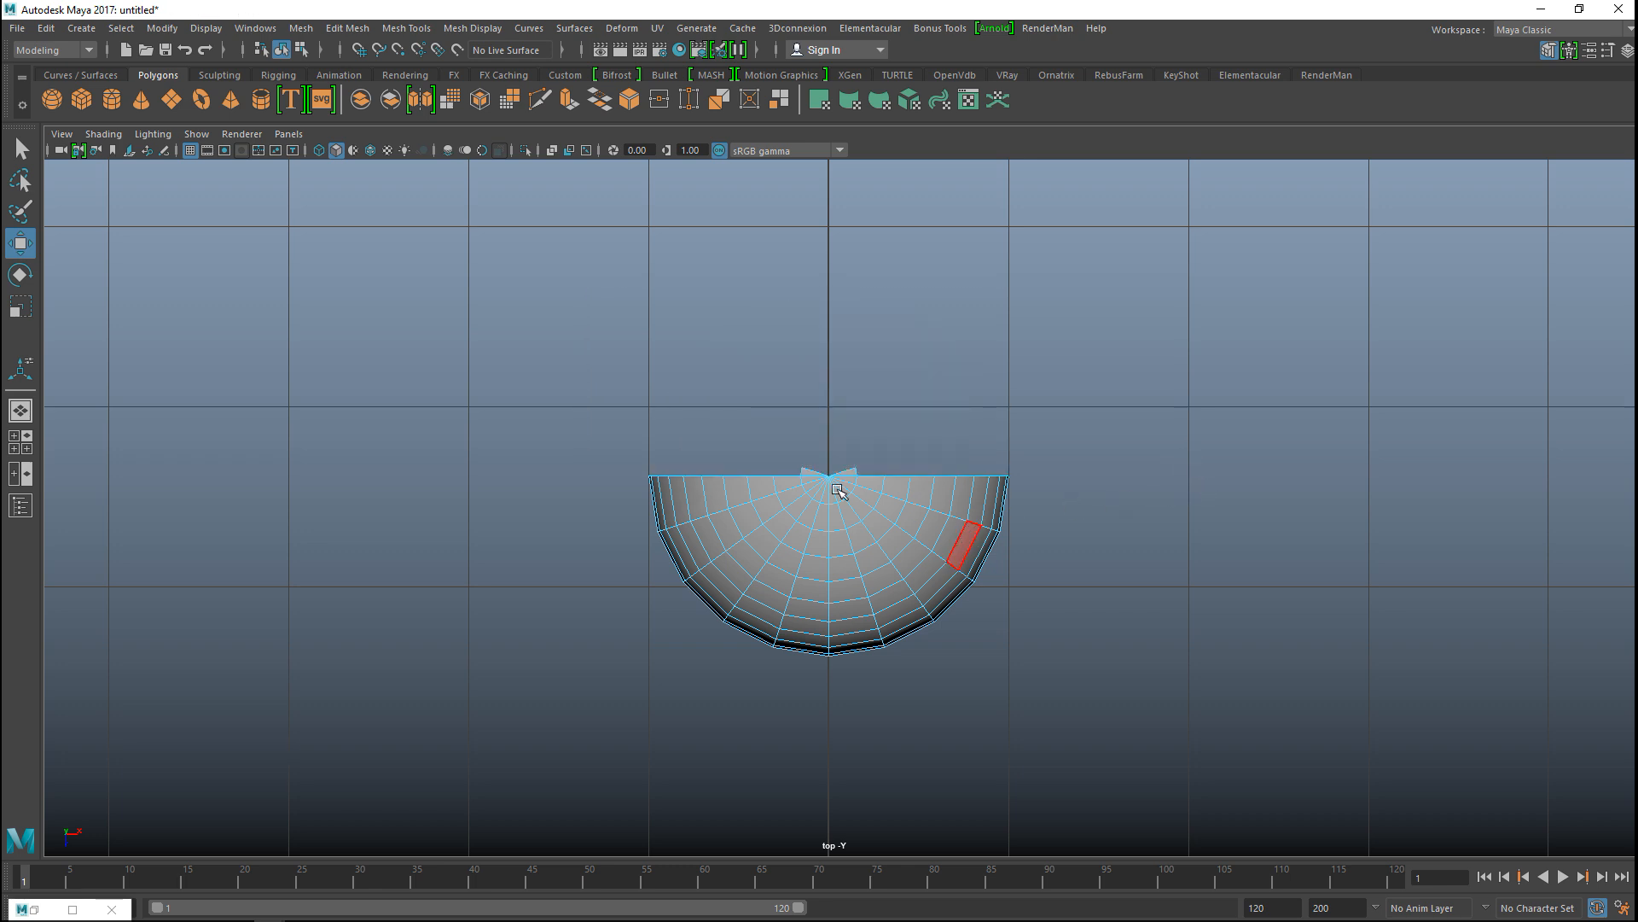
left_click_drag(693, 435, 948, 488)
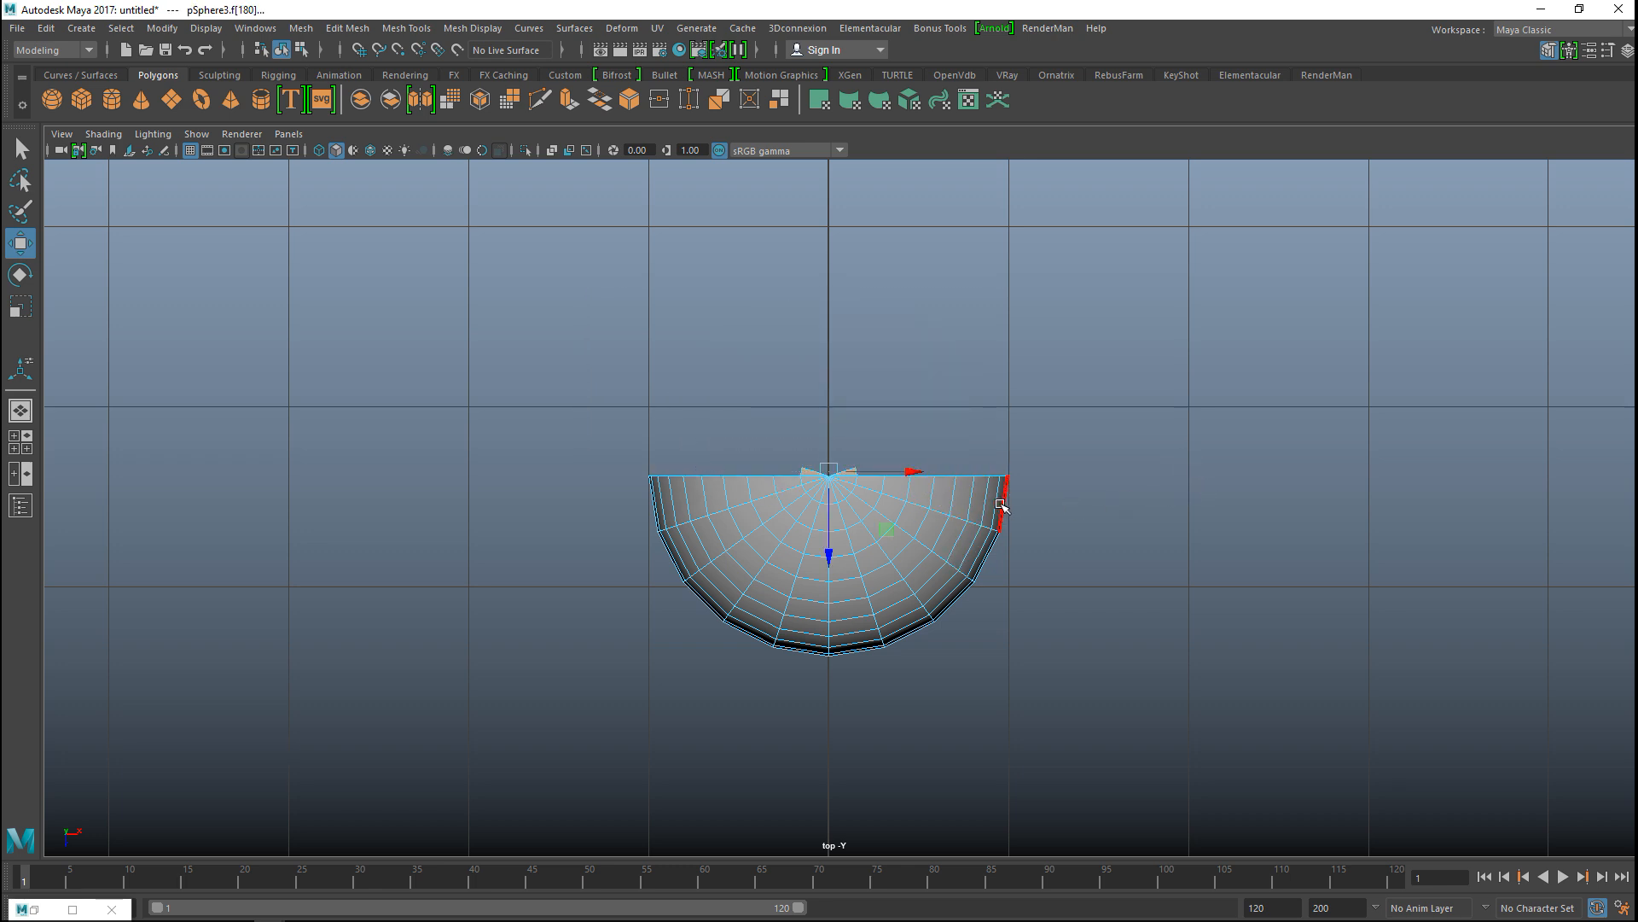
right_click_drag(950, 397, 1035, 373)
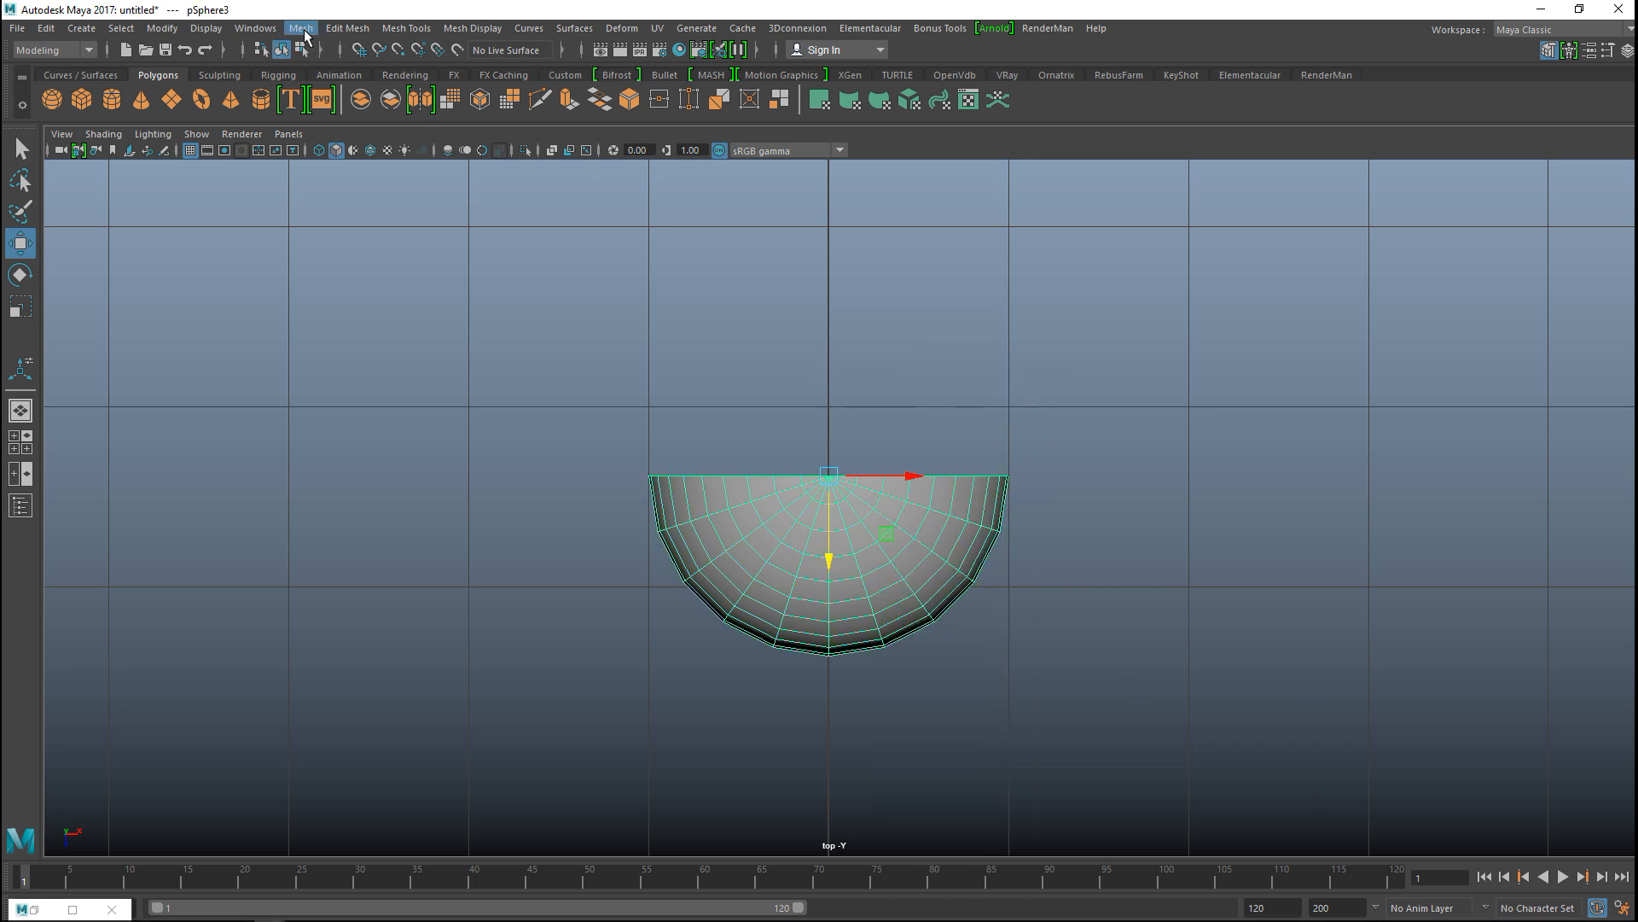
Step: Smooth the remaining half sphere with one division
left_click(300, 28)
left_click(350, 189)
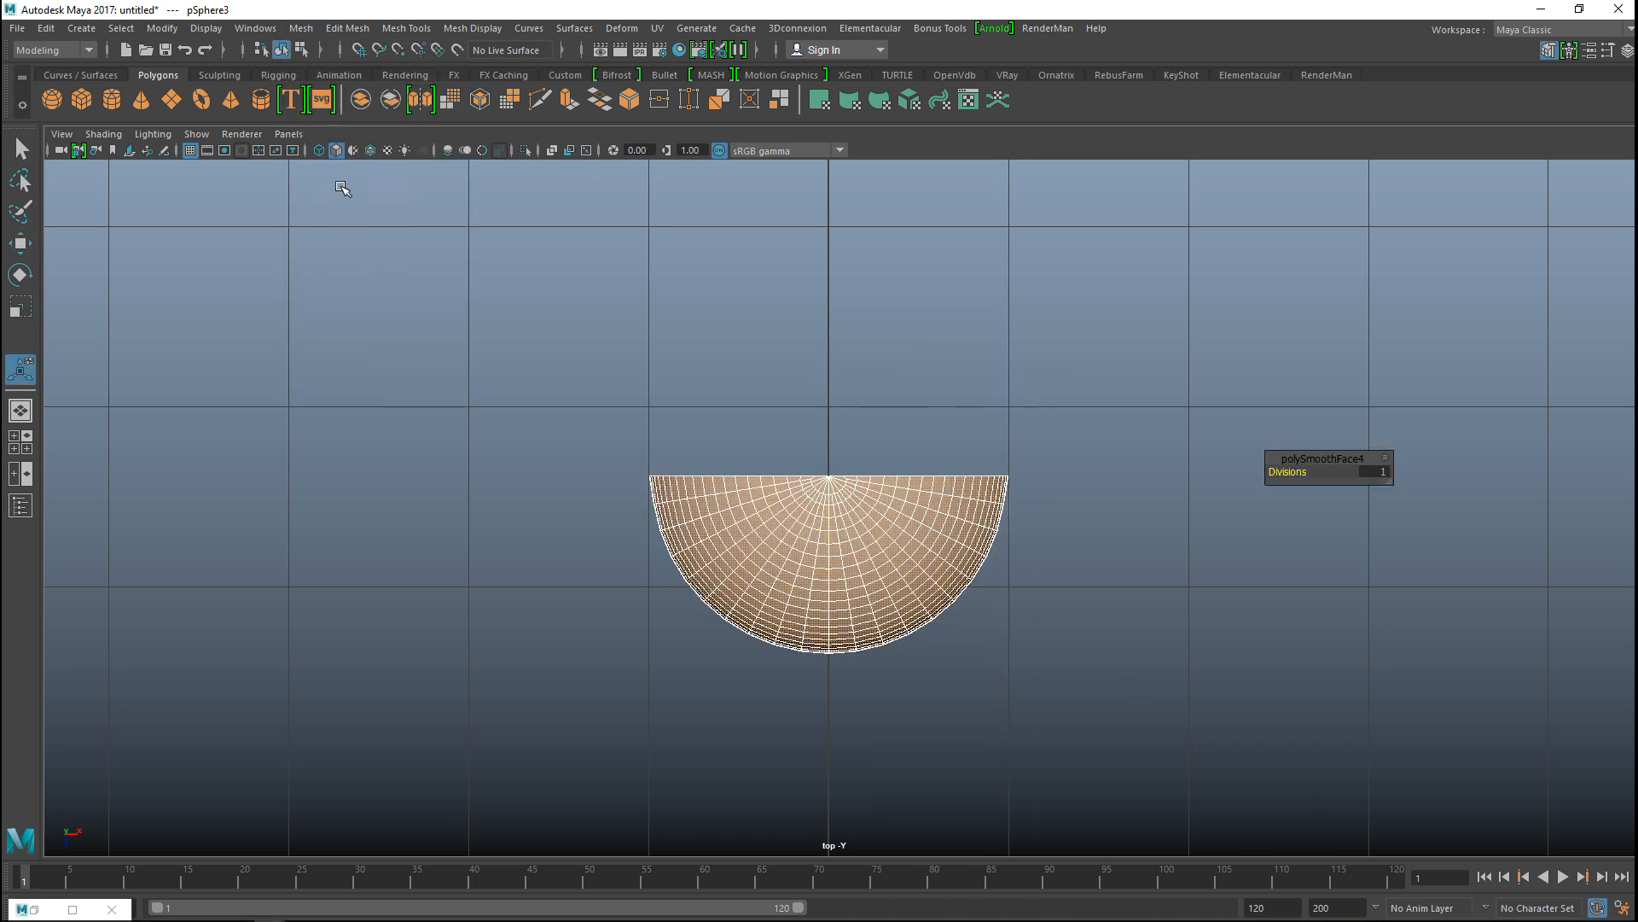
scroll(996, 556, "down", 6)
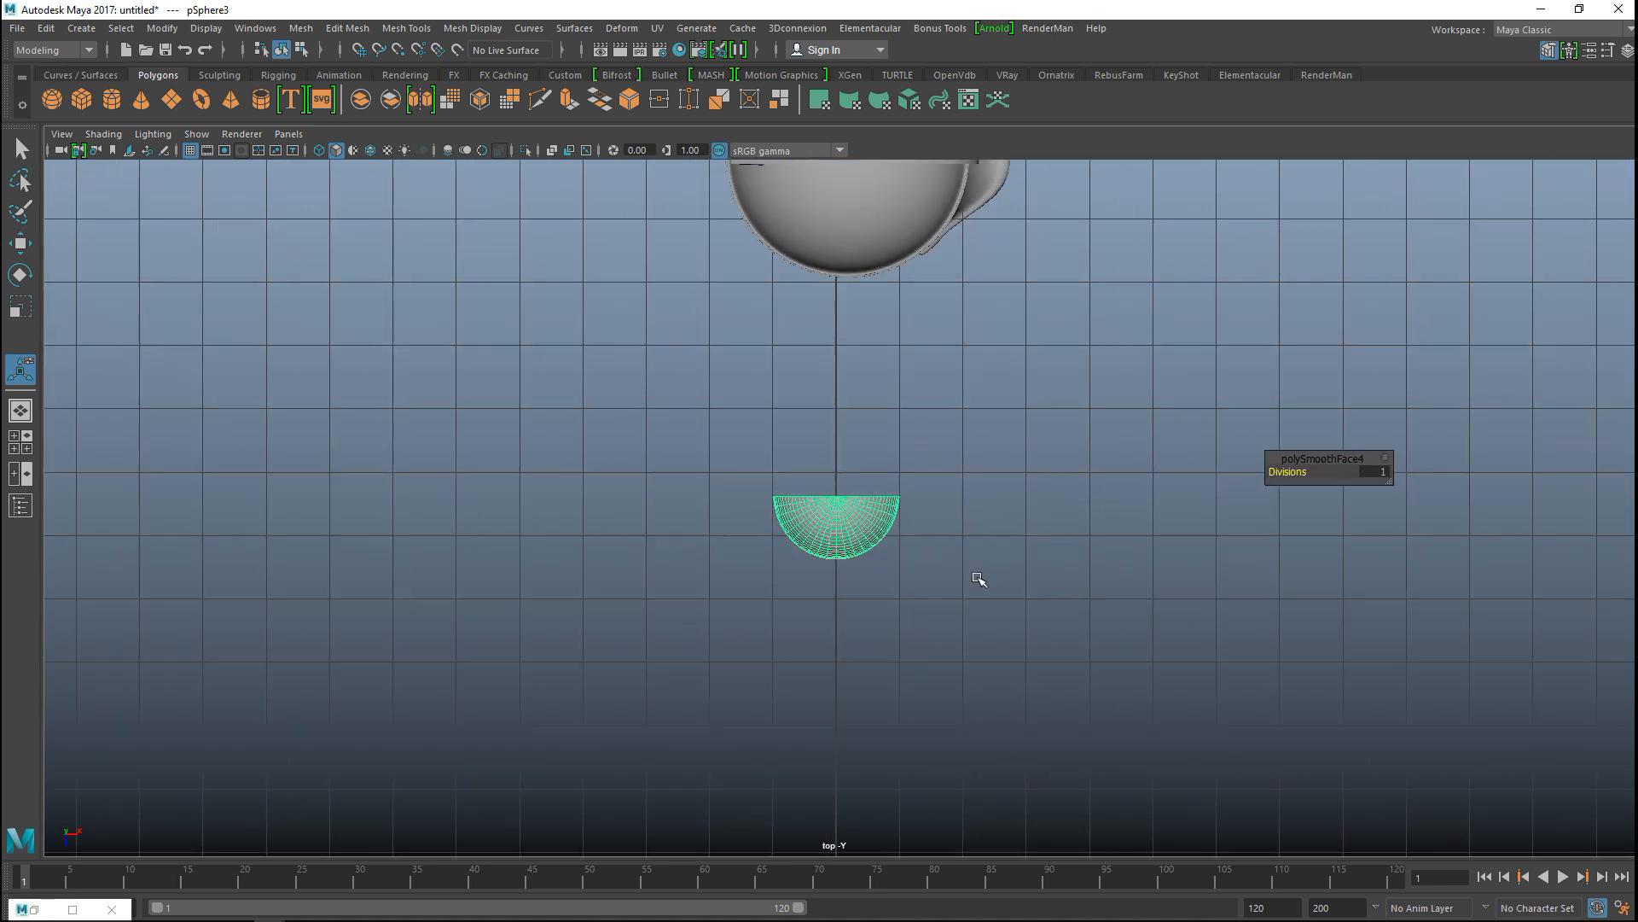
Step: Move the half sphere back to just beside the helmet's centre line and scale it down to a small dome
key("w")
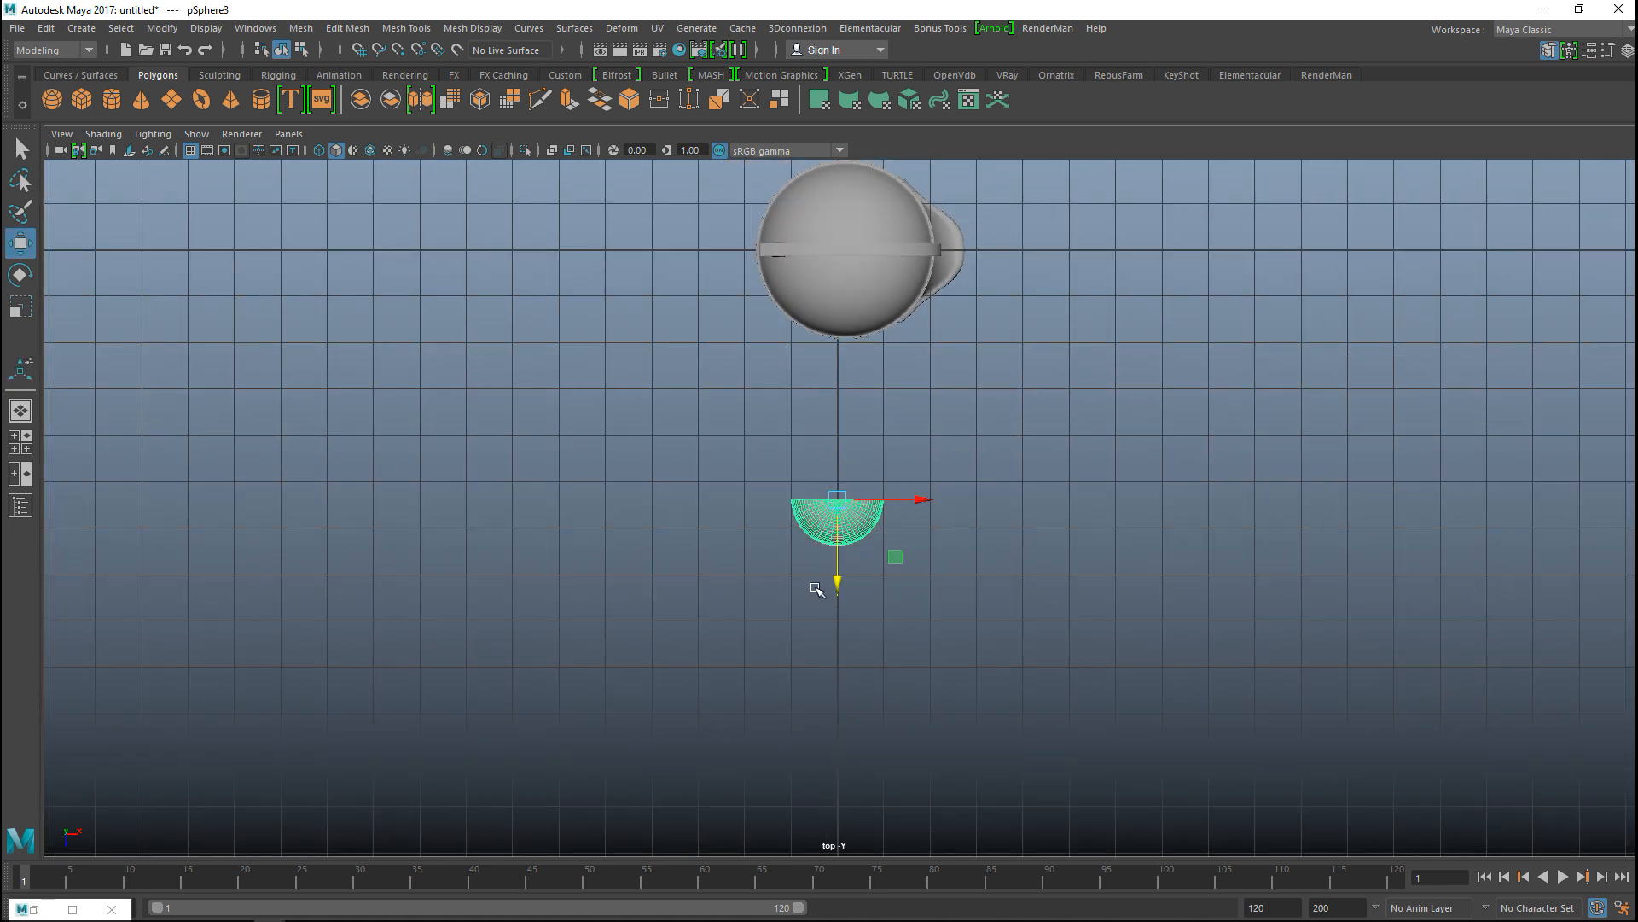
left_click_drag(839, 589, 846, 355)
key("4")
key("r")
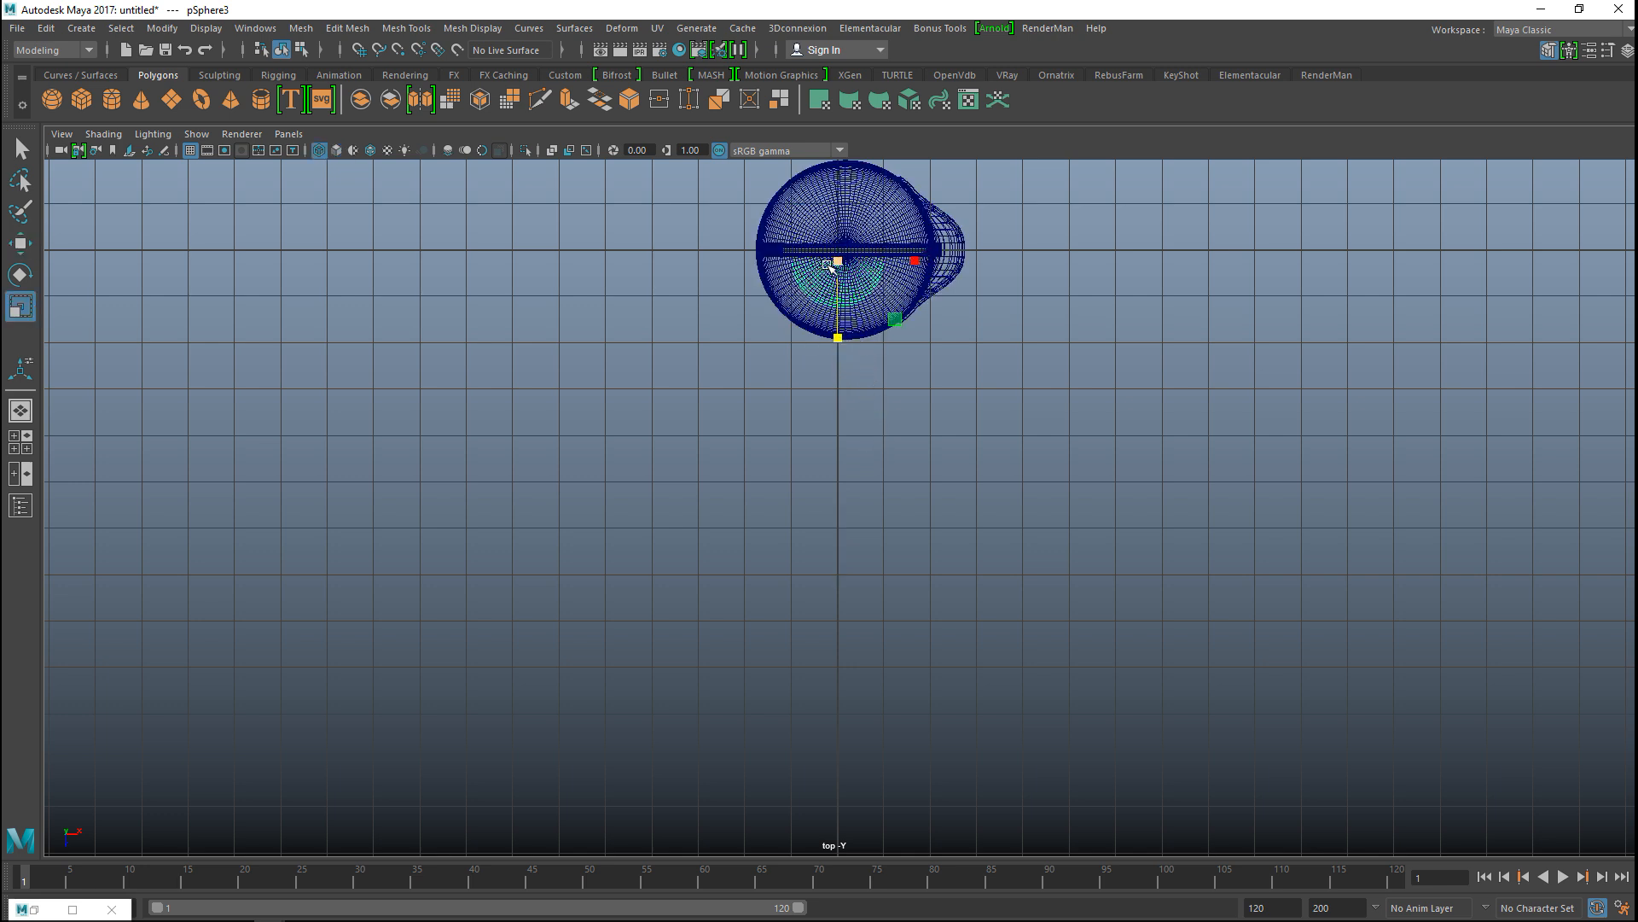
left_click_drag(840, 265, 786, 269)
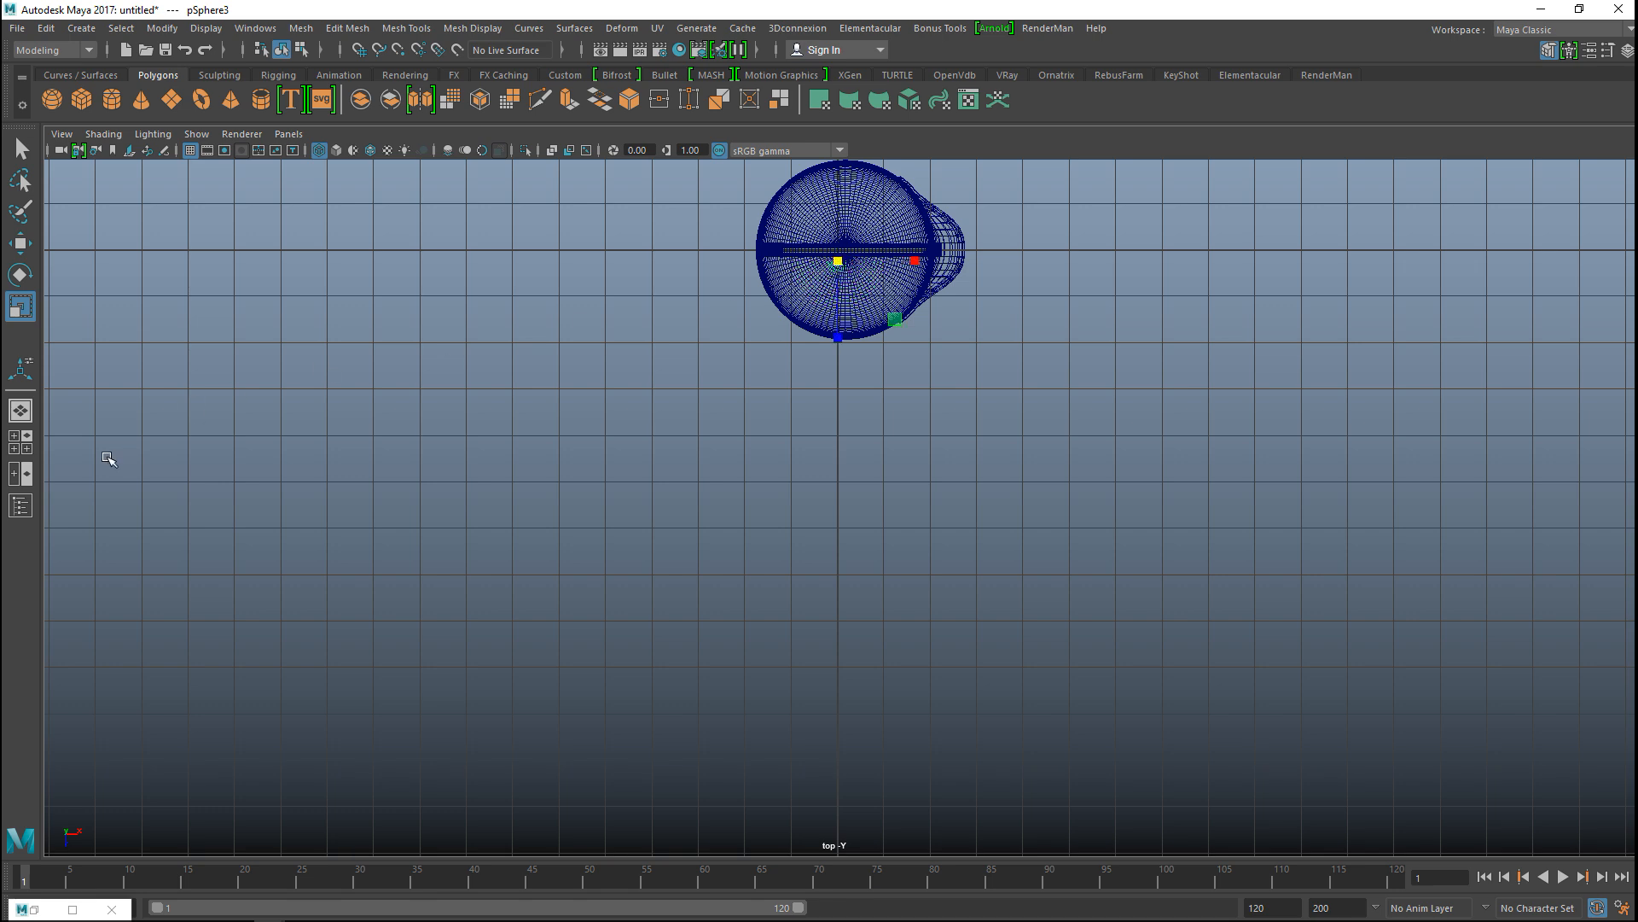
Step: In the front view, move the small dome up onto the reference rivet just forward of the crest's highest point
left_click(24, 442)
key("space")
middle_click_drag(655, 578, 716, 877, "alt")
scroll(739, 739, "down", 10)
middle_click_drag(762, 676, 751, 725, "alt")
scroll(776, 707, "up", 1)
scroll(776, 706, "up", 3)
key("w")
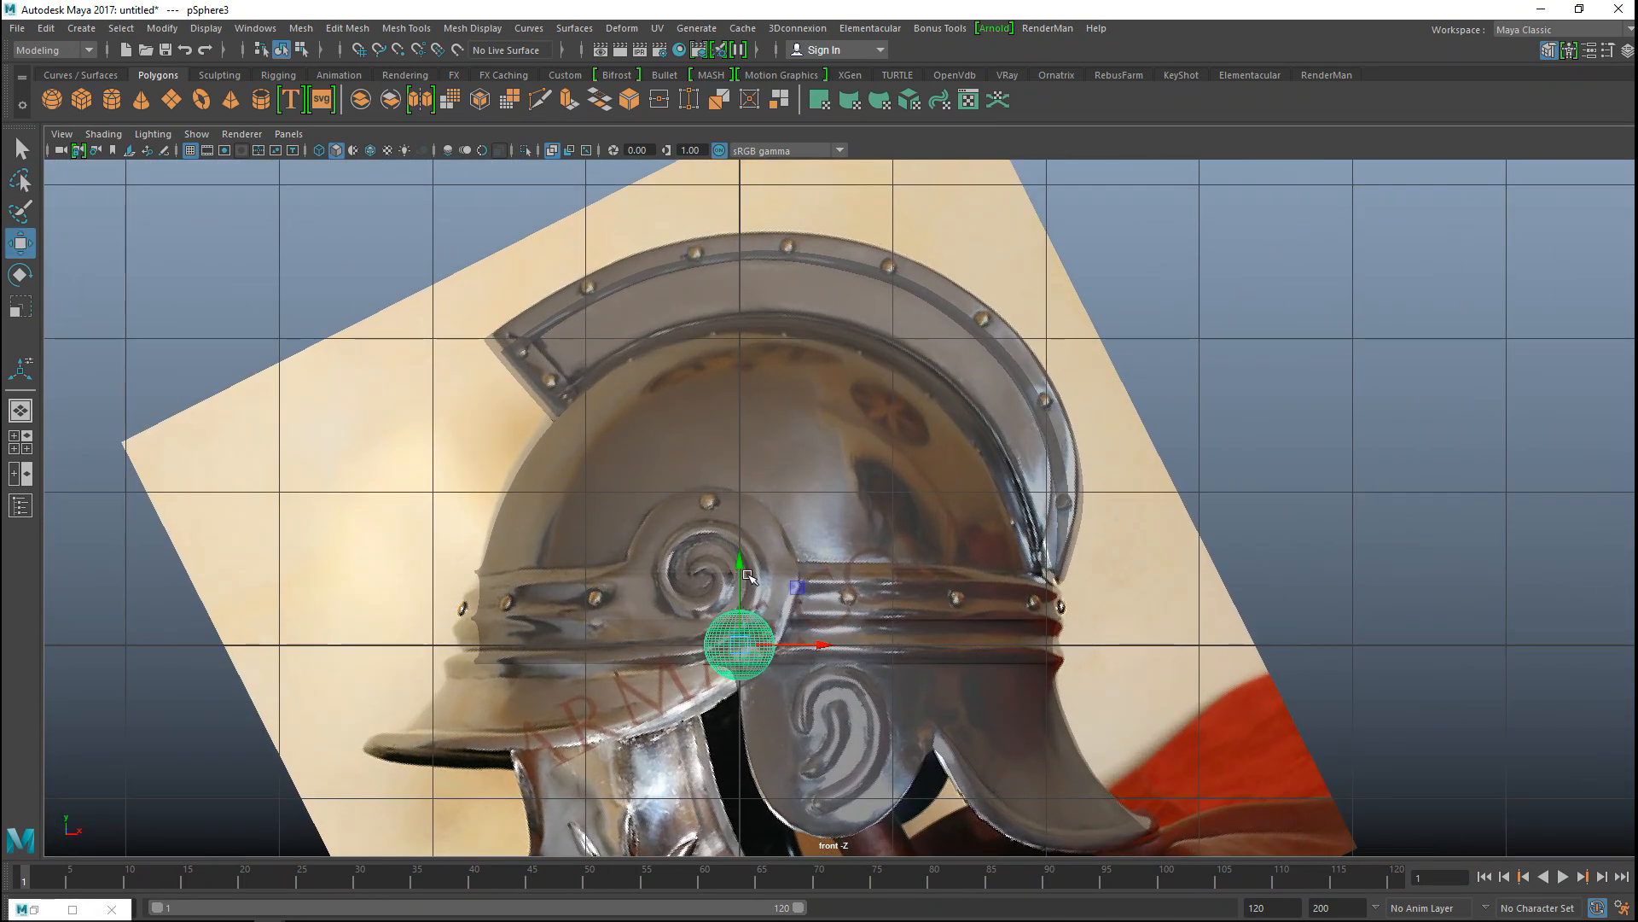
left_click_drag(740, 563, 739, 190)
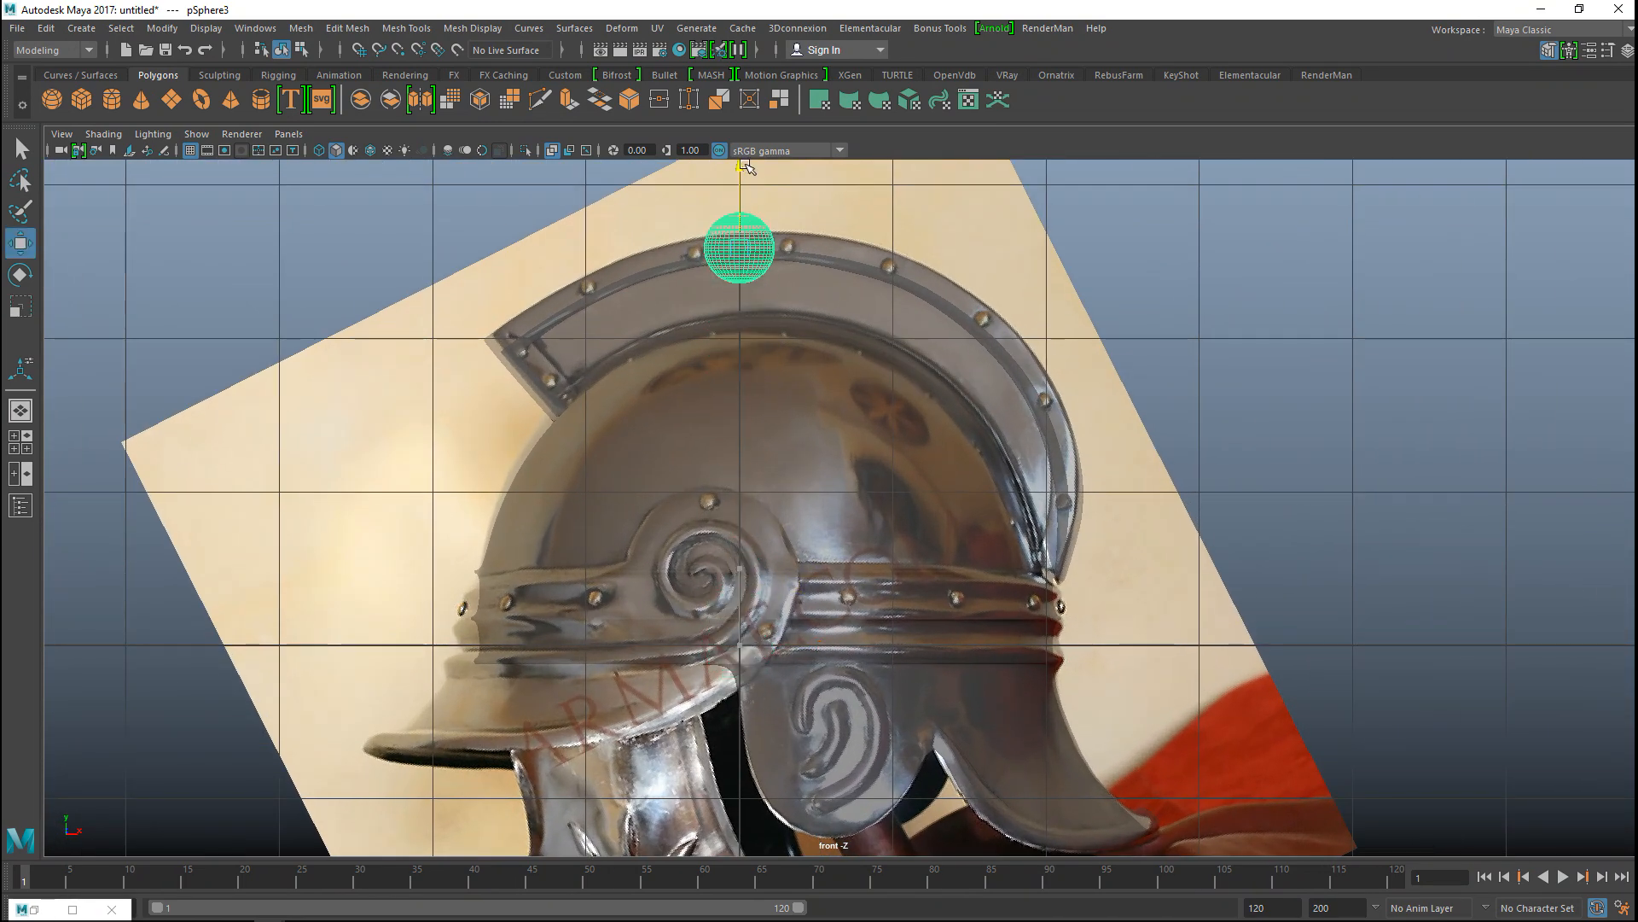
left_click_drag(744, 255, 697, 259)
Step: Scale the dome down to roughly the size of the reference rivet and centre it over that rivet
key("f")
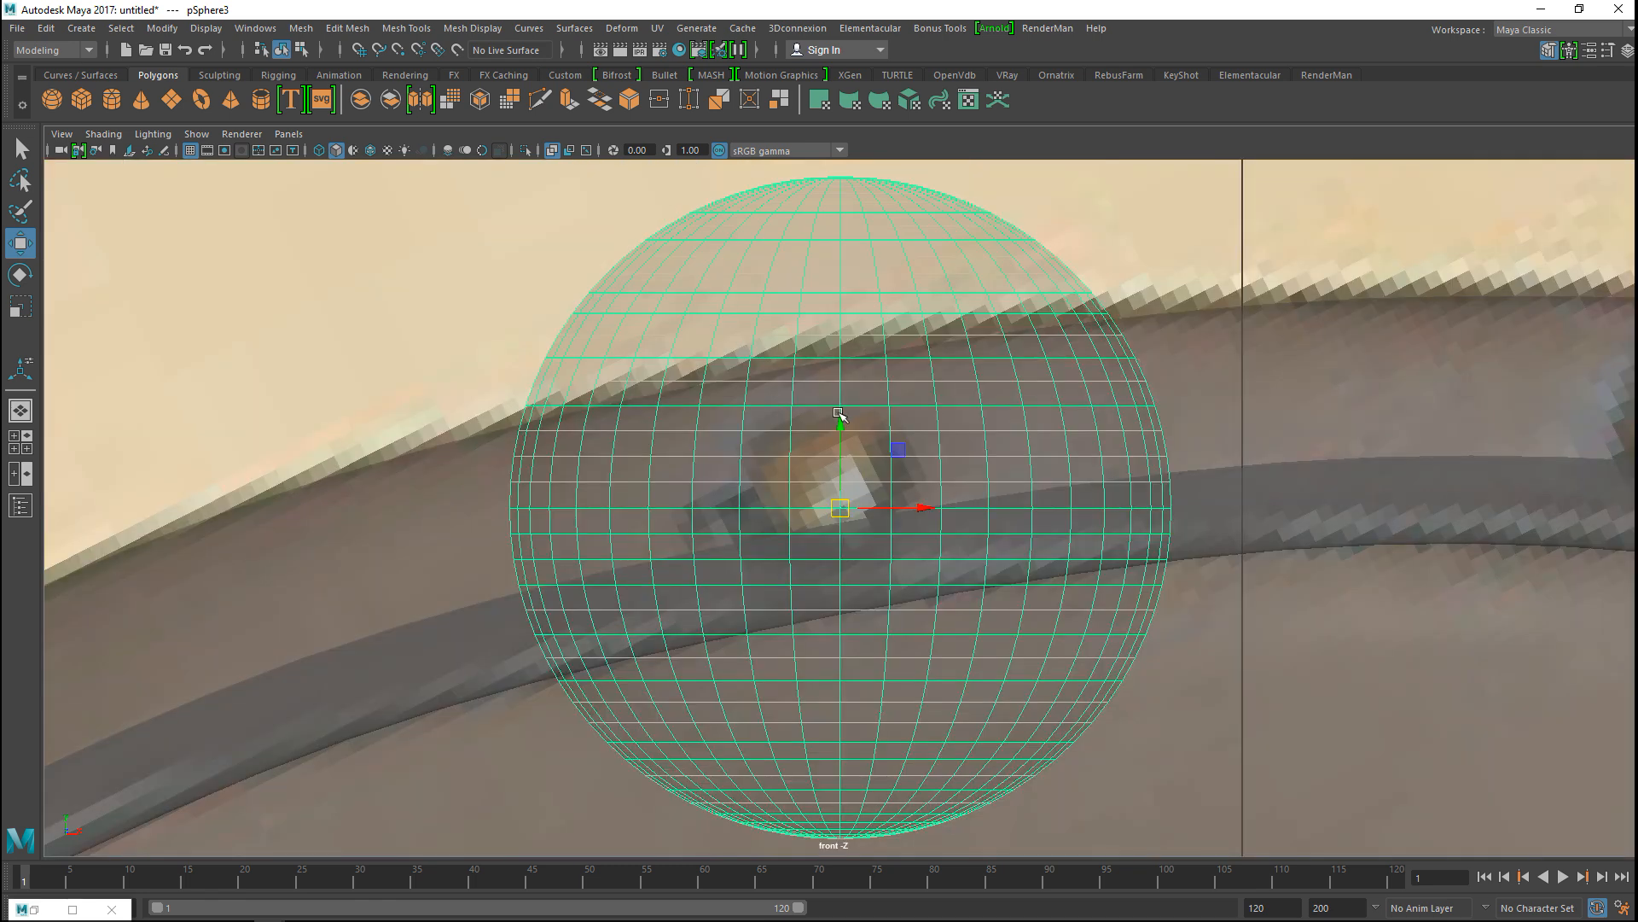
key("r")
left_click_drag(840, 507, 384, 556)
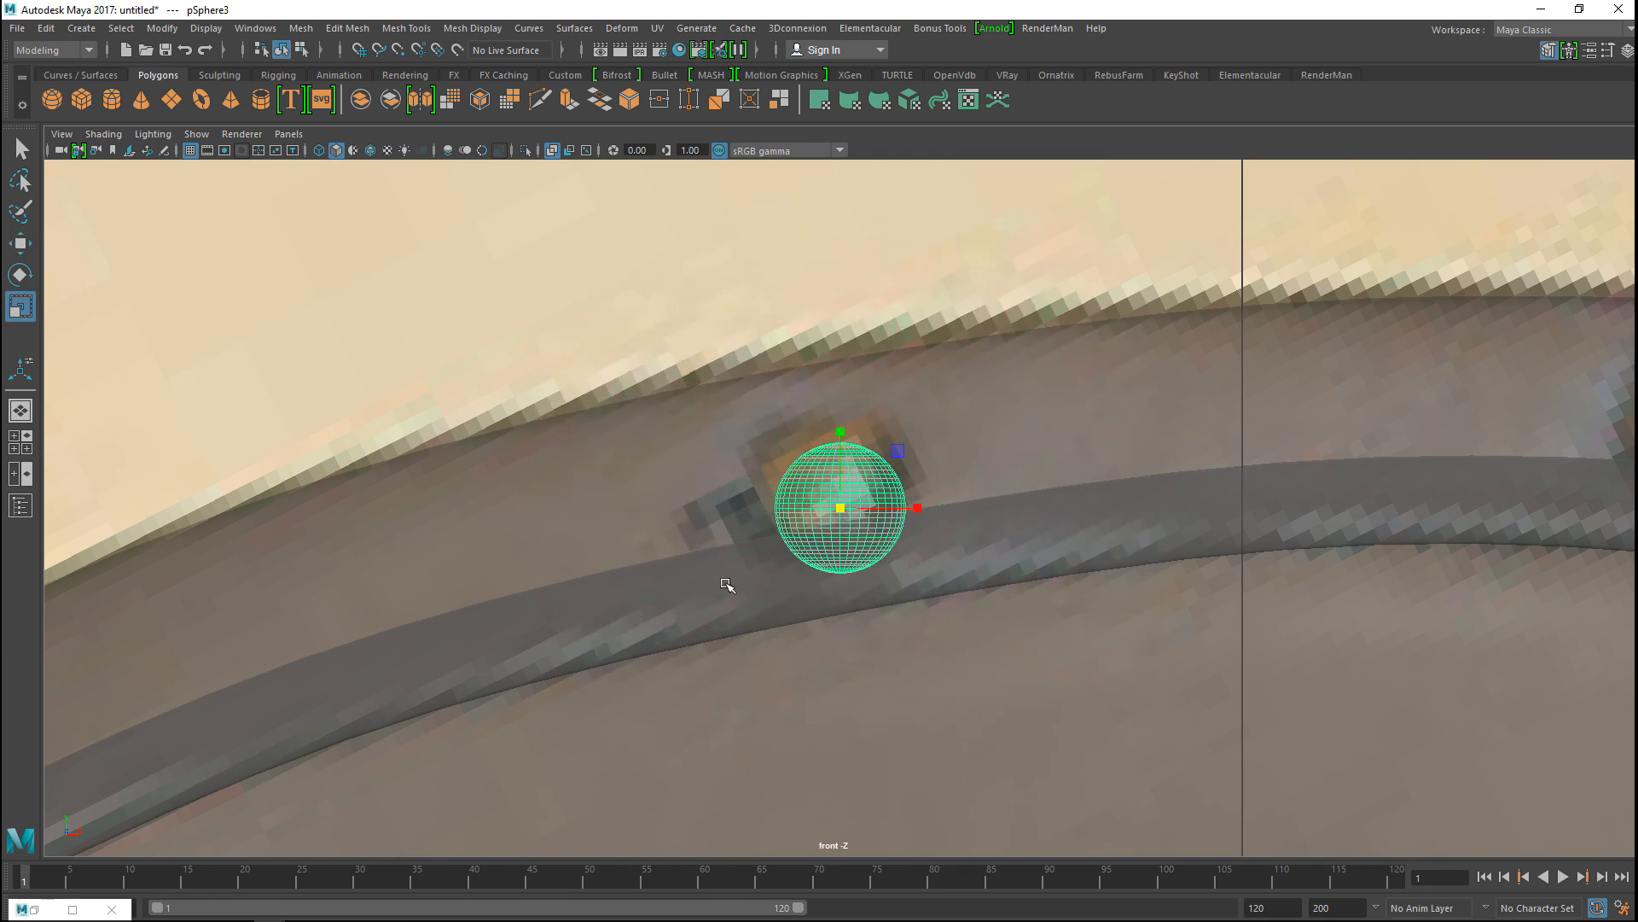
key("w")
left_click_drag(840, 507, 827, 473)
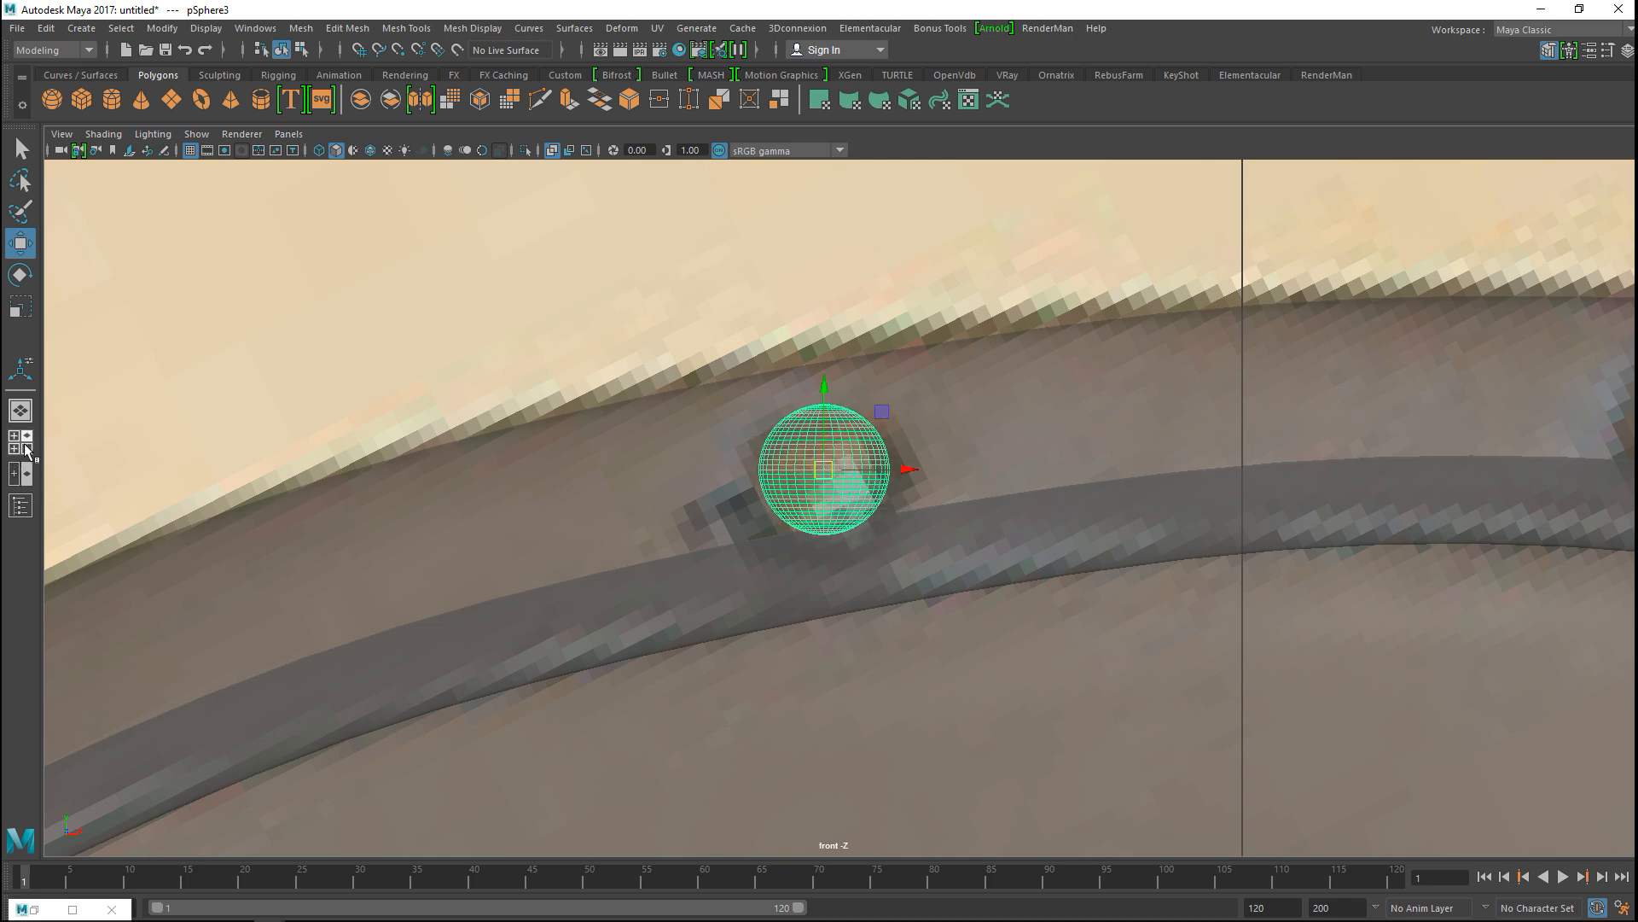
Step: Check the rivet against the crest's side in perspective and nudge it slightly downward on the outer rim
left_click(25, 447)
key("space")
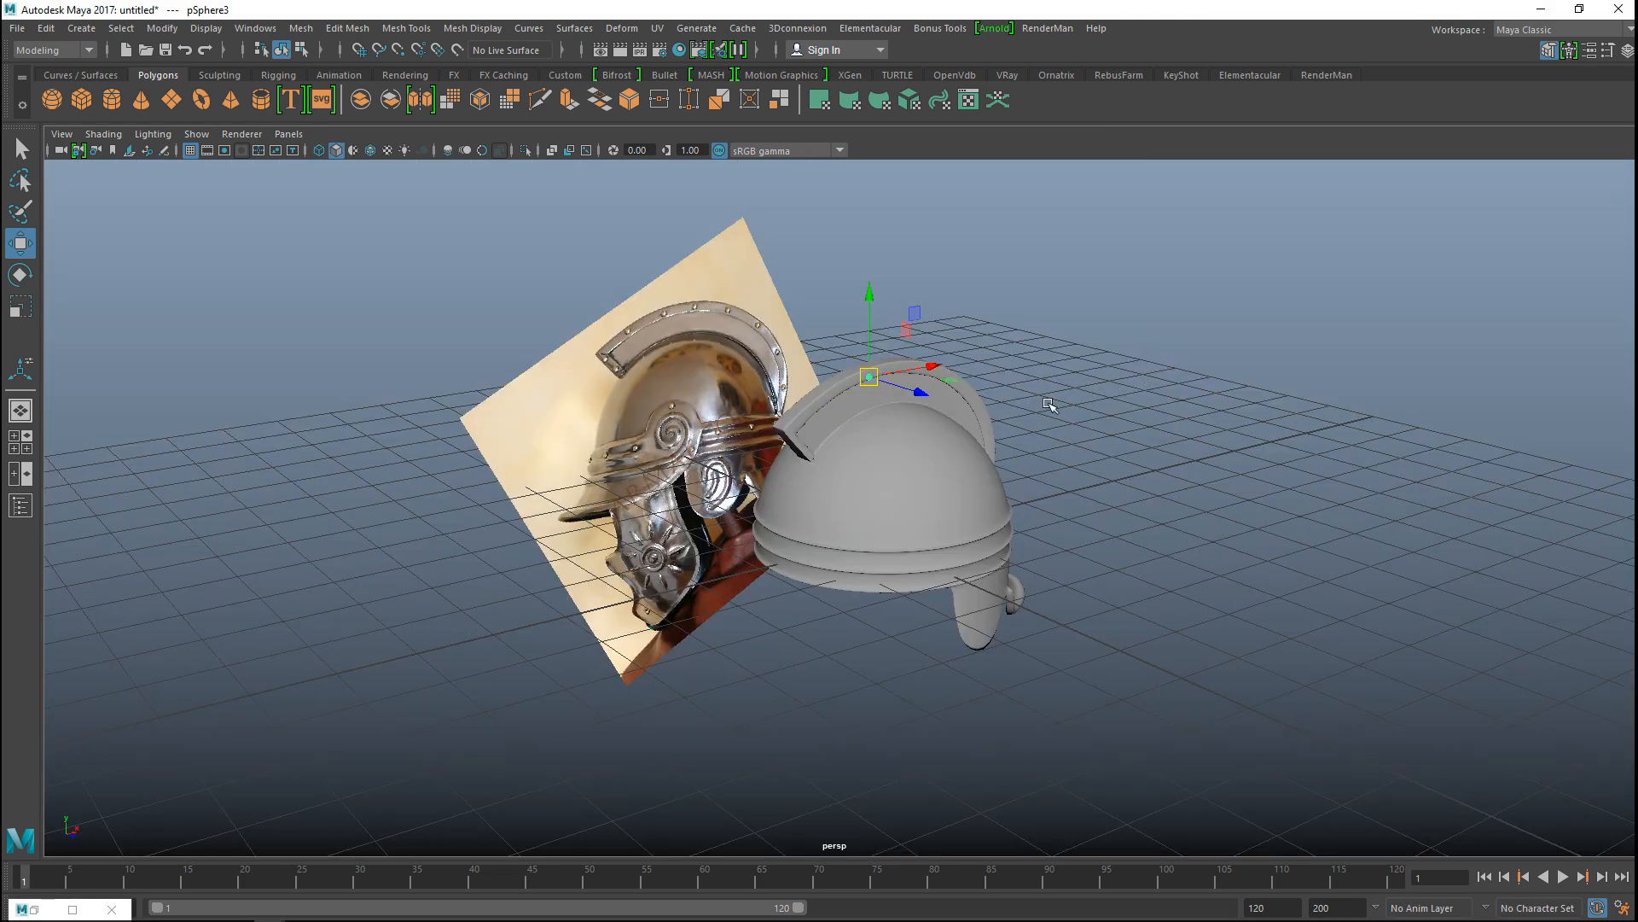
key("f")
scroll(1007, 427, "down", 5)
left_click_drag(868, 512, 865, 611, "alt")
scroll(858, 508, "up", 3)
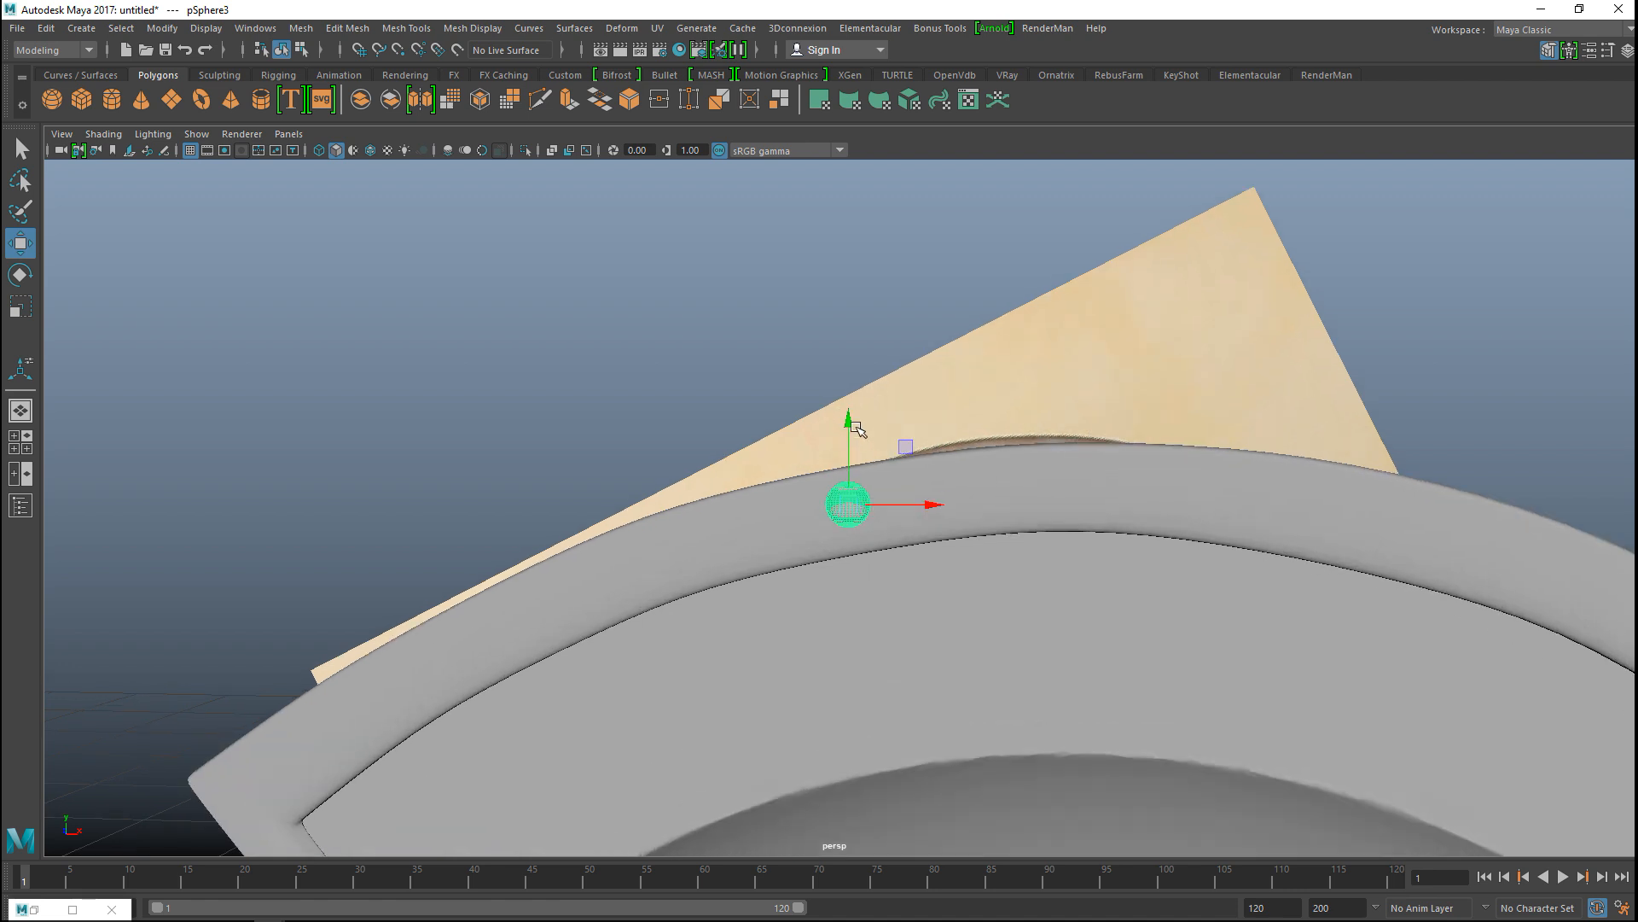
left_click_drag(852, 421, 852, 427)
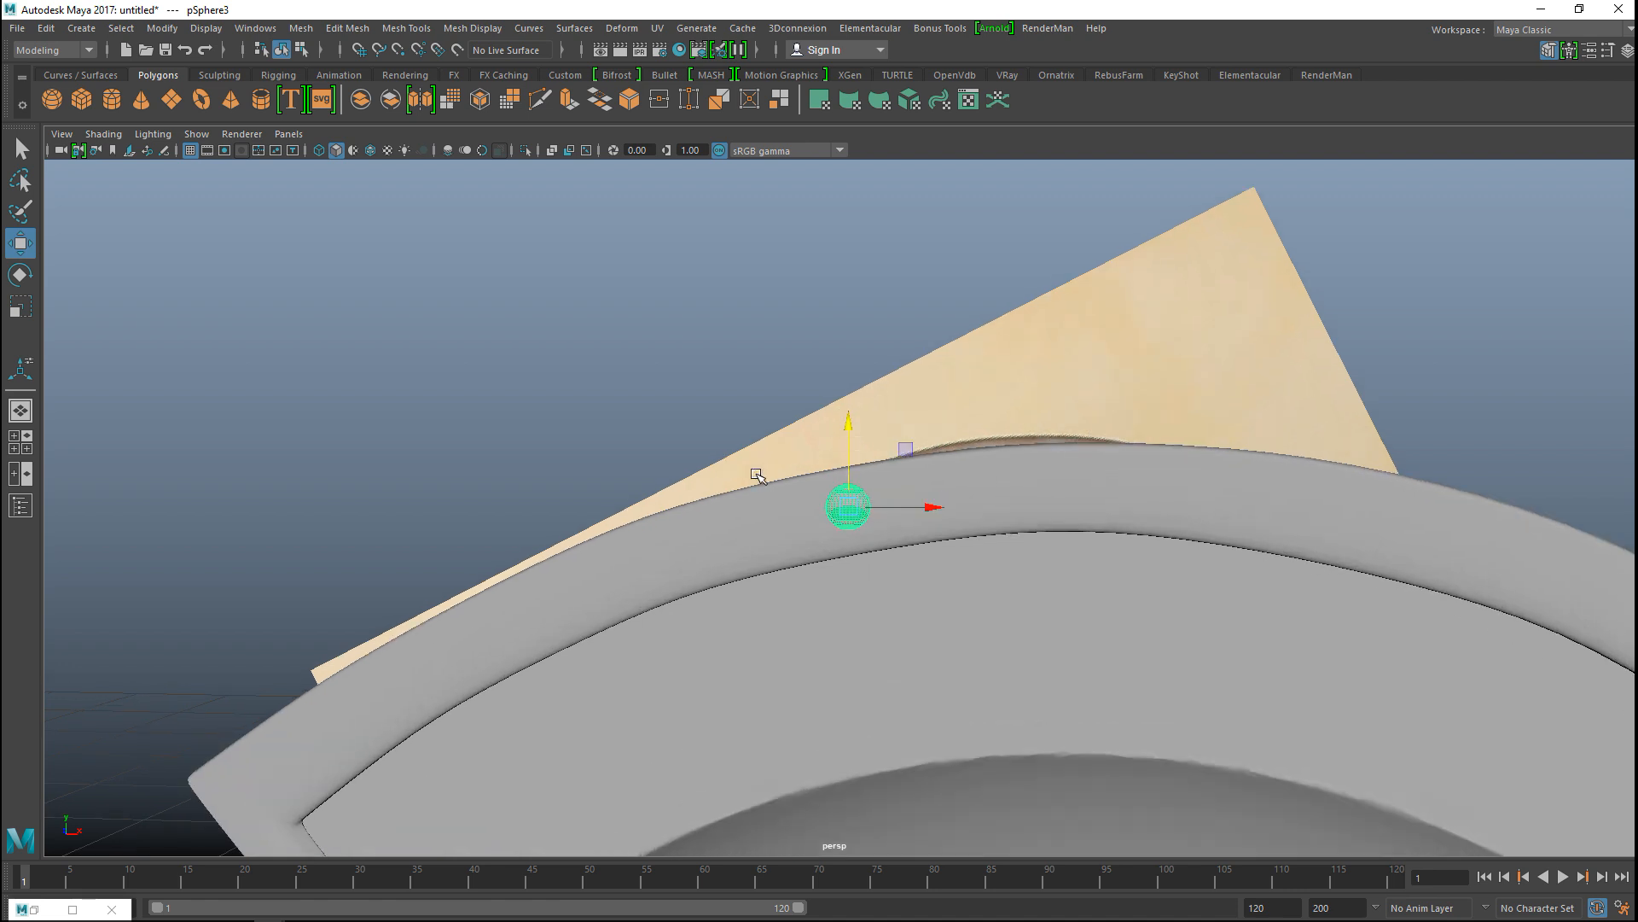
Step: Duplicate the rivet and place the copy on the next reference rivet toward the crest's front end
left_click(17, 448)
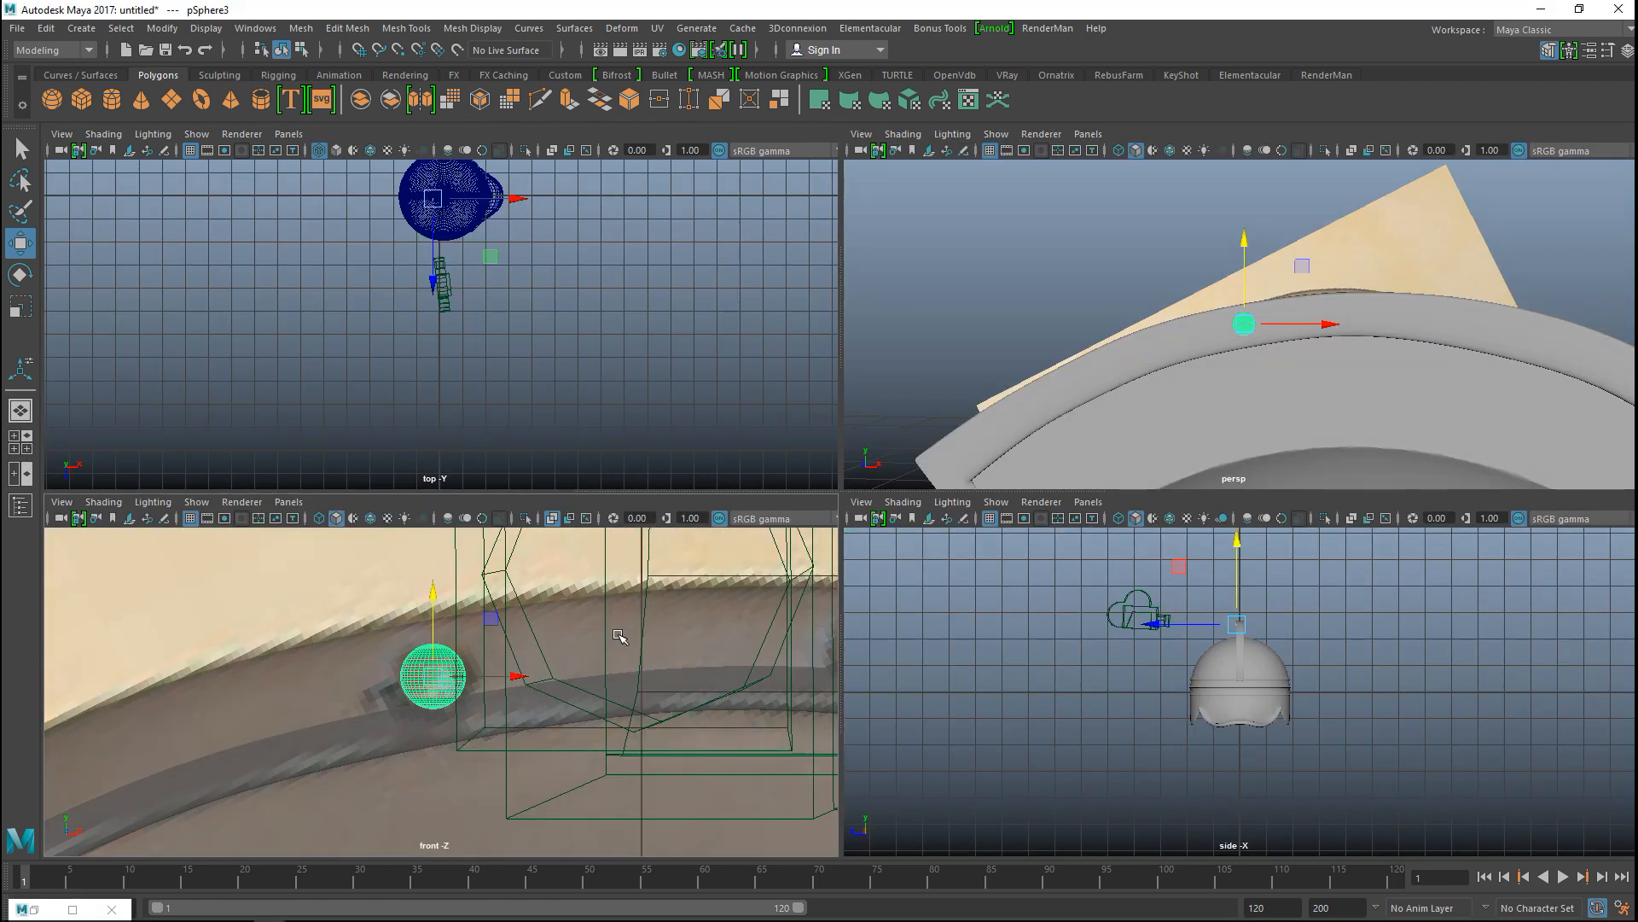
key("space")
scroll(699, 640, "down", 10)
scroll(724, 636, "up", 5)
scroll(729, 615, "up", 2)
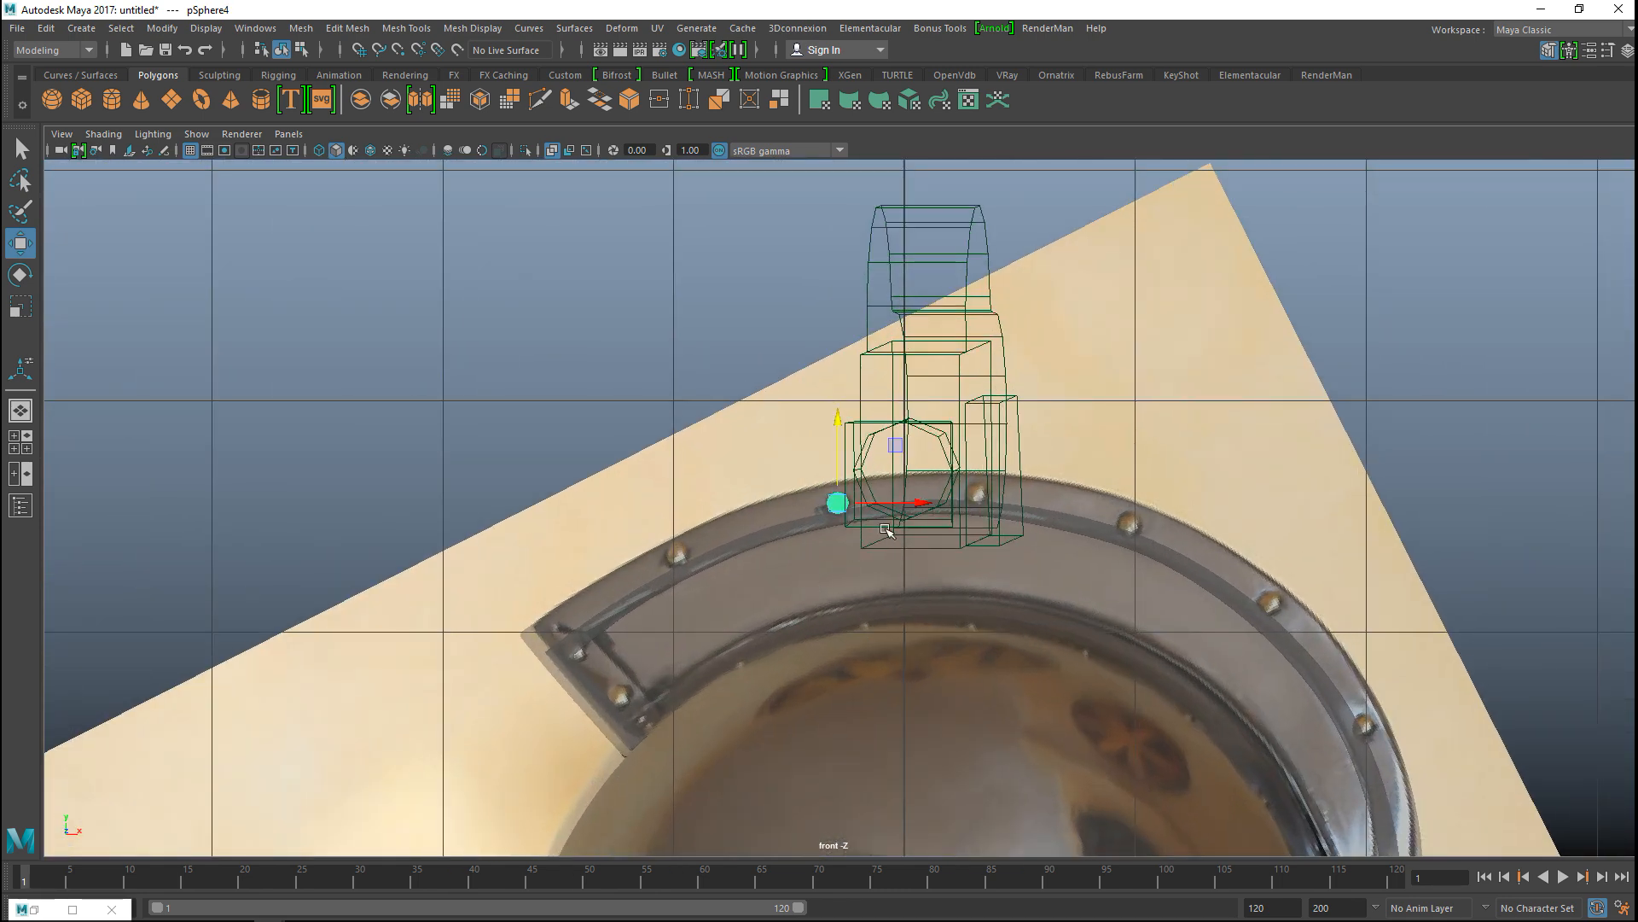
left_click_drag(917, 505, 753, 504)
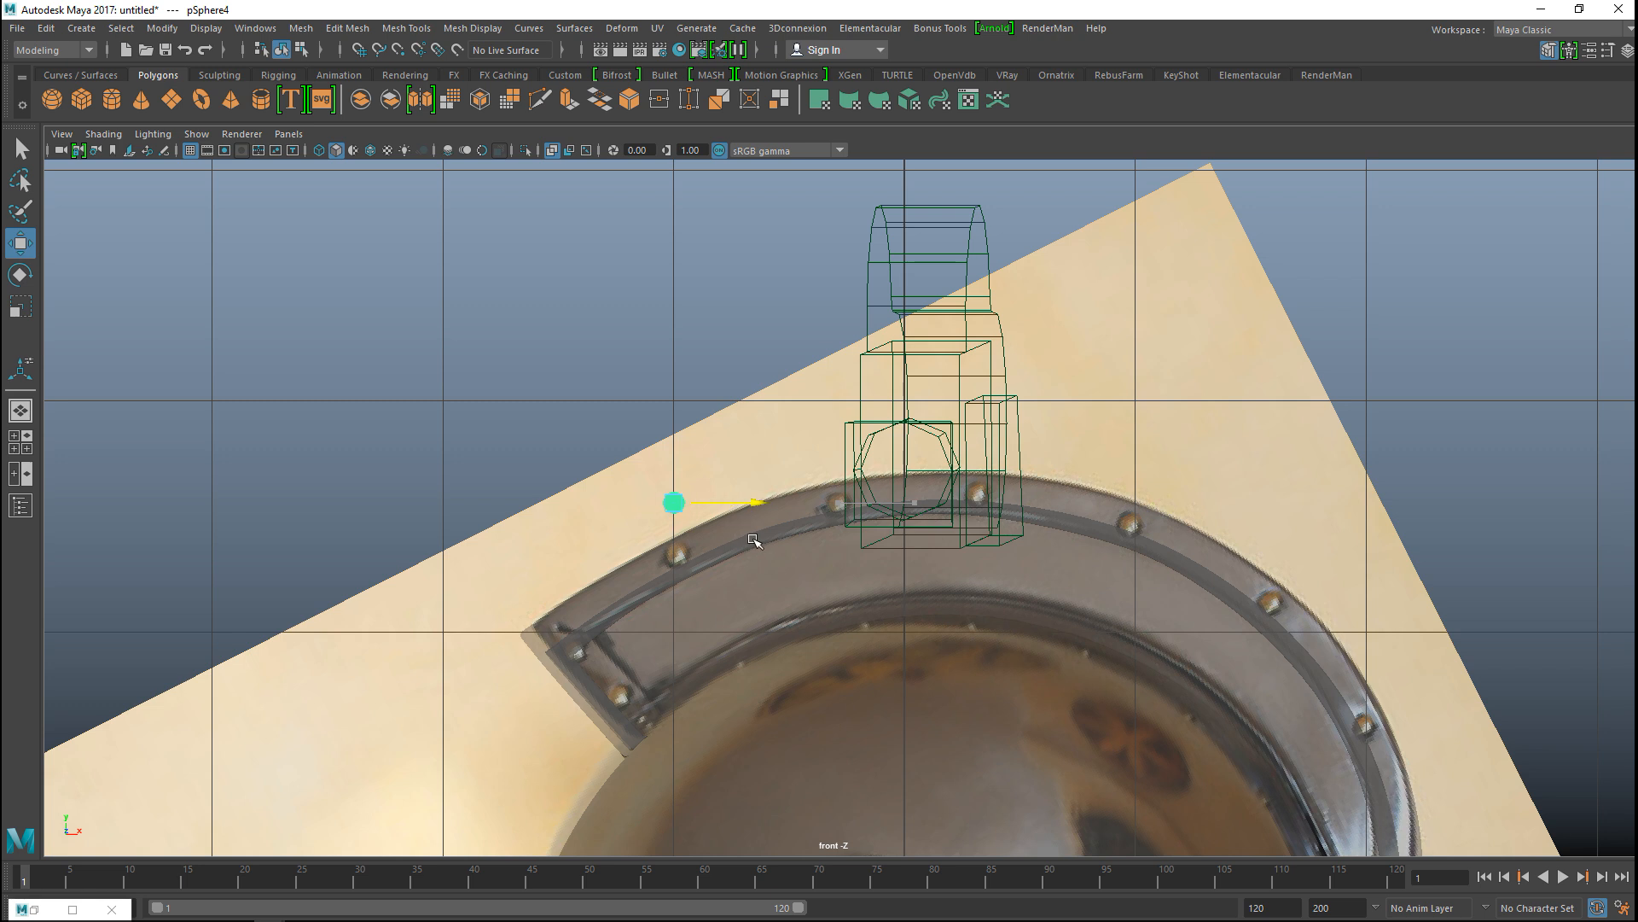
left_click_drag(674, 424, 687, 476)
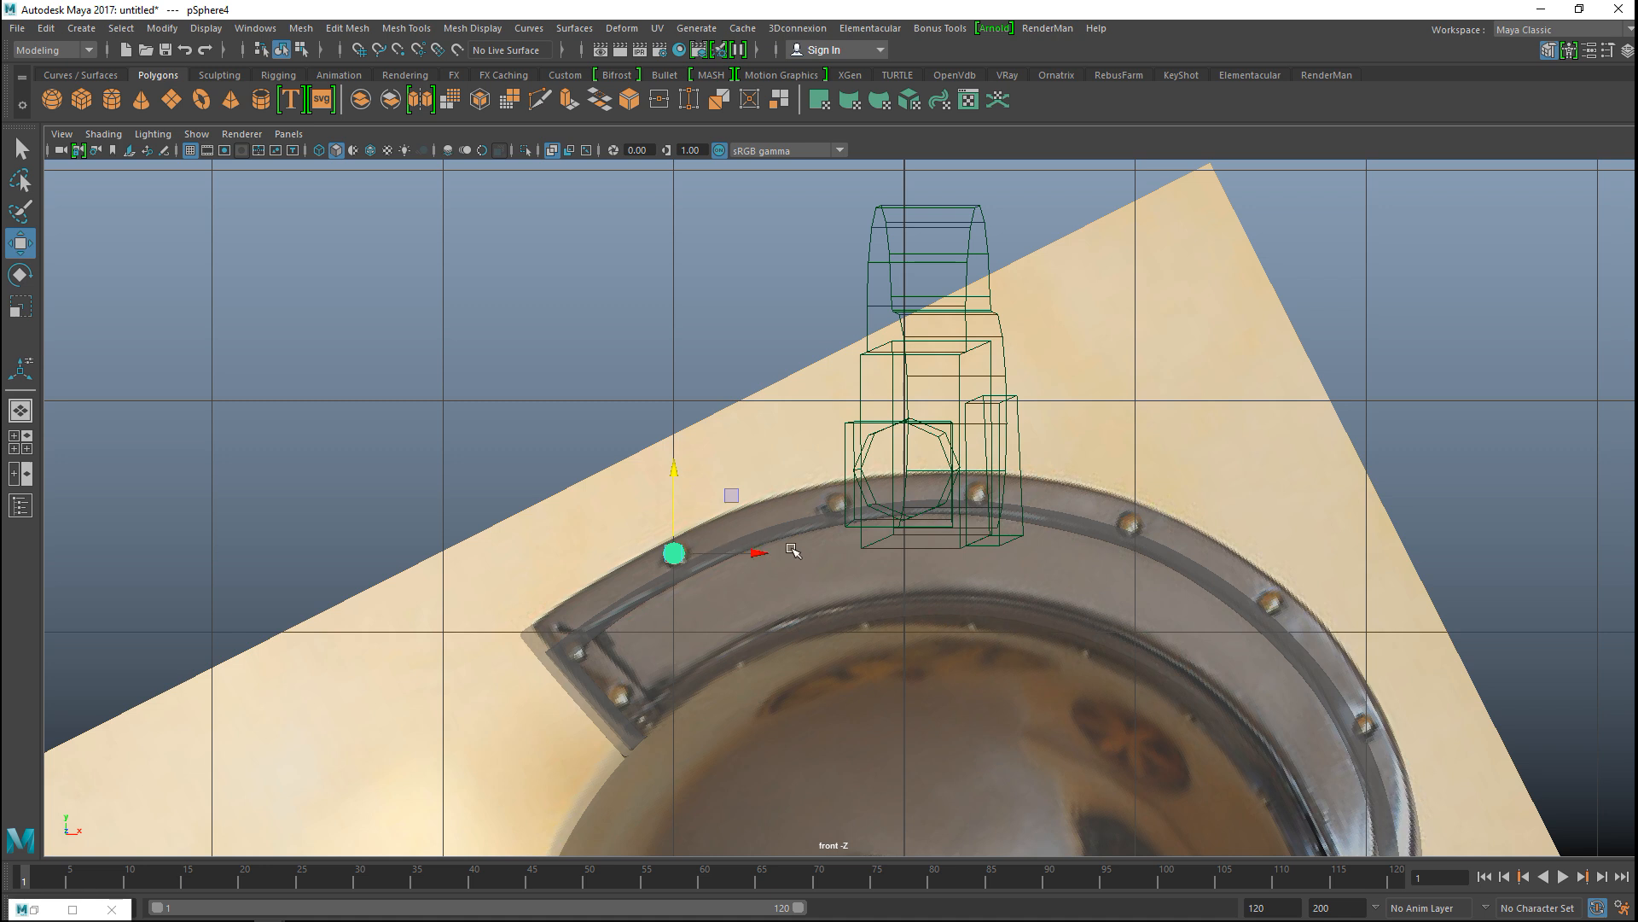
Step: Duplicate the rivet twice more, placing the copies at the lower and upper corners of the crest's front end
key("shift+d")
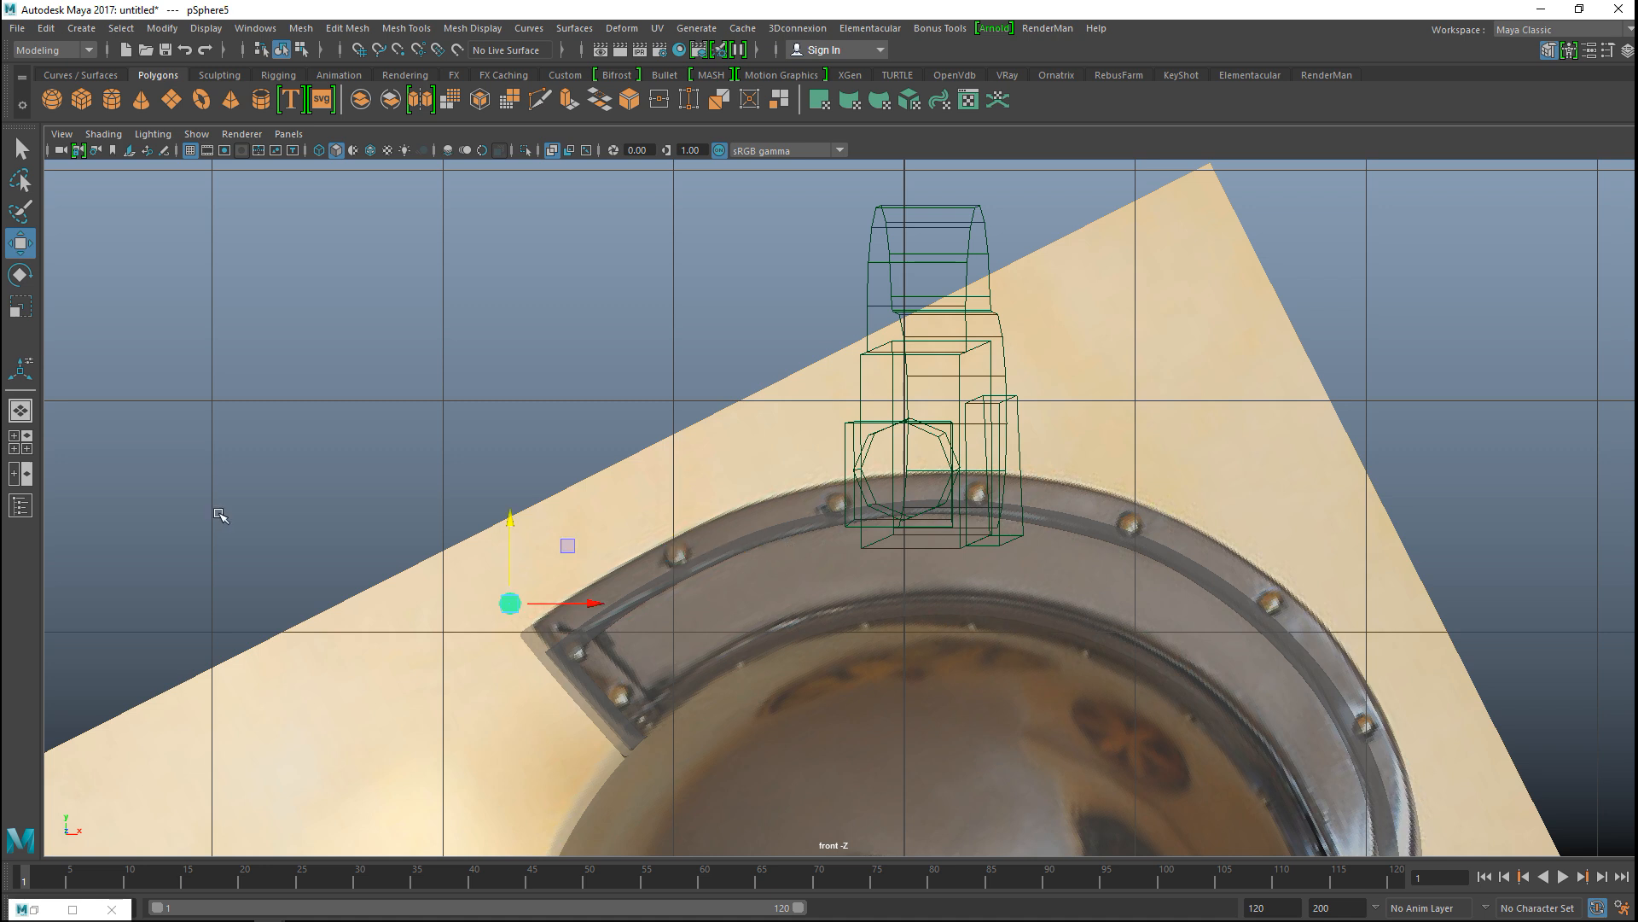
left_click_drag(512, 605, 625, 697)
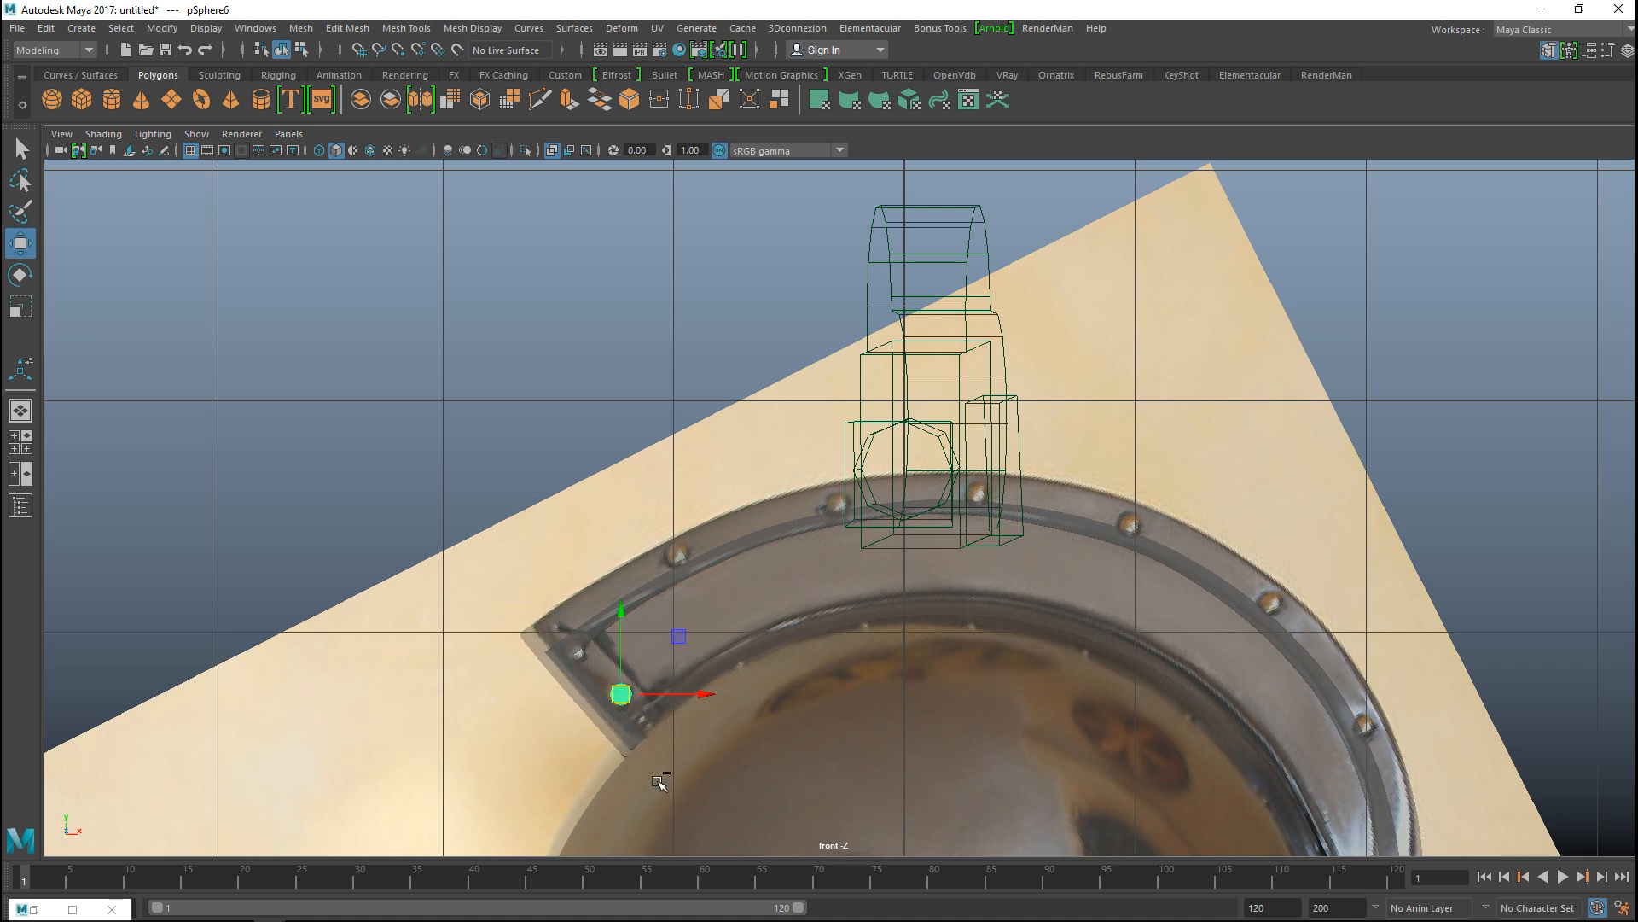
left_click_drag(622, 695, 564, 629)
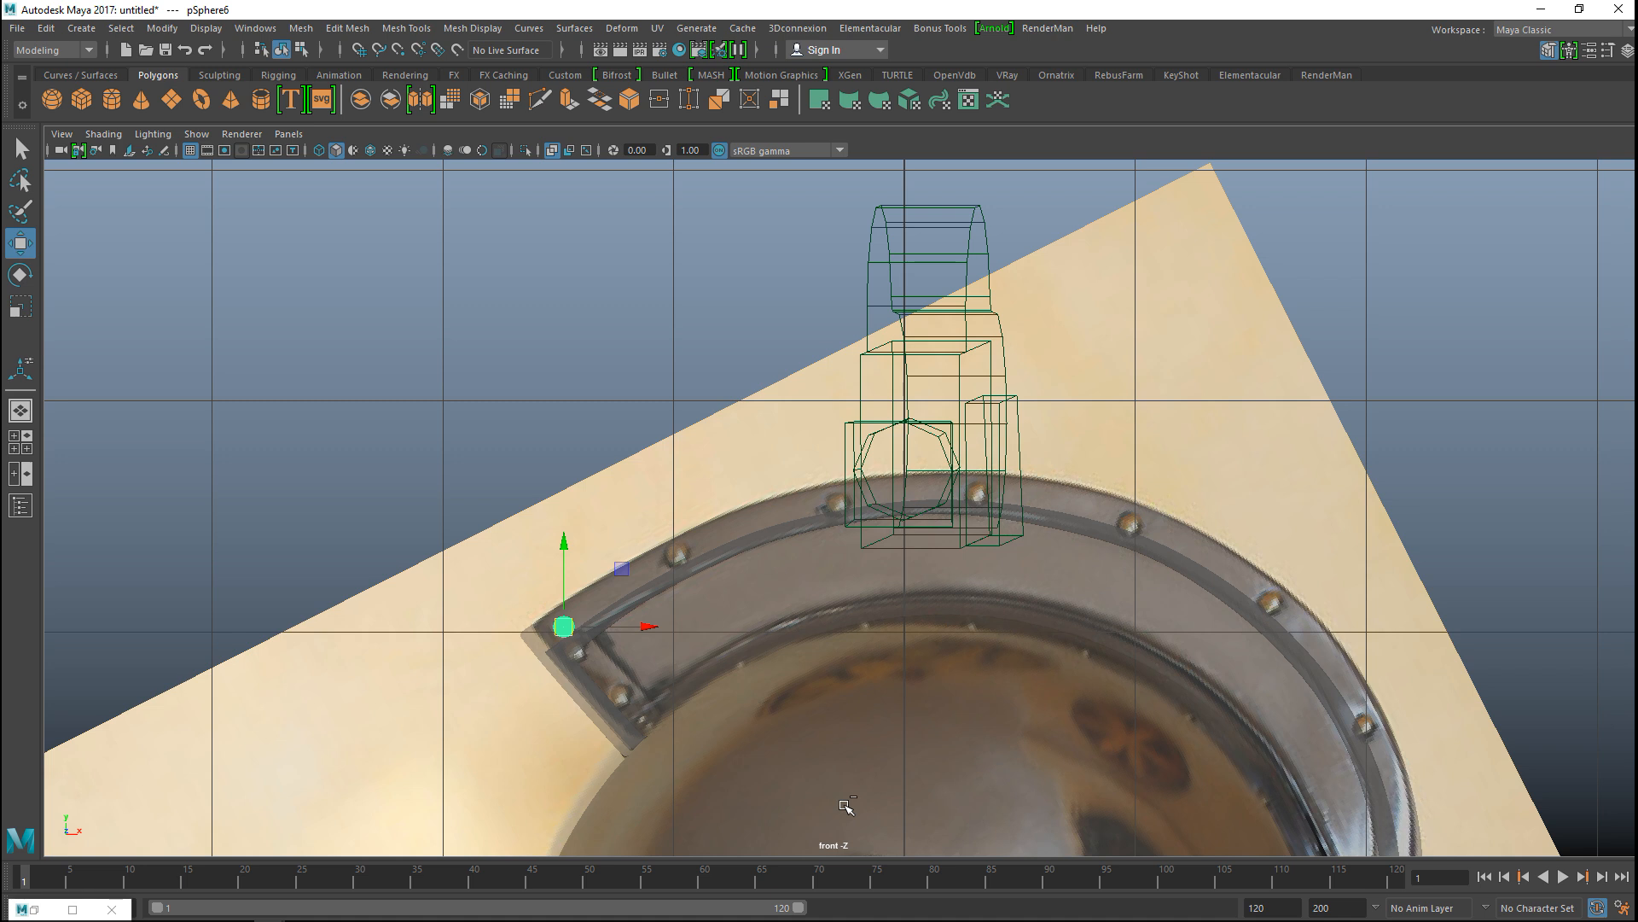
Step: Place another rivet copy on the first reference rivet behind the crest's highest point
left_click_drag(635, 631, 1063, 633)
left_click_drag(982, 543, 947, 408)
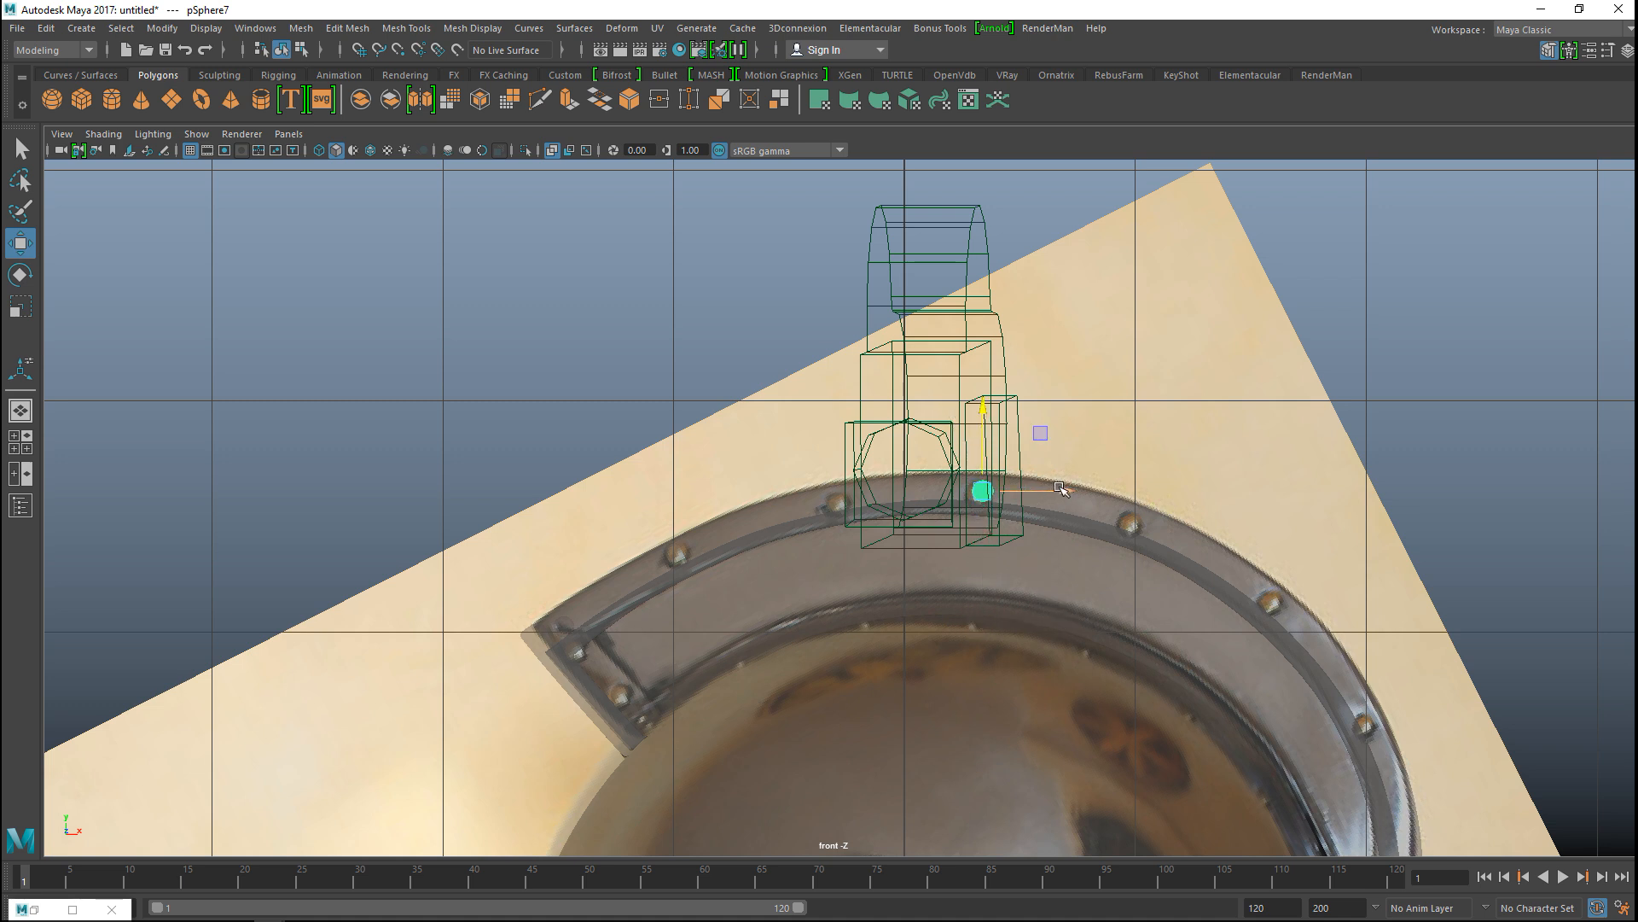
Step: Fine-tune the rivet behind the crest's highest point, then place a duplicate on the next reference rivet toward the rear
left_click_drag(1066, 491, 1058, 491)
left_click(552, 151)
left_click(552, 151)
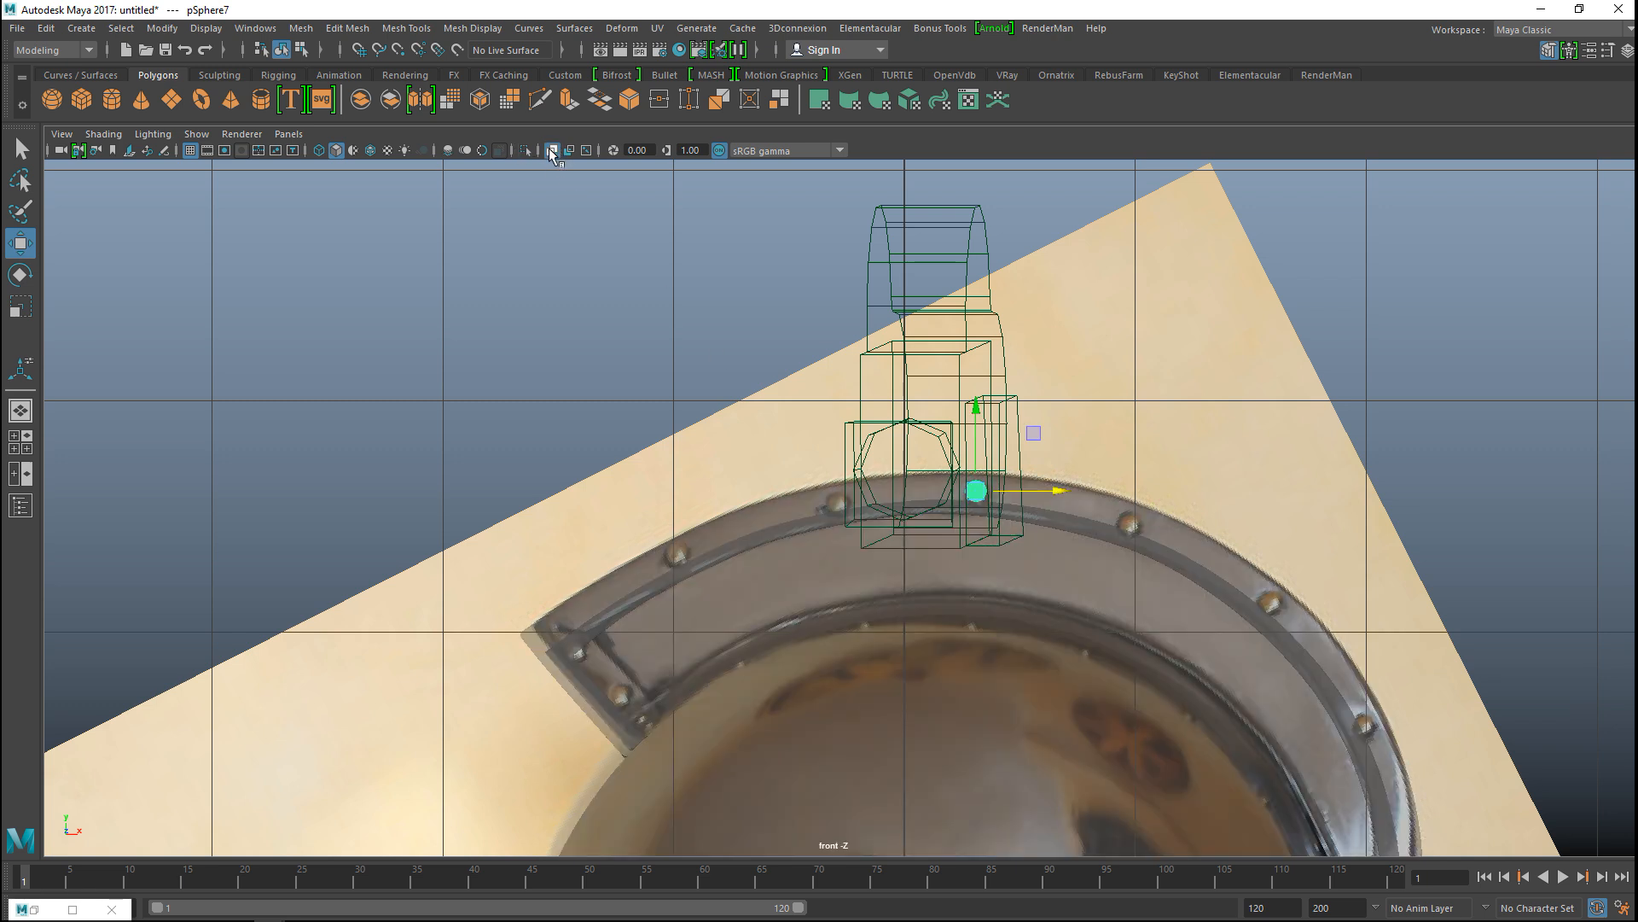
key("4")
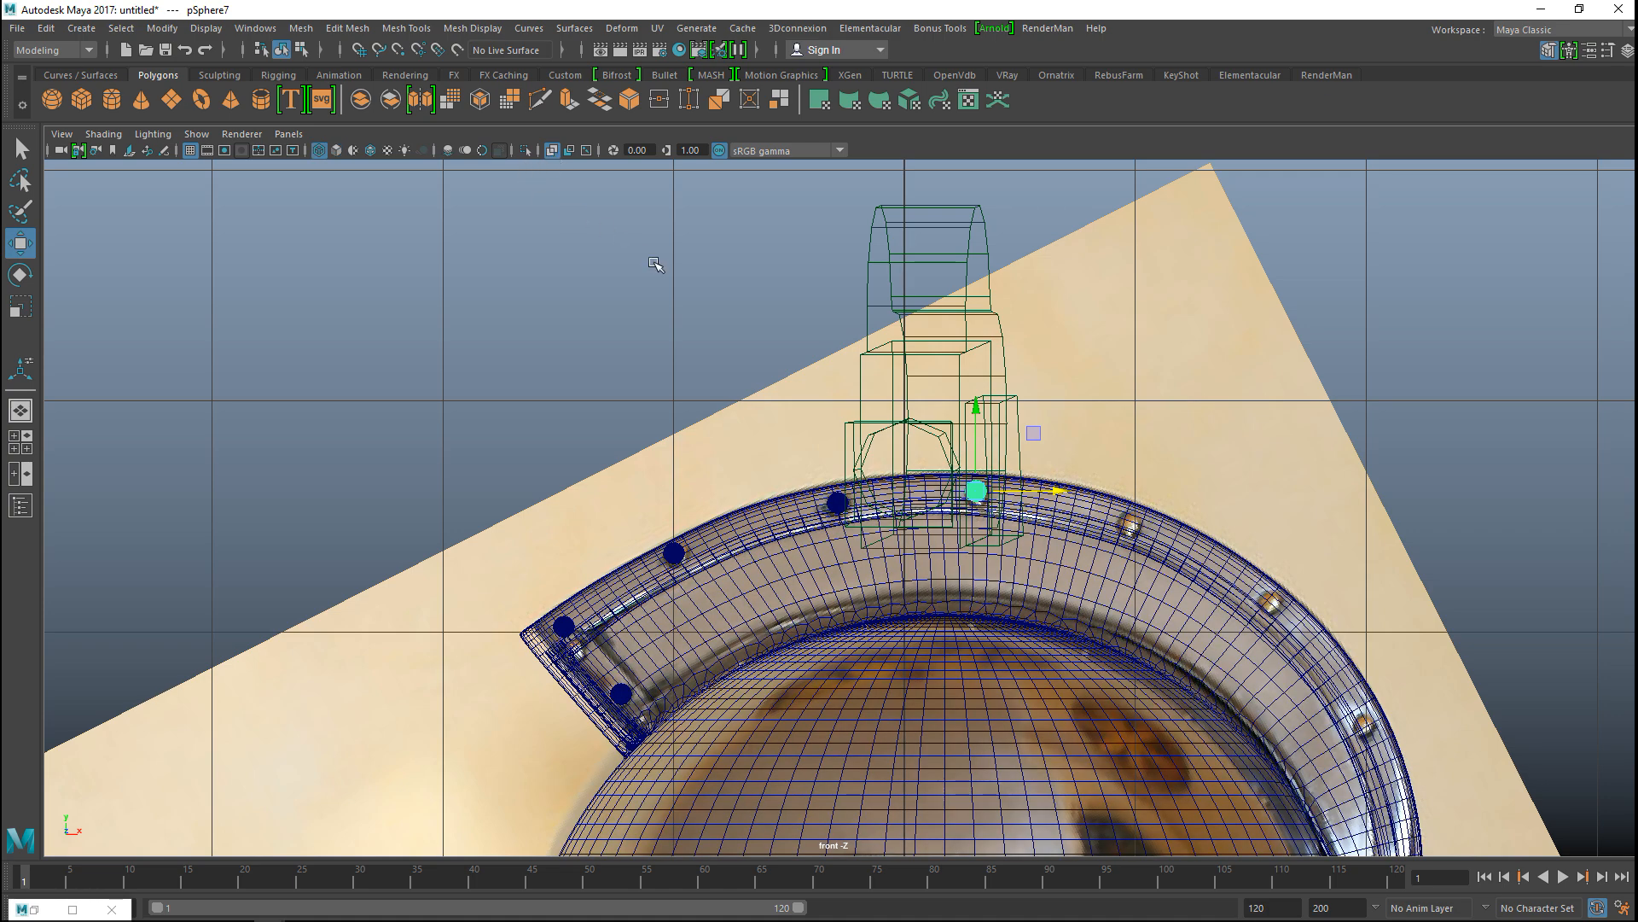
scroll(823, 589, "up", 2)
middle_click_drag(828, 589, 350, 522, "alt")
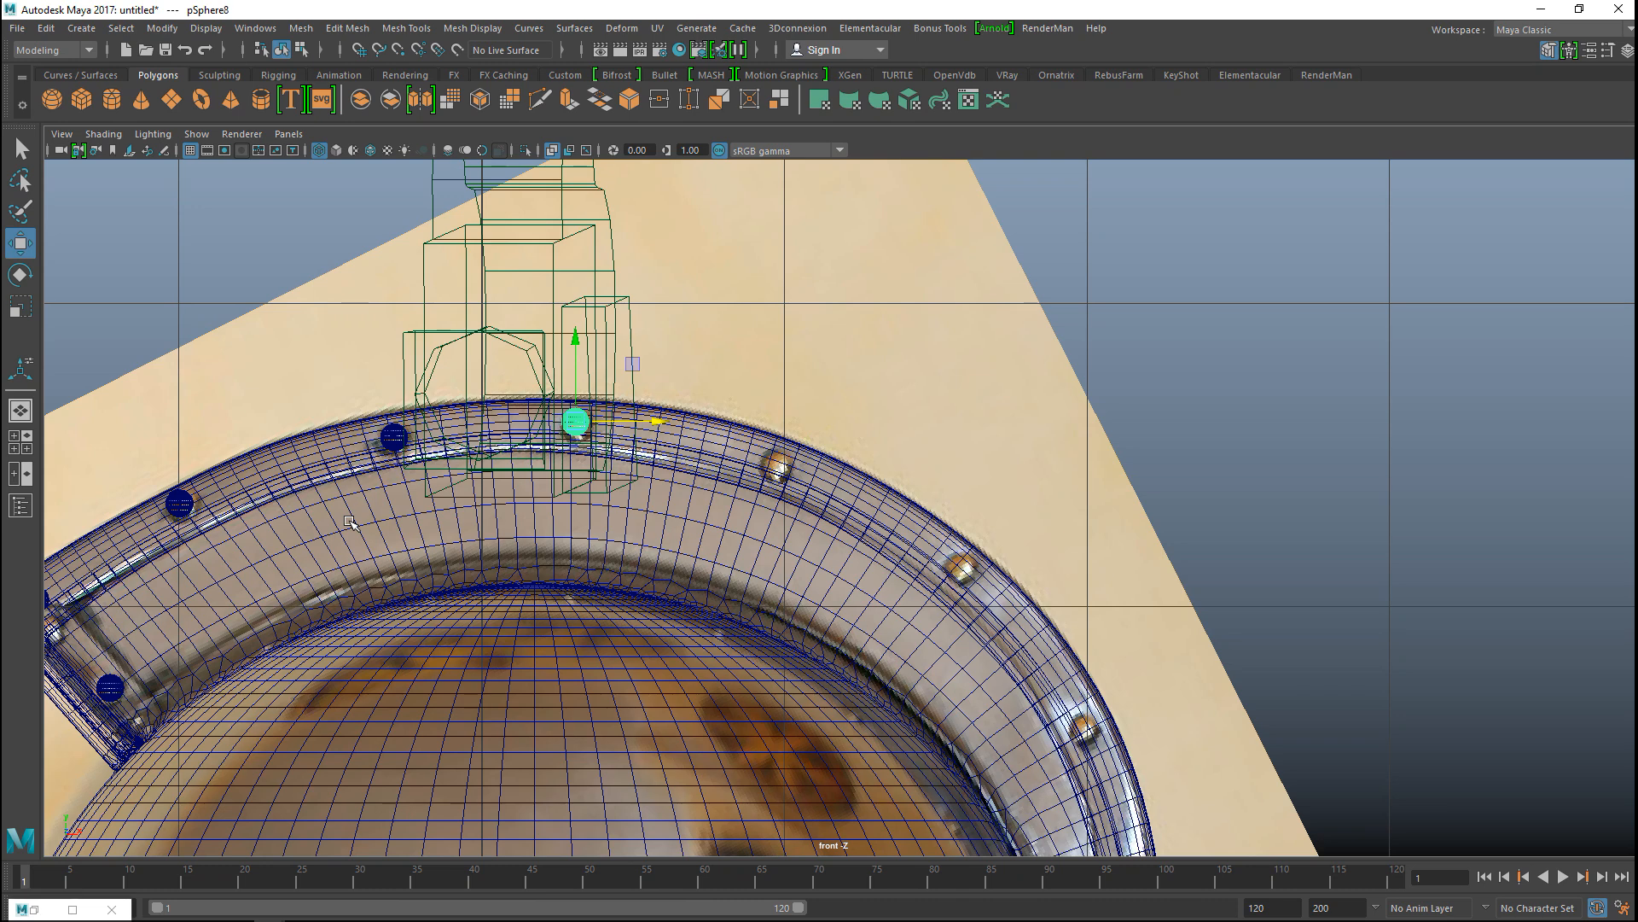
left_click_drag(660, 424, 862, 458)
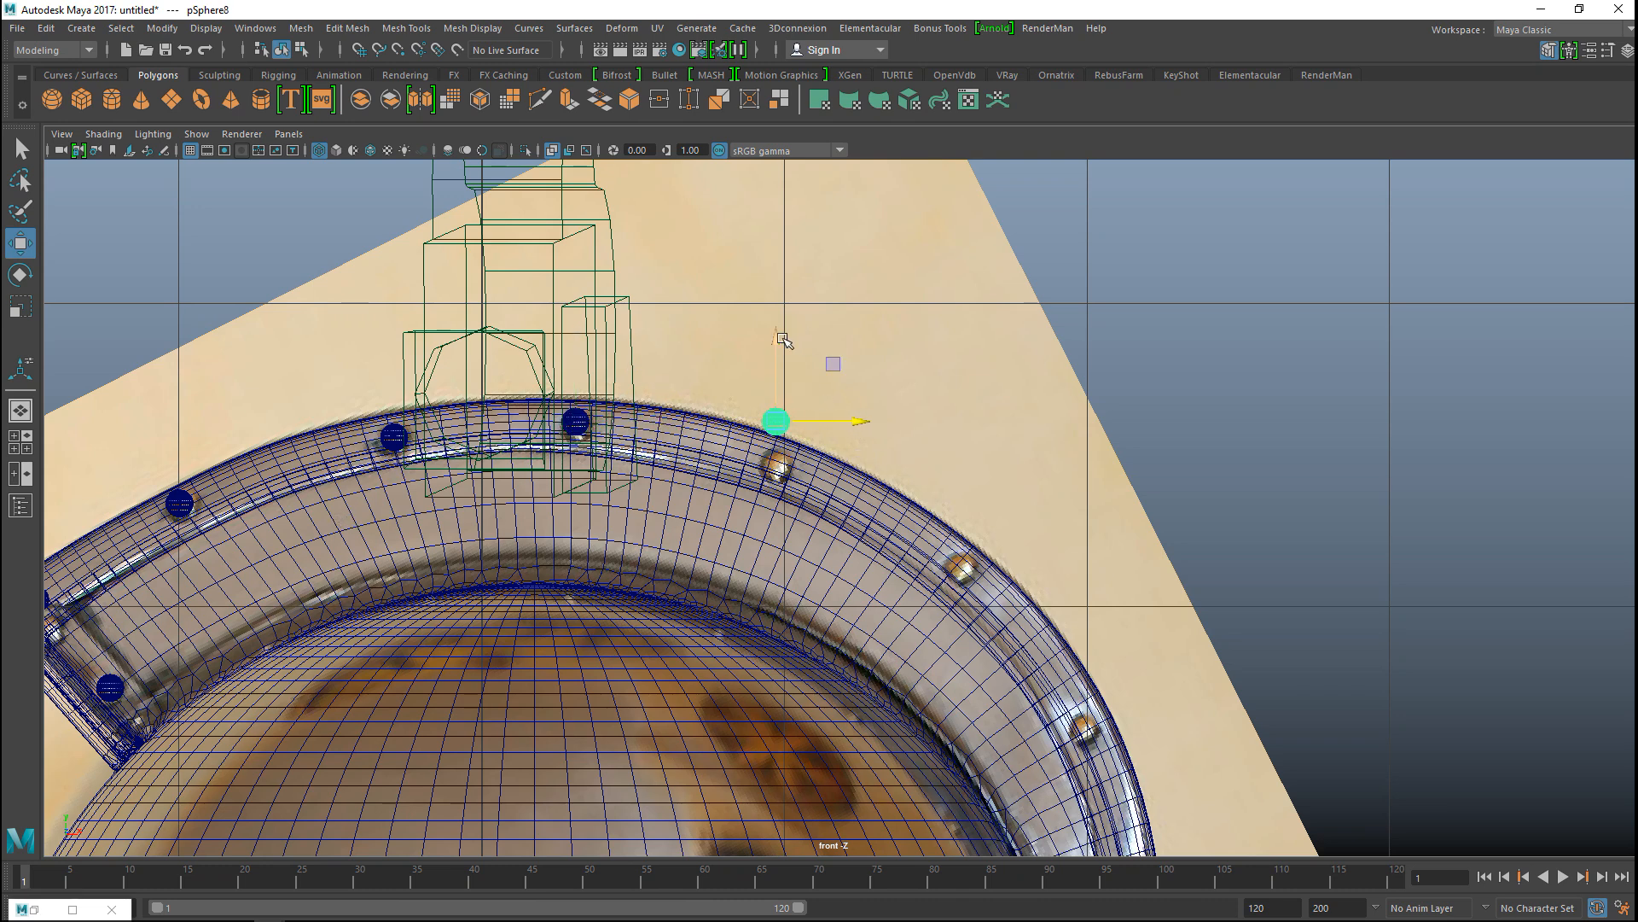
left_click_drag(779, 343, 794, 385)
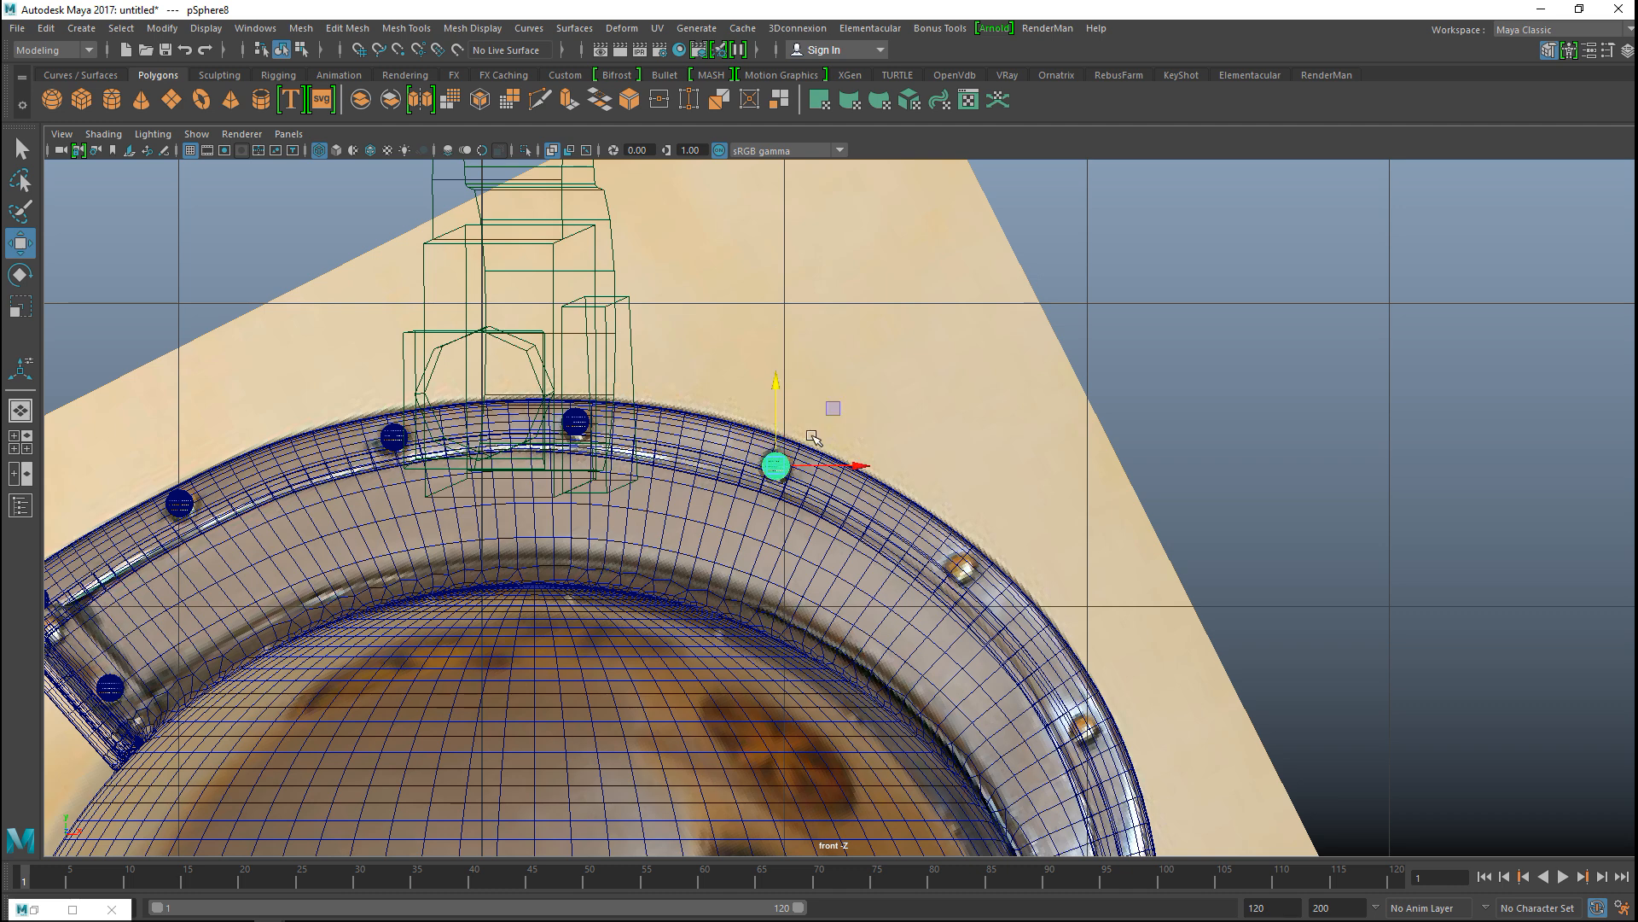
Step: Duplicate the rivet twice more, placing the copies on the next two reference rivets down the crest's rear rim
key("ctrl+d")
left_click_drag(863, 467, 1051, 514)
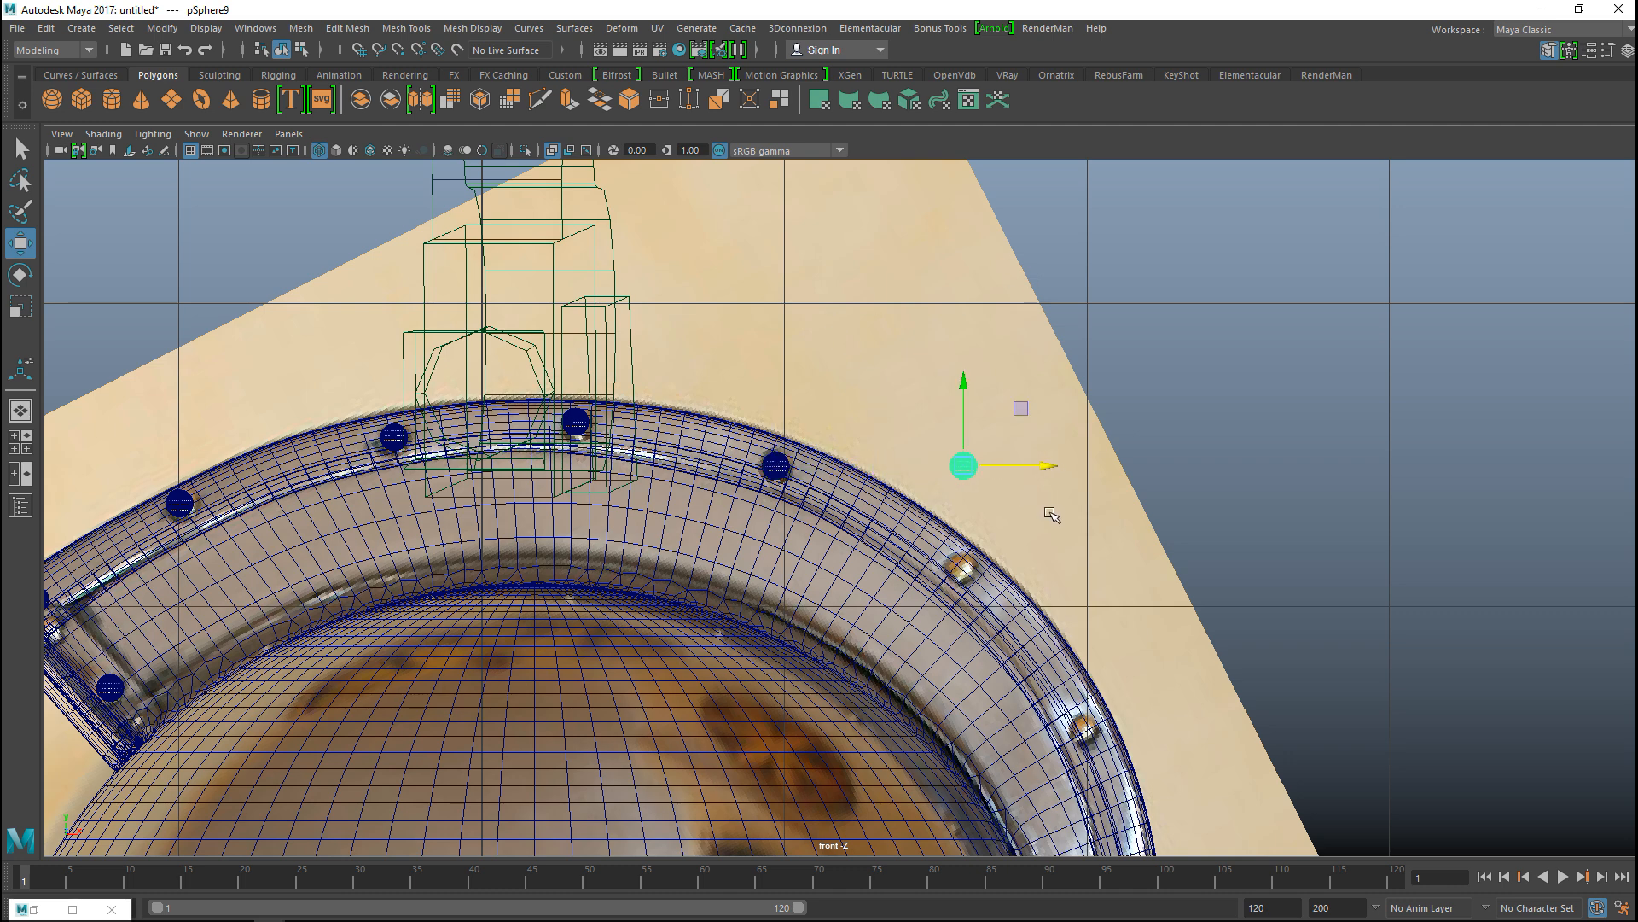
left_click_drag(970, 391, 974, 488)
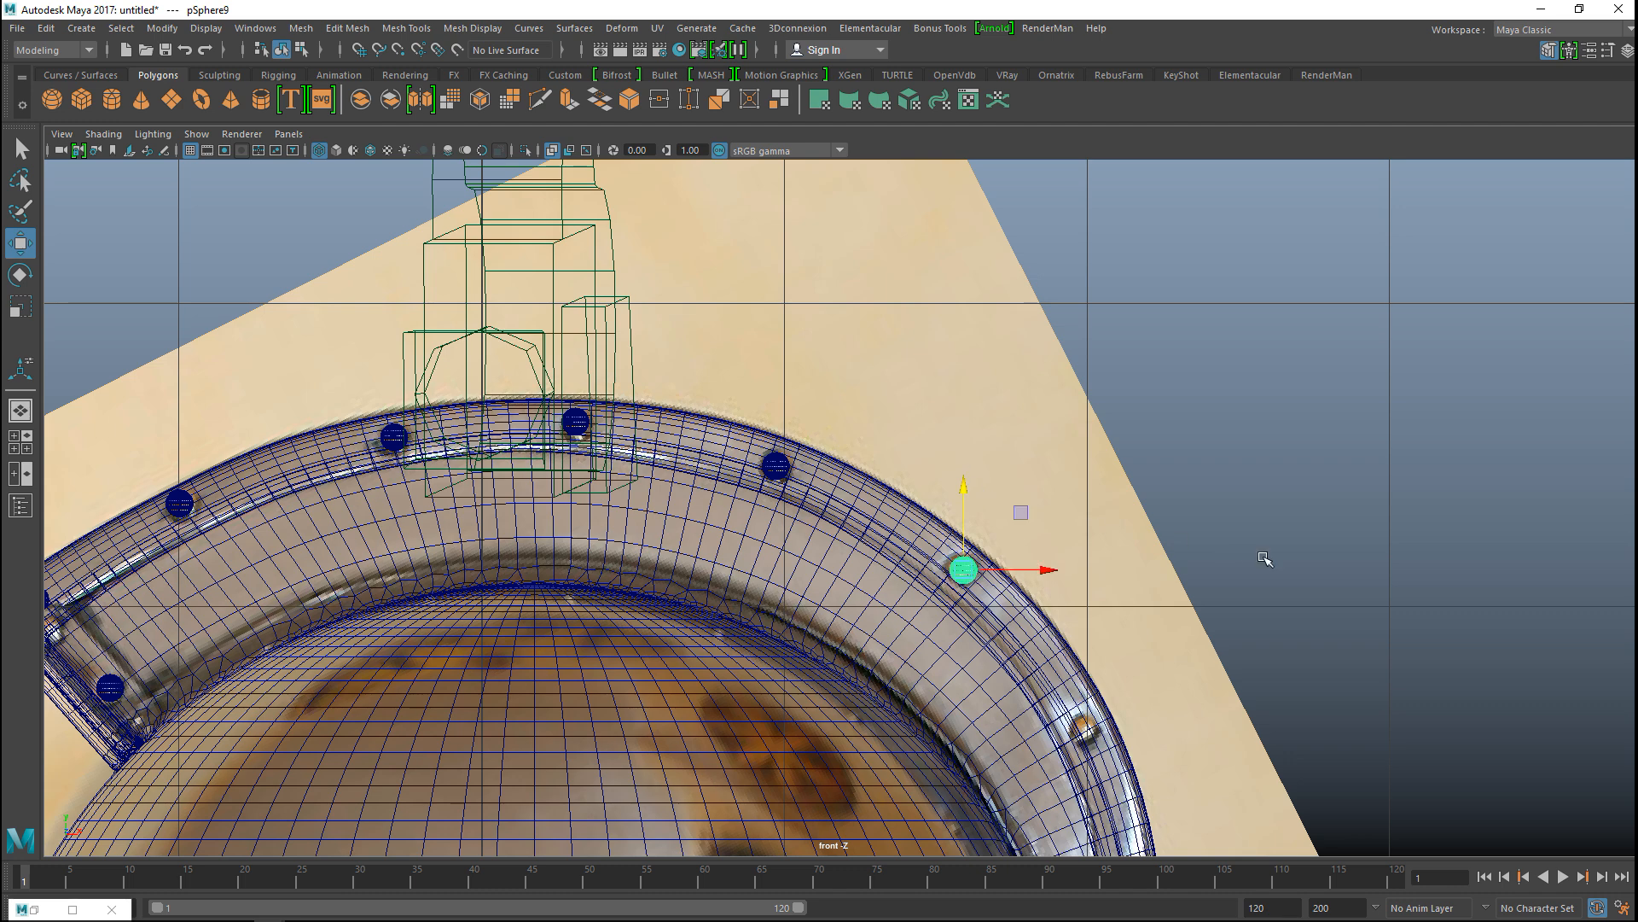
key("ctrl+d")
left_click_drag(1046, 583, 1177, 582)
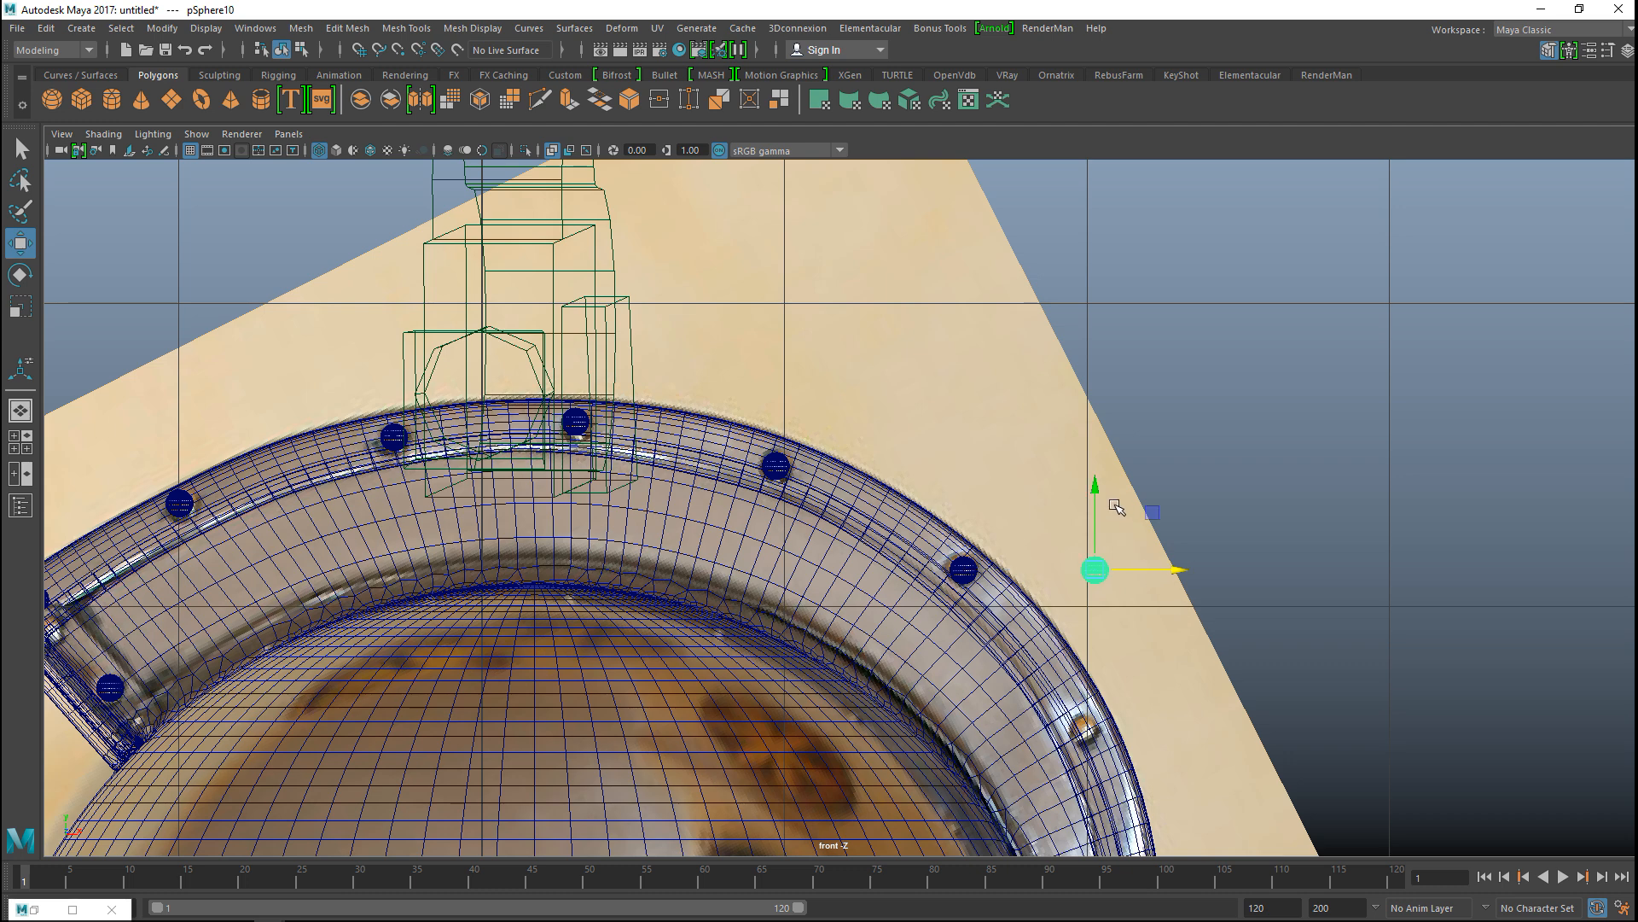
left_click_drag(1095, 494, 1109, 656)
left_click_drag(1174, 729, 1166, 727)
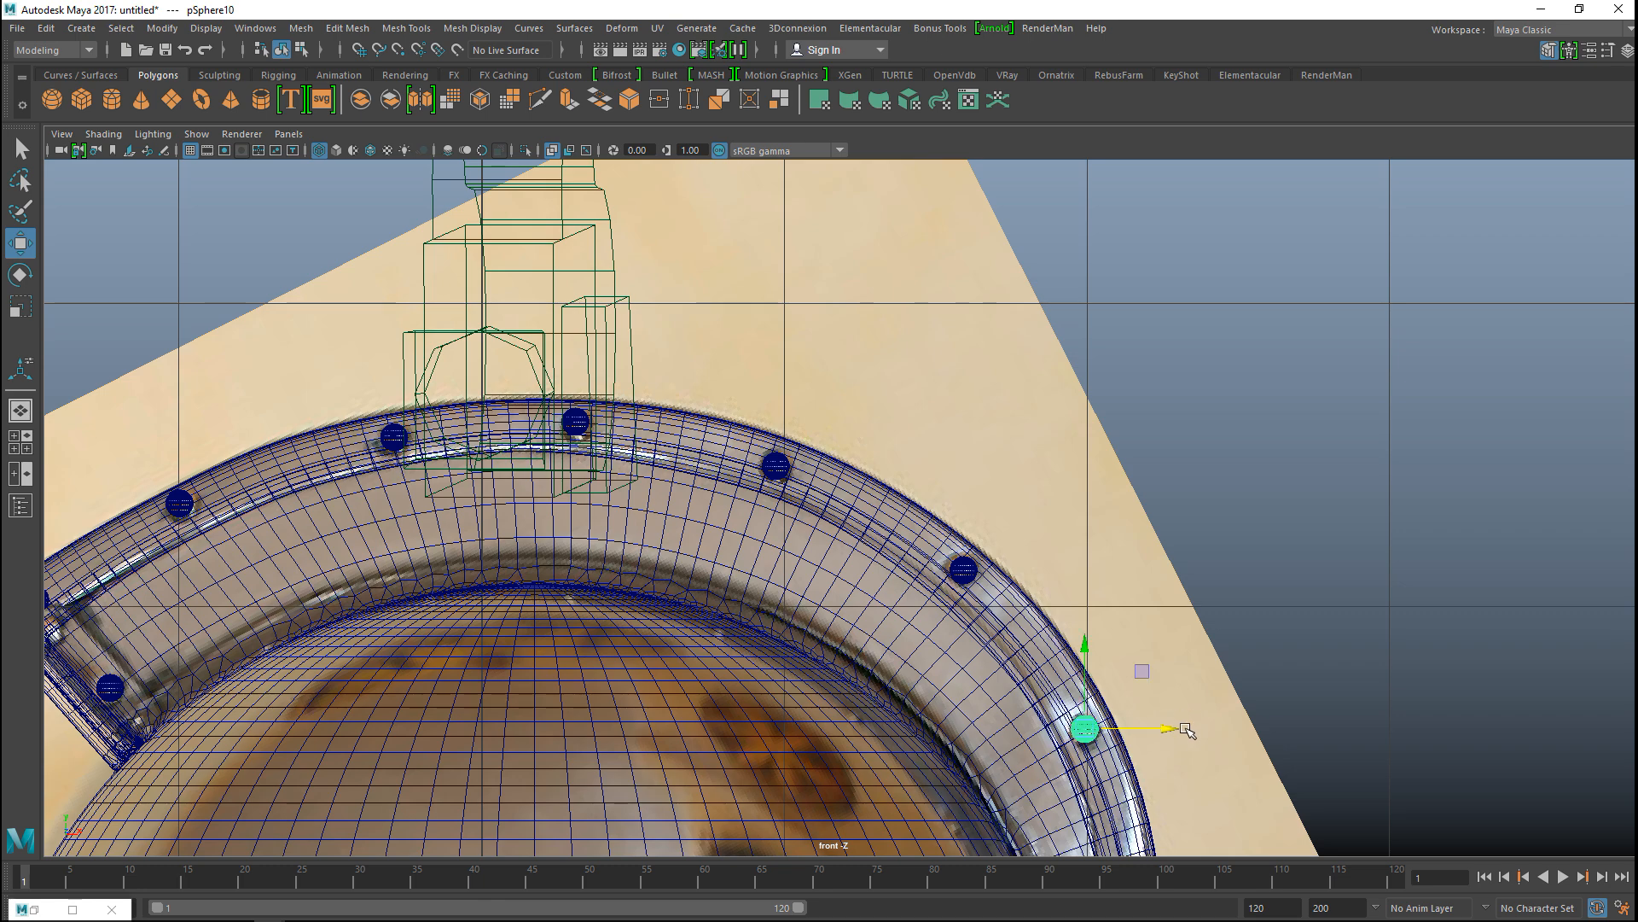
Step: Place another rivet copy on the lowest reference rivet at the crest's rear end and nudge it outward on the rim
scroll(1186, 730, "down", 3)
scroll(1037, 407, "up", 3)
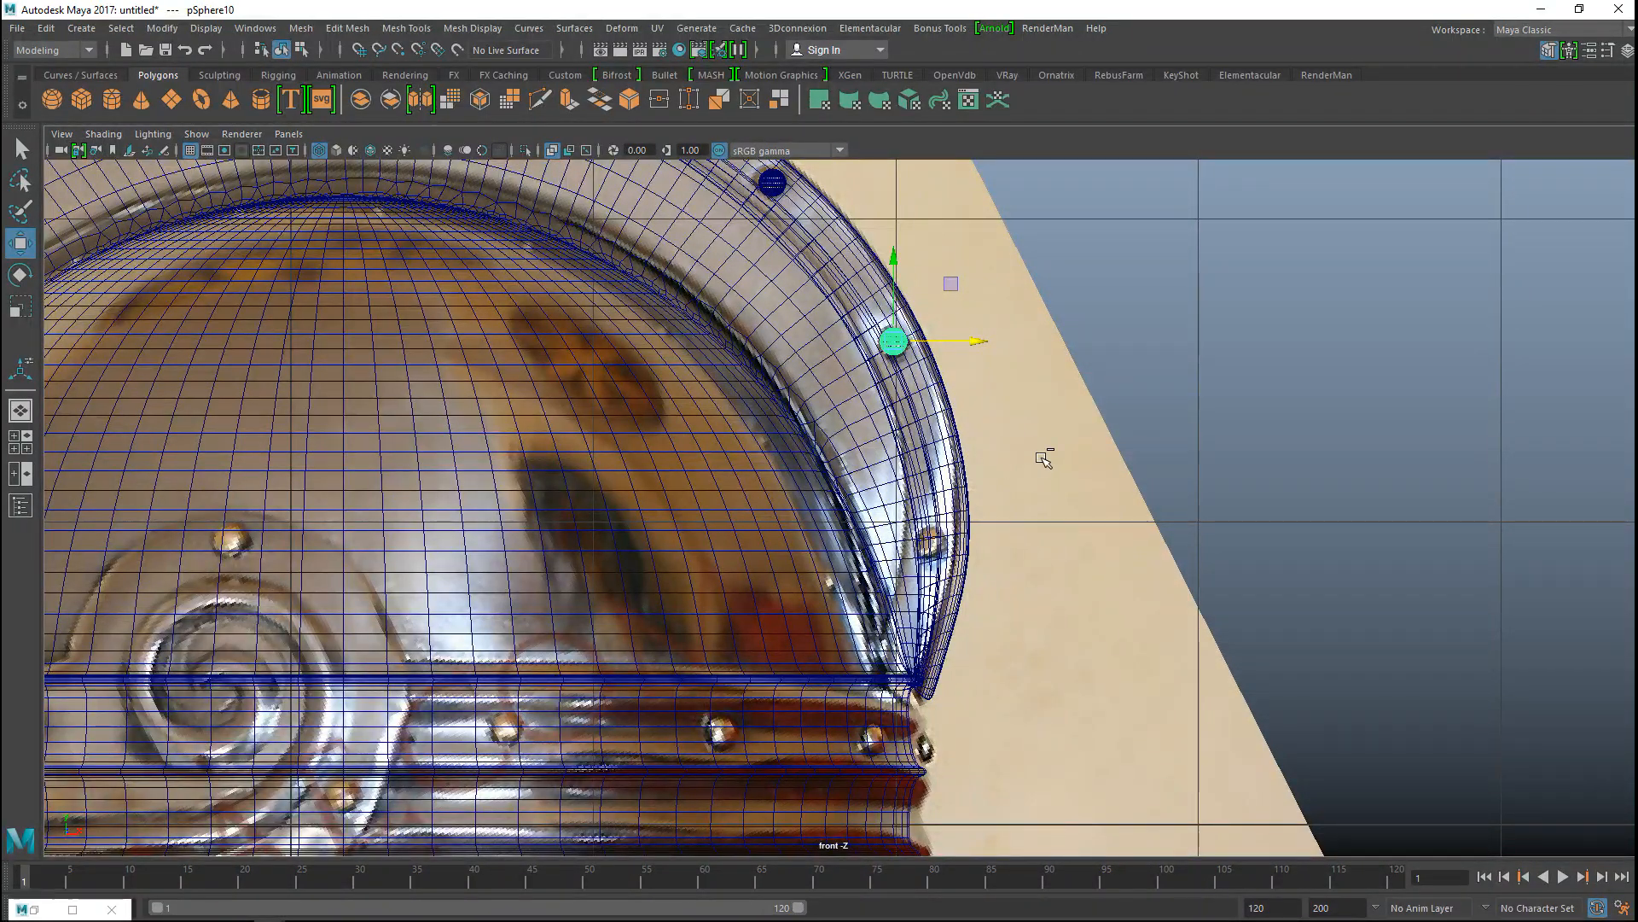
left_click_drag(897, 260, 947, 460)
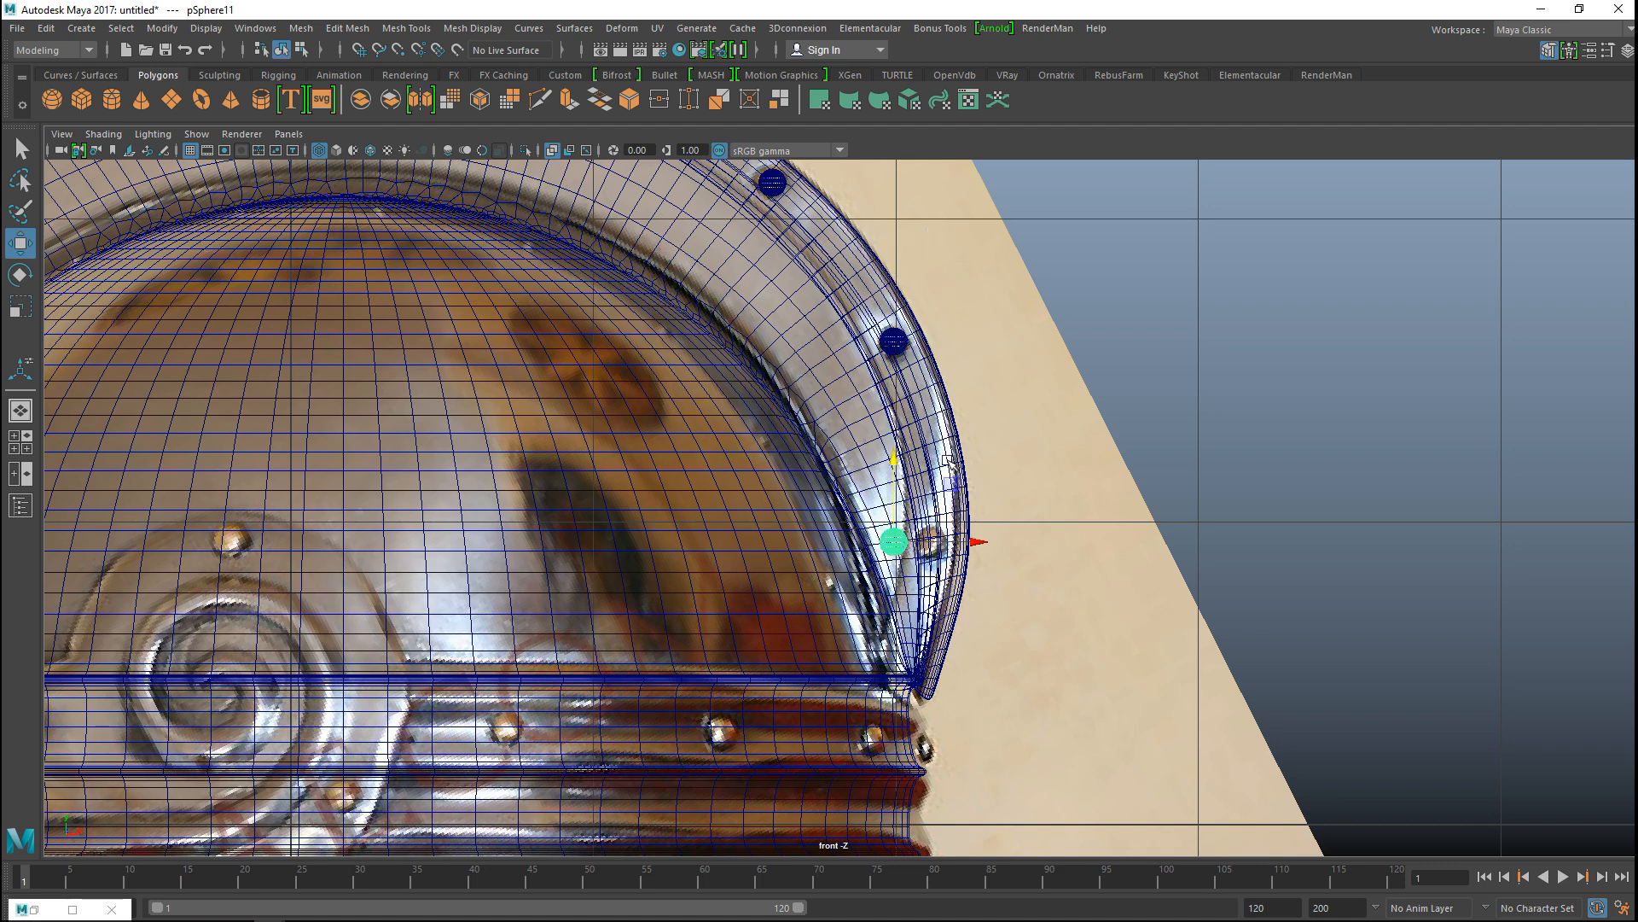
left_click_drag(981, 541, 1017, 546)
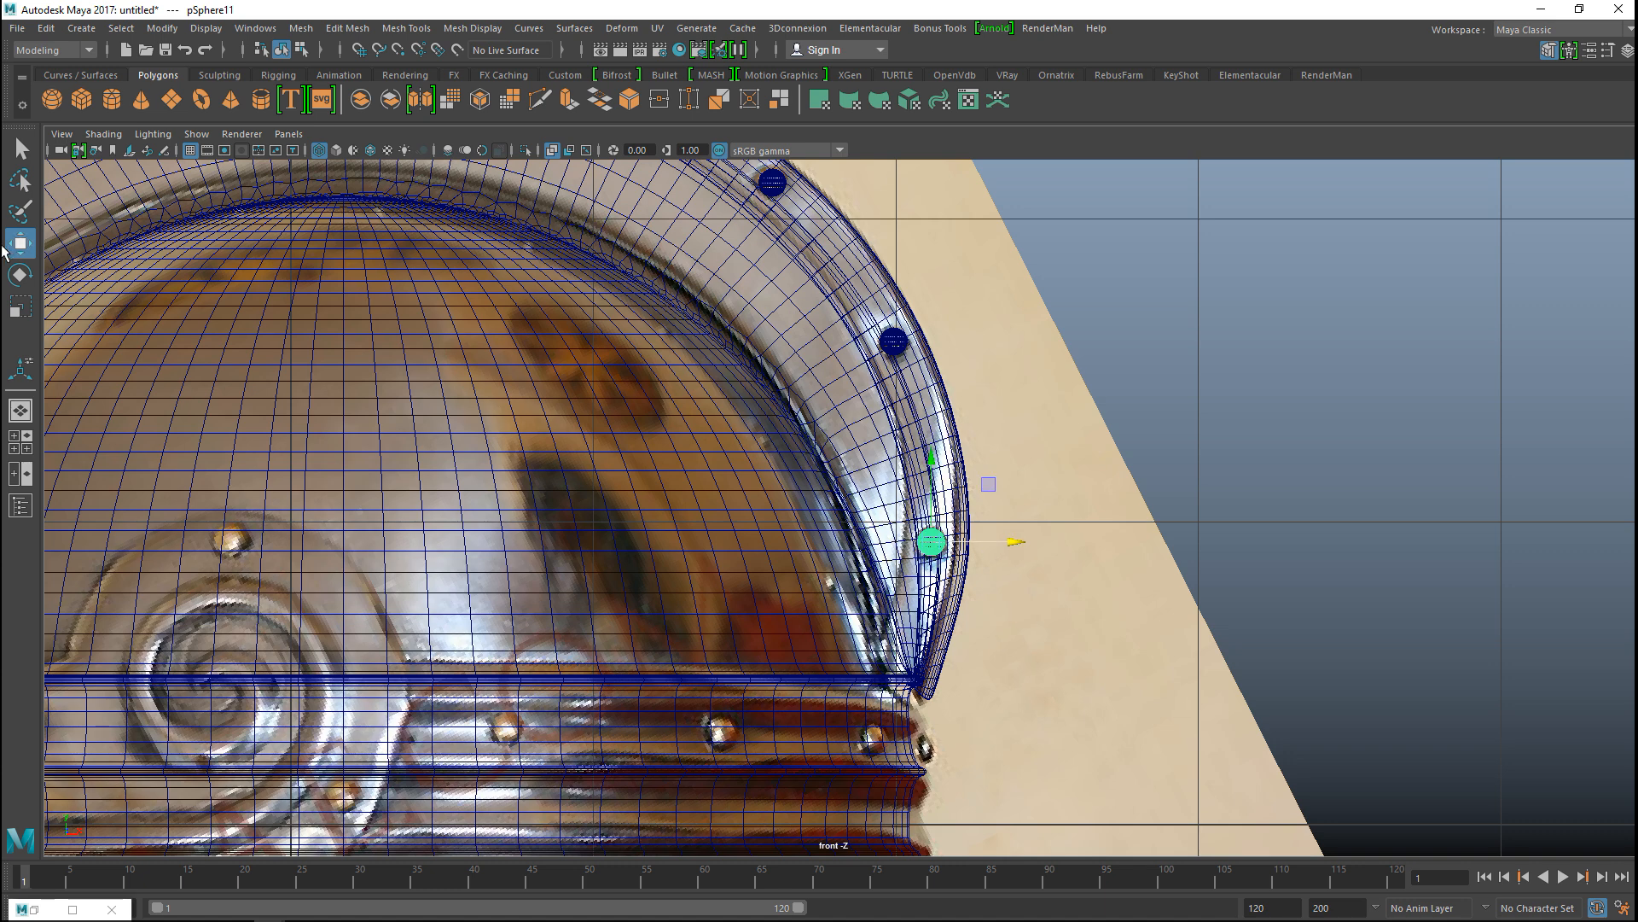
left_click(21, 442)
key("space")
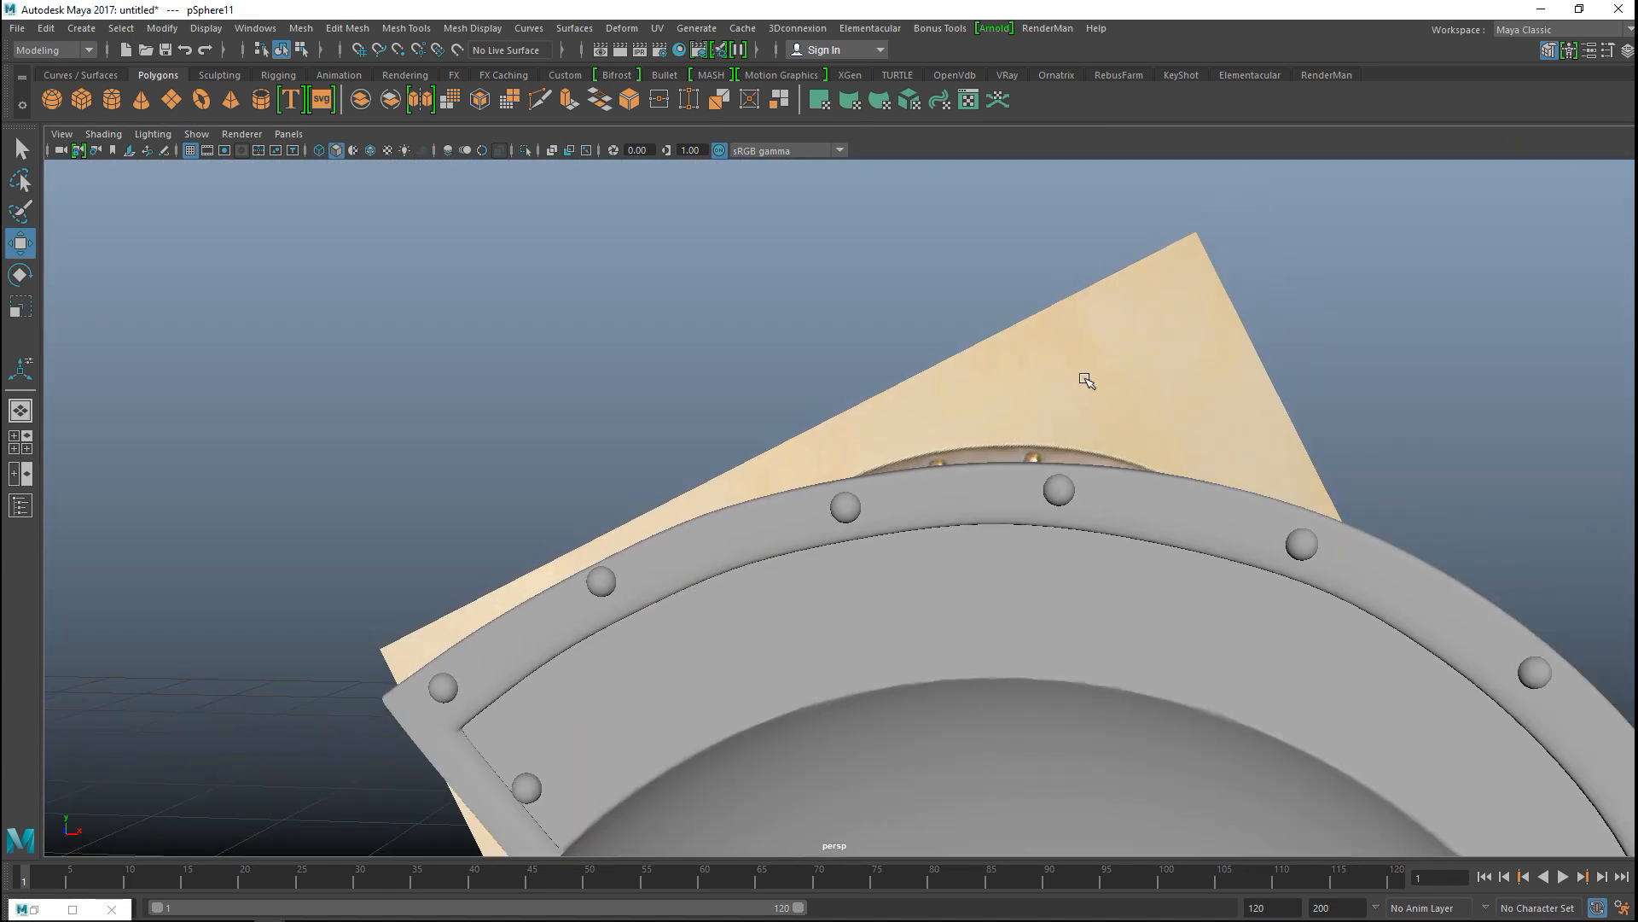
left_click_drag(1055, 626, 1048, 431, "alt")
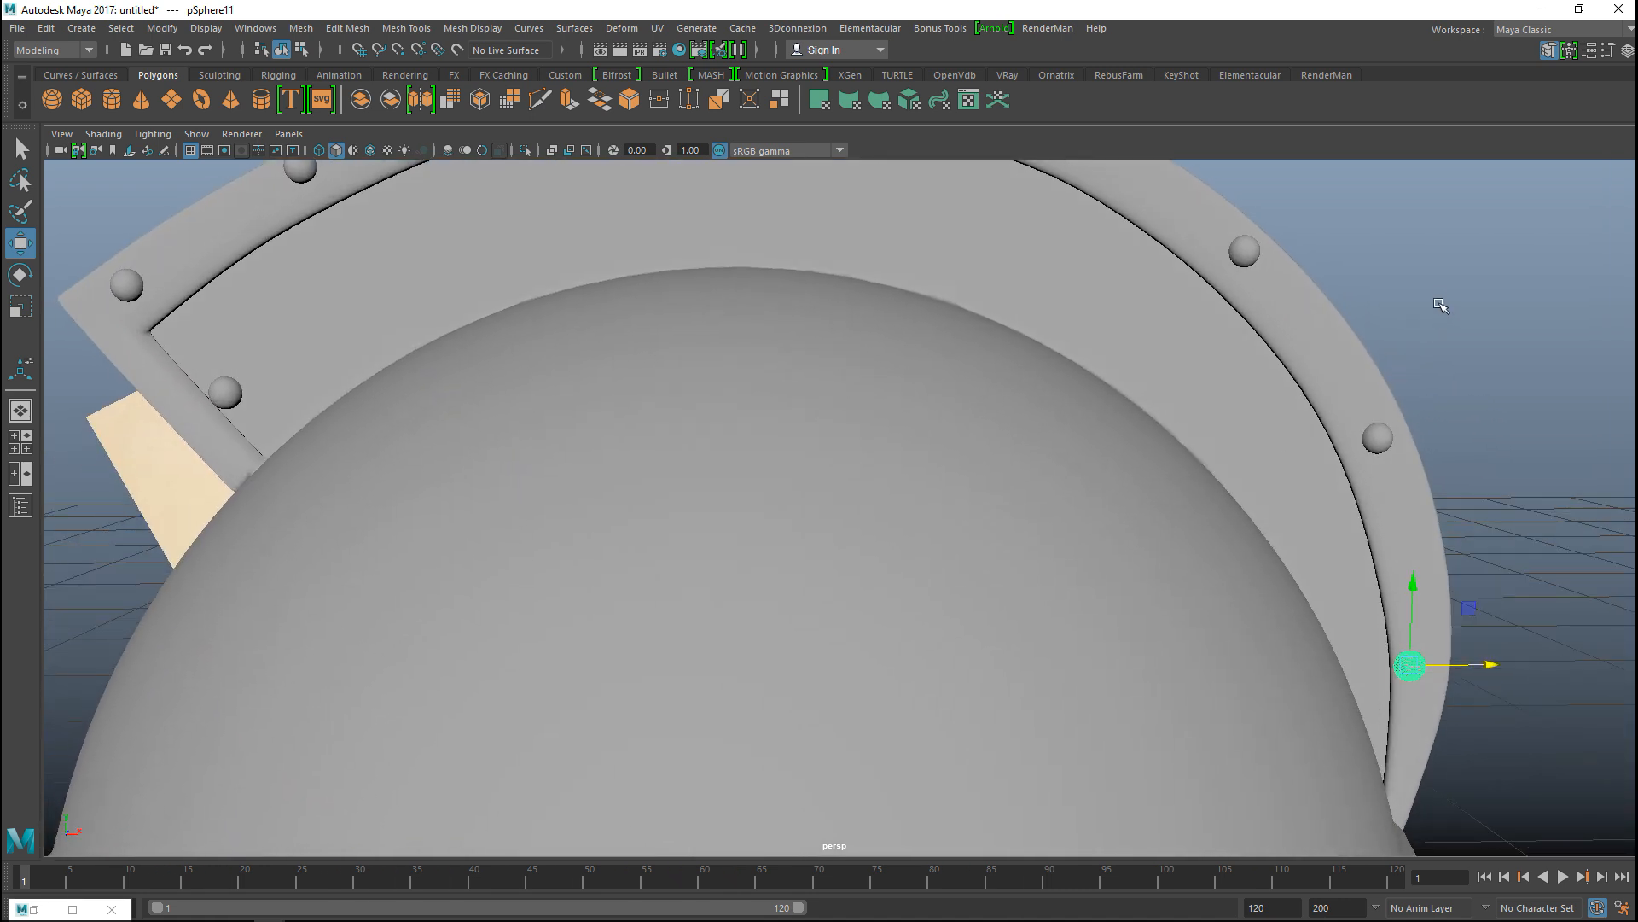
left_click_drag(1492, 665, 1509, 668)
Step: Move the lower rivet at the crest's front end off the recessed panel and onto the front border strip
middle_click_drag(909, 535, 1290, 593, "alt")
left_click(603, 454)
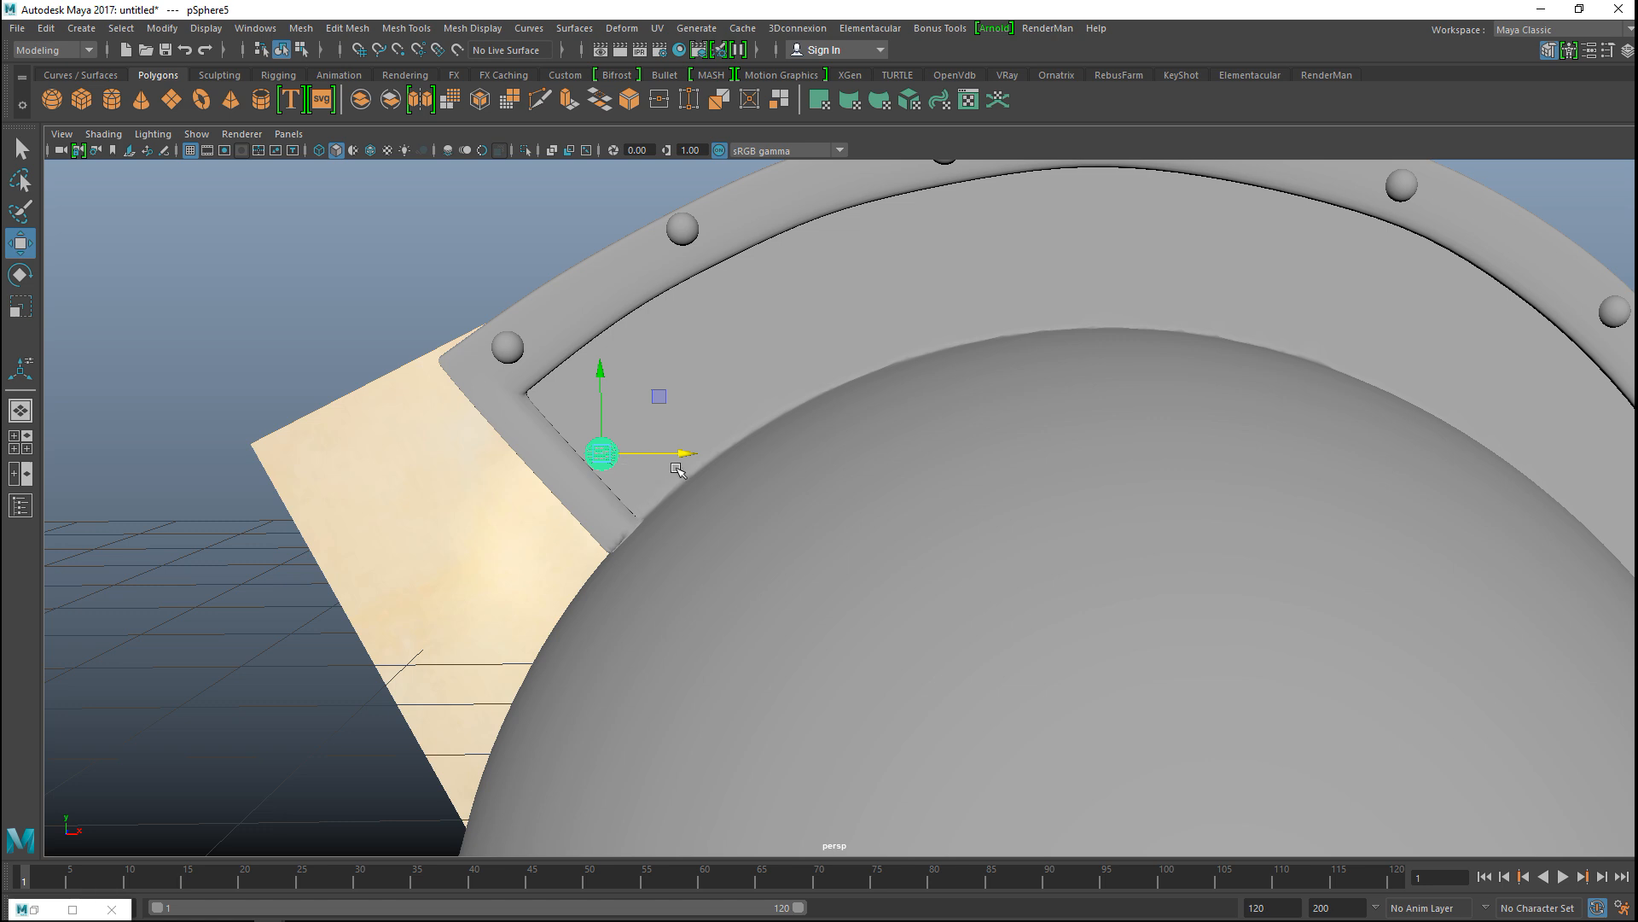
left_click_drag(684, 451, 628, 462)
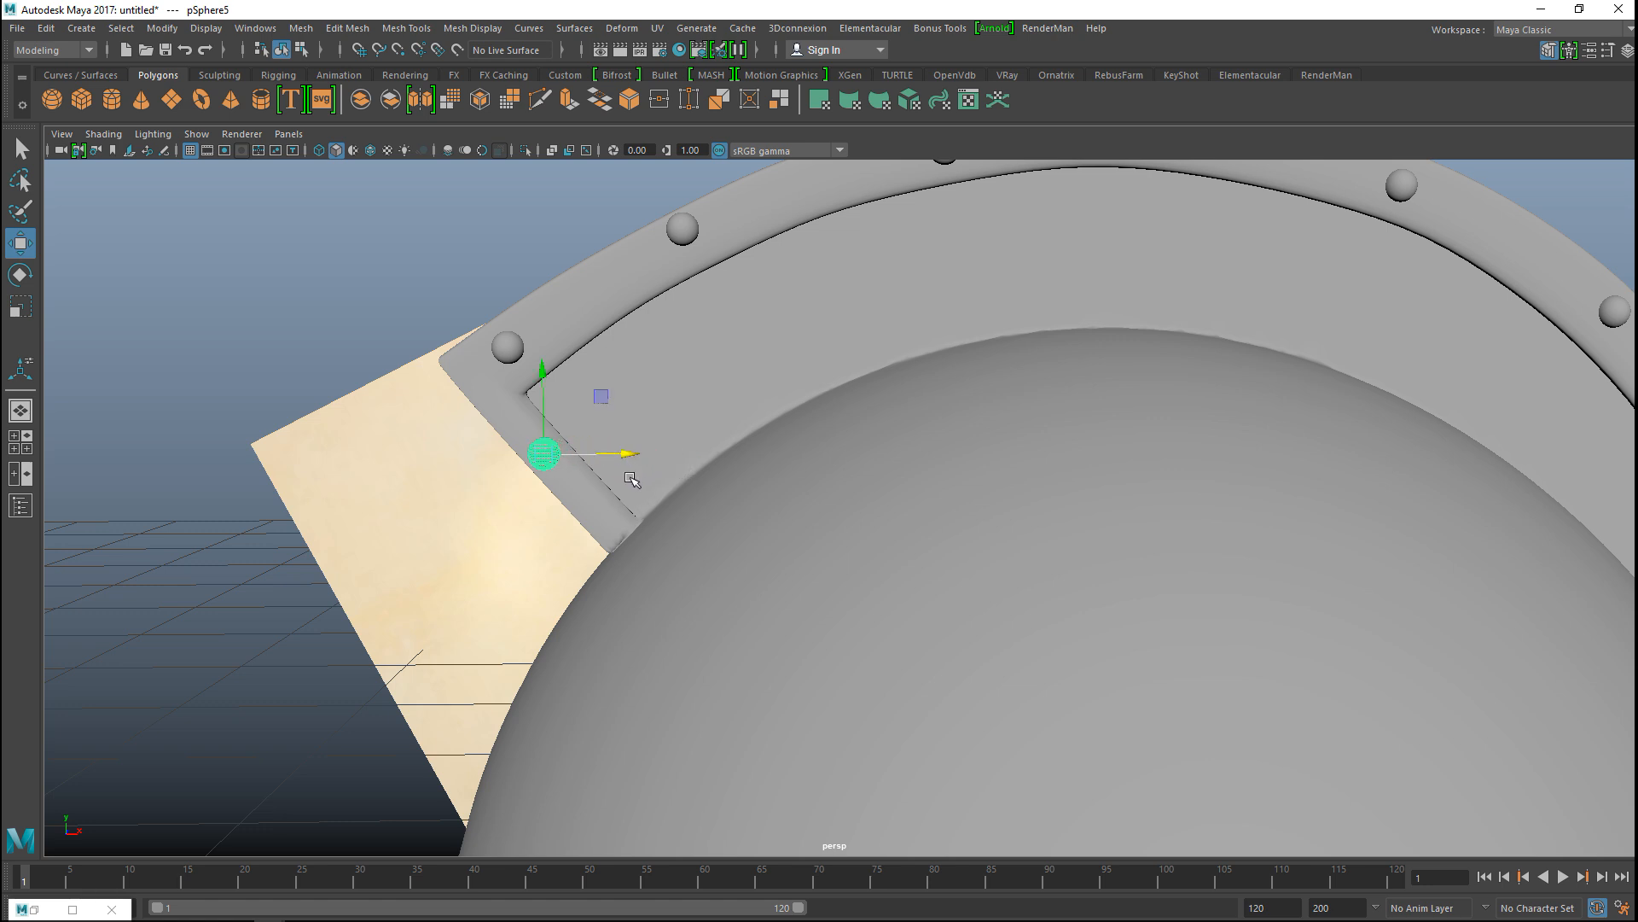
left_click_drag(530, 383, 533, 425)
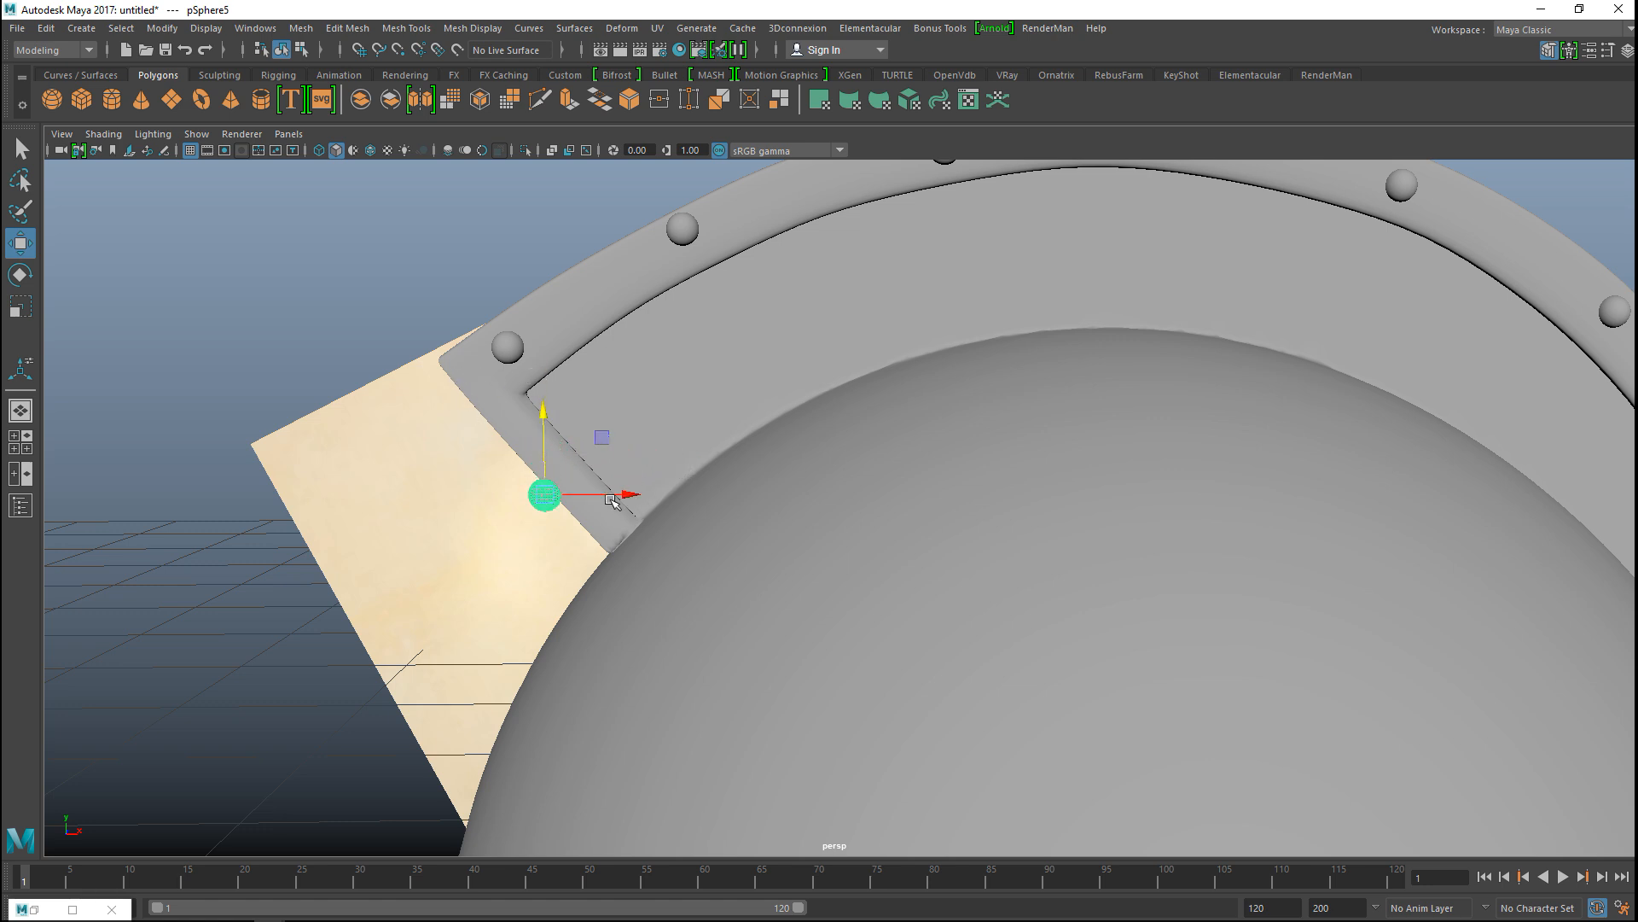
left_click_drag(633, 499, 666, 496)
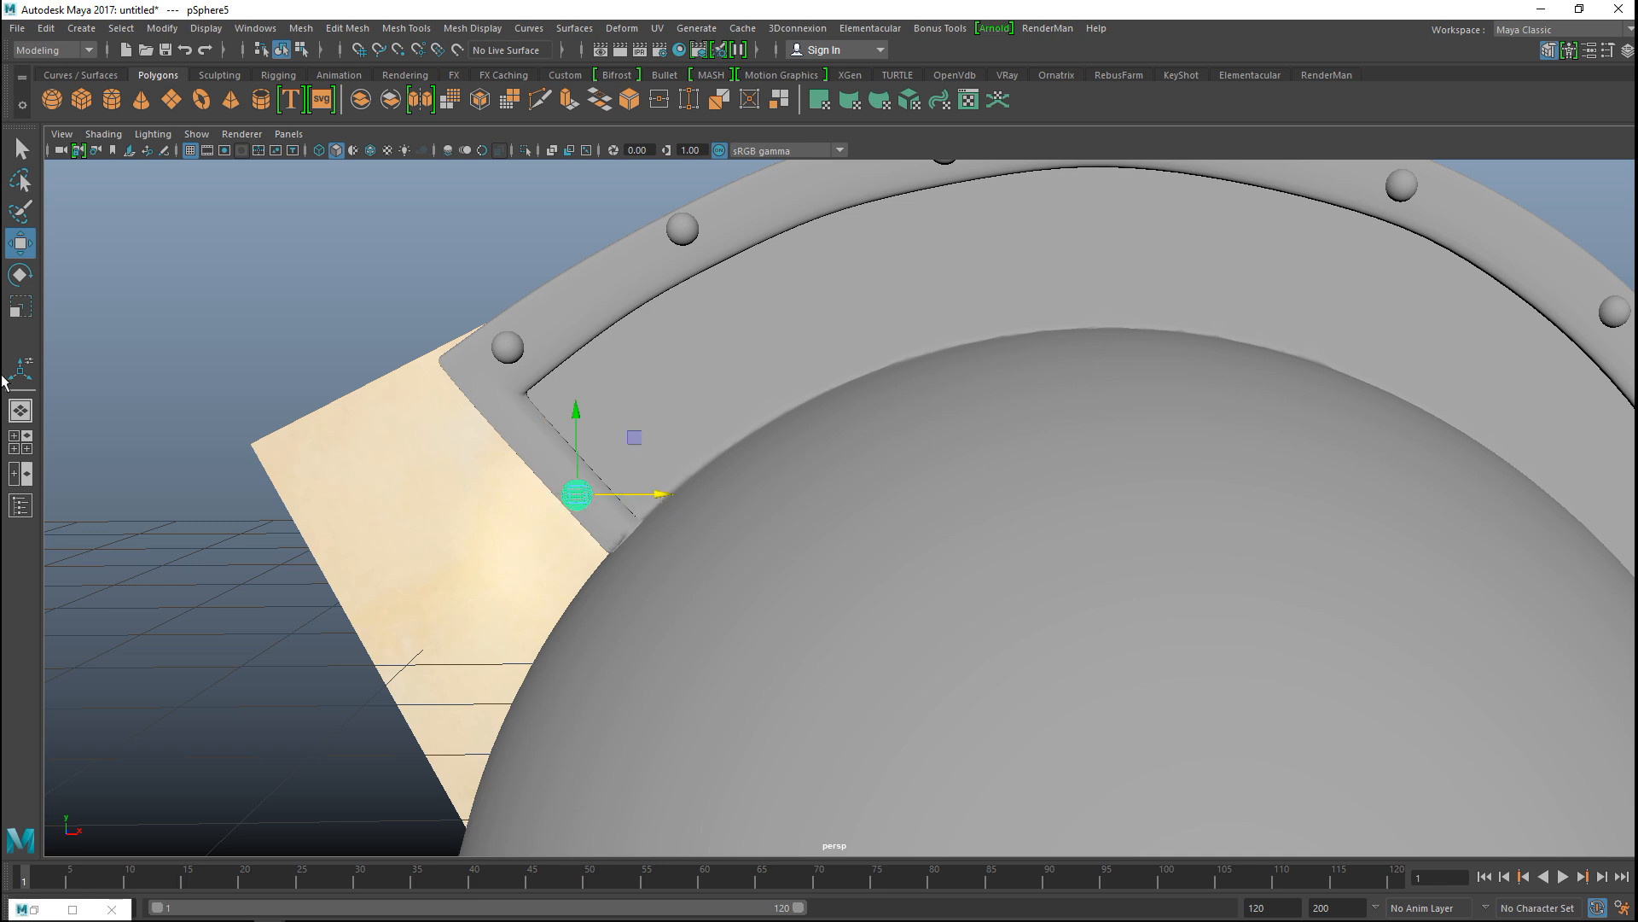
Step: Scale down the lower rivet on the crest's front border slightly, using the front reference view
left_click(31, 438)
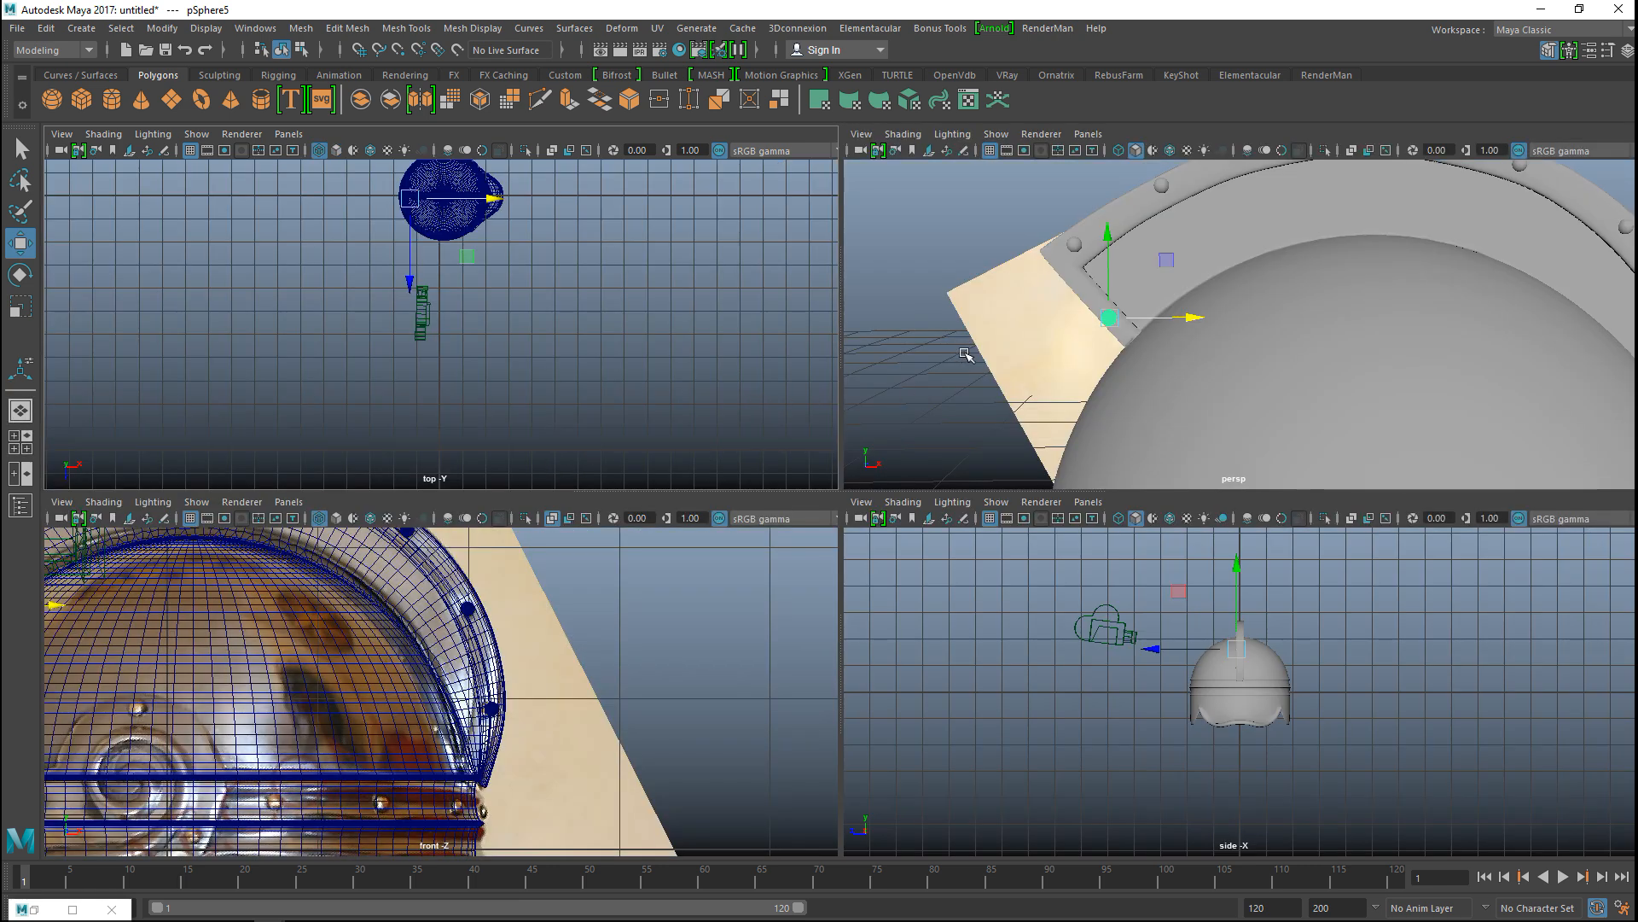
key("space")
left_click_drag(721, 446, 692, 519, "alt")
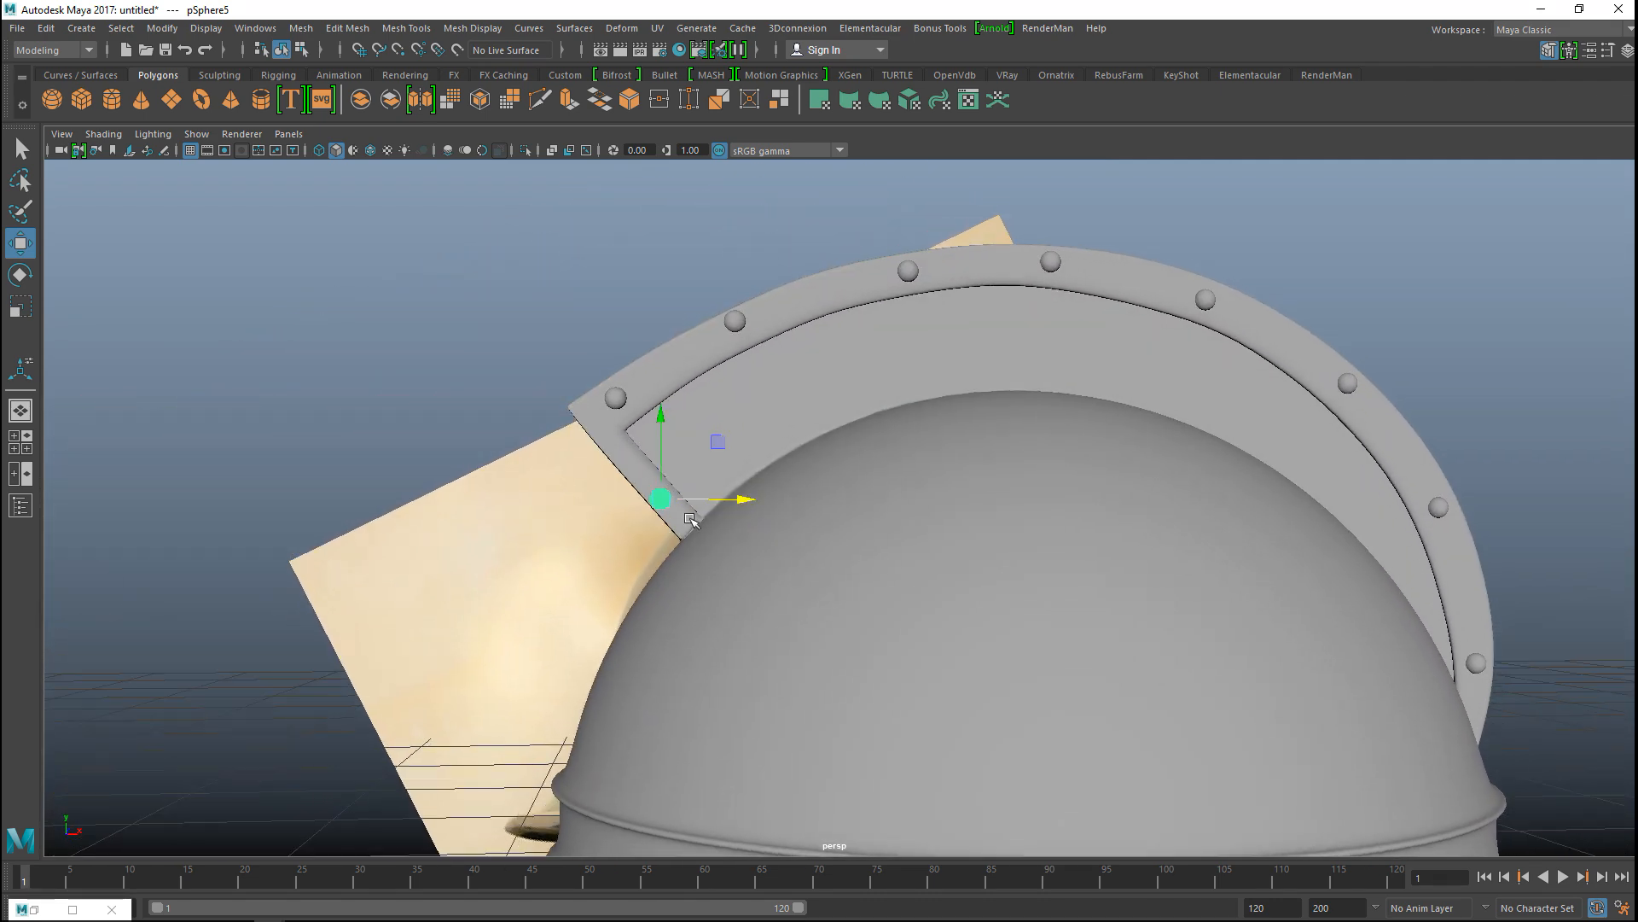
scroll(691, 519, "up", 4)
left_click(27, 448)
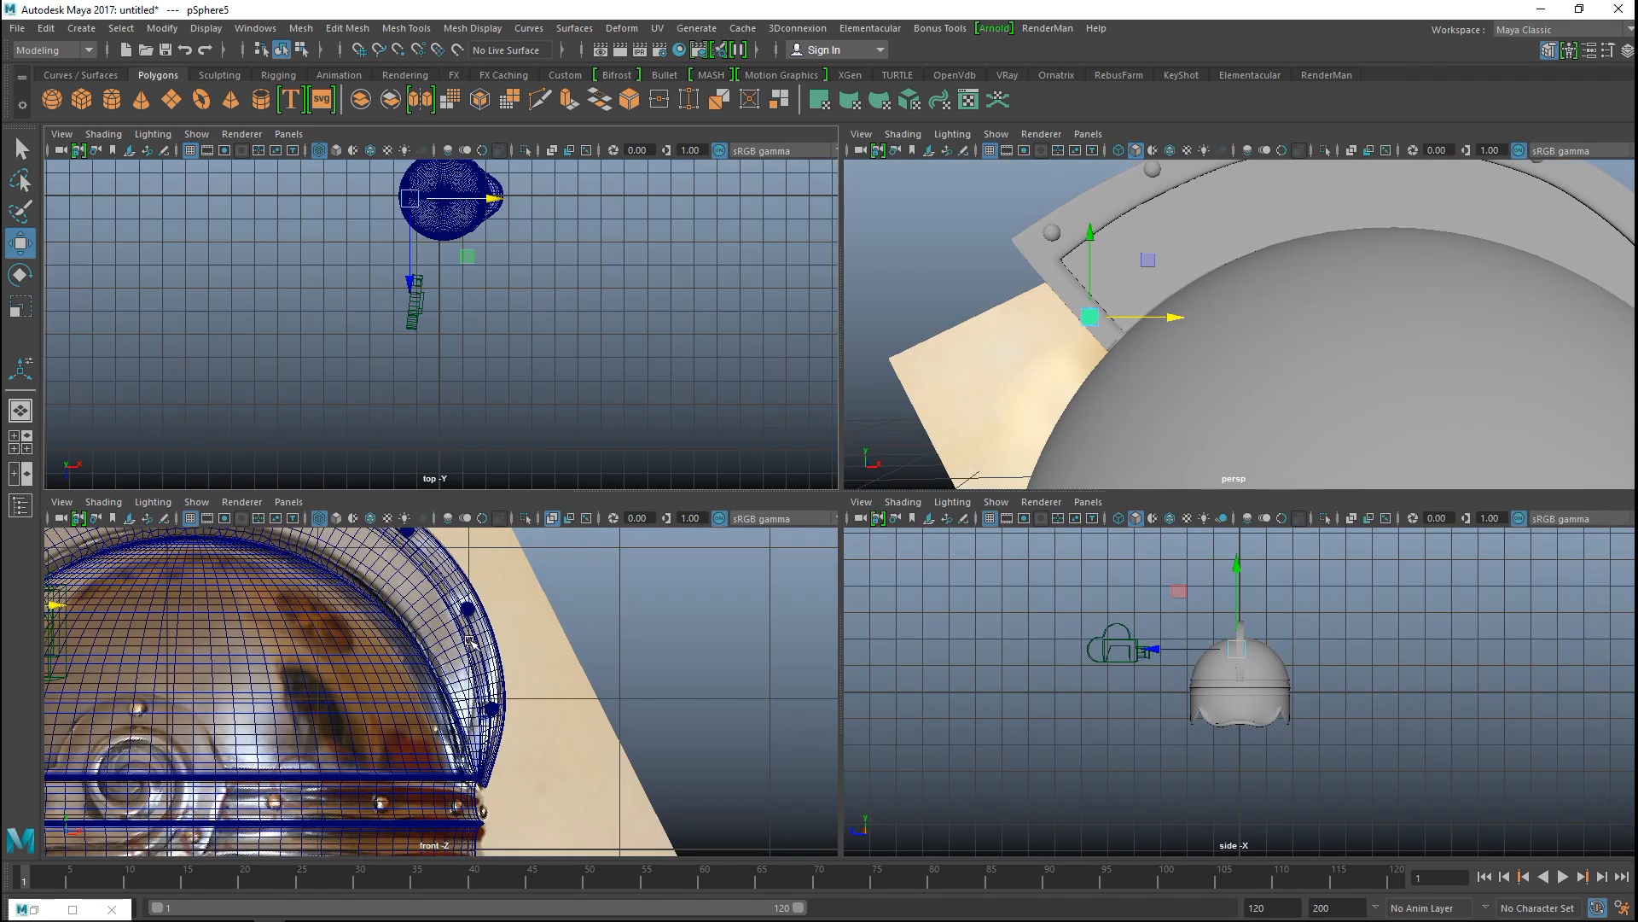
key("space")
scroll(860, 639, "up", 3)
middle_click_drag(593, 587, 1082, 639, "alt")
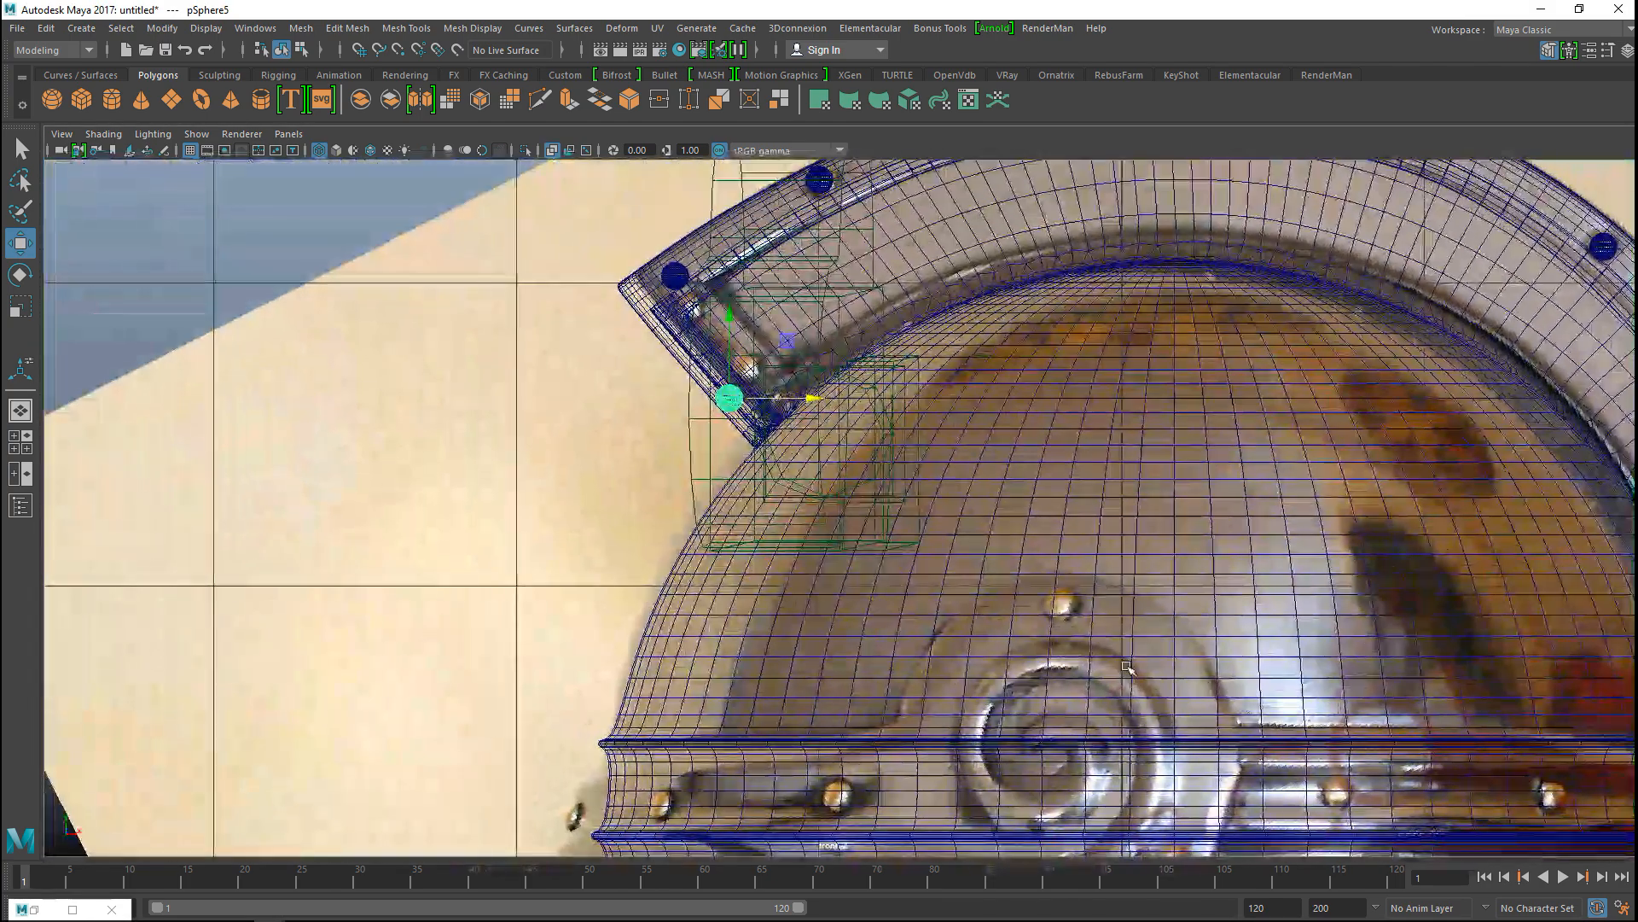
scroll(1082, 623, "up", 5)
middle_click_drag(752, 434, 834, 630, "alt")
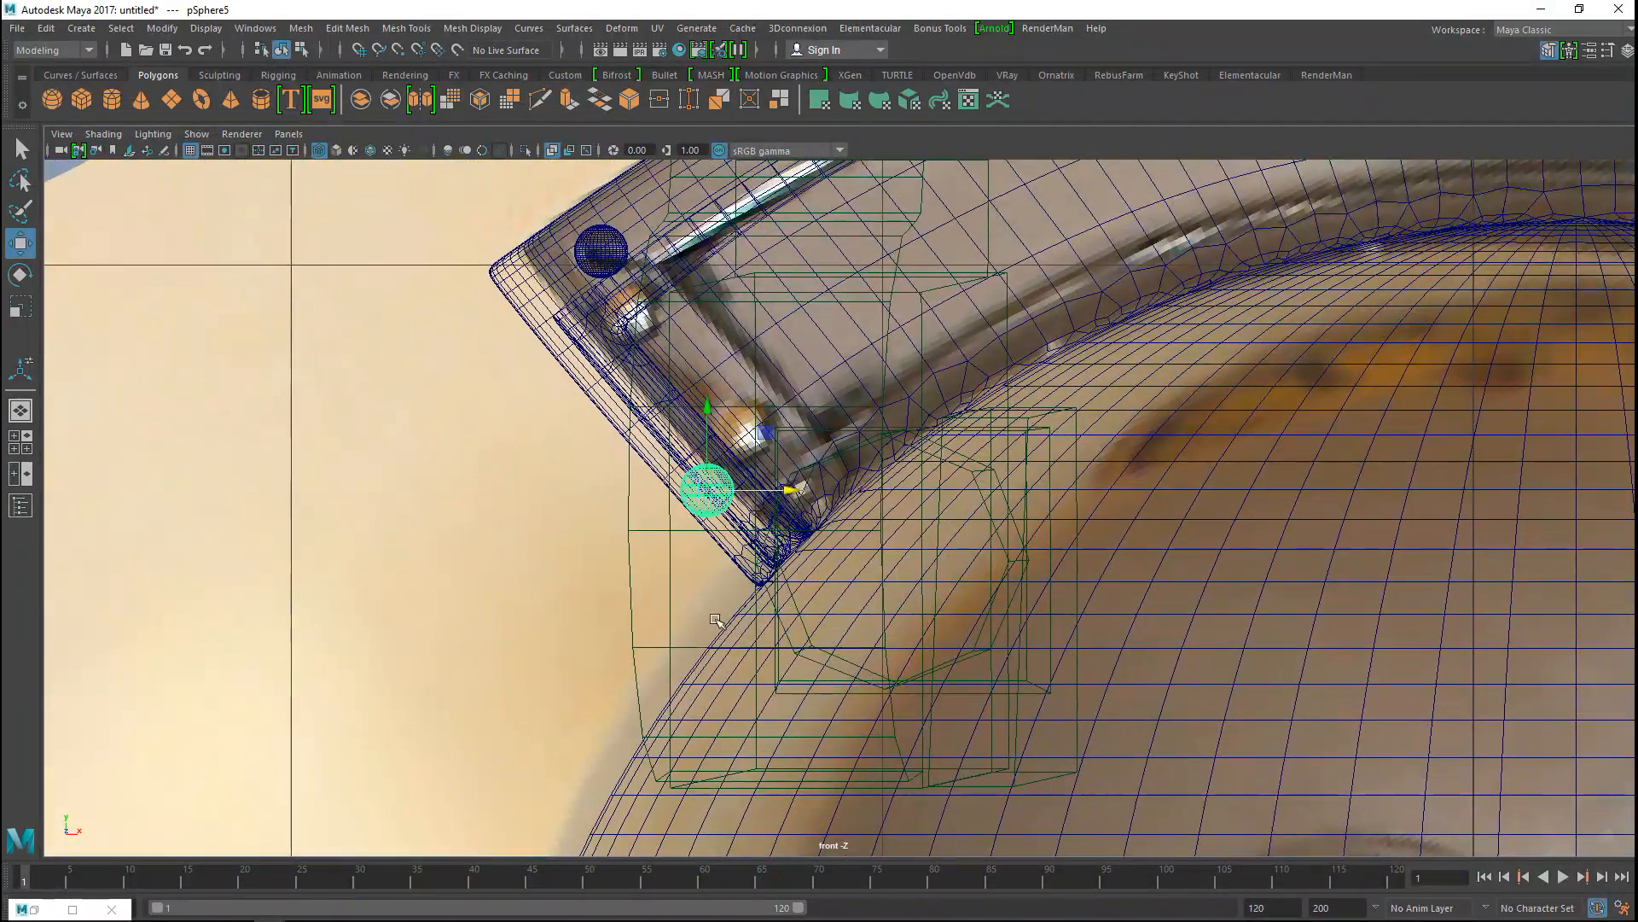
key("r")
left_click_drag(707, 492, 800, 490)
key("w")
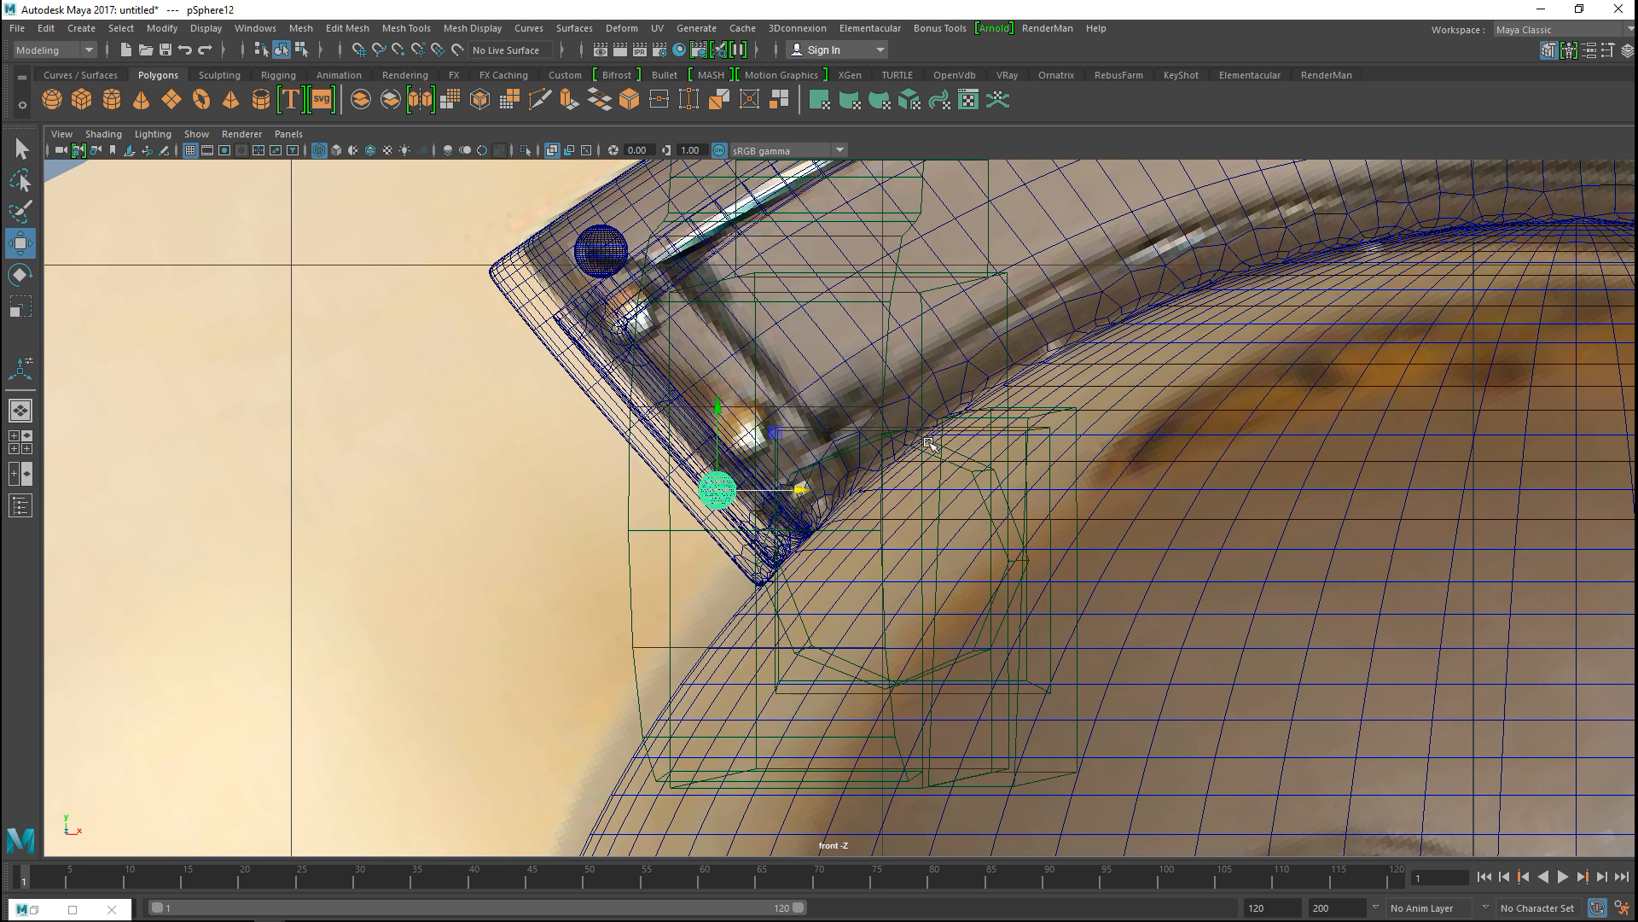
Step: Duplicate the smaller rivet and place the copy on the front border just below the upper corner rivet
key("ctrl+d")
left_click_drag(718, 410, 745, 226)
left_click_drag(801, 306, 660, 333)
left_click_drag(584, 218, 585, 275)
left_click_drag(650, 370, 682, 373)
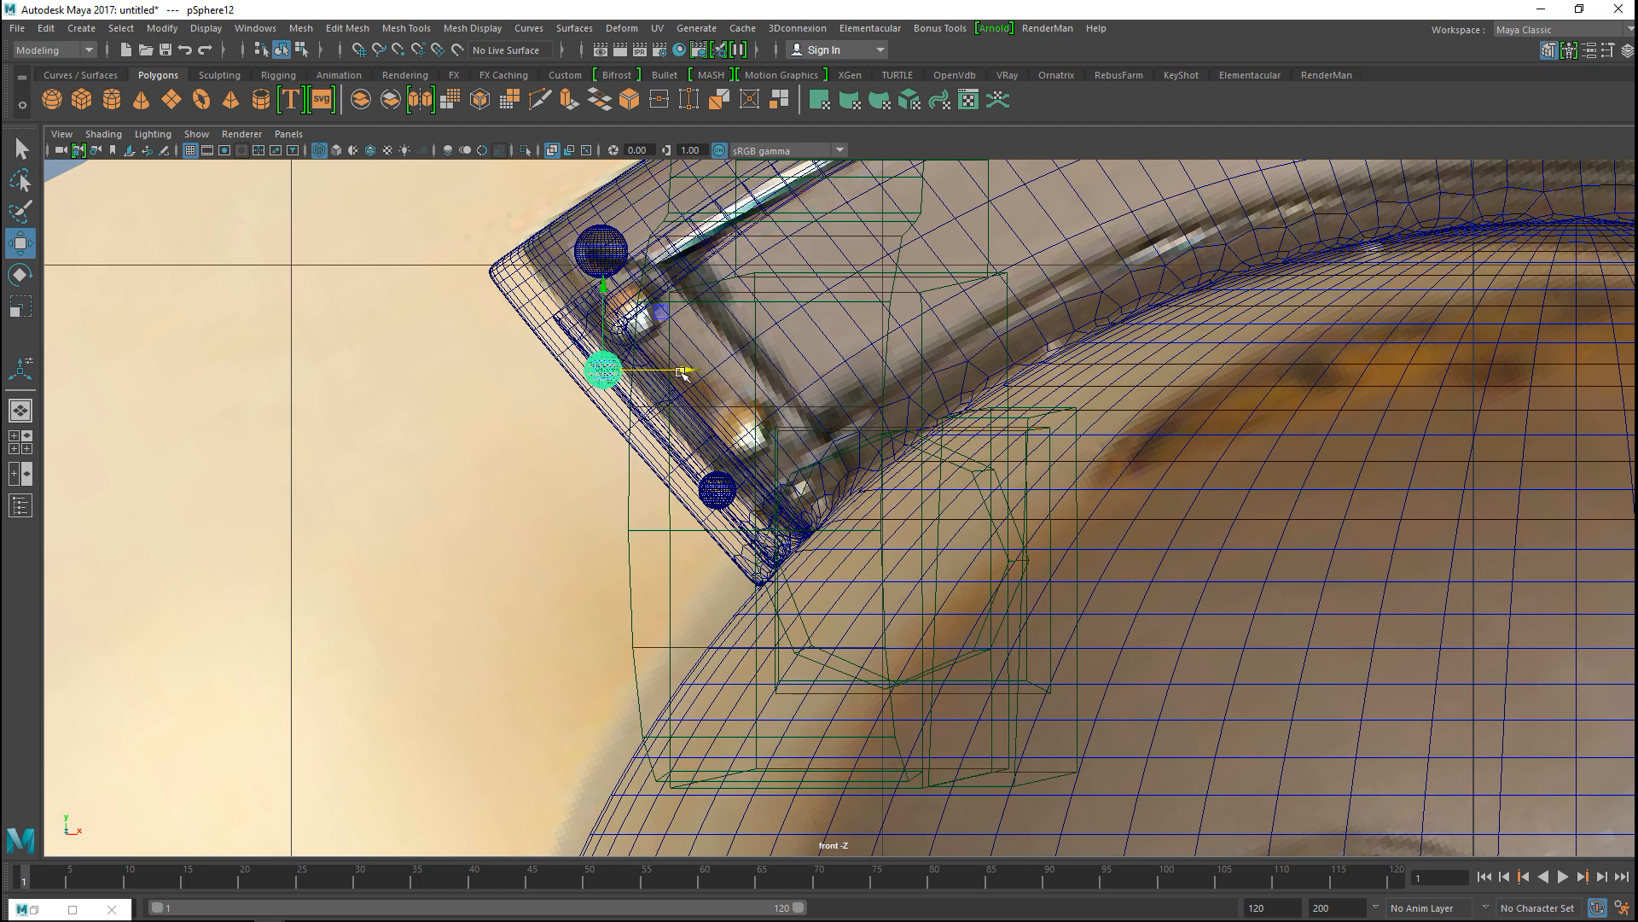
Step: Compare the crest's front-end rivets with the reference image and examine the whole helmet in perspective
left_click(20, 441)
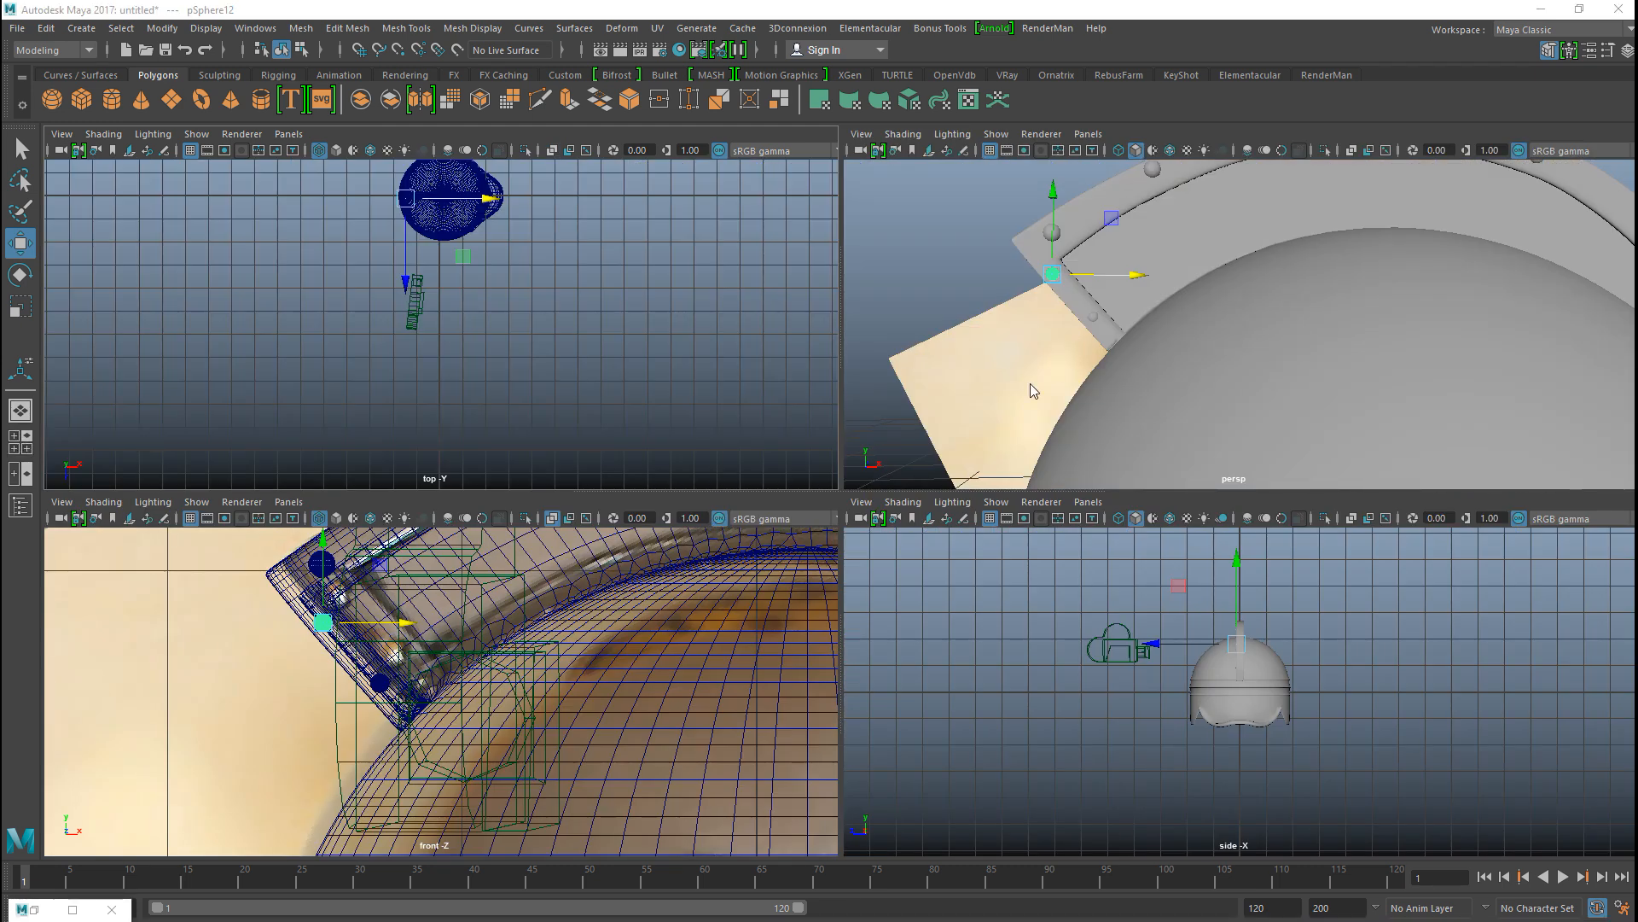
key("space")
left_click_drag(804, 578, 884, 588, "alt")
left_click(1434, 295)
left_click_drag(1247, 413, 1107, 407, "alt")
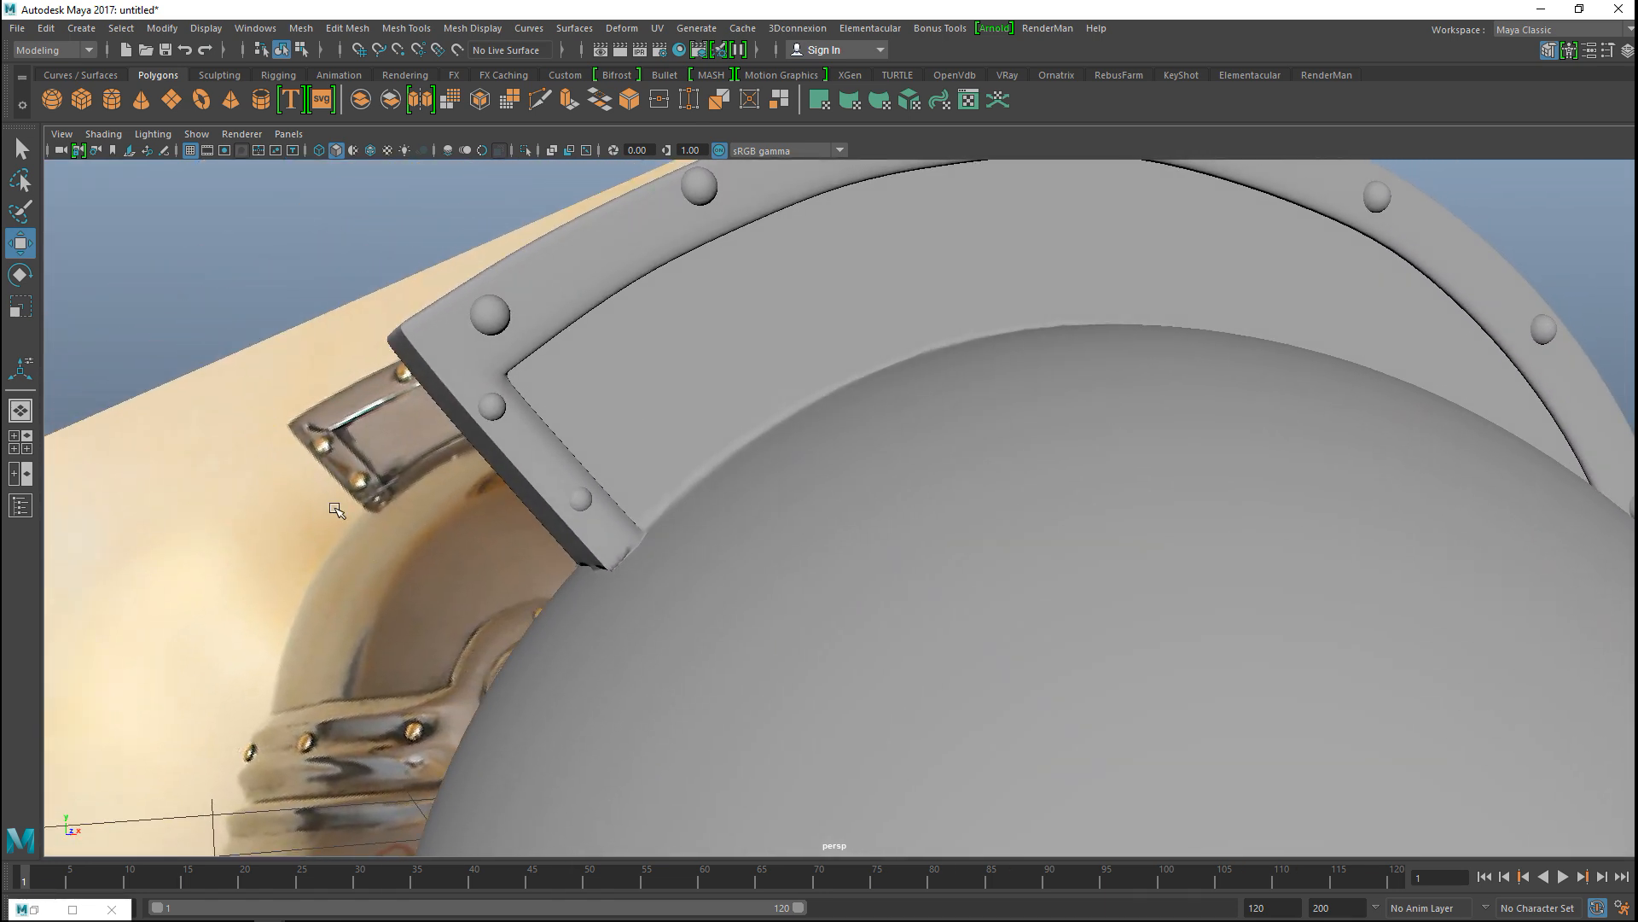
scroll(320, 510, "down", 5)
left_click_drag(455, 525, 228, 445, "alt")
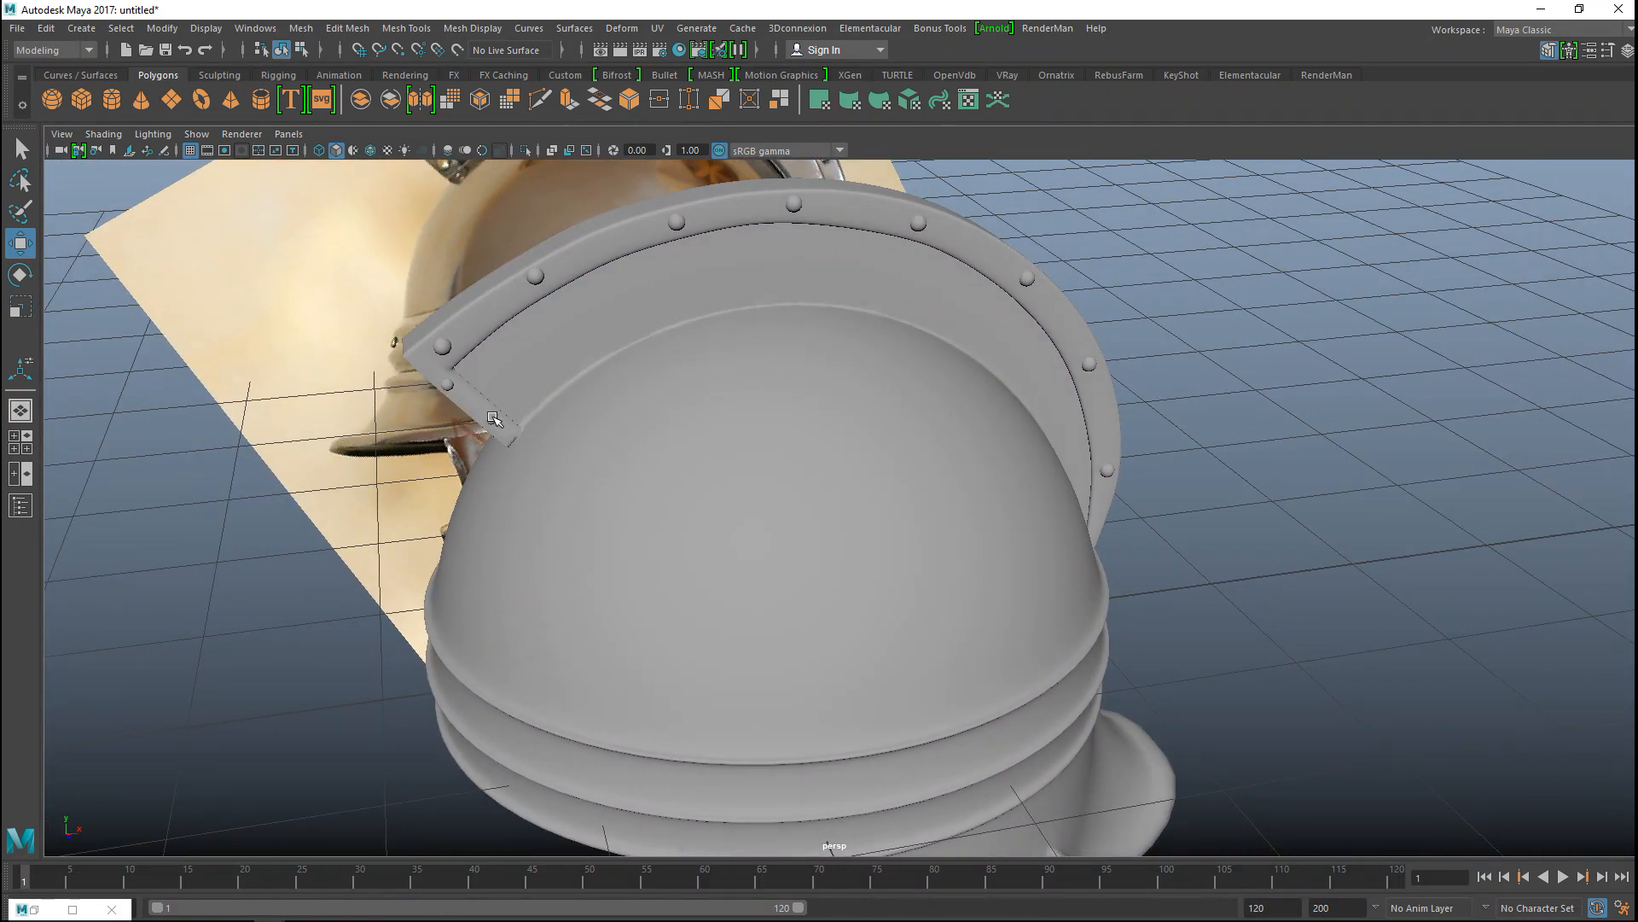
scroll(601, 406, "down", 3)
Step: Select all the crest rivets without the helmet and combine them into one mesh
left_click_drag(381, 270, 1323, 905)
left_click(837, 517, "shift")
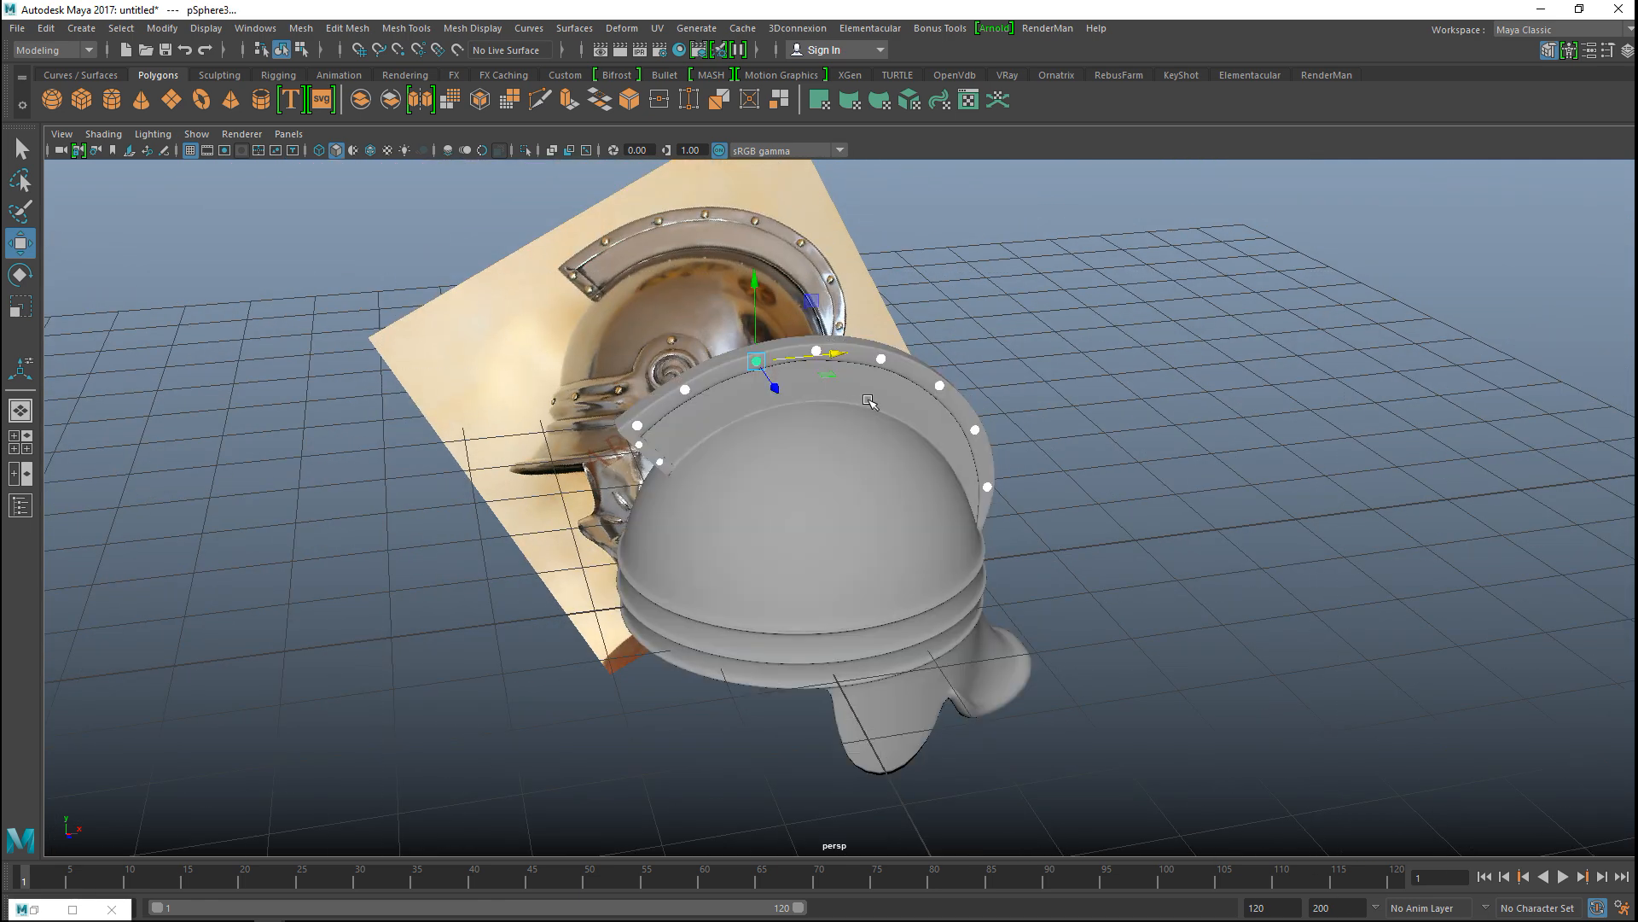
left_click_drag(1052, 589, 1118, 582, "alt")
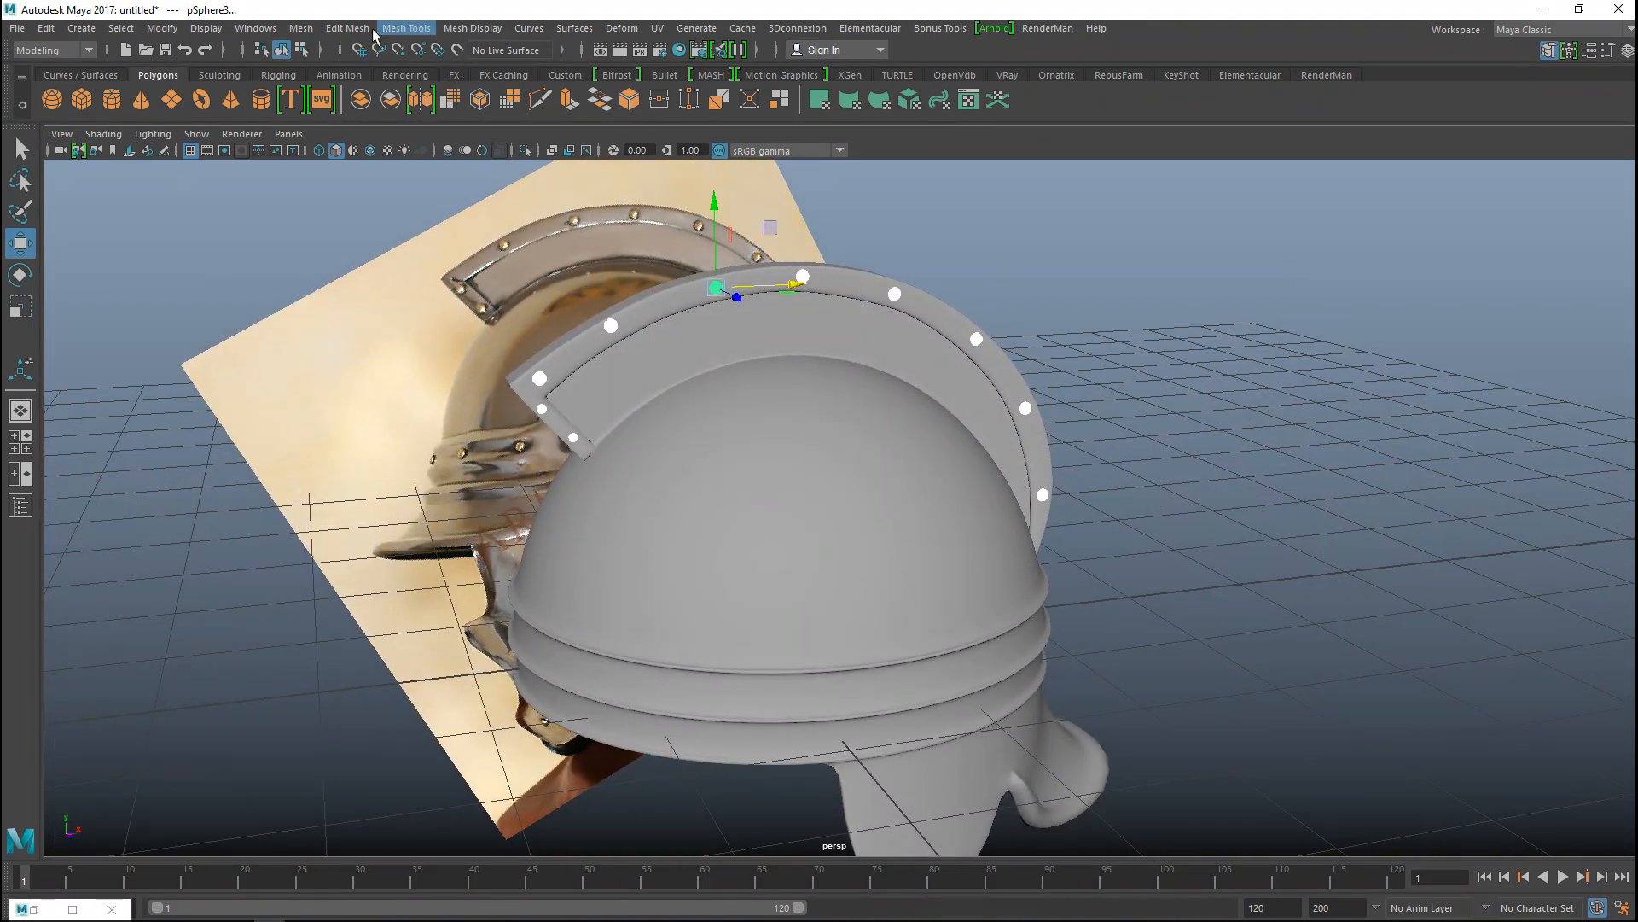
left_click(300, 29)
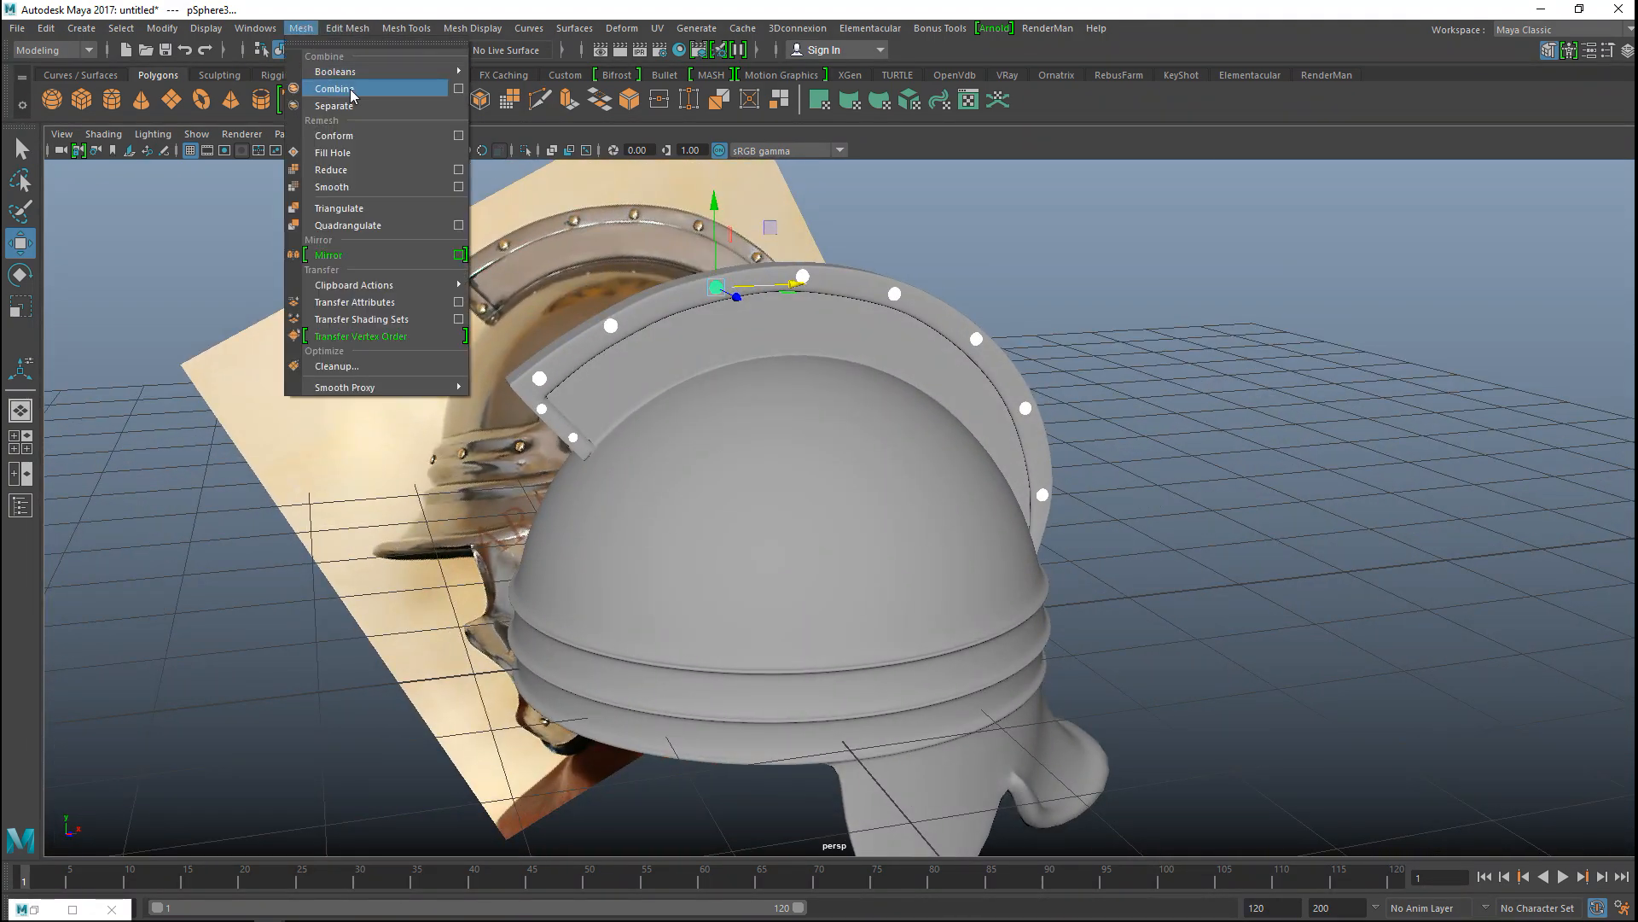
left_click(351, 90)
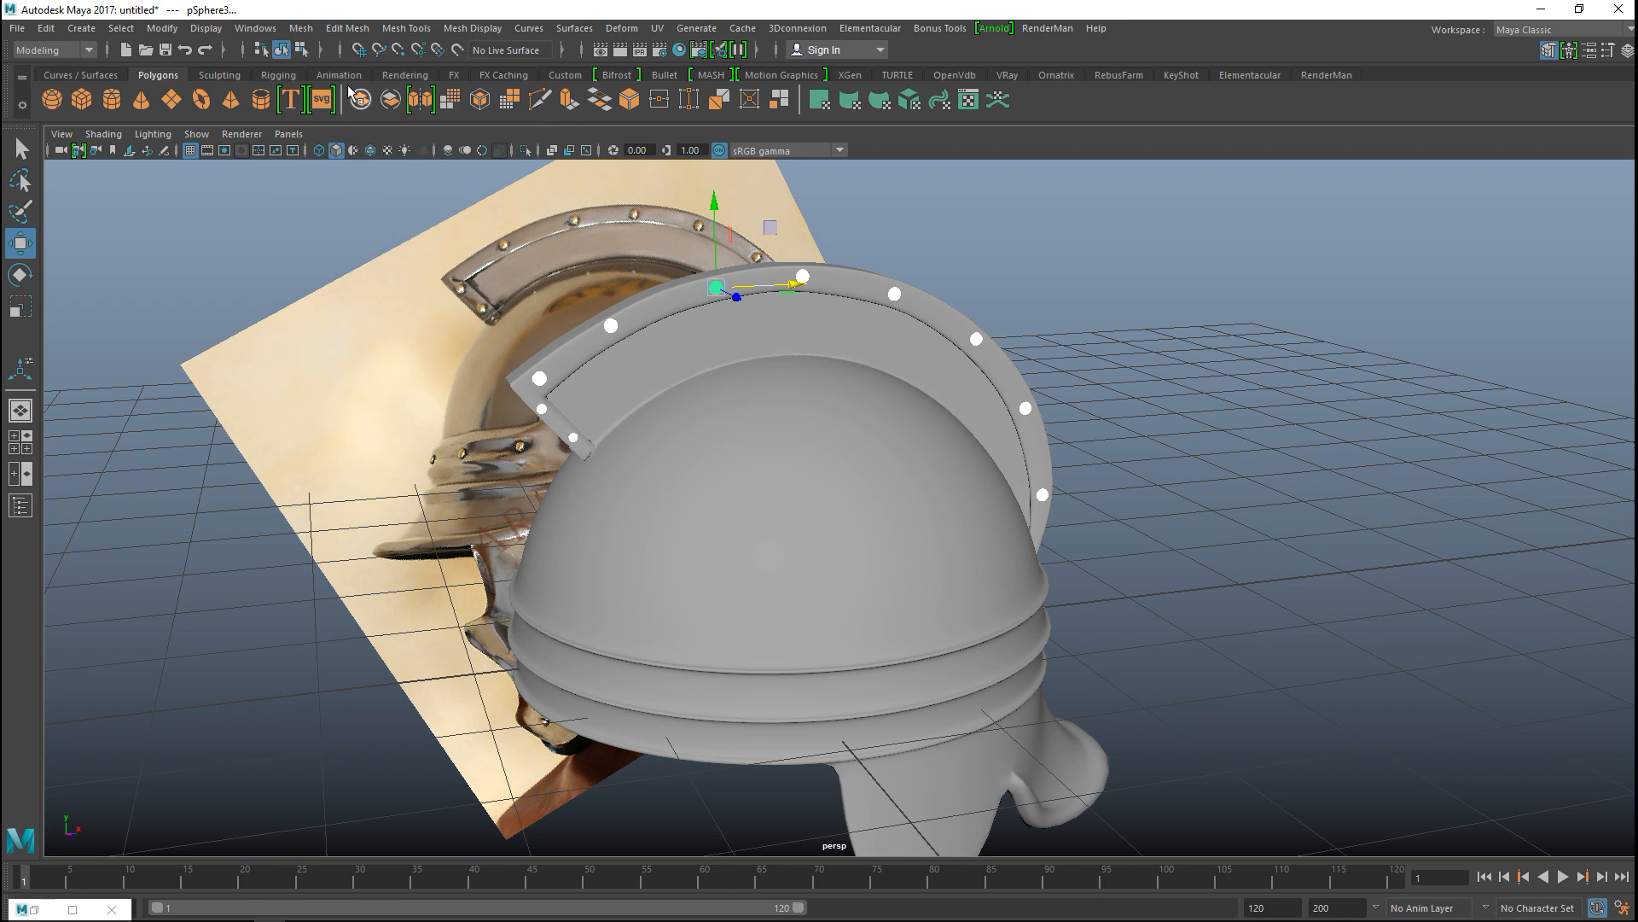
Step: Freeze the transformations of the combined crest rivets and delete their construction history
left_click(168, 30)
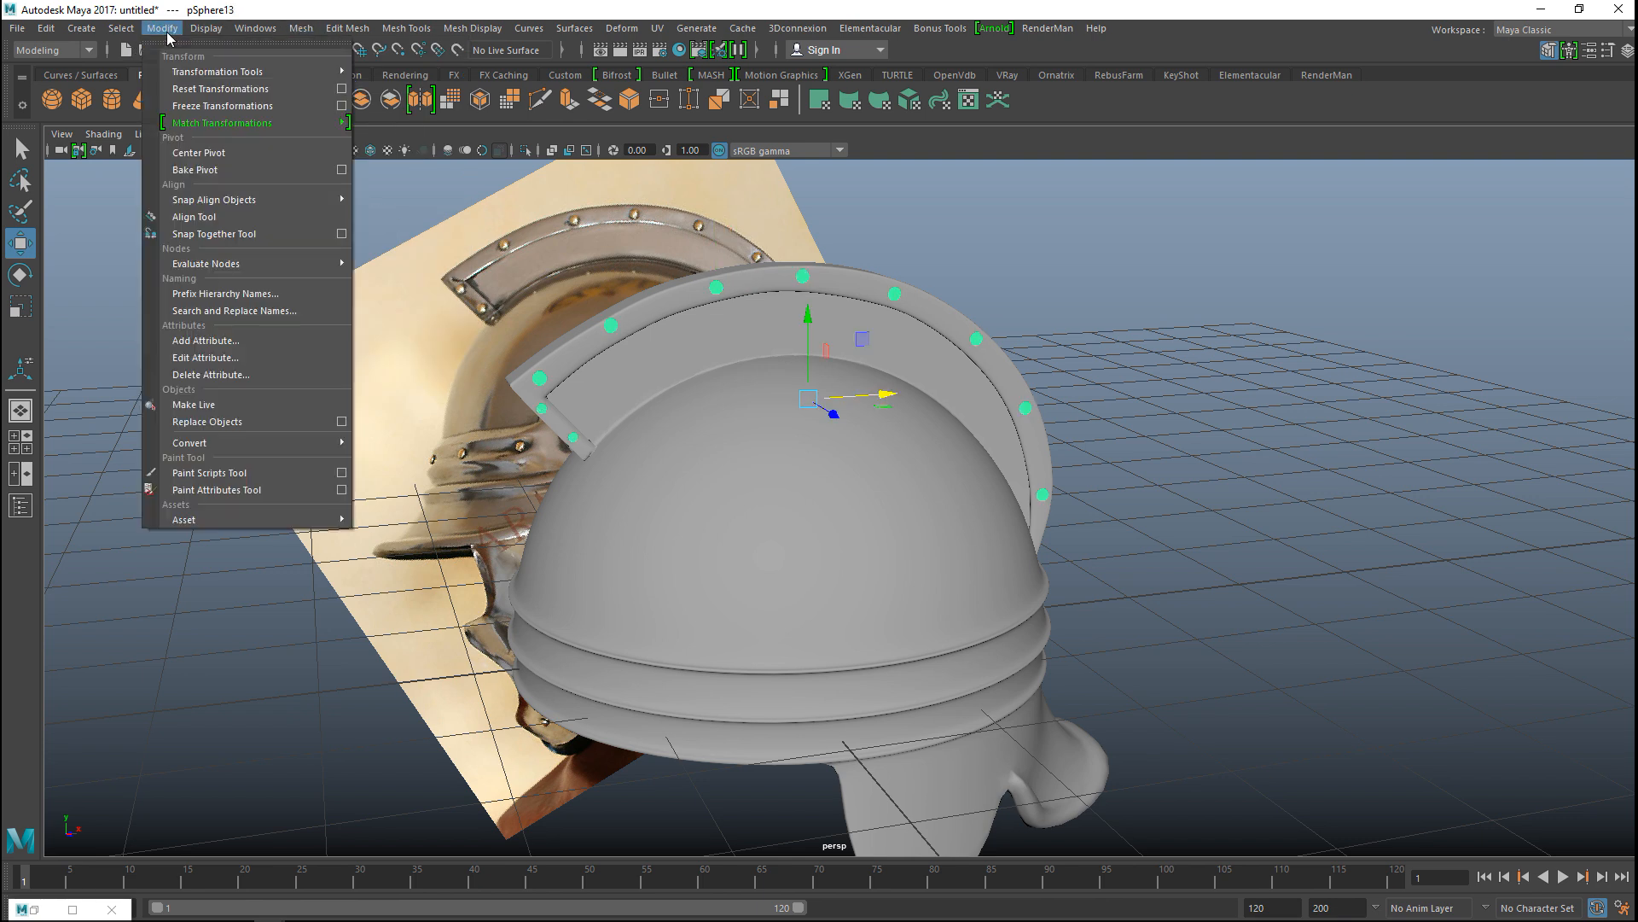
left_click(269, 107)
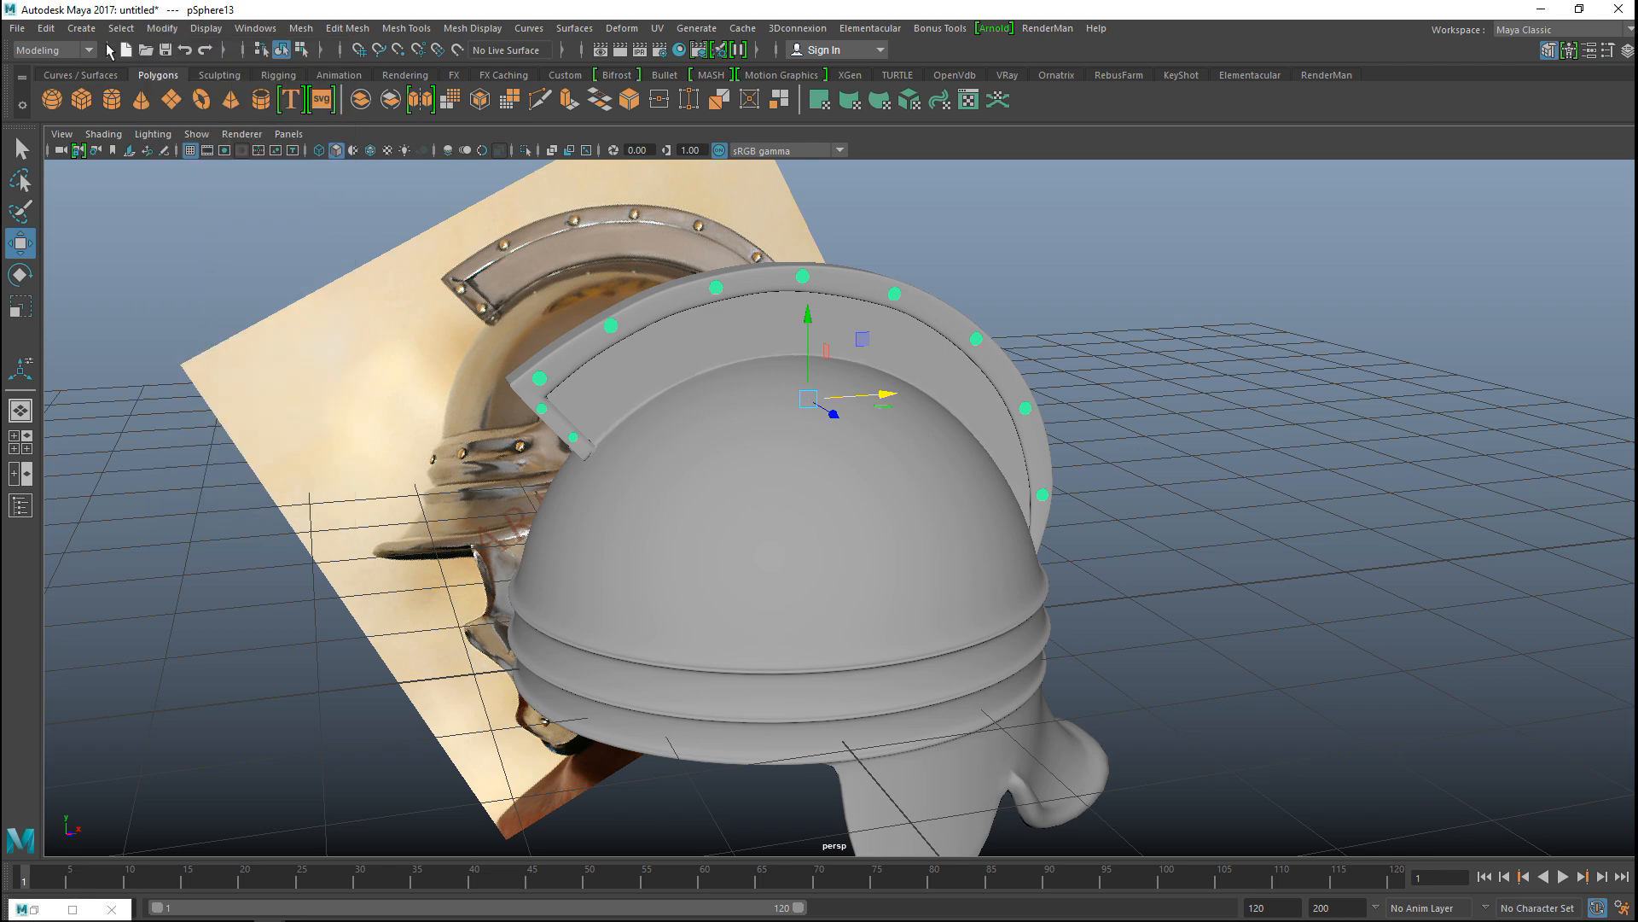
left_click(46, 29)
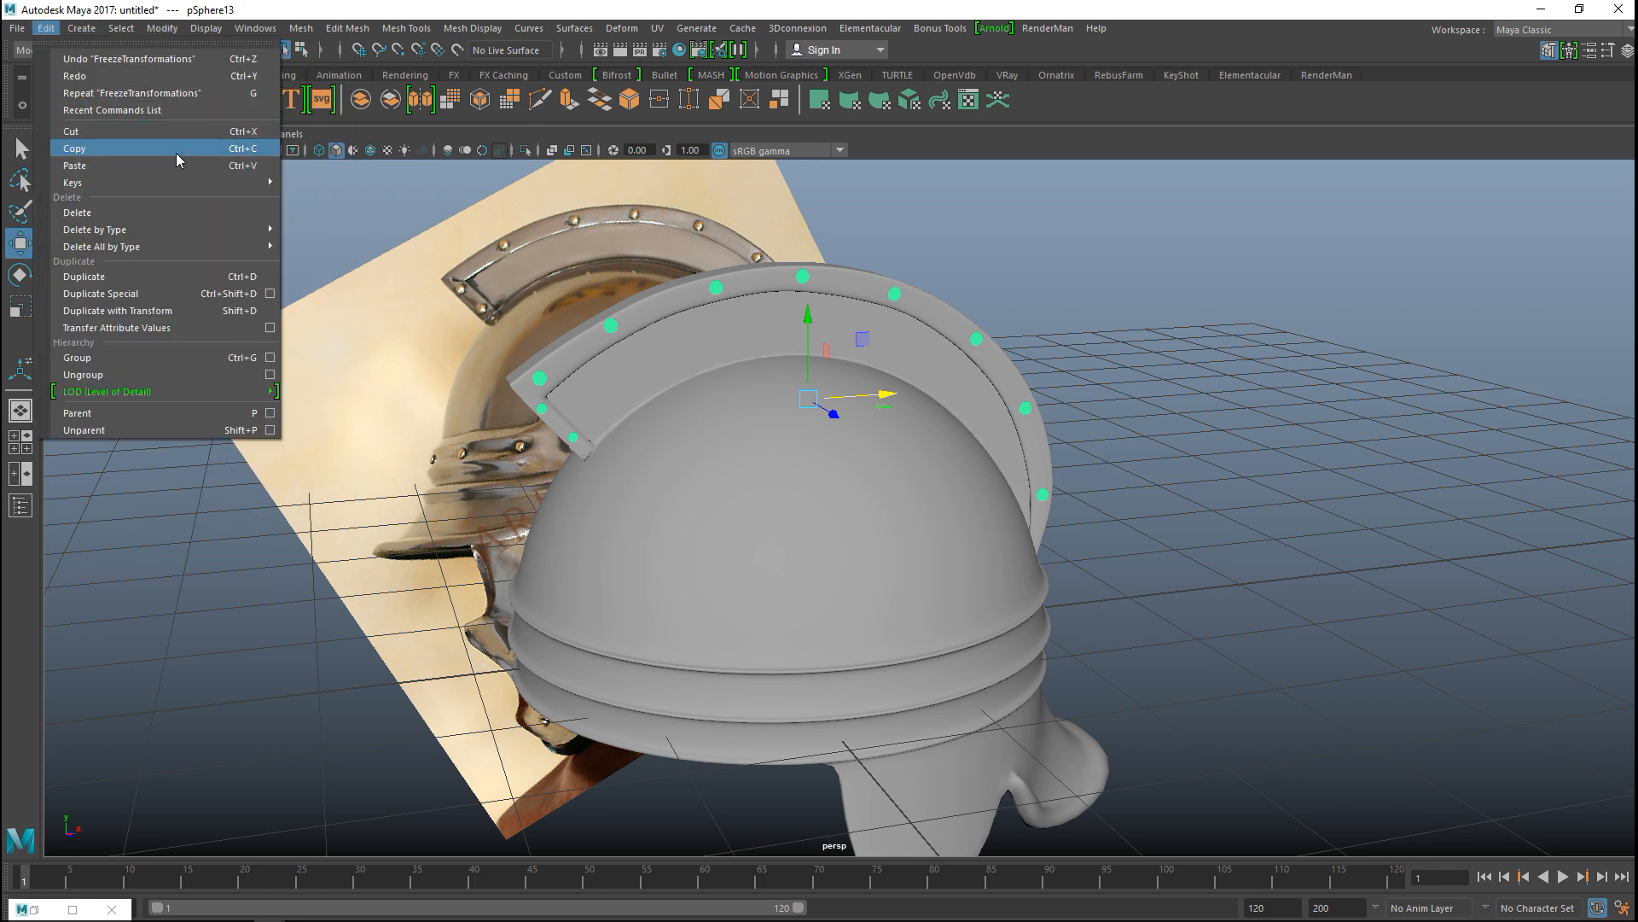
mouse_move(215, 227)
left_click(341, 244)
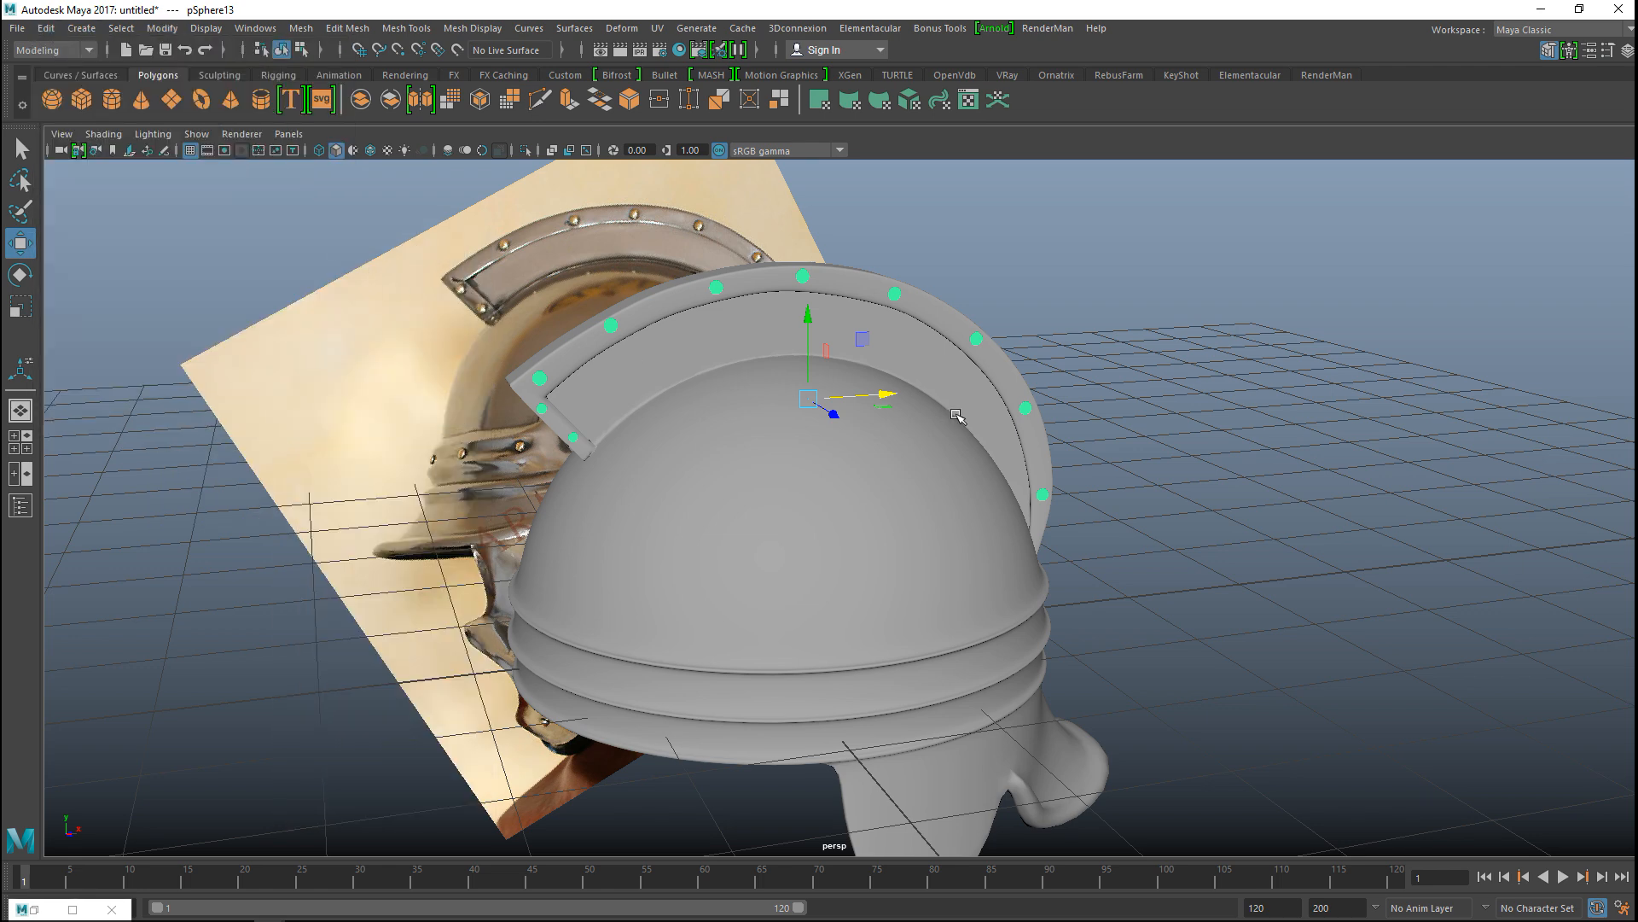
Step: Create one mirrored copy of the combined rivets using Duplicate Special with a Z scale of -1
left_click_drag(1022, 424, 819, 440, "alt")
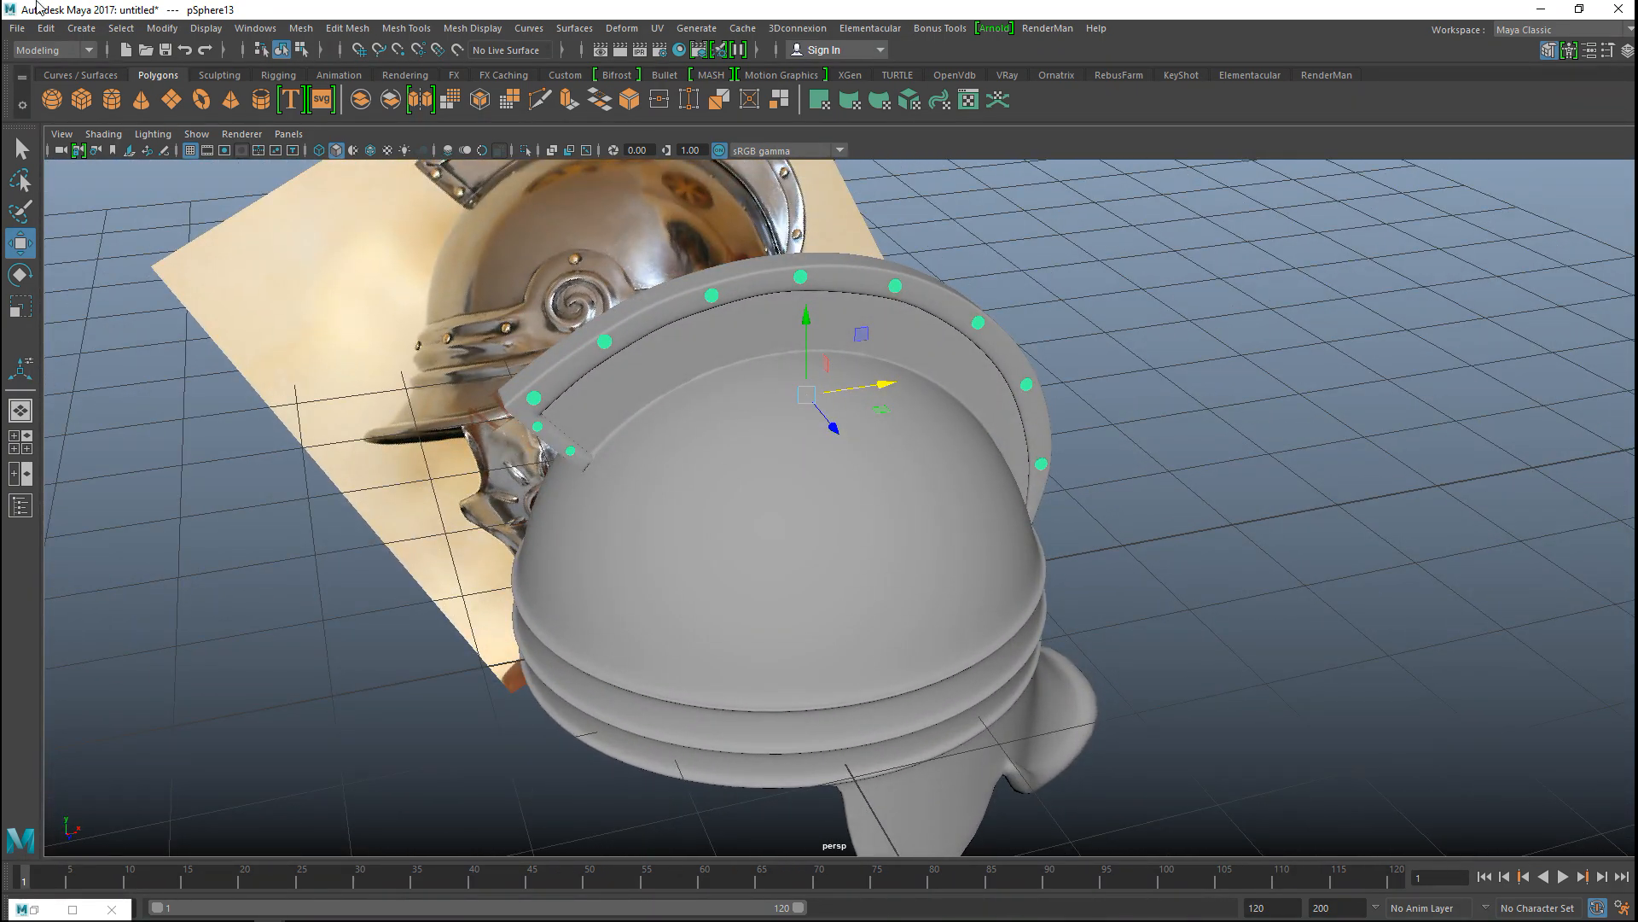
mouse_move(231, 546)
left_mouse_down("alt")
mouse_move(286, 542)
mouse_move(256, 543)
left_mouse_up("alt")
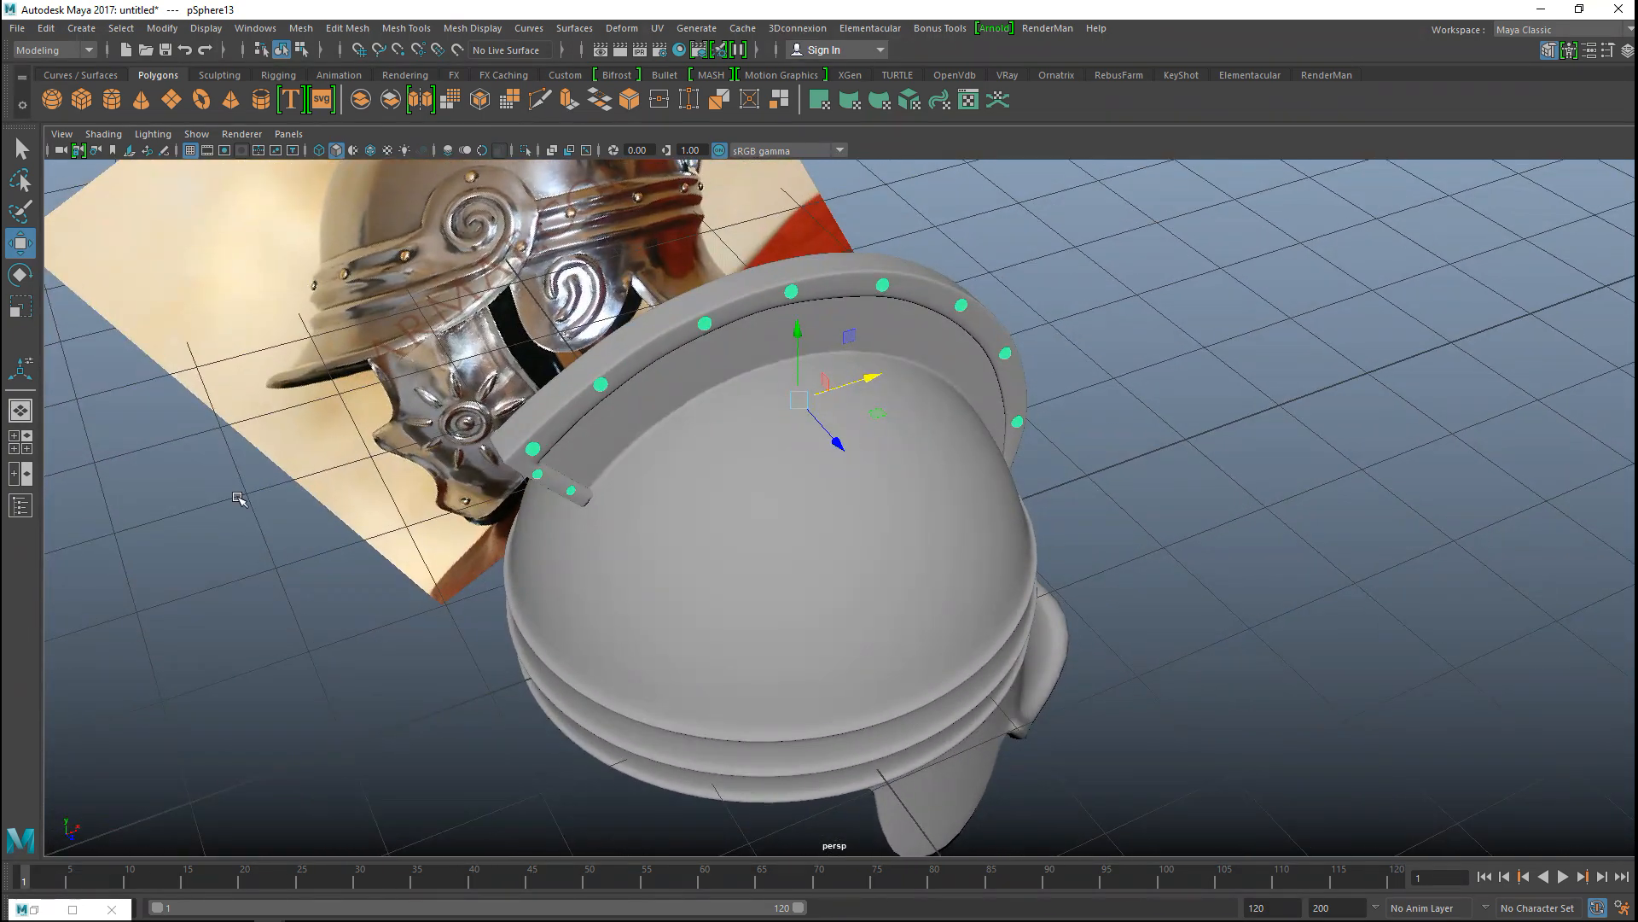
left_click(46, 29)
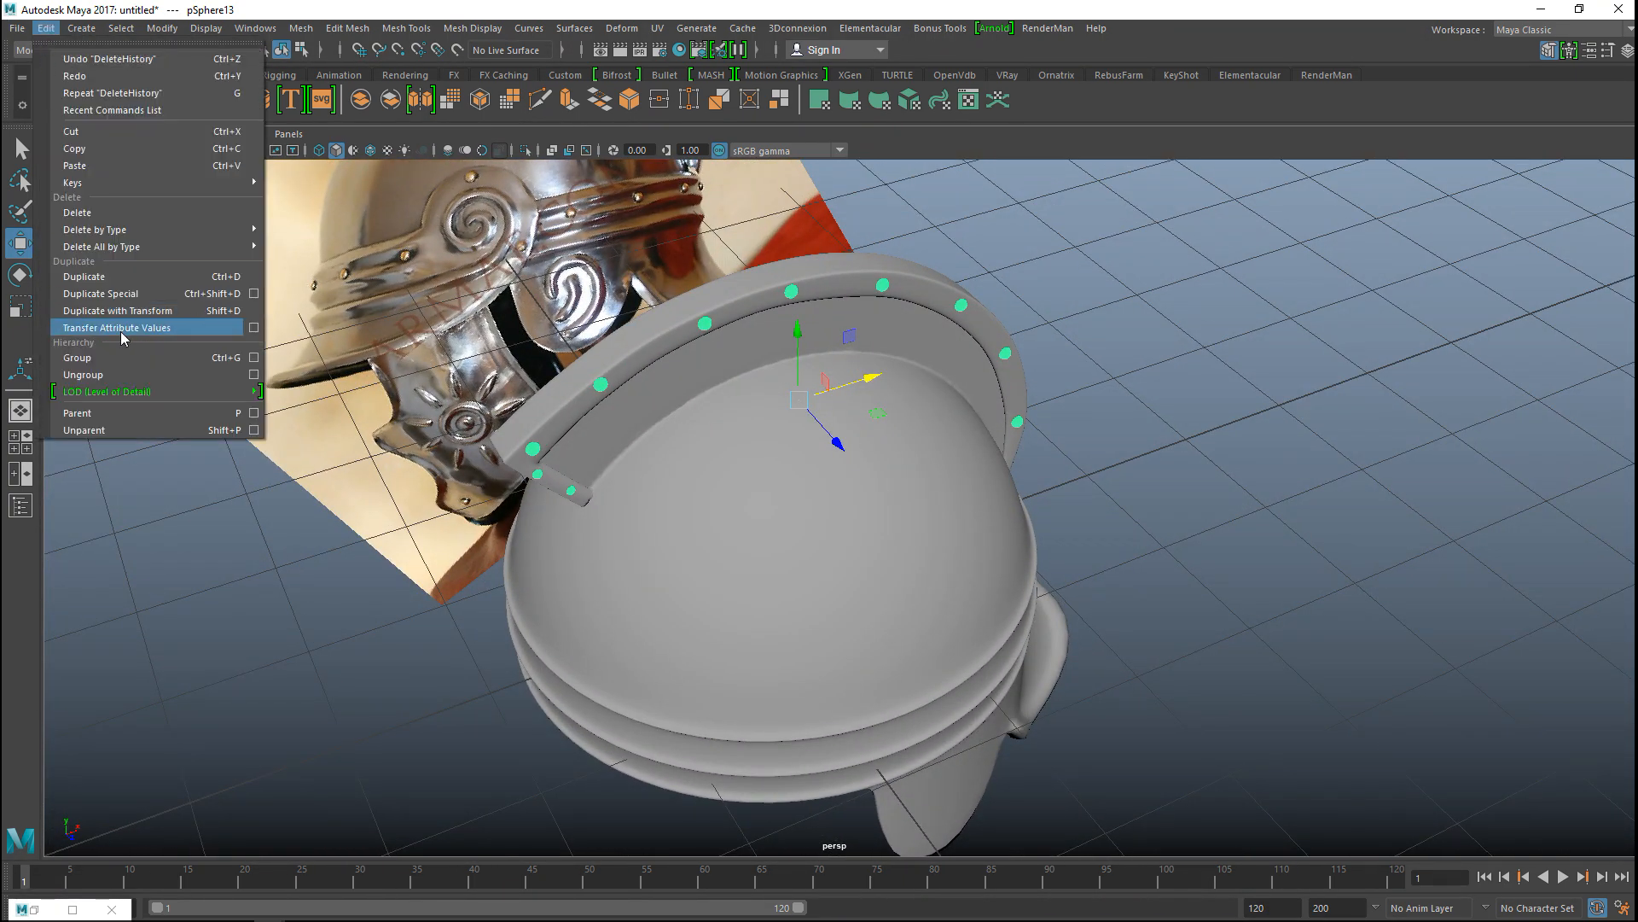
left_click(253, 295)
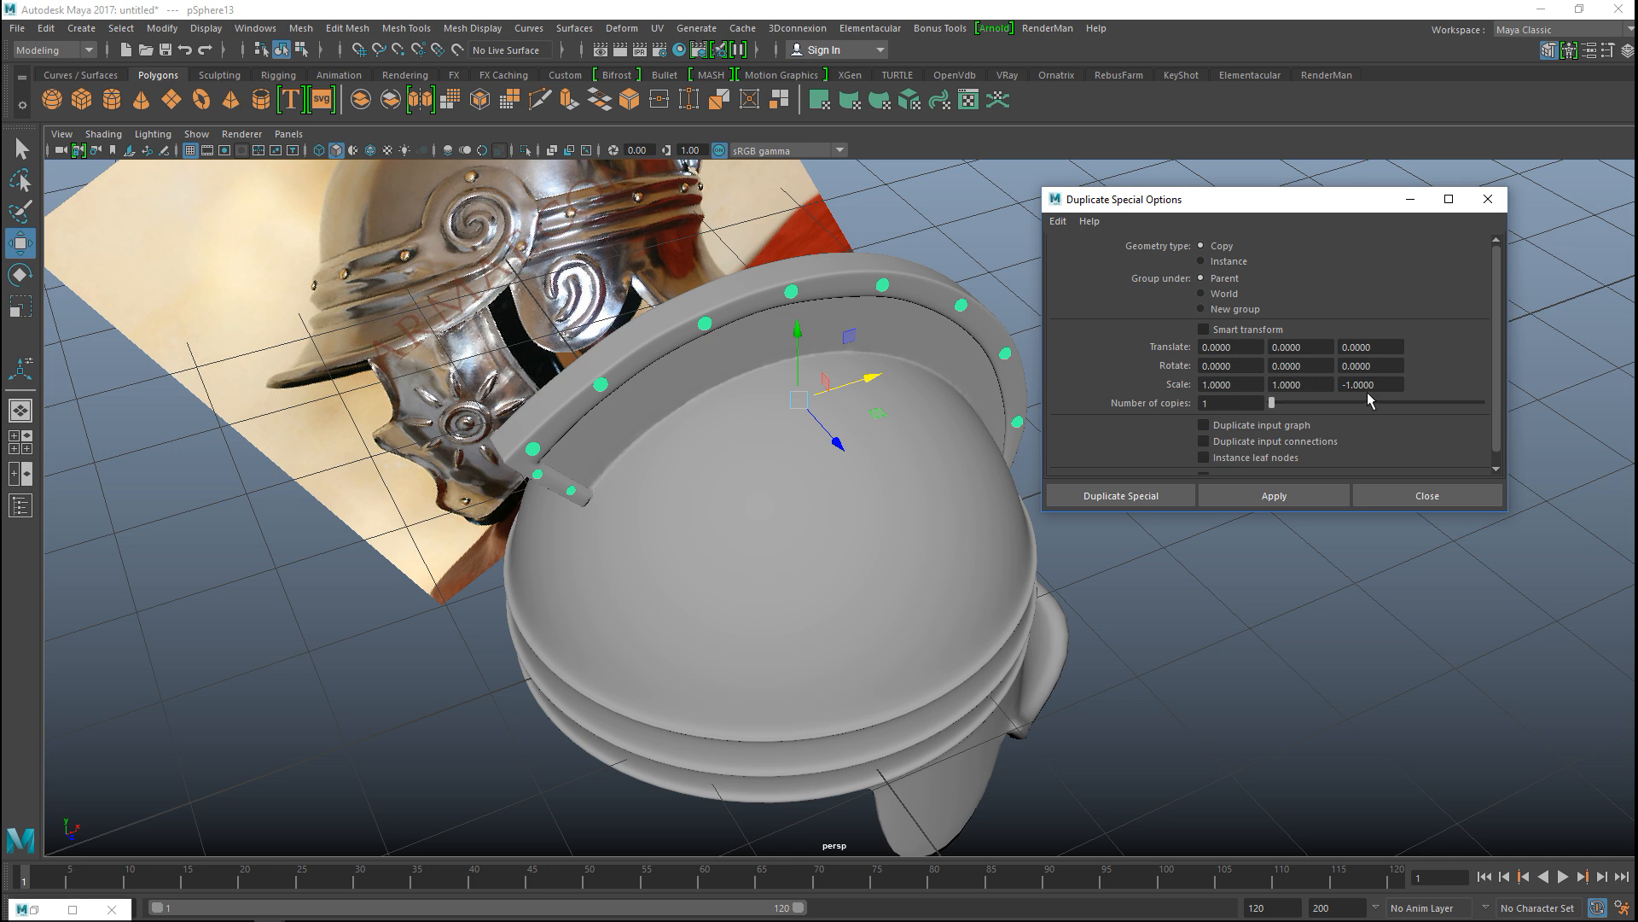
left_click(1288, 499)
Step: Move the mirrored rivets along Z to the opposite face of the crest, seating them flush in the top view
left_click_drag(833, 444, 809, 398)
left_click_drag(595, 443, 819, 425, "alt")
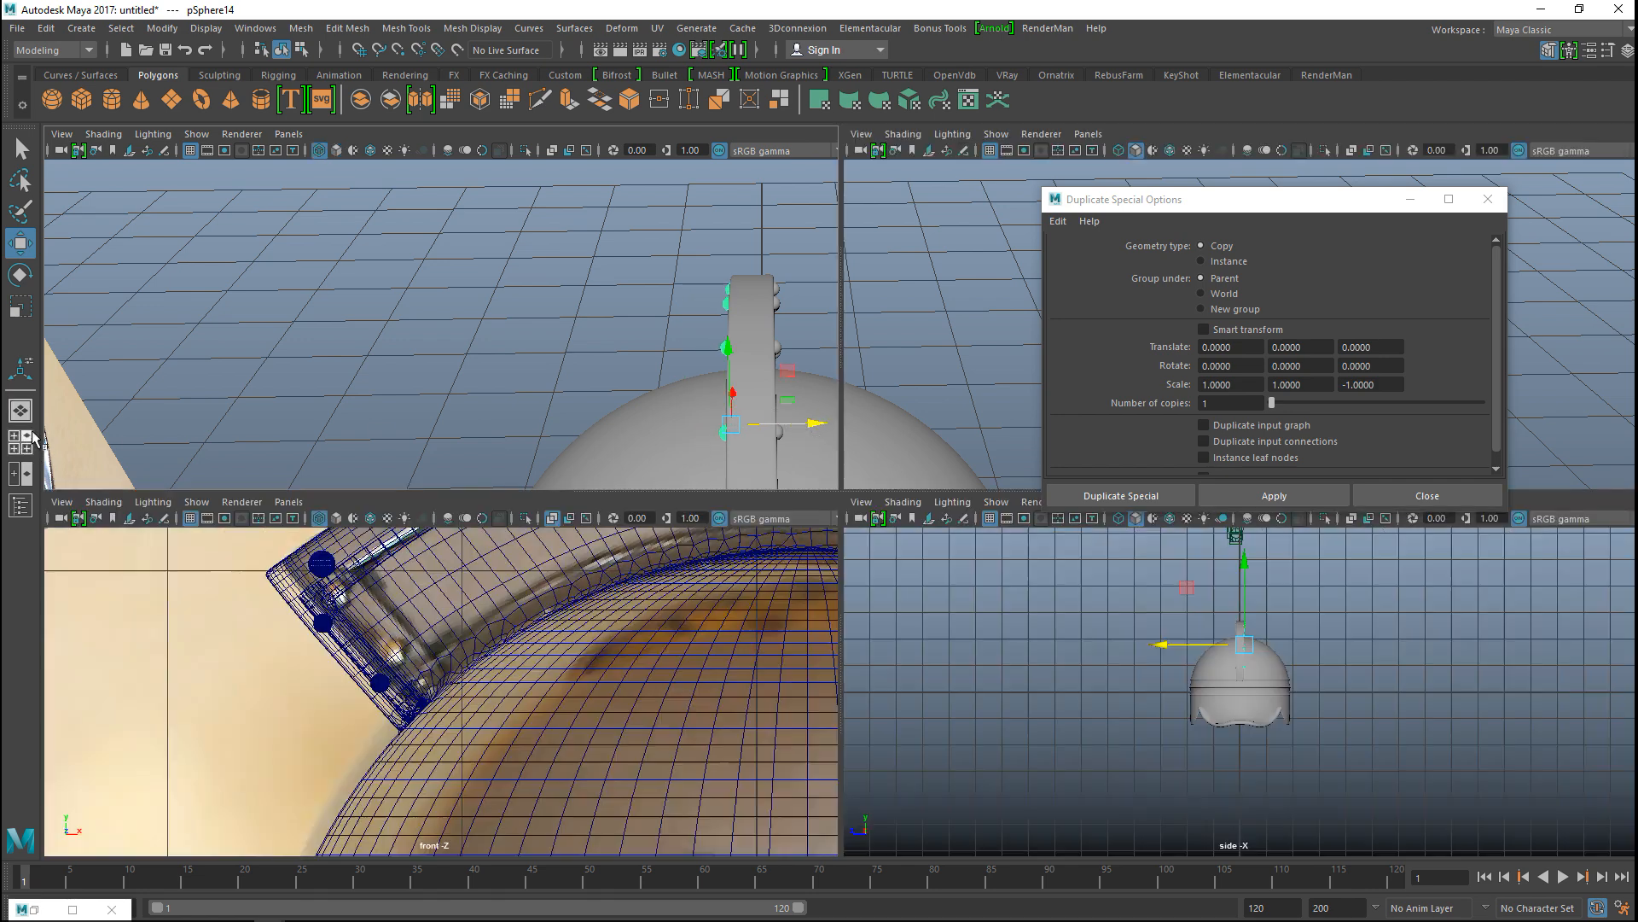
left_click(20, 441)
key("space")
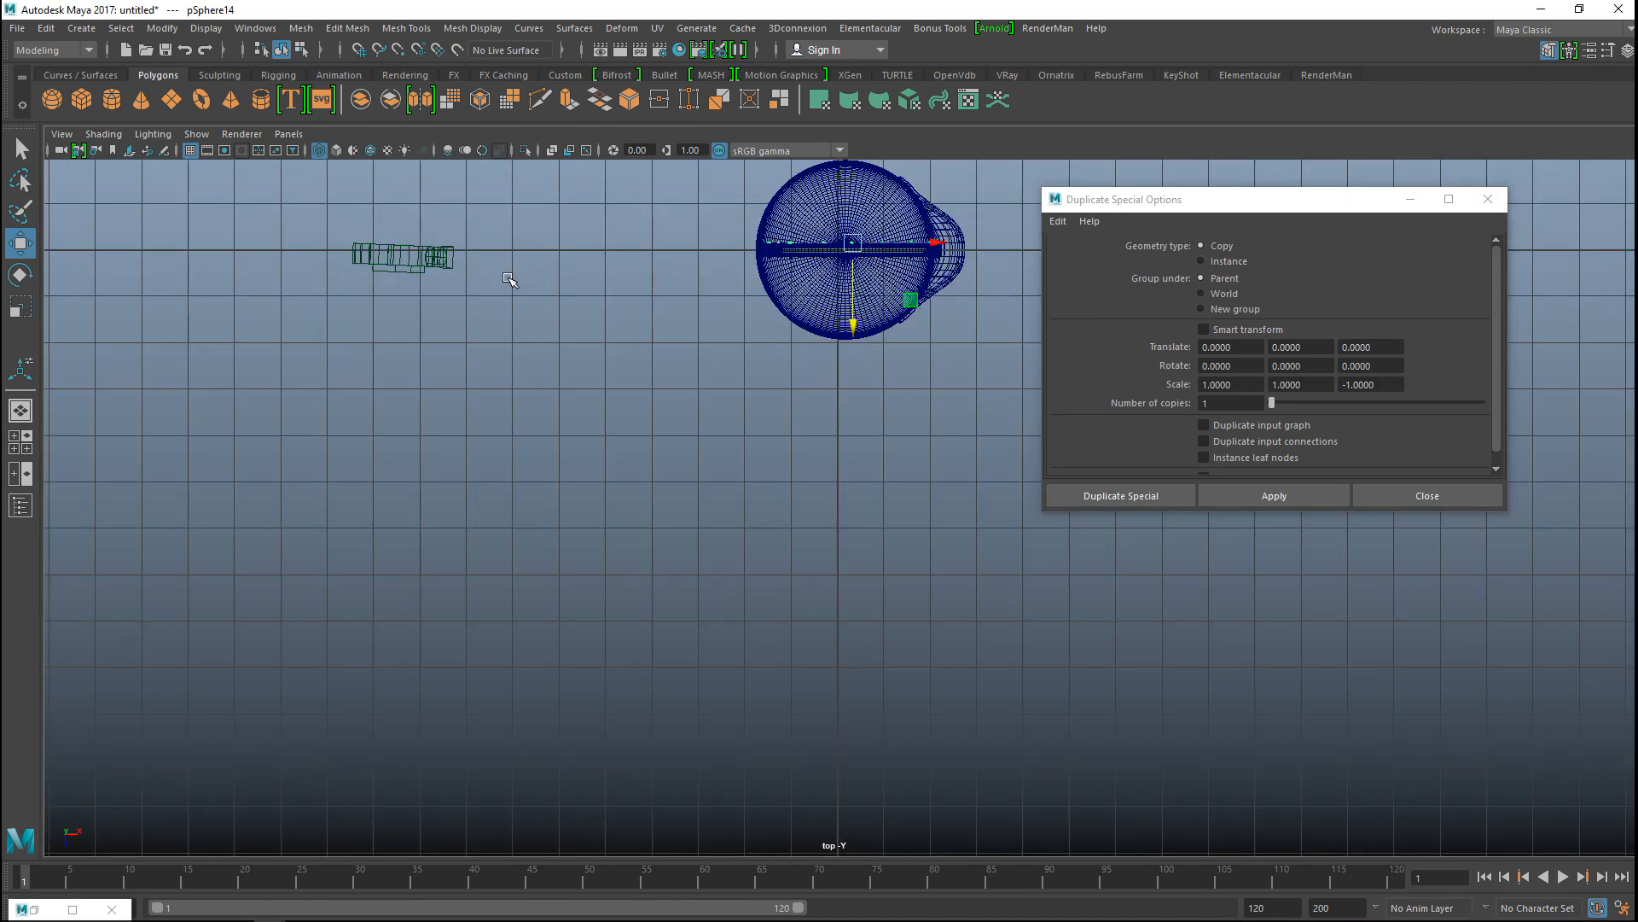
key("f")
left_click_drag(843, 591, 844, 591)
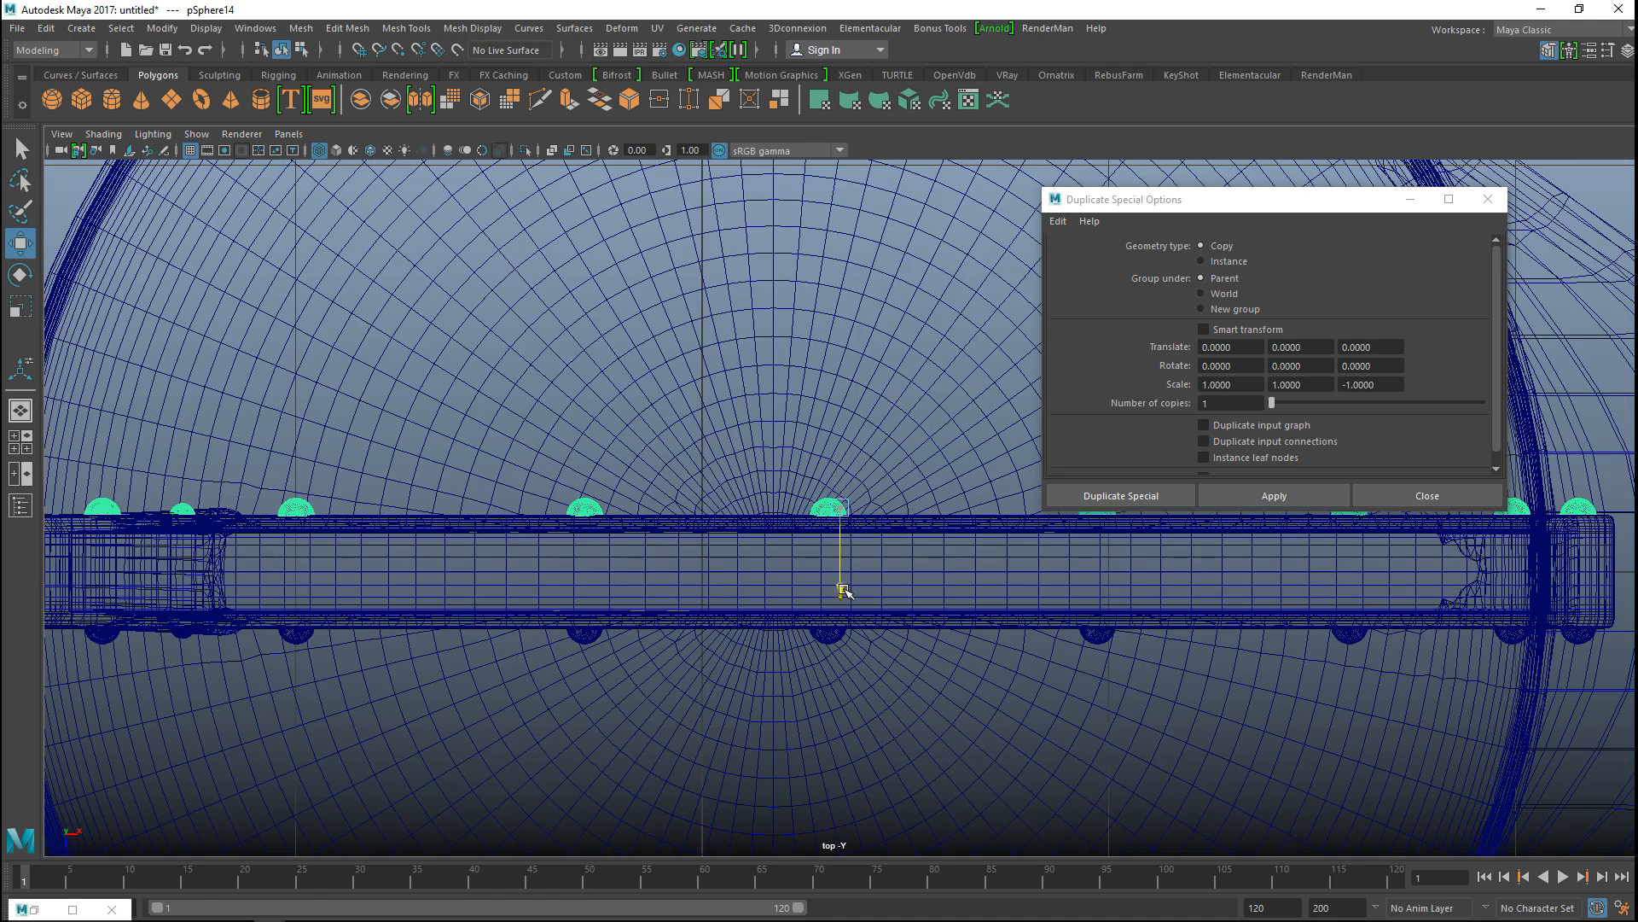
Step: Put away the duplicate options, deselect the rivets and examine the riveted crest in perspective against the reference image
left_click(21, 441)
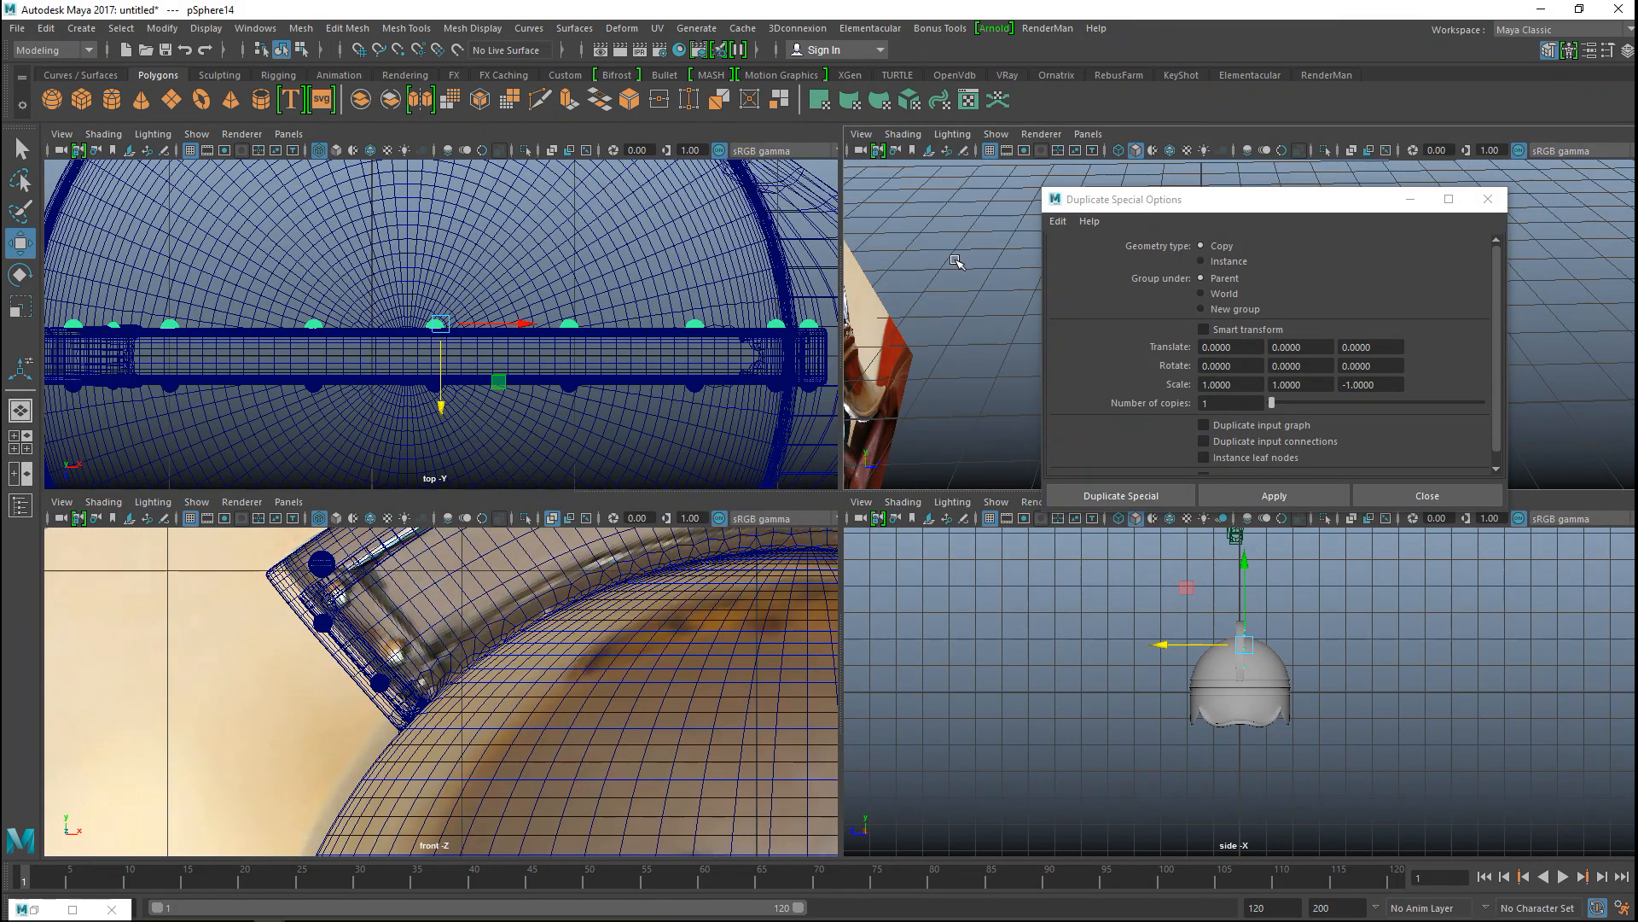
key("space")
left_click(1410, 199)
left_click_drag(1258, 324, 1054, 516, "alt")
left_click(1186, 416)
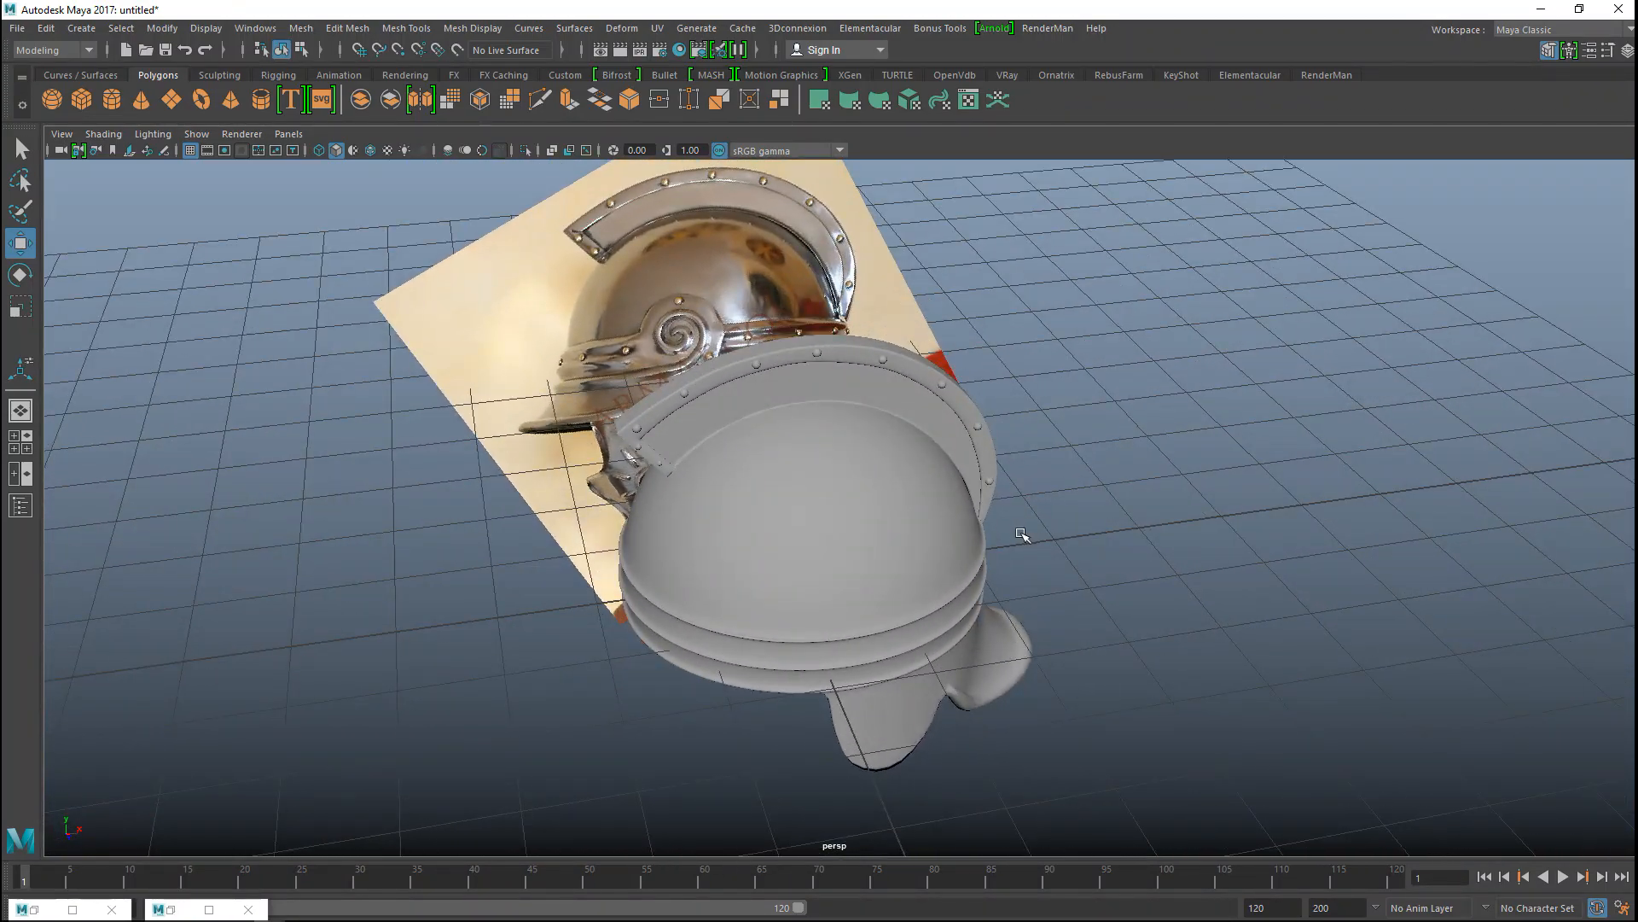
right_click_drag(1054, 517, 1074, 488, "alt")
left_click_drag(1074, 488, 1086, 718, "alt")
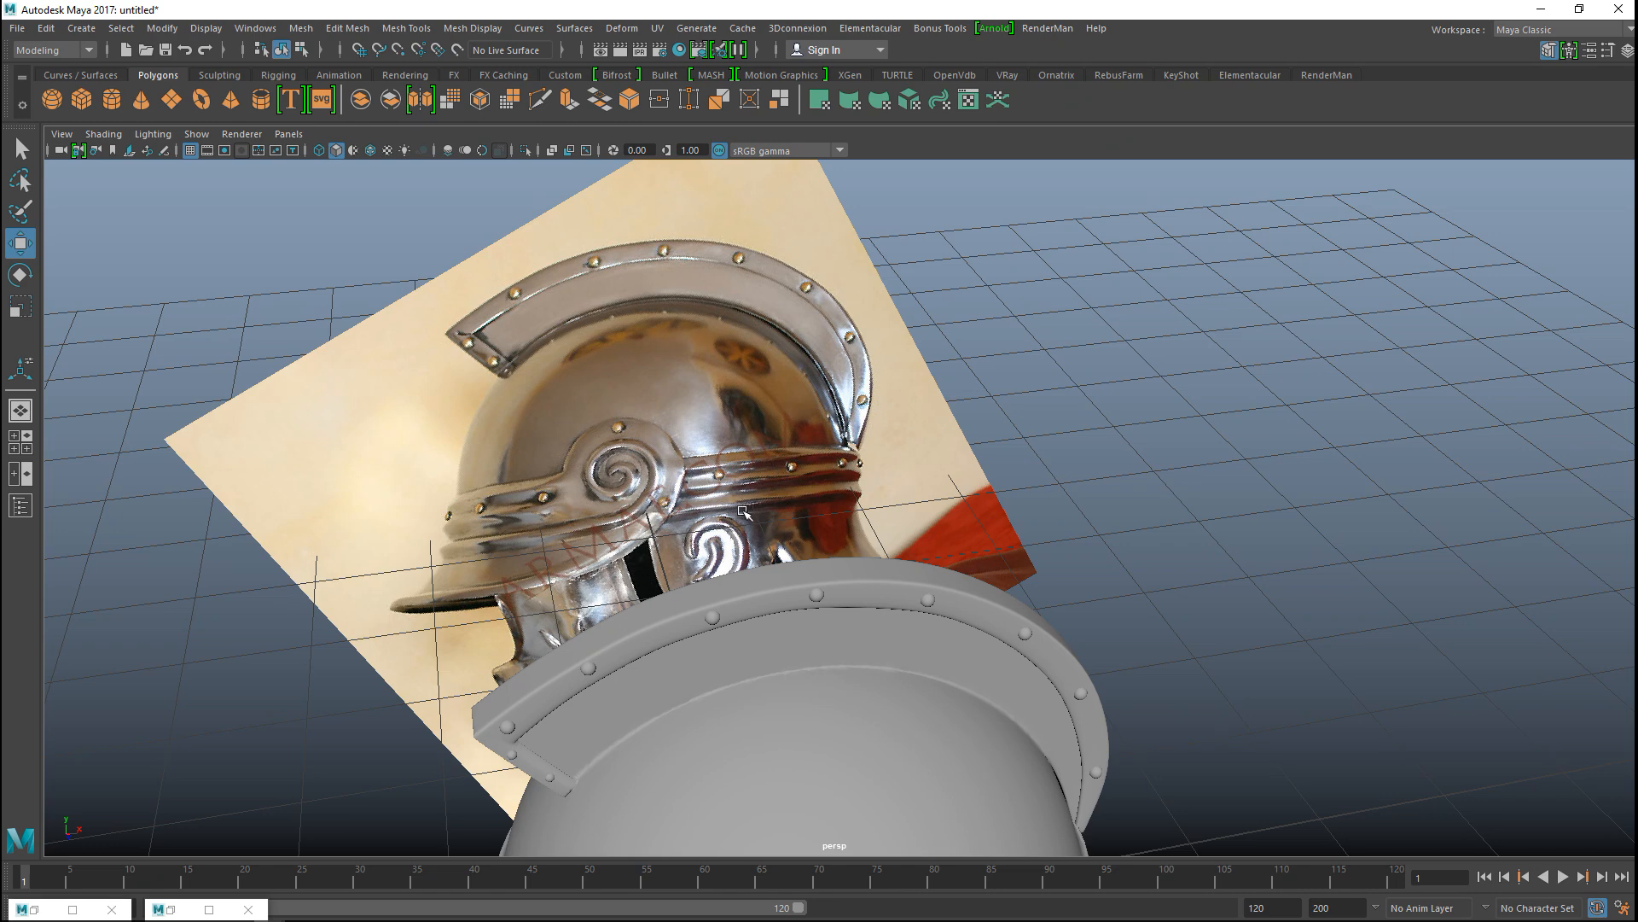
left_click_drag(725, 518, 734, 418, "alt")
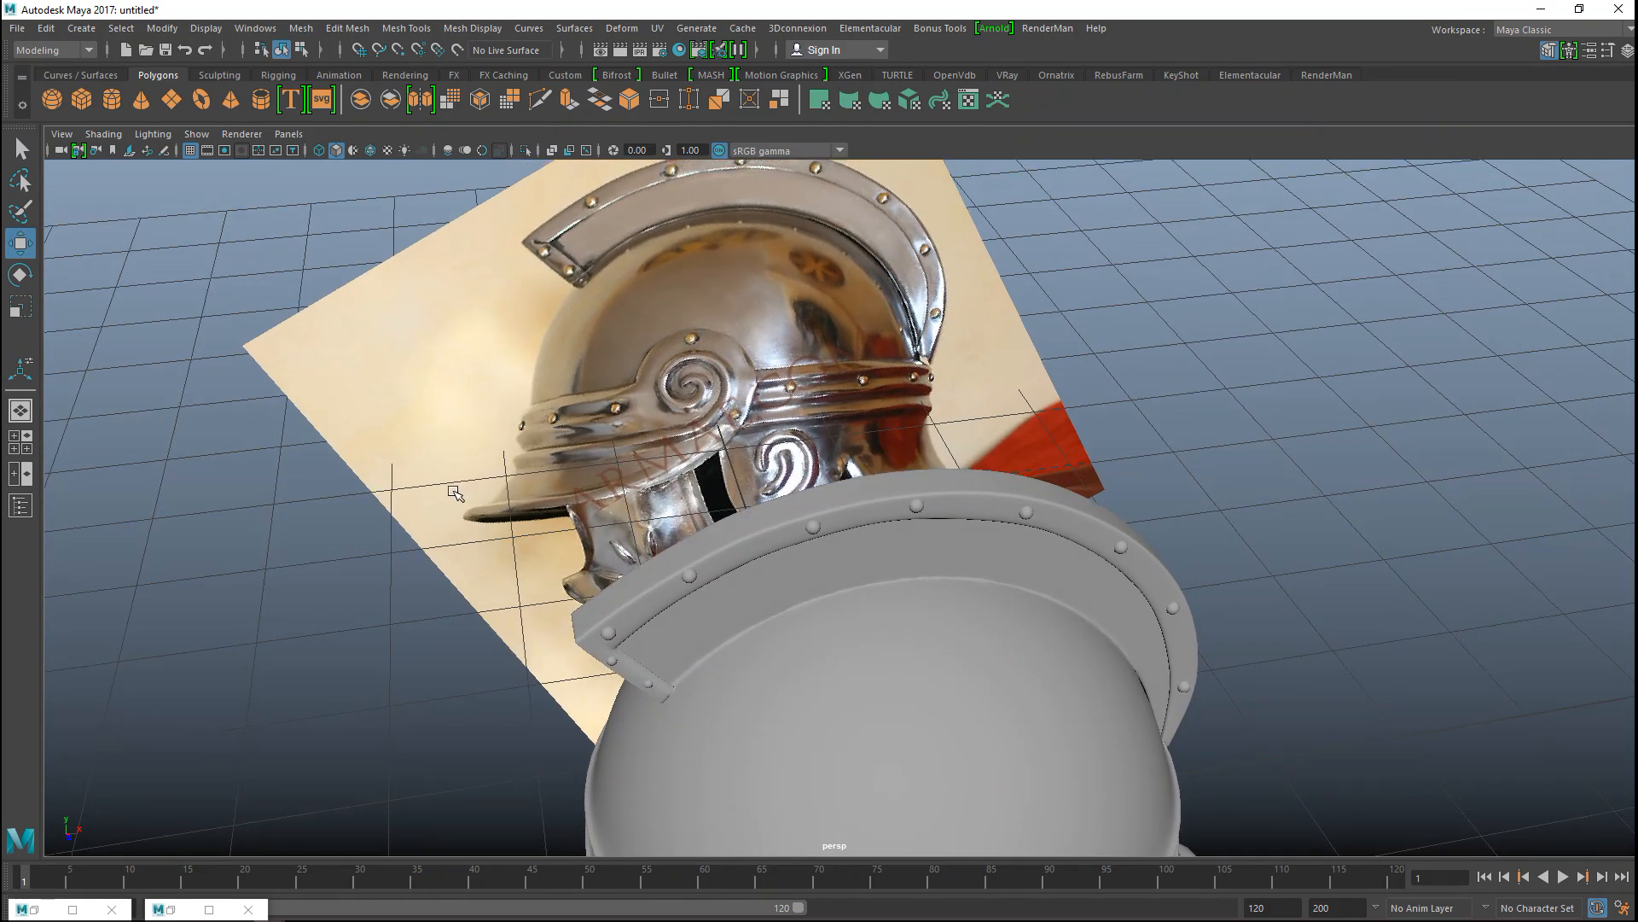
left_click_drag(257, 567, 300, 470, "alt")
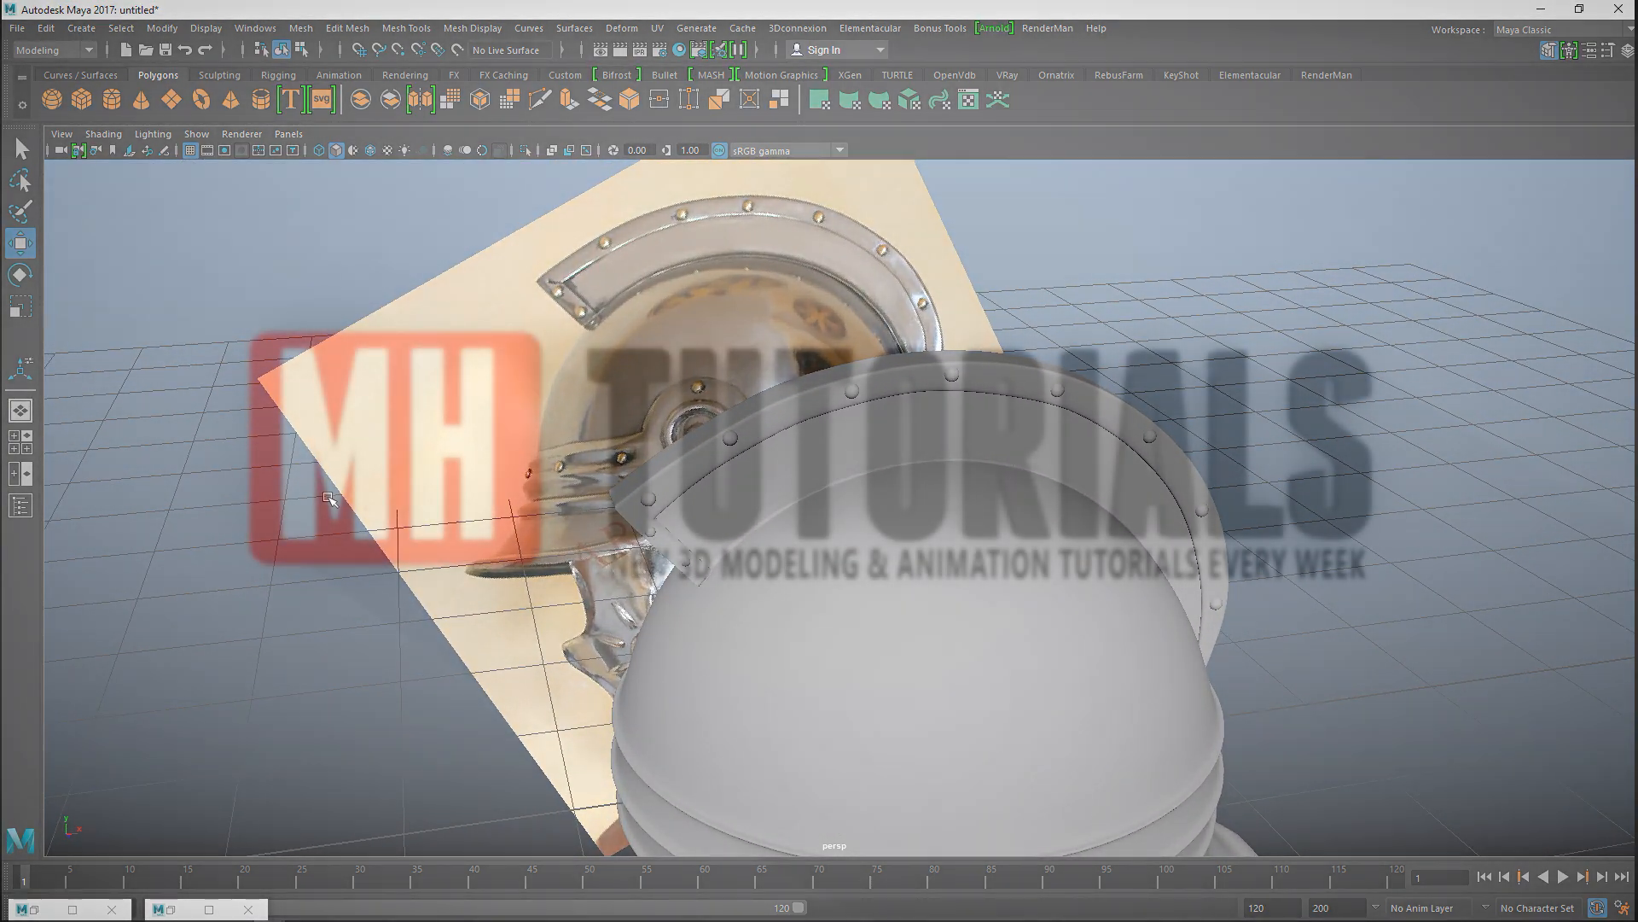